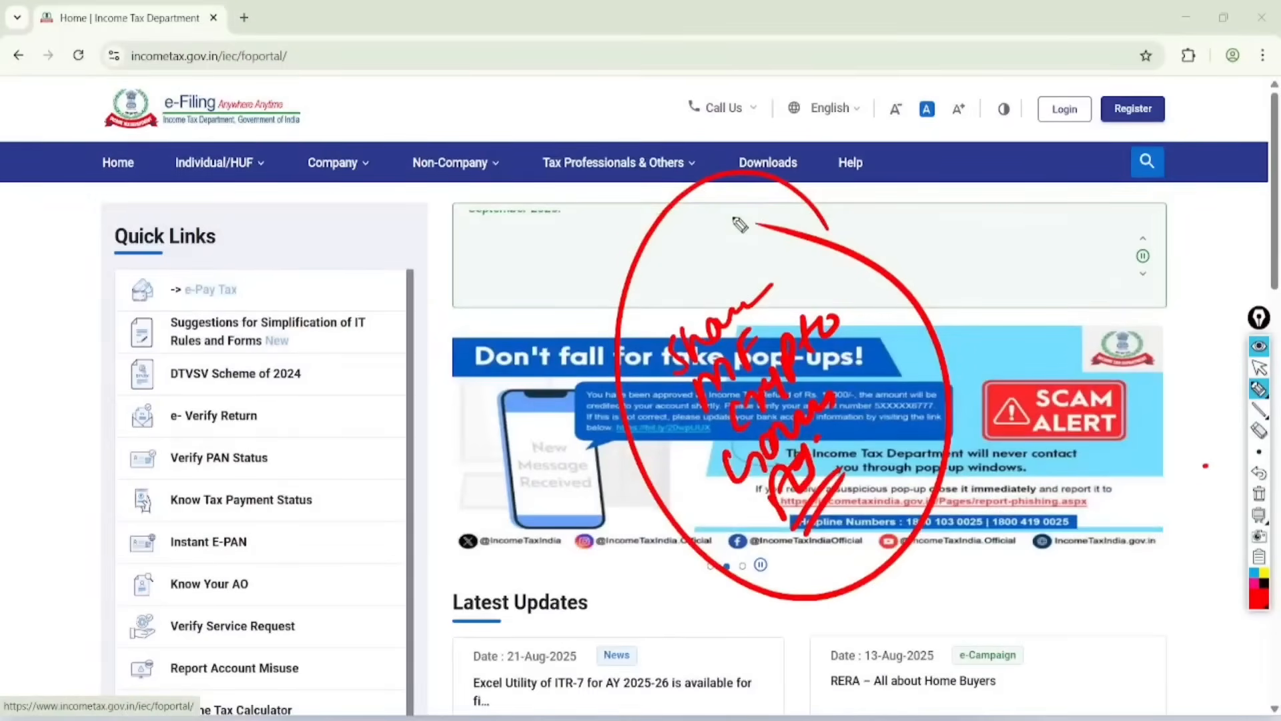
# Step: Undo the large red circle and clear the remaining handwritten annotations from the e-filing home page
pyautogui.click(1259, 472)
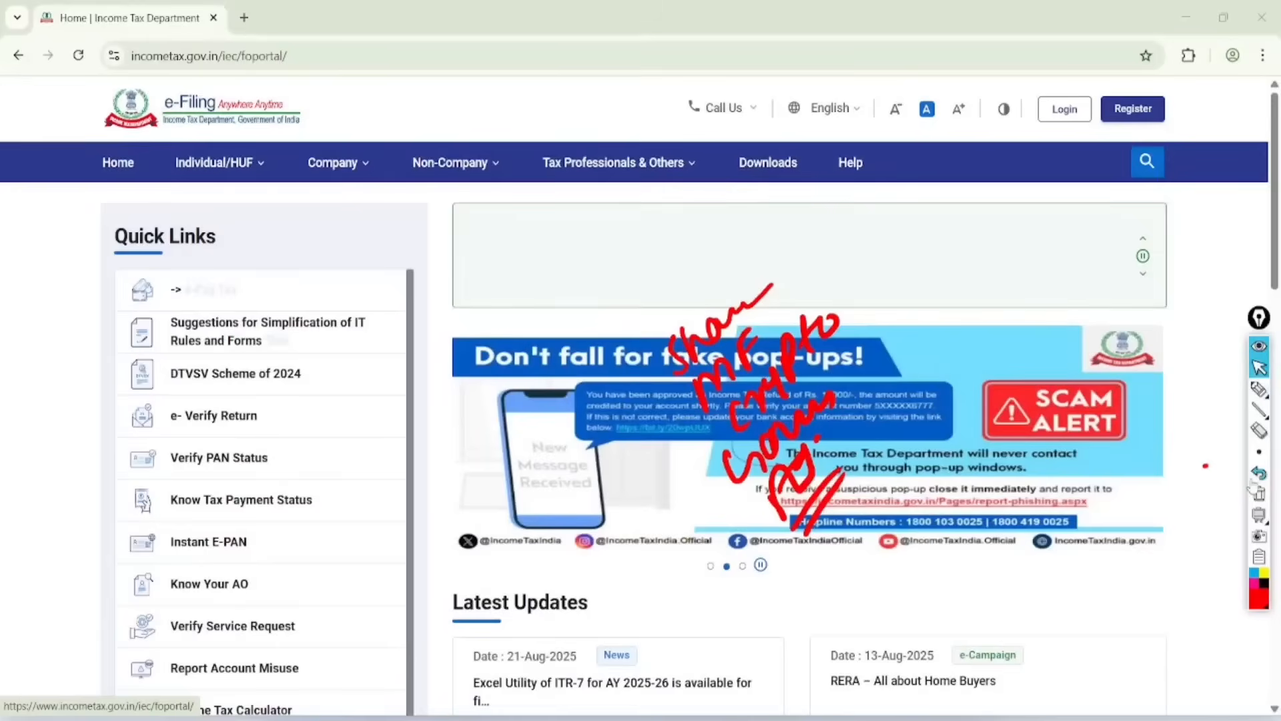
pyautogui.click(1259, 494)
pyautogui.click(1259, 390)
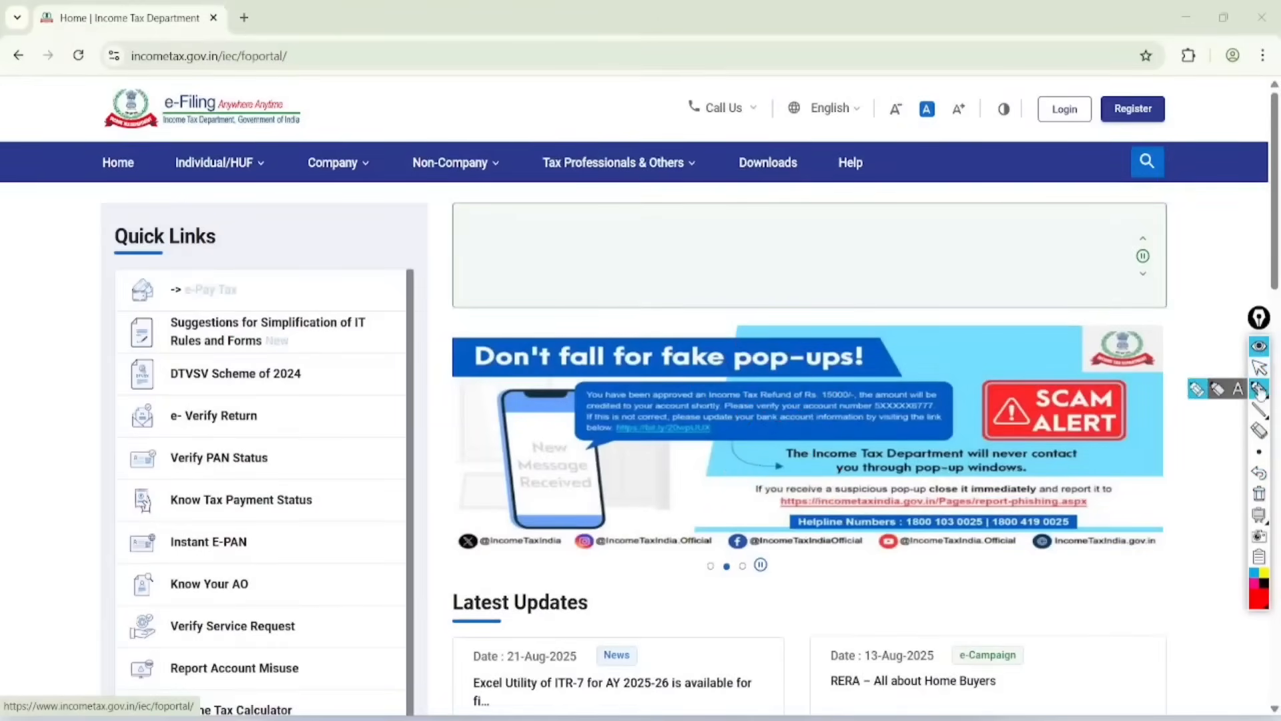
# Step: Circle Register and Login in red with a tick mark above them, and clear the marks
pyautogui.moveTo(1184, 67); pyautogui.dragTo(1161, 79)
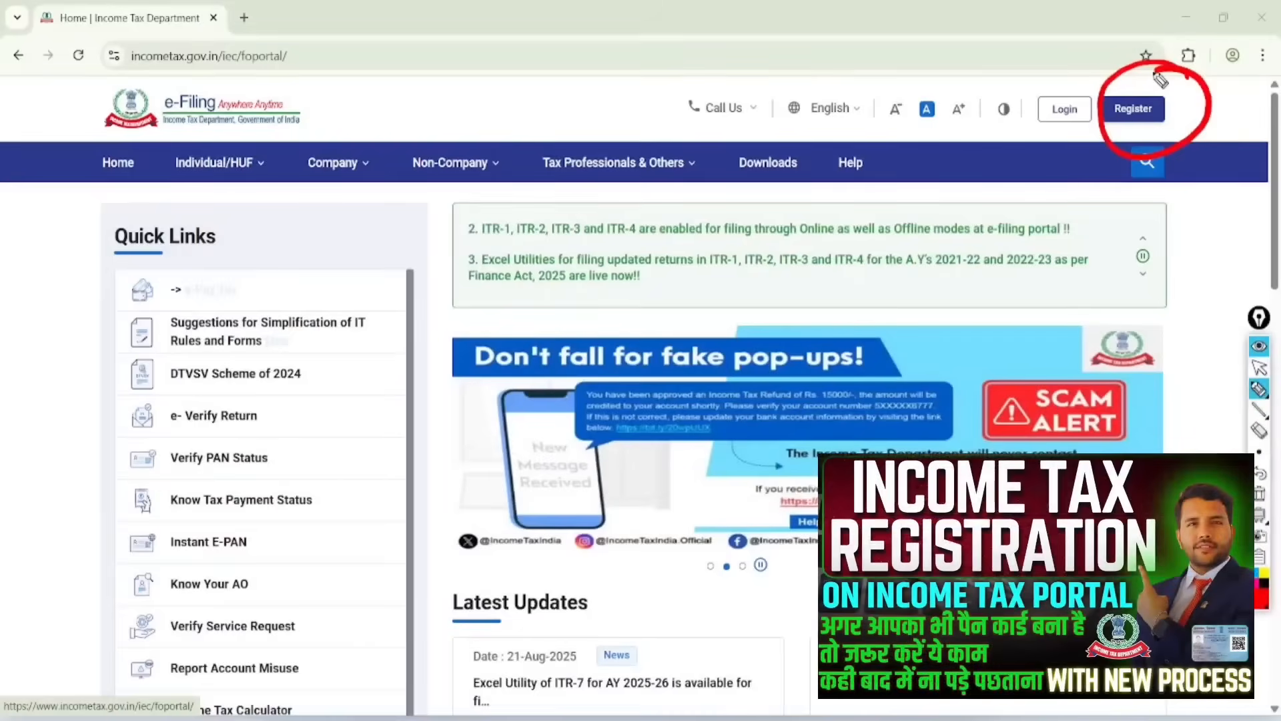
pyautogui.moveTo(1076, 56); pyautogui.dragTo(1173, 10)
pyautogui.moveTo(1067, 101); pyautogui.dragTo(1036, 85)
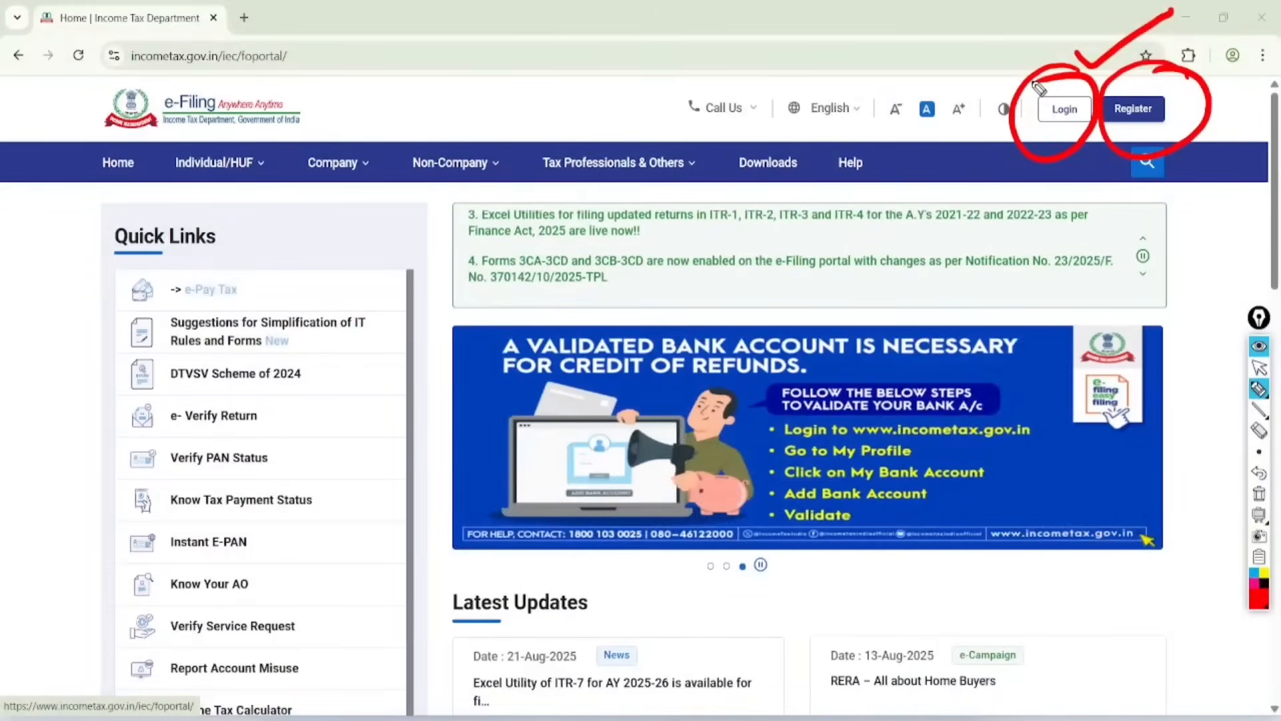
pyautogui.click(1260, 493)
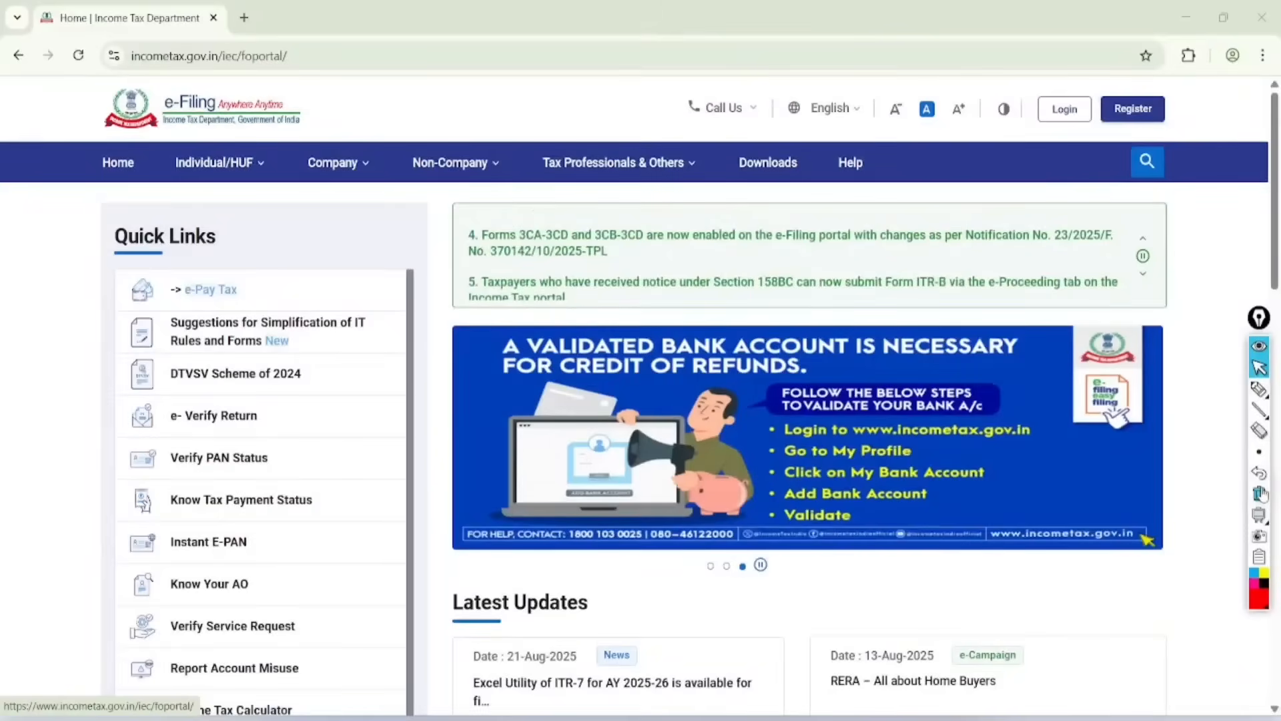
# Step: Open the e-filing login page and mark the User ID field with a red circle and a tick
pyautogui.click(1064, 109)
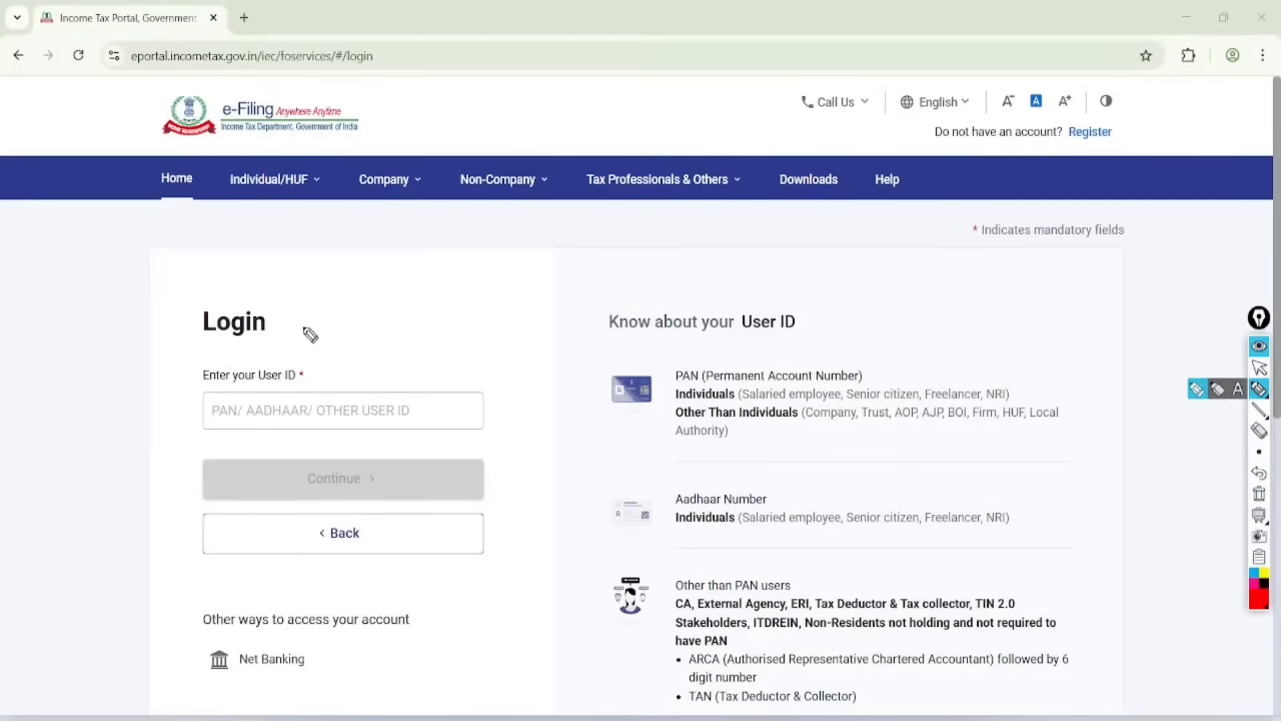
pyautogui.moveTo(310, 335)
pyautogui.mouseDown()
pyautogui.moveTo(177, 374)
pyautogui.moveTo(366, 392)
pyautogui.moveTo(280, 328)
pyautogui.mouseUp()
pyautogui.moveTo(387, 397)
pyautogui.mouseDown()
pyautogui.moveTo(424, 401)
pyautogui.moveTo(490, 333)
pyautogui.mouseUp()
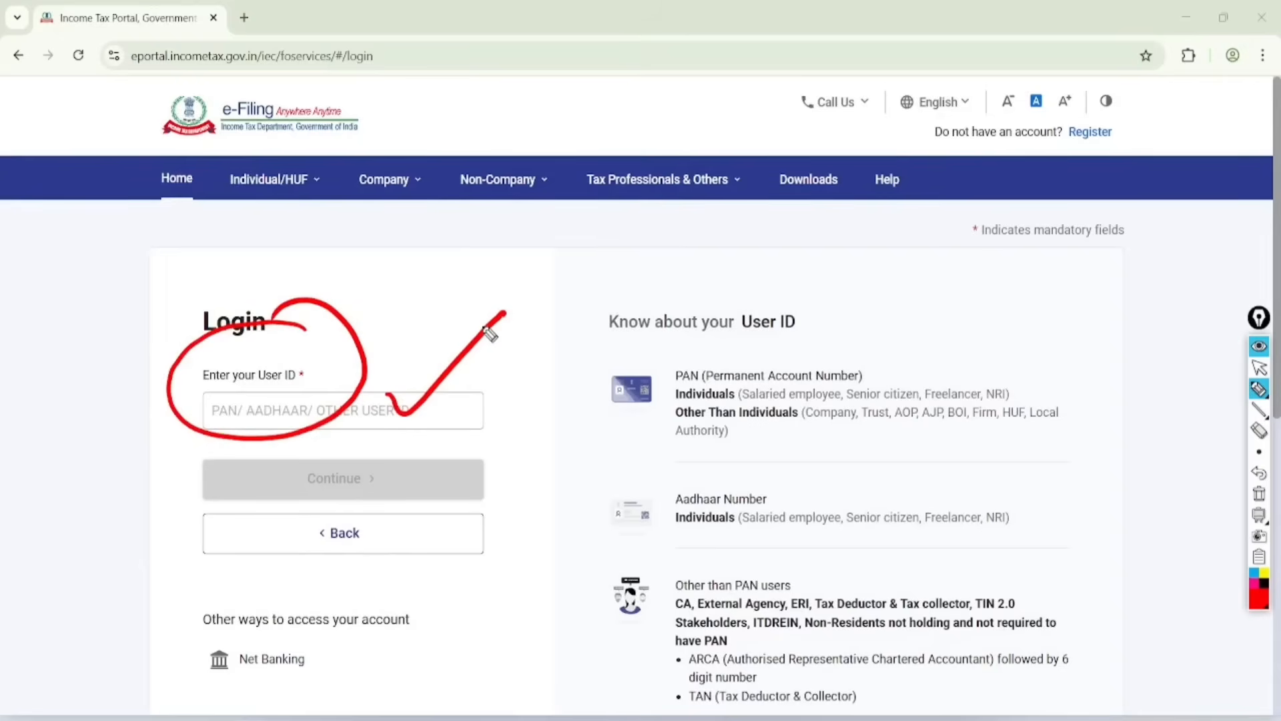
pyautogui.moveTo(372, 446)
pyautogui.mouseDown()
pyautogui.moveTo(313, 513)
pyautogui.moveTo(343, 463)
pyautogui.mouseUp()
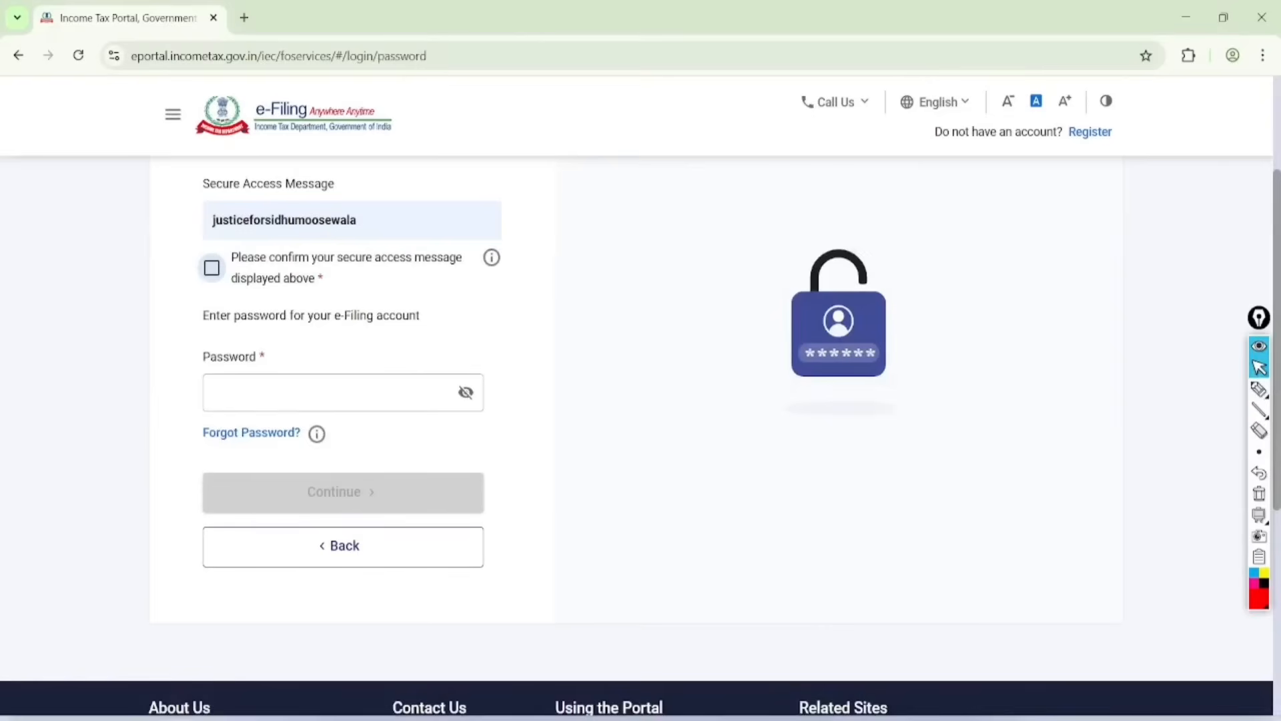
# Step: Mark the password field with a red tick and circle the Forgot Password link in red
pyautogui.scroll(-2, 640, 434)
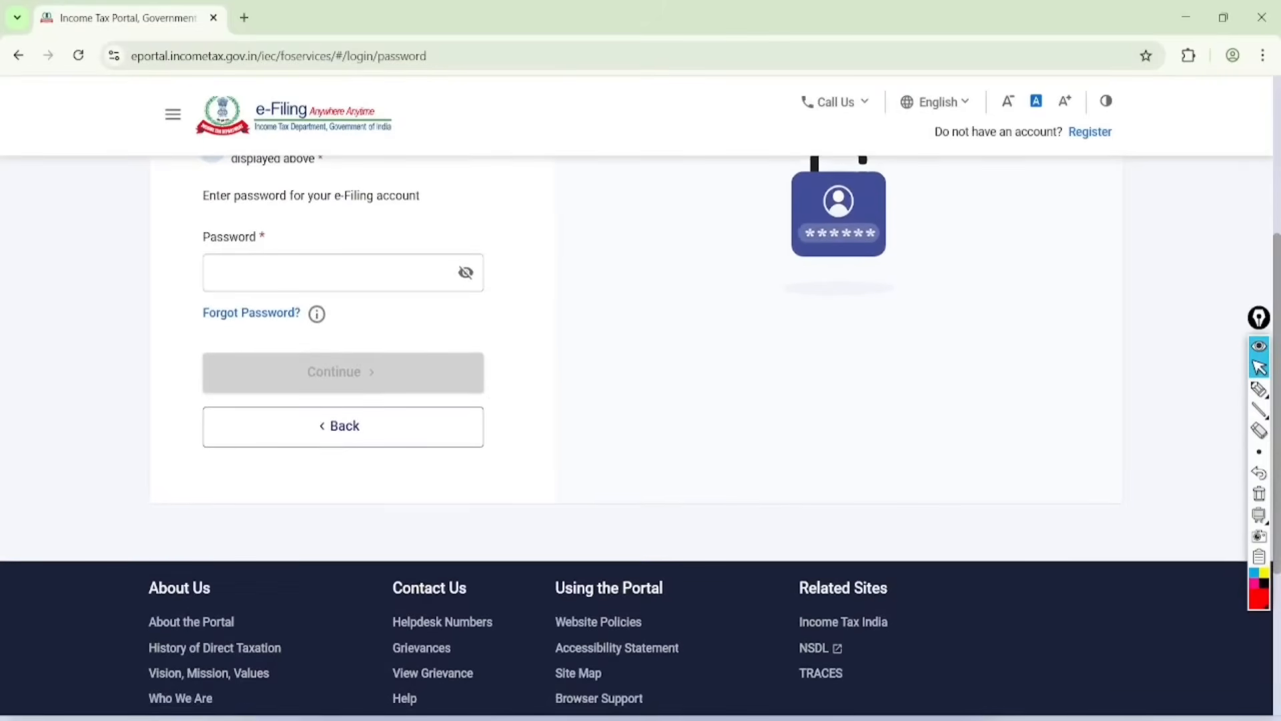
pyautogui.click(1259, 389)
pyautogui.moveTo(151, 256)
pyautogui.mouseDown()
pyautogui.moveTo(172, 275)
pyautogui.moveTo(284, 195)
pyautogui.mouseUp()
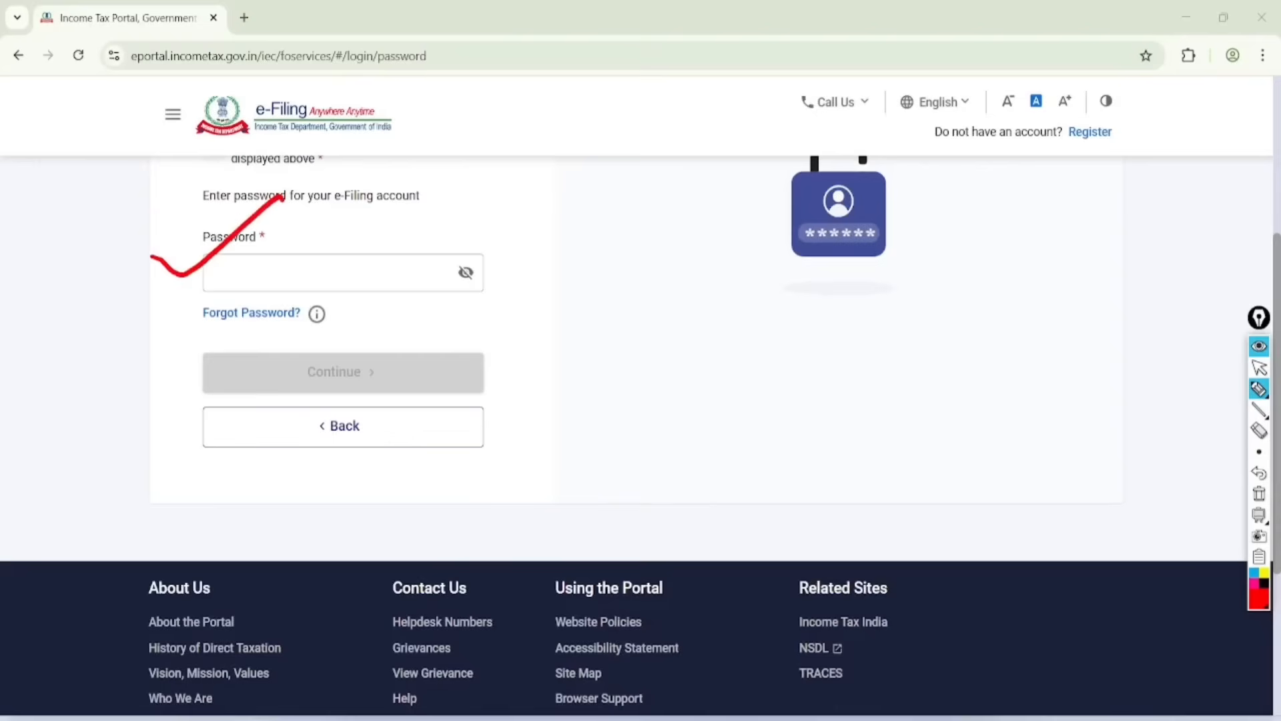
pyautogui.moveTo(304, 291)
pyautogui.mouseDown()
pyautogui.moveTo(320, 313)
pyautogui.moveTo(186, 313)
pyautogui.moveTo(327, 267)
pyautogui.mouseUp()
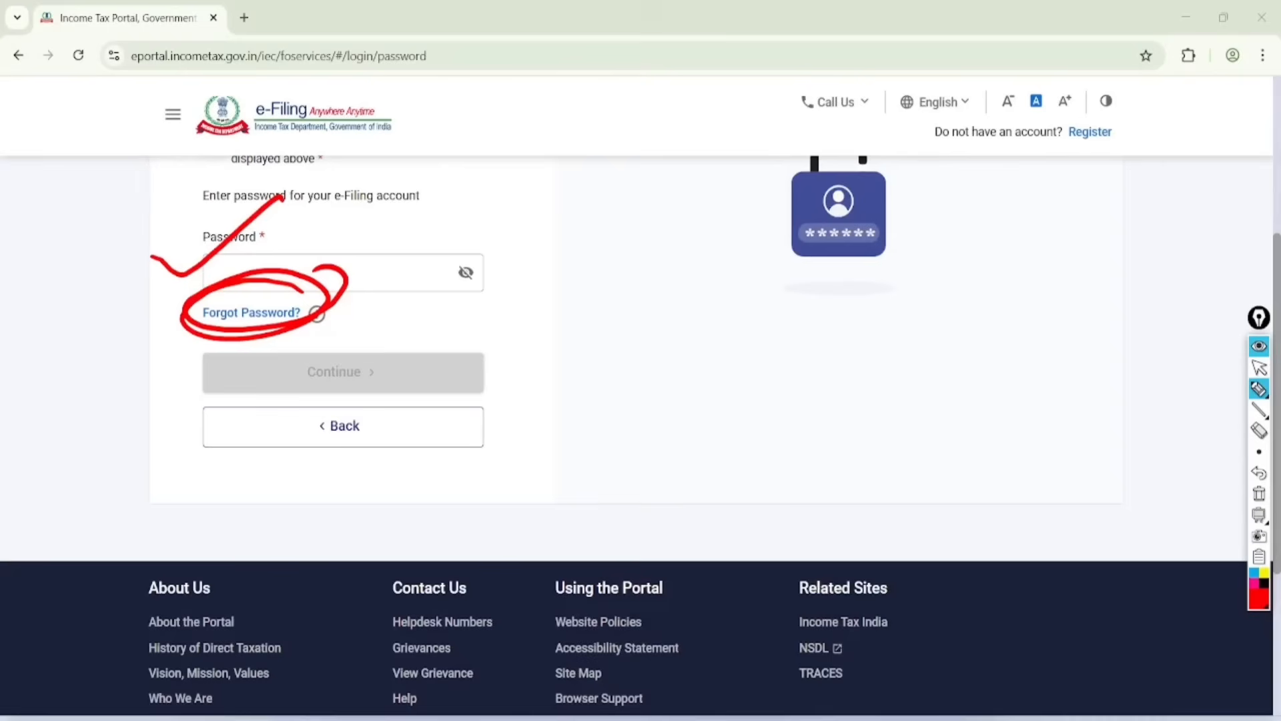
pyautogui.moveTo(353, 323); pyautogui.dragTo(393, 335)
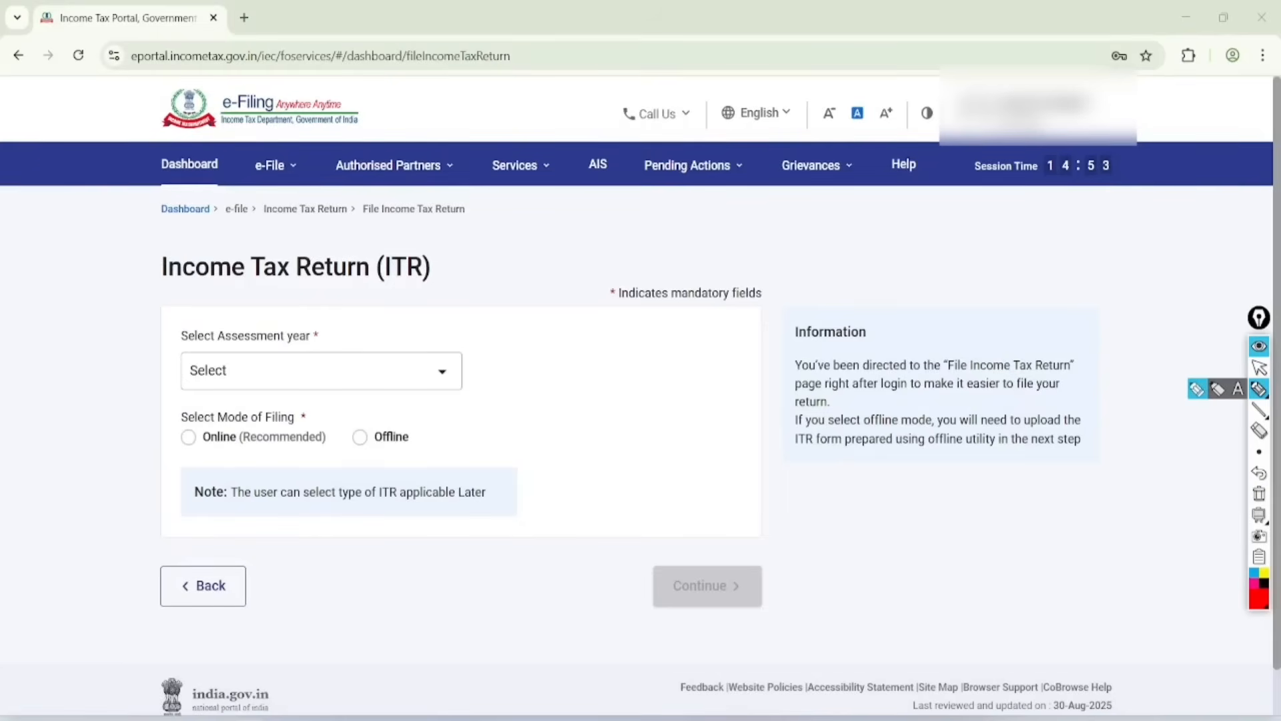
# Step: Handwrite "AIS", "TIS" and "26AS" in red beside the Income Tax Return heading and double-underline them
pyautogui.moveTo(453, 260)
pyautogui.mouseDown()
pyautogui.moveTo(486, 269)
pyautogui.moveTo(482, 246)
pyautogui.mouseUp()
pyautogui.moveTo(482, 224); pyautogui.dragTo(498, 257)
pyautogui.moveTo(499, 198); pyautogui.dragTo(511, 252)
pyautogui.moveTo(475, 294); pyautogui.dragTo(497, 328)
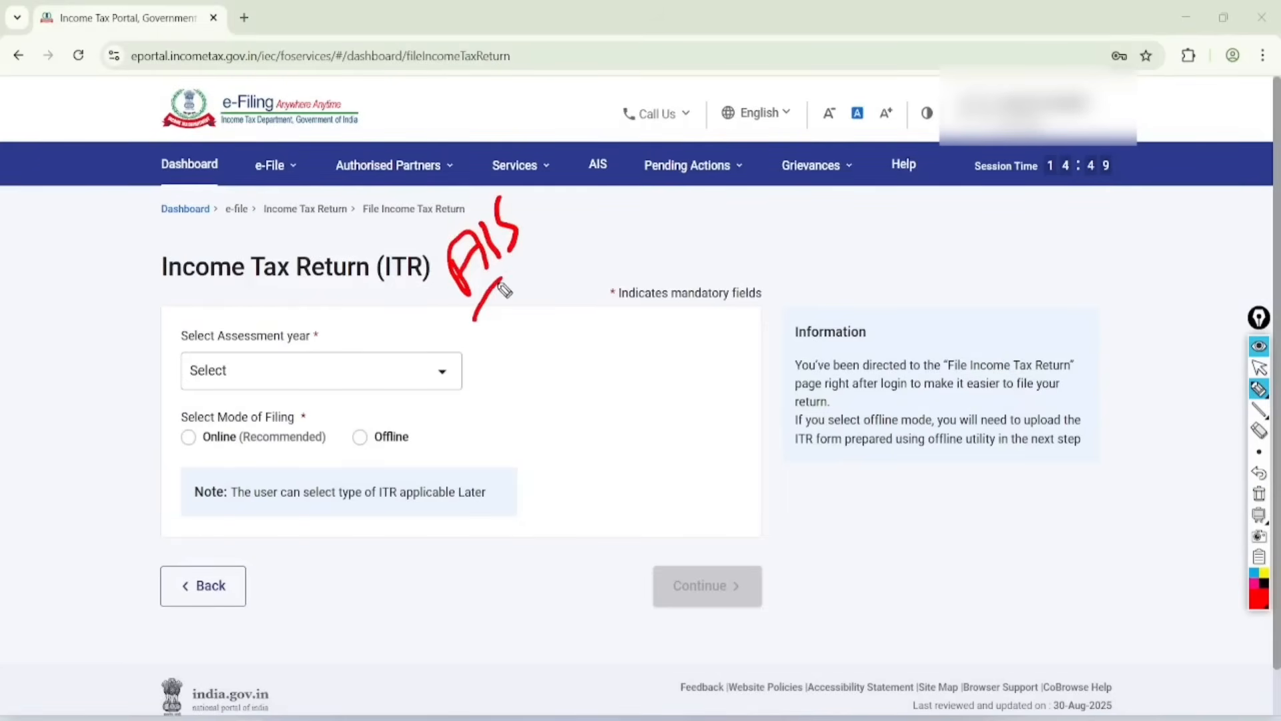
pyautogui.moveTo(510, 283); pyautogui.dragTo(529, 320)
pyautogui.moveTo(529, 251); pyautogui.dragTo(533, 307)
pyautogui.moveTo(519, 352); pyautogui.dragTo(554, 379)
pyautogui.moveTo(549, 313)
pyautogui.mouseDown()
pyautogui.moveTo(556, 333)
pyautogui.moveTo(595, 319)
pyautogui.mouseUp()
pyautogui.moveTo(576, 312)
pyautogui.mouseDown()
pyautogui.moveTo(592, 299)
pyautogui.moveTo(614, 311)
pyautogui.mouseUp()
pyautogui.moveTo(540, 419); pyautogui.dragTo(639, 304)
pyautogui.moveTo(655, 317); pyautogui.dragTo(564, 438)
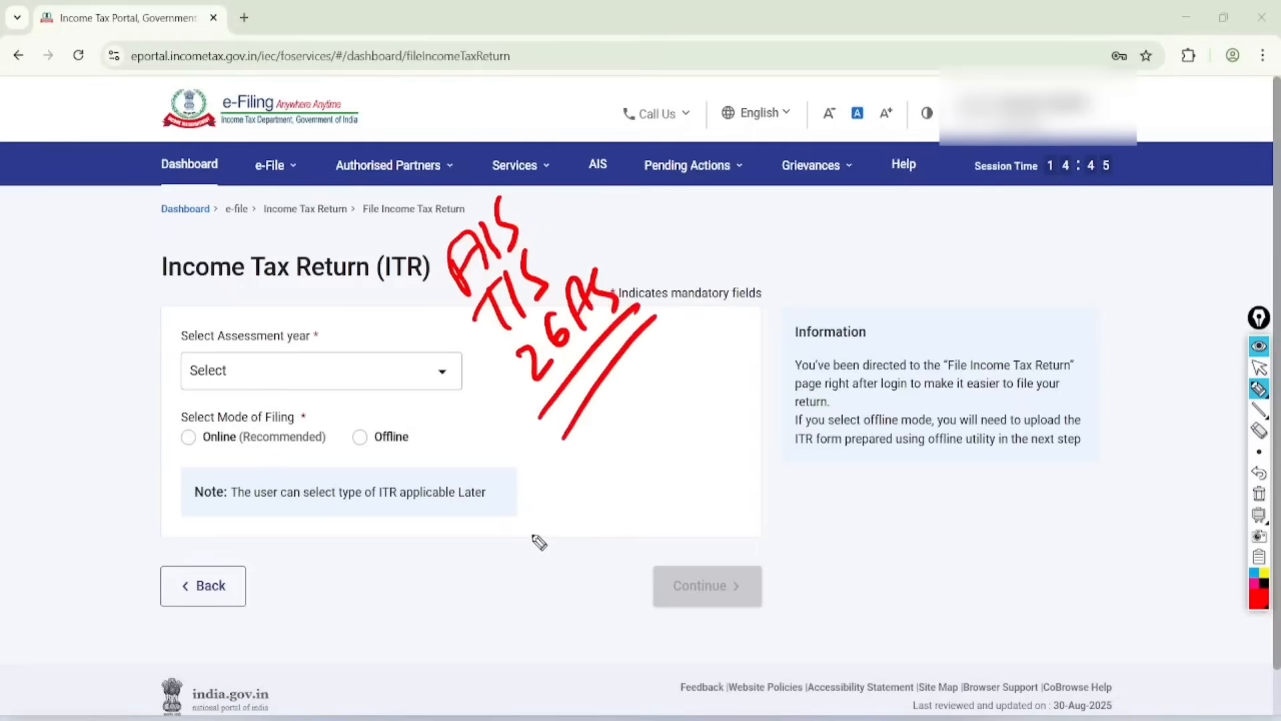
# Step: Handwrite "Broker" in red below the 26AS note and double-underline it
pyautogui.moveTo(527, 501); pyautogui.dragTo(533, 564)
pyautogui.moveTo(530, 502)
pyautogui.mouseDown()
pyautogui.moveTo(564, 552)
pyautogui.moveTo(581, 492)
pyautogui.moveTo(623, 478)
pyautogui.moveTo(652, 422)
pyautogui.mouseUp()
pyautogui.moveTo(634, 445); pyautogui.dragTo(677, 400)
pyautogui.moveTo(667, 464)
pyautogui.mouseDown()
pyautogui.moveTo(577, 571)
pyautogui.moveTo(597, 578)
pyautogui.mouseUp()
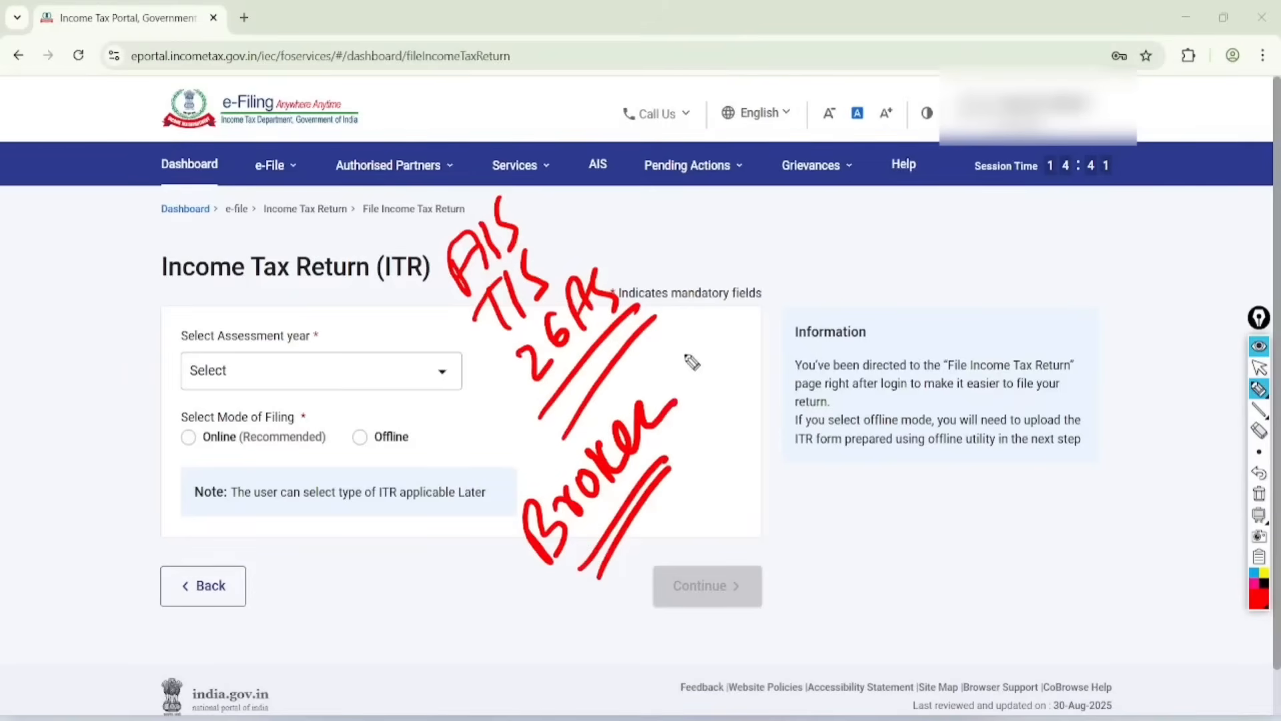
# Step: Handwrite "Intraday" and "F&O" in red above the Information box and circle both words
pyautogui.moveTo(789, 221)
pyautogui.mouseDown()
pyautogui.moveTo(808, 266)
pyautogui.moveTo(889, 205)
pyautogui.moveTo(904, 212)
pyautogui.mouseUp()
pyautogui.moveTo(918, 148); pyautogui.dragTo(915, 182)
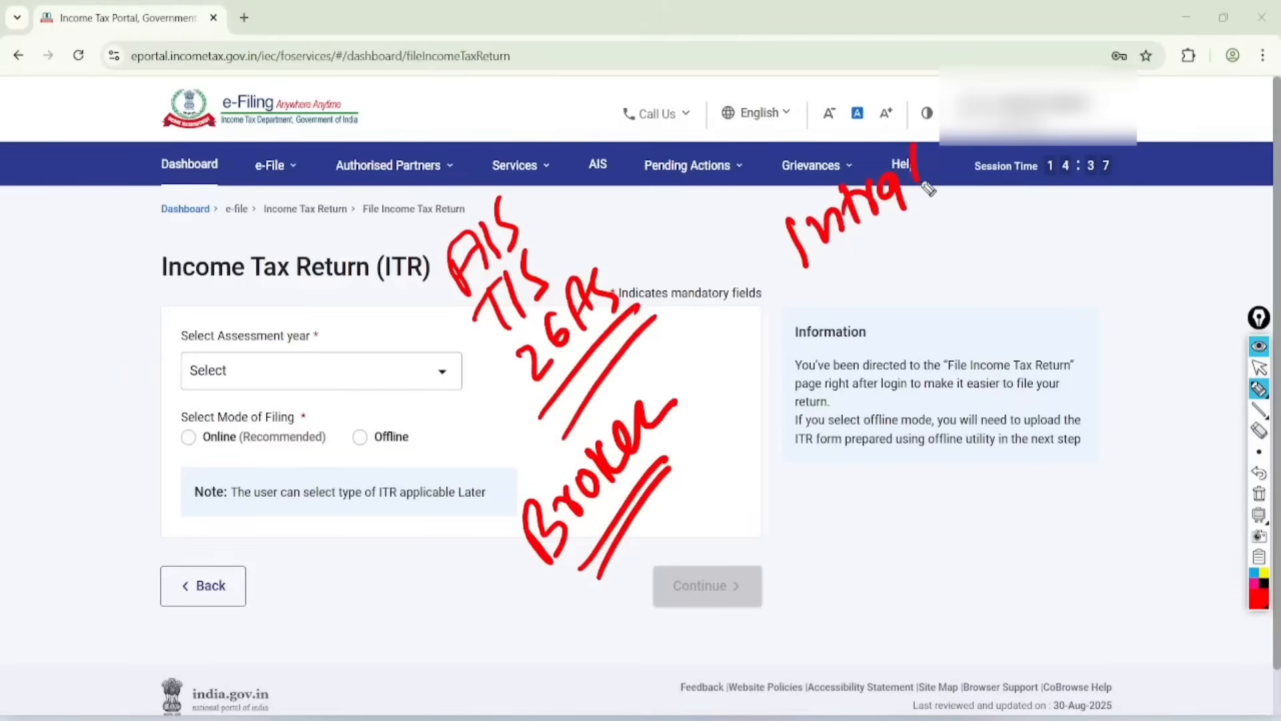
pyautogui.moveTo(867, 257)
pyautogui.mouseDown()
pyautogui.moveTo(848, 307)
pyautogui.moveTo(875, 283)
pyautogui.mouseUp()
pyautogui.moveTo(911, 234)
pyautogui.mouseDown()
pyautogui.moveTo(887, 303)
pyautogui.moveTo(915, 237)
pyautogui.mouseUp()
pyautogui.moveTo(987, 110)
pyautogui.mouseDown()
pyautogui.moveTo(772, 180)
pyautogui.moveTo(784, 175)
pyautogui.mouseUp()
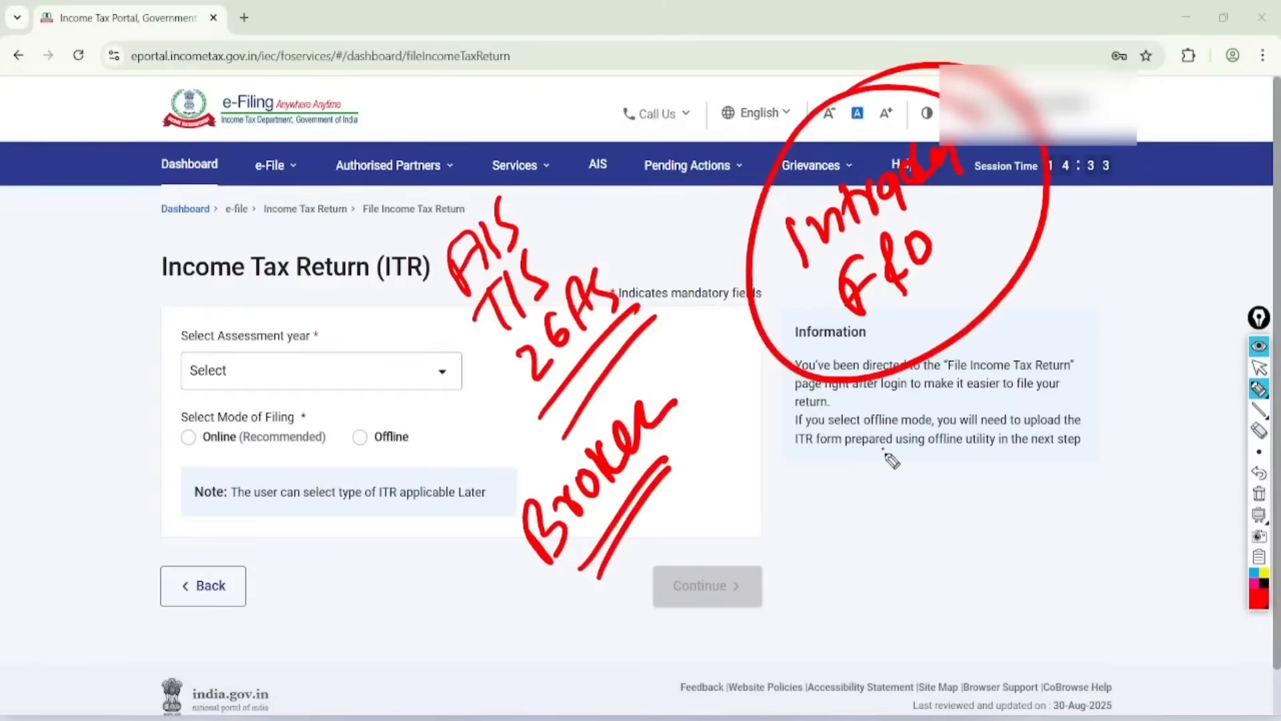
# Step: Handwrite "ITR-3" in red over the Information box, double-underline it and circle it
pyautogui.moveTo(887, 446)
pyautogui.mouseDown()
pyautogui.moveTo(882, 499)
pyautogui.moveTo(901, 493)
pyautogui.mouseUp()
pyautogui.moveTo(892, 425); pyautogui.dragTo(941, 416)
pyautogui.moveTo(938, 477)
pyautogui.mouseDown()
pyautogui.moveTo(961, 467)
pyautogui.moveTo(1001, 404)
pyautogui.mouseUp()
pyautogui.moveTo(1018, 371); pyautogui.dragTo(984, 470)
pyautogui.moveTo(927, 534); pyautogui.dragTo(1036, 460)
pyautogui.moveTo(931, 568); pyautogui.dragTo(1037, 464)
pyautogui.moveTo(1061, 324)
pyautogui.mouseDown()
pyautogui.moveTo(887, 363)
pyautogui.moveTo(953, 353)
pyautogui.mouseUp()
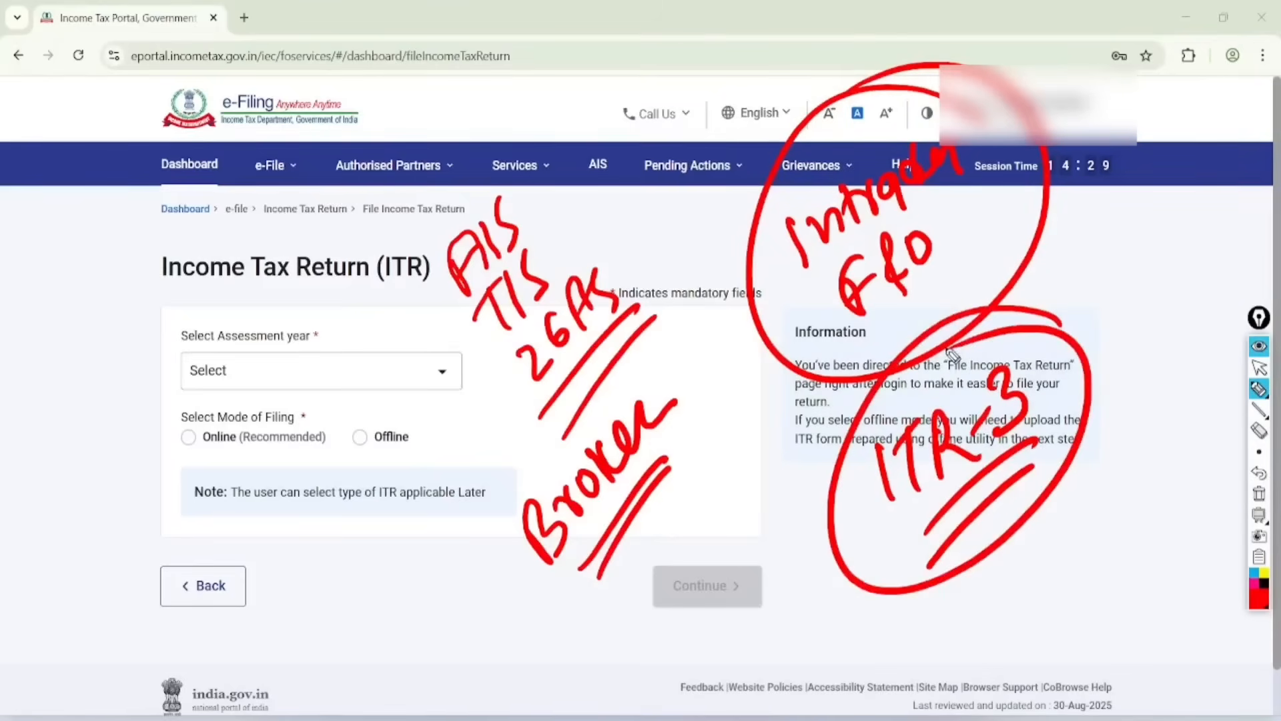
# Step: Circle the AIS link in red, clear all annotations and open the AIS compliance portal
pyautogui.moveTo(600, 93)
pyautogui.mouseDown()
pyautogui.moveTo(667, 134)
pyautogui.moveTo(562, 118)
pyautogui.mouseUp()
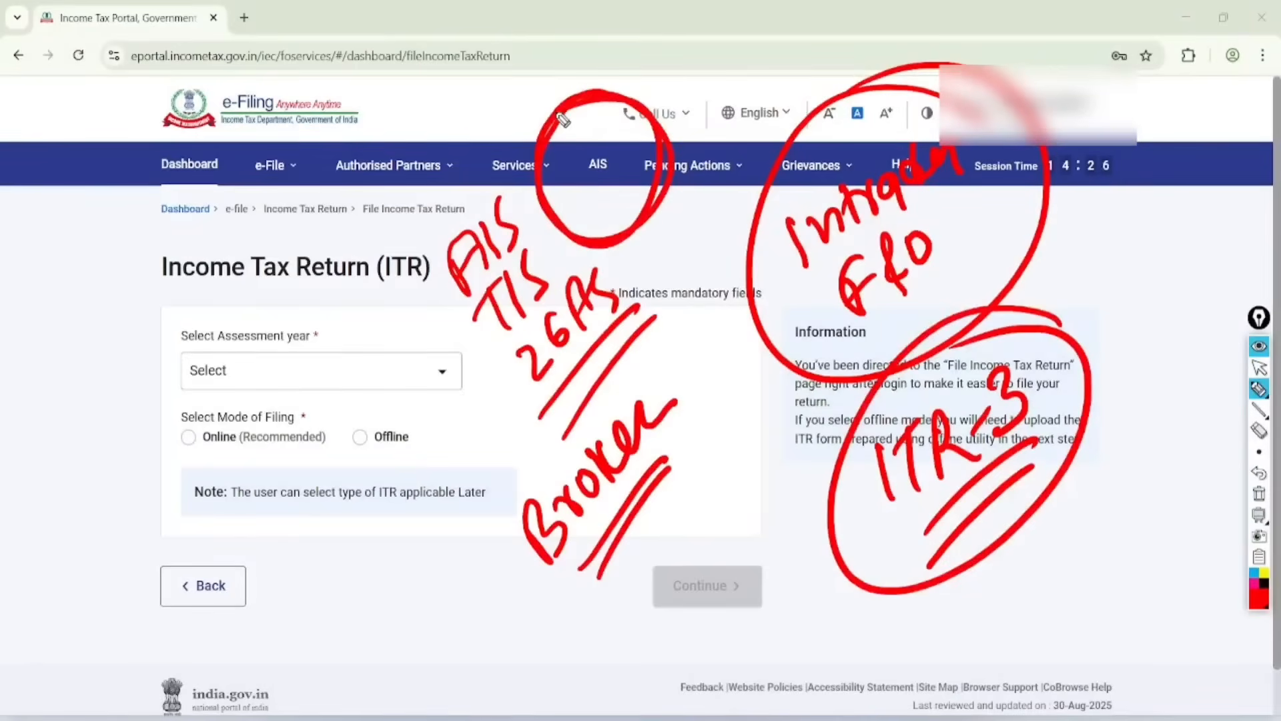
pyautogui.hotkey('ctrl', 'shift', '2')
pyautogui.hotkey('ctrl', 'shift', '7')
pyautogui.click(598, 165)
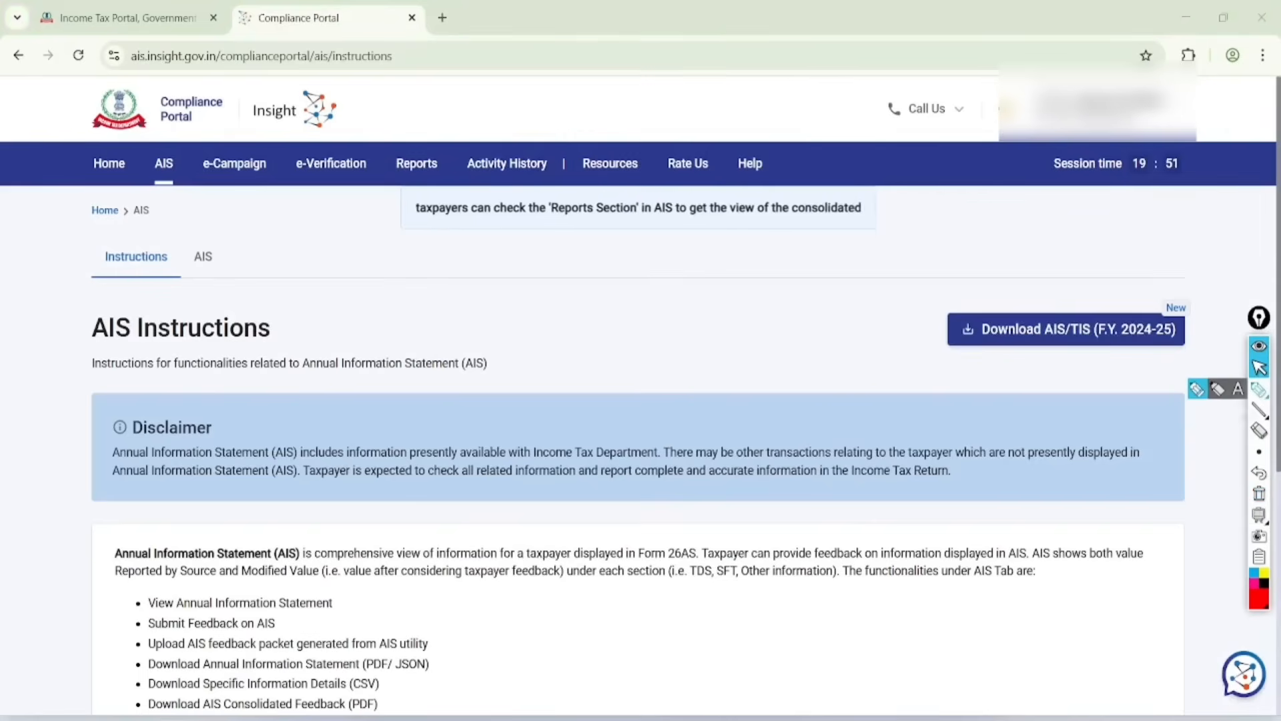
# Step: Circle the AIS section beside Instructions in red, clear the mark and open that section
pyautogui.click(1259, 388)
pyautogui.moveTo(227, 211)
pyautogui.mouseDown()
pyautogui.moveTo(204, 190)
pyautogui.moveTo(172, 240)
pyautogui.mouseUp()
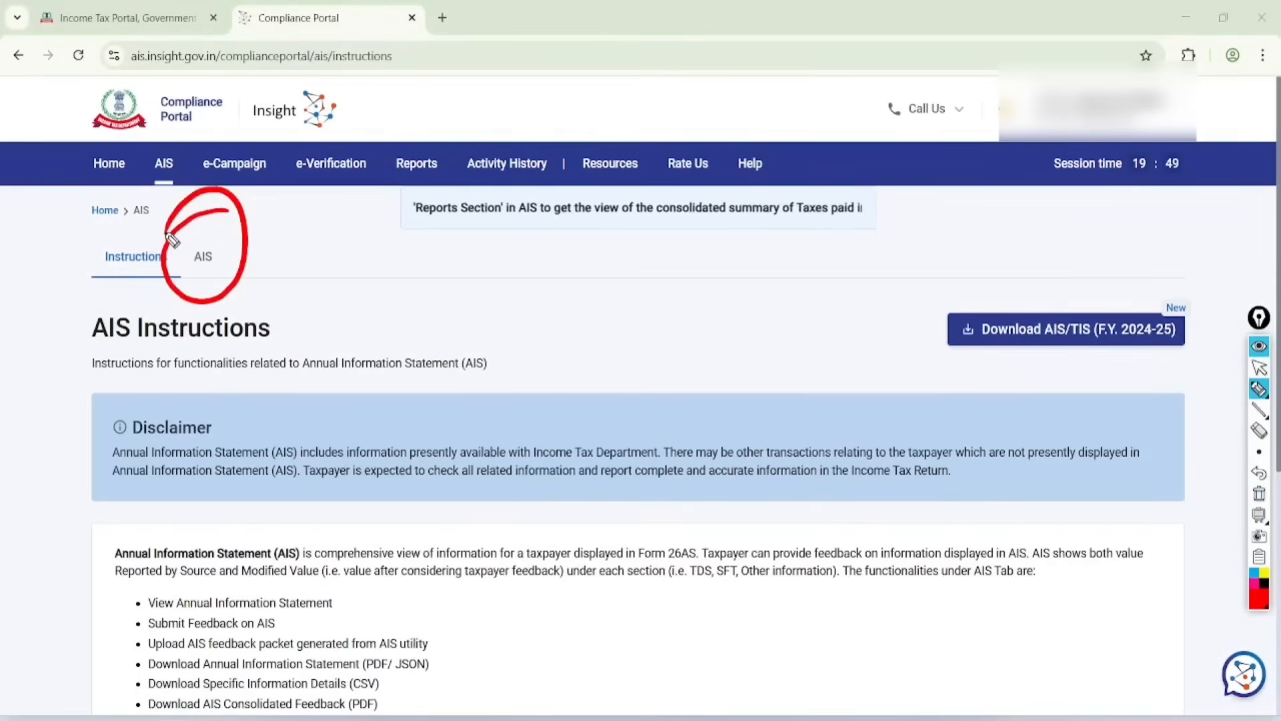
pyautogui.click(1259, 494)
pyautogui.click(1259, 367)
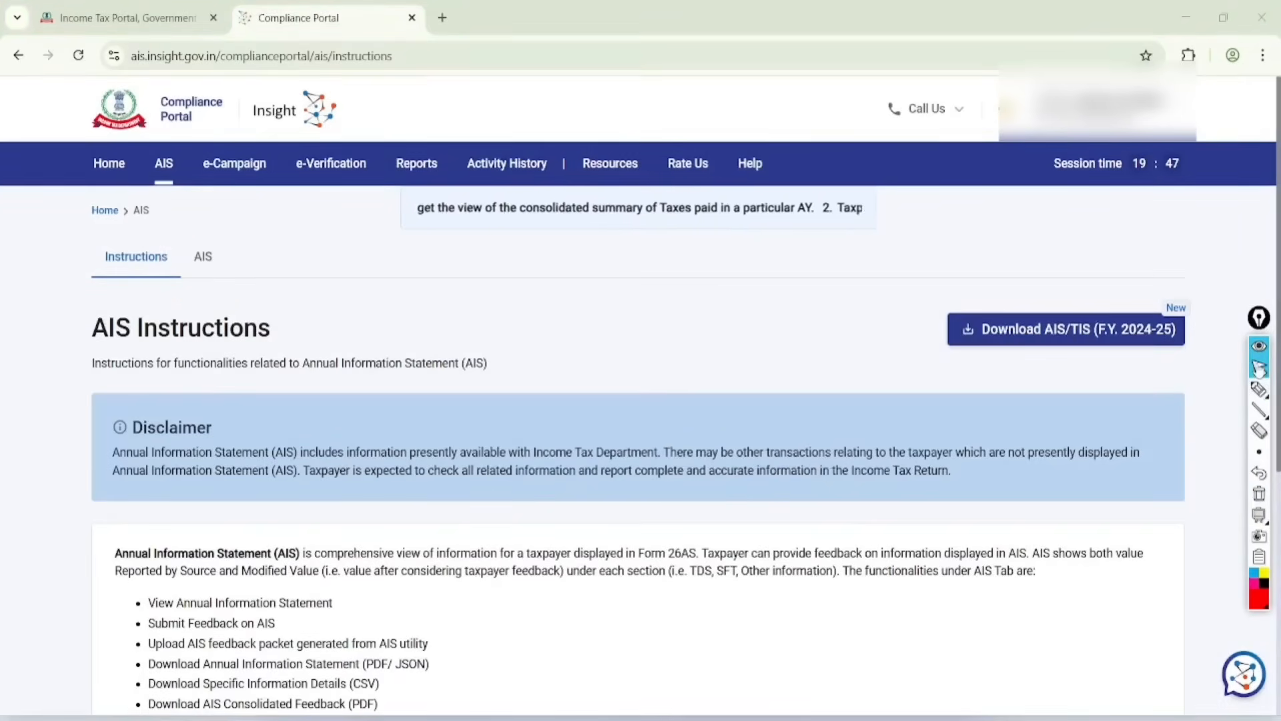
pyautogui.click(203, 256)
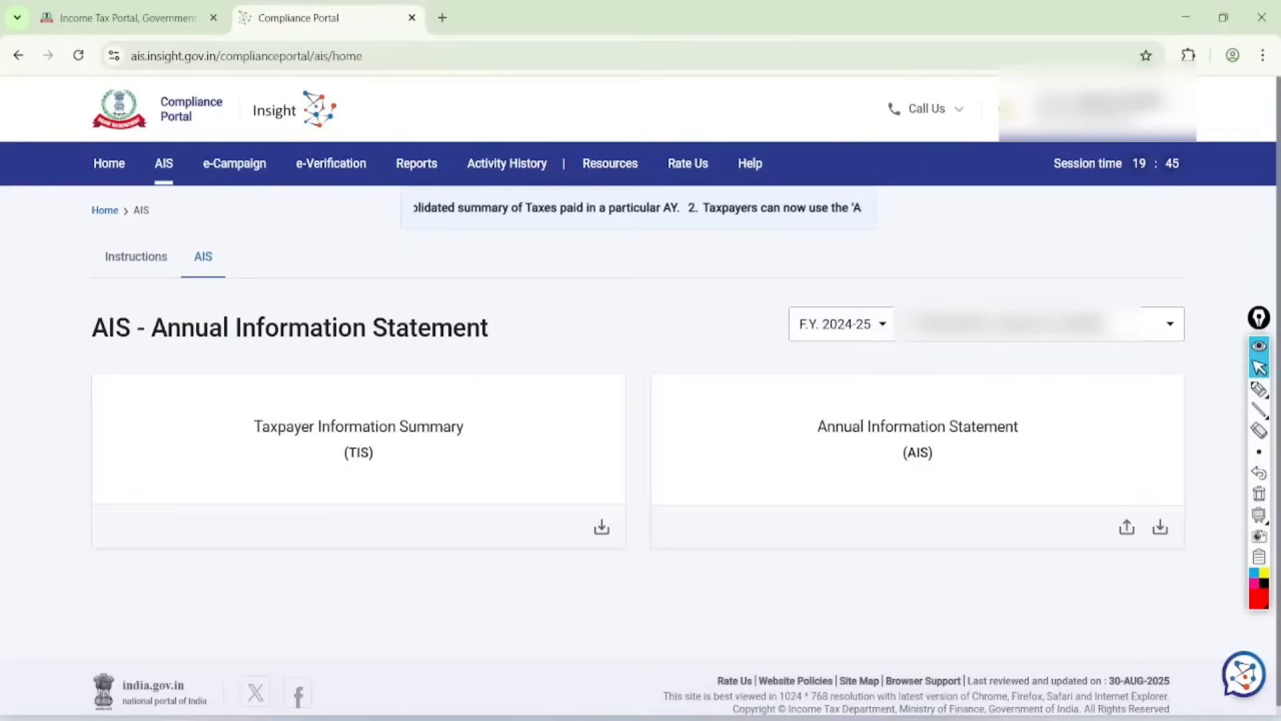
# Step: Circle F.Y. 2024-25 and the TIS tile in red, clear the marks and open the Taxpayer Information Summary
pyautogui.click(1259, 389)
pyautogui.moveTo(868, 267)
pyautogui.mouseDown()
pyautogui.moveTo(769, 372)
pyautogui.moveTo(738, 358)
pyautogui.moveTo(871, 267)
pyautogui.mouseUp()
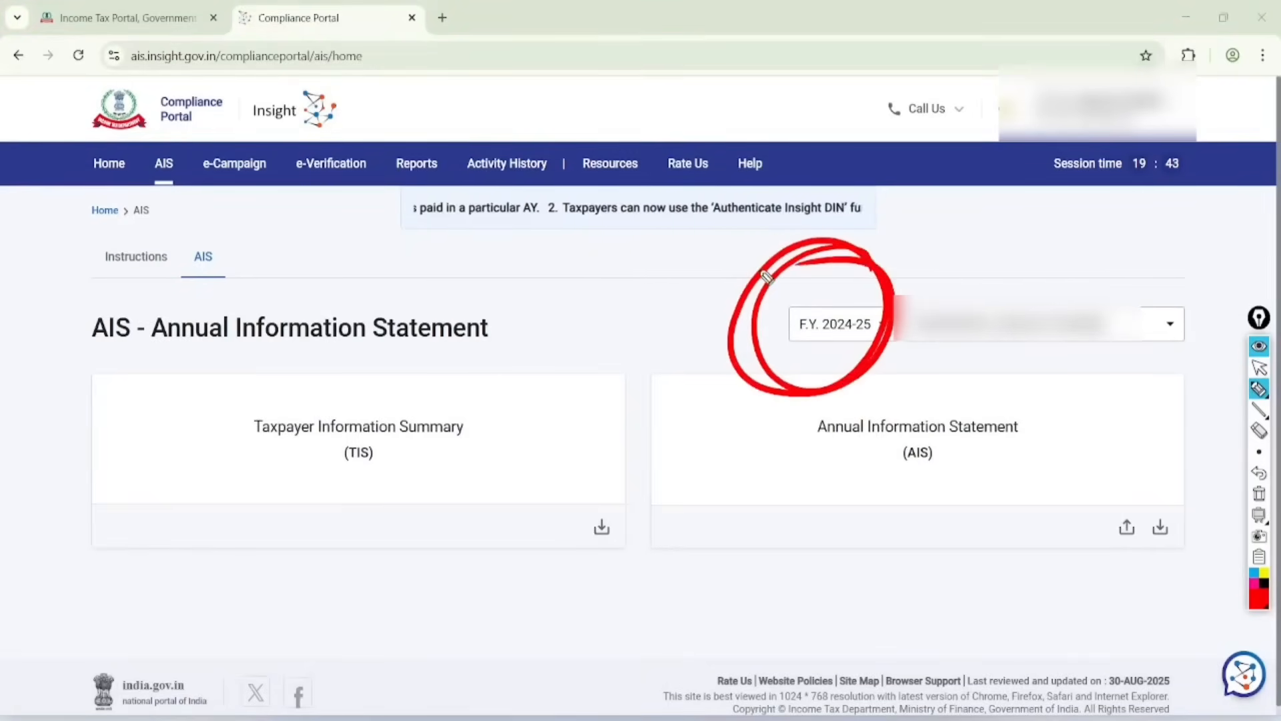
pyautogui.moveTo(390, 361)
pyautogui.mouseDown()
pyautogui.moveTo(321, 350)
pyautogui.moveTo(303, 368)
pyautogui.mouseUp()
pyautogui.click(1259, 368)
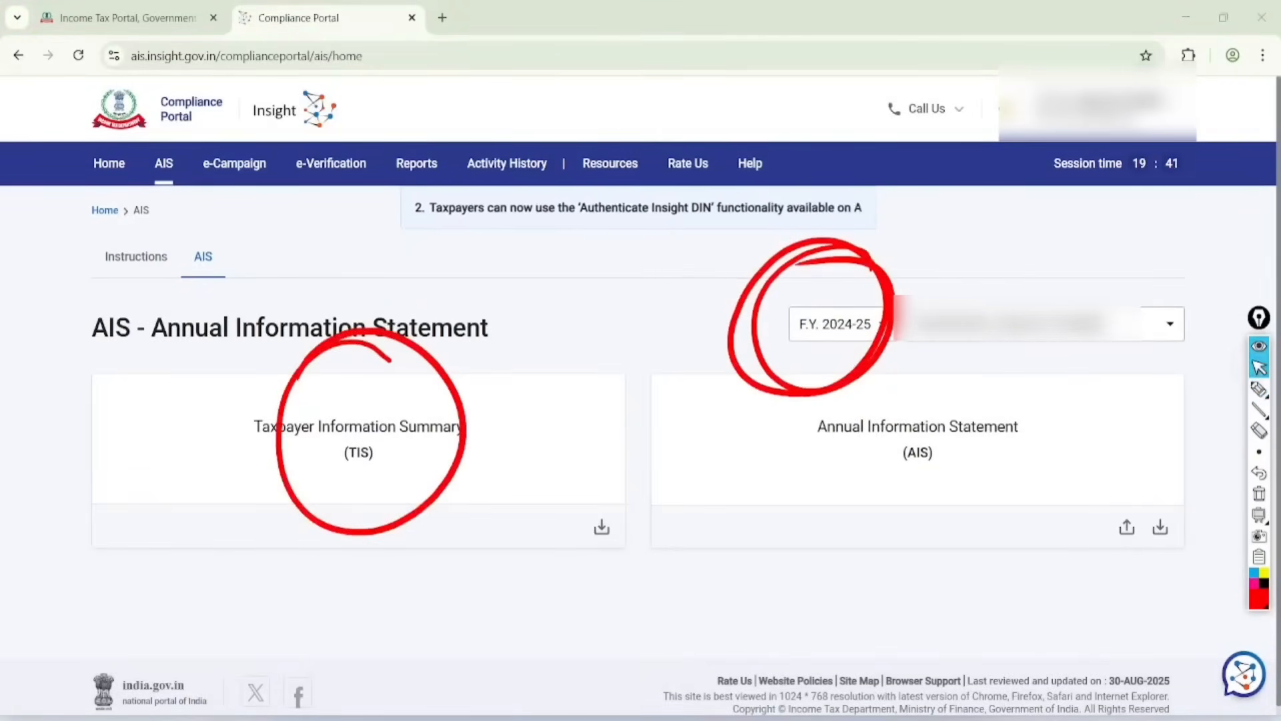
pyautogui.click(1259, 493)
pyautogui.click(375, 449)
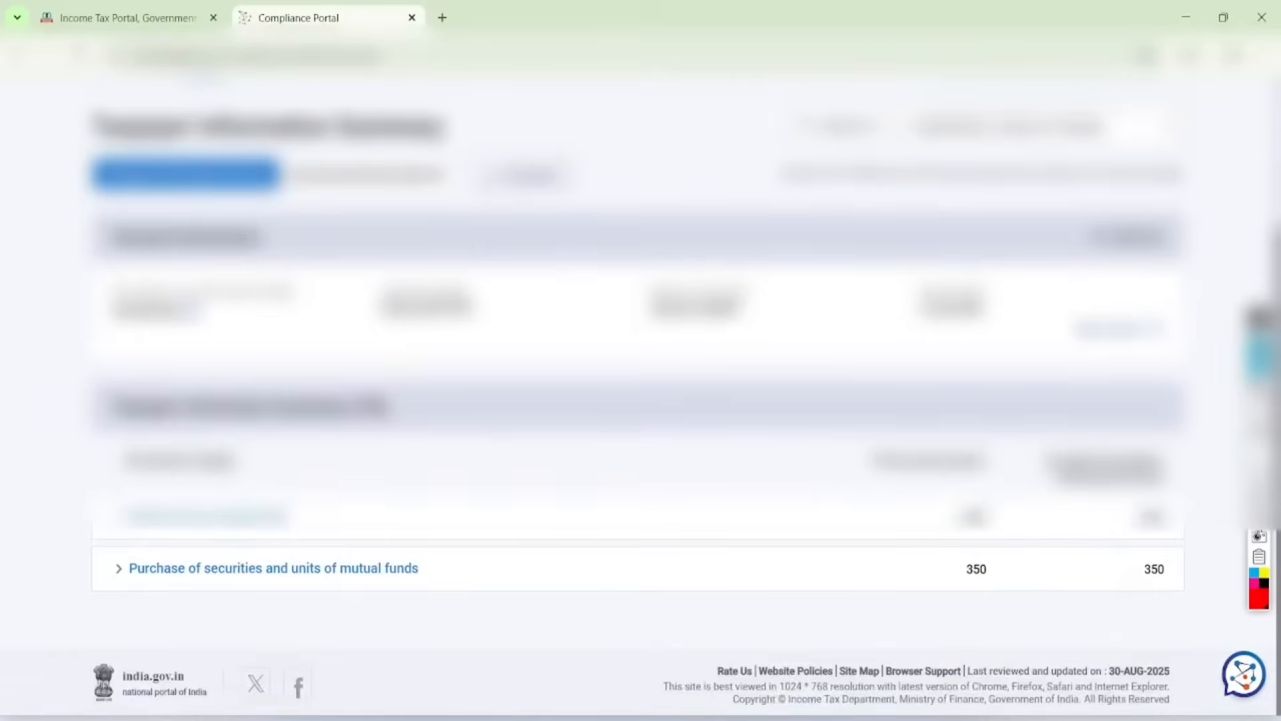
# Step: Handwrite "ITR" in red over the Taxpayer Information Summary, underline and circle it, and clear the annotations
pyautogui.click(1259, 389)
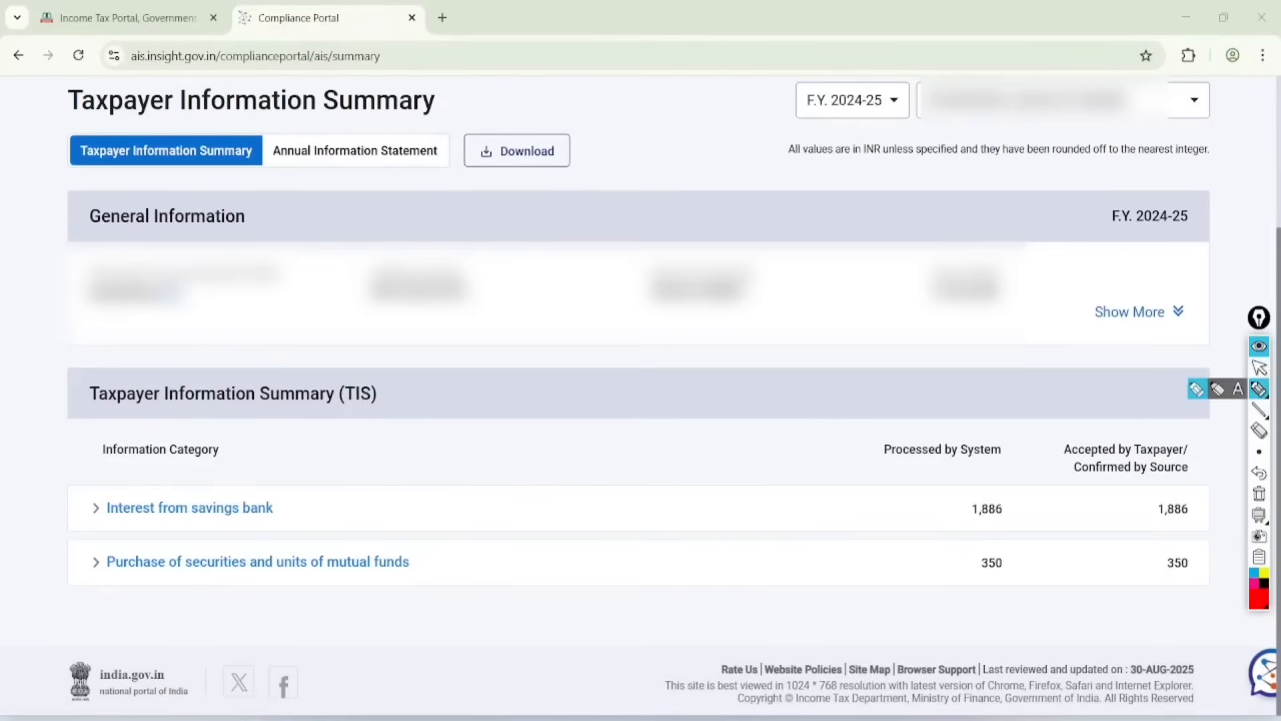
pyautogui.moveTo(471, 437); pyautogui.dragTo(489, 475)
pyautogui.moveTo(497, 410)
pyautogui.mouseDown()
pyautogui.moveTo(531, 401)
pyautogui.moveTo(515, 455)
pyautogui.mouseUp()
pyautogui.moveTo(527, 401)
pyautogui.mouseDown()
pyautogui.moveTo(538, 443)
pyautogui.moveTo(562, 417)
pyautogui.mouseUp()
pyautogui.moveTo(553, 369)
pyautogui.mouseDown()
pyautogui.moveTo(446, 509)
pyautogui.moveTo(486, 372)
pyautogui.mouseUp()
pyautogui.moveTo(574, 418)
pyautogui.mouseDown()
pyautogui.moveTo(525, 475)
pyautogui.moveTo(539, 479)
pyautogui.mouseUp()
pyautogui.click(1258, 365)
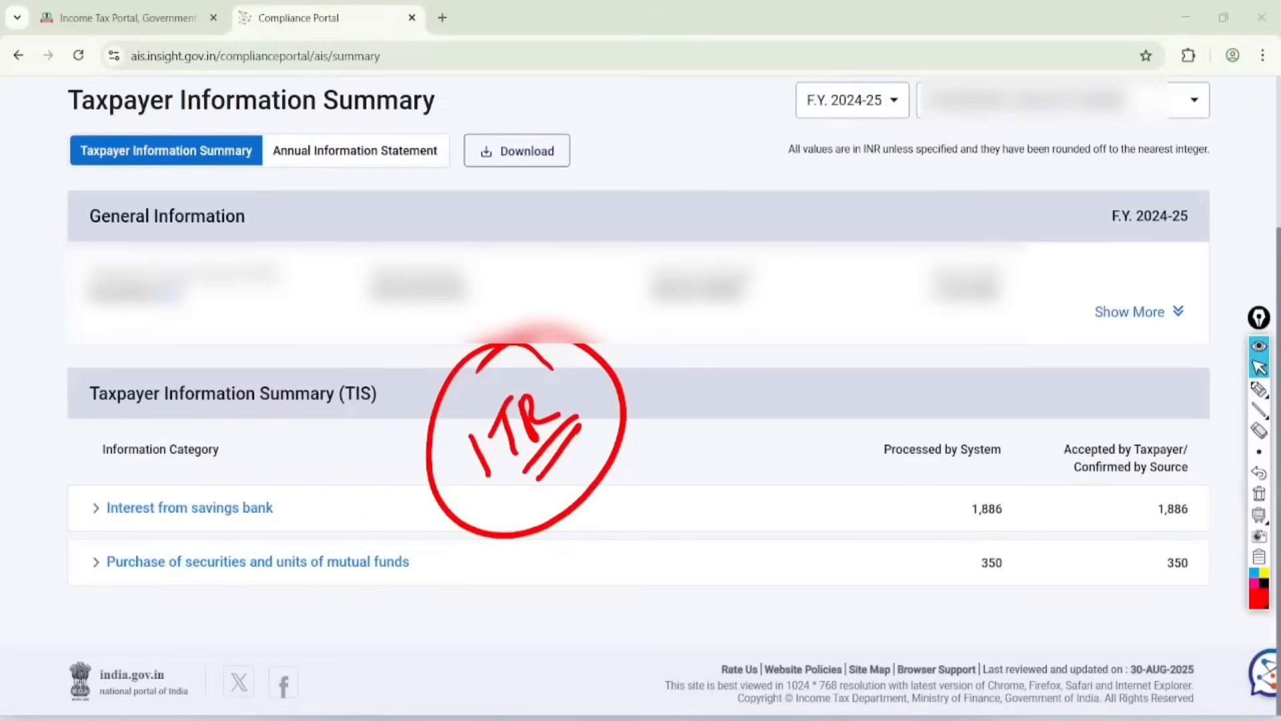
pyautogui.click(1259, 494)
# Step: Return to the Income Tax Portal, circle View Form 26AS in red, clear the mark and open Form 26AS
pyautogui.click(127, 18)
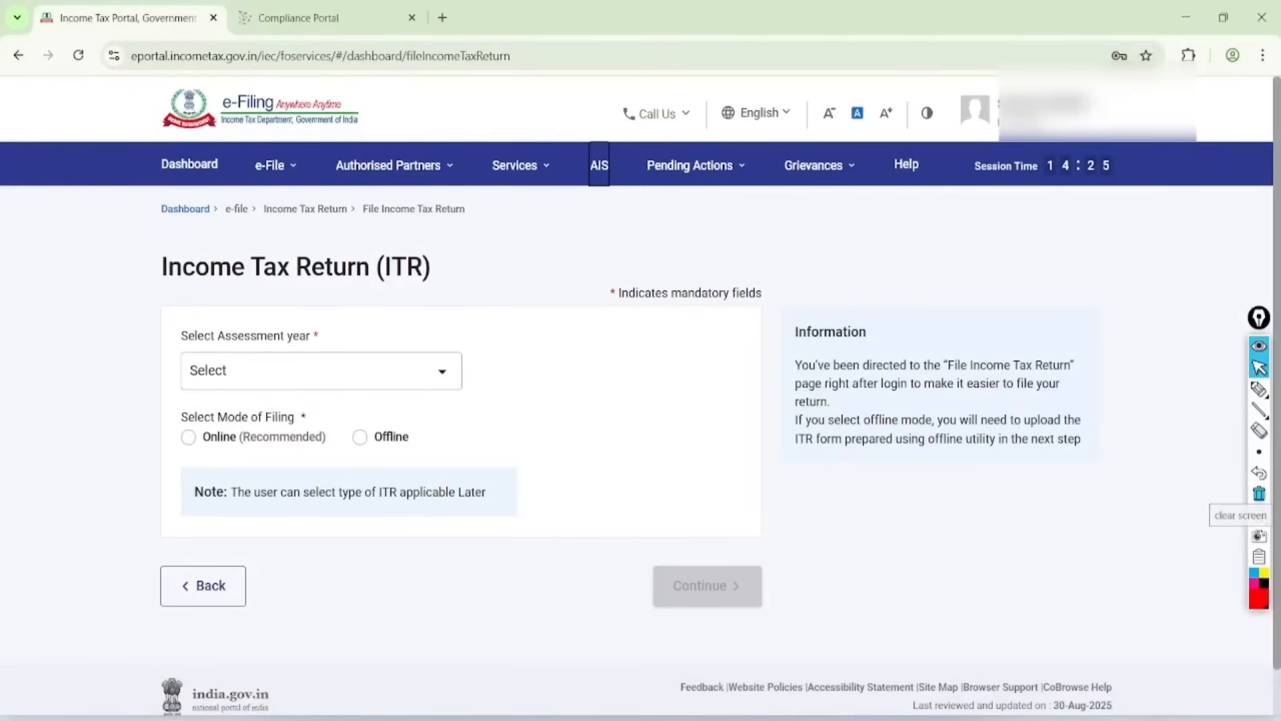
pyautogui.click(276, 165)
pyautogui.moveTo(325, 208)
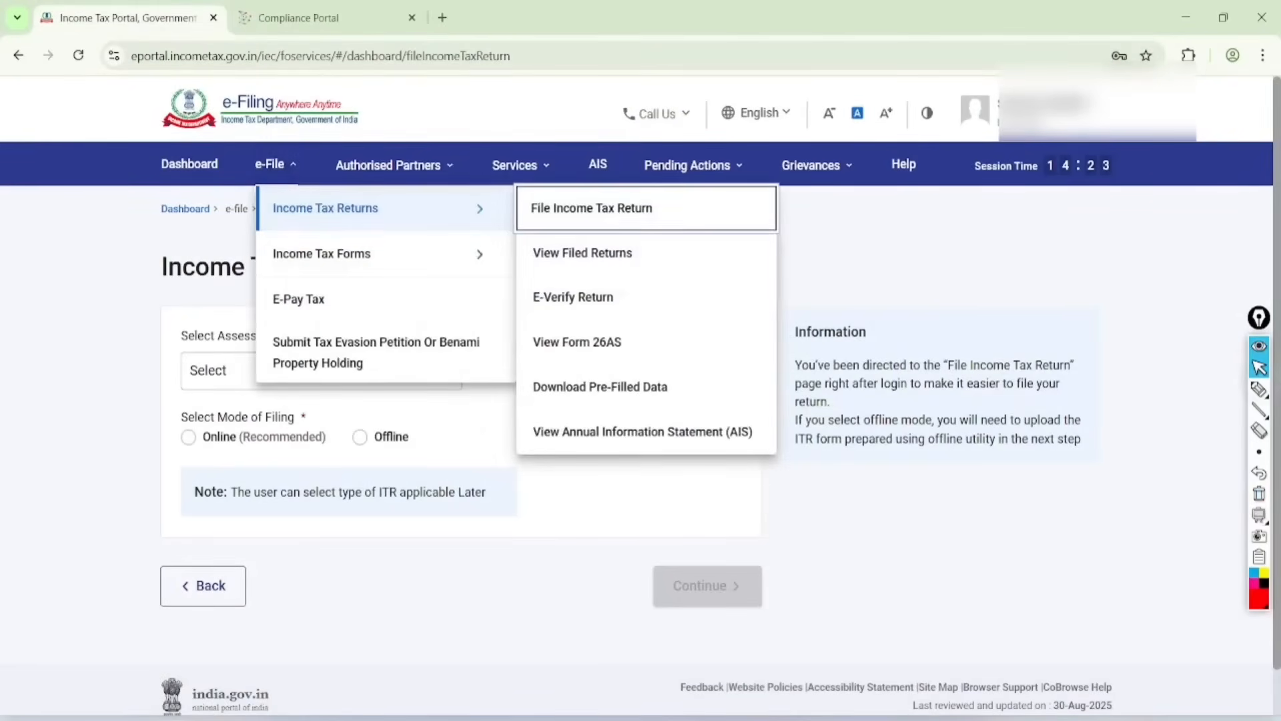
pyautogui.click(1259, 388)
pyautogui.moveTo(630, 321)
pyautogui.mouseDown()
pyautogui.moveTo(597, 312)
pyautogui.moveTo(557, 370)
pyautogui.moveTo(612, 323)
pyautogui.mouseUp()
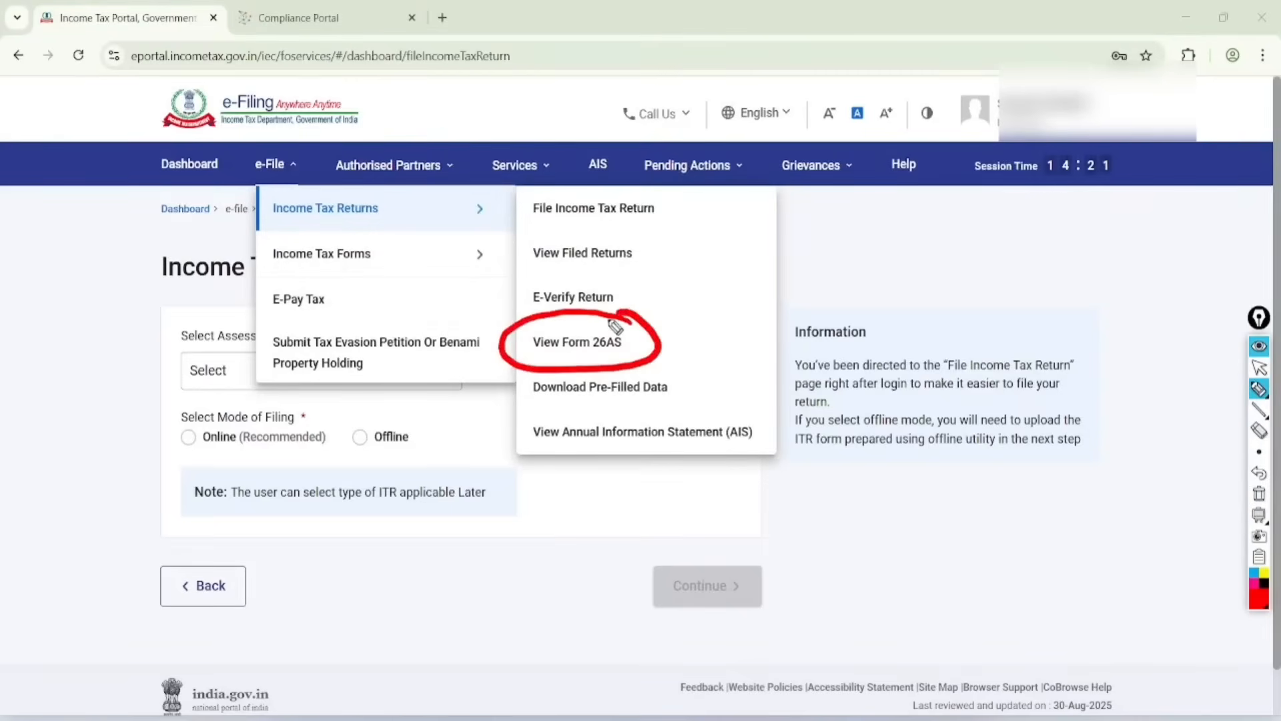
pyautogui.click(1259, 367)
pyautogui.click(1259, 494)
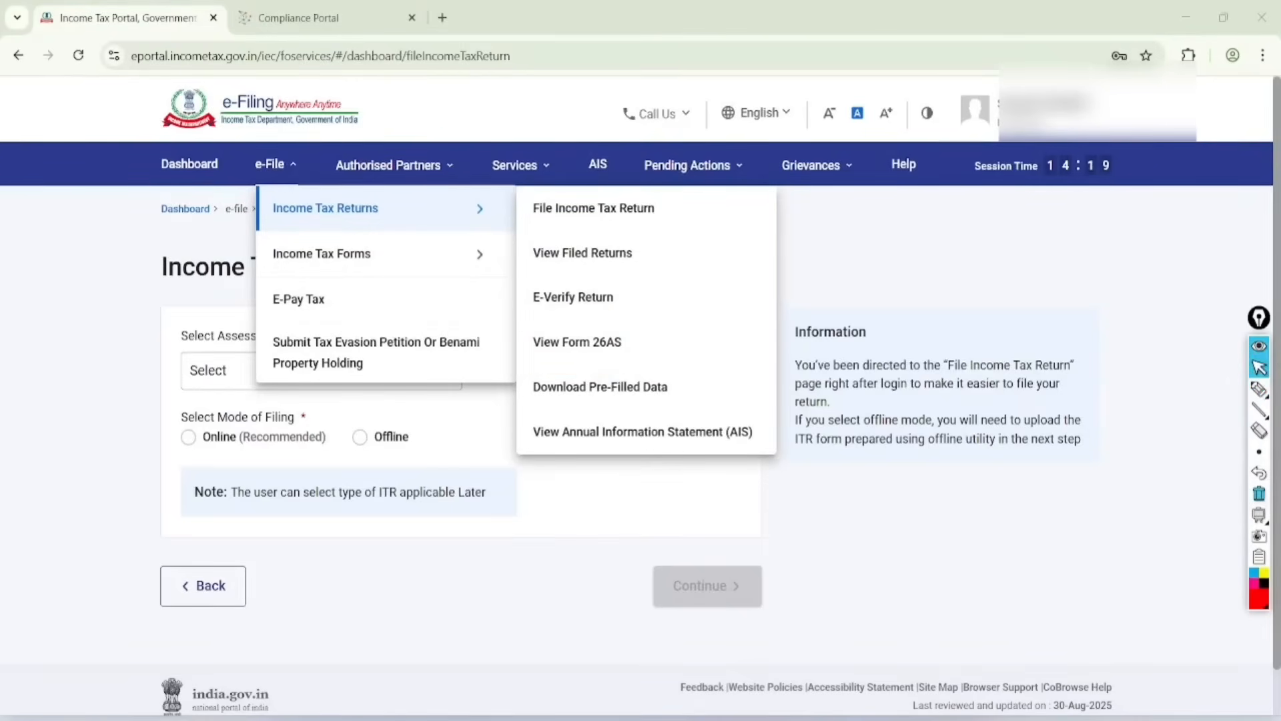
pyautogui.click(578, 342)
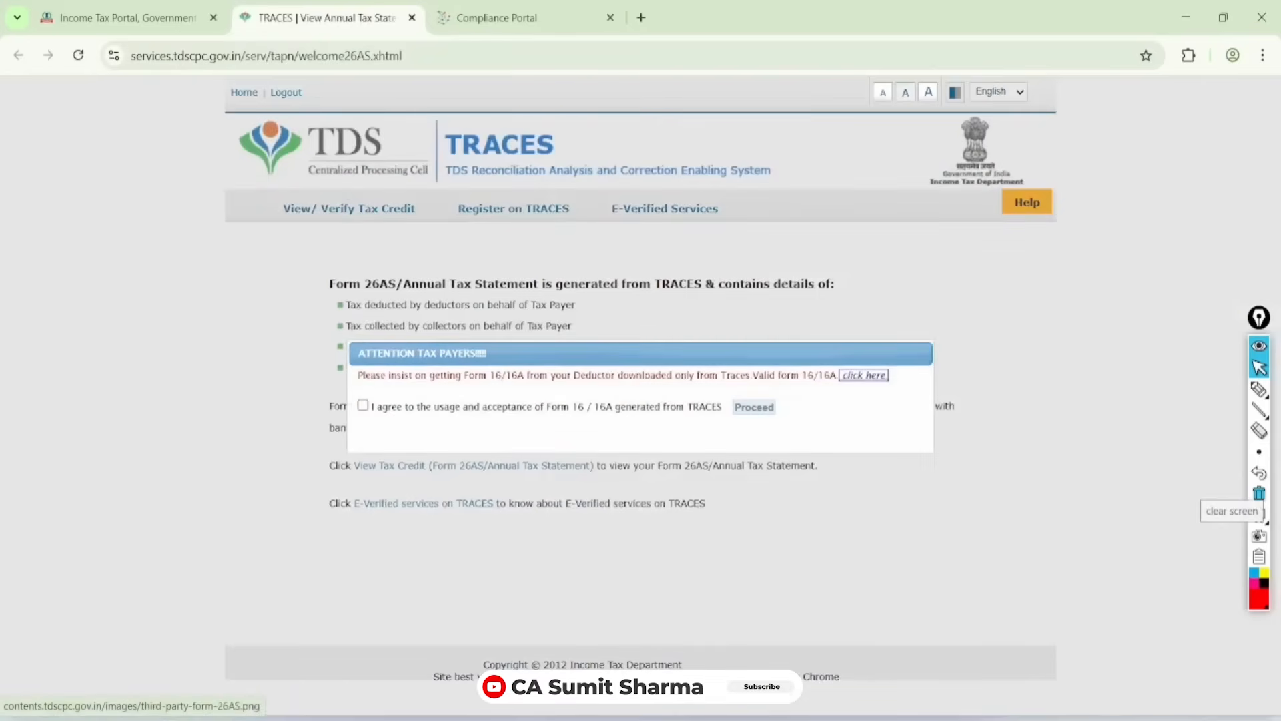
# Step: Agree to the usage and acceptance of Form 16/16A and proceed to the TRACES page
pyautogui.click(362, 405)
pyautogui.click(753, 407)
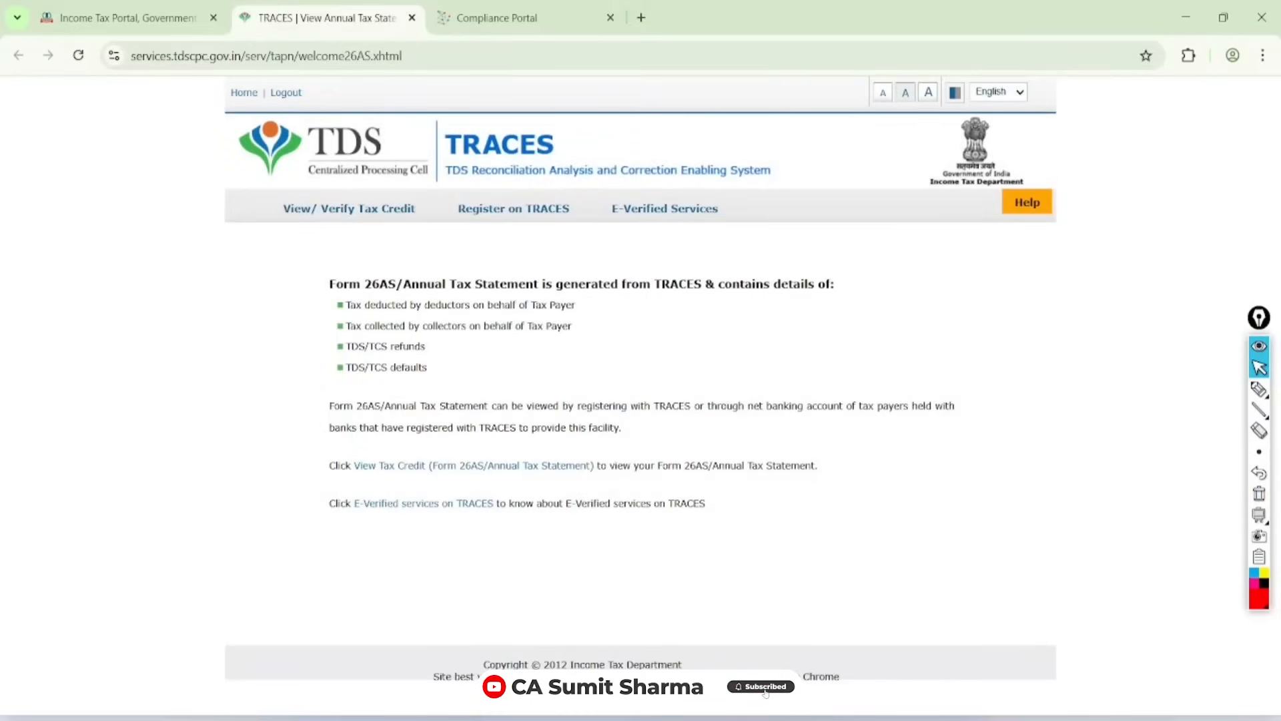
pyautogui.scroll(4, 747, 320)
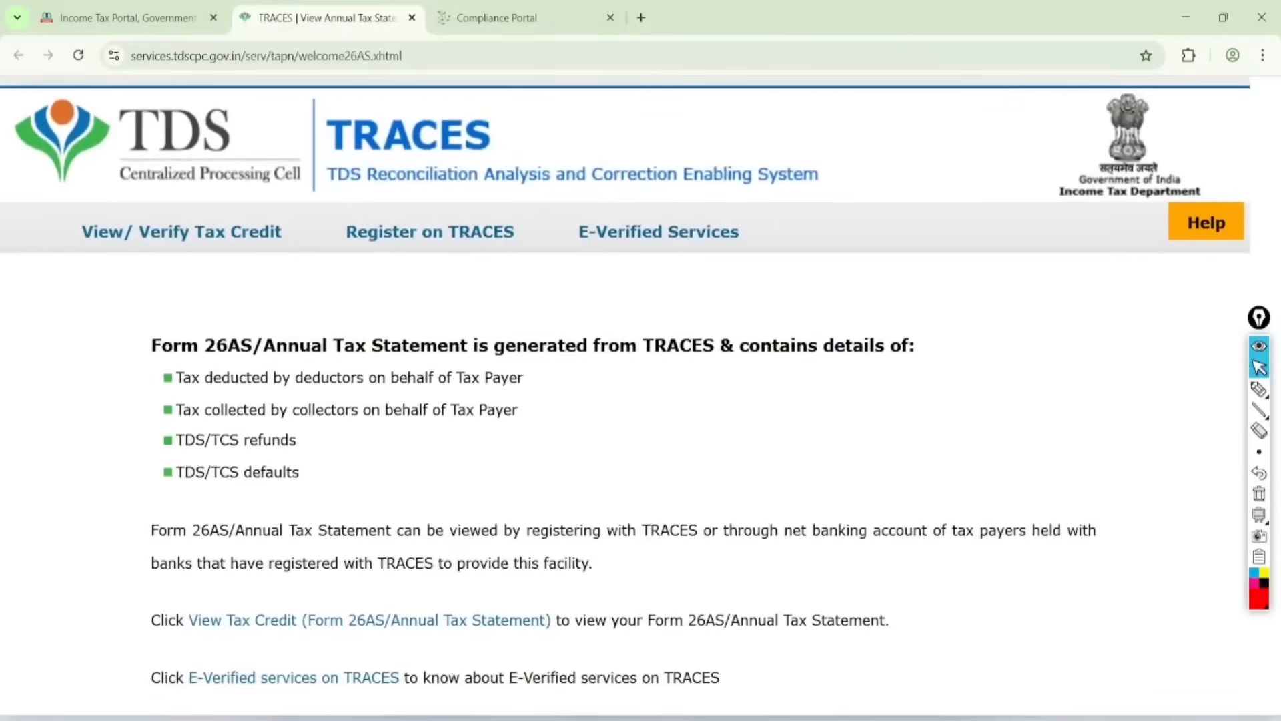
# Step: Circle the View Tax Credit (Form 26AS/Annual Tax Statement) link in red, clear the mark and open the link
pyautogui.click(1259, 389)
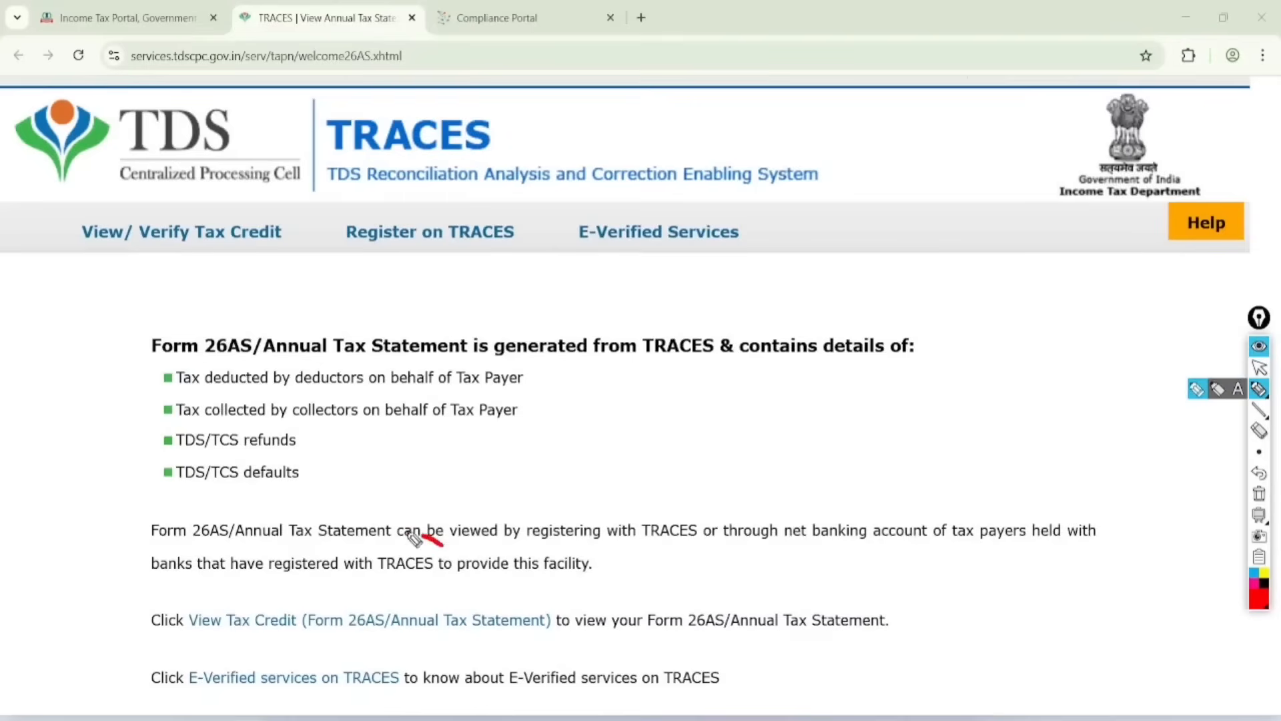
pyautogui.moveTo(413, 539)
pyautogui.mouseDown()
pyautogui.moveTo(319, 682)
pyautogui.moveTo(316, 544)
pyautogui.mouseUp()
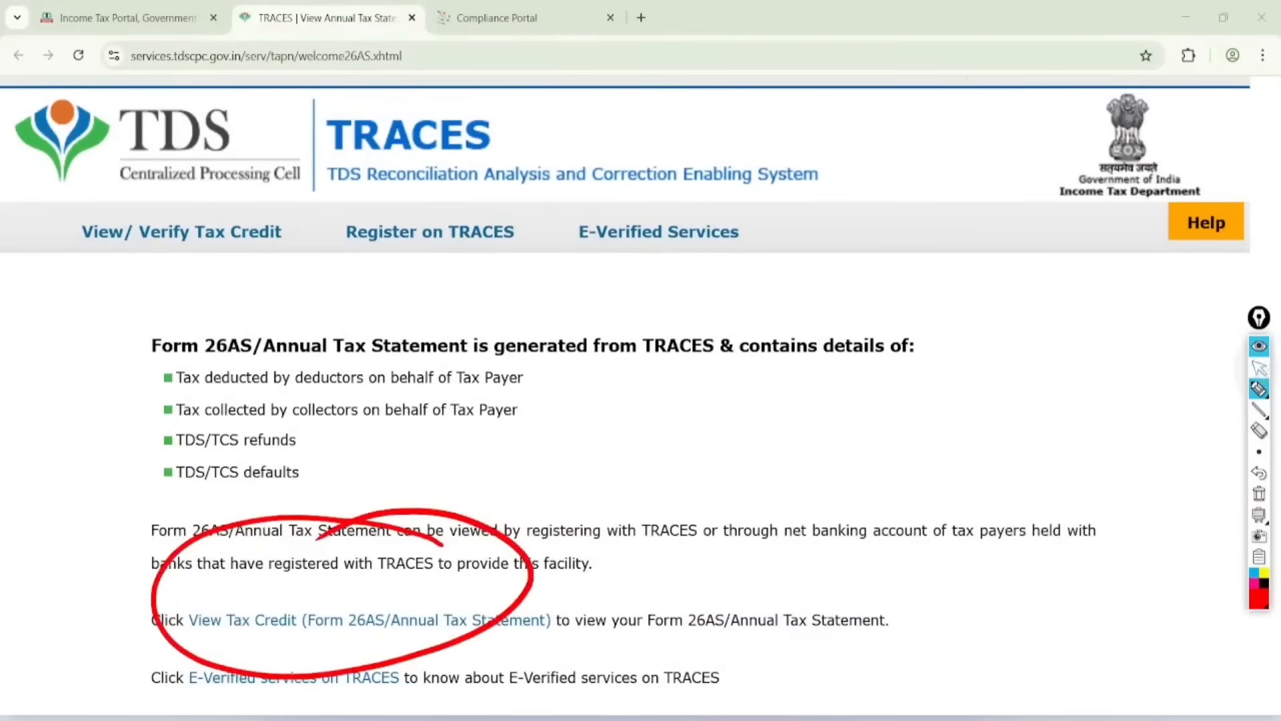
pyautogui.click(1259, 367)
pyautogui.click(1259, 494)
pyautogui.click(369, 620)
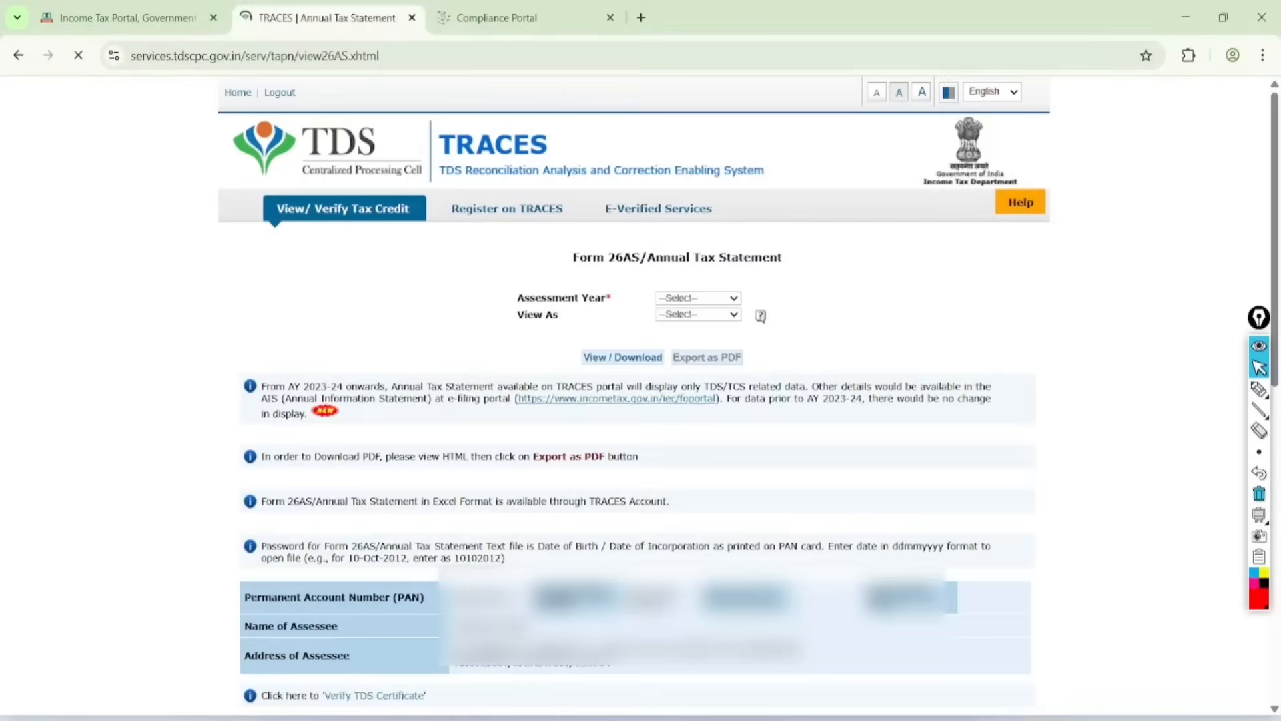
# Step: View the Form 26AS/Annual Tax Statement for assessment year 2025-26 as HTML and look through its details
pyautogui.click(698, 298)
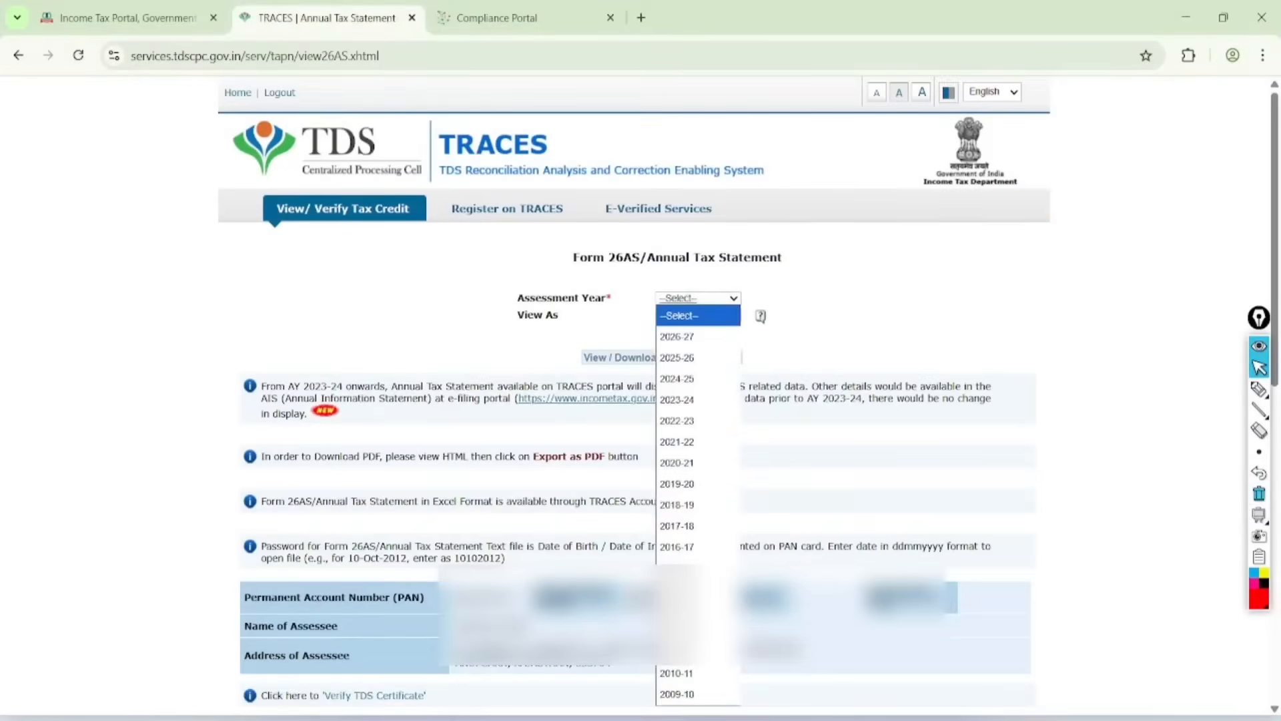
pyautogui.click(698, 358)
pyautogui.click(701, 315)
pyautogui.click(703, 352)
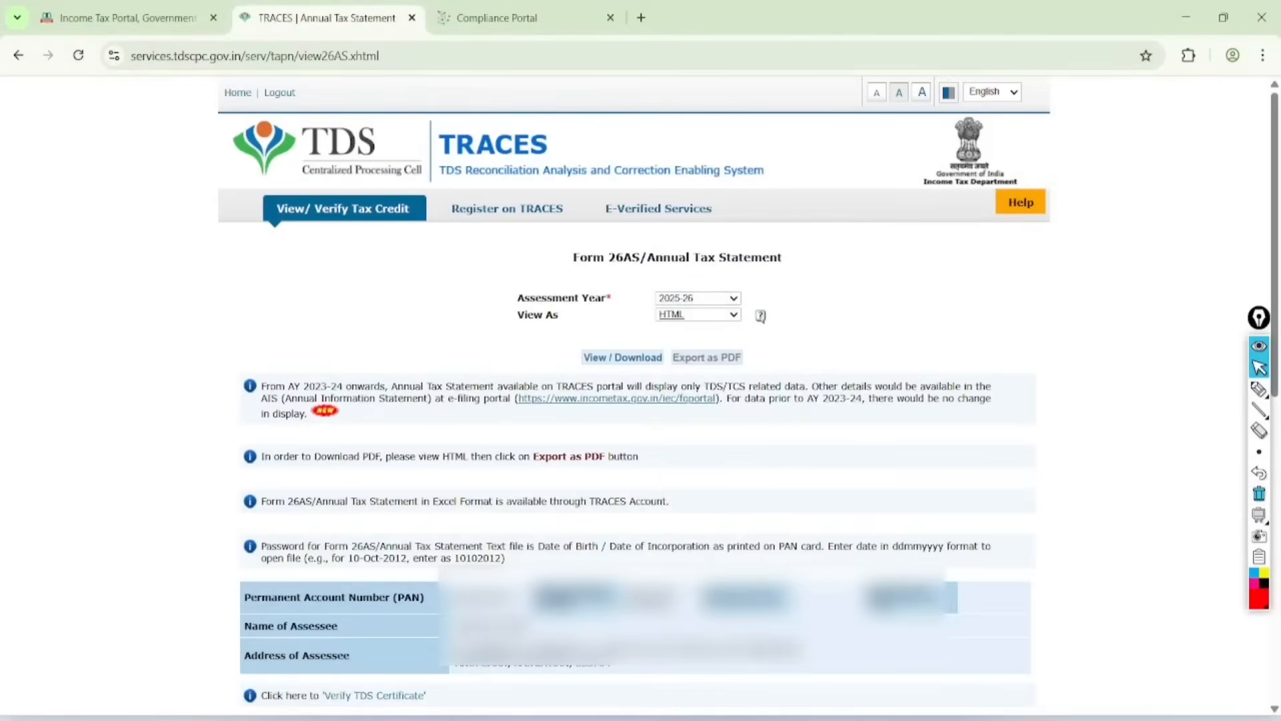
pyautogui.click(623, 357)
pyautogui.scroll(-9, 634, 400)
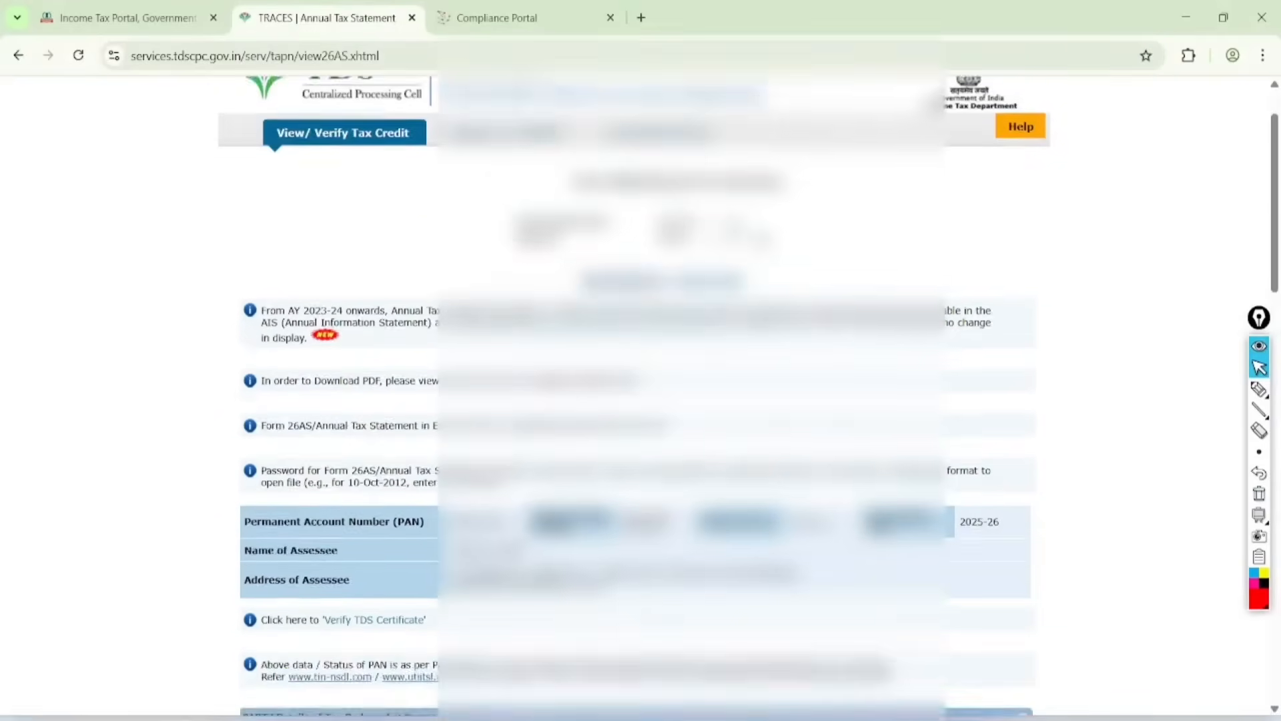
pyautogui.scroll(1, 708, 427)
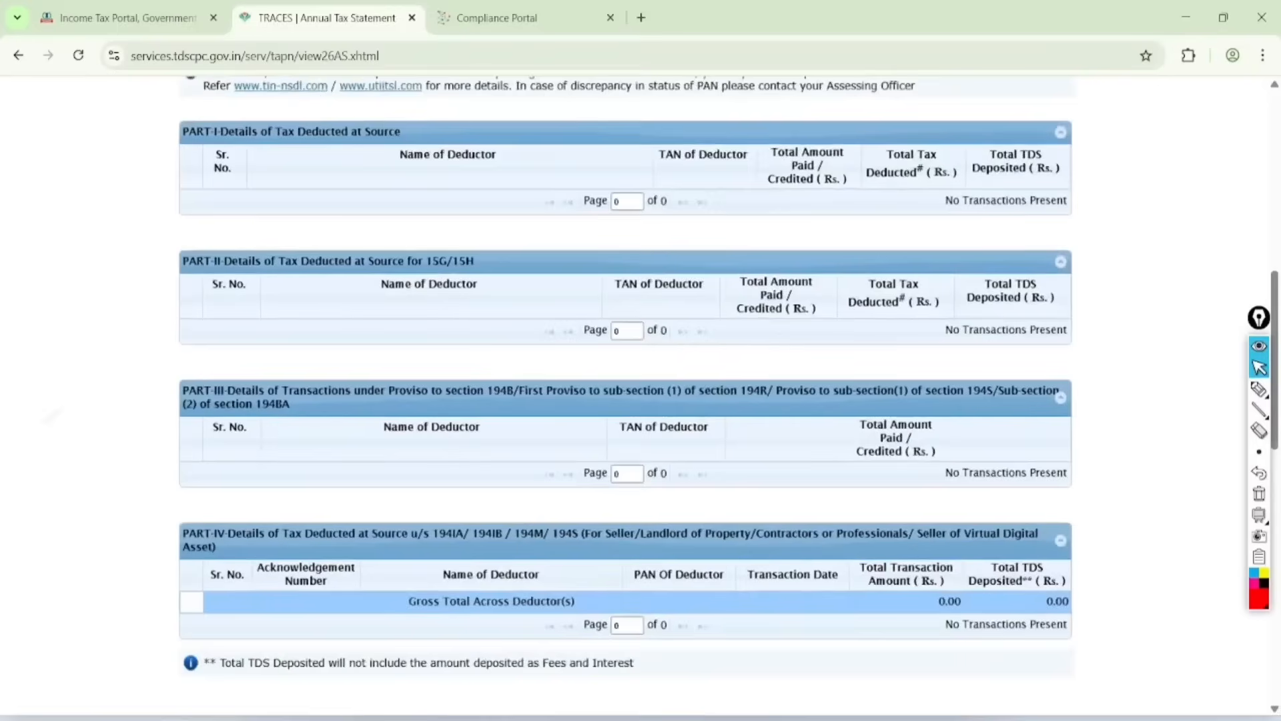
# Step: Circle the Part I Tax Deducted at Source heading and 15G/15H in the Part II heading in red
pyautogui.click(1259, 390)
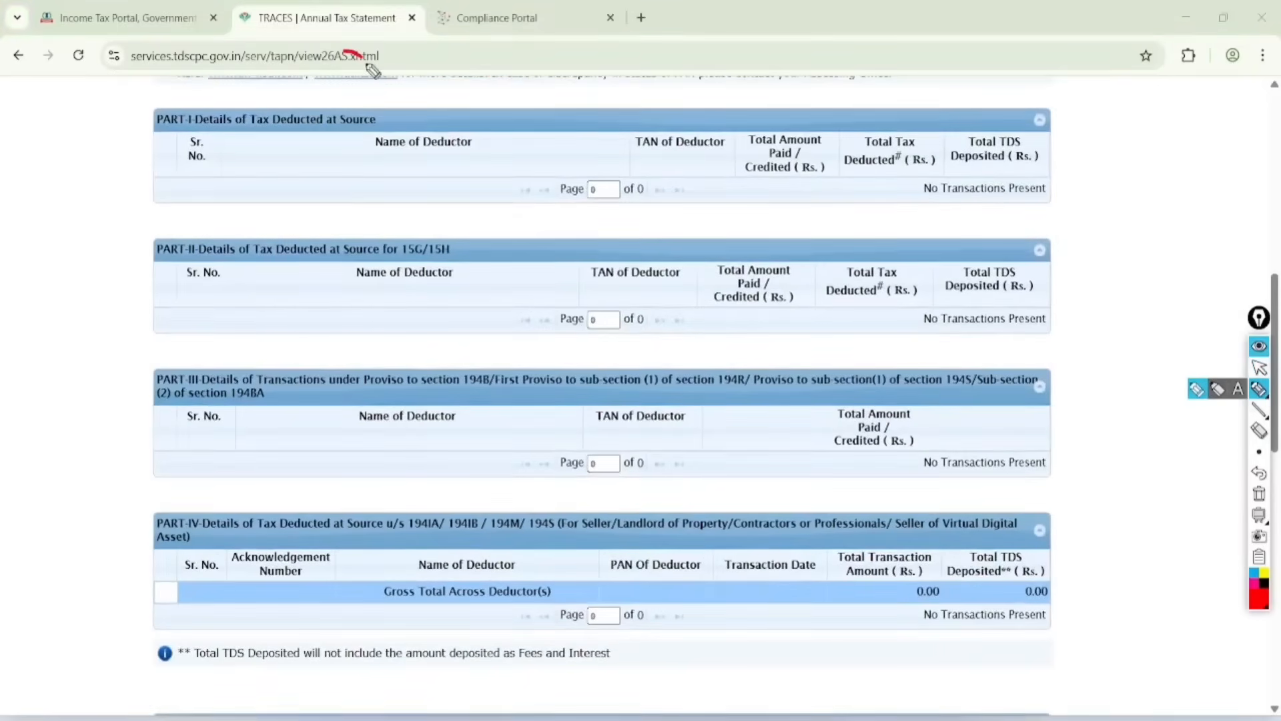
pyautogui.moveTo(372, 70); pyautogui.dragTo(280, 90)
pyautogui.moveTo(461, 195)
pyautogui.mouseDown()
pyautogui.moveTo(506, 275)
pyautogui.moveTo(396, 219)
pyautogui.mouseUp()
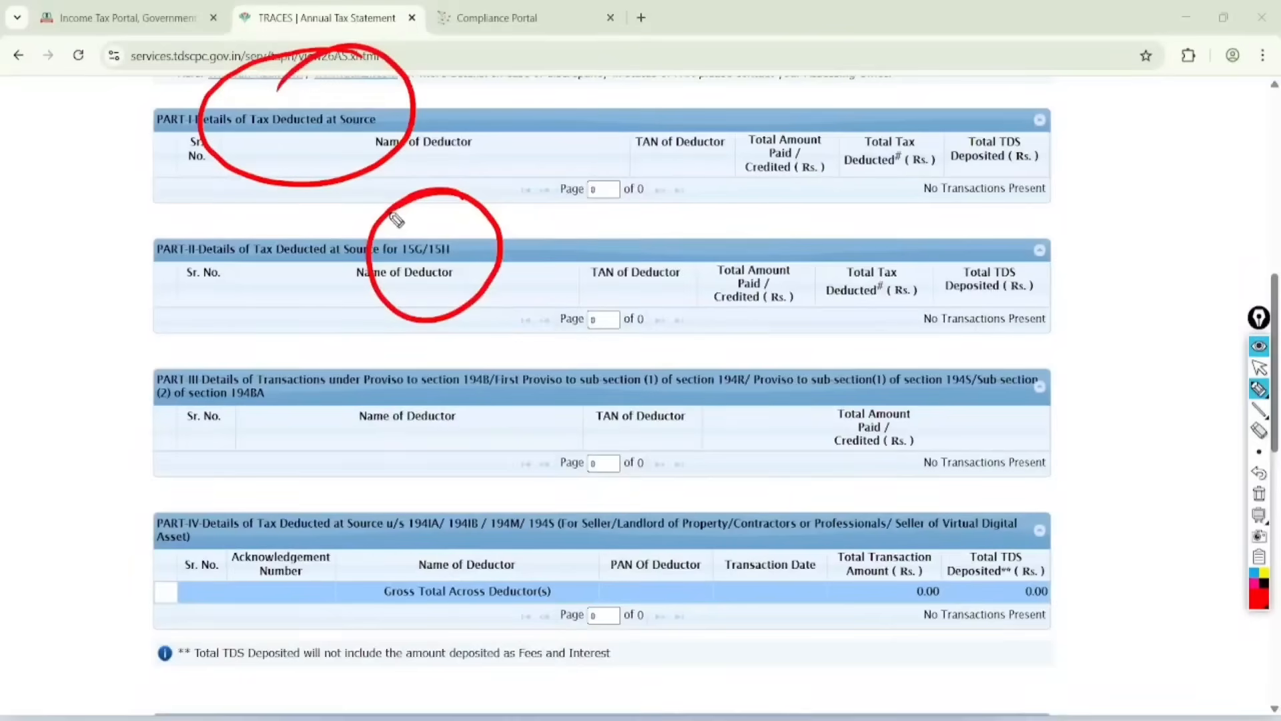
# Step: Handwrite "TCS" and "RT" in red over Parts III and IV, add double strokes and a circle, and clear all annotations
pyautogui.moveTo(457, 445); pyautogui.dragTo(500, 404)
pyautogui.moveTo(484, 412)
pyautogui.mouseDown()
pyautogui.moveTo(491, 461)
pyautogui.moveTo(515, 444)
pyautogui.mouseUp()
pyautogui.moveTo(534, 390)
pyautogui.mouseDown()
pyautogui.moveTo(519, 444)
pyautogui.moveTo(537, 532)
pyautogui.mouseUp()
pyautogui.moveTo(508, 475)
pyautogui.mouseDown()
pyautogui.moveTo(568, 515)
pyautogui.moveTo(572, 437)
pyautogui.mouseUp()
pyautogui.moveTo(556, 442); pyautogui.dragTo(542, 547)
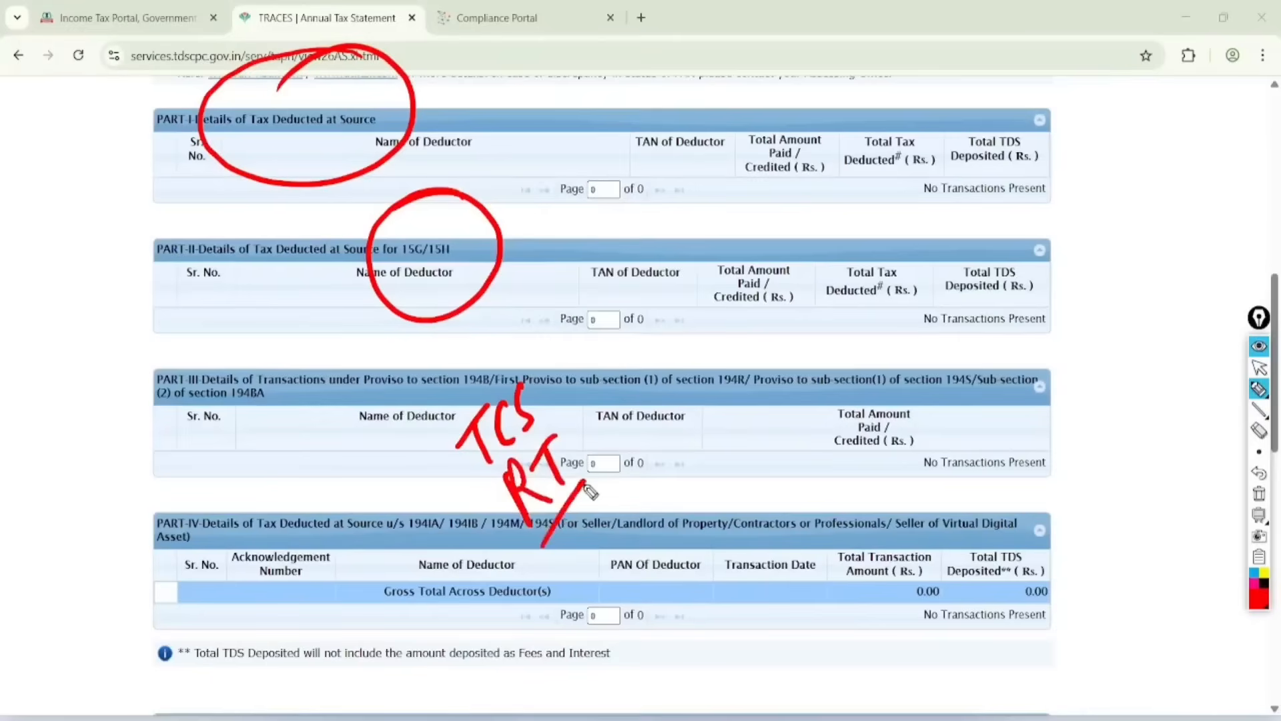
pyautogui.moveTo(591, 502); pyautogui.dragTo(557, 557)
pyautogui.moveTo(545, 360)
pyautogui.mouseDown()
pyautogui.moveTo(634, 567)
pyautogui.moveTo(465, 367)
pyautogui.mouseUp()
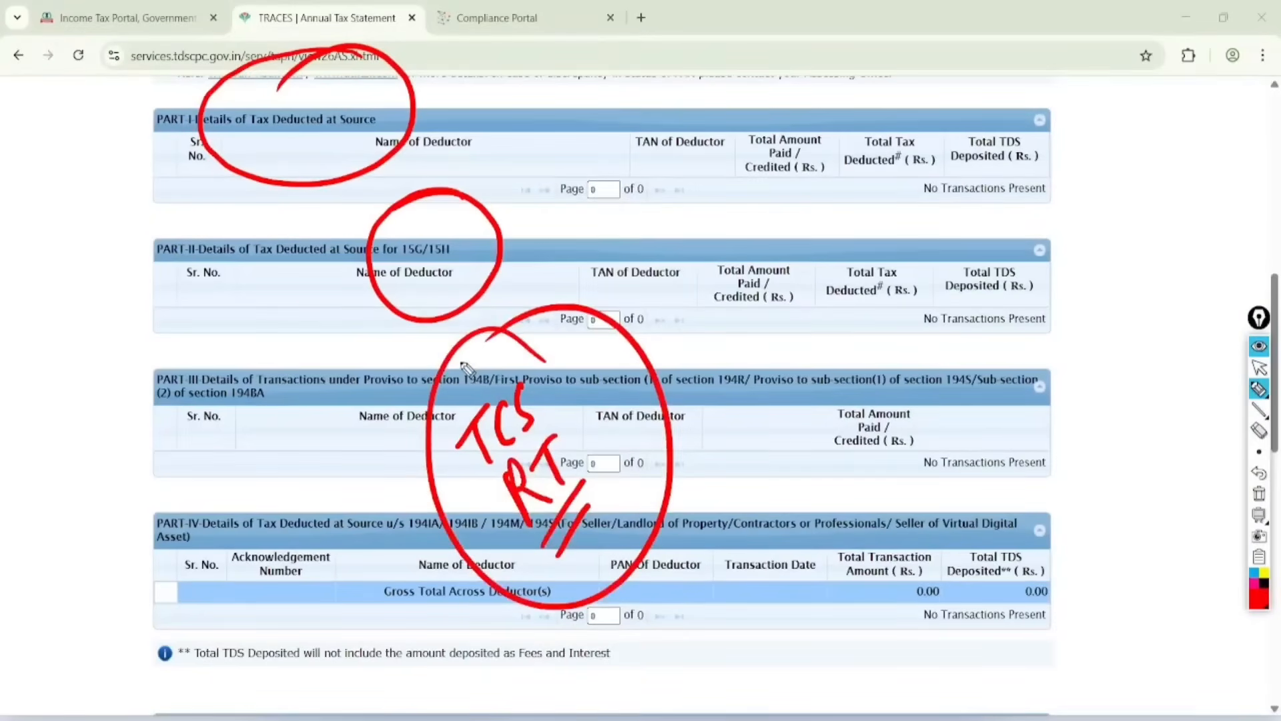
pyautogui.click(1259, 367)
pyautogui.click(1259, 494)
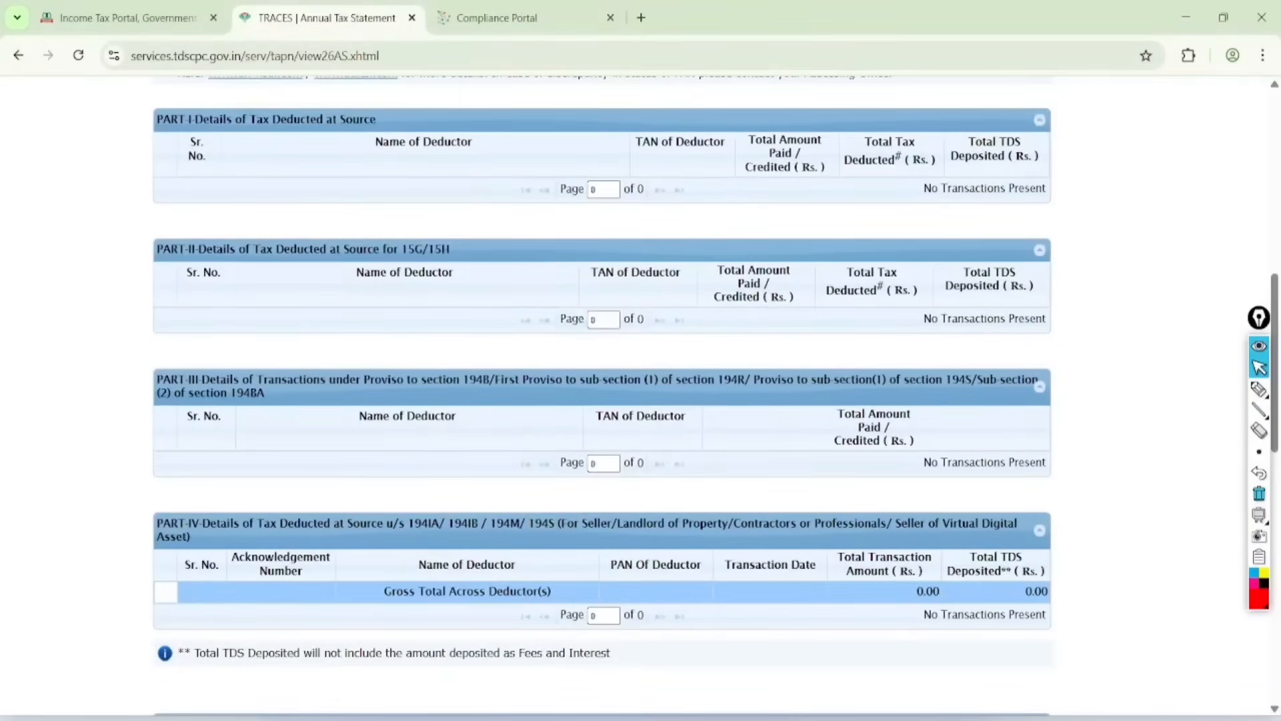
# Step: Switch to the CG workbook in Excel, handwrite "Tax Report", "Tax P&L" and "P&L" in red, and circle the three words
pyautogui.hotkey('alt', 'Tab')
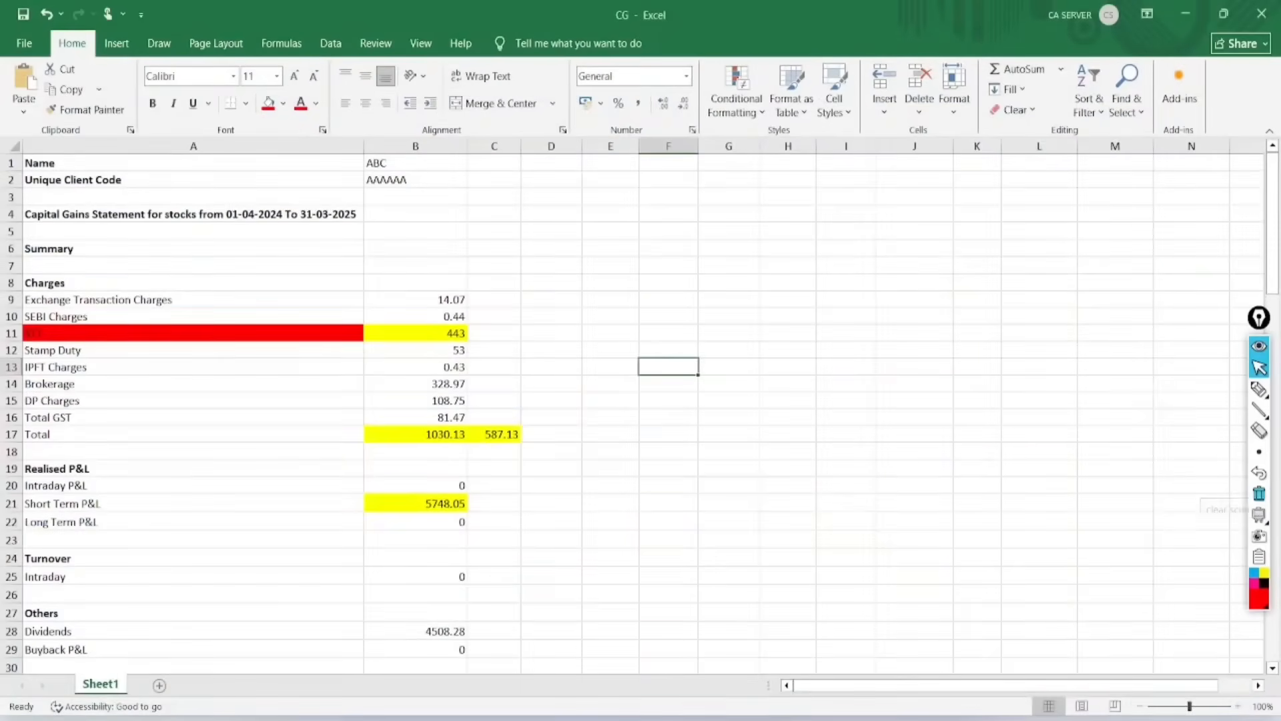
pyautogui.click(1259, 389)
pyautogui.moveTo(545, 300)
pyautogui.mouseDown()
pyautogui.moveTo(594, 306)
pyautogui.moveTo(623, 258)
pyautogui.moveTo(652, 266)
pyautogui.moveTo(711, 184)
pyautogui.moveTo(755, 149)
pyautogui.moveTo(774, 152)
pyautogui.mouseUp()
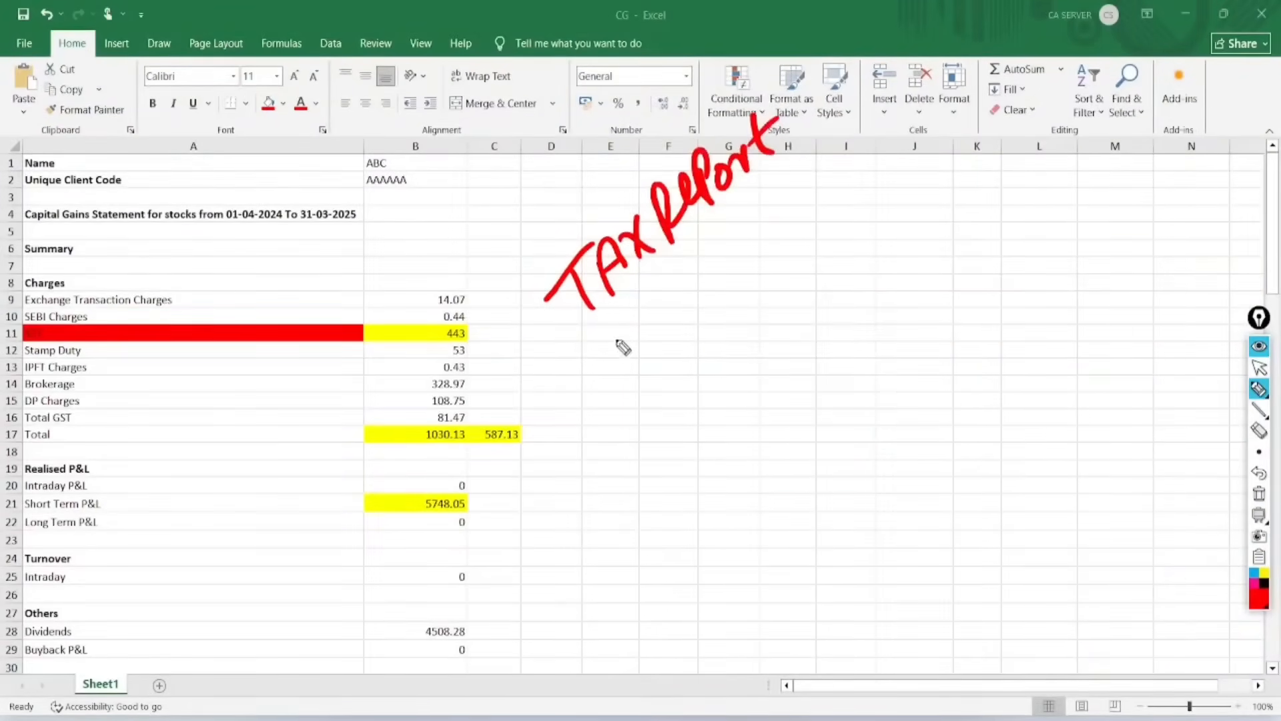
pyautogui.moveTo(591, 352)
pyautogui.mouseDown()
pyautogui.moveTo(641, 358)
pyautogui.moveTo(678, 327)
pyautogui.moveTo(694, 274)
pyautogui.moveTo(754, 230)
pyautogui.moveTo(820, 211)
pyautogui.mouseUp()
pyautogui.moveTo(674, 360)
pyautogui.mouseDown()
pyautogui.moveTo(748, 391)
pyautogui.moveTo(806, 314)
pyautogui.mouseUp()
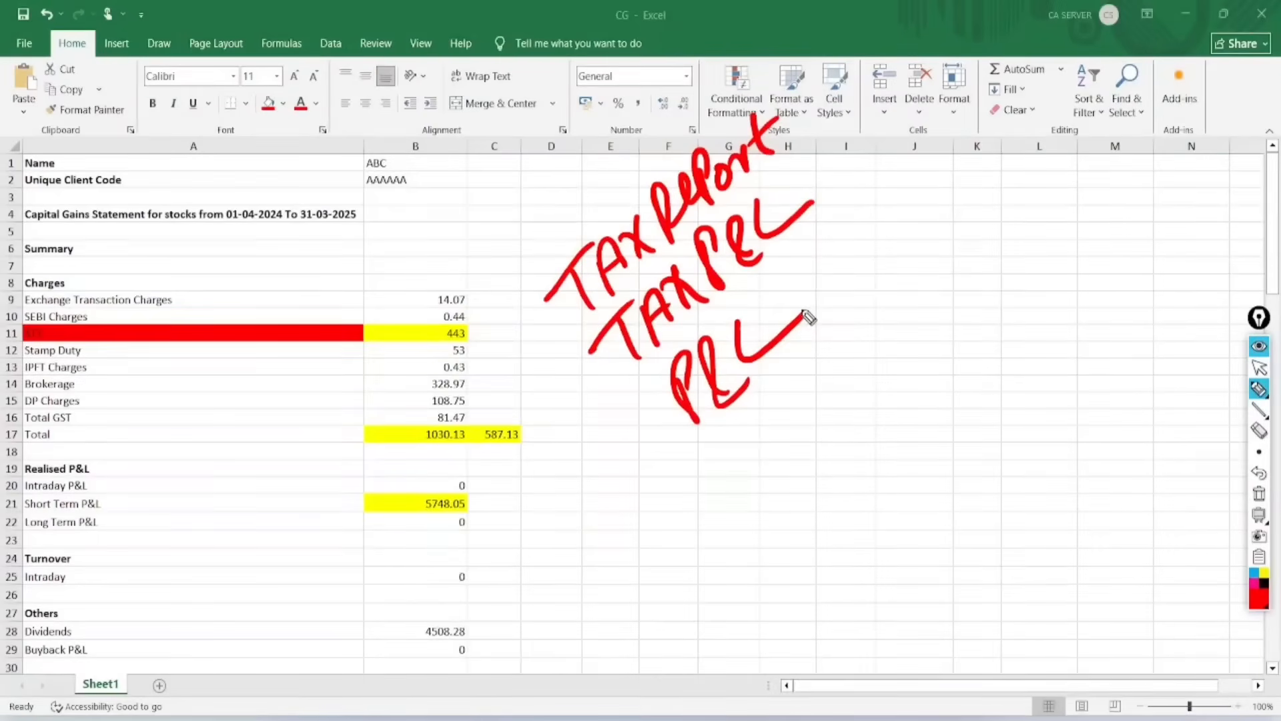
pyautogui.moveTo(817, 90)
pyautogui.mouseDown()
pyautogui.moveTo(563, 369)
pyautogui.moveTo(557, 177)
pyautogui.mouseUp()
# Step: Handwrite "Sale" and "Purchase" in red beside the circled notes and underline each word twice
pyautogui.moveTo(940, 294); pyautogui.dragTo(924, 373)
pyautogui.moveTo(950, 327)
pyautogui.mouseDown()
pyautogui.moveTo(974, 334)
pyautogui.moveTo(1034, 271)
pyautogui.mouseUp()
pyautogui.moveTo(956, 364); pyautogui.dragTo(1033, 301)
pyautogui.moveTo(961, 390)
pyautogui.mouseDown()
pyautogui.moveTo(1036, 325)
pyautogui.moveTo(986, 460)
pyautogui.moveTo(1021, 400)
pyautogui.moveTo(1137, 330)
pyautogui.mouseUp()
pyautogui.moveTo(1001, 474); pyautogui.dragTo(1153, 364)
pyautogui.moveTo(1004, 499); pyautogui.dragTo(1142, 388)
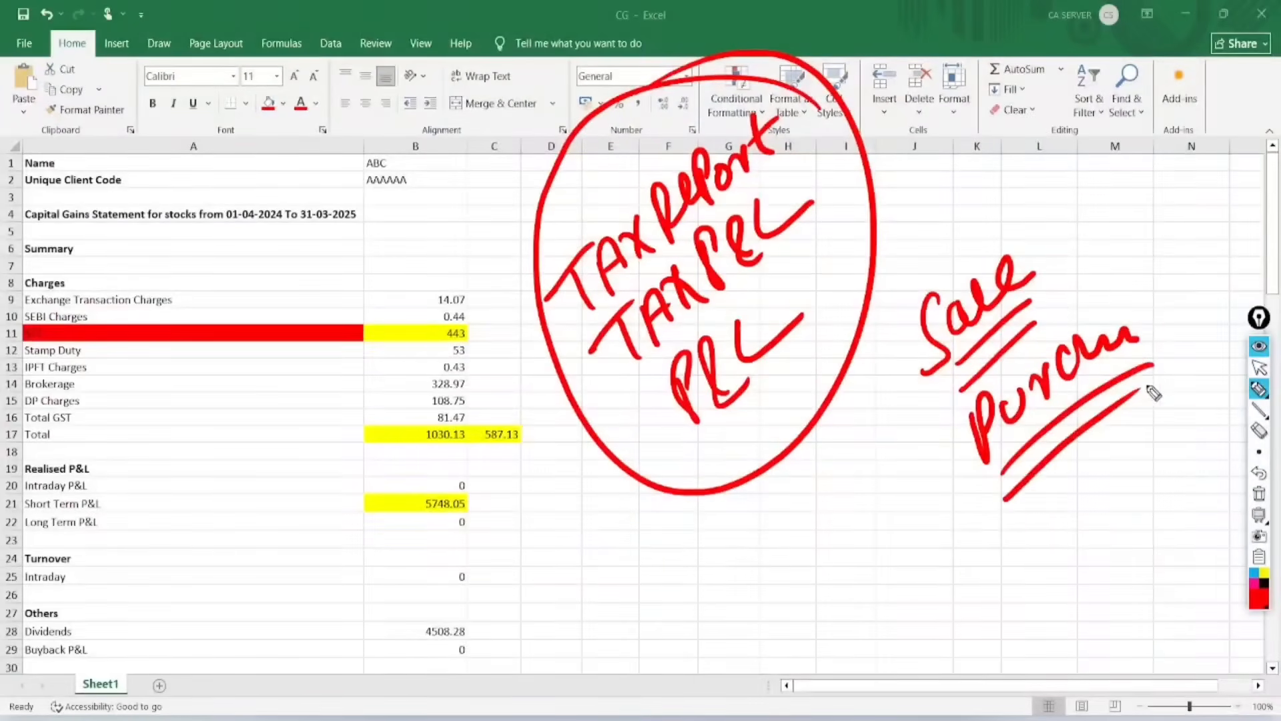
# Step: Handwrite the date "23.7.24" in red over the charges list, circle it, and clear all annotations
pyautogui.click(647, 538)
pyautogui.moveTo(189, 459)
pyautogui.mouseDown()
pyautogui.moveTo(207, 440)
pyautogui.moveTo(228, 475)
pyautogui.mouseUp()
pyautogui.moveTo(212, 415)
pyautogui.mouseDown()
pyautogui.moveTo(235, 429)
pyautogui.moveTo(226, 460)
pyautogui.mouseUp()
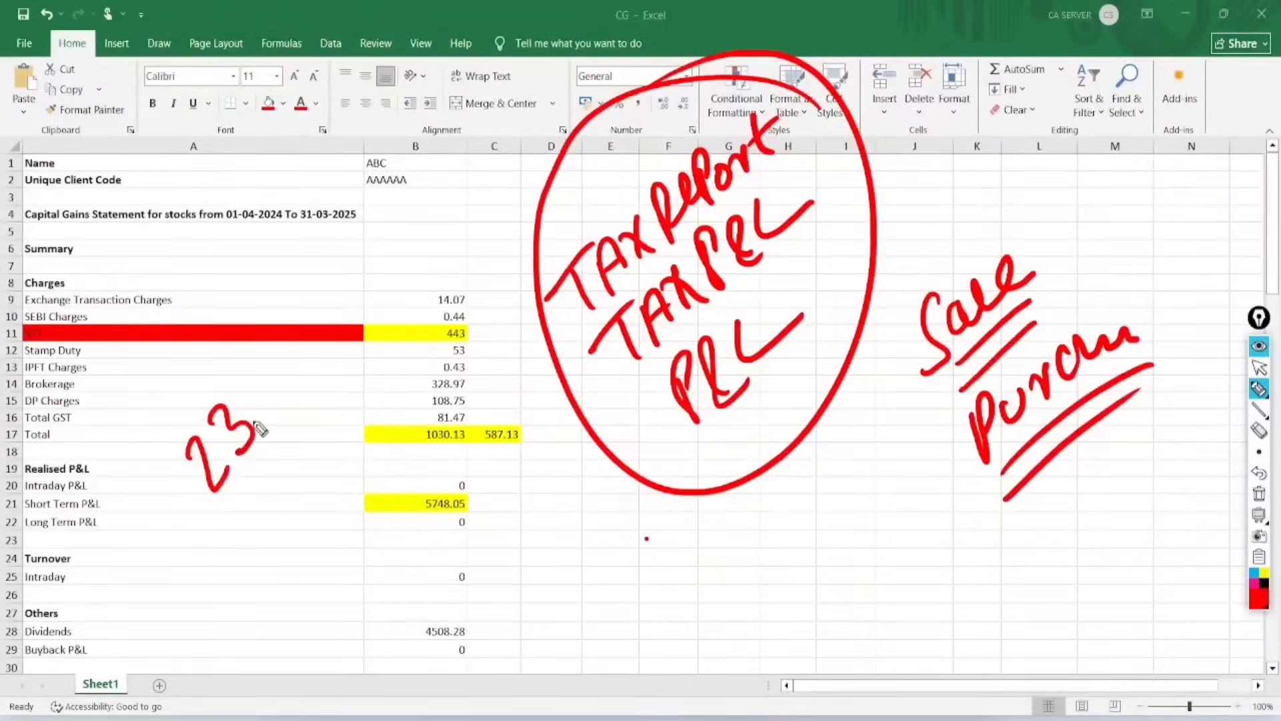
pyautogui.click(253, 412)
pyautogui.moveTo(252, 390); pyautogui.dragTo(295, 403)
pyautogui.moveTo(310, 348); pyautogui.dragTo(334, 357)
pyautogui.moveTo(333, 297); pyautogui.dragTo(370, 337)
pyautogui.moveTo(389, 209)
pyautogui.mouseDown()
pyautogui.moveTo(300, 200)
pyautogui.moveTo(279, 235)
pyautogui.mouseUp()
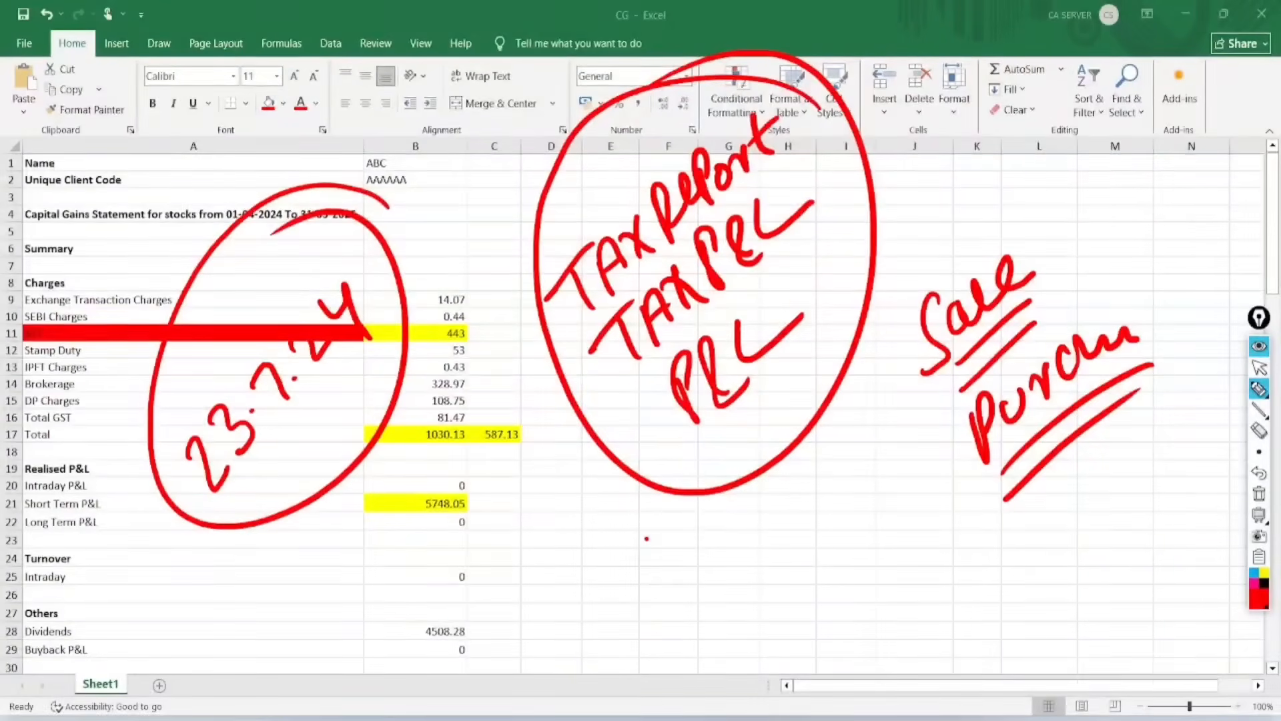
pyautogui.click(1259, 494)
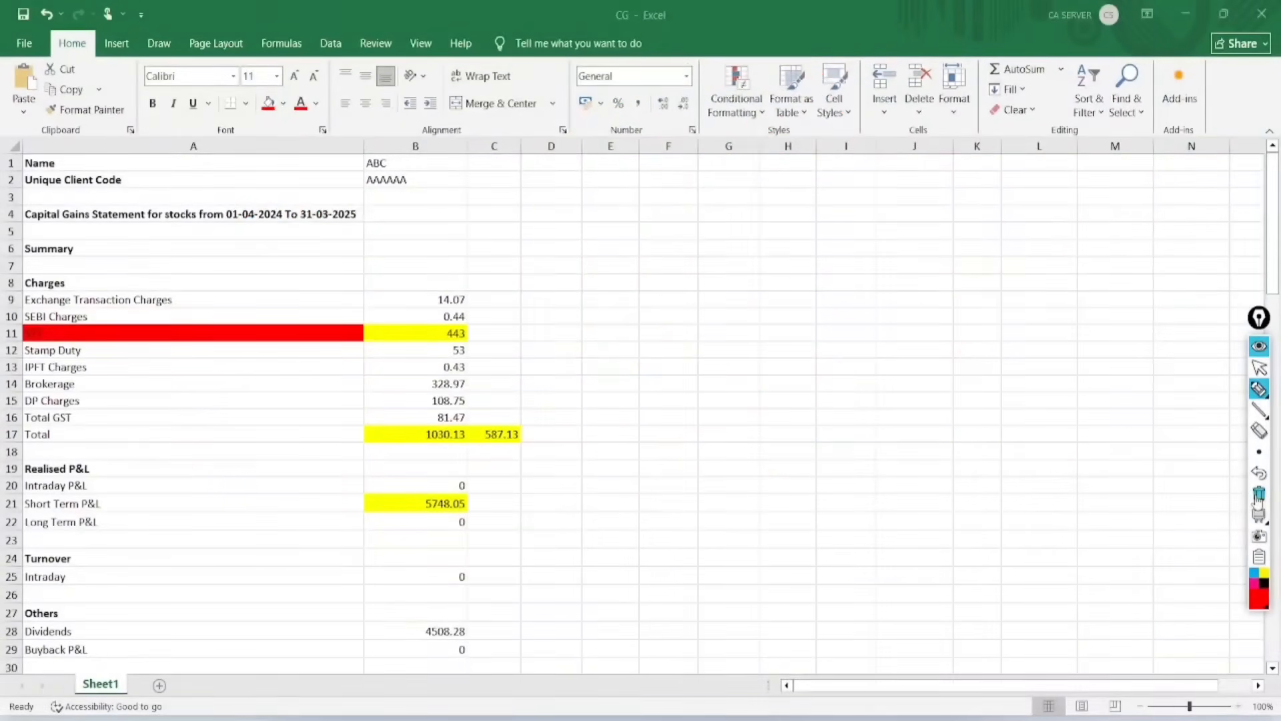
# Step: Circle Quantity, Buy date, Buy price and Buy value under Realised trades, and link Buy value to its circled short-term total
pyautogui.click(1259, 367)
pyautogui.scroll(-9, 641, 400)
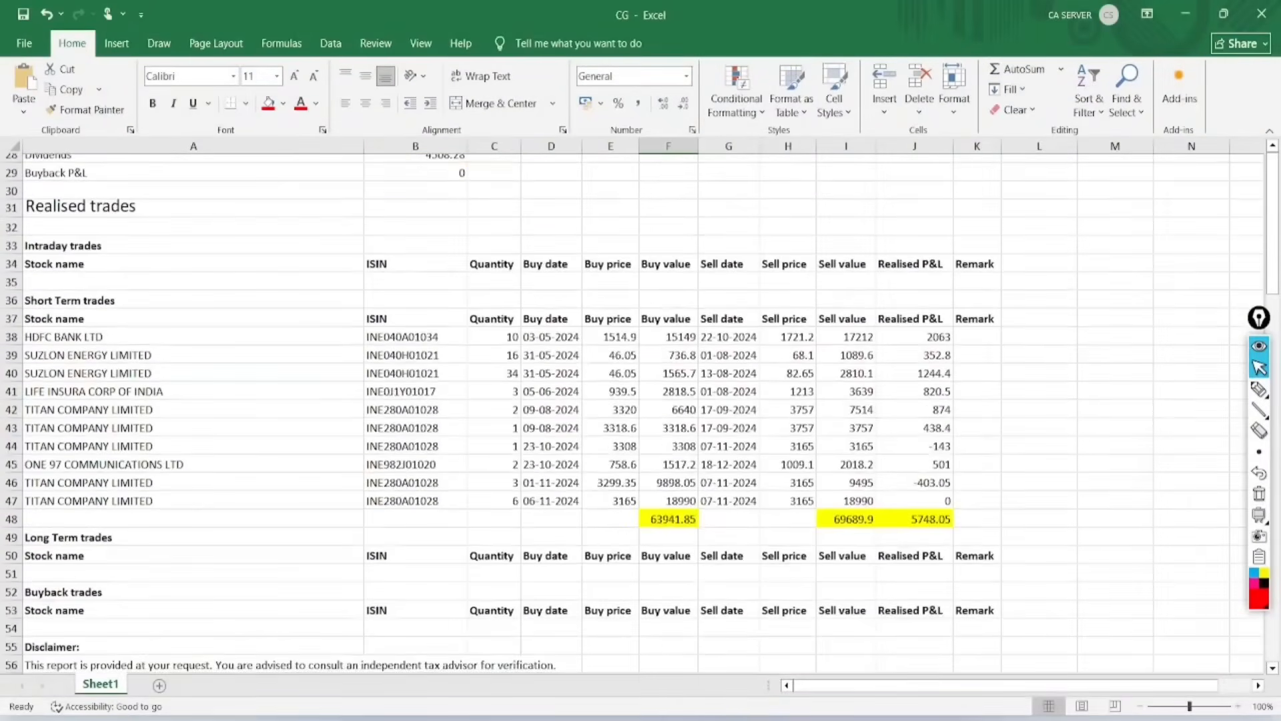
pyautogui.scroll(1, 641, 401)
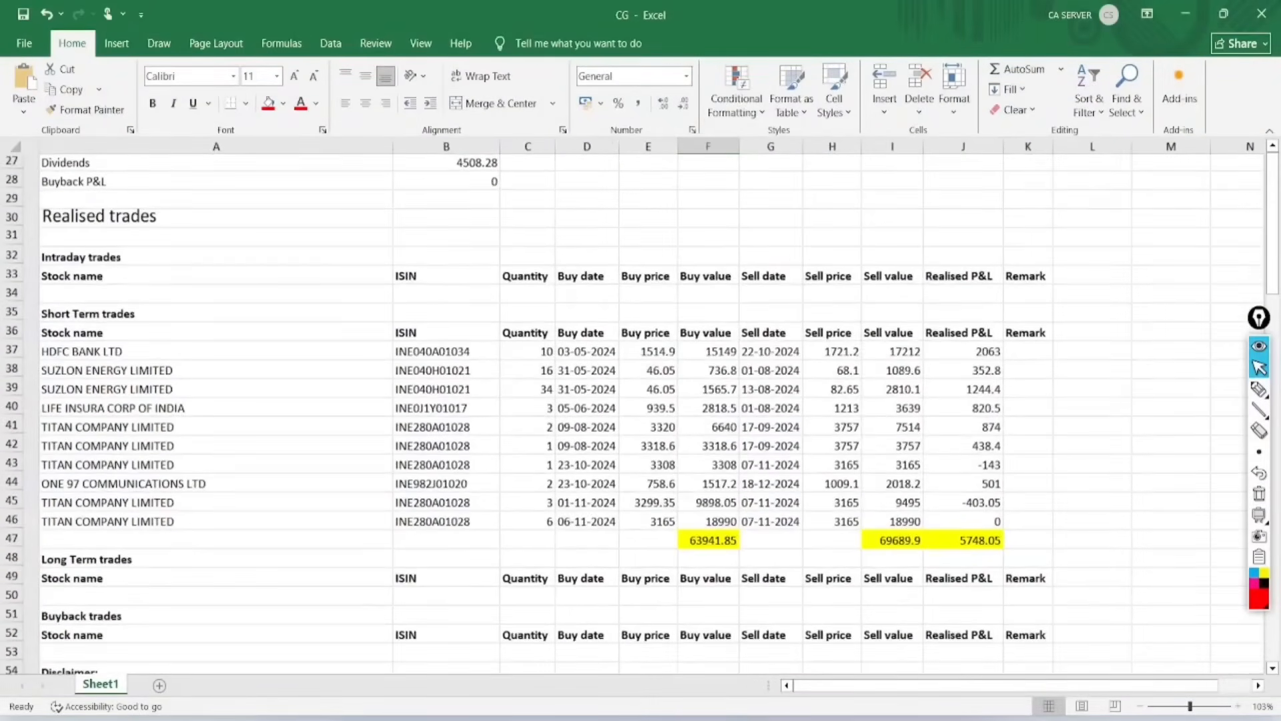
pyautogui.click(1259, 389)
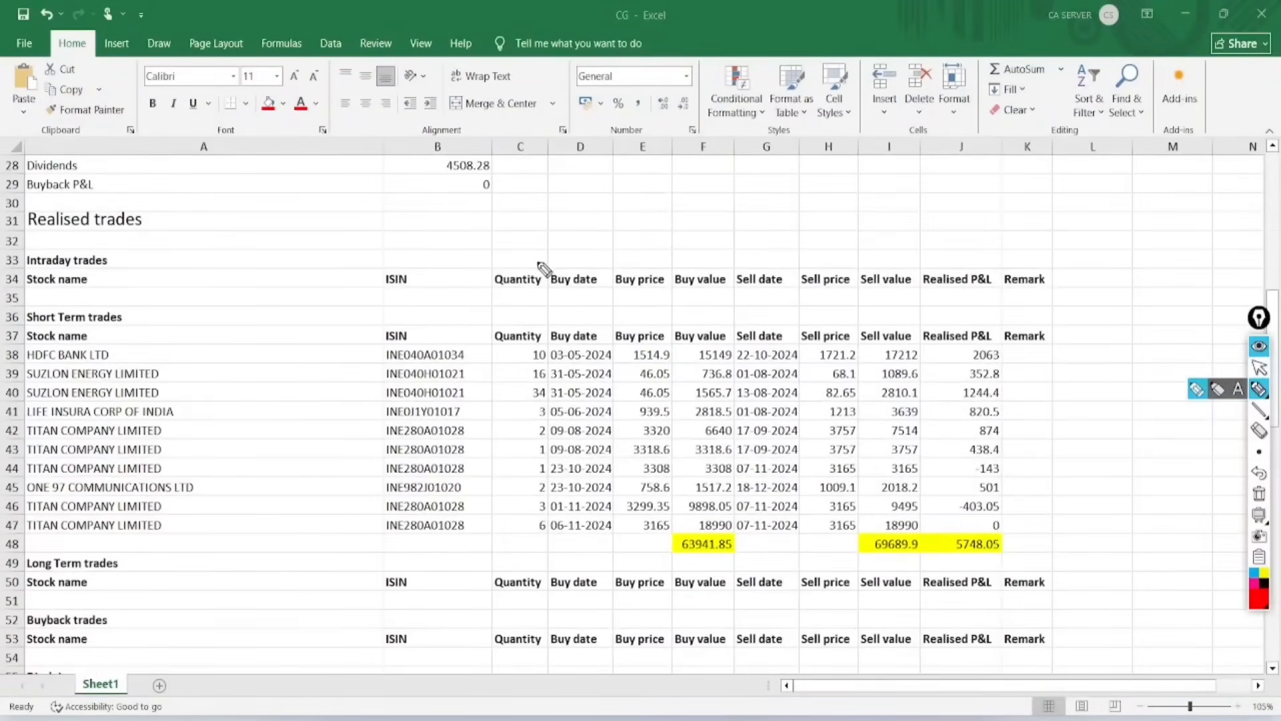
pyautogui.moveTo(544, 268)
pyautogui.mouseDown()
pyautogui.moveTo(538, 244)
pyautogui.moveTo(544, 264)
pyautogui.moveTo(627, 249)
pyautogui.moveTo(614, 271)
pyautogui.mouseUp()
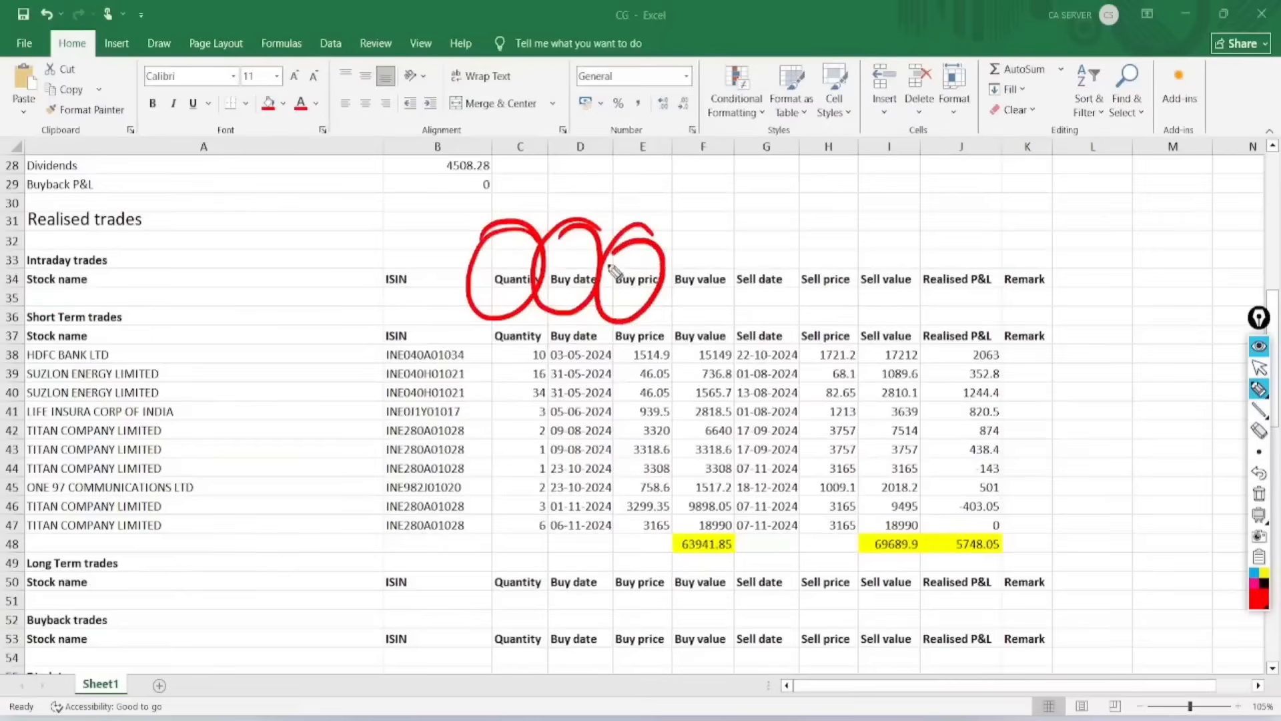
pyautogui.moveTo(724, 234)
pyautogui.mouseDown()
pyautogui.moveTo(661, 257)
pyautogui.moveTo(706, 258)
pyautogui.mouseUp()
pyautogui.moveTo(700, 319)
pyautogui.mouseDown()
pyautogui.moveTo(694, 534)
pyautogui.moveTo(742, 530)
pyautogui.moveTo(667, 564)
pyautogui.moveTo(689, 509)
pyautogui.moveTo(720, 568)
pyautogui.mouseUp()
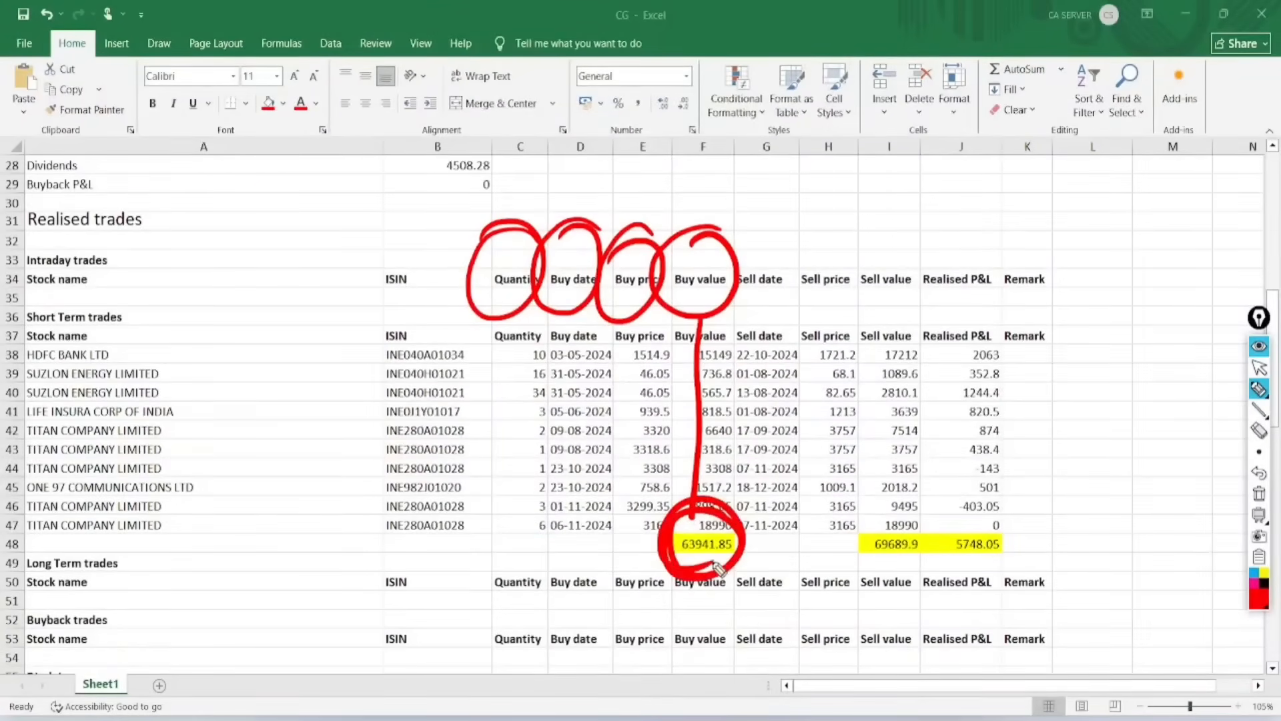
# Step: Mark Sell date and Sell price, circle Sell value, mark the short-term sell, buy and realised P&L totals, and clear all annotations
pyautogui.moveTo(753, 259); pyautogui.dragTo(817, 201)
pyautogui.moveTo(814, 261); pyautogui.dragTo(873, 194)
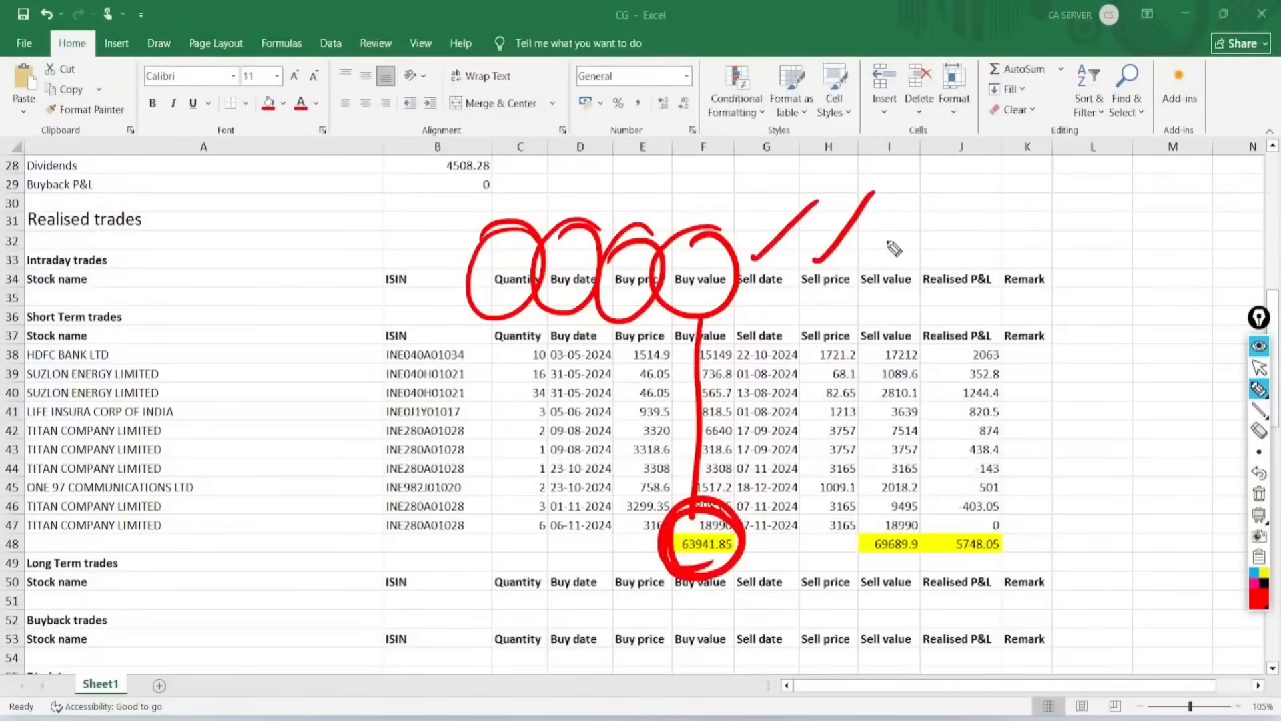
pyautogui.moveTo(879, 260)
pyautogui.mouseDown()
pyautogui.moveTo(864, 297)
pyautogui.moveTo(897, 236)
pyautogui.mouseUp()
pyautogui.moveTo(911, 512)
pyautogui.mouseDown()
pyautogui.moveTo(864, 552)
pyautogui.moveTo(874, 590)
pyautogui.moveTo(928, 564)
pyautogui.mouseUp()
pyautogui.moveTo(838, 469); pyautogui.dragTo(907, 424)
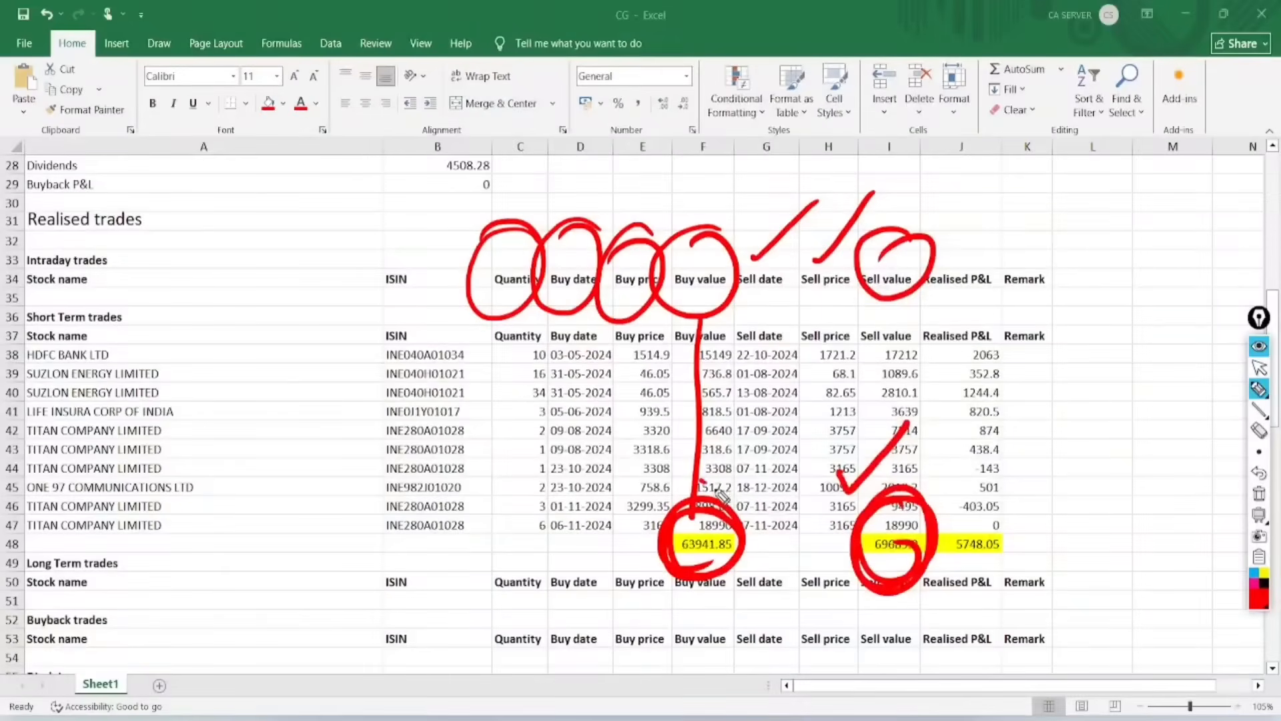
pyautogui.moveTo(722, 495); pyautogui.dragTo(808, 415)
pyautogui.moveTo(1031, 530)
pyautogui.mouseDown()
pyautogui.moveTo(947, 524)
pyautogui.moveTo(1034, 510)
pyautogui.moveTo(1008, 563)
pyautogui.moveTo(1016, 517)
pyautogui.mouseUp()
pyautogui.click(1258, 367)
pyautogui.click(1259, 494)
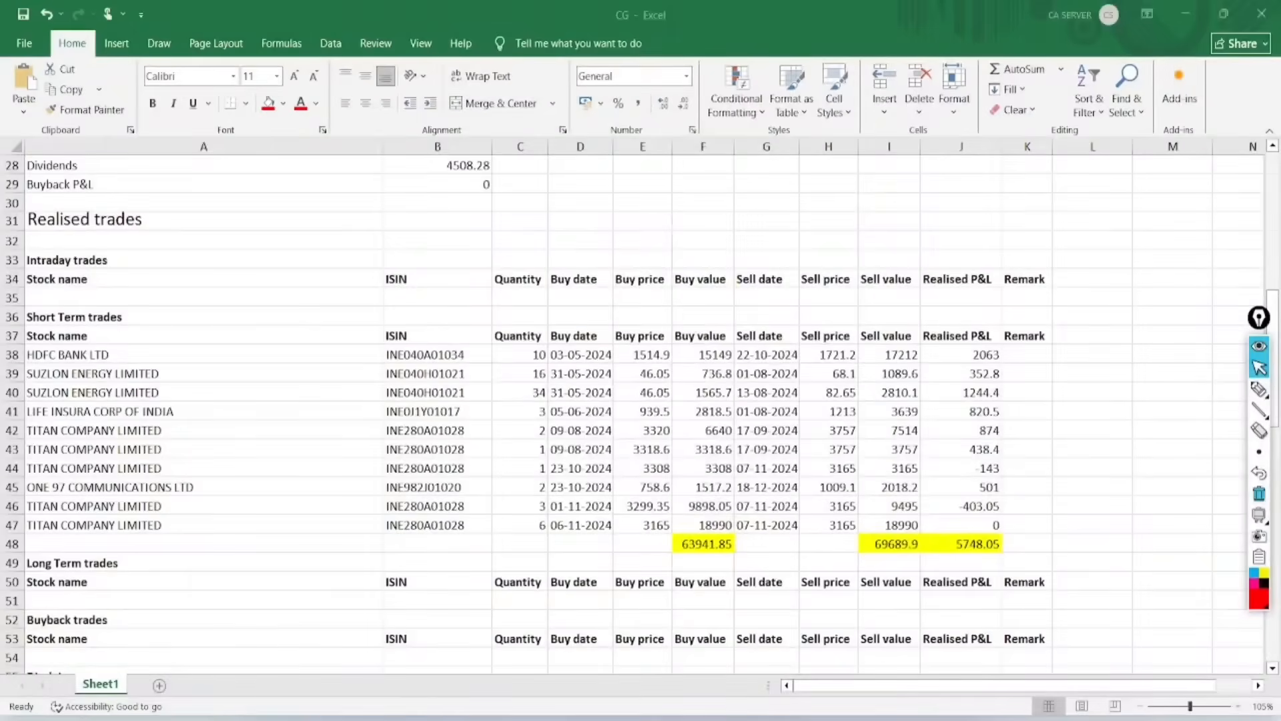
# Step: Circle the Realised P&L amounts in red, tick the Short Term and Long Term P&L labels, and clear the annotations
pyautogui.scroll(5, 640, 413)
pyautogui.click(1259, 389)
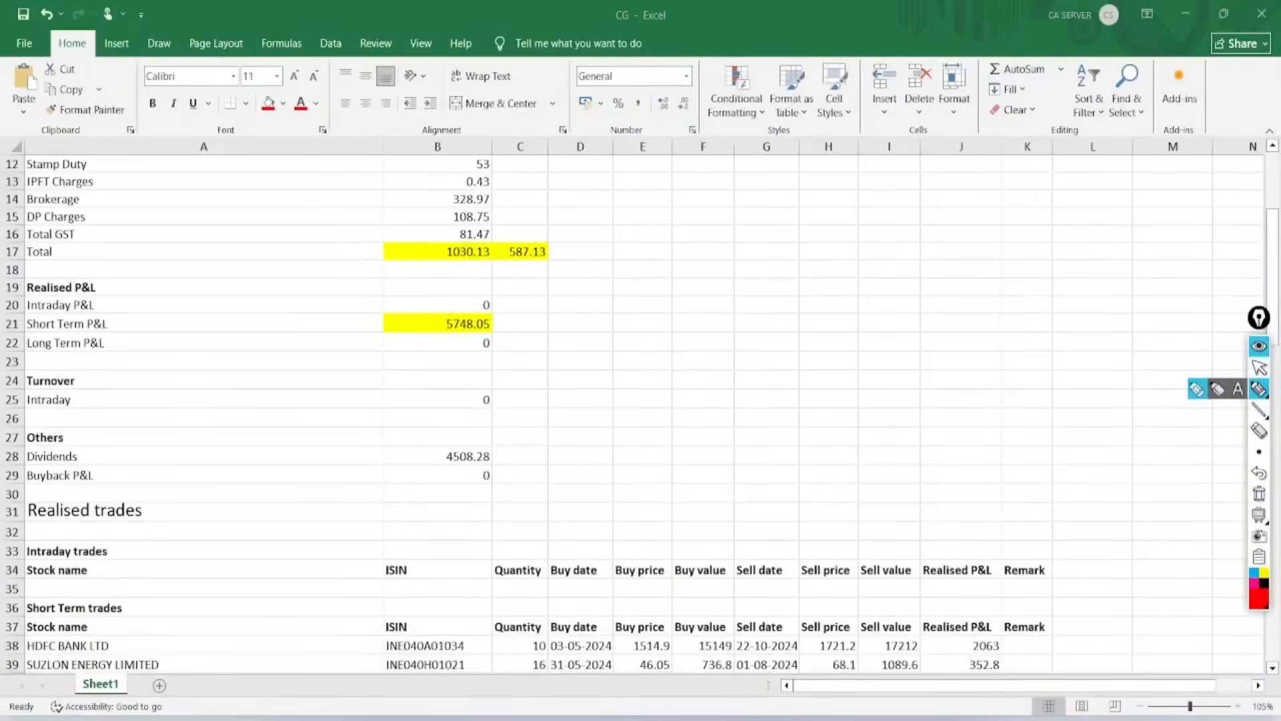
pyautogui.moveTo(490, 275)
pyautogui.mouseDown()
pyautogui.moveTo(393, 373)
pyautogui.moveTo(410, 270)
pyautogui.mouseUp()
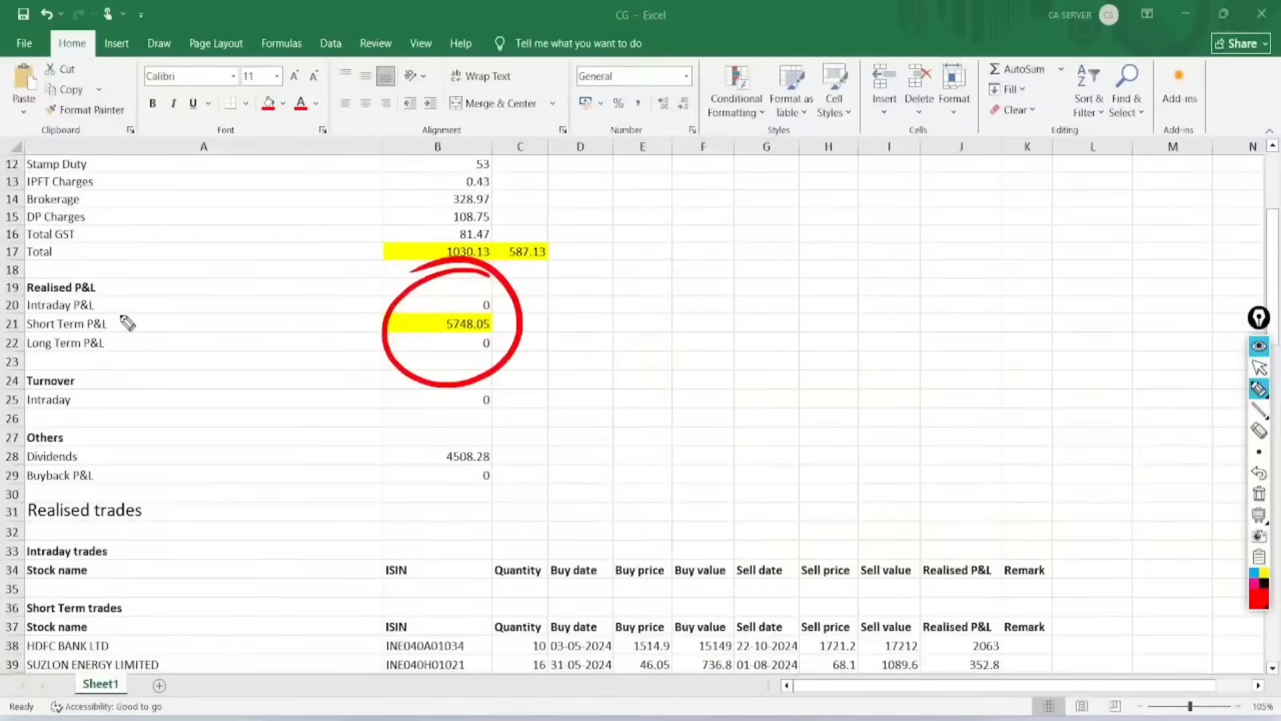
pyautogui.moveTo(118, 311); pyautogui.dragTo(242, 215)
pyautogui.moveTo(116, 338); pyautogui.dragTo(234, 311)
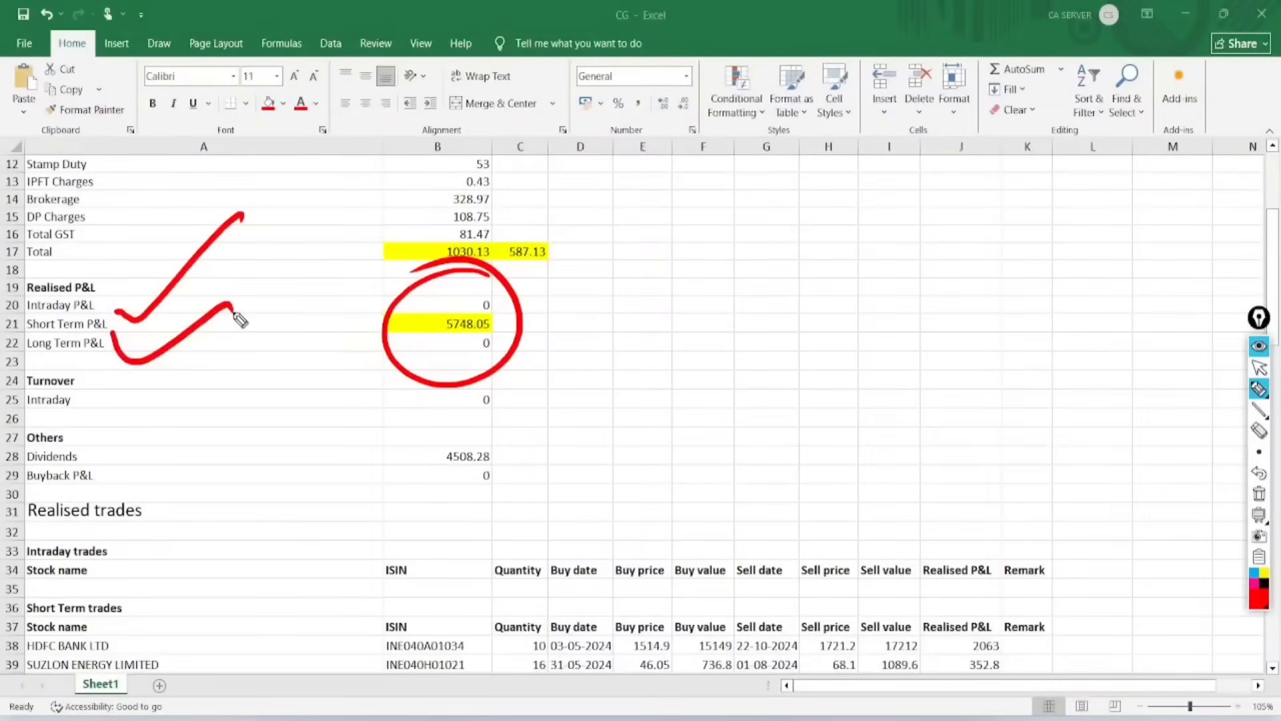
pyautogui.click(1259, 366)
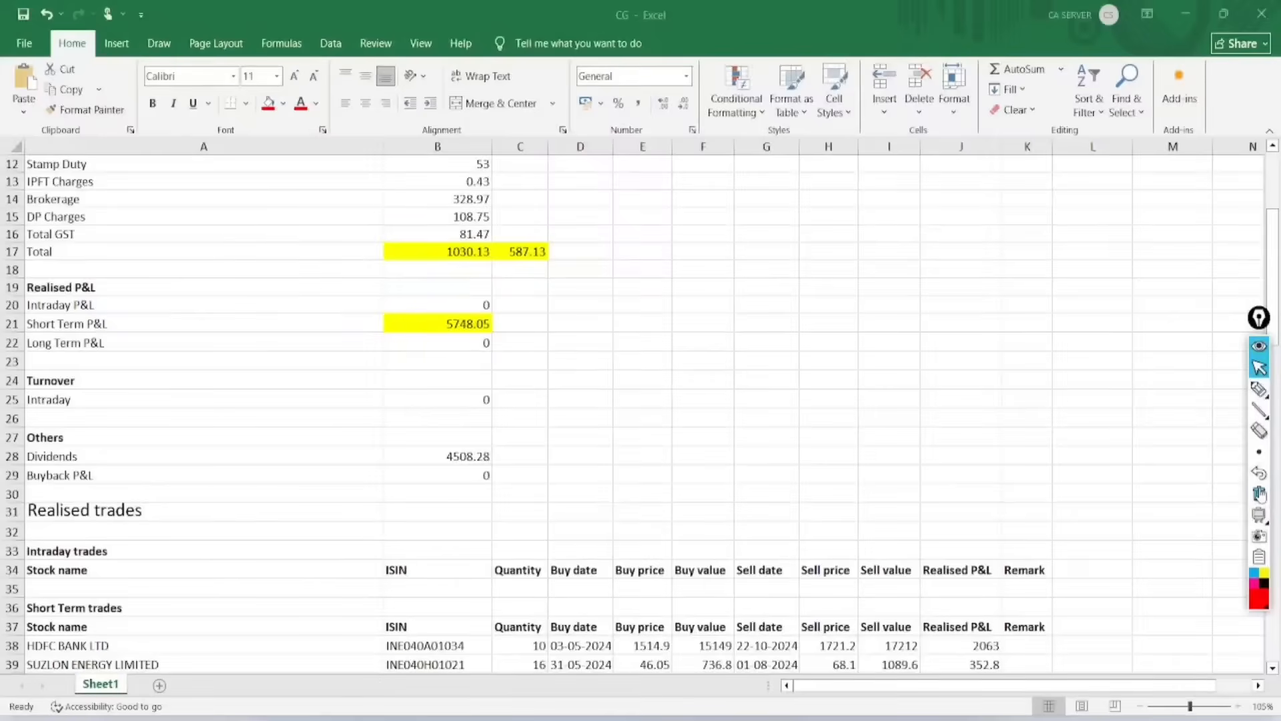
# Step: Switch to the Income Tax Portal's filing page and continue with assessment year 2025-26 (Current A.Y.) and Online mode
pyautogui.hotkey('alt', 'Tab')
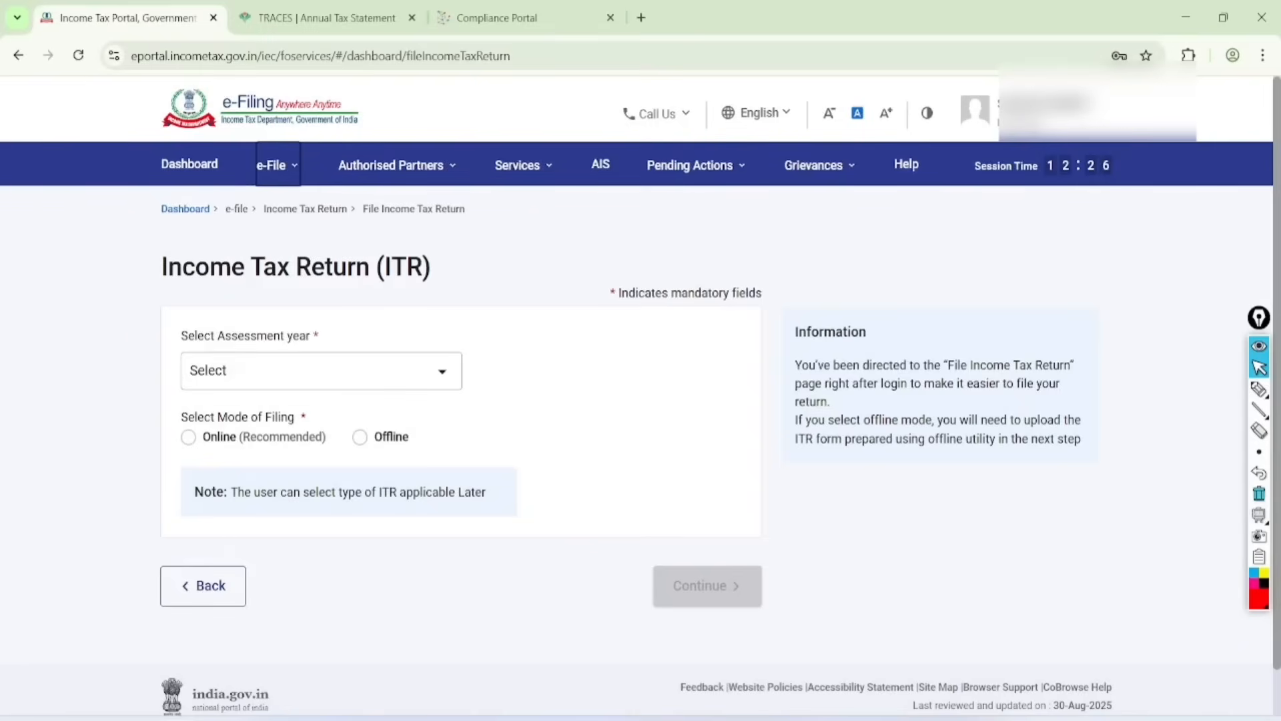
pyautogui.click(320, 370)
pyautogui.click(257, 446)
pyautogui.click(189, 439)
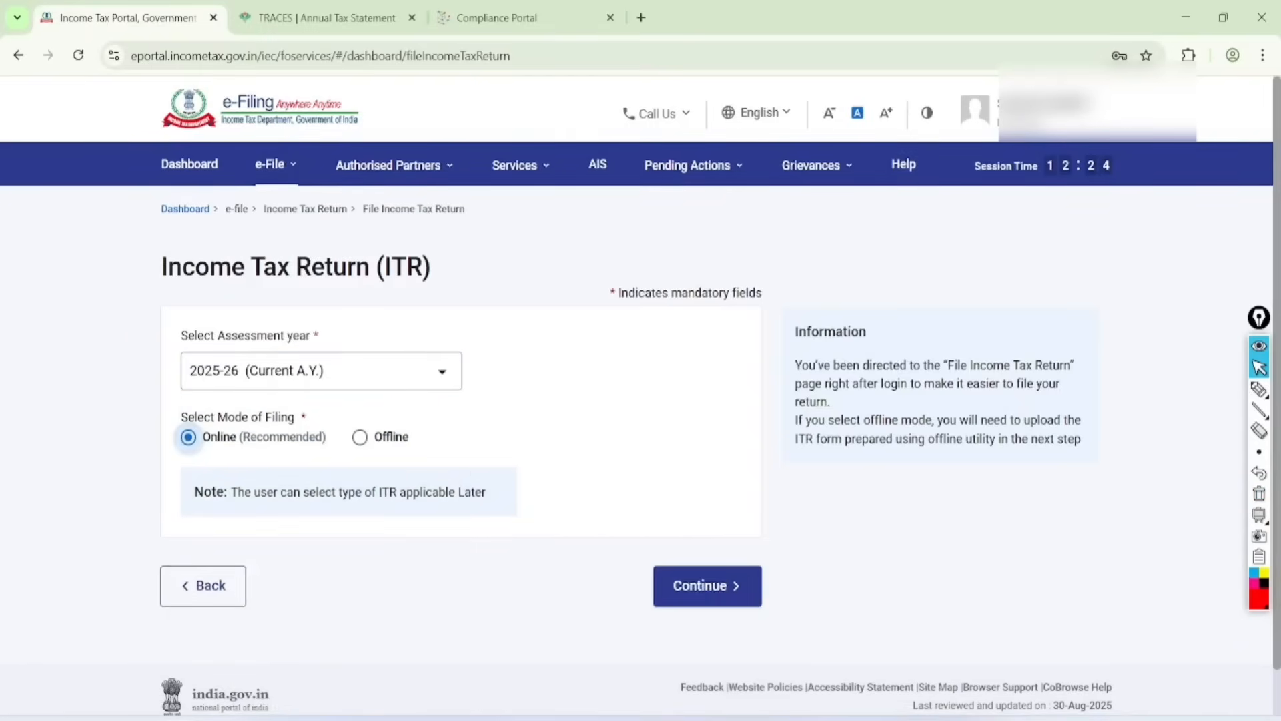
pyautogui.click(707, 586)
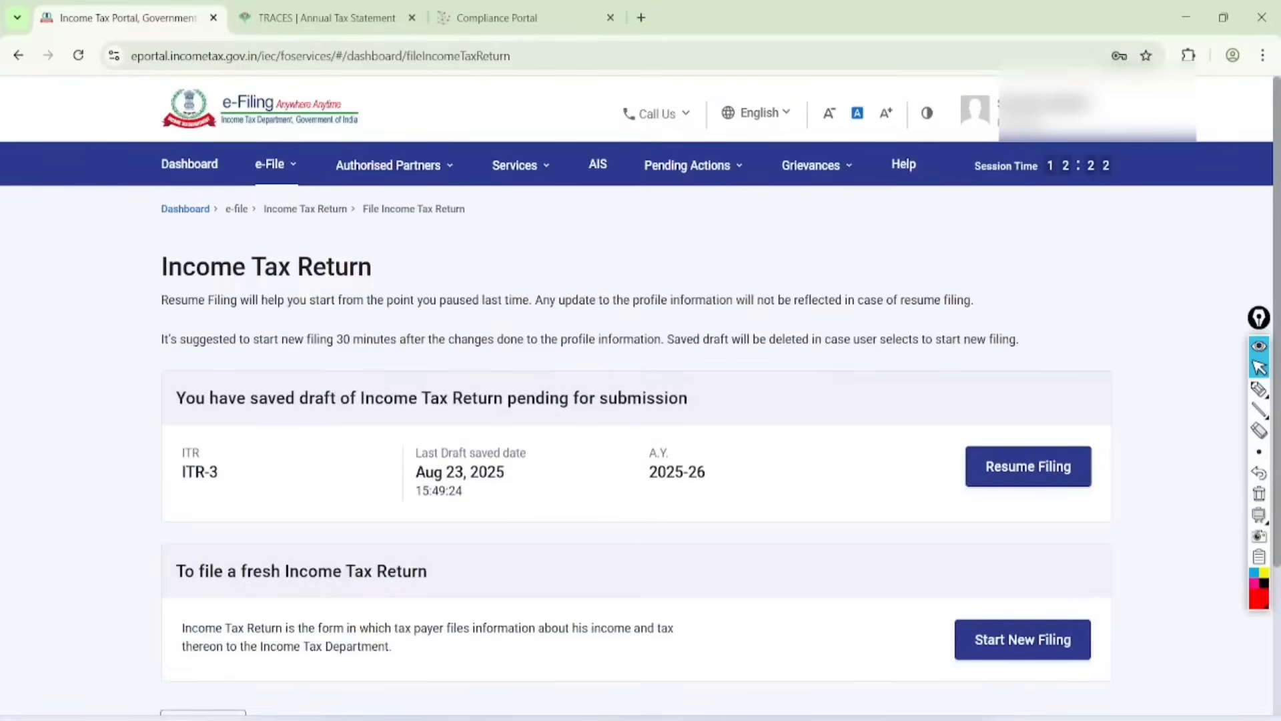
# Step: Circle Resume Filing in red, tick Start New Filing, and clear the annotations
pyautogui.click(1259, 389)
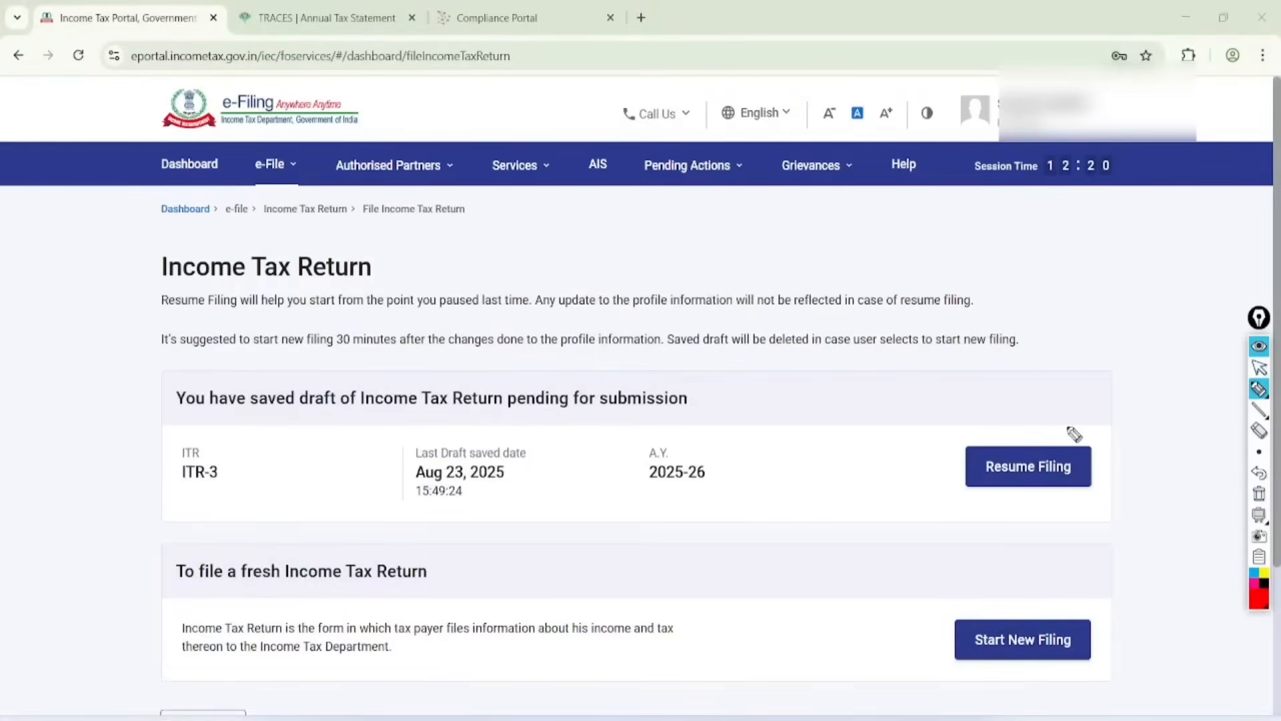
pyautogui.moveTo(1081, 397)
pyautogui.mouseDown()
pyautogui.moveTo(1027, 532)
pyautogui.moveTo(1078, 532)
pyautogui.moveTo(958, 409)
pyautogui.mouseUp()
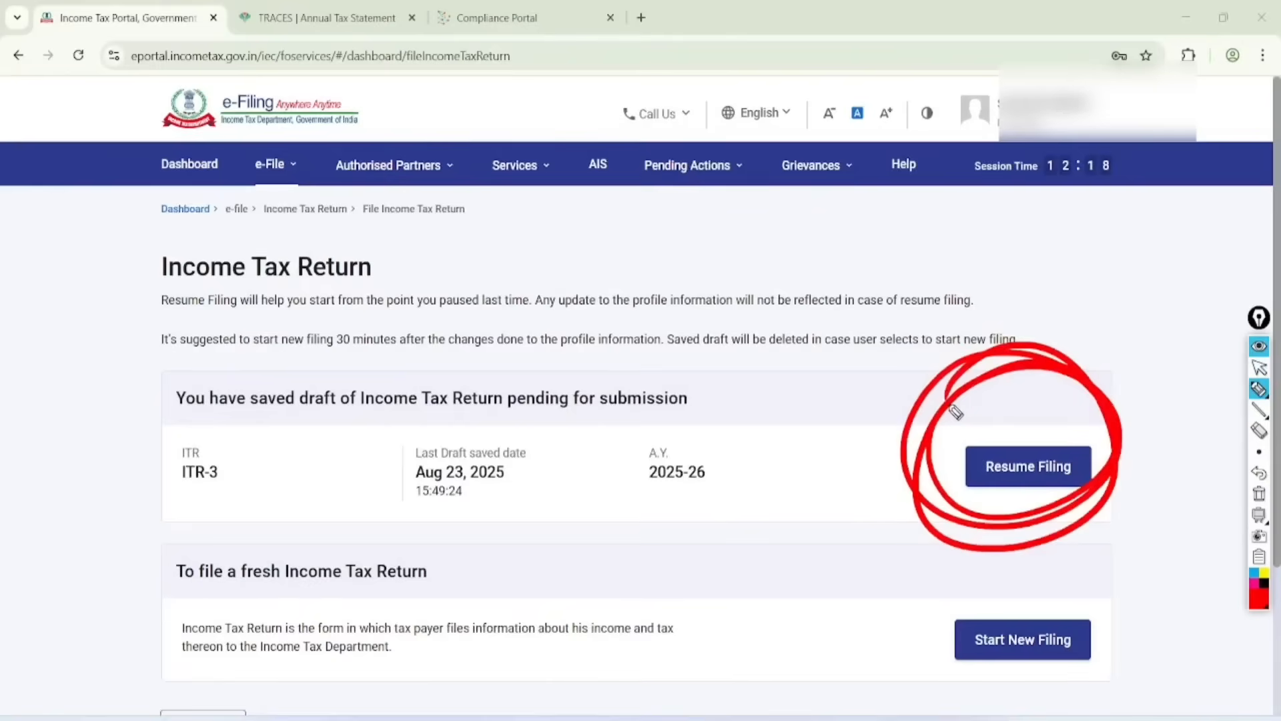
pyautogui.moveTo(864, 639)
pyautogui.mouseDown()
pyautogui.moveTo(918, 654)
pyautogui.moveTo(967, 591)
pyautogui.mouseUp()
pyautogui.click(1259, 368)
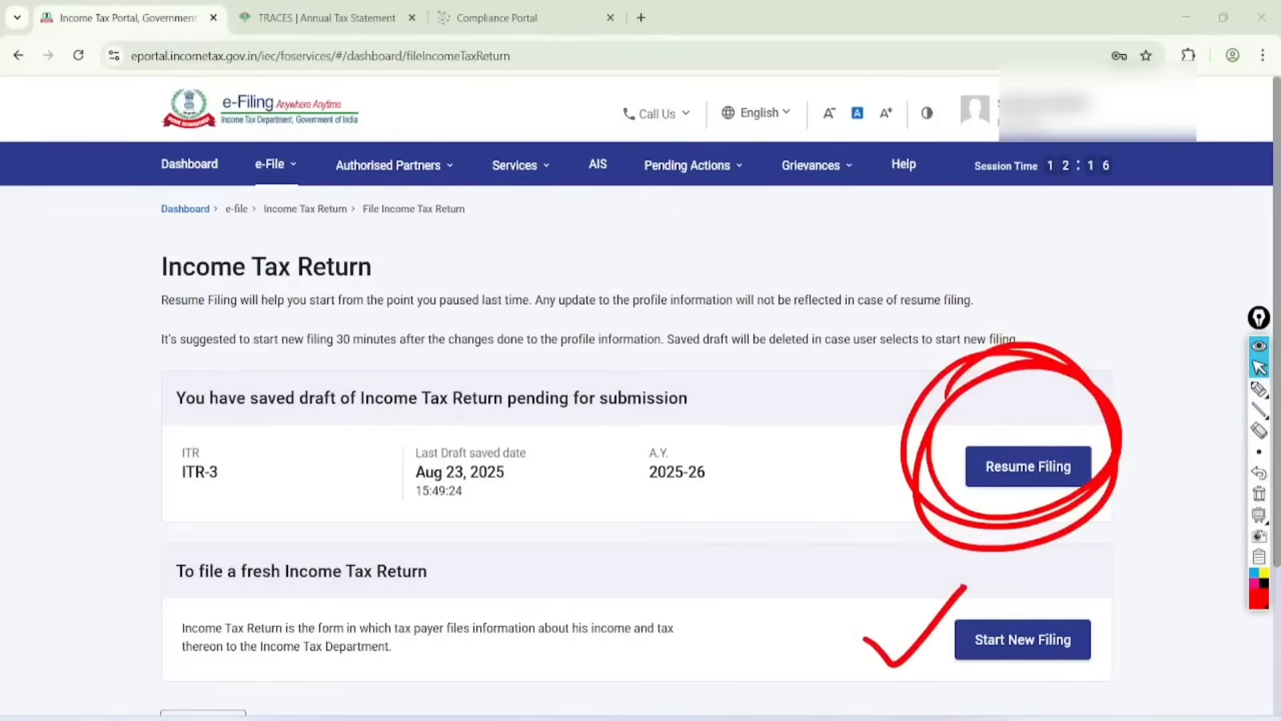
pyautogui.click(1259, 494)
# Step: Start a new filing, select ITR - 2 as the form and proceed with it
pyautogui.click(1022, 640)
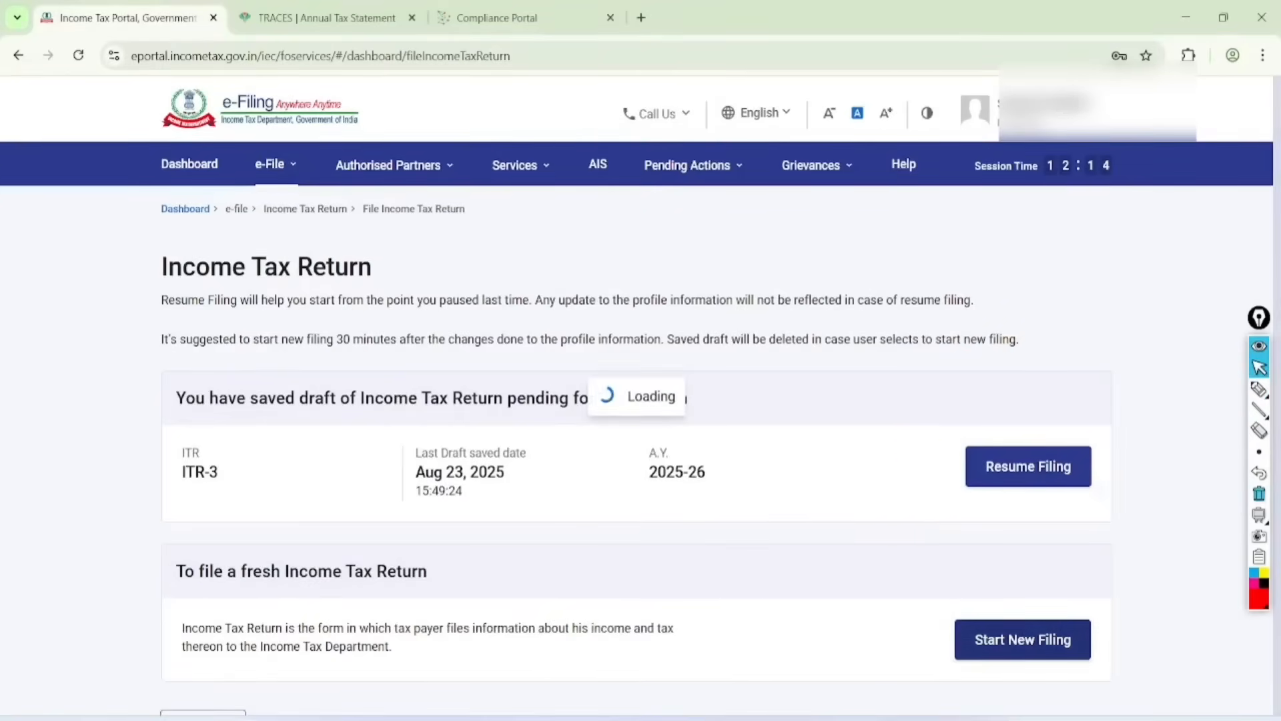
pyautogui.click(815, 505)
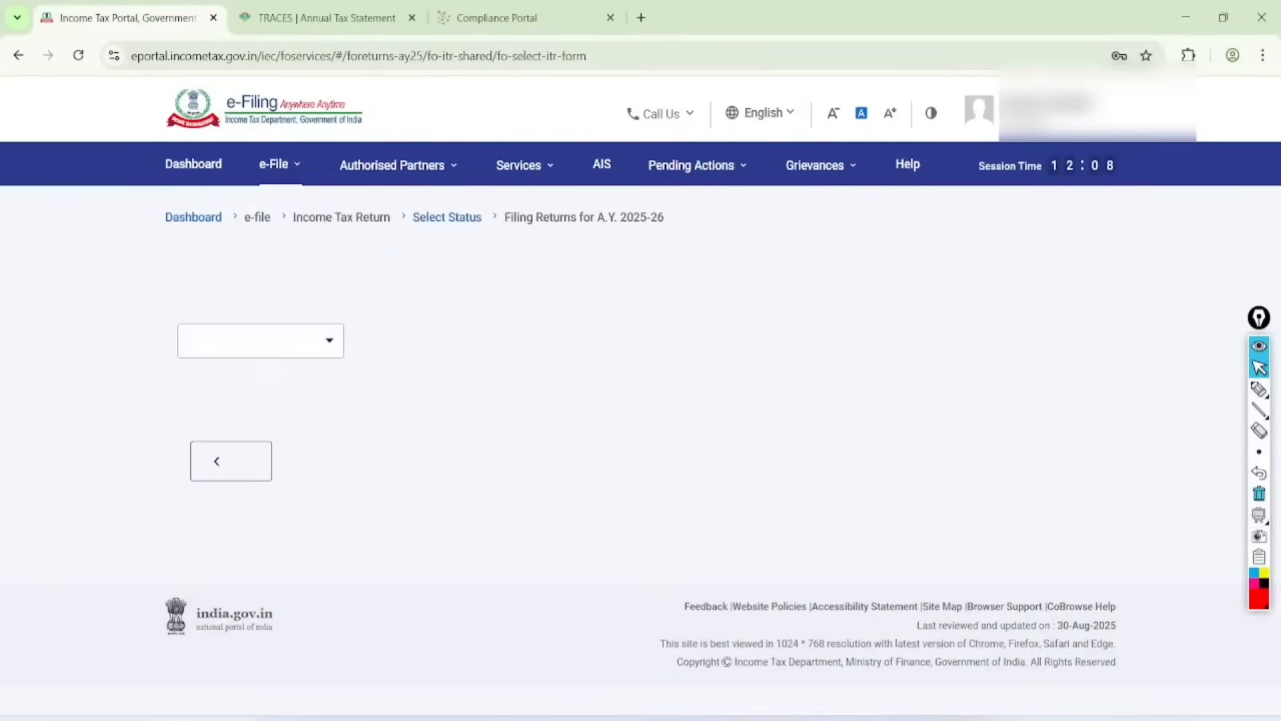
pyautogui.click(257, 429)
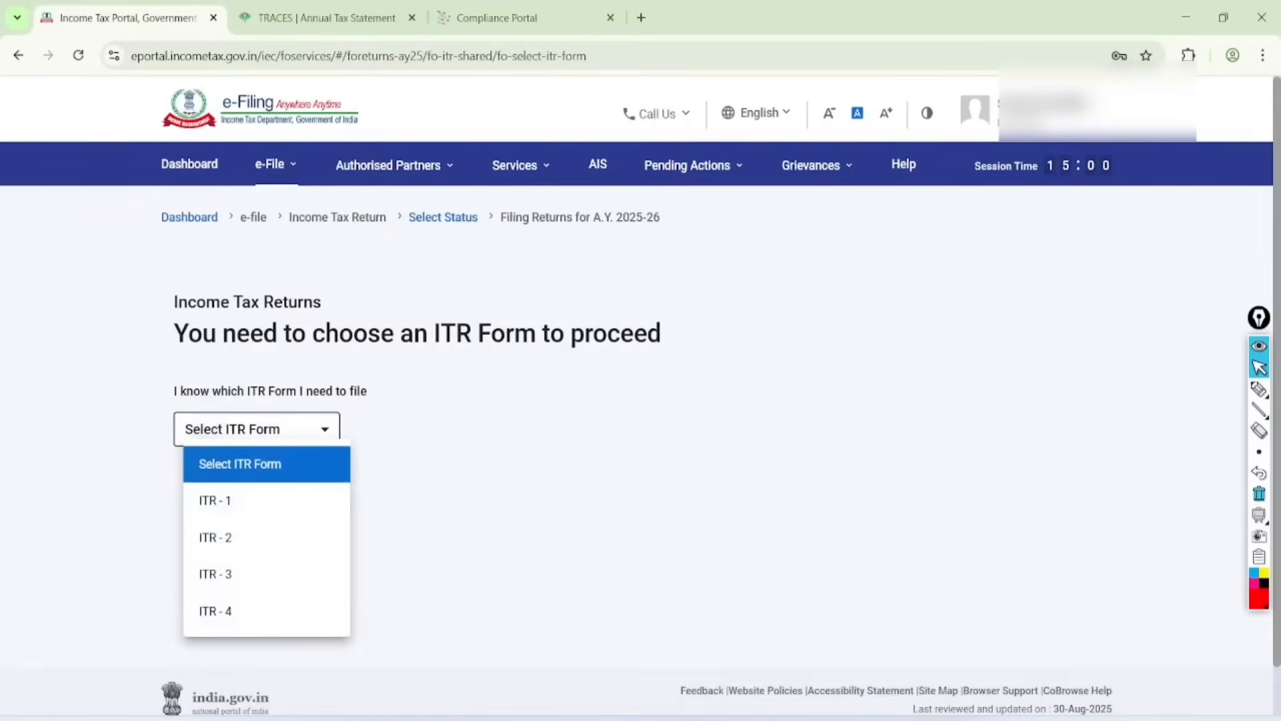
pyautogui.click(230, 537)
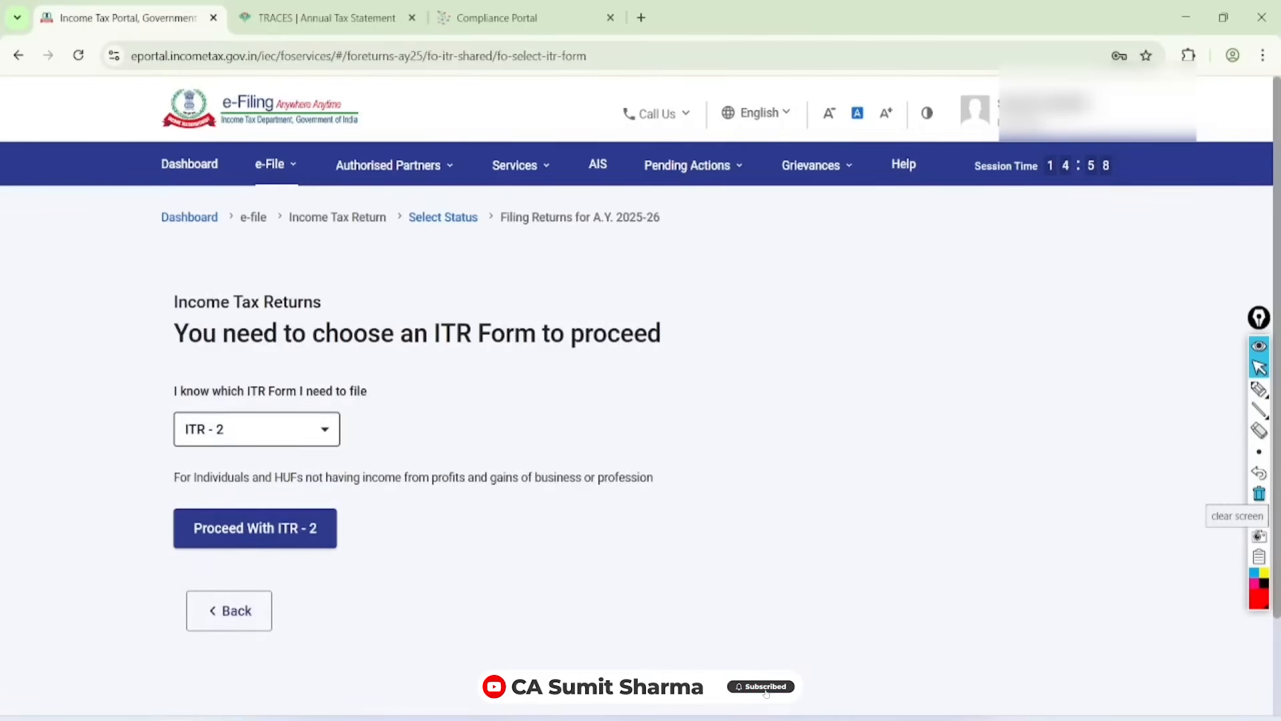
pyautogui.click(258, 527)
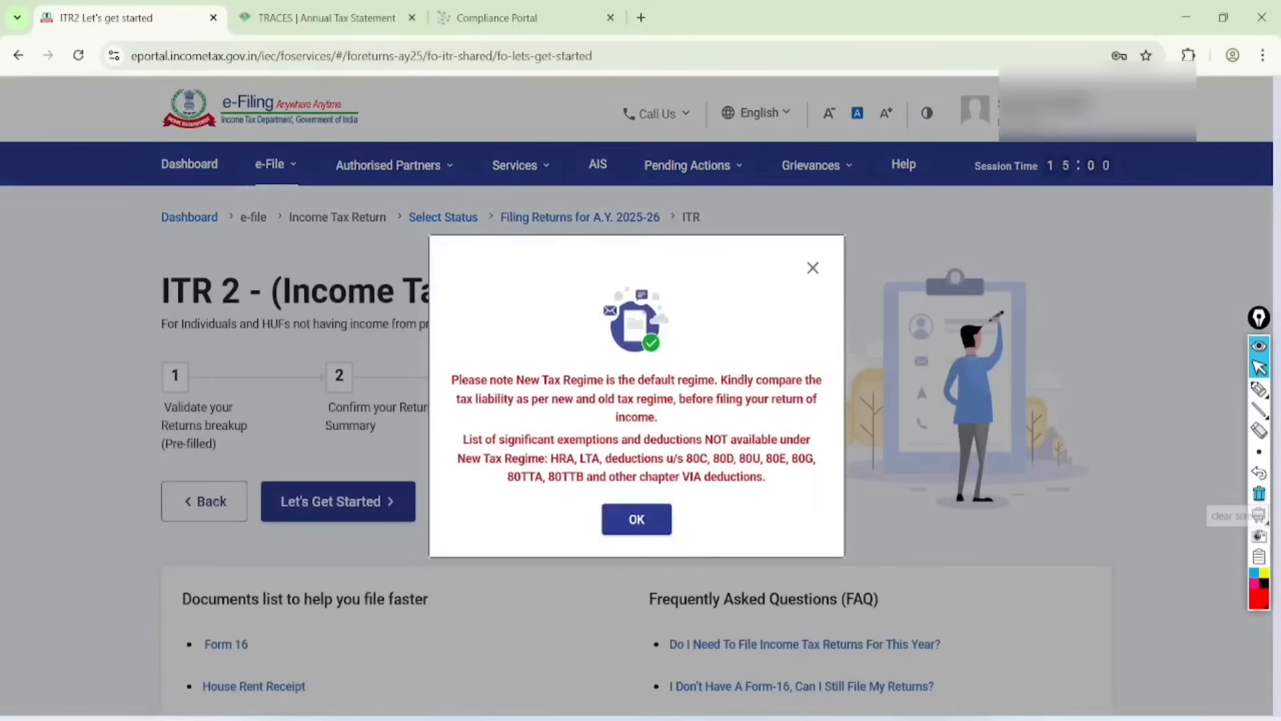
# Step: Underline the default New Tax Regime statement and the unavailable deductions in the notice, and circle OK in red
pyautogui.scroll(5, 664, 404)
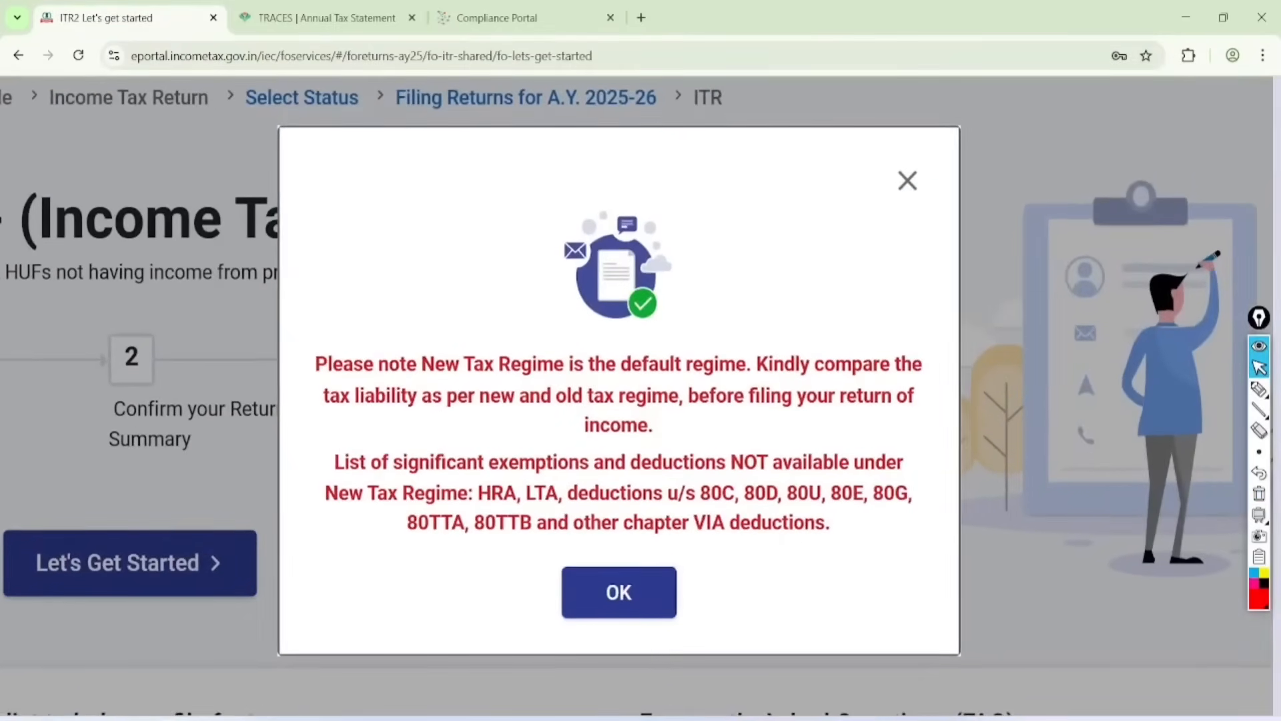
pyautogui.click(1259, 389)
pyautogui.moveTo(299, 380); pyautogui.dragTo(747, 388)
pyautogui.moveTo(403, 512); pyautogui.dragTo(881, 485)
pyautogui.moveTo(395, 552)
pyautogui.mouseDown()
pyautogui.moveTo(724, 531)
pyautogui.moveTo(717, 560)
pyautogui.moveTo(587, 544)
pyautogui.mouseUp()
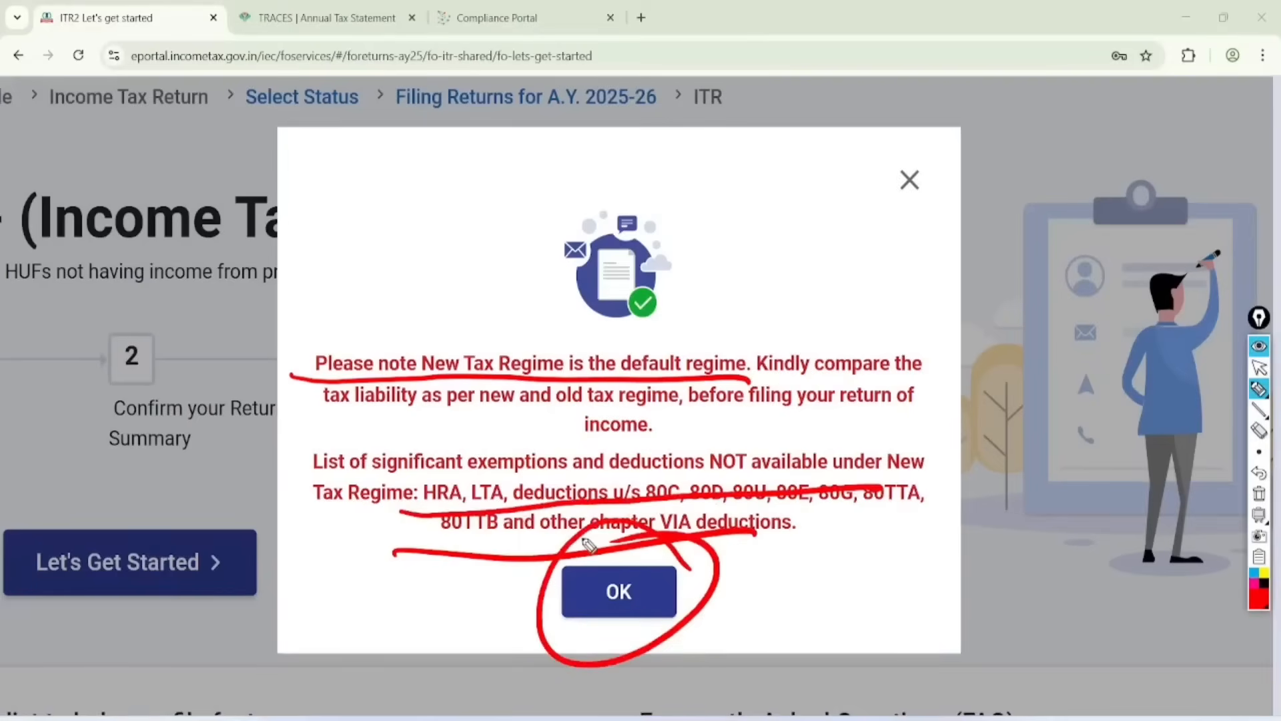
# Step: Handwrite OLD and 87A 12500 in red on the notice with double underlines, and clear all annotations
pyautogui.moveTo(331, 175); pyautogui.dragTo(366, 195)
pyautogui.moveTo(356, 126)
pyautogui.mouseDown()
pyautogui.moveTo(363, 179)
pyautogui.moveTo(313, 262)
pyautogui.moveTo(420, 172)
pyautogui.mouseUp()
pyautogui.moveTo(716, 148)
pyautogui.mouseDown()
pyautogui.moveTo(761, 166)
pyautogui.moveTo(795, 116)
pyautogui.moveTo(804, 155)
pyautogui.mouseUp()
pyautogui.moveTo(742, 220); pyautogui.dragTo(734, 265)
pyautogui.moveTo(747, 212); pyautogui.dragTo(773, 259)
pyautogui.moveTo(786, 181)
pyautogui.mouseDown()
pyautogui.moveTo(793, 246)
pyautogui.moveTo(846, 165)
pyautogui.mouseUp()
pyautogui.moveTo(773, 269); pyautogui.dragTo(859, 212)
pyautogui.moveTo(786, 289); pyautogui.dragTo(870, 228)
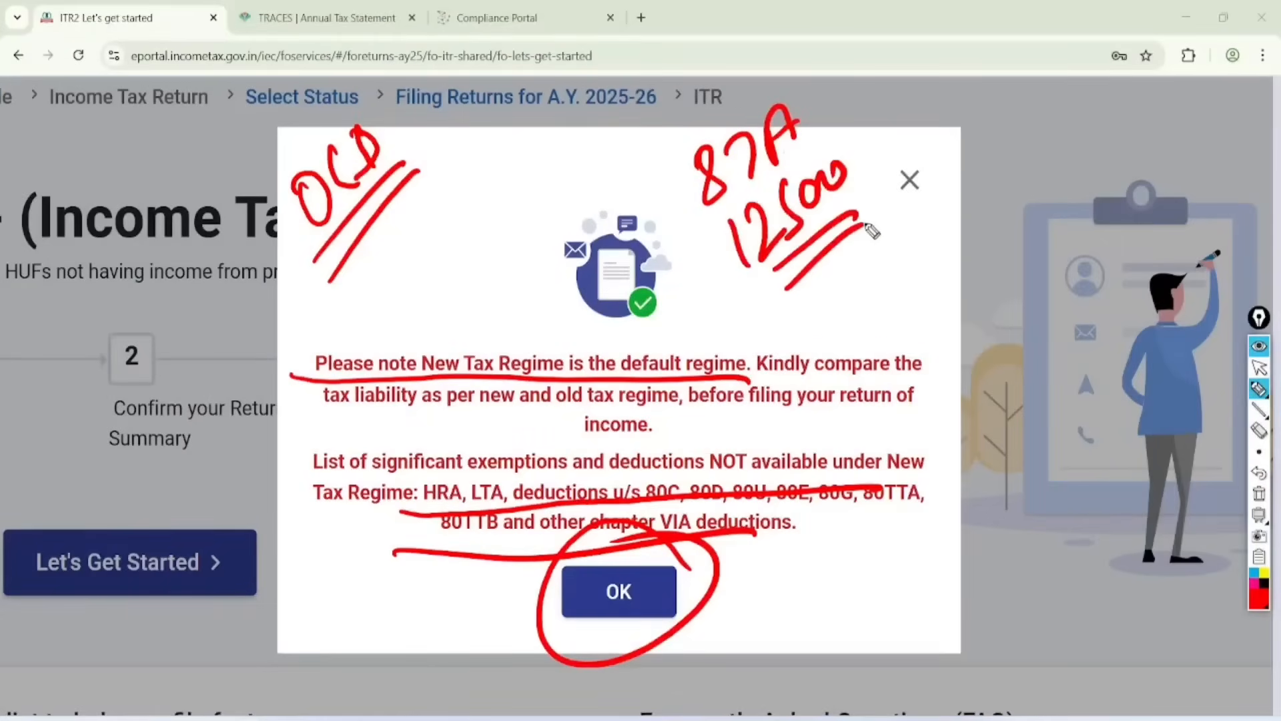
pyautogui.click(1259, 494)
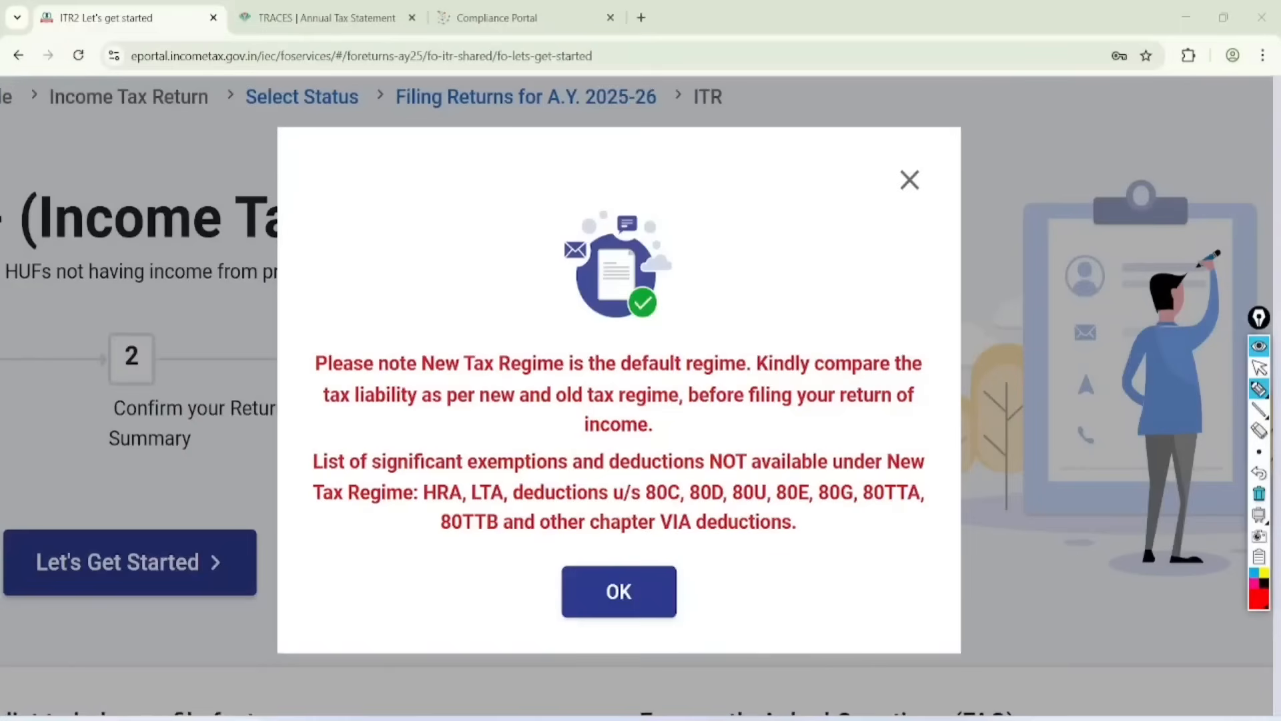
# Step: Acknowledge the New Tax Regime notice and get started with the ITR-2 return
pyautogui.click(1259, 367)
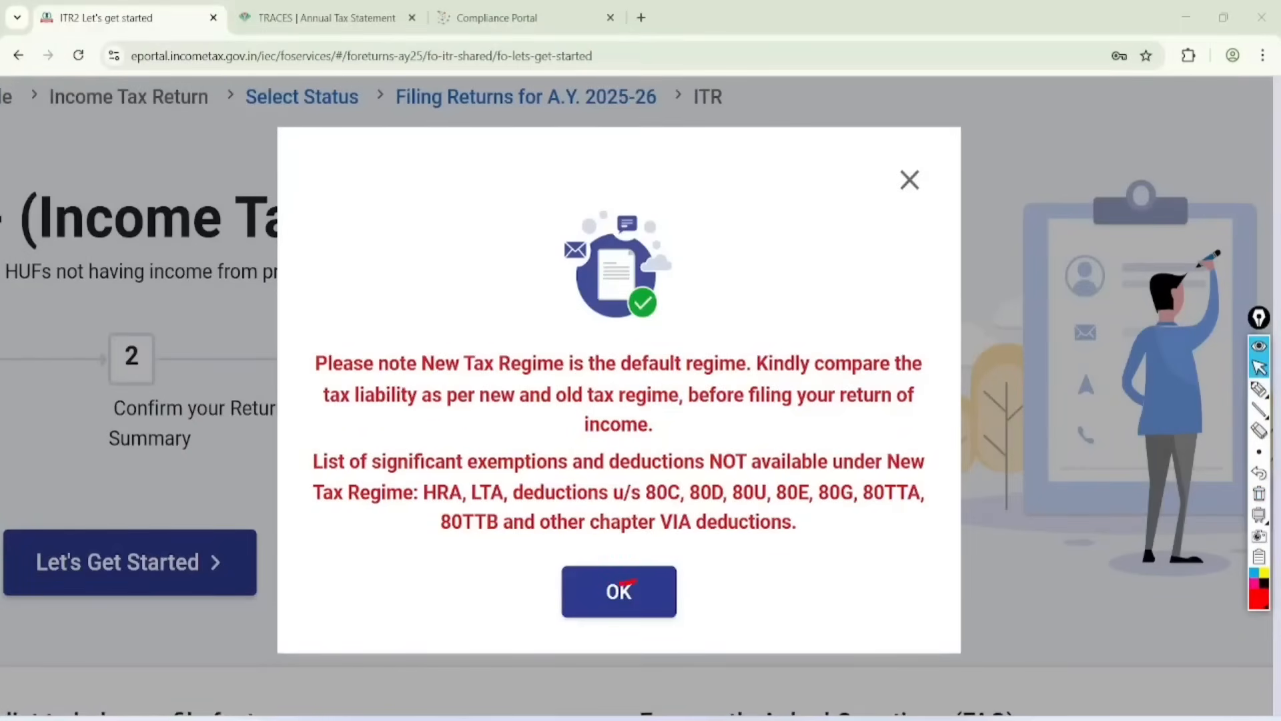
pyautogui.click(618, 592)
pyautogui.click(129, 563)
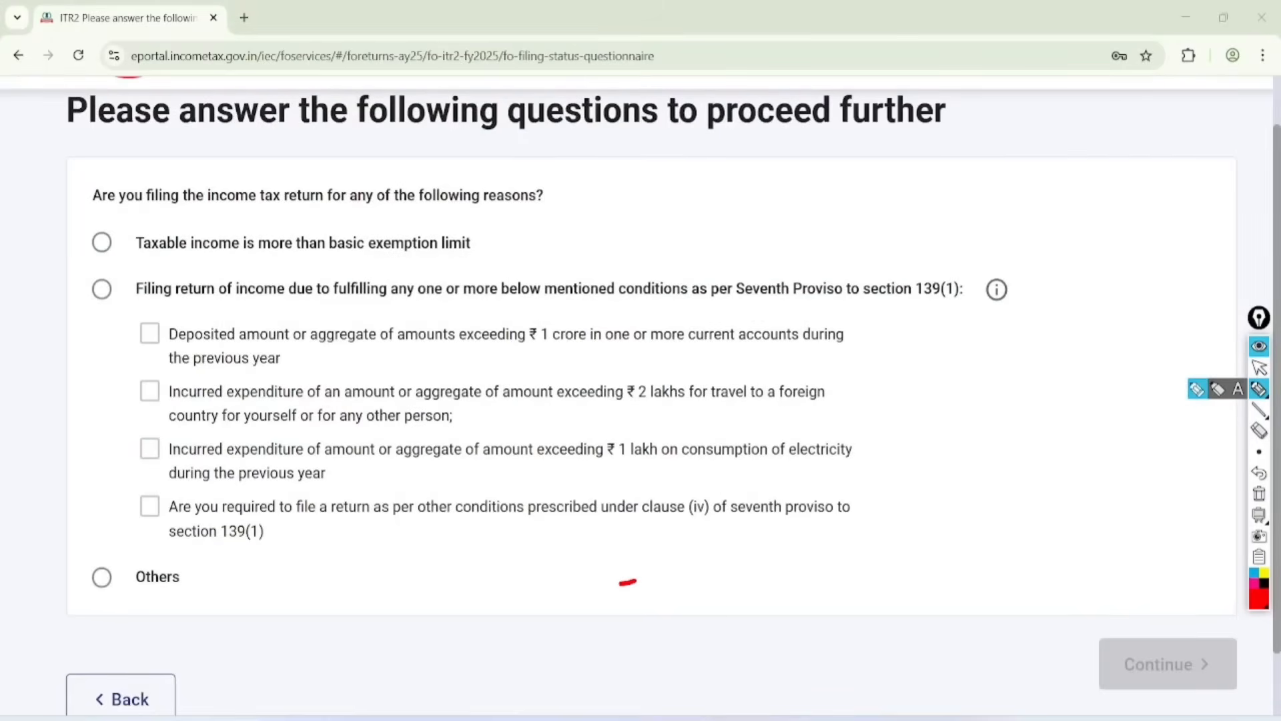
# Step: Underline the basic exemption option and the ₹ 1 crore, ₹ 2 lakhs and ₹ 1 lakh conditions, and tick Others in red
pyautogui.moveTo(133, 267)
pyautogui.mouseDown()
pyautogui.moveTo(474, 261)
pyautogui.moveTo(513, 255)
pyautogui.moveTo(557, 212)
pyautogui.mouseUp()
pyautogui.moveTo(529, 263); pyautogui.dragTo(565, 225)
pyautogui.moveTo(541, 268); pyautogui.dragTo(579, 231)
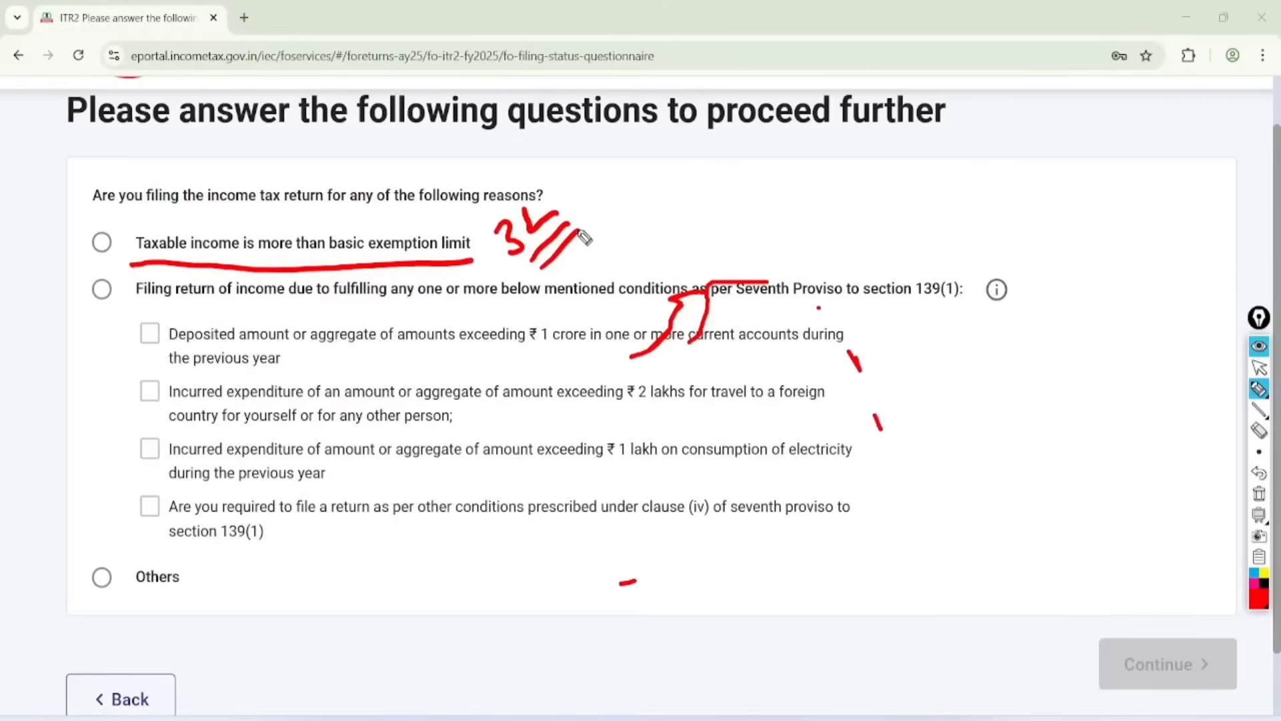
pyautogui.moveTo(490, 361); pyautogui.dragTo(667, 327)
pyautogui.moveTo(584, 410); pyautogui.dragTo(727, 395)
pyautogui.moveTo(578, 462); pyautogui.dragTo(724, 440)
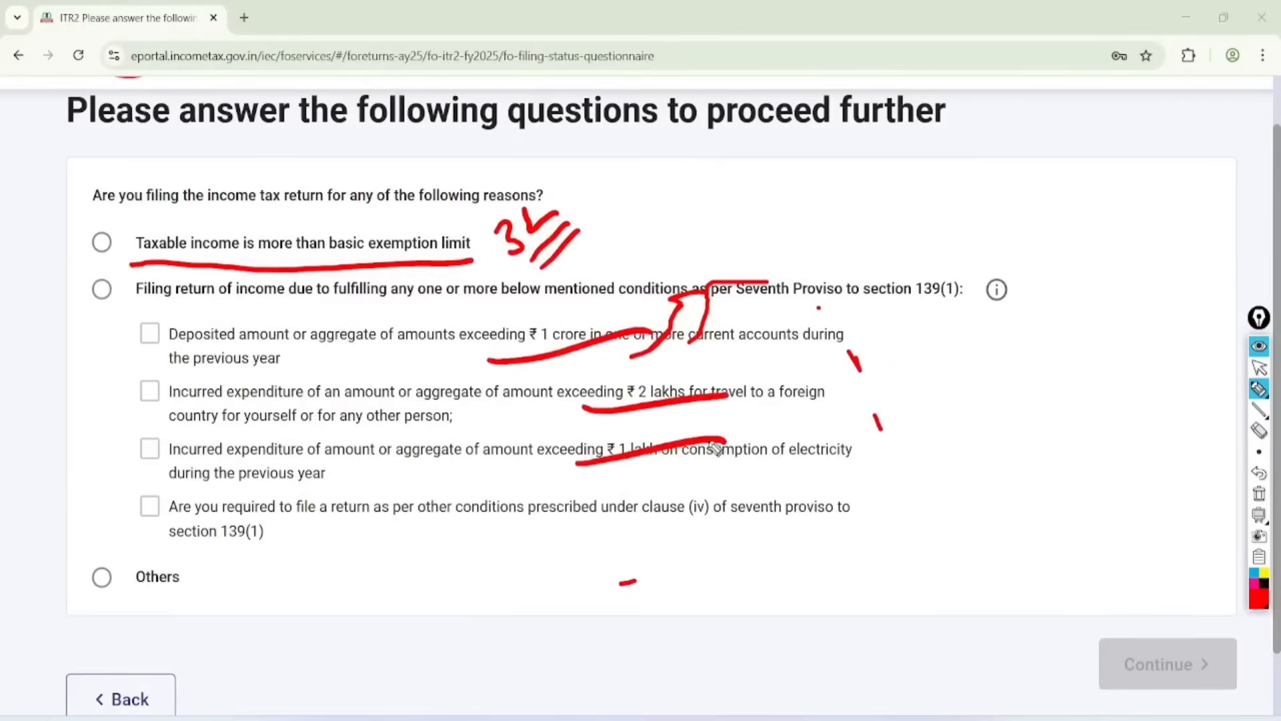
pyautogui.moveTo(97, 572); pyautogui.dragTo(185, 459)
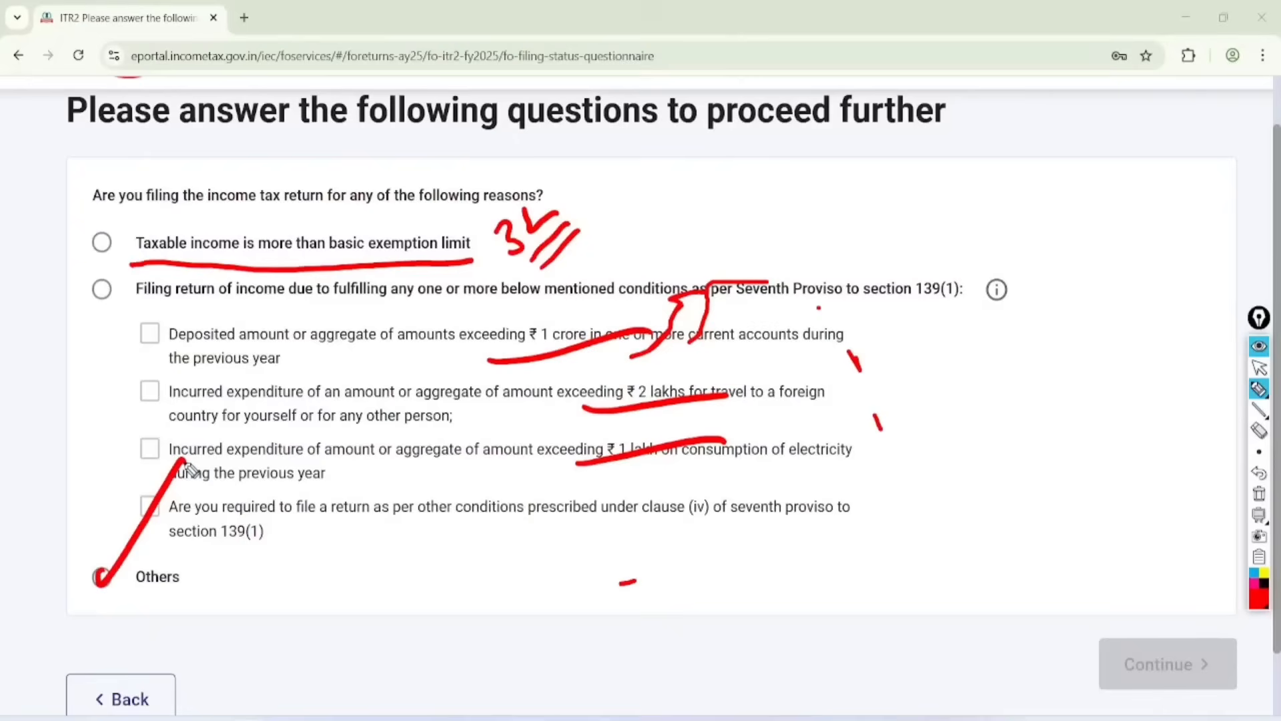
# Step: Select Others as the reason for filing, continue, and show the Income category of schedules
pyautogui.click(1259, 368)
pyautogui.click(101, 576)
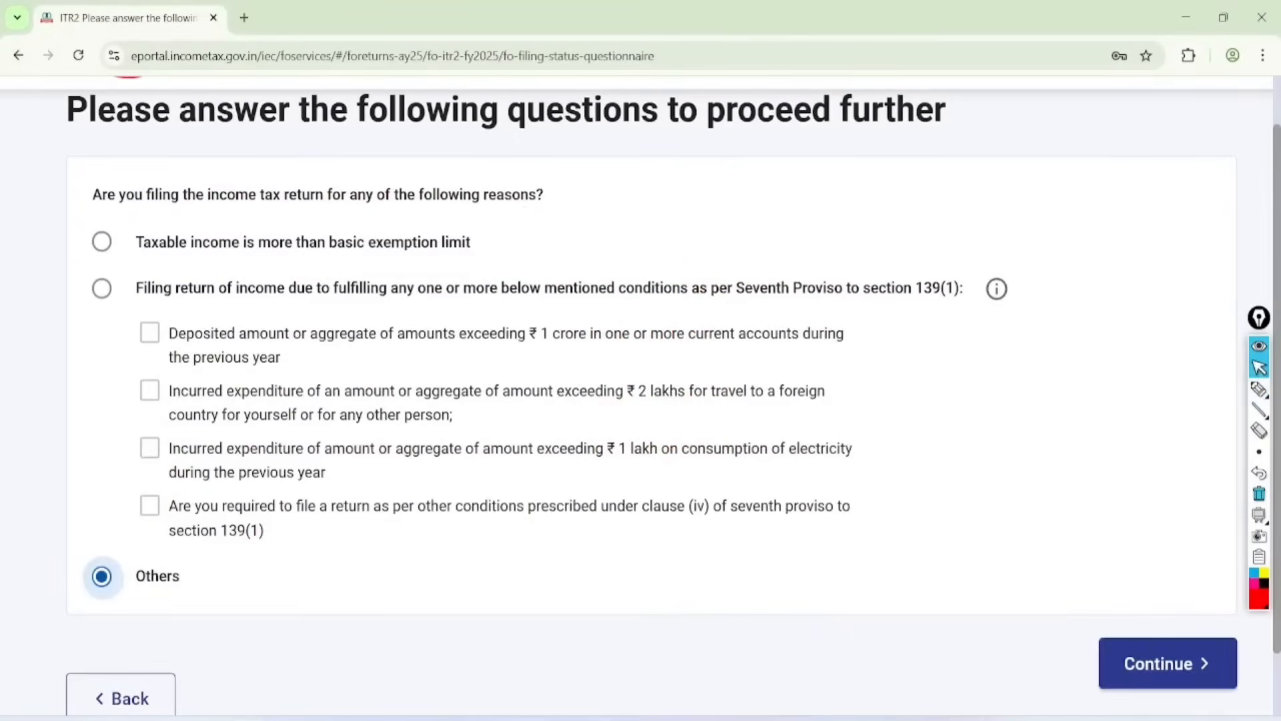
pyautogui.click(1168, 664)
pyautogui.scroll(-3, 640, 397)
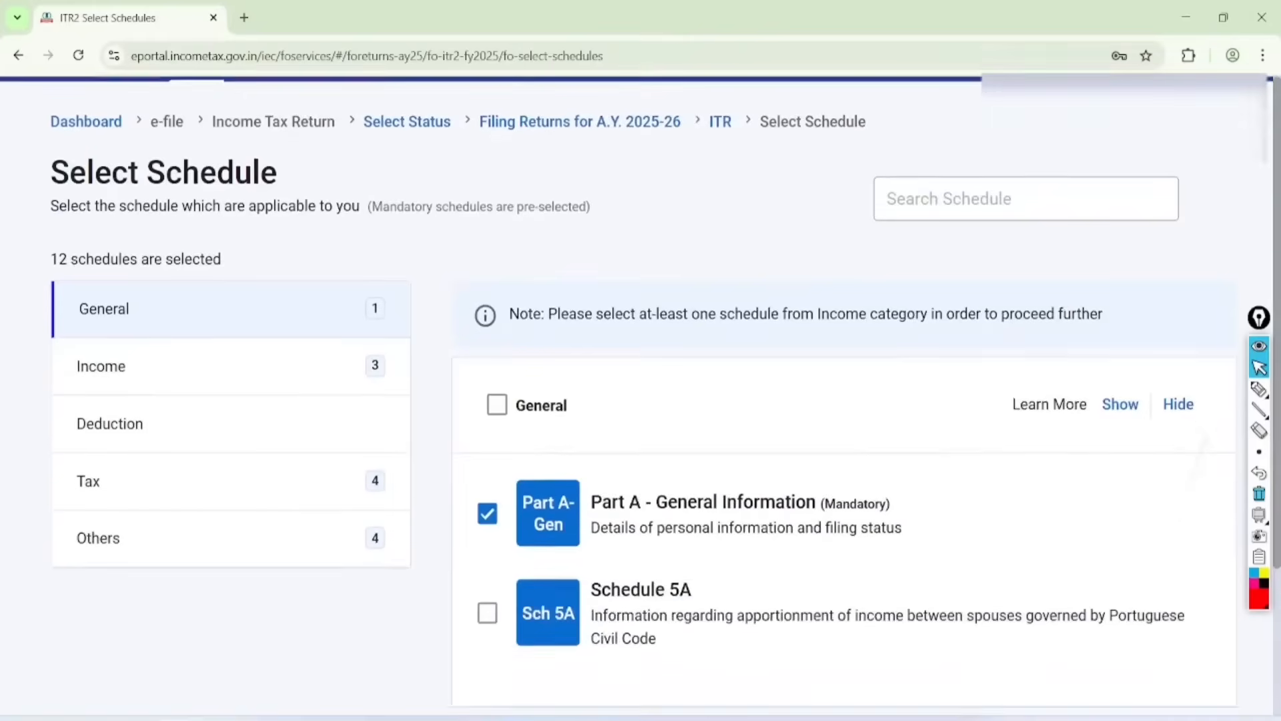
pyautogui.click(104, 322)
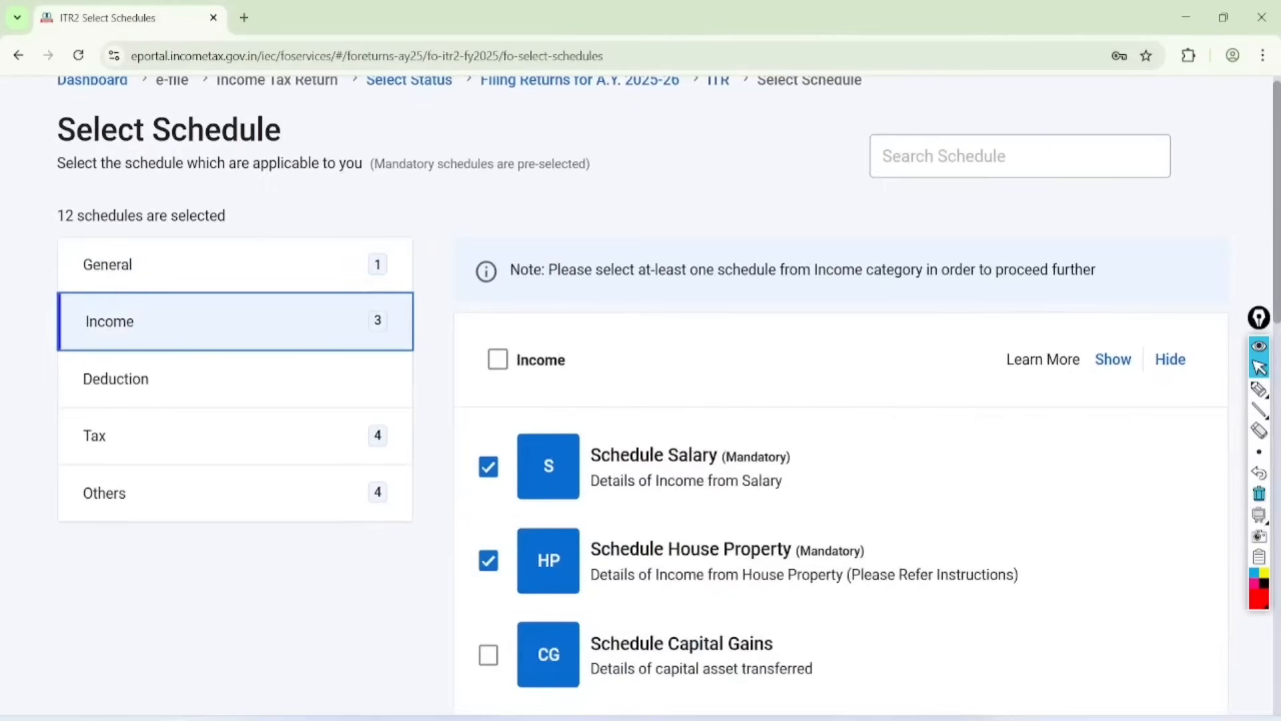
pyautogui.scroll(-5, 100, 332)
# Step: Circle Schedule Salary and House Property, mark ticks at Capital Gains, 112A and VDA in red, and clear the annotations
pyautogui.click(1259, 389)
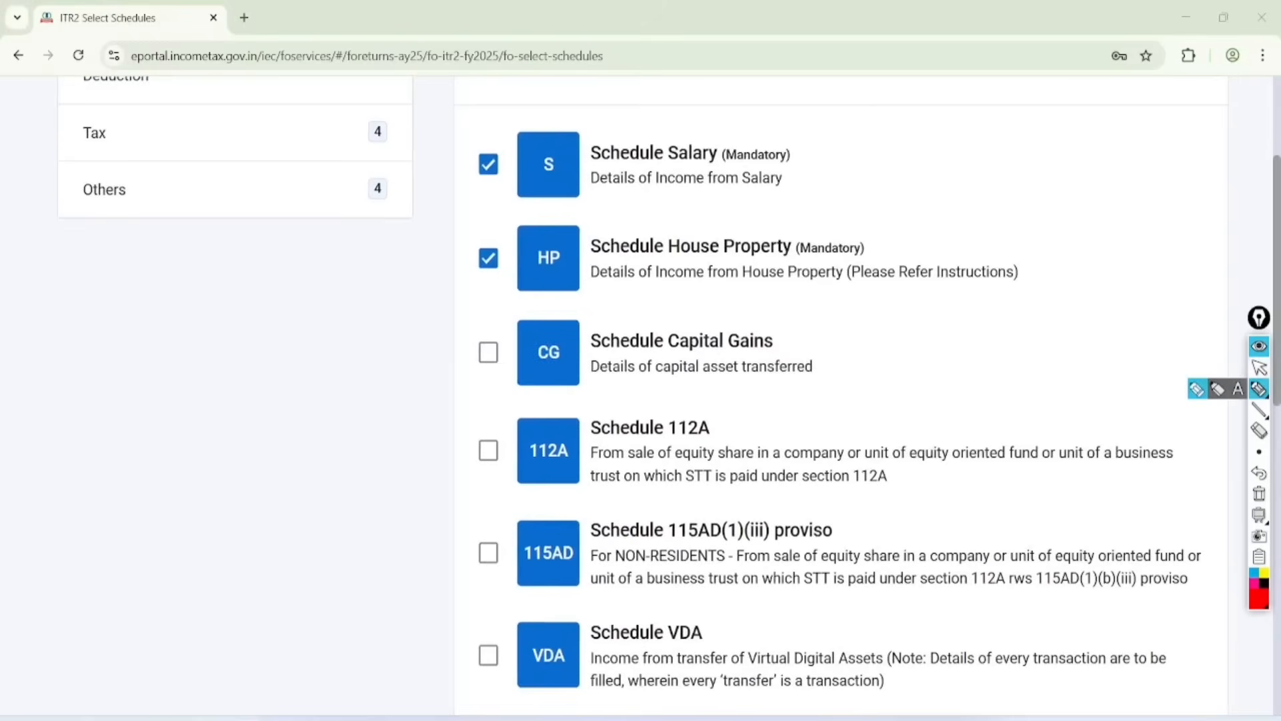
pyautogui.moveTo(690, 97)
pyautogui.mouseDown()
pyautogui.moveTo(563, 157)
pyautogui.moveTo(617, 108)
pyautogui.mouseUp()
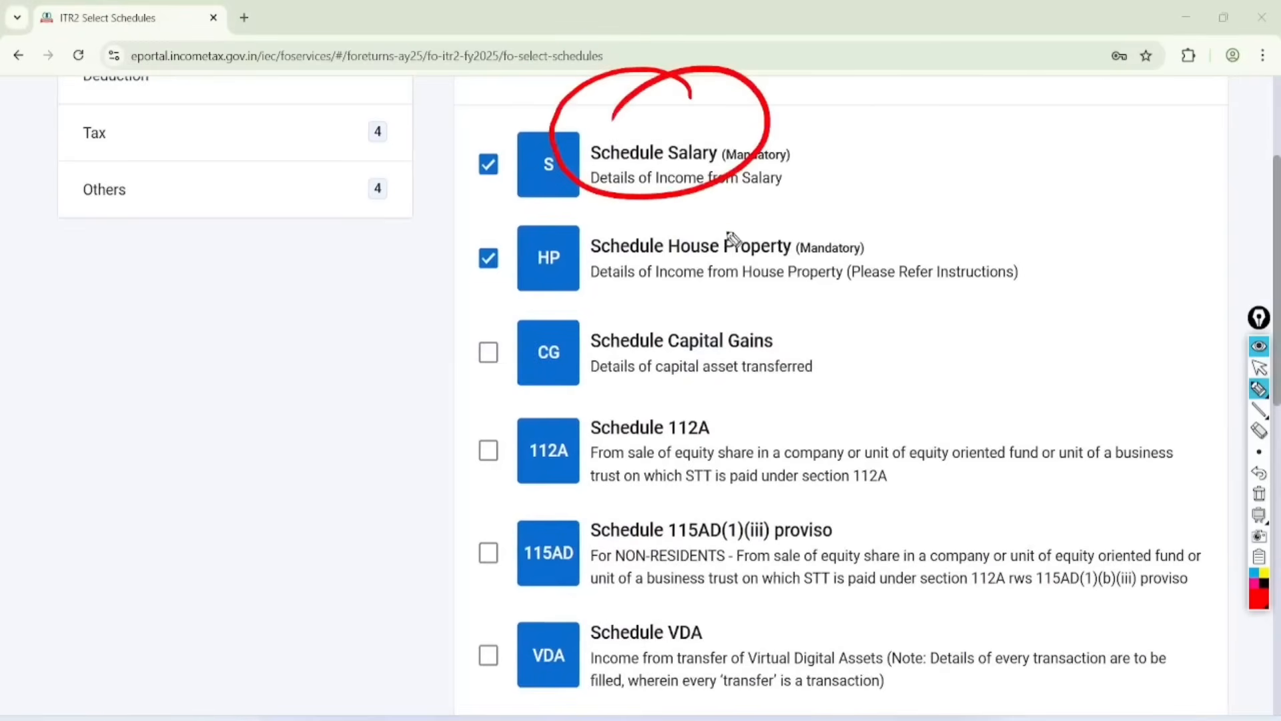
pyautogui.moveTo(729, 235)
pyautogui.mouseDown()
pyautogui.moveTo(587, 305)
pyautogui.moveTo(627, 219)
pyautogui.mouseUp()
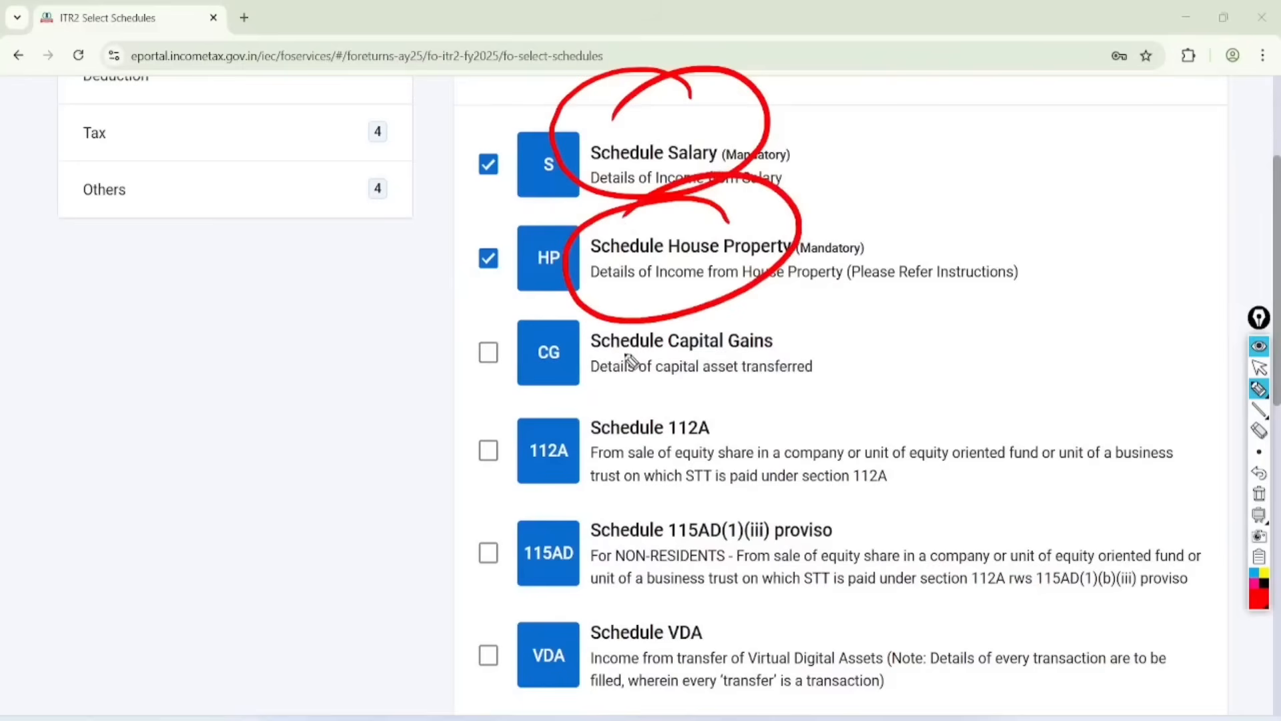
pyautogui.moveTo(483, 350); pyautogui.dragTo(578, 306)
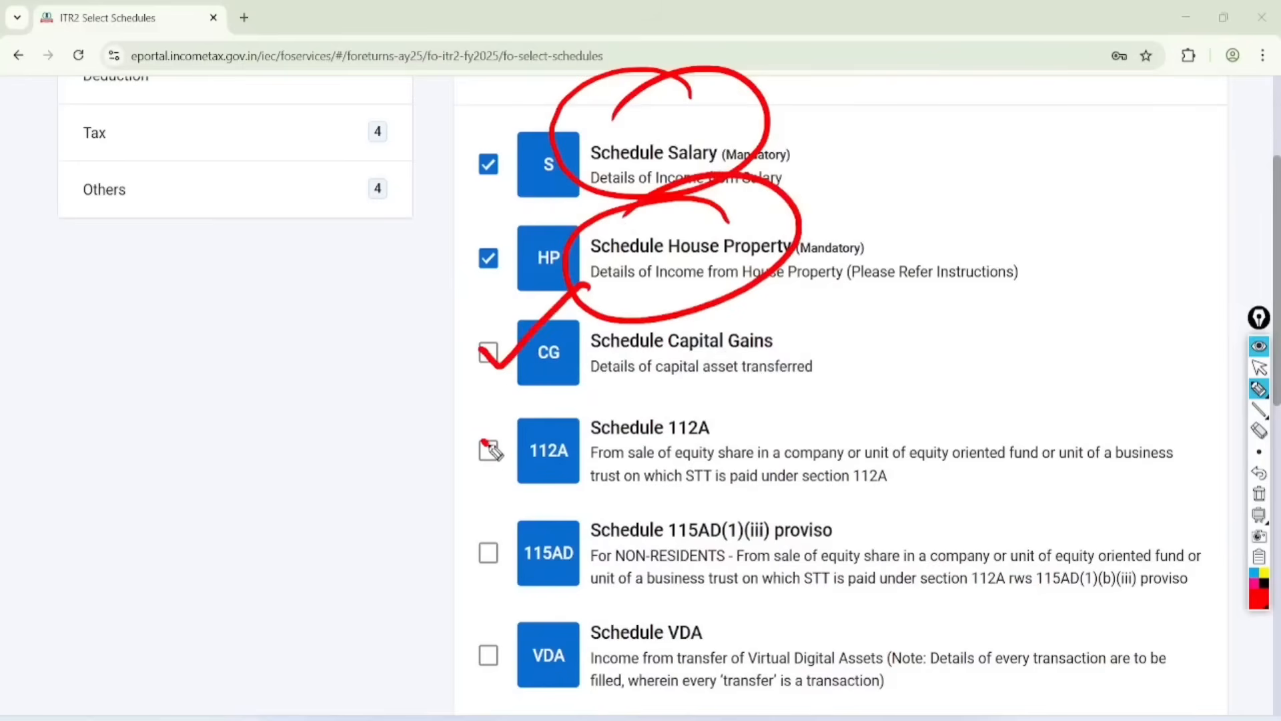
pyautogui.moveTo(485, 443); pyautogui.dragTo(617, 369)
pyautogui.moveTo(482, 646)
pyautogui.mouseDown()
pyautogui.moveTo(534, 655)
pyautogui.moveTo(594, 575)
pyautogui.mouseUp()
pyautogui.click(1259, 494)
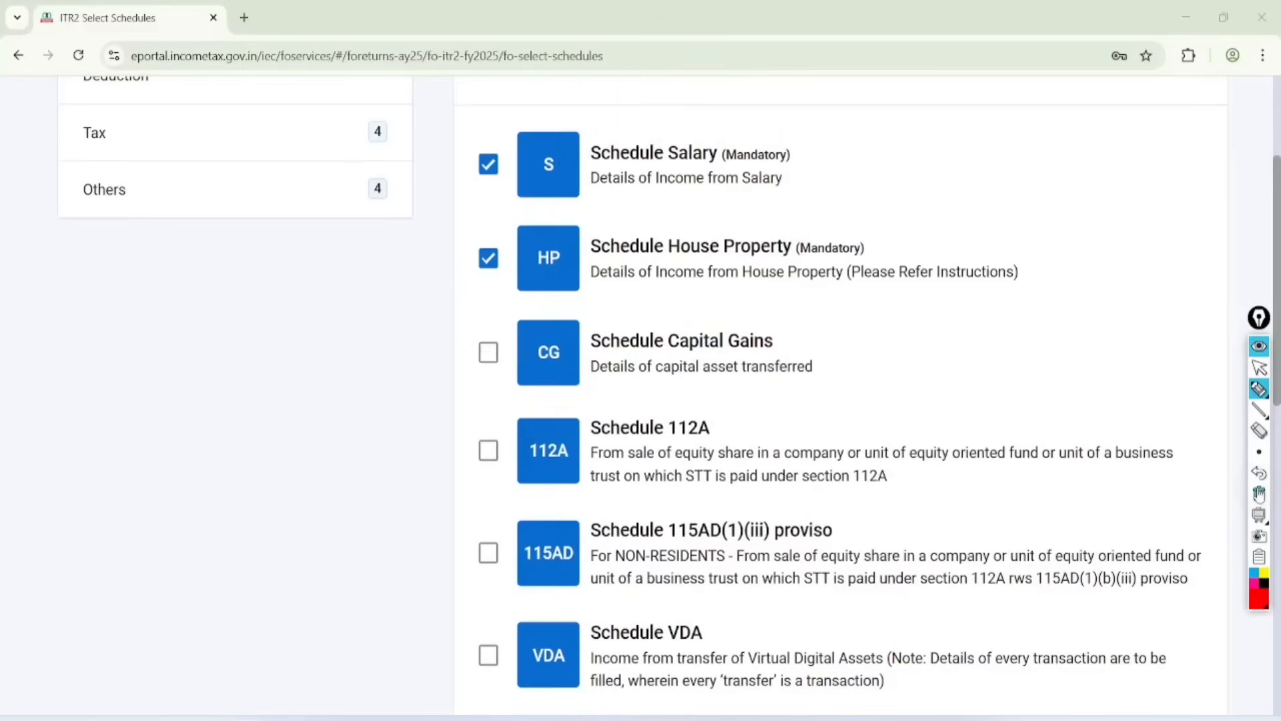
# Step: Include Schedule Capital Gains and Schedule VDA in the return and continue to the schedules summary
pyautogui.click(1259, 368)
pyautogui.scroll(-3, 840, 401)
pyautogui.scroll(-5, 841, 401)
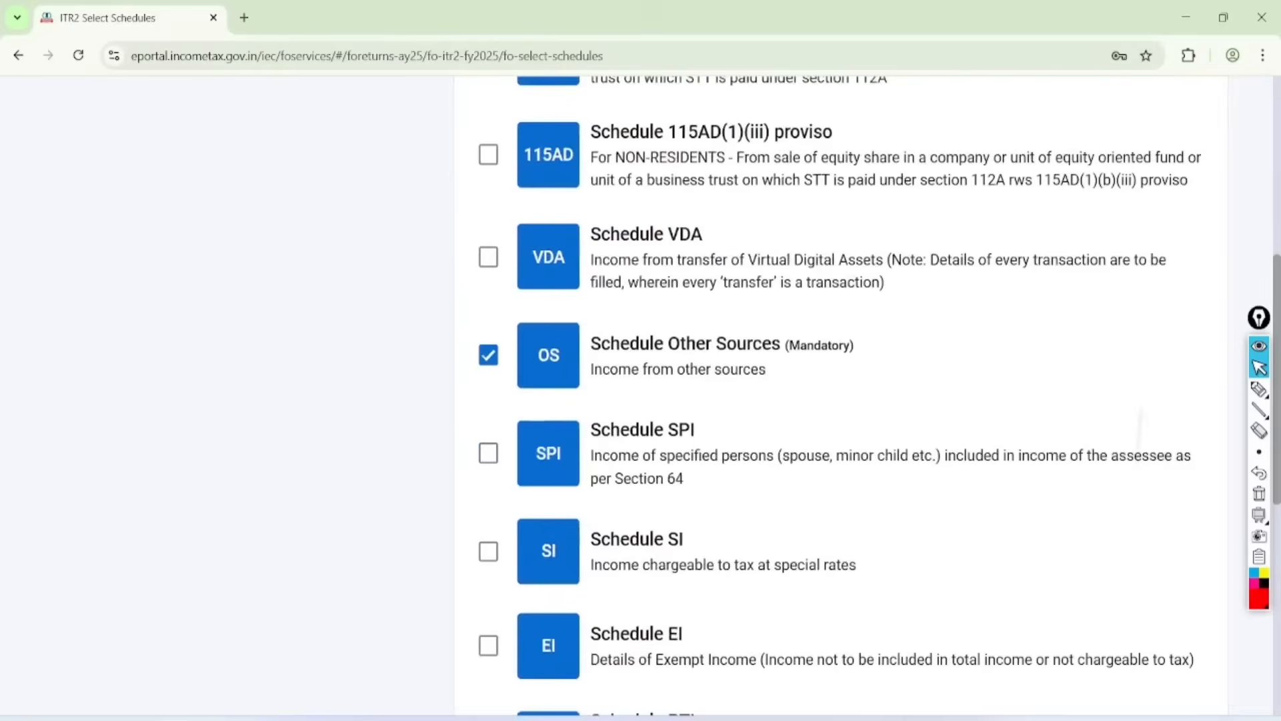
pyautogui.scroll(4, 840, 400)
pyautogui.scroll(3, 840, 400)
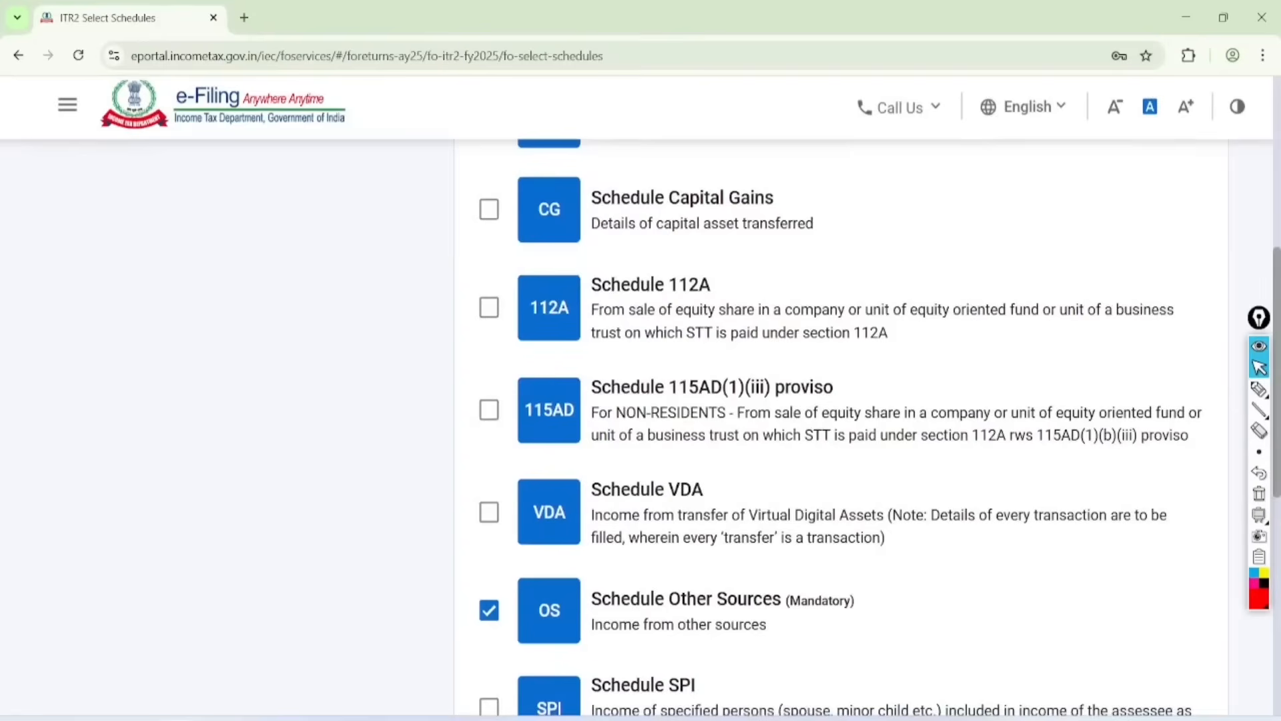
pyautogui.click(488, 513)
pyautogui.scroll(2, 841, 401)
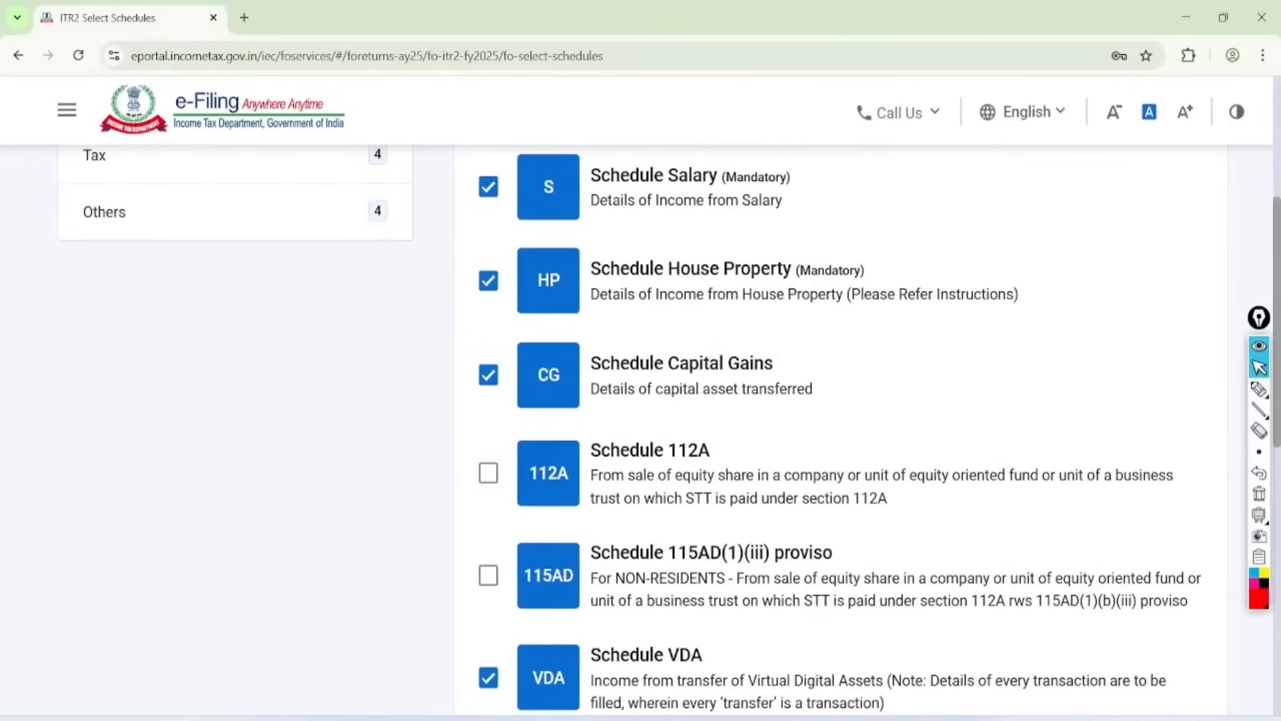
pyautogui.scroll(-10, 840, 400)
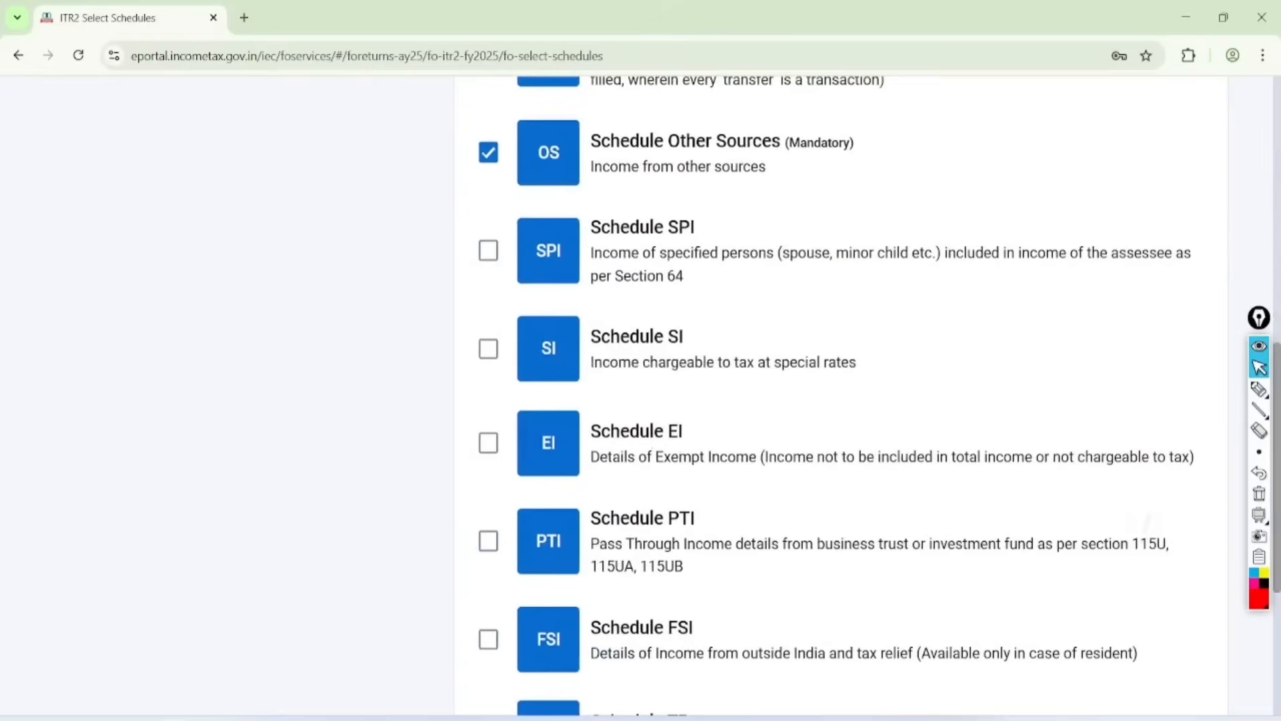
pyautogui.click(1158, 577)
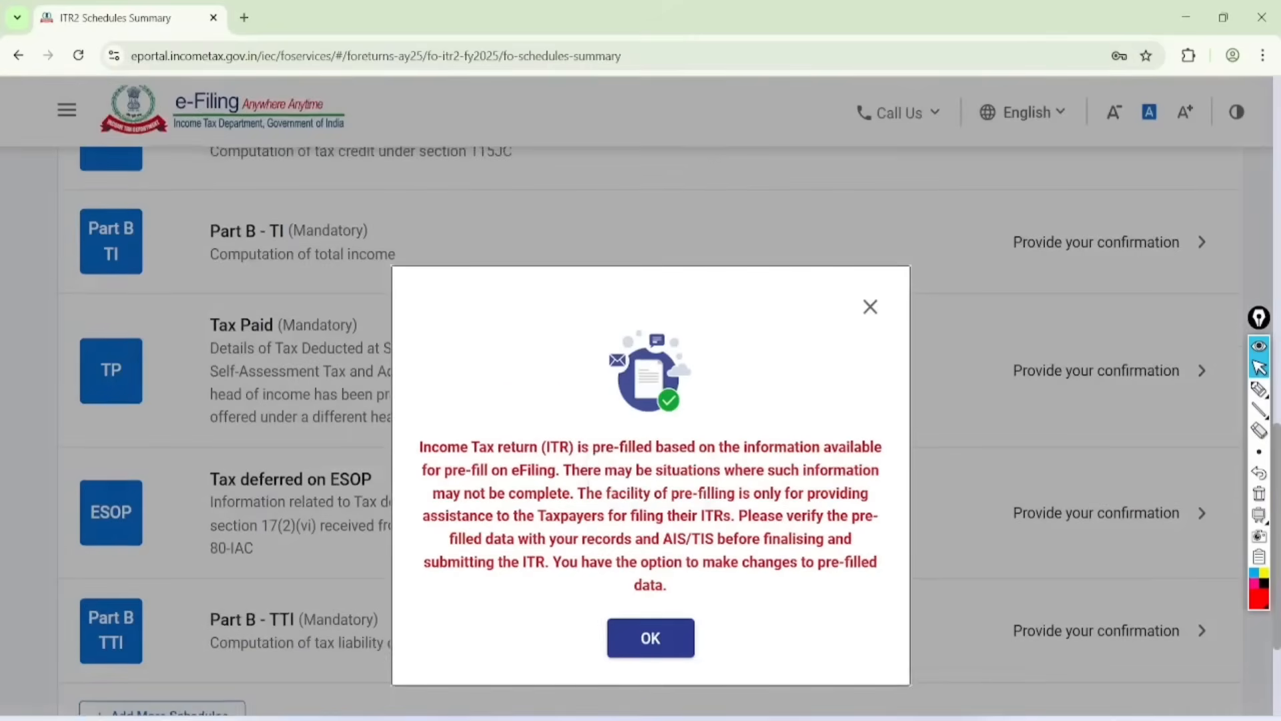
# Step: Handwrite AIS, TIS and 26AS in red on the pre-filled data notice and double-underline them
pyautogui.scroll(2, 684, 467)
pyautogui.click(1259, 389)
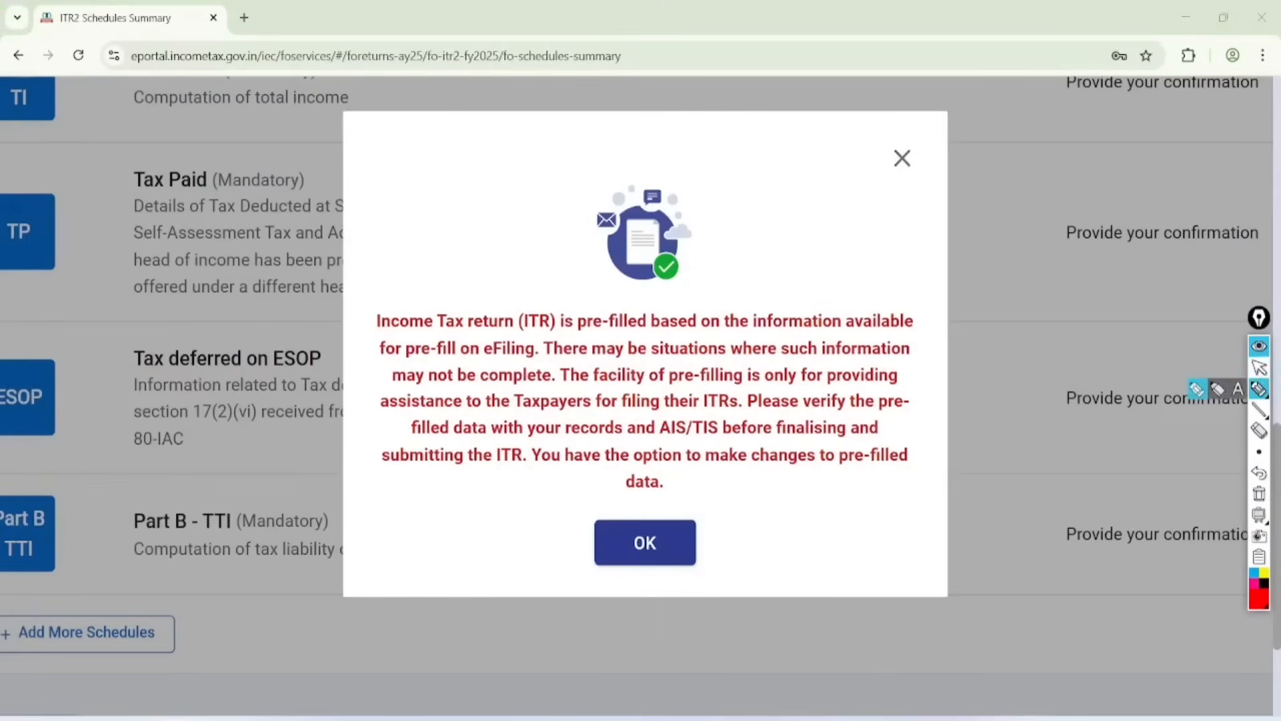
pyautogui.click(578, 219)
pyautogui.moveTo(371, 162); pyautogui.dragTo(399, 172)
pyautogui.moveTo(375, 183); pyautogui.dragTo(407, 163)
pyautogui.moveTo(411, 116); pyautogui.dragTo(422, 159)
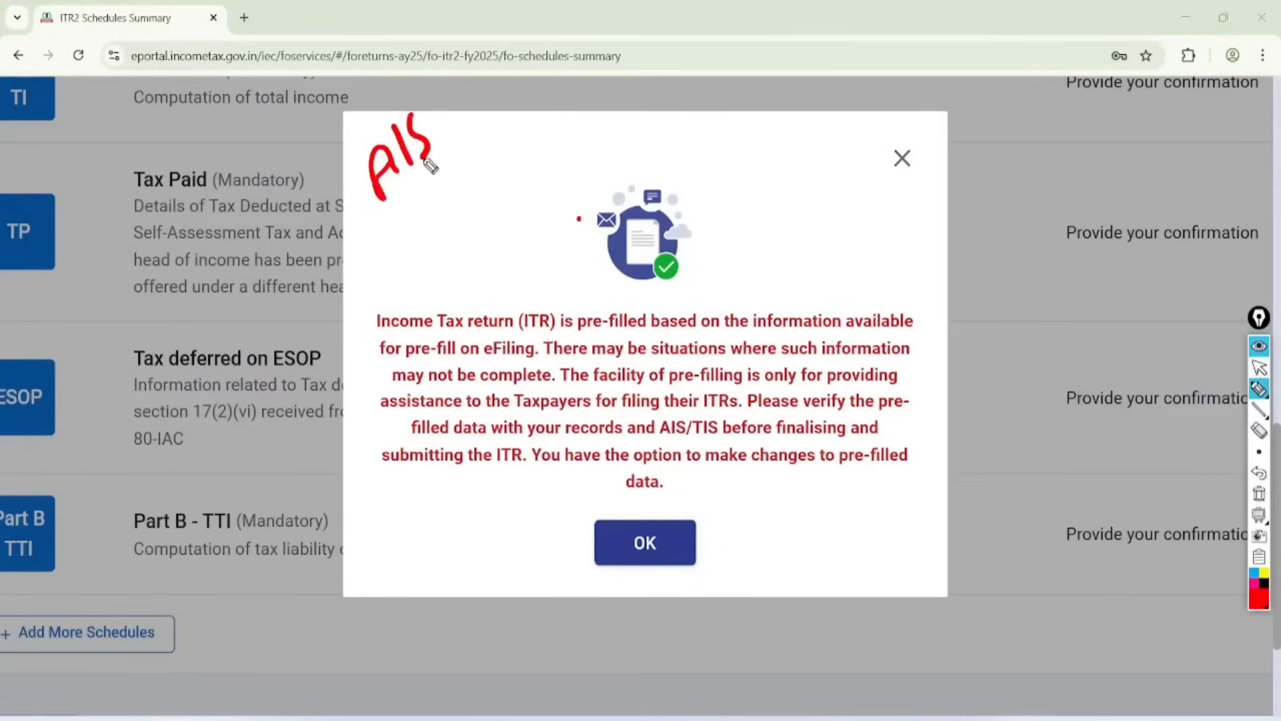
pyautogui.moveTo(388, 212); pyautogui.dragTo(415, 177)
pyautogui.moveTo(402, 194); pyautogui.dragTo(434, 243)
pyautogui.moveTo(443, 154); pyautogui.dragTo(429, 220)
pyautogui.moveTo(462, 179); pyautogui.dragTo(440, 212)
pyautogui.moveTo(428, 230)
pyautogui.mouseDown()
pyautogui.moveTo(461, 269)
pyautogui.moveTo(492, 205)
pyautogui.moveTo(501, 240)
pyautogui.mouseUp()
pyautogui.moveTo(480, 227); pyautogui.dragTo(506, 230)
pyautogui.moveTo(535, 230)
pyautogui.mouseDown()
pyautogui.moveTo(482, 288)
pyautogui.moveTo(500, 301)
pyautogui.mouseUp()
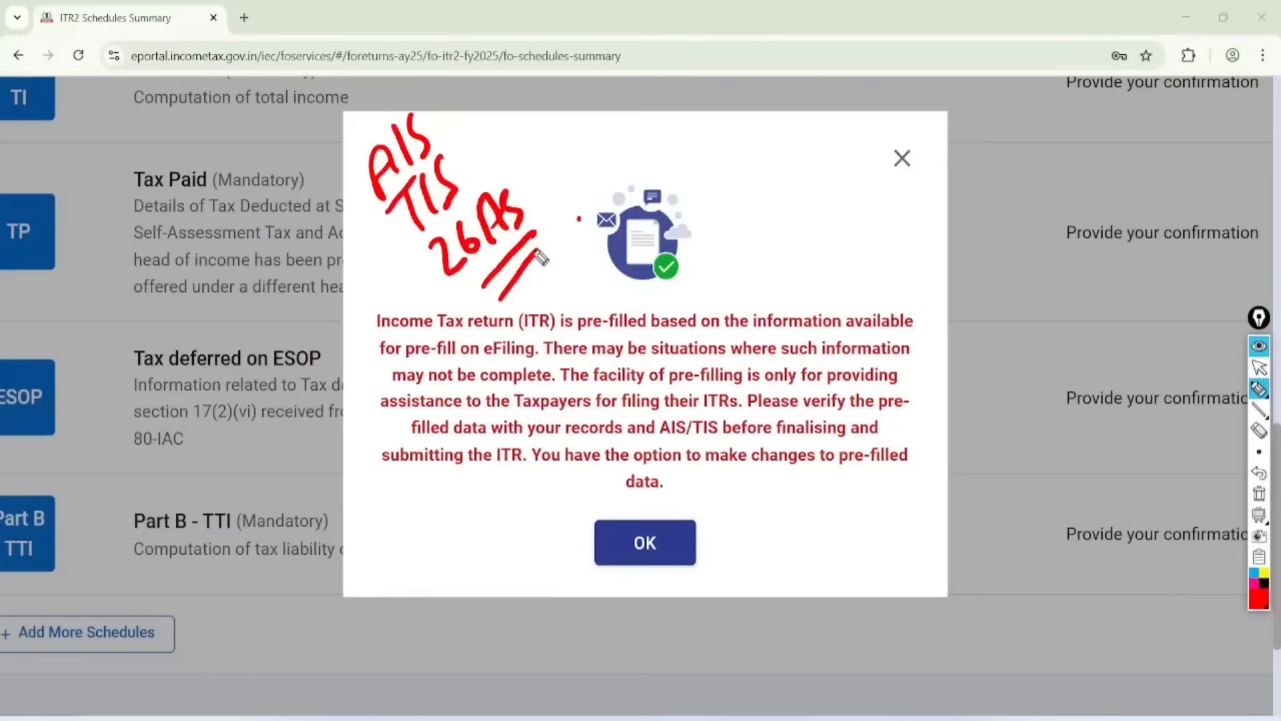
# Step: Handwrite Shares with a double underline on the notice, and underline the first line about the pre-filled return
pyautogui.moveTo(718, 138); pyautogui.dragTo(721, 179)
pyautogui.moveTo(749, 121); pyautogui.dragTo(750, 164)
pyautogui.moveTo(751, 153)
pyautogui.mouseDown()
pyautogui.moveTo(791, 144)
pyautogui.moveTo(827, 80)
pyautogui.mouseUp()
pyautogui.moveTo(753, 181); pyautogui.dragTo(842, 110)
pyautogui.moveTo(764, 197); pyautogui.dragTo(843, 142)
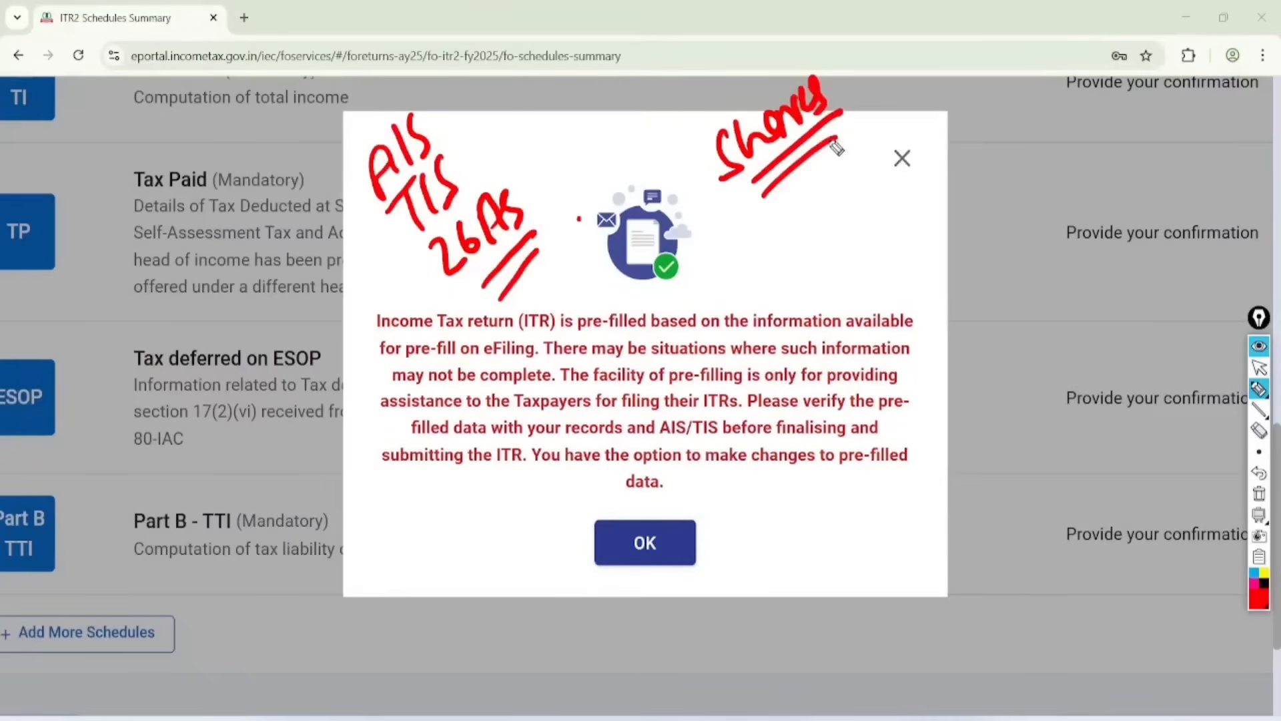
pyautogui.moveTo(355, 330); pyautogui.dragTo(768, 314)
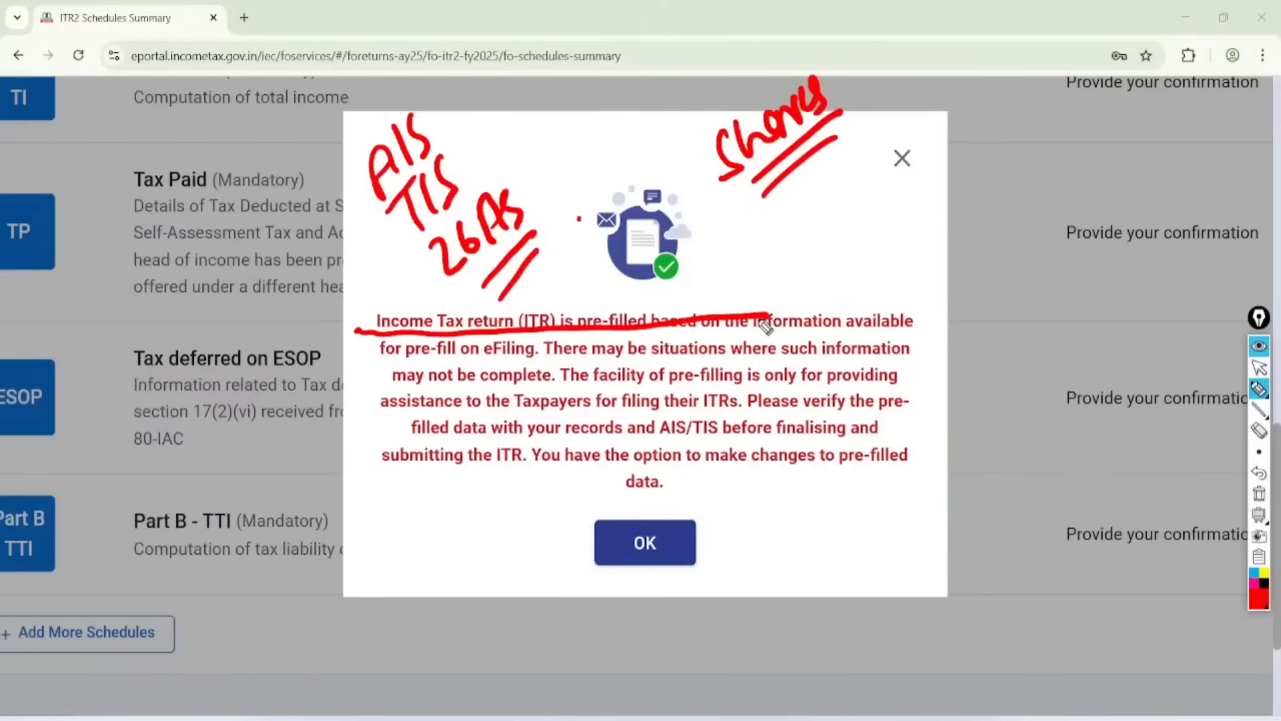
# Step: Underline the remaining lines of the pre-filled data notice in red down to the last sentences, and clear all annotations
pyautogui.moveTo(384, 359); pyautogui.dragTo(723, 354)
pyautogui.moveTo(406, 391); pyautogui.dragTo(613, 387)
pyautogui.moveTo(450, 406); pyautogui.dragTo(608, 403)
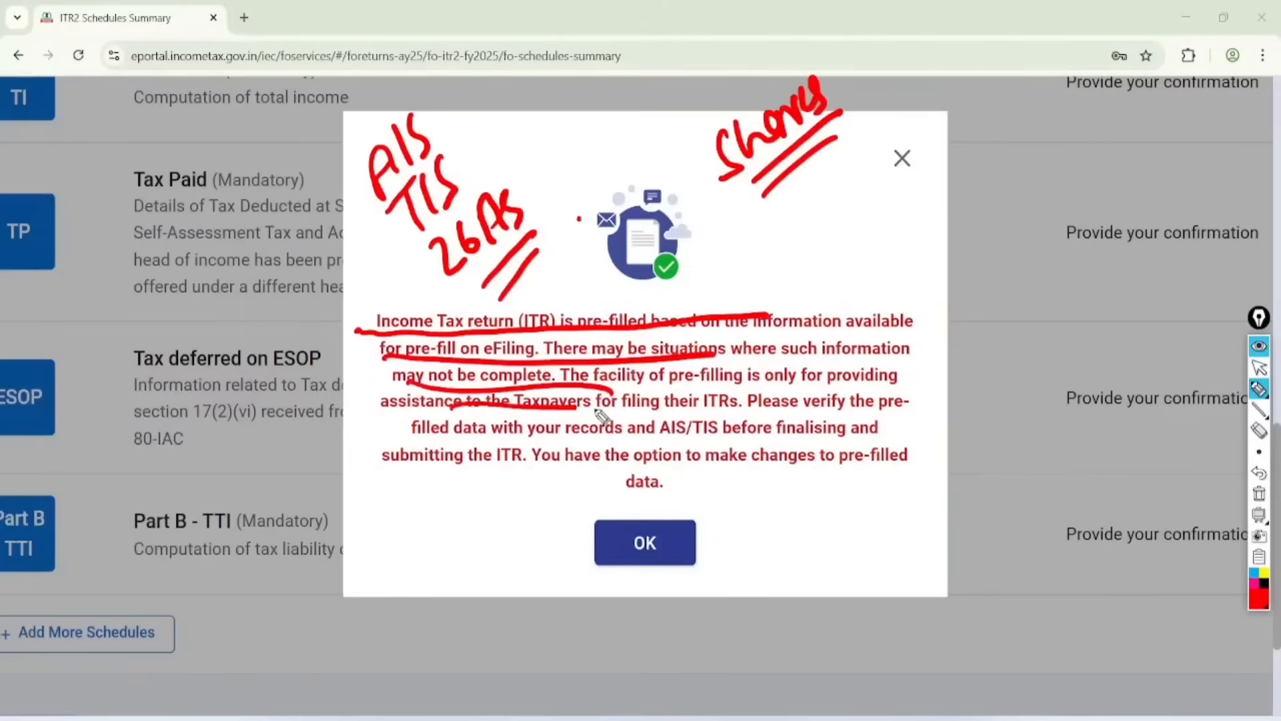
pyautogui.moveTo(485, 437); pyautogui.dragTo(614, 434)
pyautogui.moveTo(517, 488); pyautogui.dragTo(597, 469)
pyautogui.click(1259, 367)
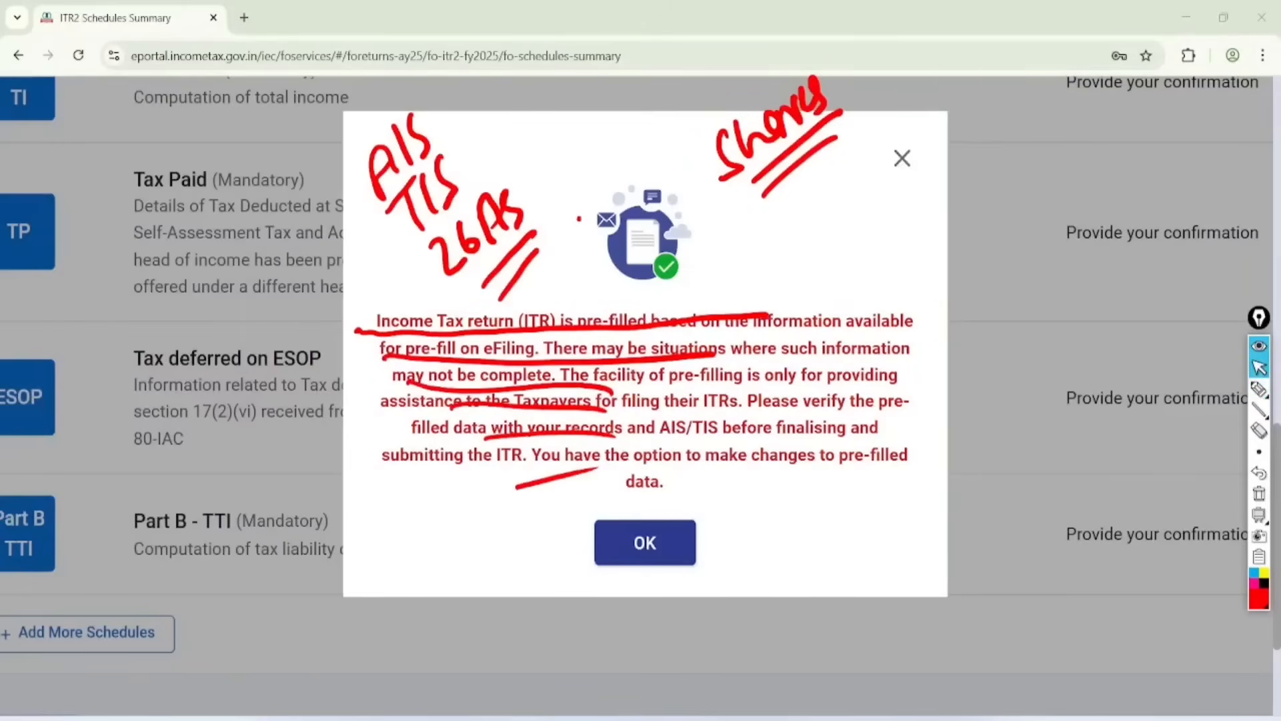
pyautogui.click(1259, 494)
# Step: Acknowledge the pre-filled data notice and open Part A - General Information from the return summary
pyautogui.click(660, 541)
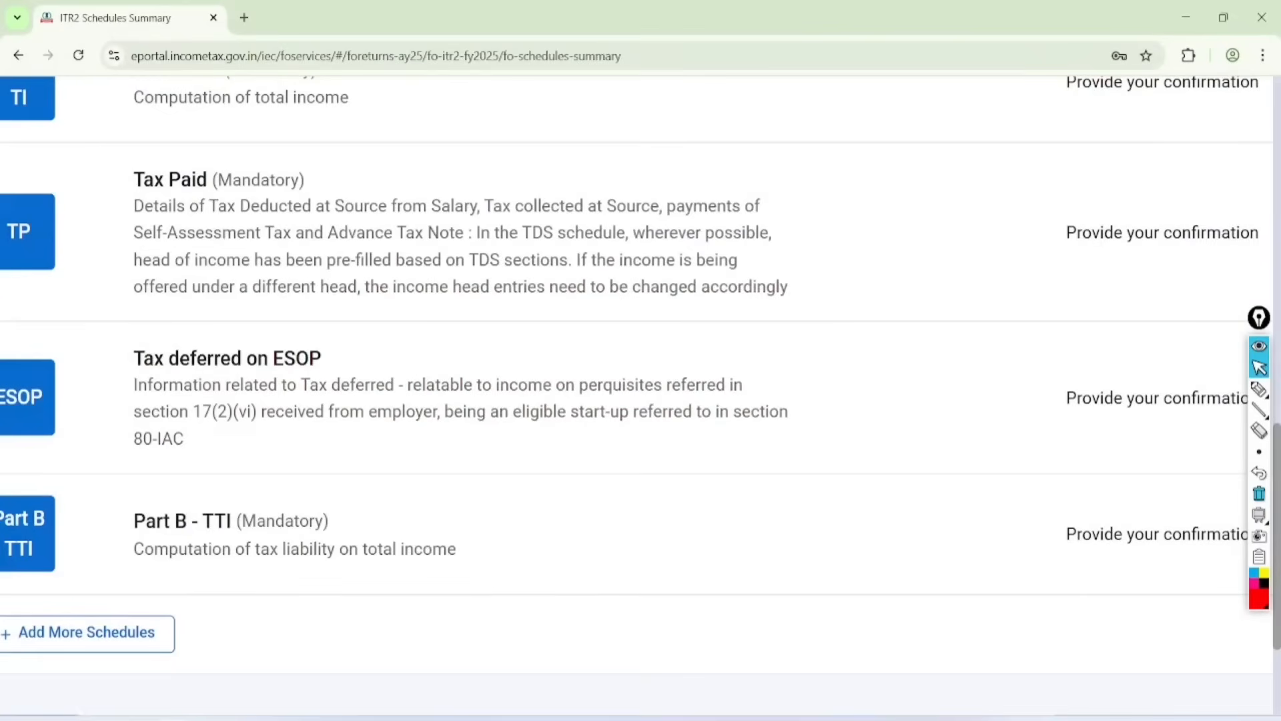
pyautogui.scroll(-4, 641, 493)
pyautogui.scroll(10, 640, 427)
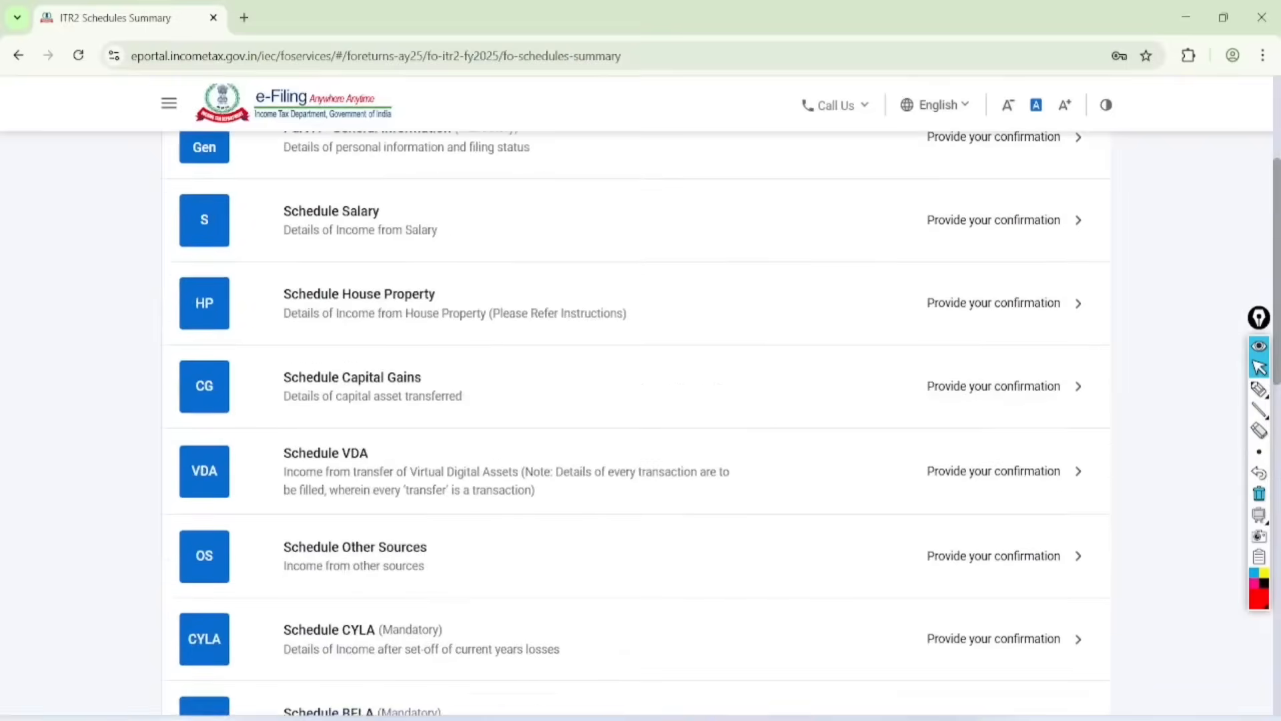
pyautogui.scroll(4, 641, 427)
pyautogui.scroll(3, 901, 601)
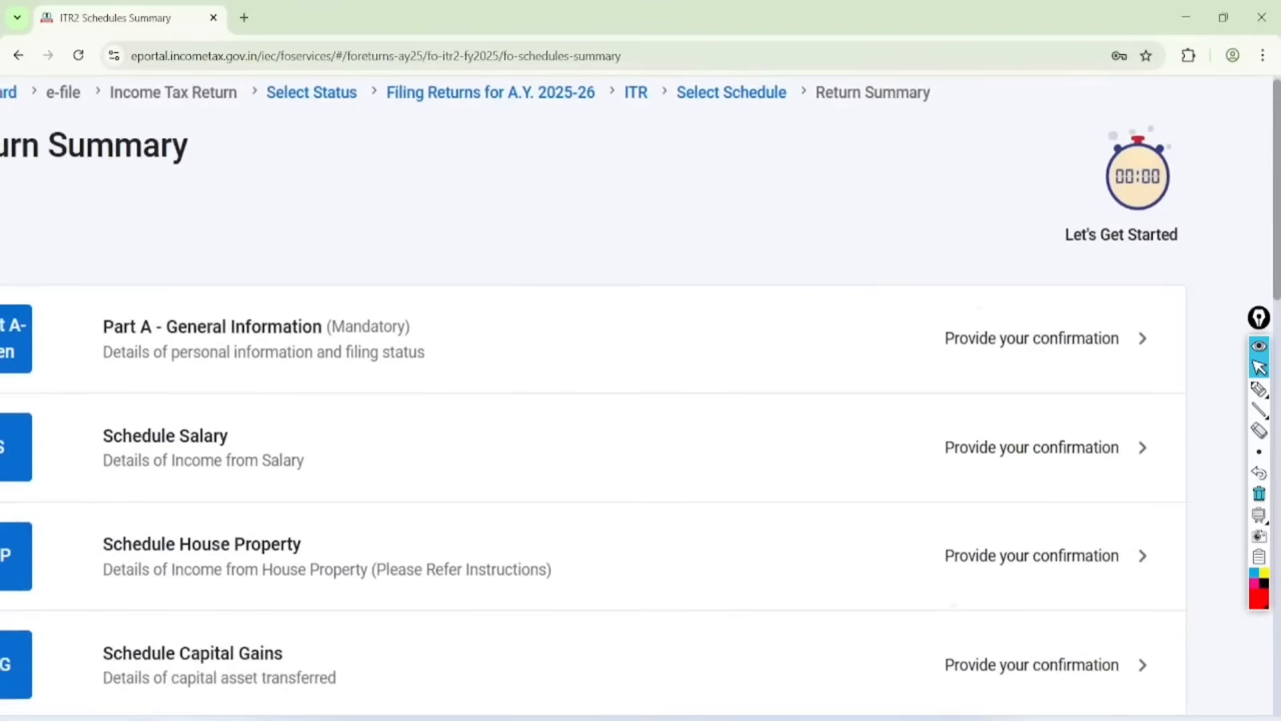
pyautogui.scroll(-2, 1041, 387)
pyautogui.click(1041, 339)
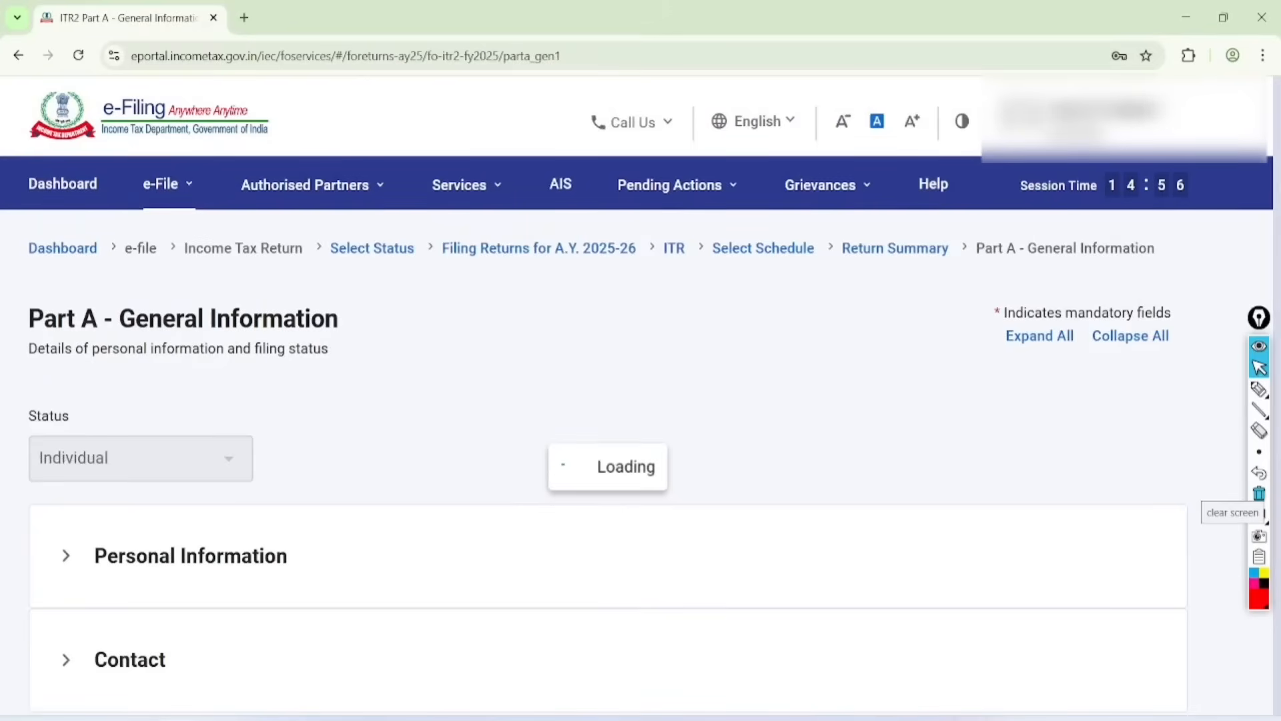
# Step: Expand the Filing Status section of Part A - General Information to show the filing section and tax regime options
pyautogui.scroll(-5, 640, 401)
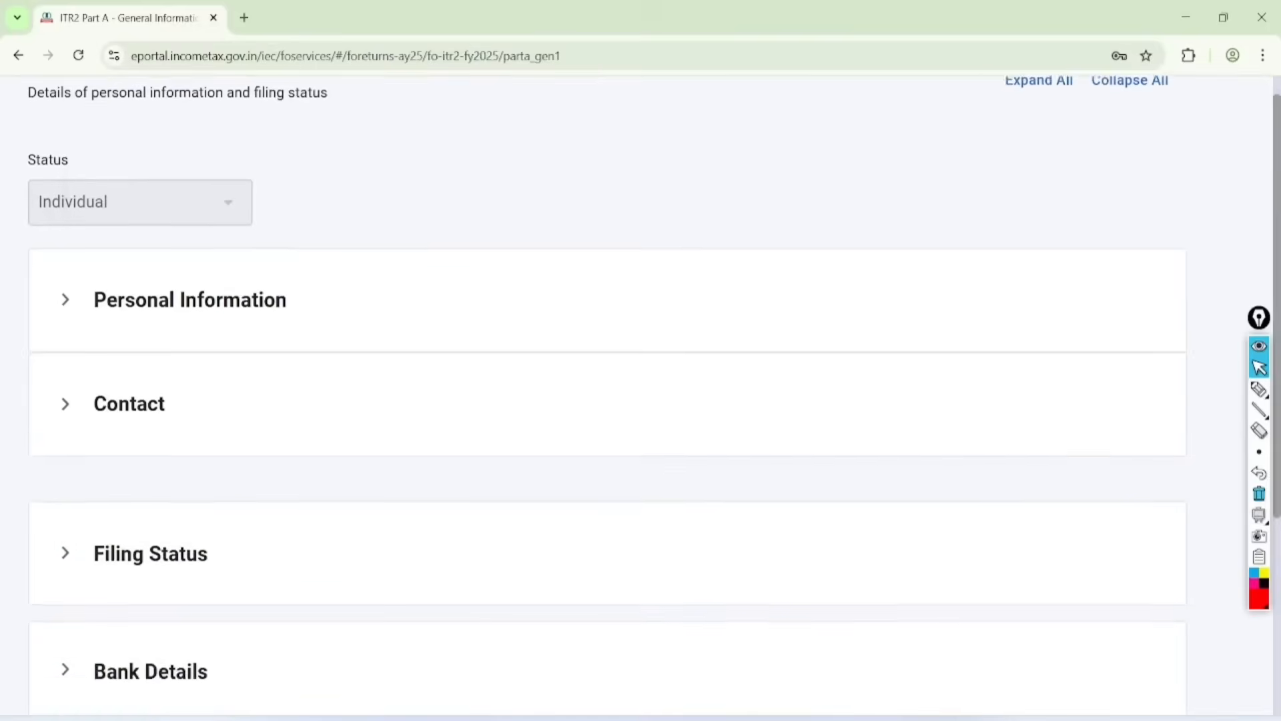
pyautogui.scroll(-2, 640, 400)
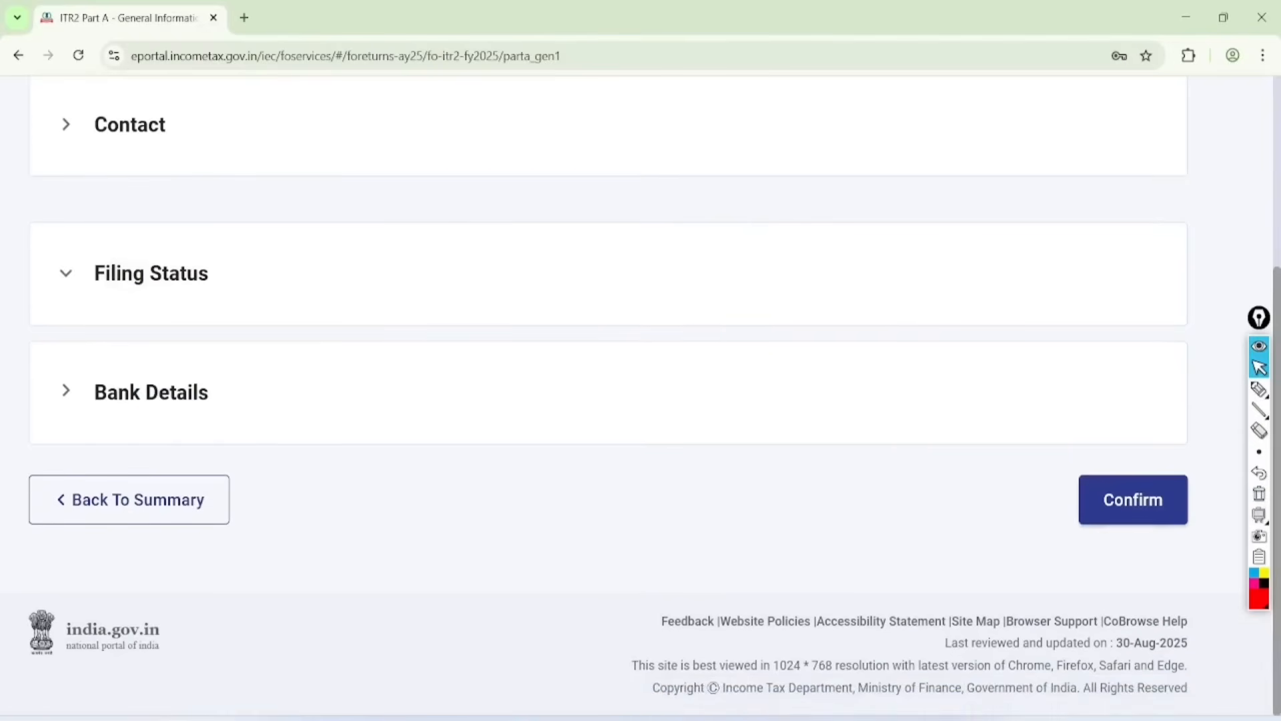
pyautogui.click(151, 273)
pyautogui.scroll(-3, 641, 401)
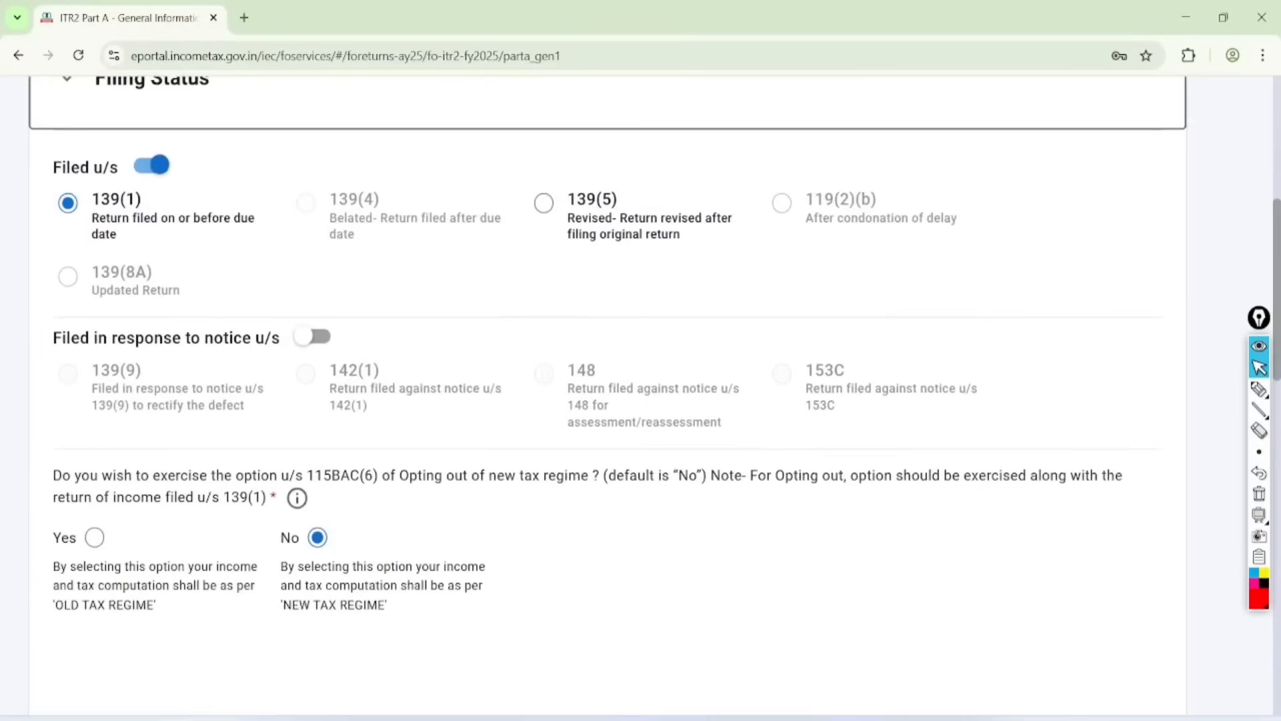
# Step: Circle 139(1), the 115BAC(6) opt-out question and both tax regime names in red, and draw a tick at No
pyautogui.click(1258, 389)
pyautogui.moveTo(127, 105)
pyautogui.mouseDown()
pyautogui.moveTo(170, 249)
pyautogui.moveTo(47, 247)
pyautogui.moveTo(30, 180)
pyautogui.moveTo(98, 142)
pyautogui.mouseUp()
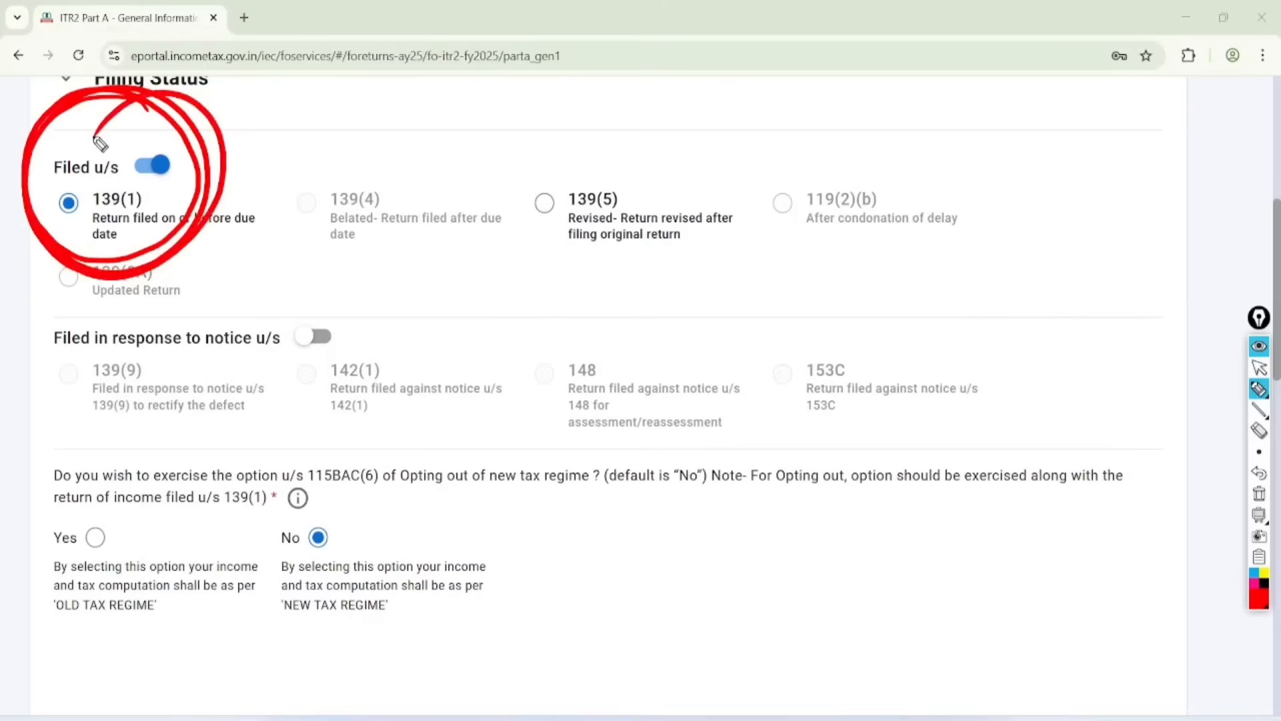
pyautogui.moveTo(319, 491)
pyautogui.mouseDown()
pyautogui.moveTo(567, 495)
pyautogui.moveTo(618, 430)
pyautogui.moveTo(317, 451)
pyautogui.moveTo(319, 495)
pyautogui.mouseUp()
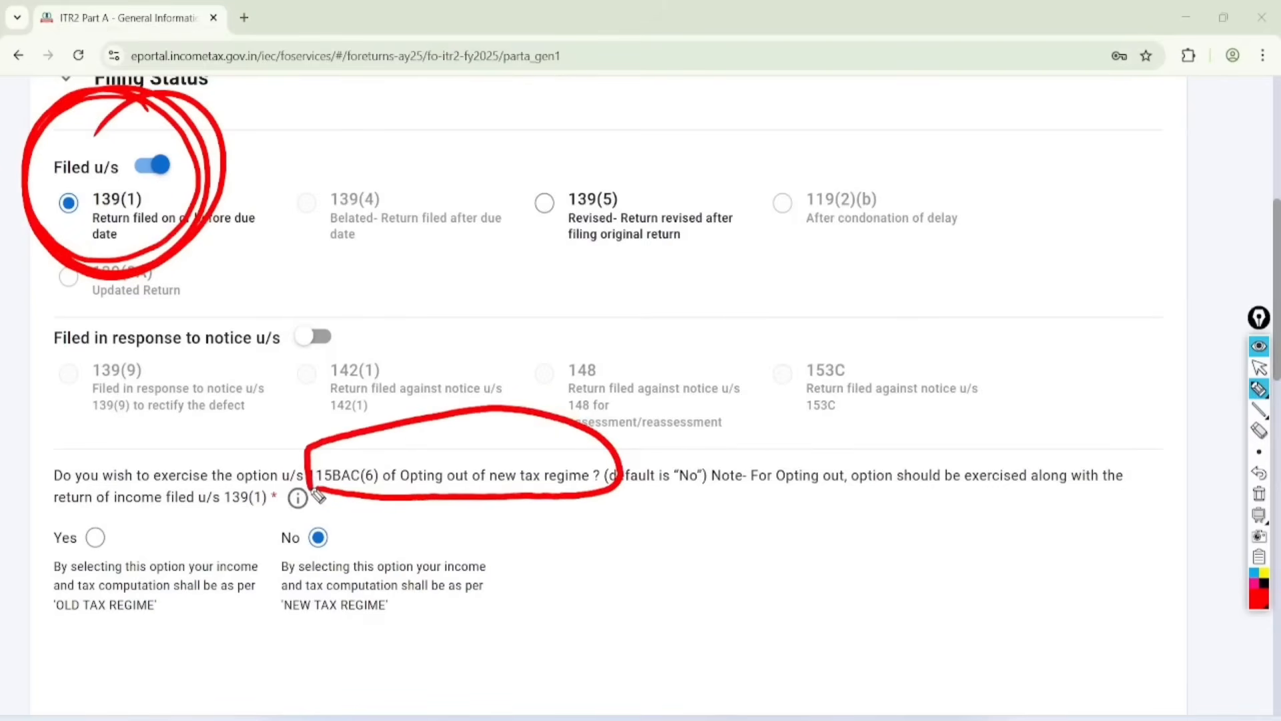
pyautogui.moveTo(291, 630)
pyautogui.mouseDown()
pyautogui.moveTo(395, 632)
pyautogui.moveTo(330, 571)
pyautogui.moveTo(294, 632)
pyautogui.mouseUp()
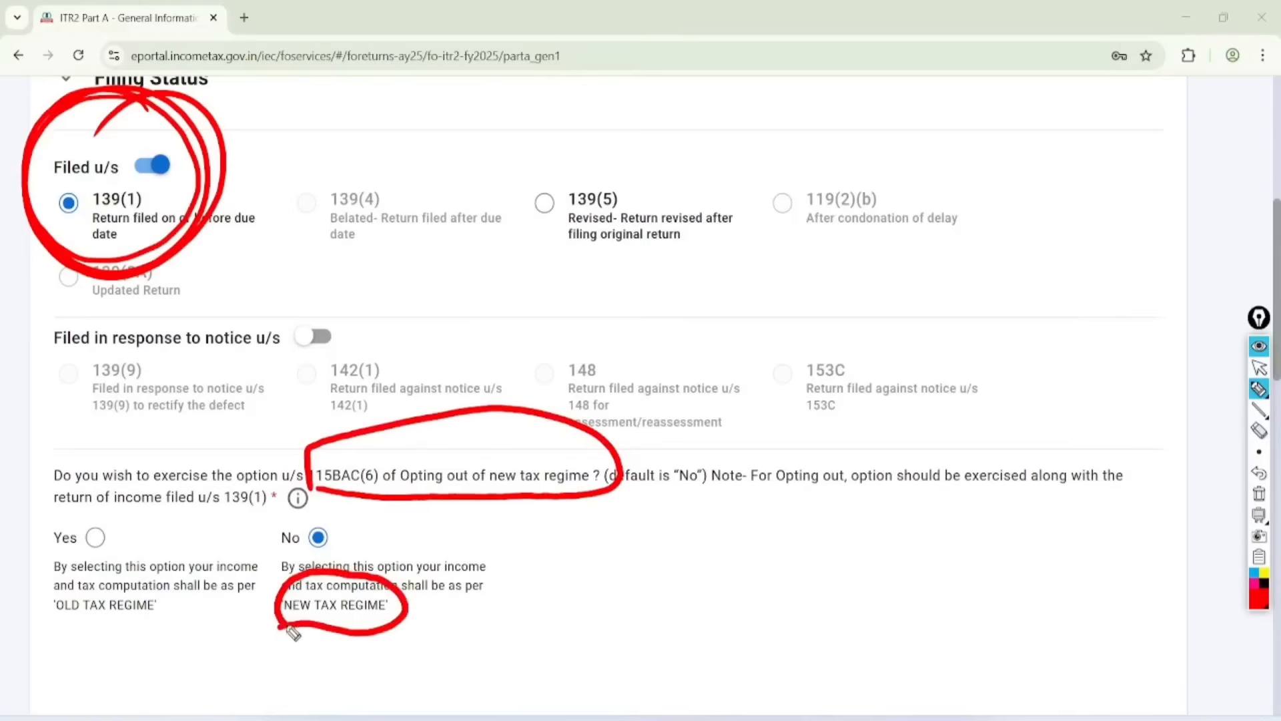
pyautogui.moveTo(328, 530); pyautogui.dragTo(453, 460)
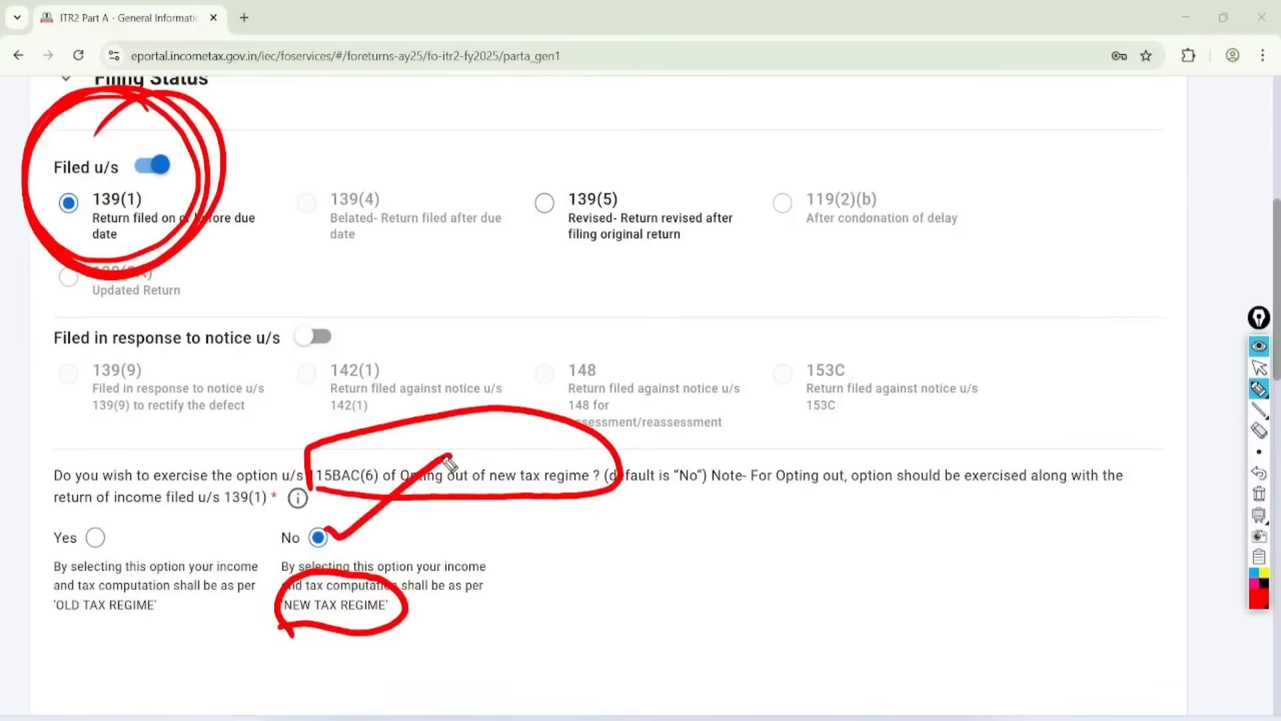
pyautogui.moveTo(58, 630)
pyautogui.mouseDown()
pyautogui.moveTo(134, 647)
pyautogui.moveTo(75, 568)
pyautogui.moveTo(94, 638)
pyautogui.mouseUp()
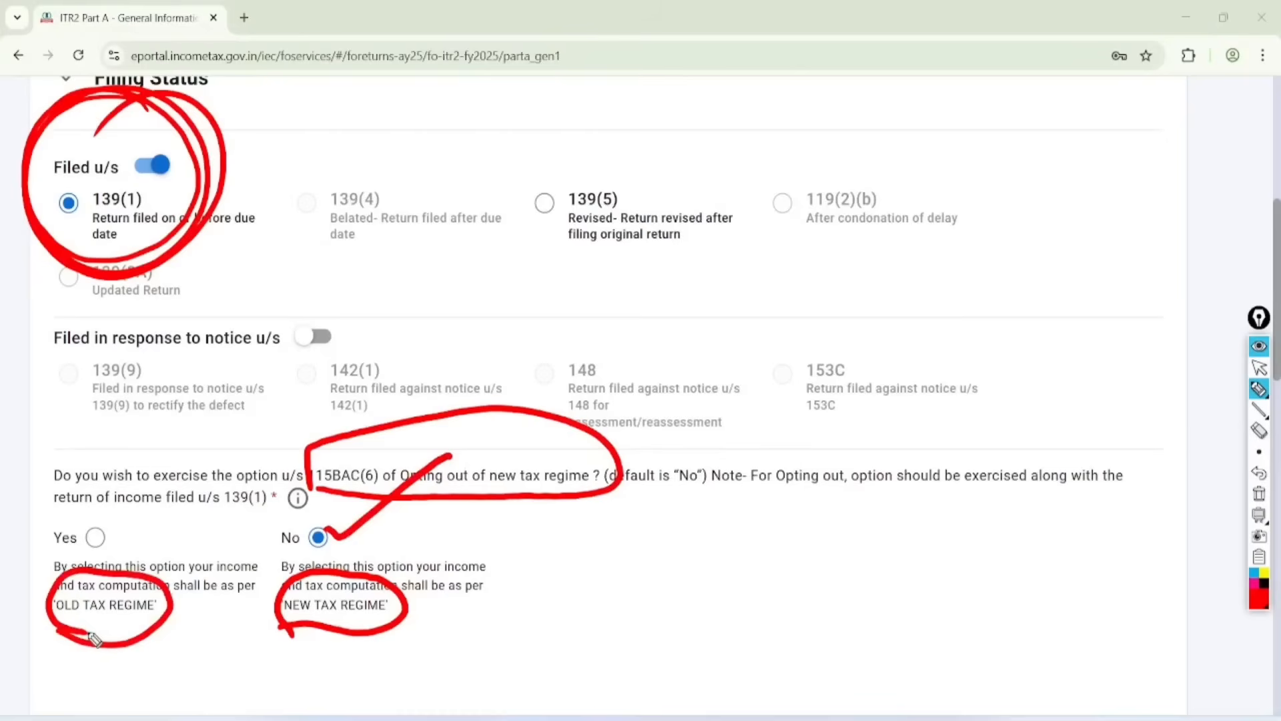
# Step: Handwrite ₹12500 with a double underline, draw a tick at Yes for the old tax regime, and clear all annotations
pyautogui.moveTo(324, 124)
pyautogui.mouseDown()
pyautogui.moveTo(333, 160)
pyautogui.moveTo(387, 120)
pyautogui.moveTo(410, 80)
pyautogui.moveTo(437, 87)
pyautogui.moveTo(481, 40)
pyautogui.moveTo(544, 67)
pyautogui.mouseUp()
pyautogui.moveTo(94, 538); pyautogui.dragTo(184, 405)
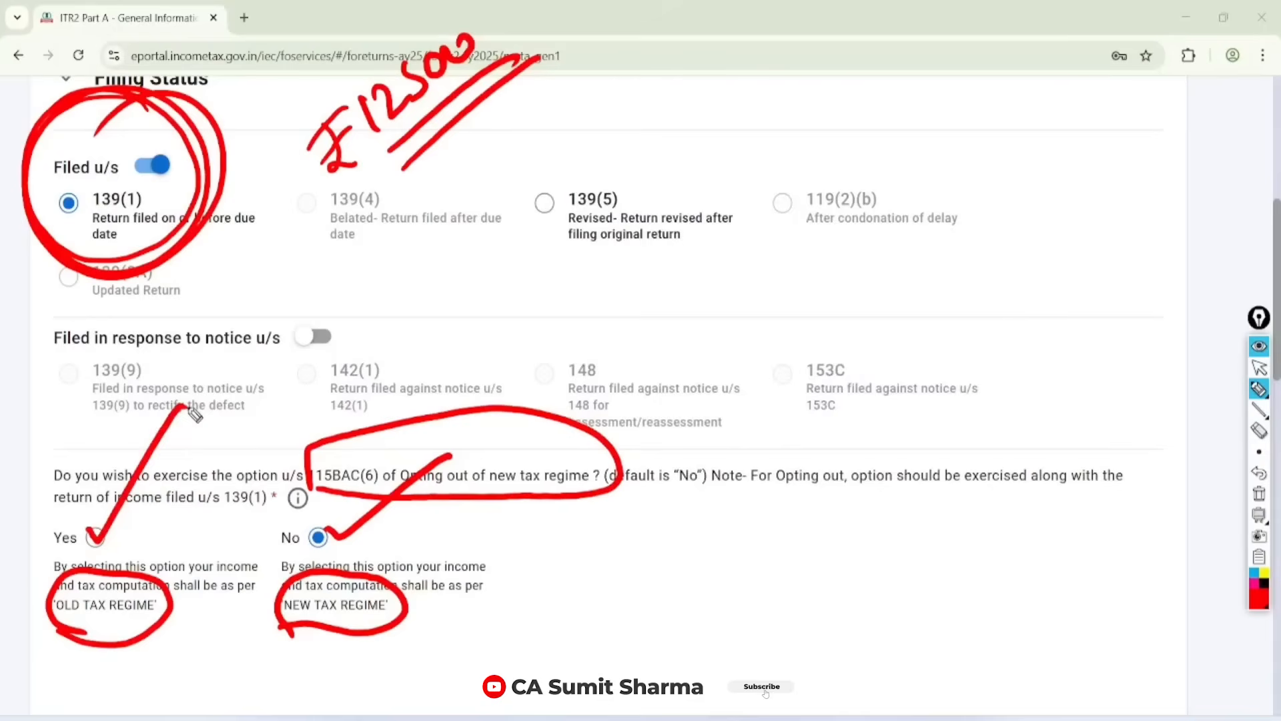
pyautogui.press('Escape')
pyautogui.click(1259, 493)
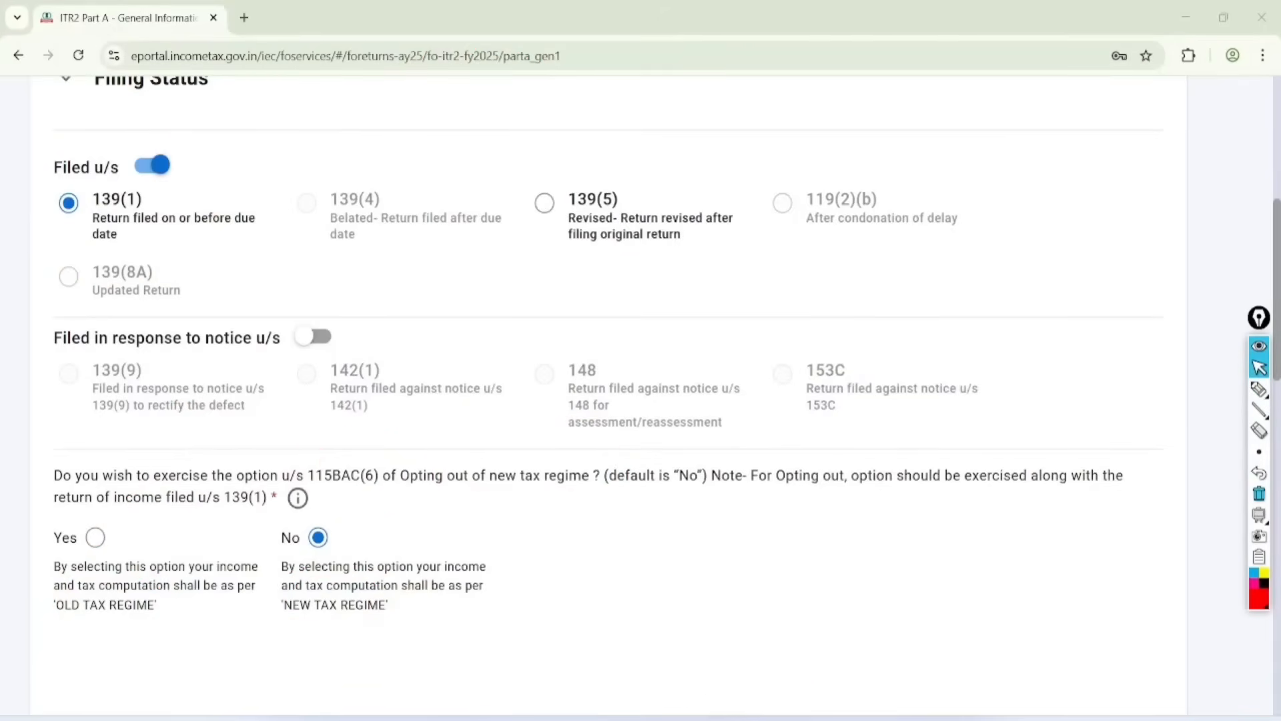
# Step: Set the residential status to Resident with the condition of being in India for 182 days or more, section 6(1)(a)
pyautogui.scroll(-9, 641, 394)
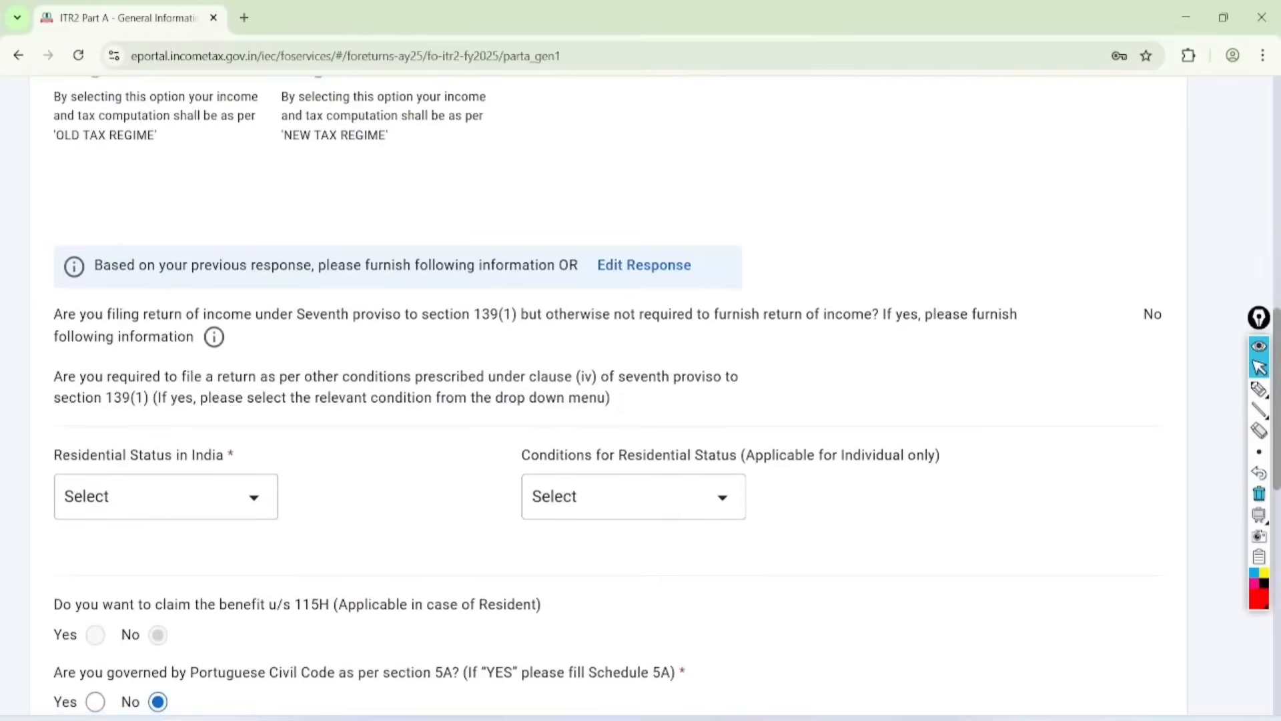
pyautogui.click(167, 366)
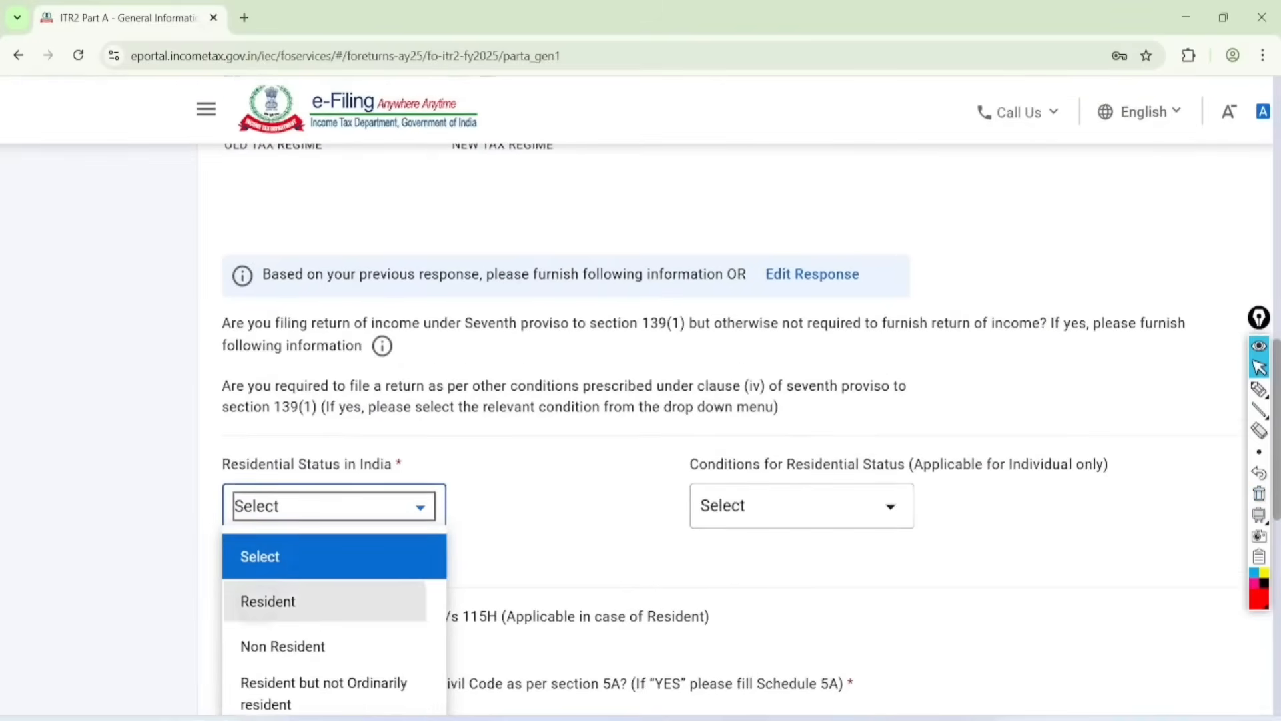
pyautogui.click(267, 600)
pyautogui.click(854, 366)
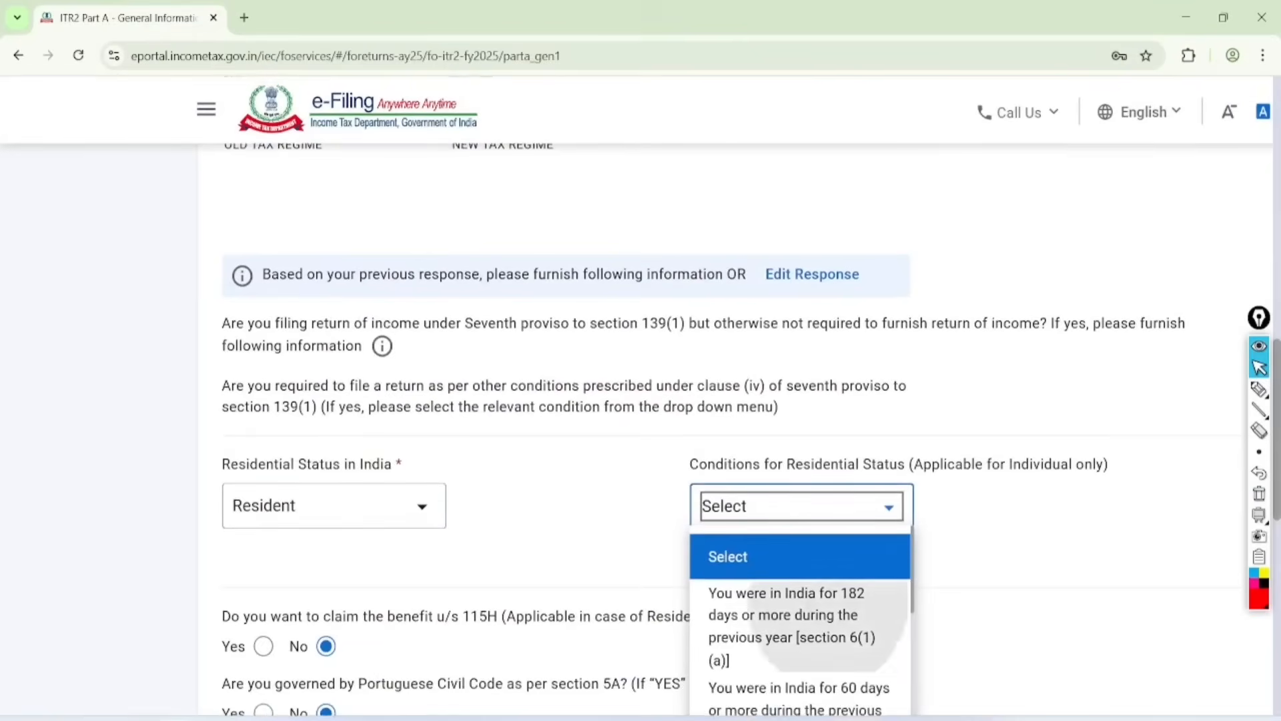
pyautogui.click(800, 617)
# Step: Answer No to being an FPI, being a company director and holding unlisted equity shares during the previous year
pyautogui.scroll(-5, 800, 401)
pyautogui.scroll(-1, 641, 393)
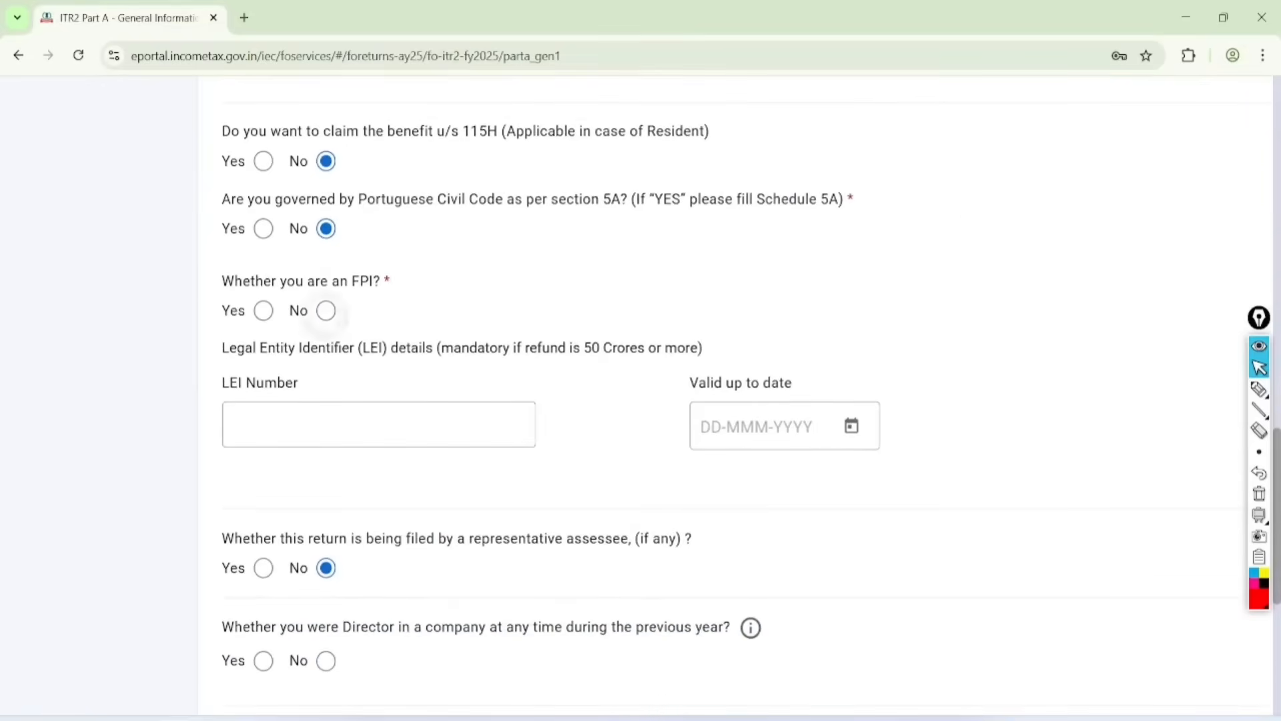
pyautogui.scroll(-4, 640, 401)
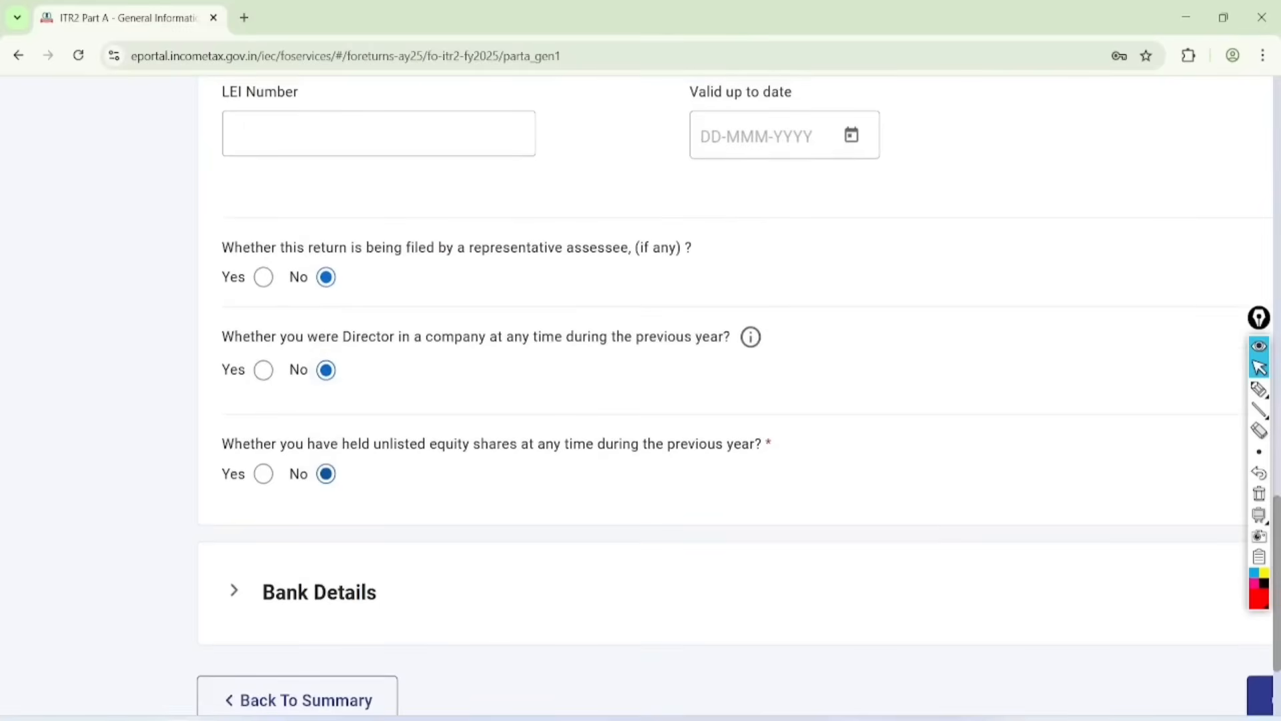
pyautogui.scroll(-2, 640, 401)
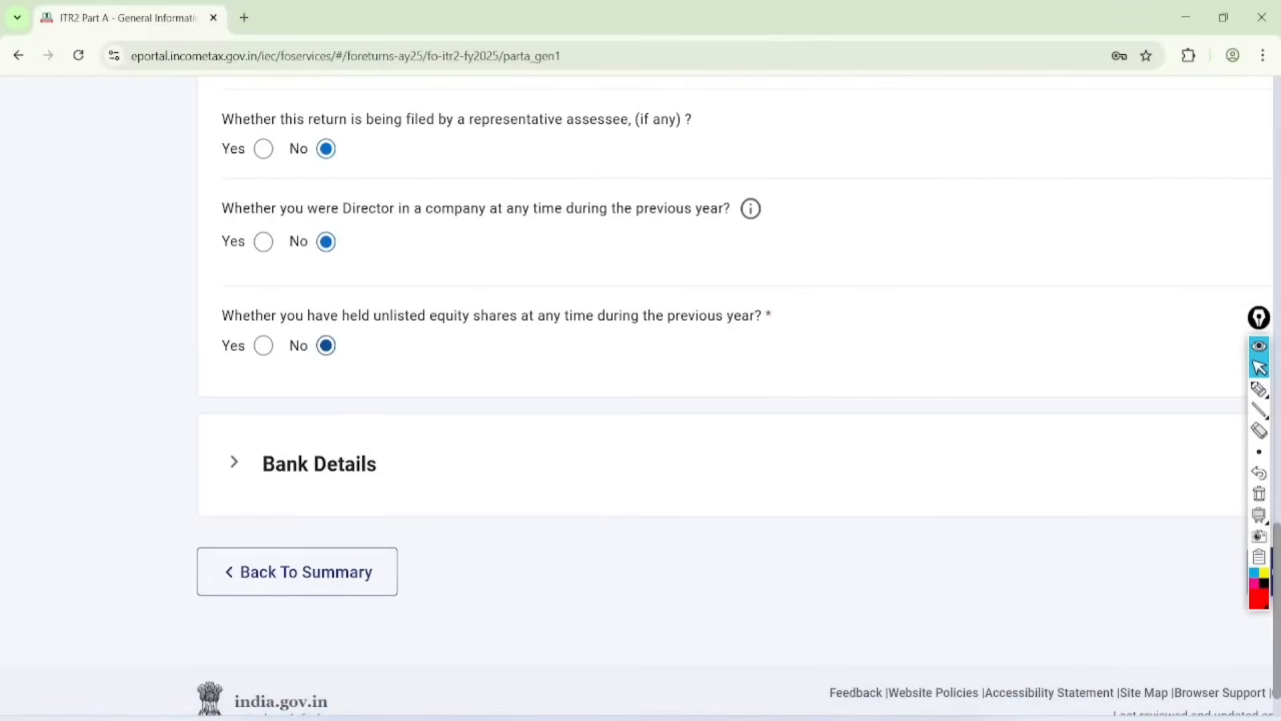
# Step: Expand the Bank Details section and bring the bank account nominated for refund into view
pyautogui.scroll(-1, 640, 400)
pyautogui.click(318, 393)
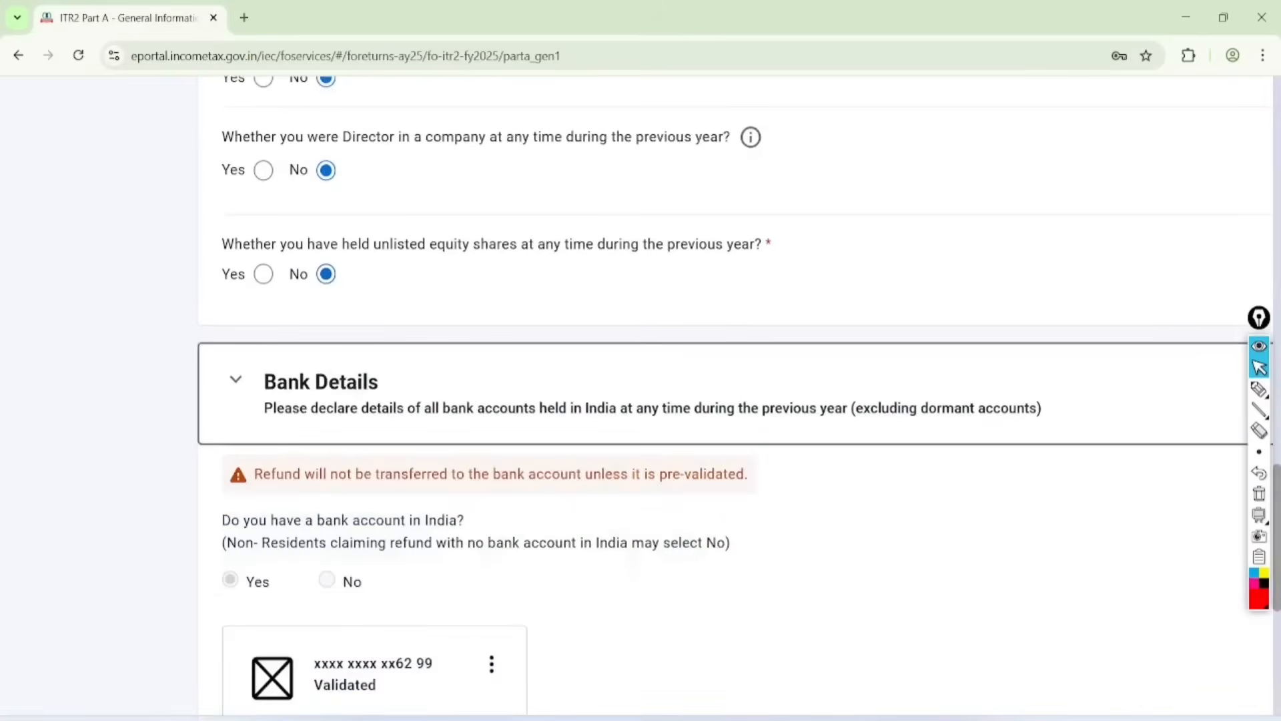
pyautogui.scroll(-5, 641, 400)
# Step: Circle Add Another, the Nominated for Refund switch and the validated bank account in red, and clear the annotations
pyautogui.click(1259, 389)
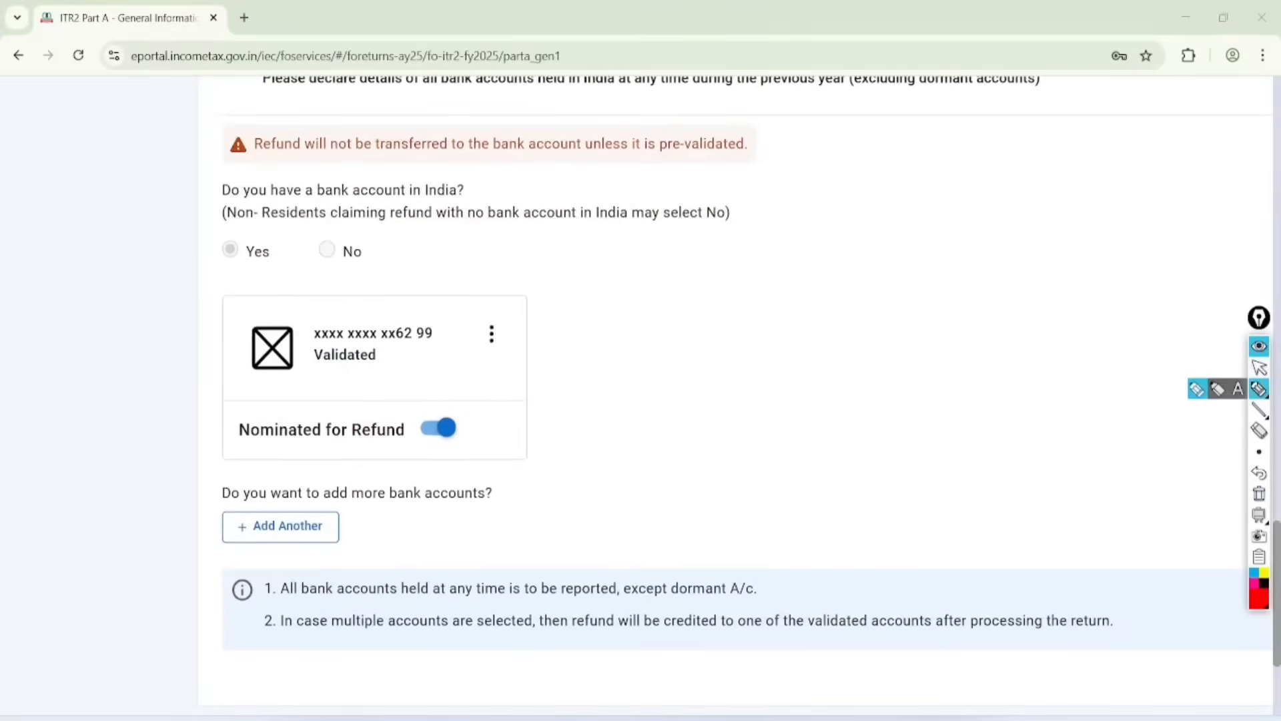
pyautogui.moveTo(304, 494)
pyautogui.mouseDown()
pyautogui.moveTo(214, 539)
pyautogui.moveTo(230, 527)
pyautogui.mouseUp()
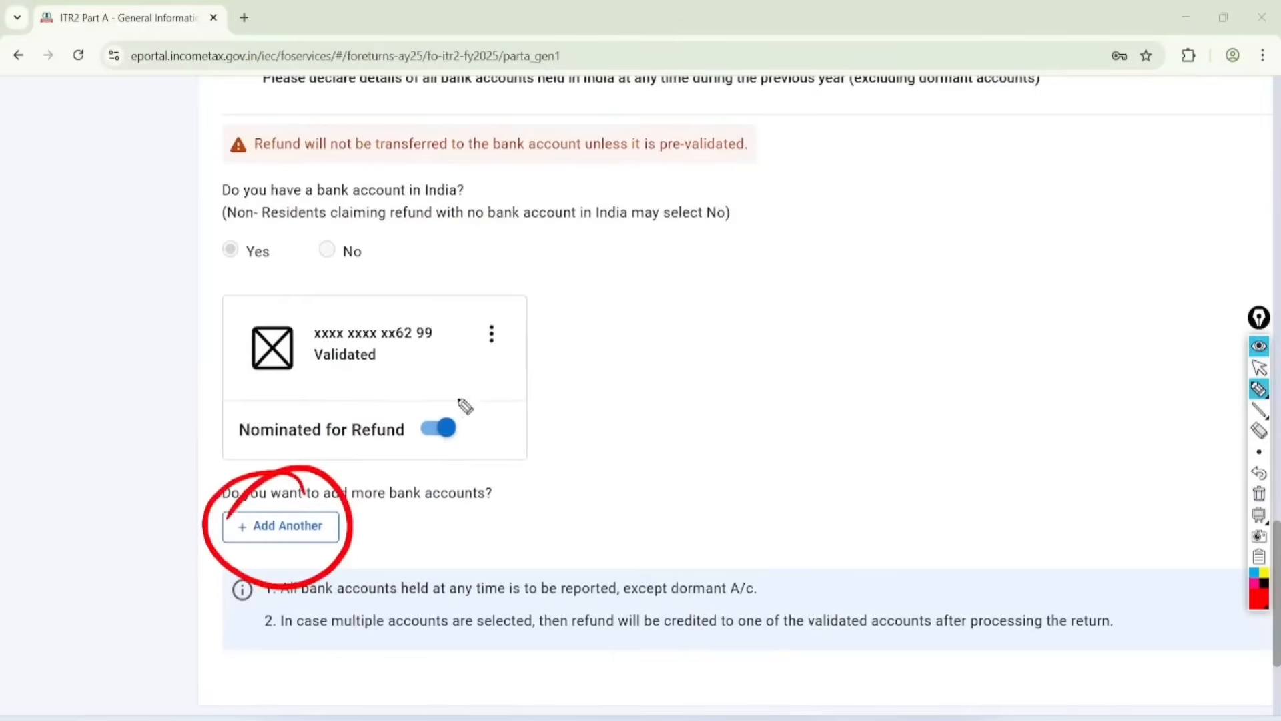
pyautogui.moveTo(465, 405)
pyautogui.mouseDown()
pyautogui.moveTo(437, 475)
pyautogui.moveTo(397, 404)
pyautogui.mouseUp()
pyautogui.moveTo(361, 308)
pyautogui.mouseDown()
pyautogui.moveTo(319, 397)
pyautogui.moveTo(302, 337)
pyautogui.mouseUp()
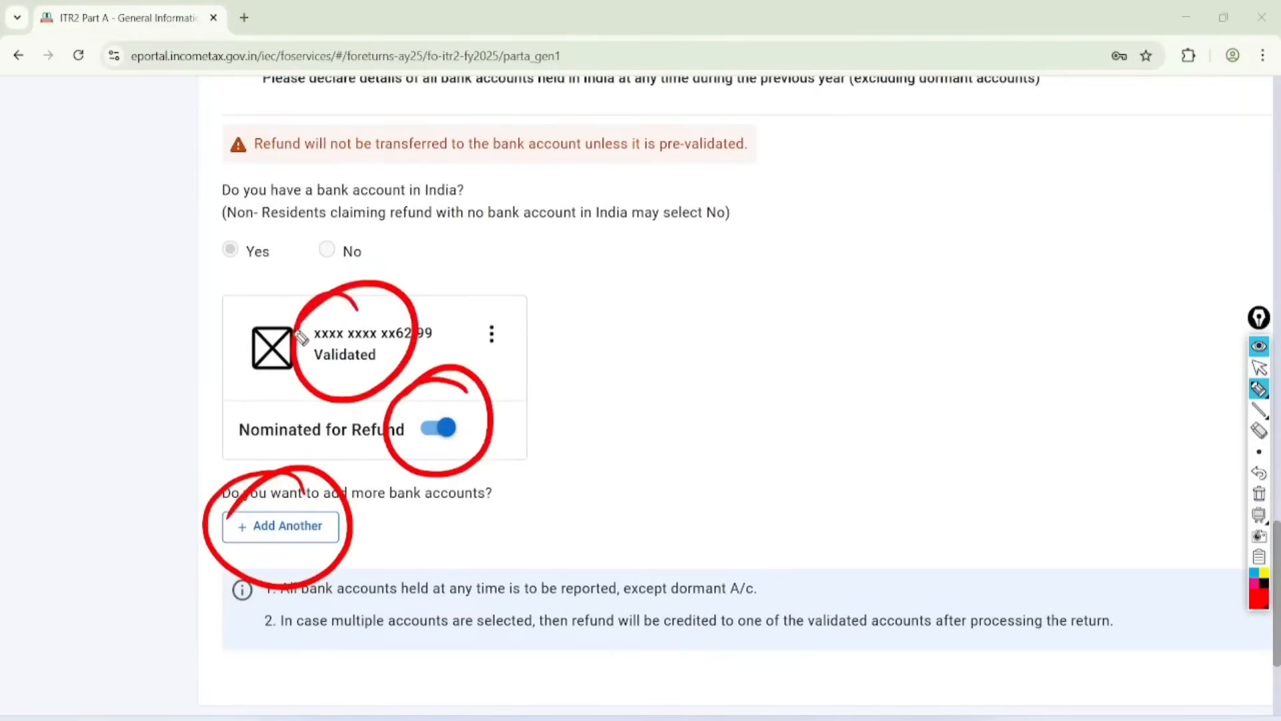
pyautogui.click(1259, 368)
pyautogui.click(1259, 494)
# Step: Confirm Part A - General Information and return to the schedules summary
pyautogui.scroll(-4, 734, 400)
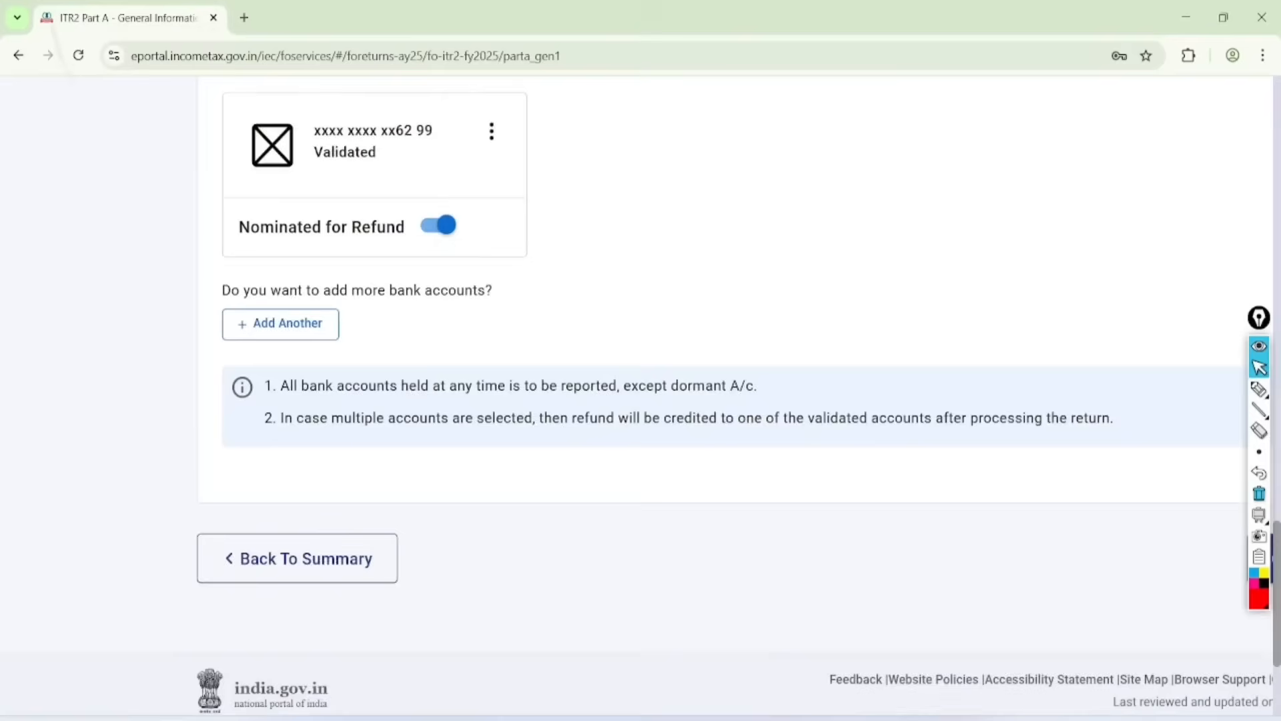
pyautogui.scroll(-2, 734, 400)
pyautogui.click(1139, 527)
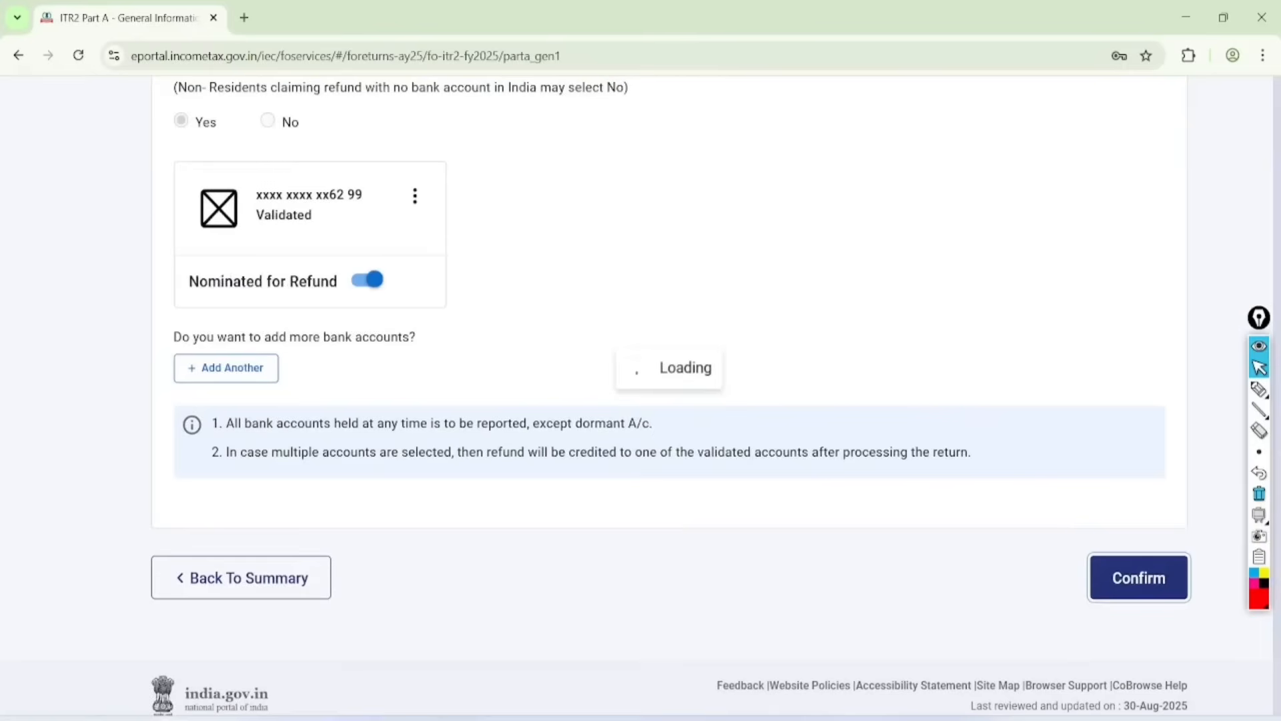
# Step: Circle Part A - General Information, its Confirmed mark and Schedule Salary in red, and clear the annotations
pyautogui.click(1259, 389)
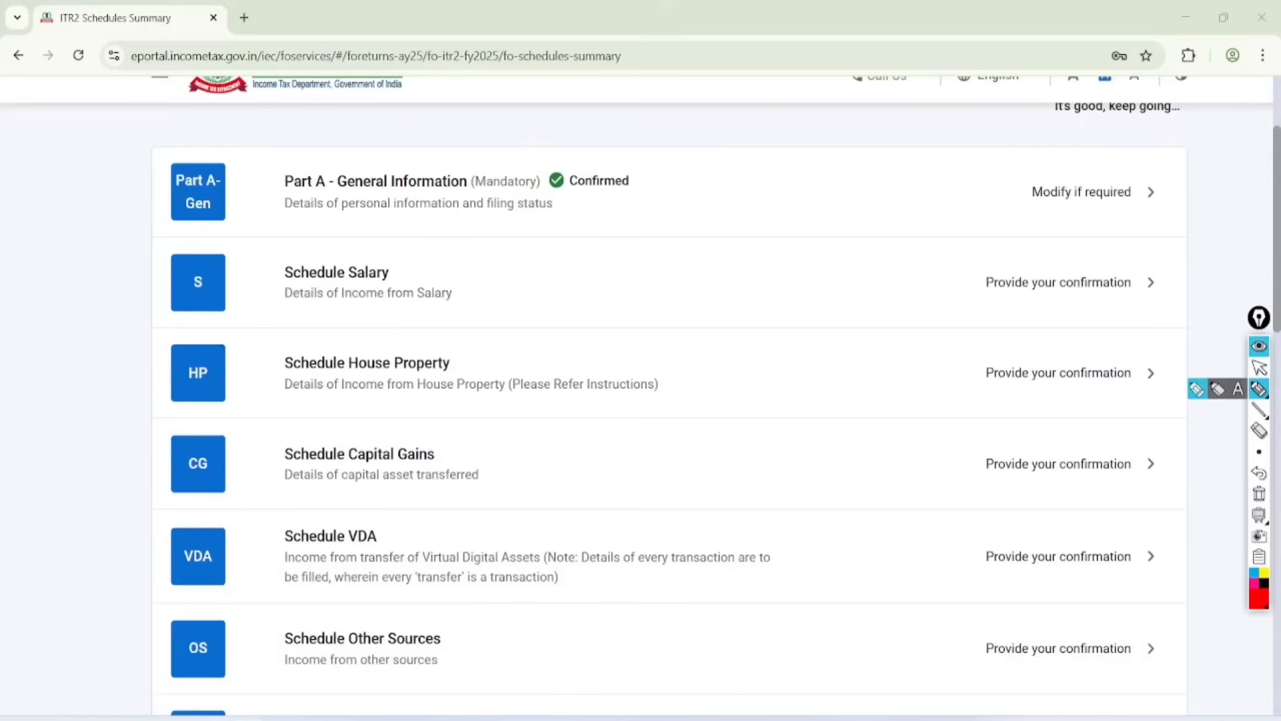
pyautogui.moveTo(410, 125)
pyautogui.mouseDown()
pyautogui.moveTo(299, 132)
pyautogui.moveTo(364, 227)
pyautogui.moveTo(394, 150)
pyautogui.mouseUp()
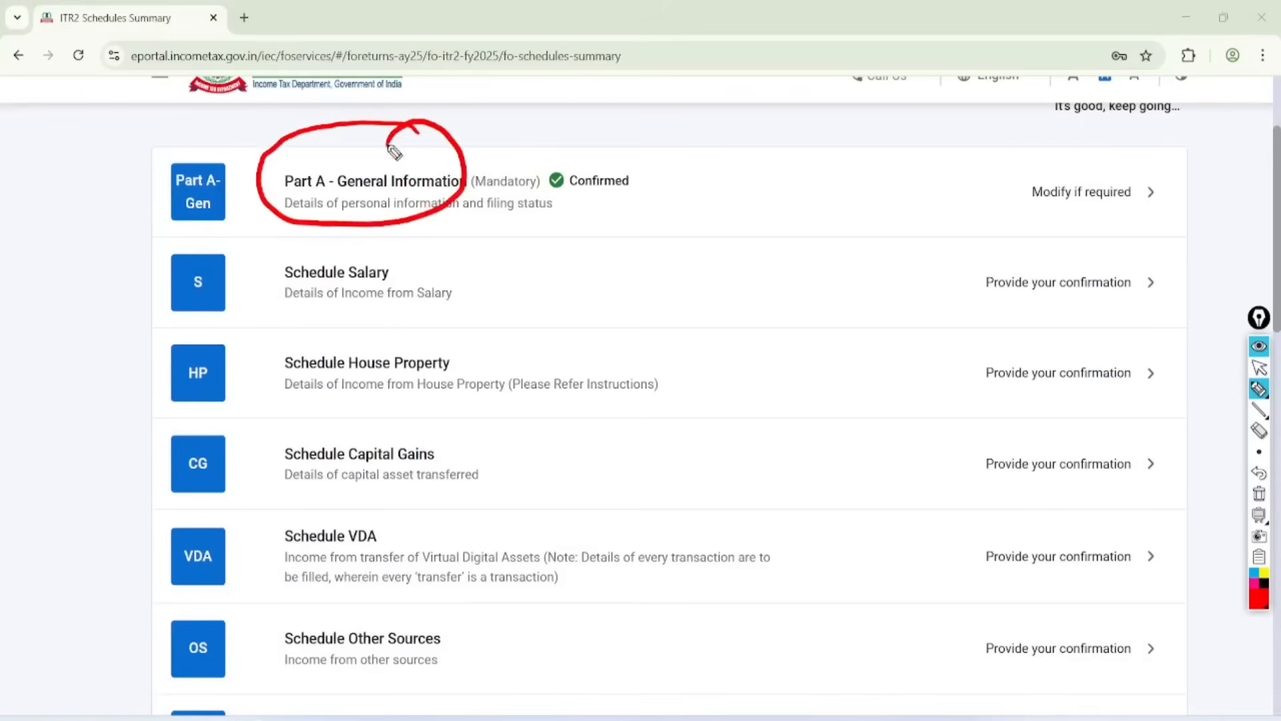
pyautogui.moveTo(617, 135)
pyautogui.mouseDown()
pyautogui.moveTo(660, 178)
pyautogui.moveTo(568, 142)
pyautogui.mouseUp()
pyautogui.moveTo(378, 233)
pyautogui.mouseDown()
pyautogui.moveTo(309, 323)
pyautogui.moveTo(358, 241)
pyautogui.mouseUp()
pyautogui.click(1259, 367)
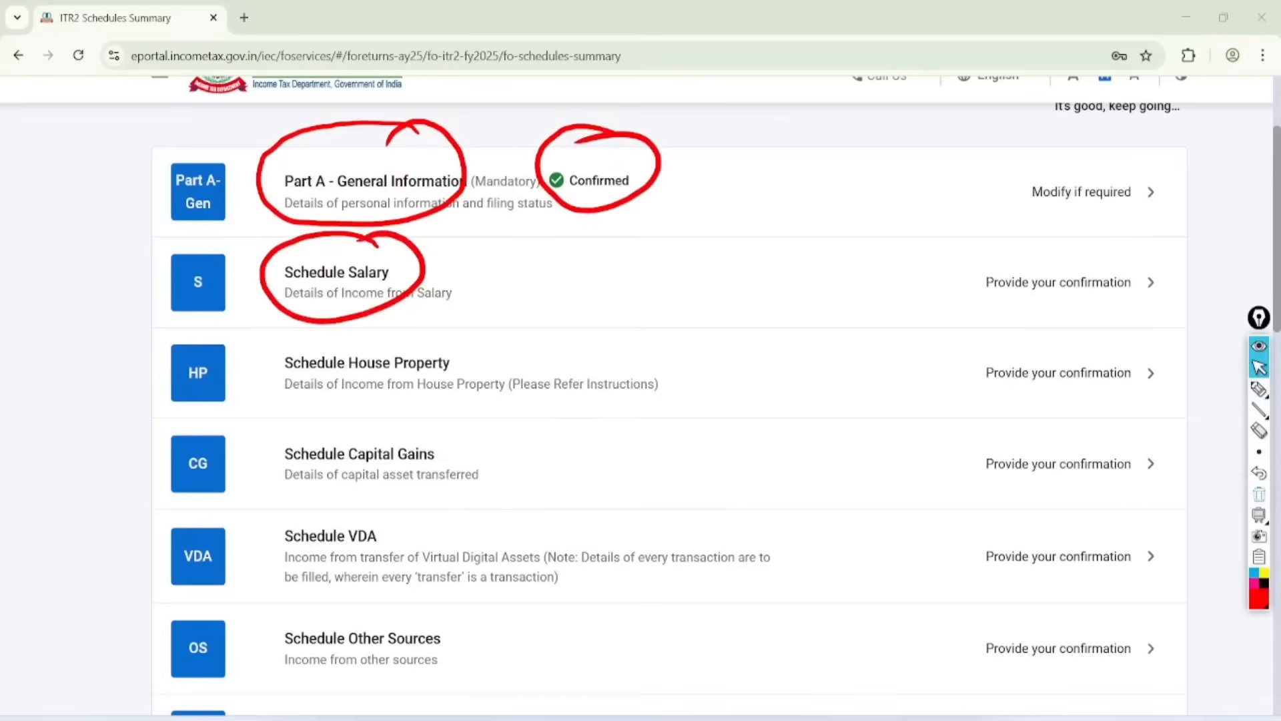
pyautogui.click(1259, 493)
# Step: Open Schedule Salary from the summary and circle the Gross Salary section in red
pyautogui.click(1068, 282)
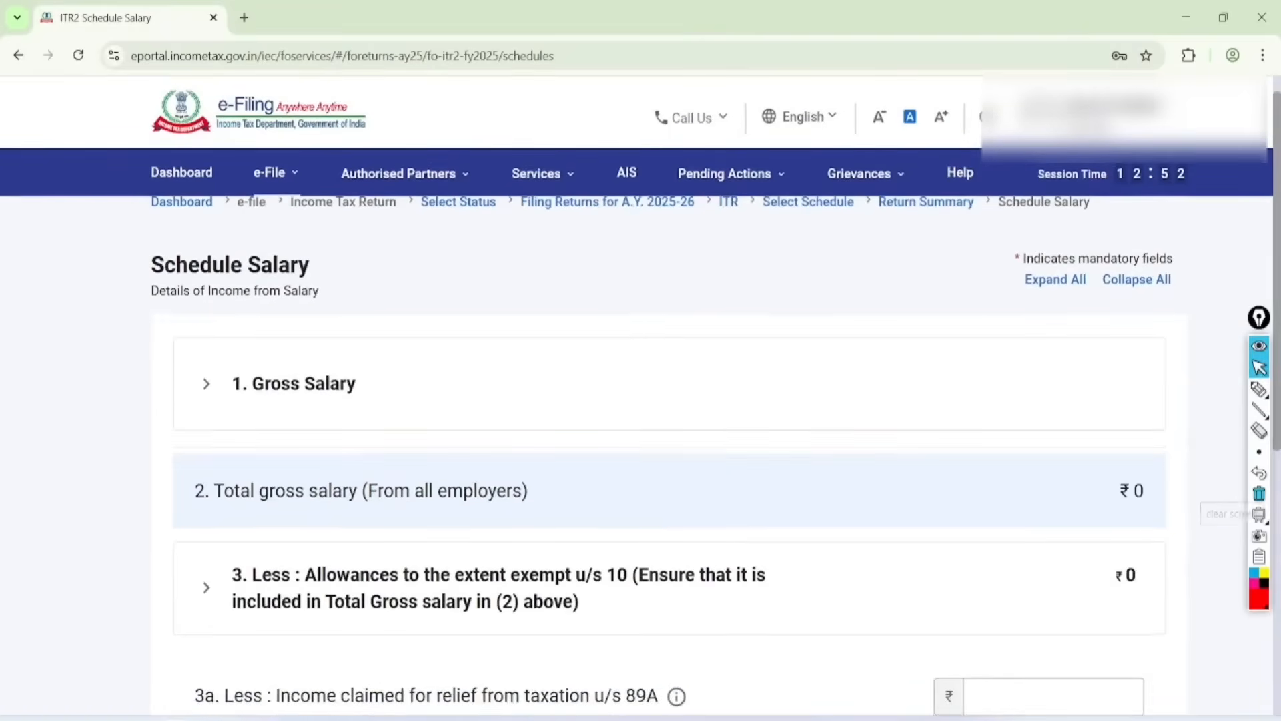
pyautogui.click(1258, 393)
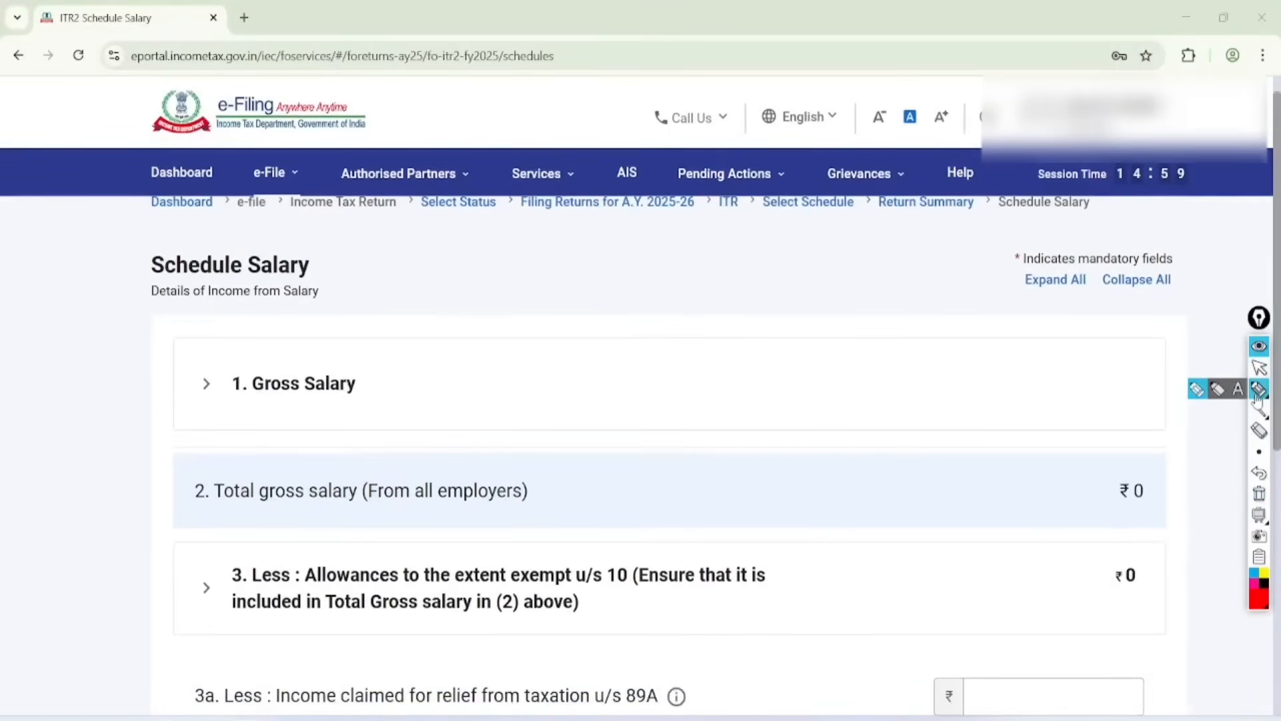
pyautogui.moveTo(367, 291)
pyautogui.mouseDown()
pyautogui.moveTo(294, 277)
pyautogui.moveTo(306, 454)
pyautogui.moveTo(254, 294)
pyautogui.mouseUp()
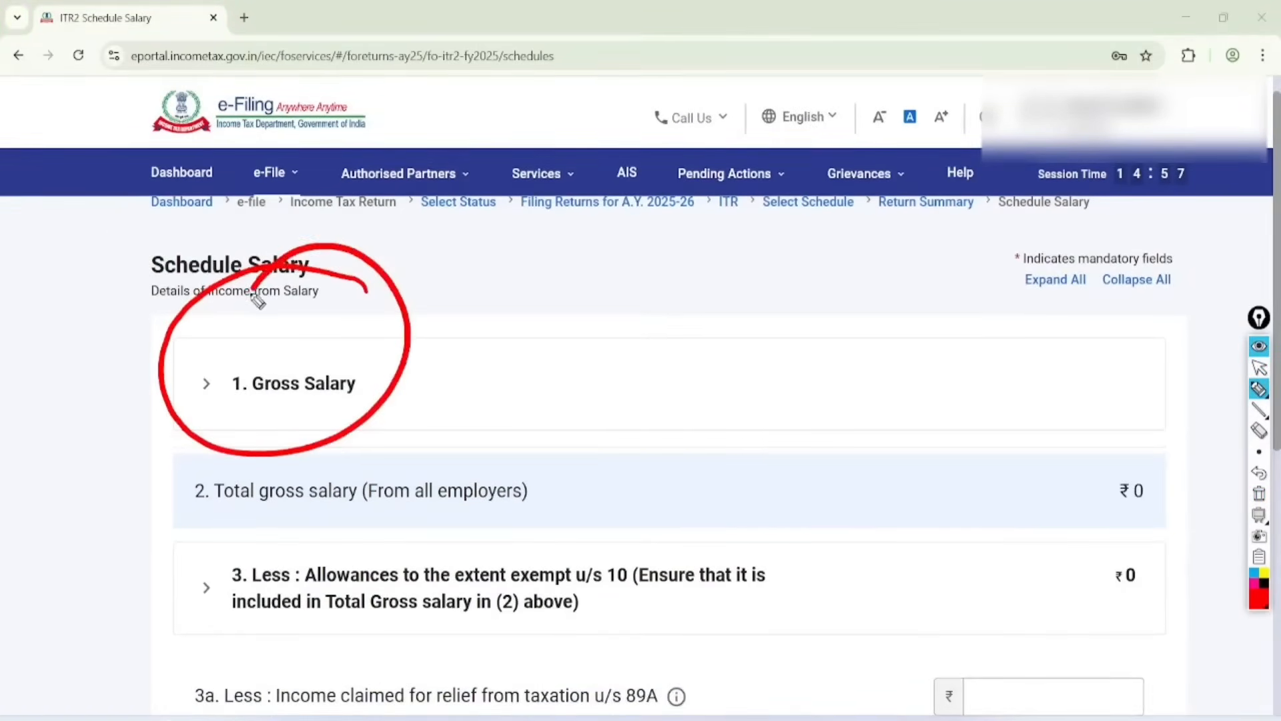
pyautogui.click(1259, 367)
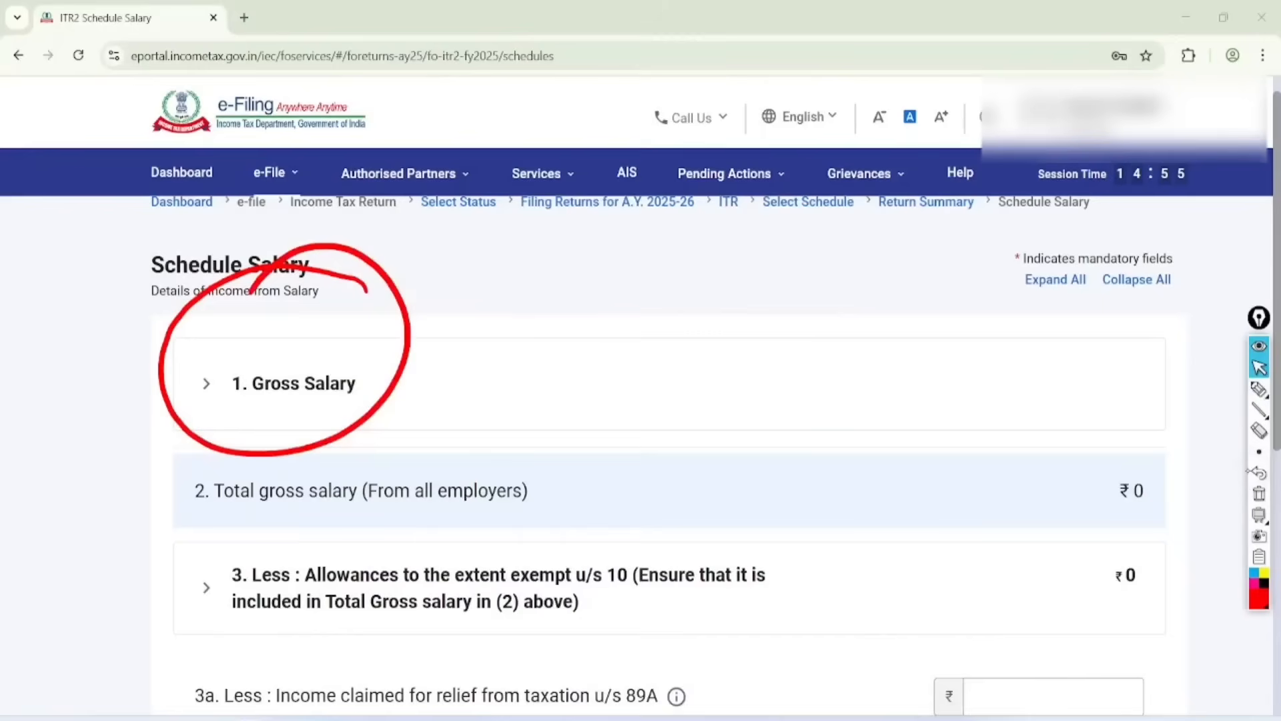
# Step: Clear the annotation, expand Gross Salary and start a new employer entry
pyautogui.click(1259, 494)
pyautogui.click(294, 384)
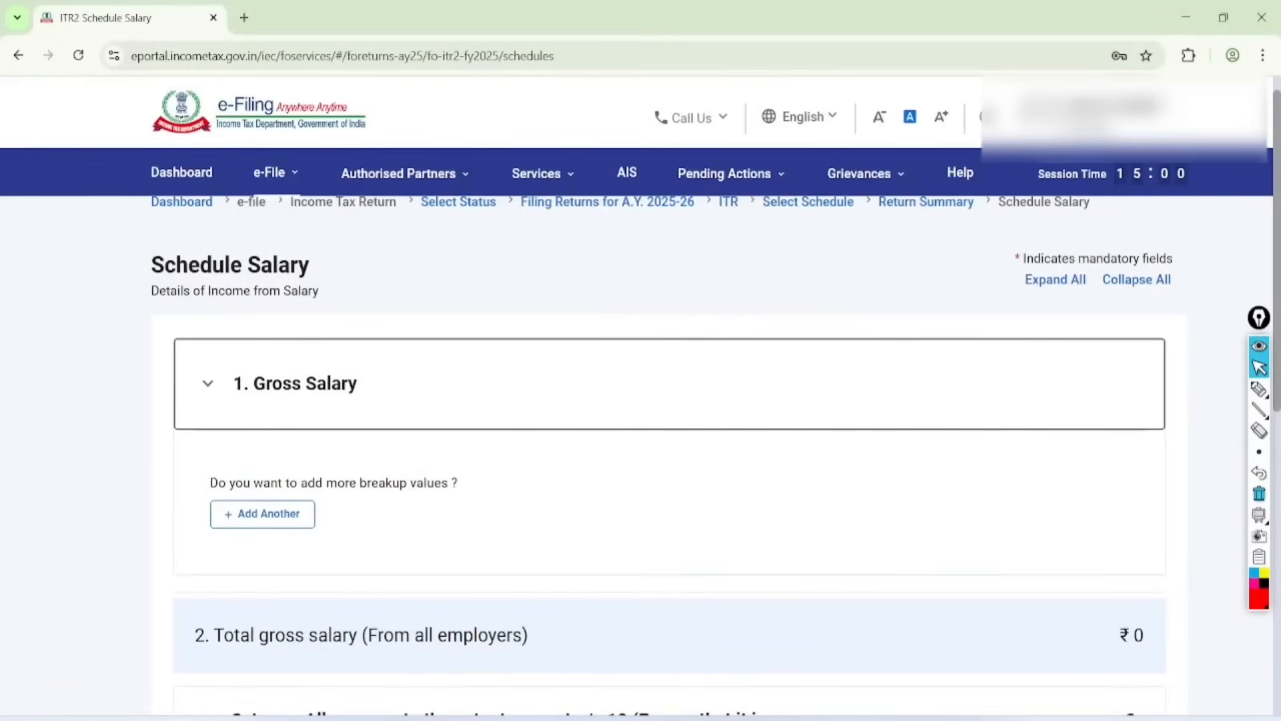
pyautogui.scroll(-3, 667, 401)
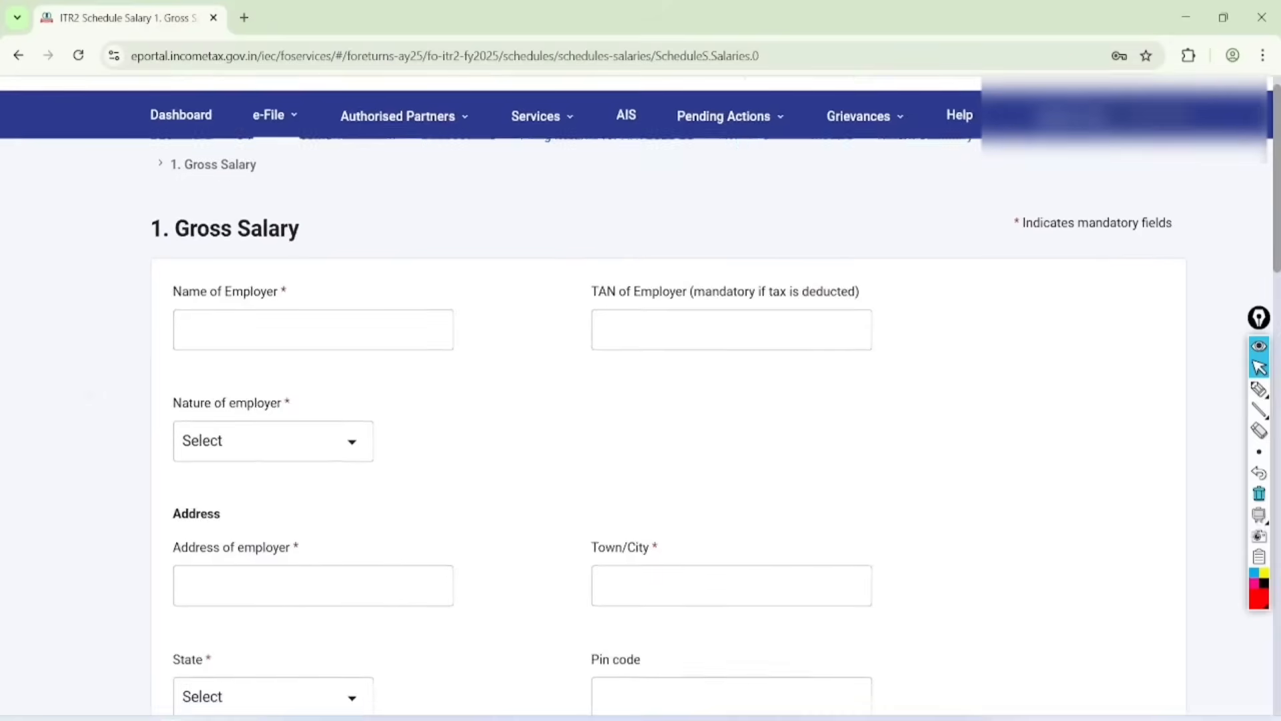
# Step: Tick the employer's name, address, town/city, state and pin code fields in red, and clear the annotations
pyautogui.click(1259, 389)
pyautogui.moveTo(238, 212)
pyautogui.mouseDown()
pyautogui.moveTo(320, 197)
pyautogui.moveTo(410, 141)
pyautogui.mouseUp()
pyautogui.moveTo(621, 461); pyautogui.dragTo(754, 409)
pyautogui.moveTo(312, 474)
pyautogui.mouseDown()
pyautogui.moveTo(374, 492)
pyautogui.moveTo(438, 429)
pyautogui.mouseUp()
pyautogui.moveTo(305, 608); pyautogui.dragTo(422, 527)
pyautogui.moveTo(570, 598); pyautogui.dragTo(690, 477)
pyautogui.click(1259, 368)
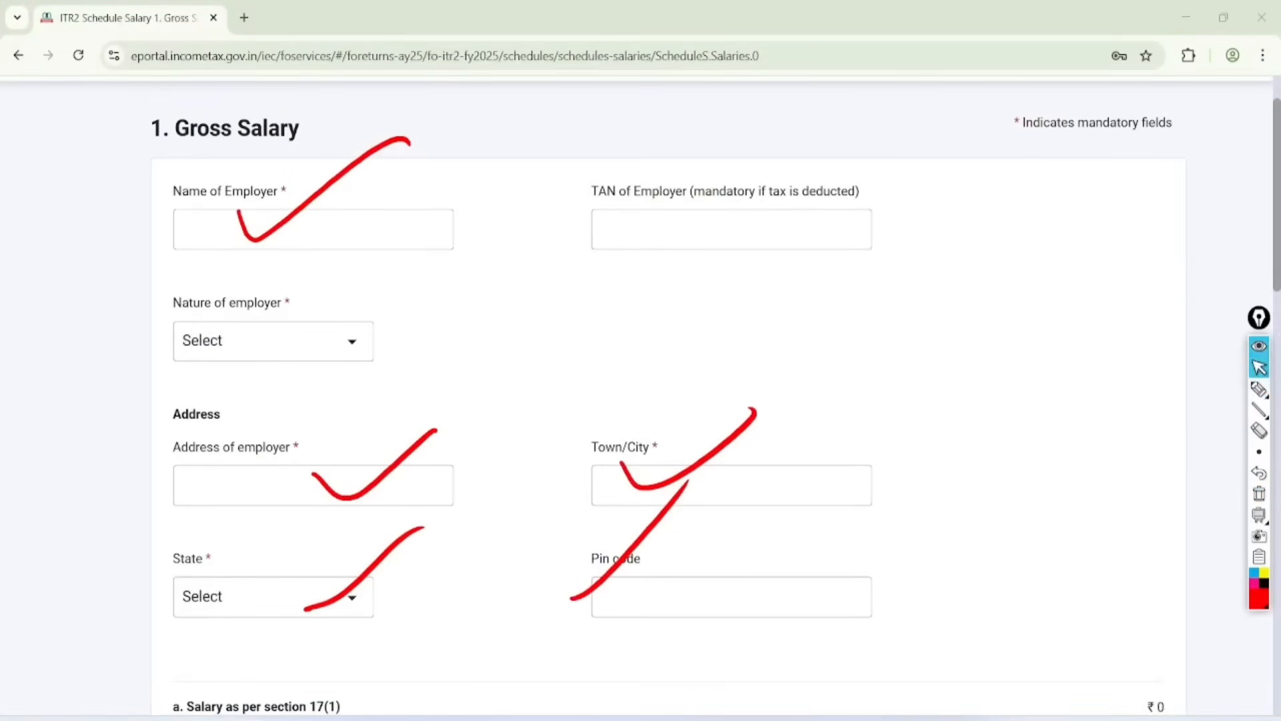
pyautogui.click(1259, 493)
# Step: Set the nature of employer to Others
pyautogui.click(273, 341)
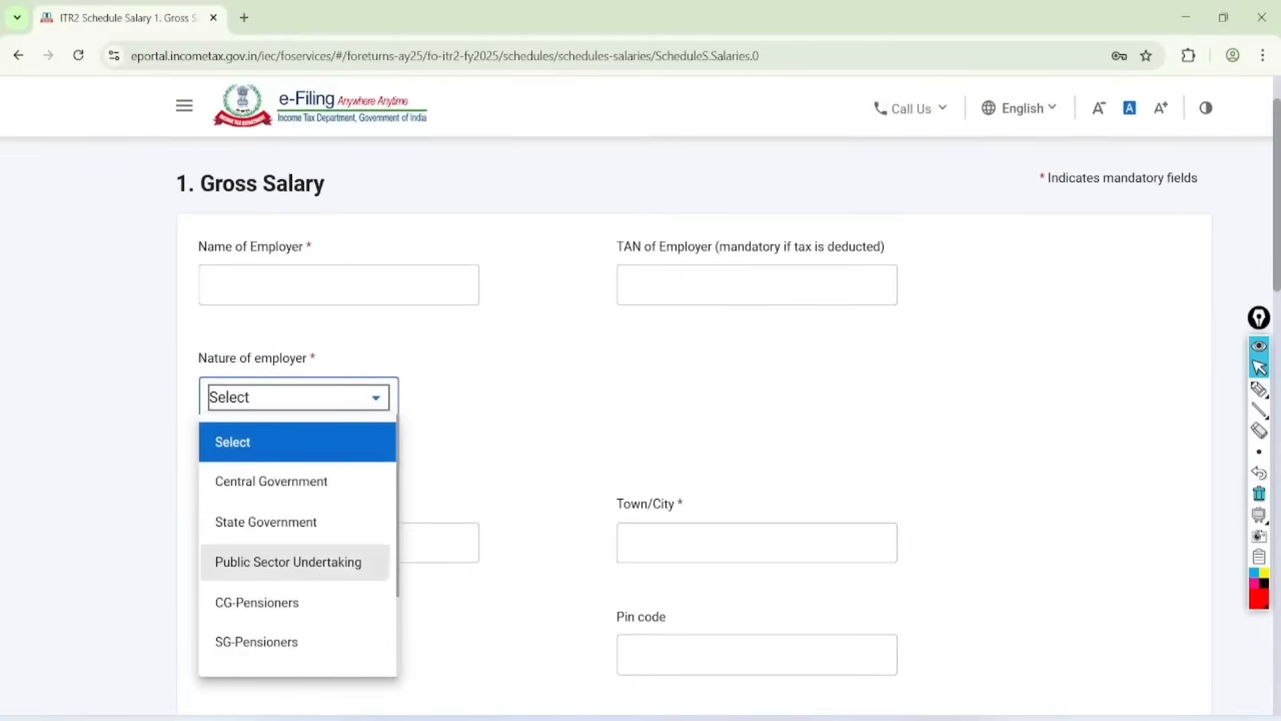
pyautogui.scroll(-3, 288, 562)
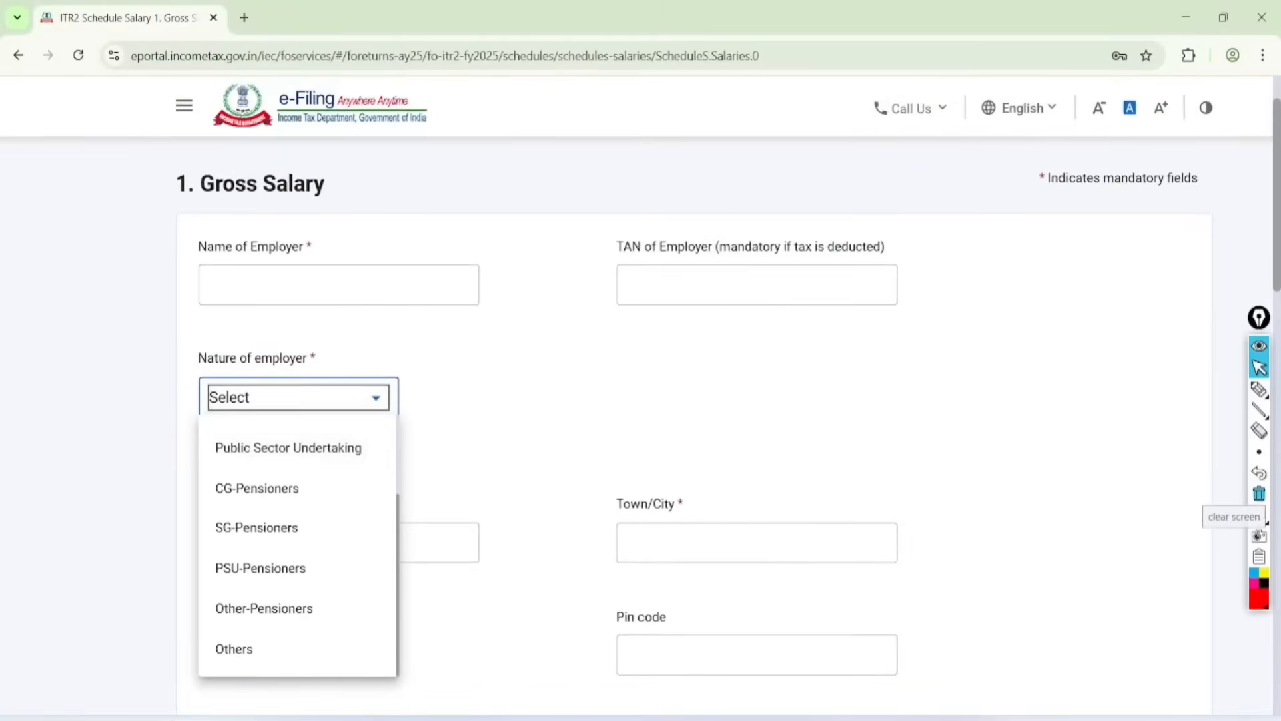
pyautogui.click(266, 648)
# Step: Add a Basic Salary entry of 120000 under Salary as per section 17(1)
pyautogui.scroll(-5, 267, 647)
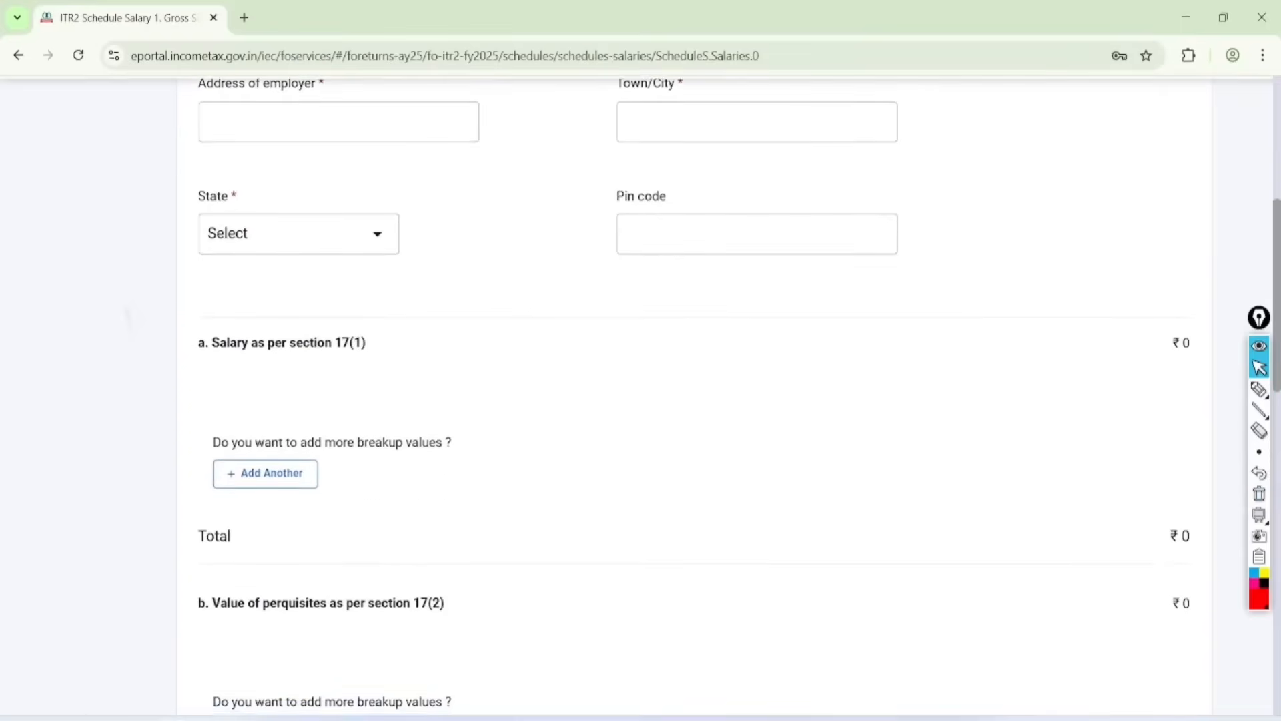
pyautogui.scroll(-2, 734, 394)
pyautogui.click(266, 369)
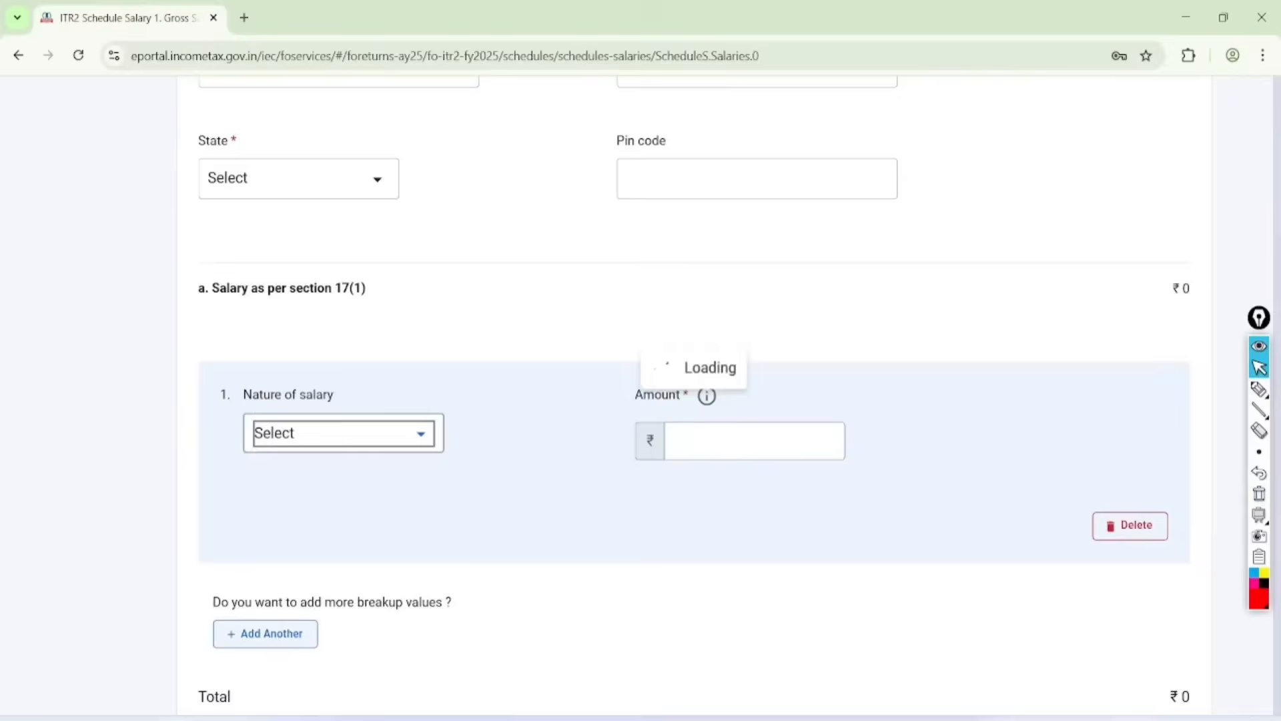
pyautogui.click(343, 384)
pyautogui.click(294, 526)
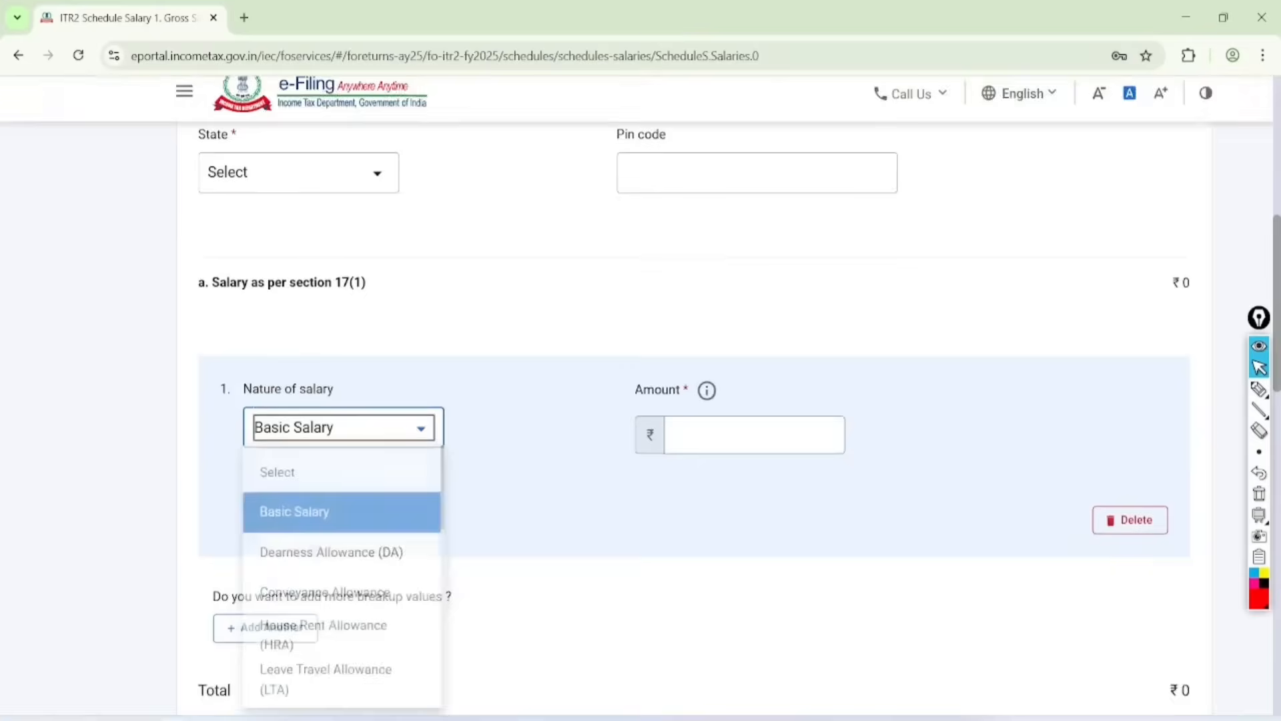
pyautogui.click(755, 392)
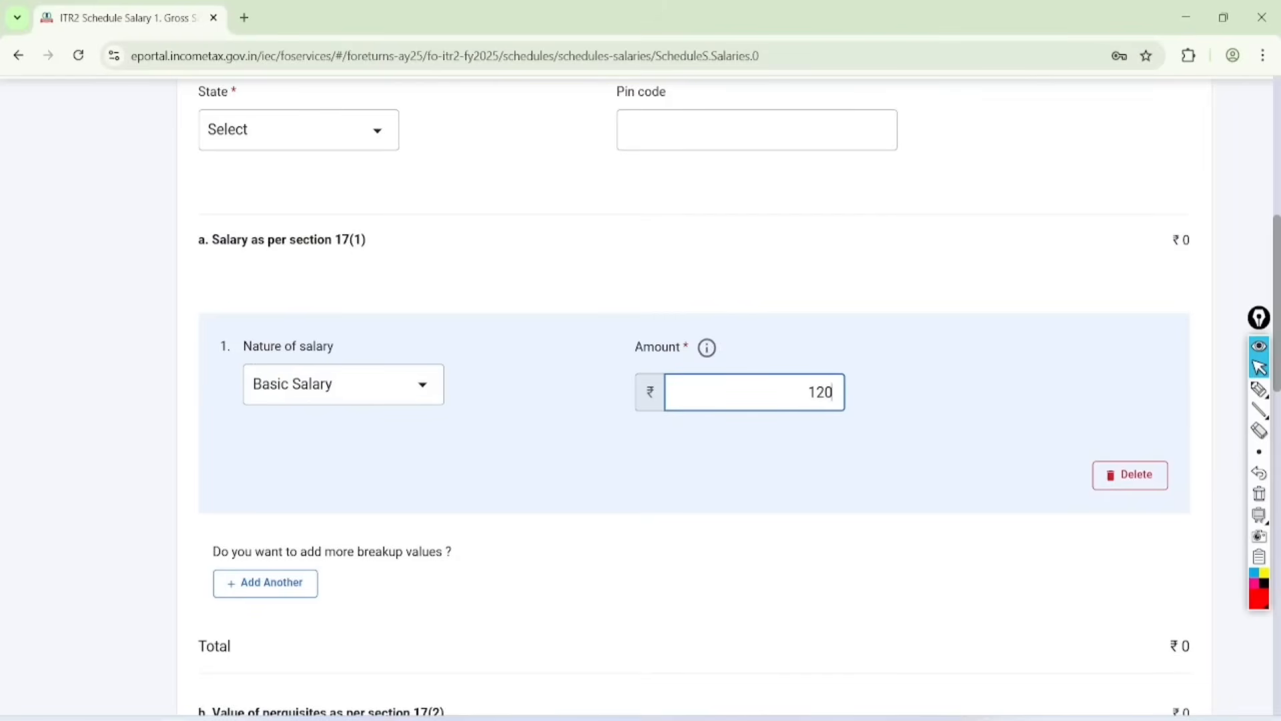
pyautogui.write('120000')
pyautogui.click(906, 527)
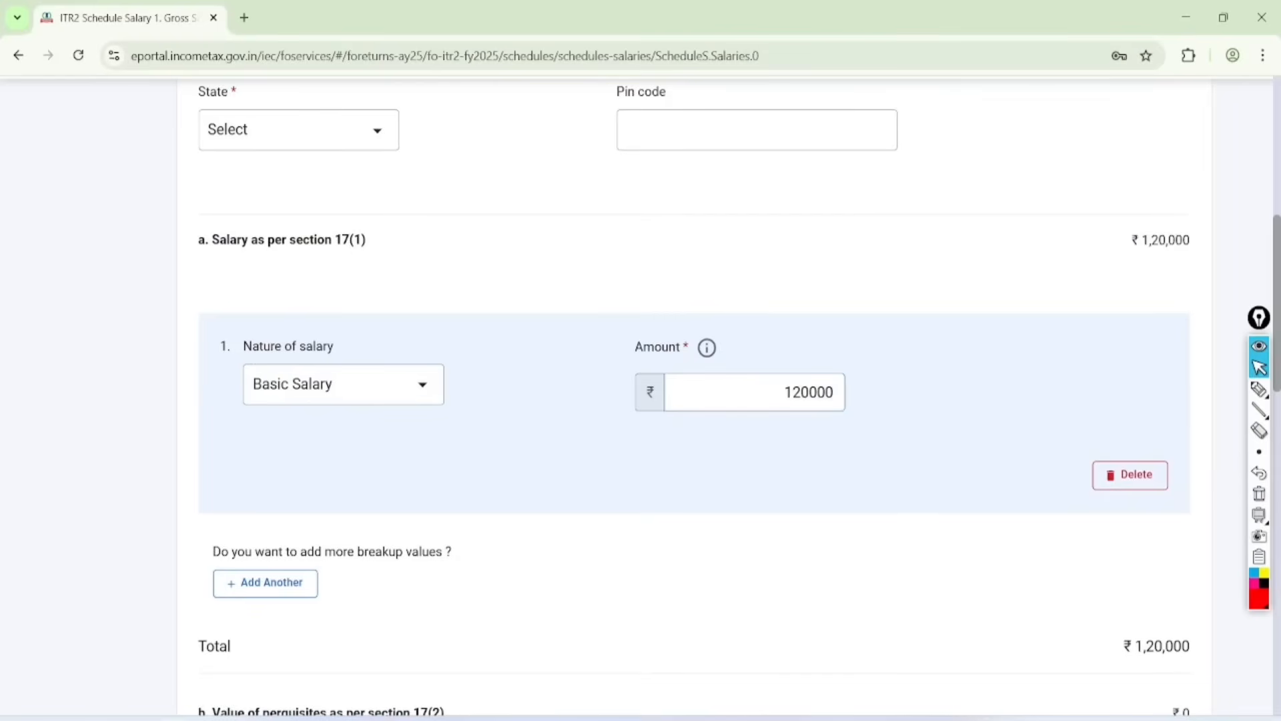
# Step: Save the gross salary entry and return to Schedule Salary
pyautogui.scroll(-3, 640, 401)
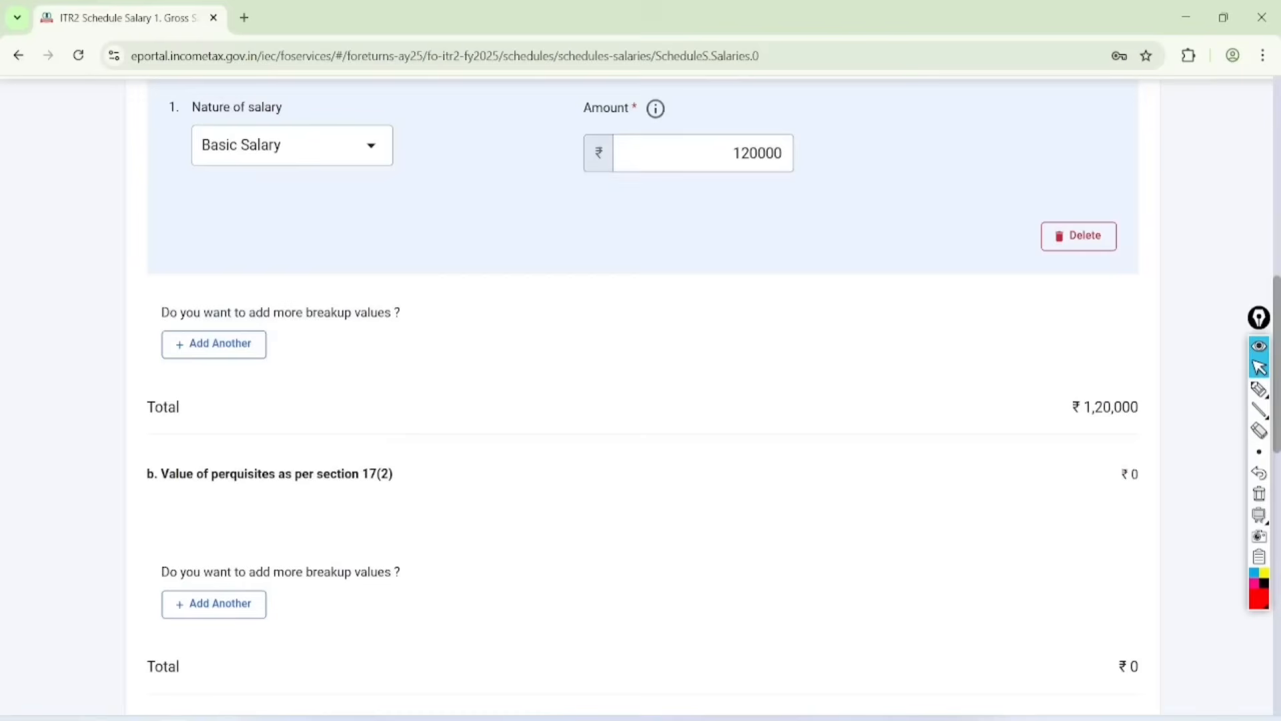
pyautogui.scroll(-12, 641, 400)
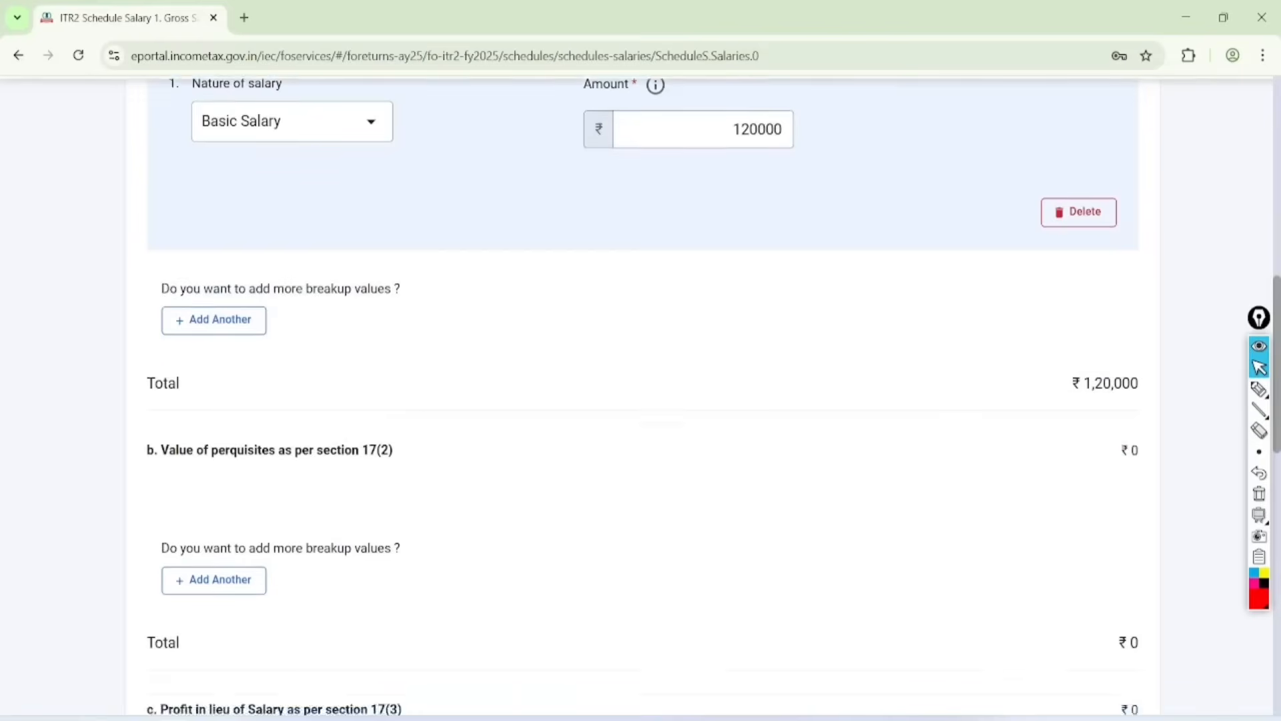
pyautogui.click(1116, 566)
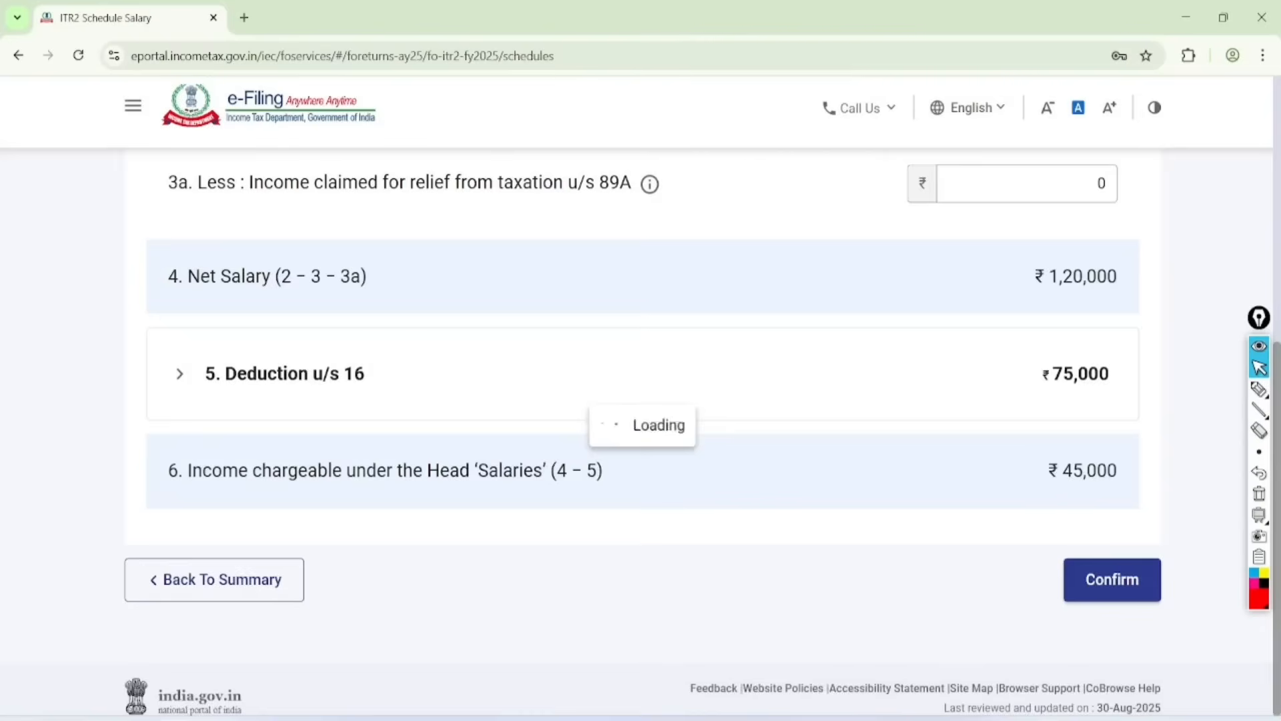
# Step: Circle the section 16 deduction, the income chargeable under Salaries and Confirm in red, and confirm Schedule Salary
pyautogui.scroll(-6, 640, 400)
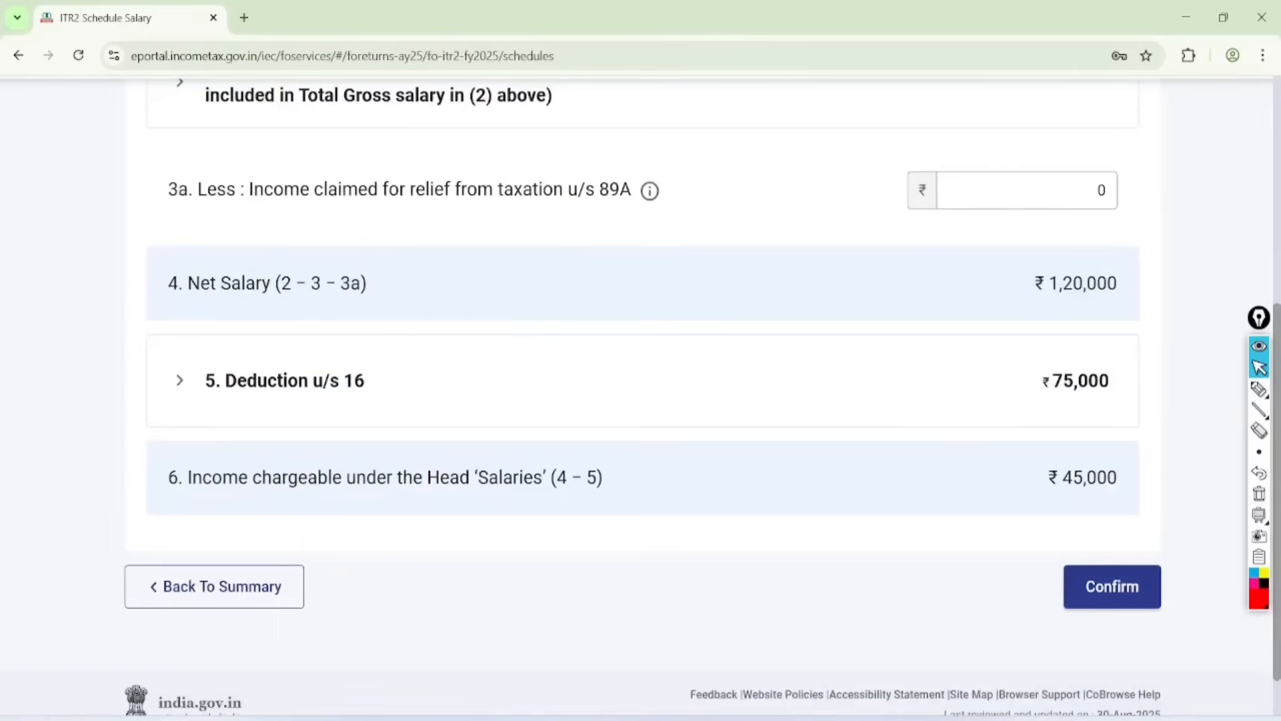
pyautogui.click(1259, 389)
pyautogui.moveTo(1141, 348)
pyautogui.mouseDown()
pyautogui.moveTo(1015, 400)
pyautogui.moveTo(1074, 342)
pyautogui.mouseUp()
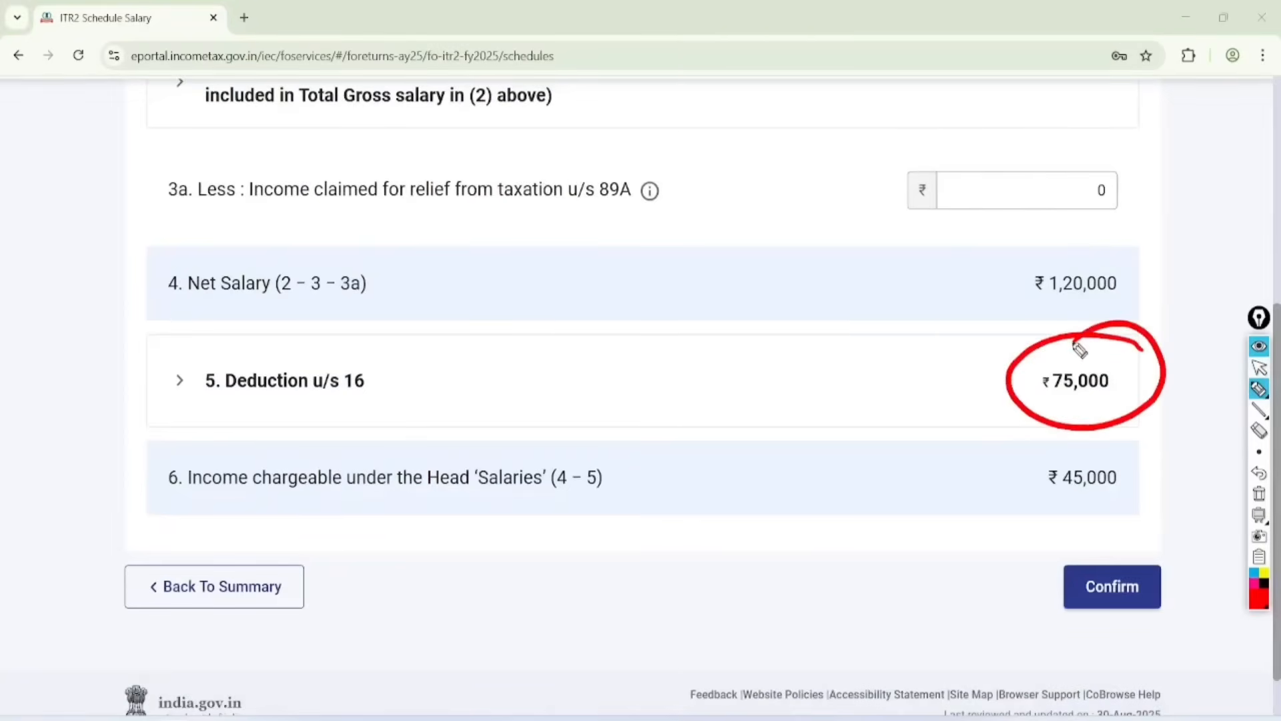
pyautogui.moveTo(1130, 451)
pyautogui.mouseDown()
pyautogui.moveTo(1083, 427)
pyautogui.moveTo(1170, 465)
pyautogui.moveTo(1061, 459)
pyautogui.mouseUp()
pyautogui.moveTo(1167, 552)
pyautogui.mouseDown()
pyautogui.moveTo(1193, 609)
pyautogui.moveTo(1097, 540)
pyautogui.mouseUp()
pyautogui.click(1259, 368)
pyautogui.click(1259, 494)
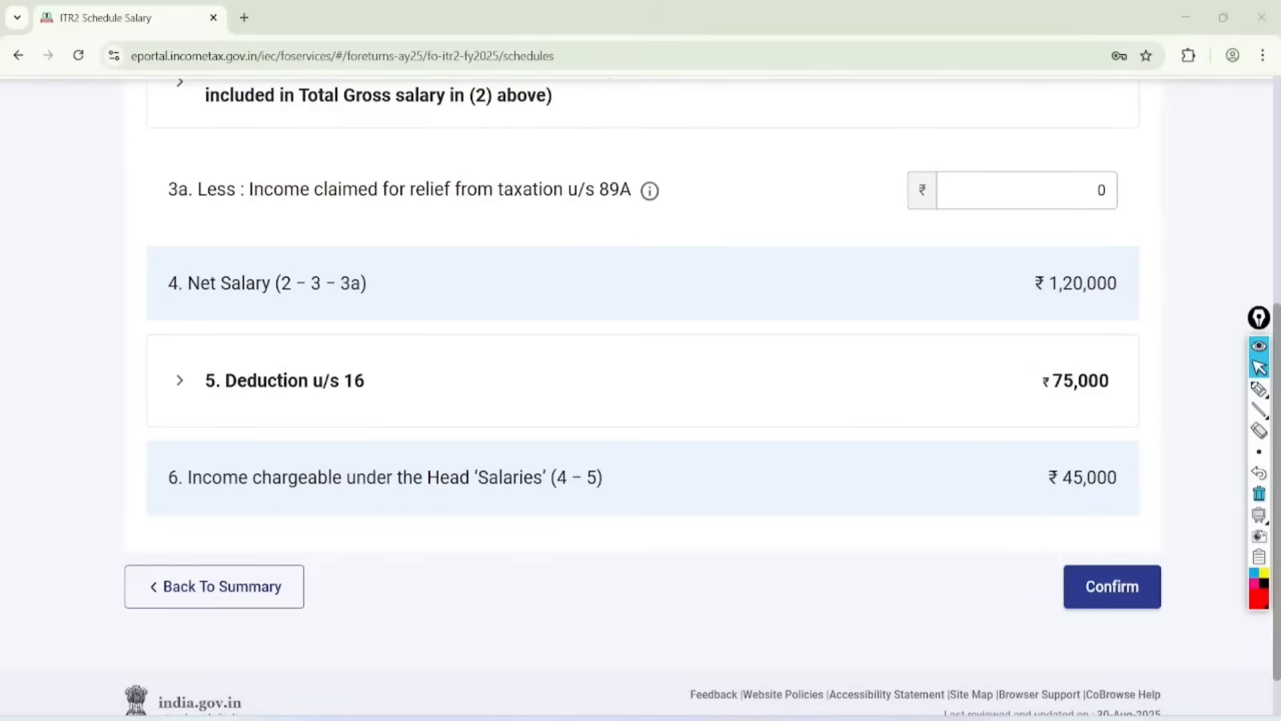
pyautogui.click(1112, 586)
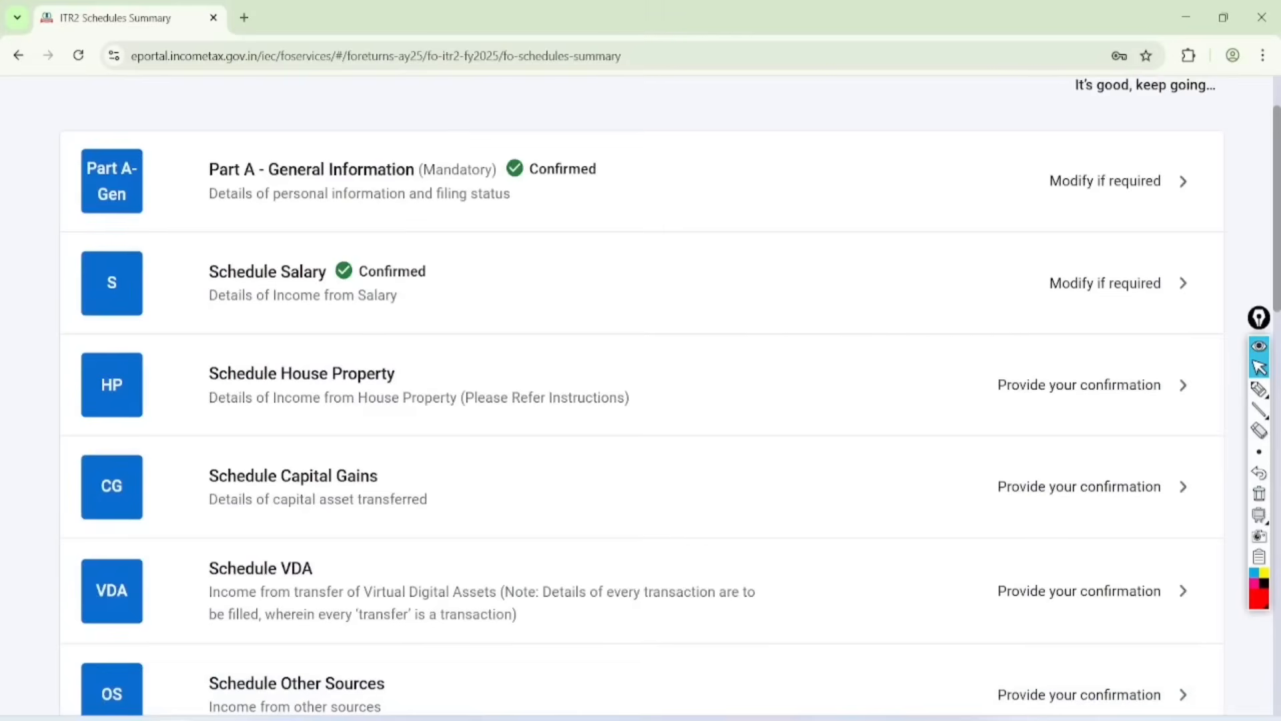
# Step: Circle Schedule Salary's Confirmed mark and Schedule House Property in red, and clear the annotations
pyautogui.click(1259, 389)
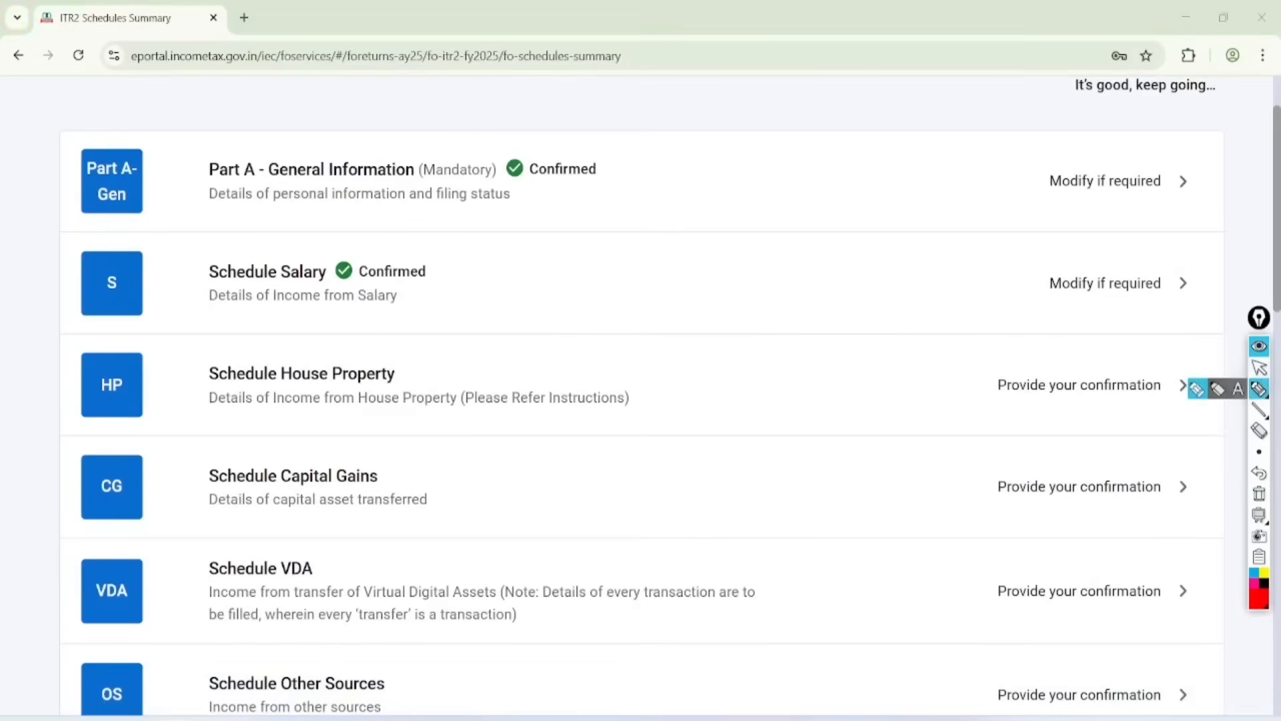
pyautogui.moveTo(350, 235)
pyautogui.mouseDown()
pyautogui.moveTo(329, 294)
pyautogui.moveTo(347, 223)
pyautogui.mouseUp()
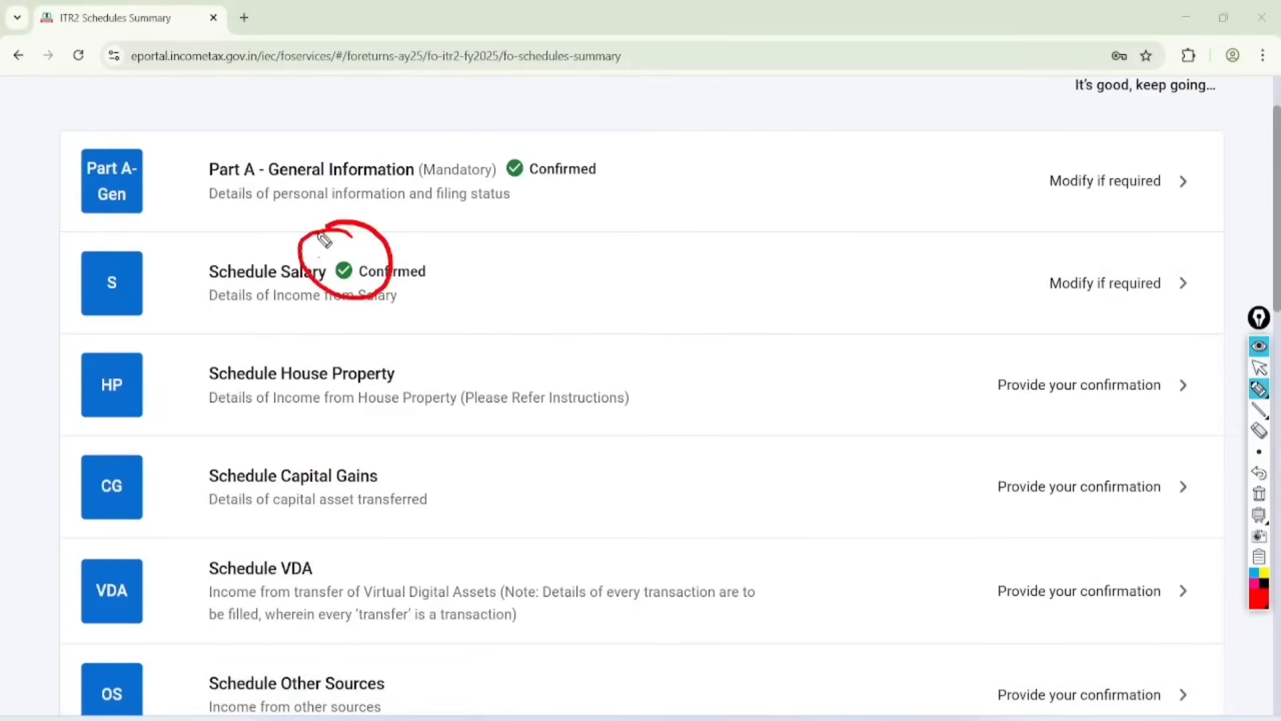
pyautogui.moveTo(351, 341)
pyautogui.mouseDown()
pyautogui.moveTo(305, 445)
pyautogui.moveTo(305, 361)
pyautogui.mouseUp()
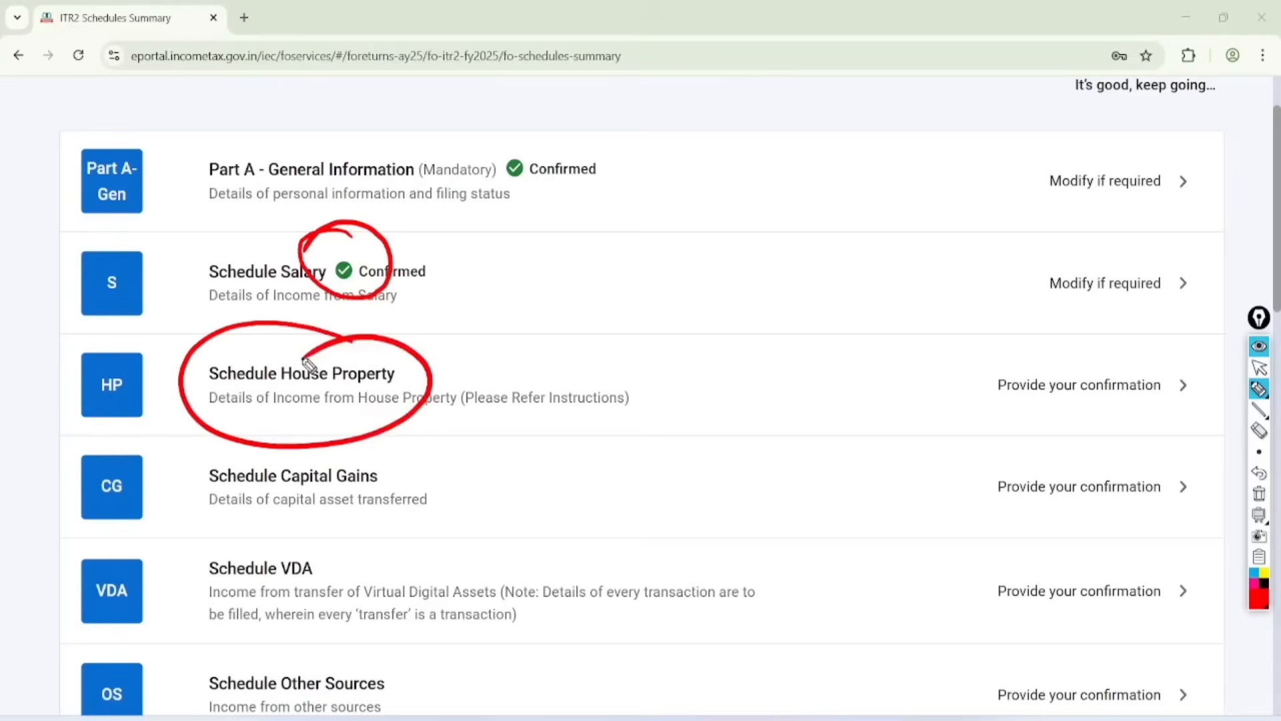
pyautogui.click(1259, 367)
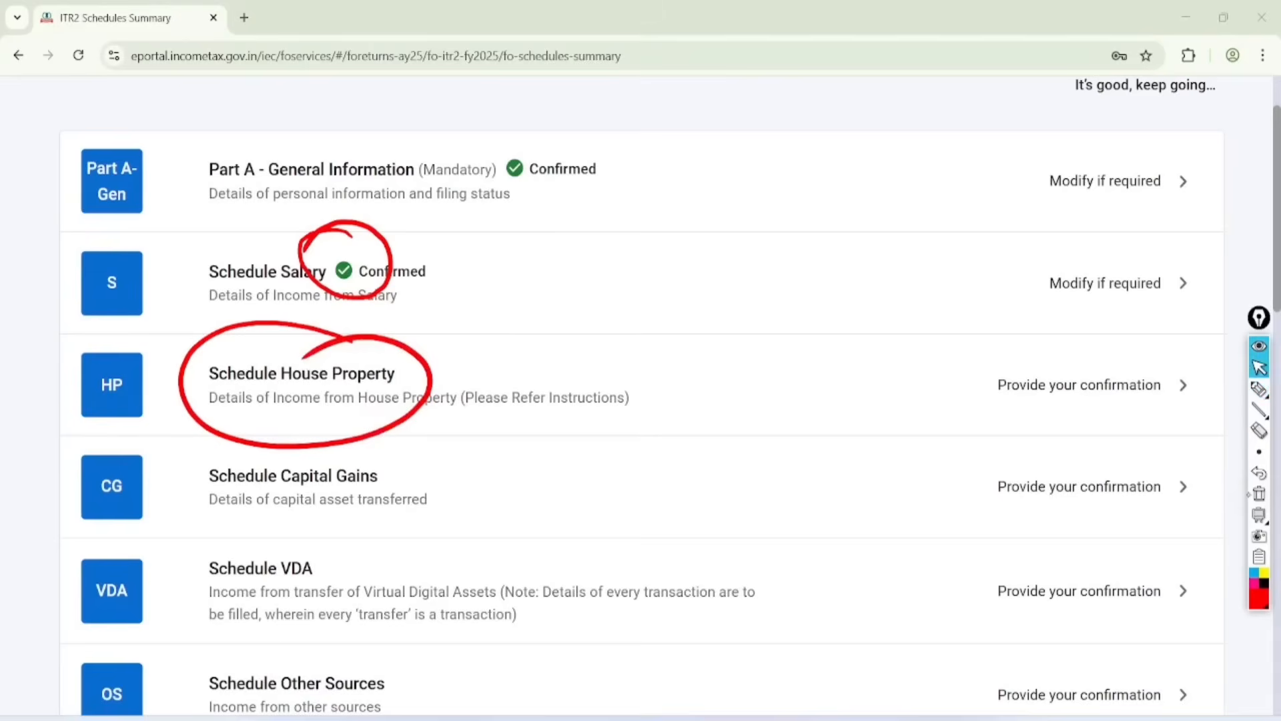
pyautogui.click(1259, 493)
# Step: Open a new property entry in Schedule House Property and set the owner of the property to Self
pyautogui.click(1183, 385)
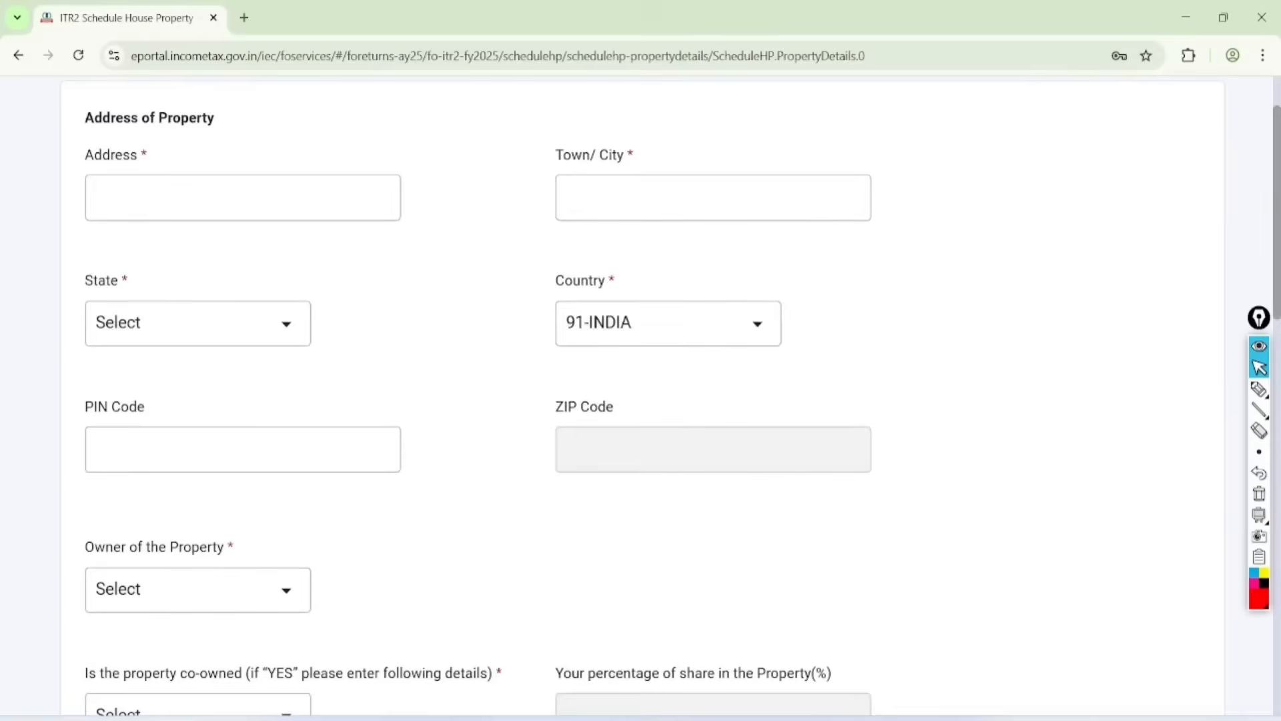
pyautogui.scroll(-3, 640, 394)
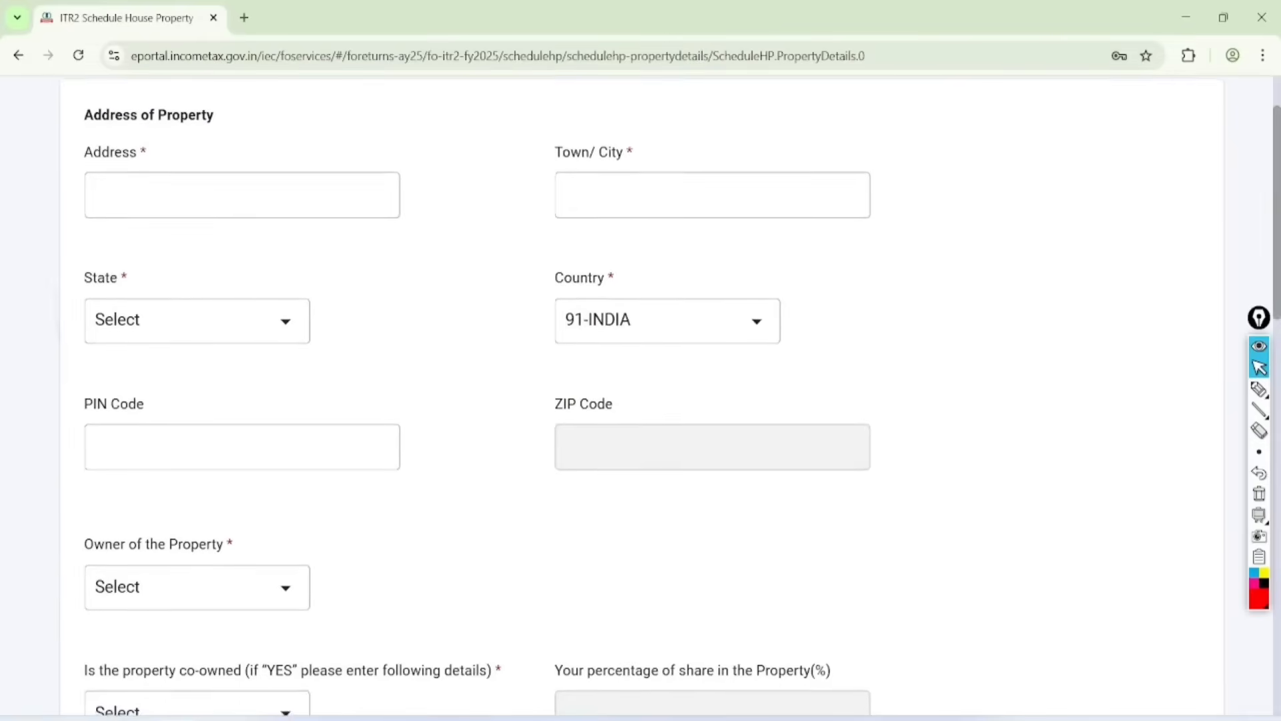
pyautogui.click(206, 366)
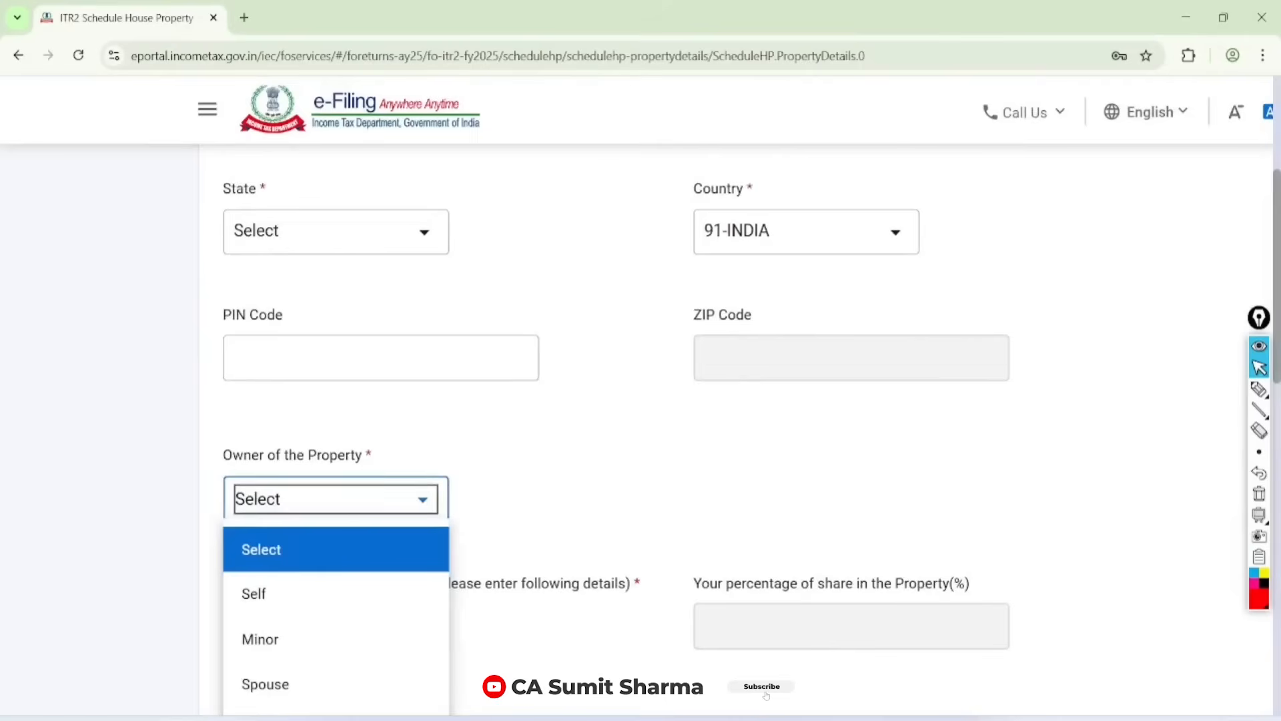
pyautogui.click(253, 593)
# Step: Mark the property as not co-owned and set the type of house property to Let Out
pyautogui.scroll(-2, 254, 593)
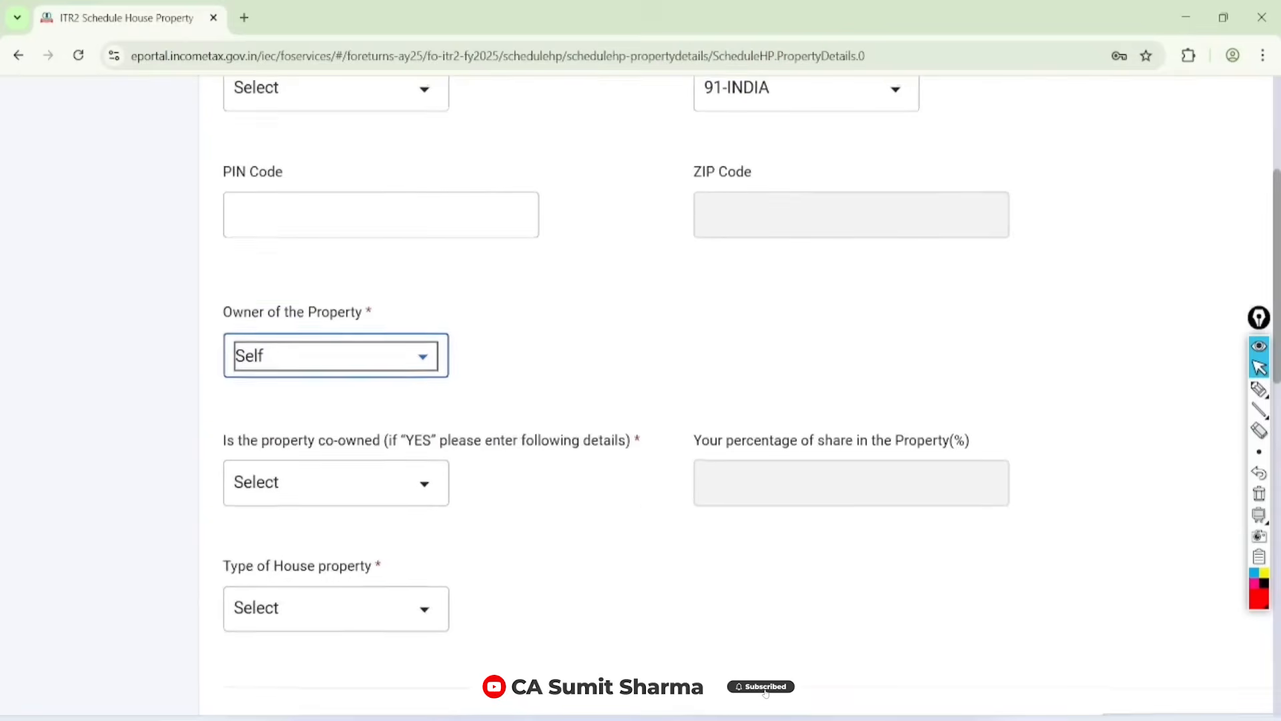
pyautogui.click(403, 482)
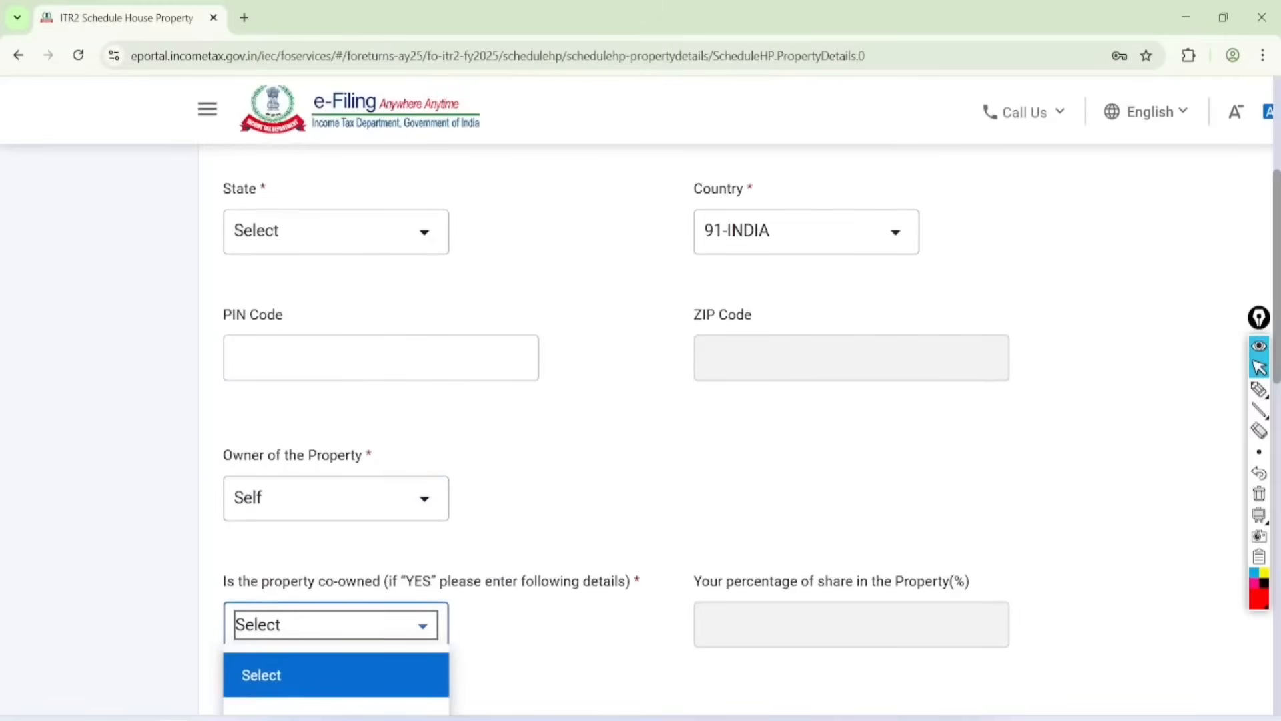
pyautogui.scroll(-4, 641, 400)
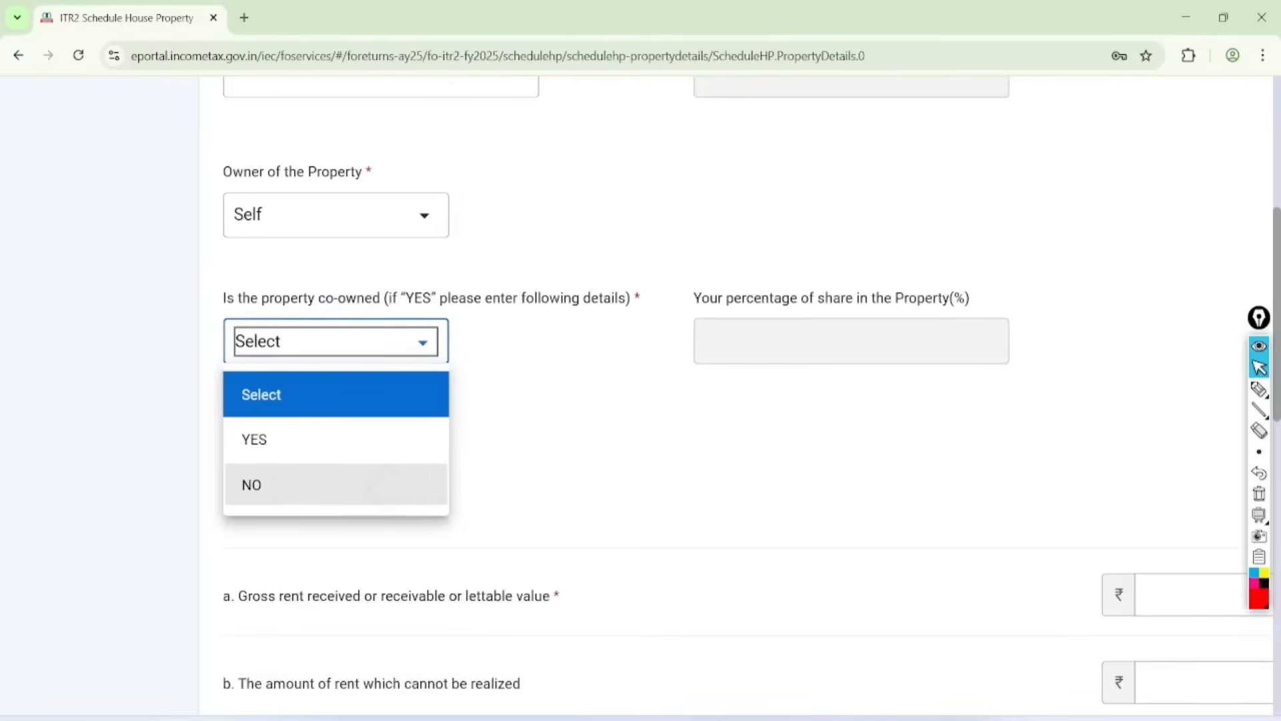
pyautogui.click(251, 483)
pyautogui.scroll(-1, 641, 400)
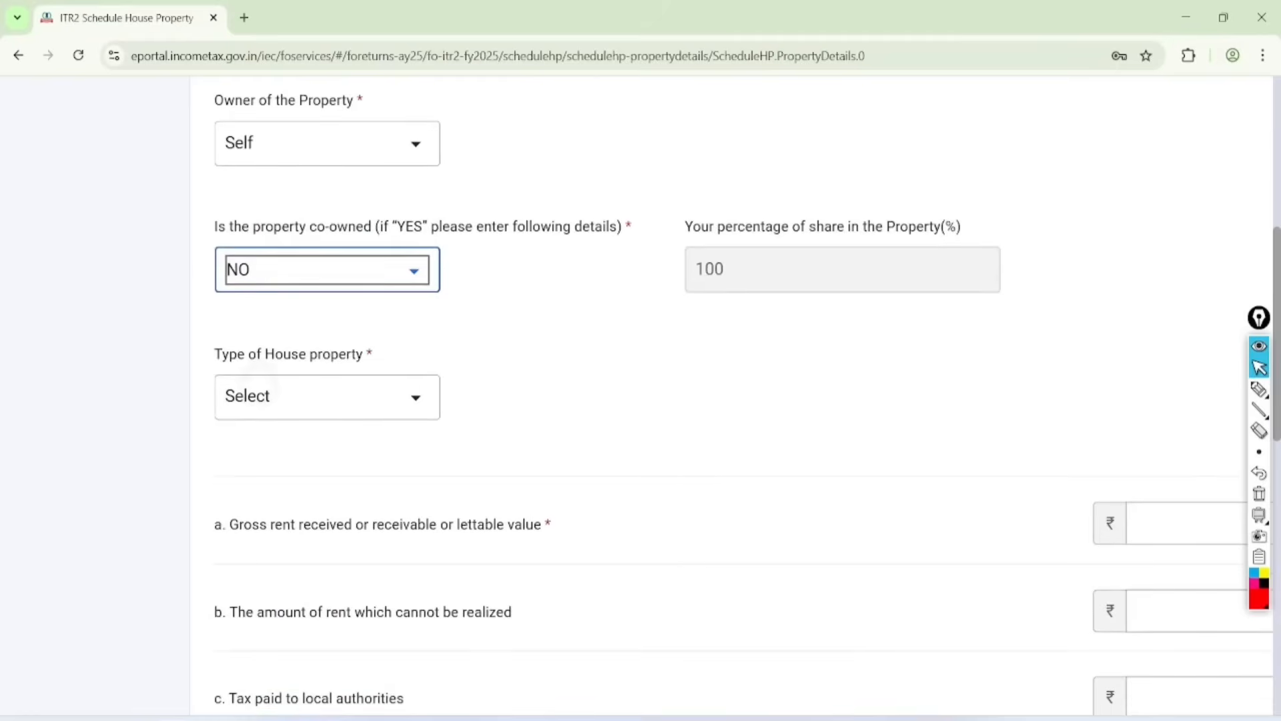
pyautogui.click(267, 395)
pyautogui.scroll(-2, 640, 400)
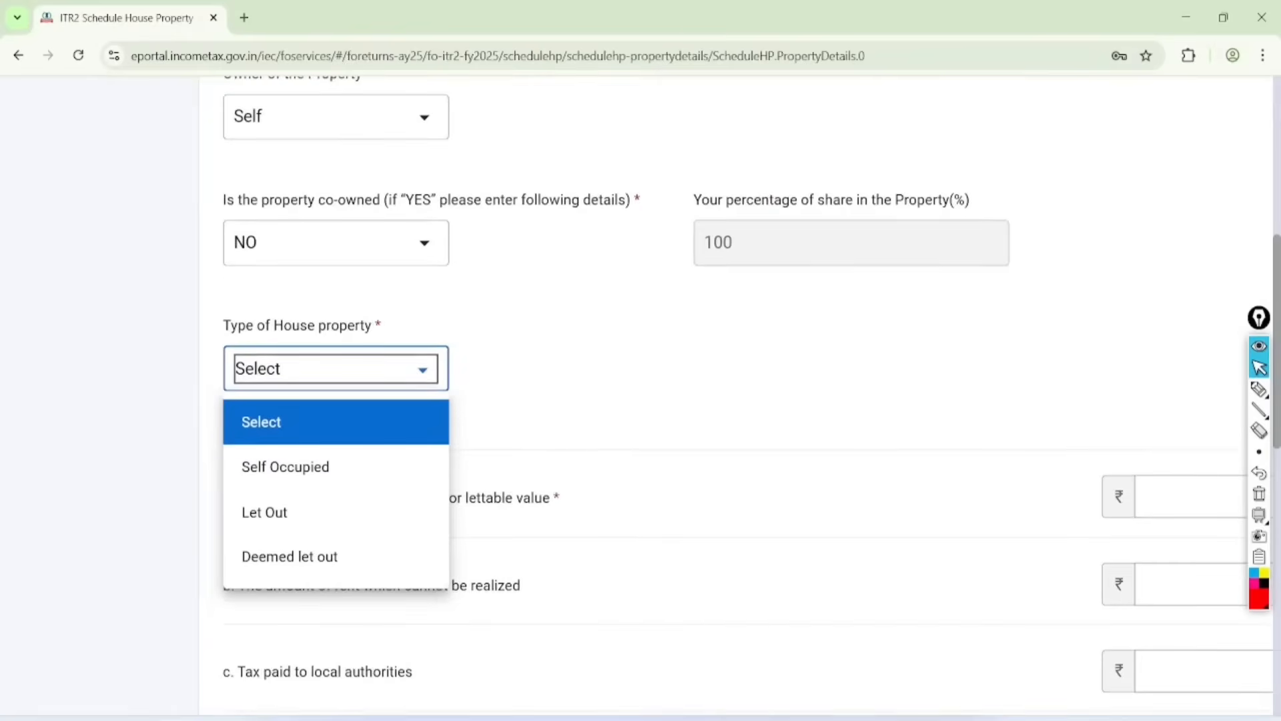
pyautogui.click(265, 512)
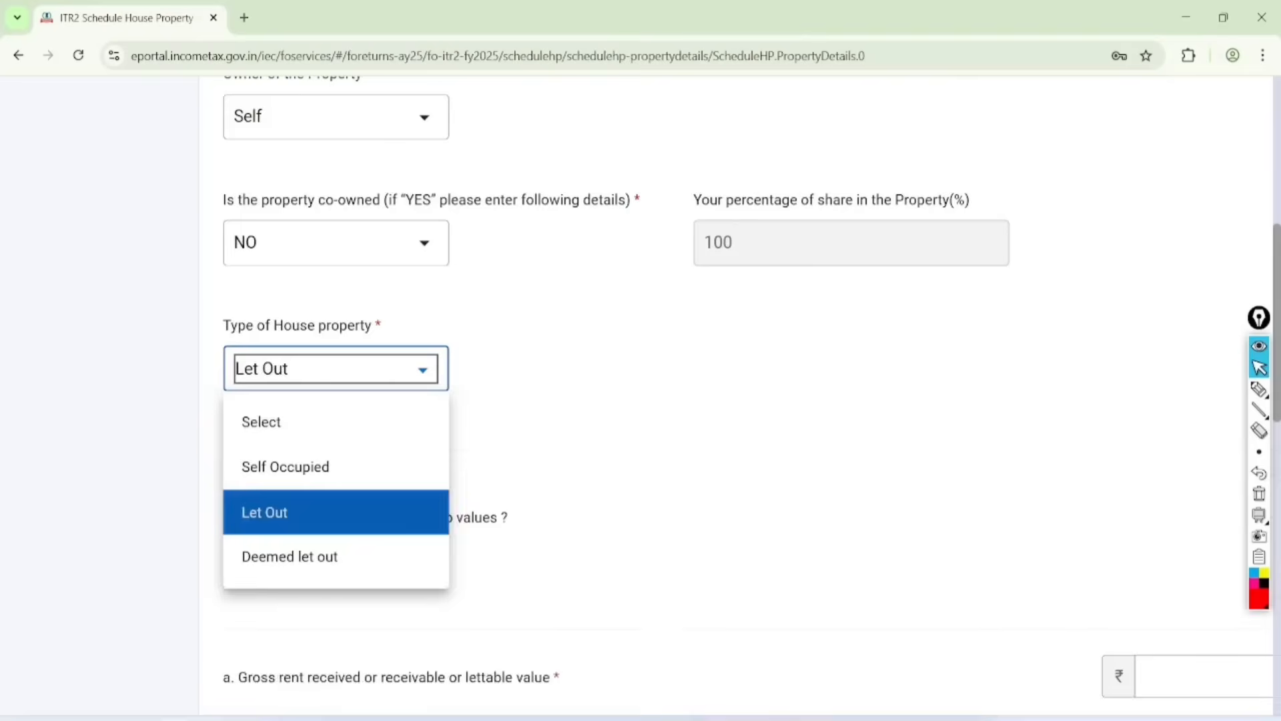
# Step: Enter 100000 as the gross rent received or receivable for the let-out property
pyautogui.scroll(-3, 264, 512)
pyautogui.hscroll(1, 641, 401)
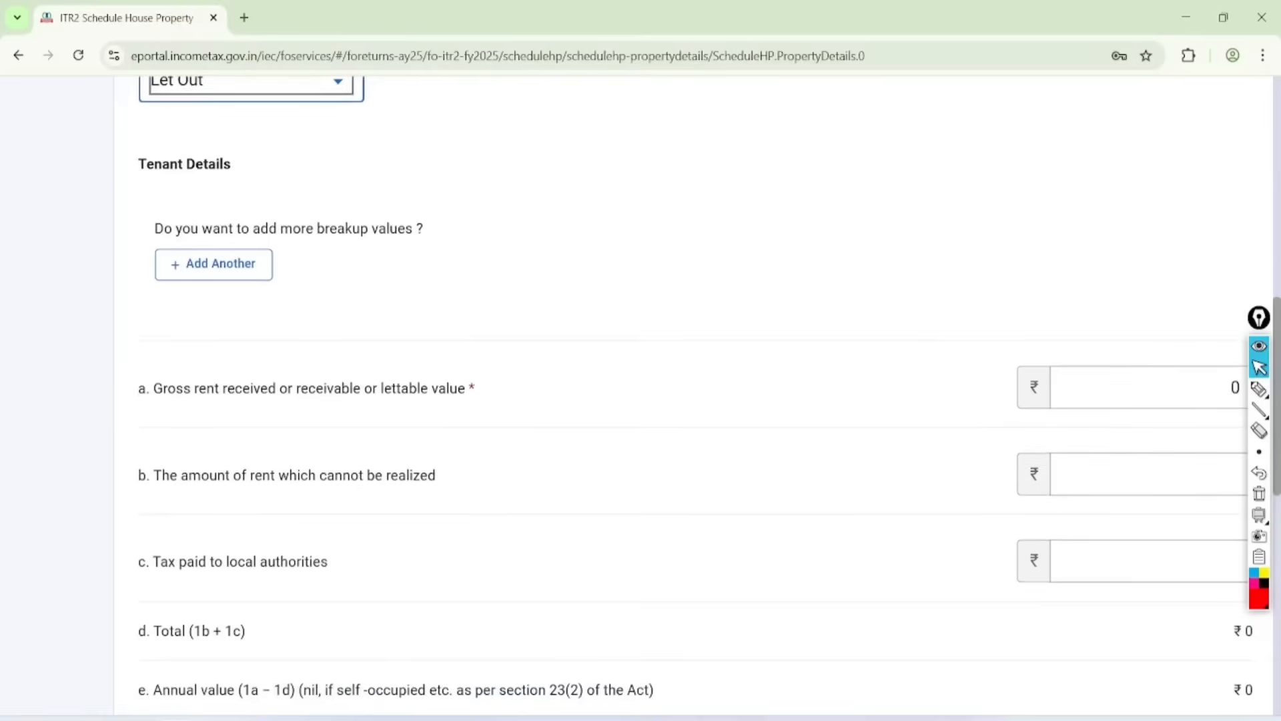
pyautogui.scroll(-1, 640, 401)
pyautogui.click(1074, 419)
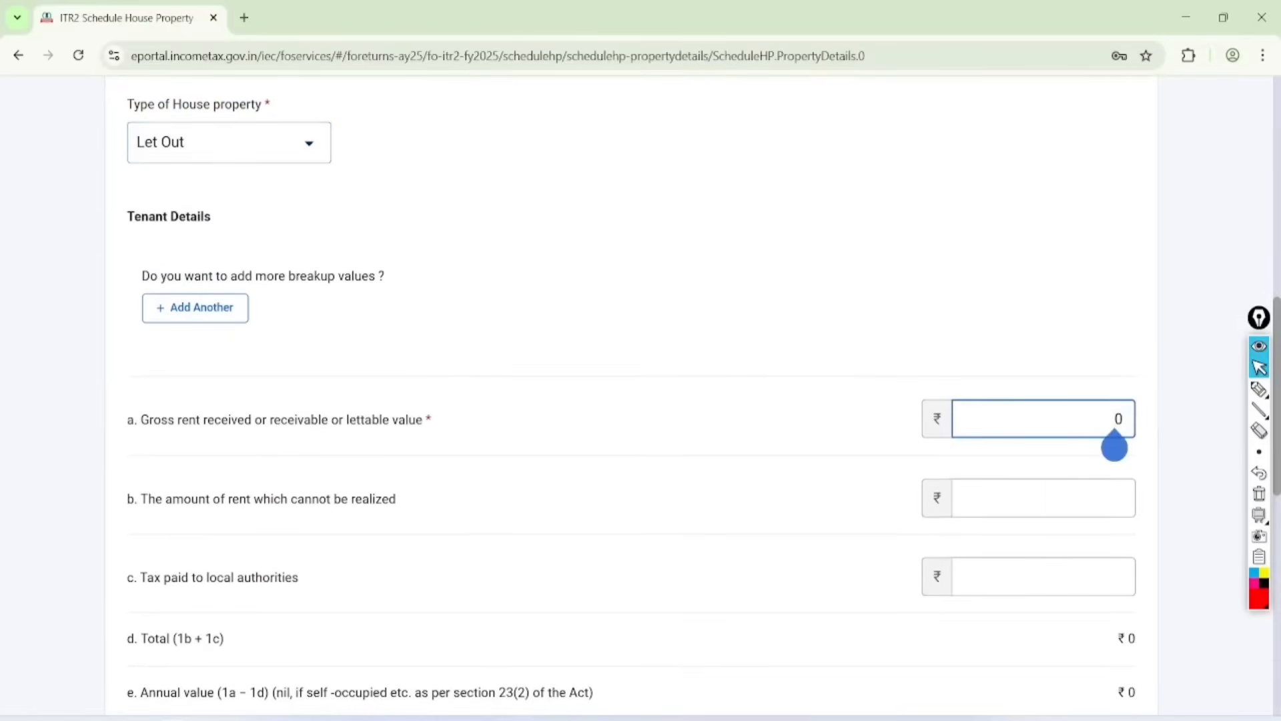
pyautogui.write('100000')
pyautogui.click(734, 334)
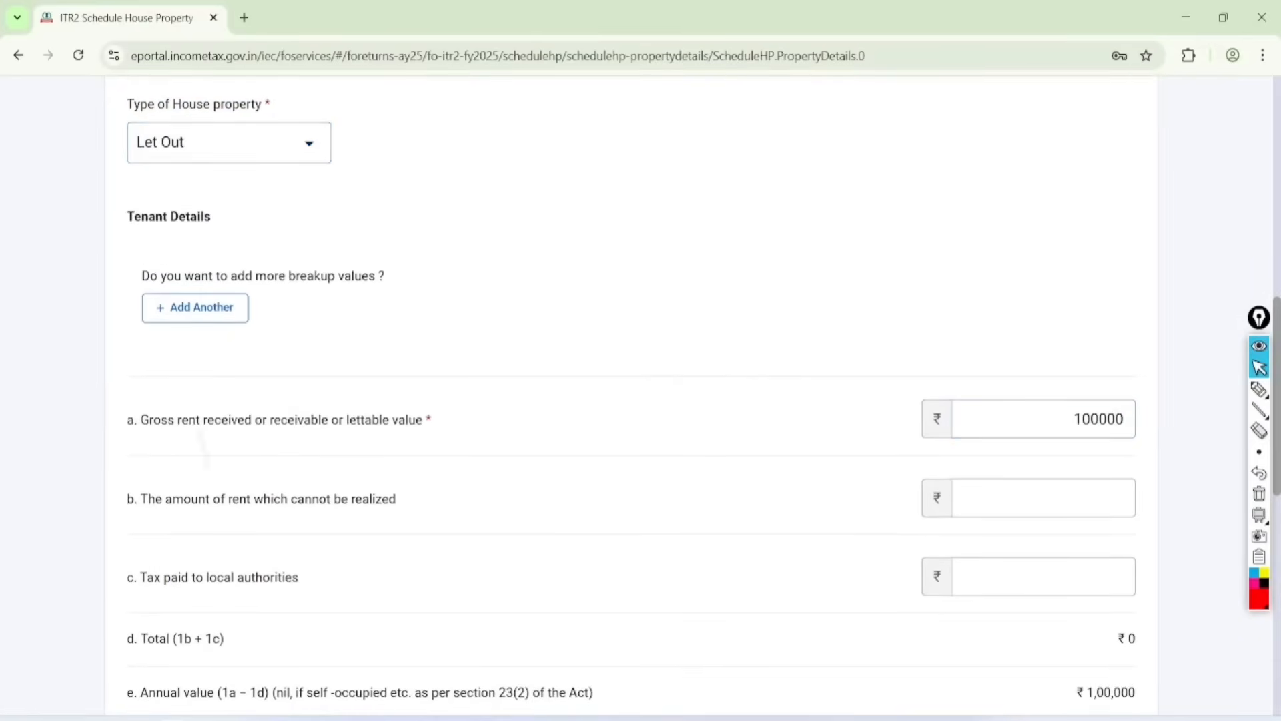
# Step: Circle the "30% of 1f" label and its amount in the house property computation in red, and clear the annotations
pyautogui.scroll(-5, 641, 401)
pyautogui.click(1259, 390)
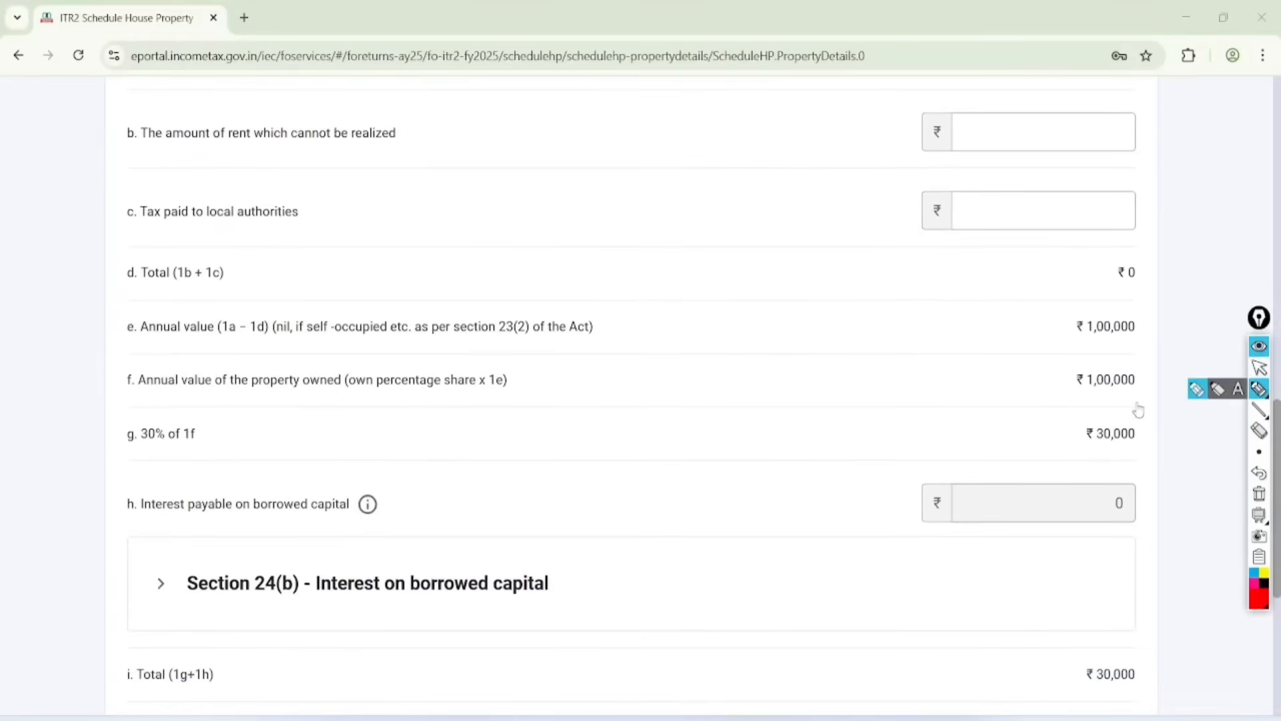
pyautogui.moveTo(1138, 410)
pyautogui.mouseDown()
pyautogui.moveTo(1132, 463)
pyautogui.moveTo(1134, 401)
pyautogui.mouseUp()
pyautogui.moveTo(187, 408)
pyautogui.mouseDown()
pyautogui.moveTo(206, 458)
pyautogui.moveTo(166, 394)
pyautogui.mouseUp()
pyautogui.moveTo(1132, 624)
pyautogui.mouseDown()
pyautogui.moveTo(1076, 610)
pyautogui.moveTo(1063, 638)
pyautogui.mouseUp()
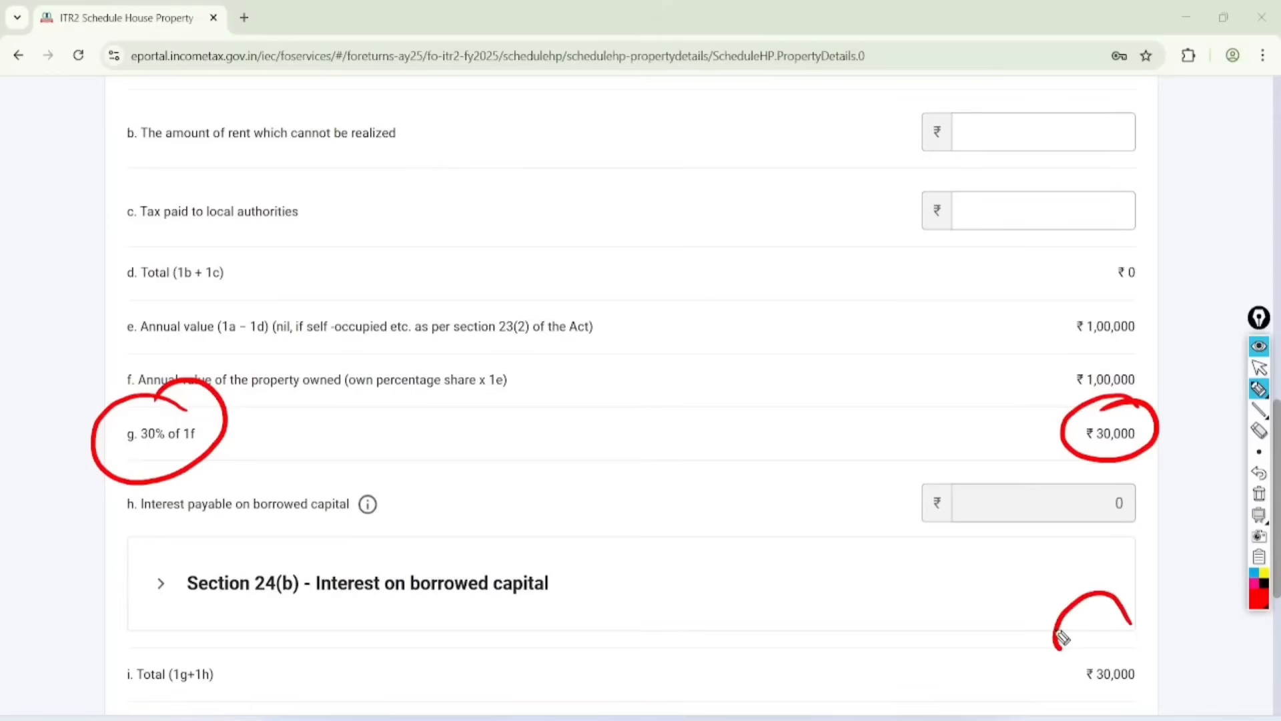
pyautogui.click(1259, 367)
pyautogui.click(1259, 494)
# Step: Try to save the property details, and temporarily circle the Tenant Details section in red
pyautogui.scroll(-5, 630, 400)
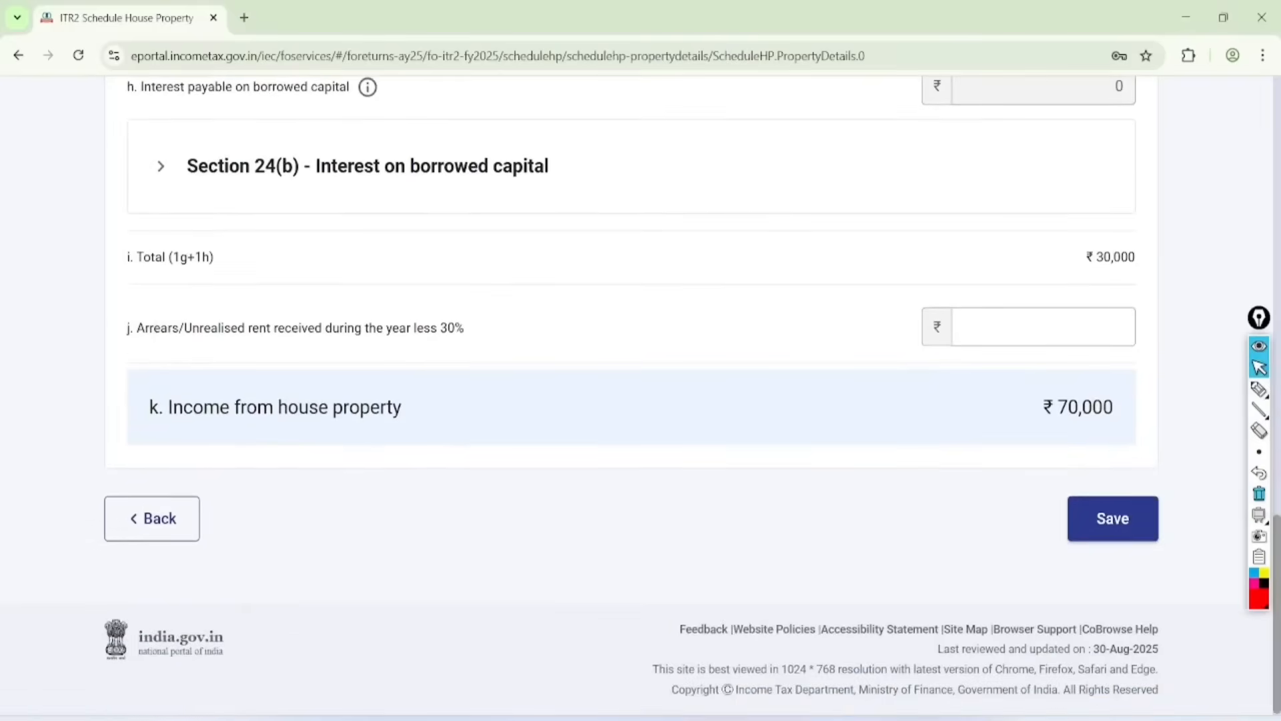
pyautogui.click(1113, 519)
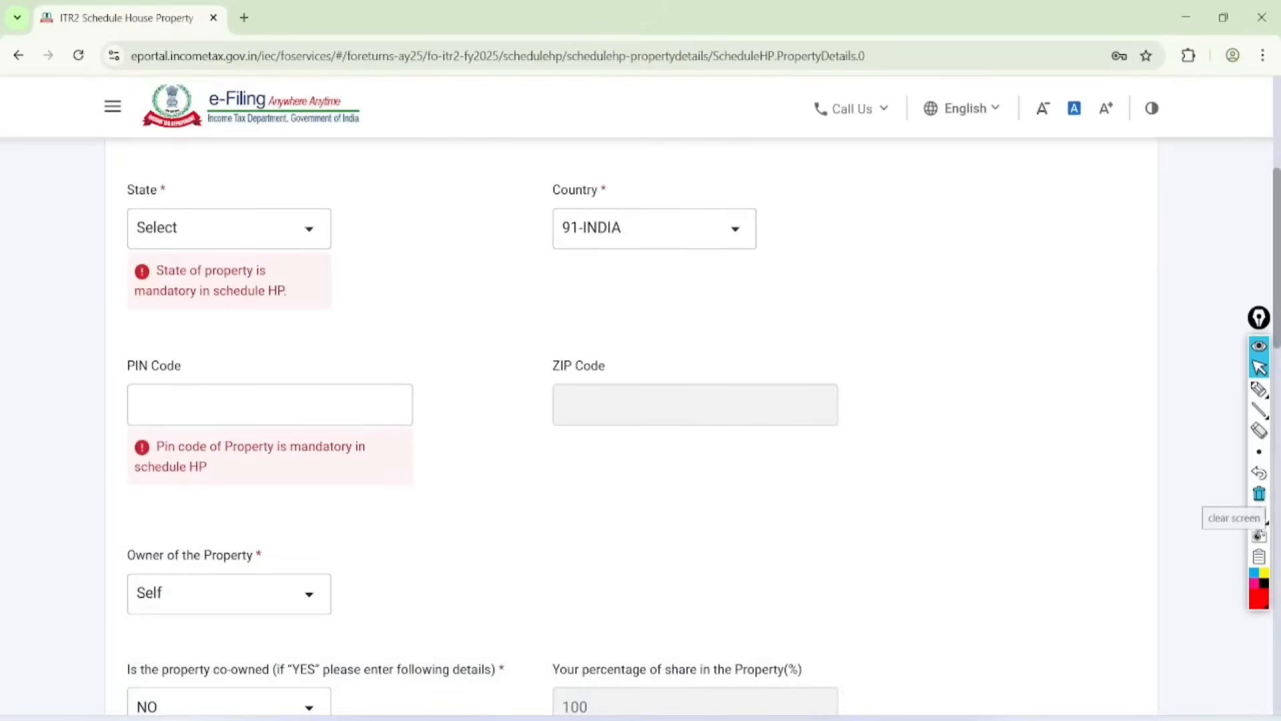
pyautogui.scroll(-7, 630, 401)
pyautogui.click(1259, 390)
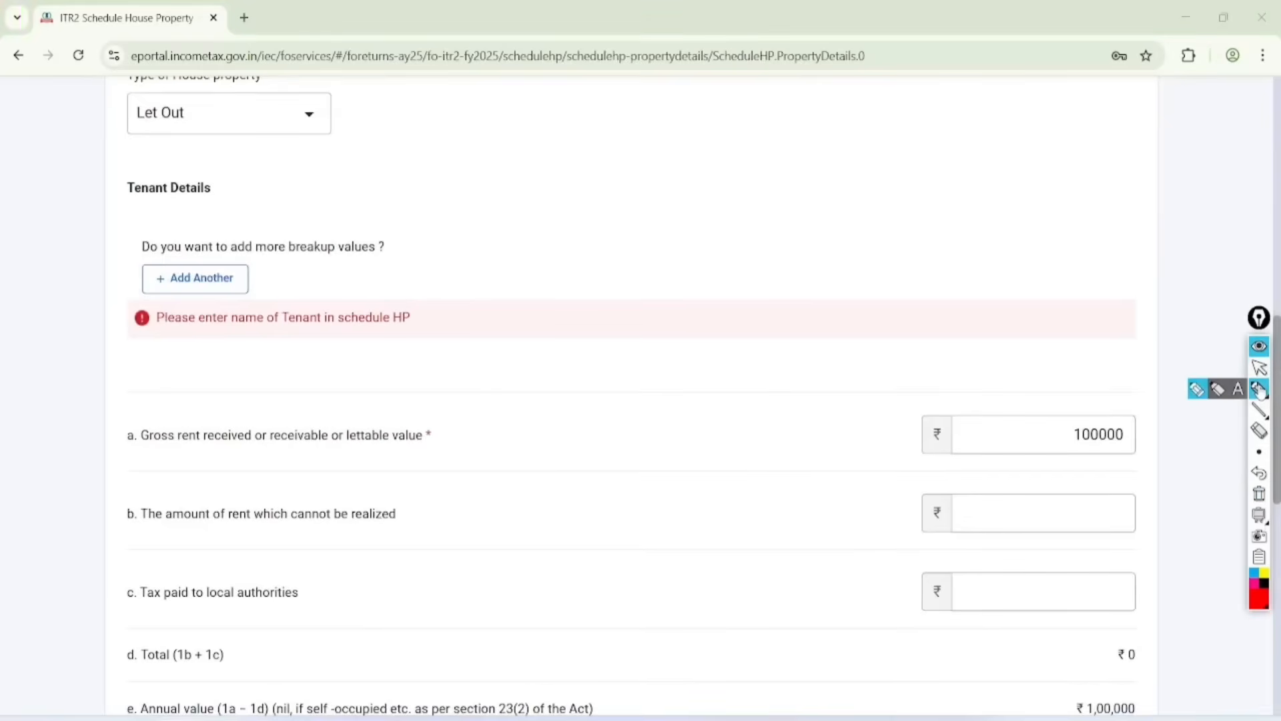
pyautogui.moveTo(254, 197)
pyautogui.mouseDown()
pyautogui.moveTo(146, 352)
pyautogui.moveTo(194, 186)
pyautogui.mouseUp()
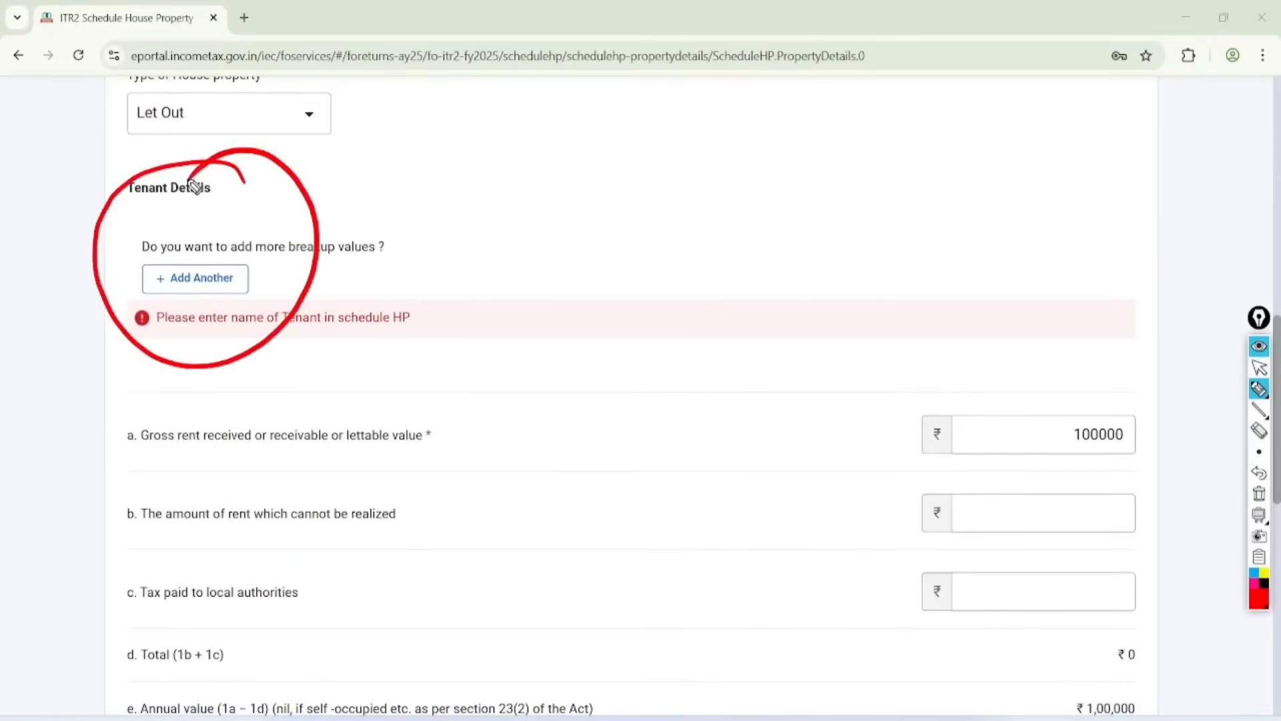
pyautogui.click(1259, 368)
pyautogui.click(1259, 494)
# Step: Add an entry under Tenant Details and fill in the tenant's name
pyautogui.click(195, 278)
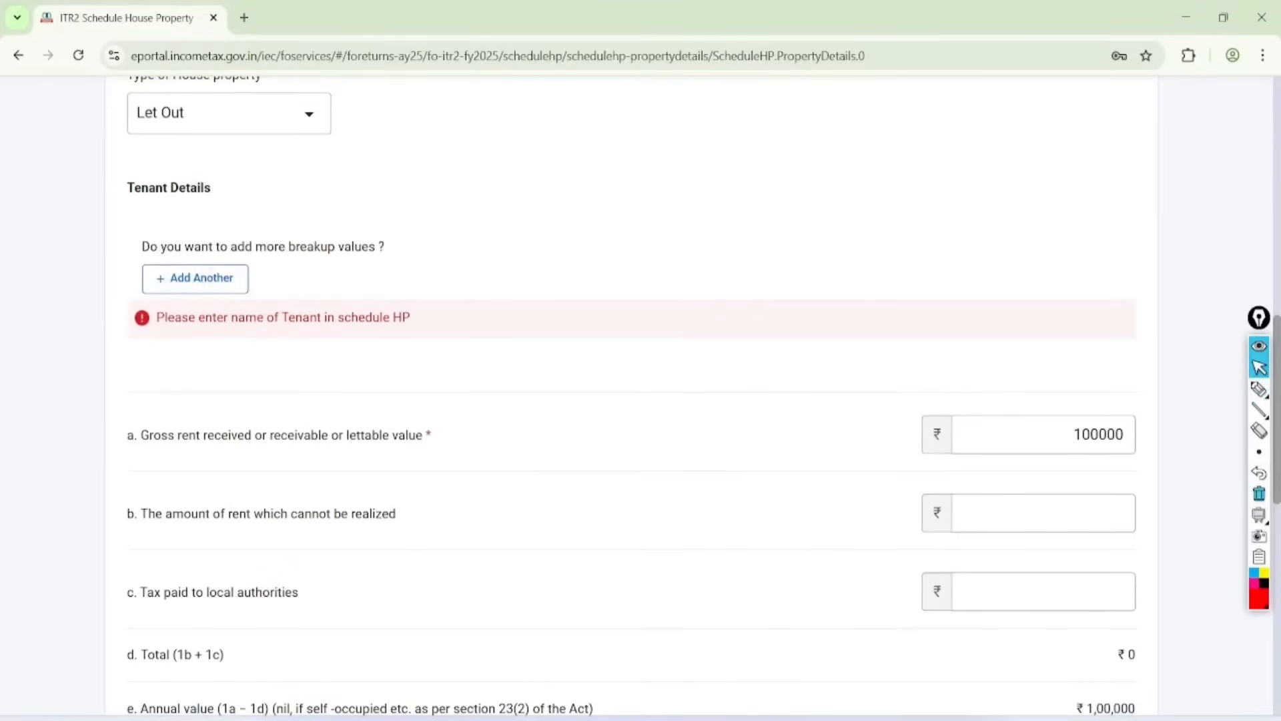
pyautogui.write('r')
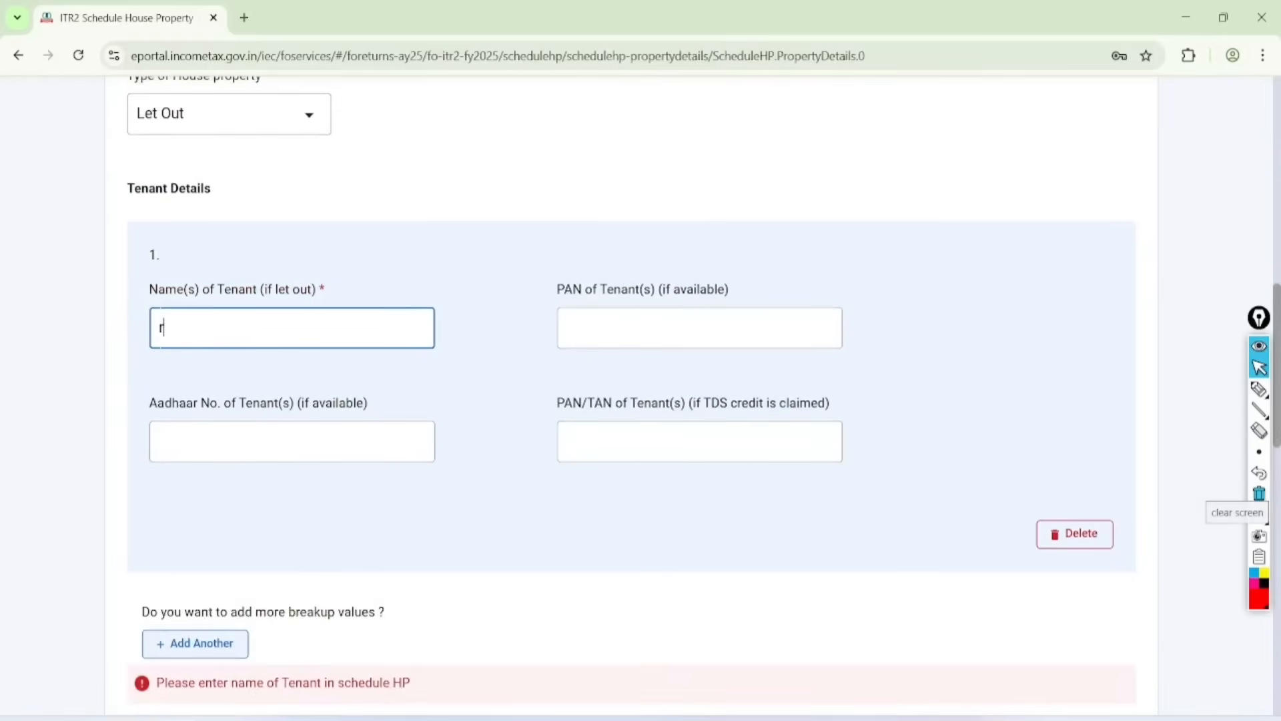
pyautogui.write('am')
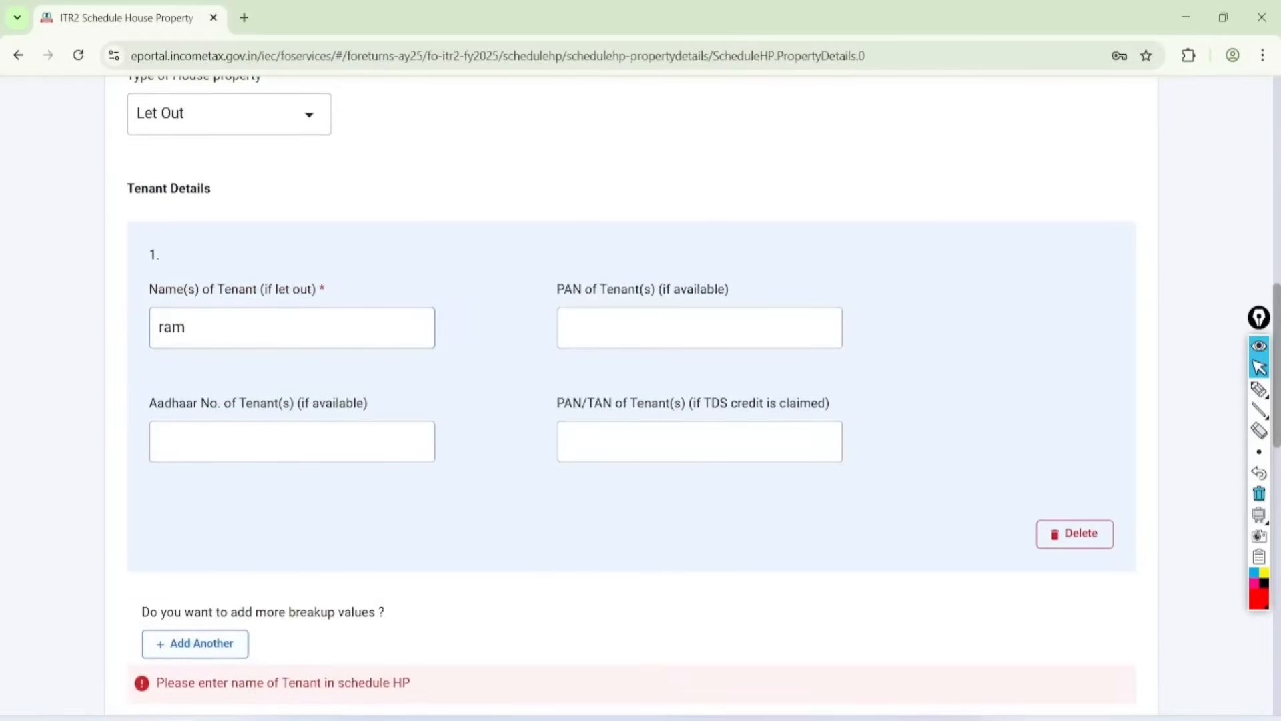
# Step: Save the let-out property's details and confirm Schedule House Property
pyautogui.scroll(-5, 632, 401)
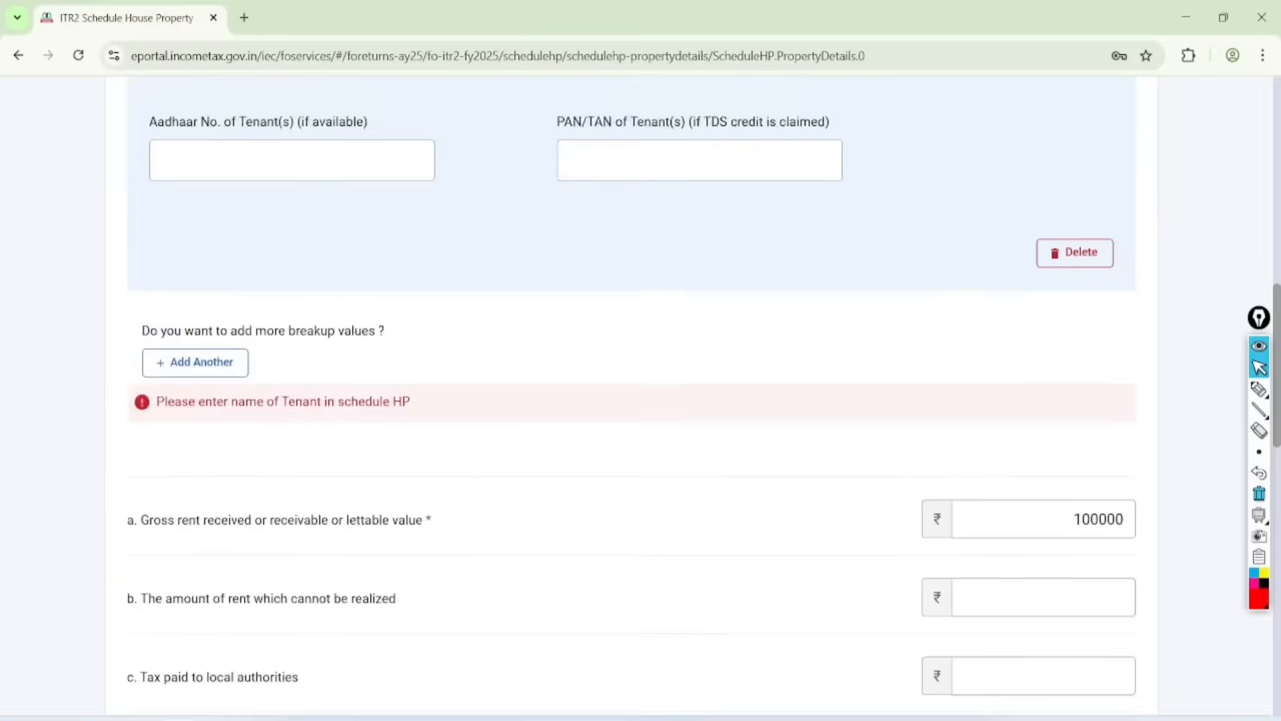
pyautogui.scroll(-10, 631, 400)
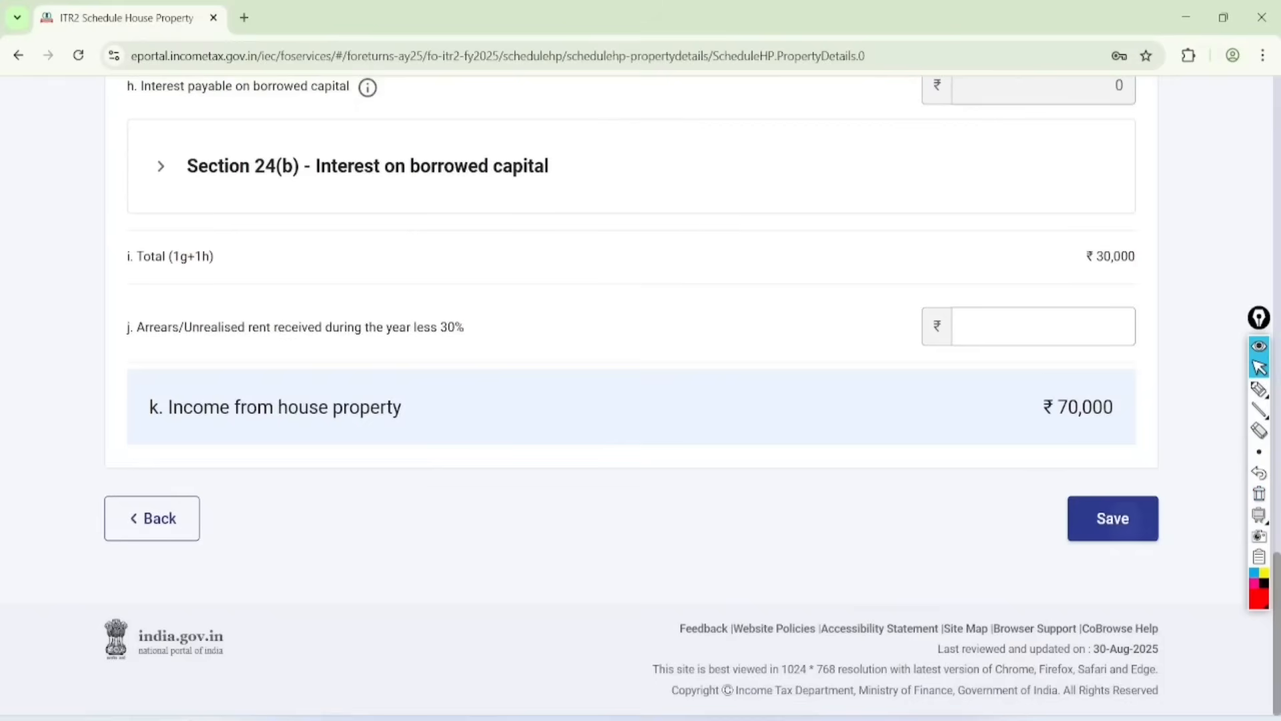
pyautogui.click(1113, 519)
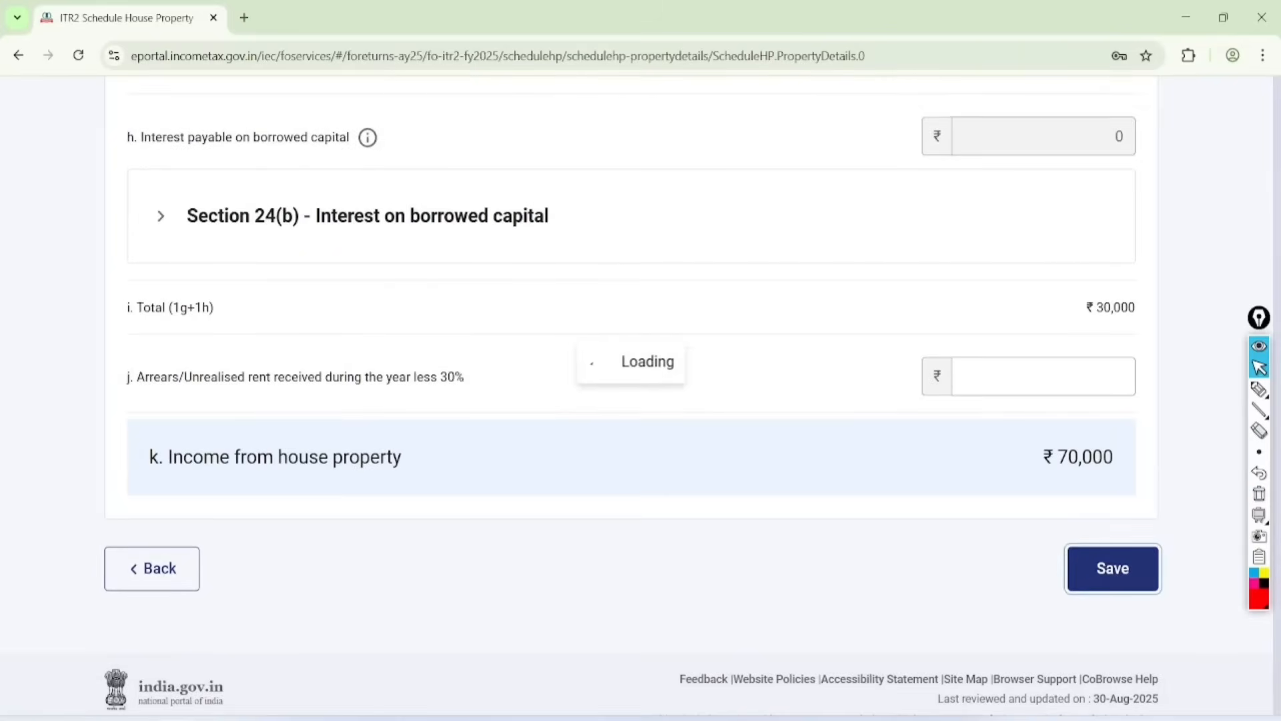
pyautogui.click(1108, 558)
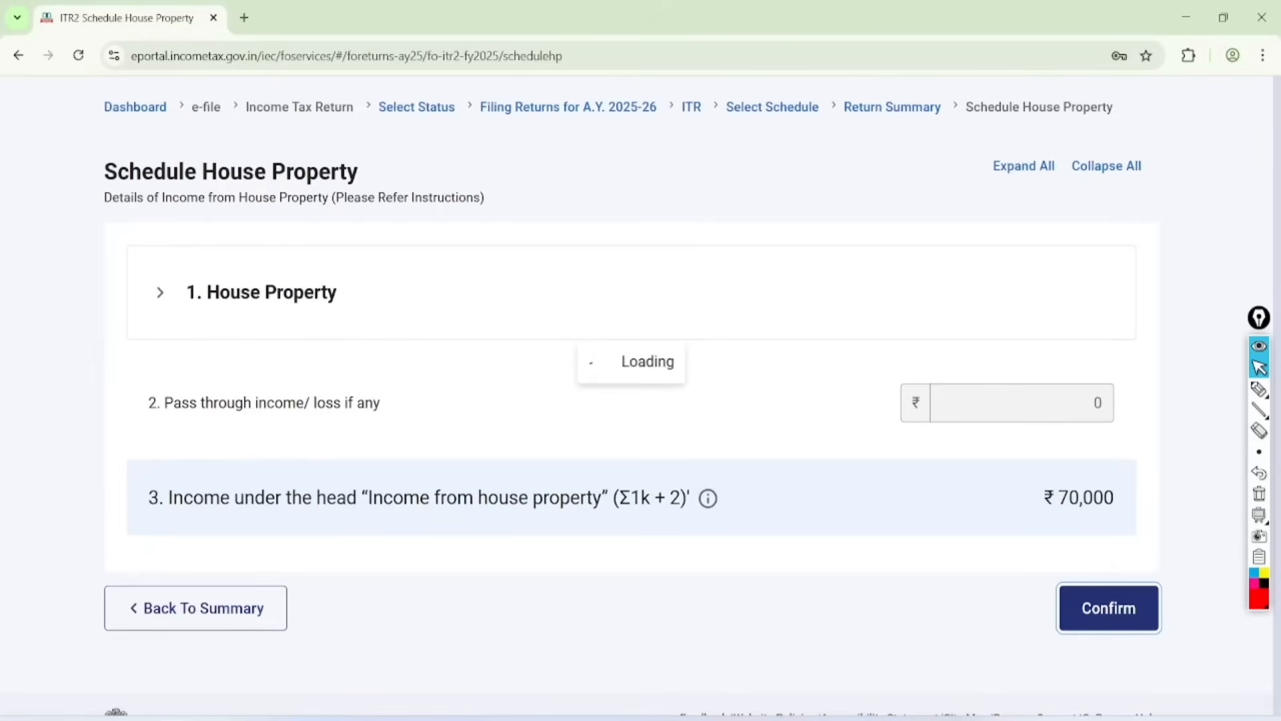
# Step: Circle House Property's Confirmed mark and Schedule Capital Gains in red, handwrite LTCG, STCG, Equity, MF and Debt beside them, and clear the annotations
pyautogui.click(1259, 388)
pyautogui.moveTo(495, 184)
pyautogui.mouseDown()
pyautogui.moveTo(414, 185)
pyautogui.moveTo(524, 240)
pyautogui.moveTo(435, 172)
pyautogui.mouseUp()
pyautogui.moveTo(360, 264)
pyautogui.mouseDown()
pyautogui.moveTo(223, 288)
pyautogui.moveTo(415, 355)
pyautogui.moveTo(319, 283)
pyautogui.mouseUp()
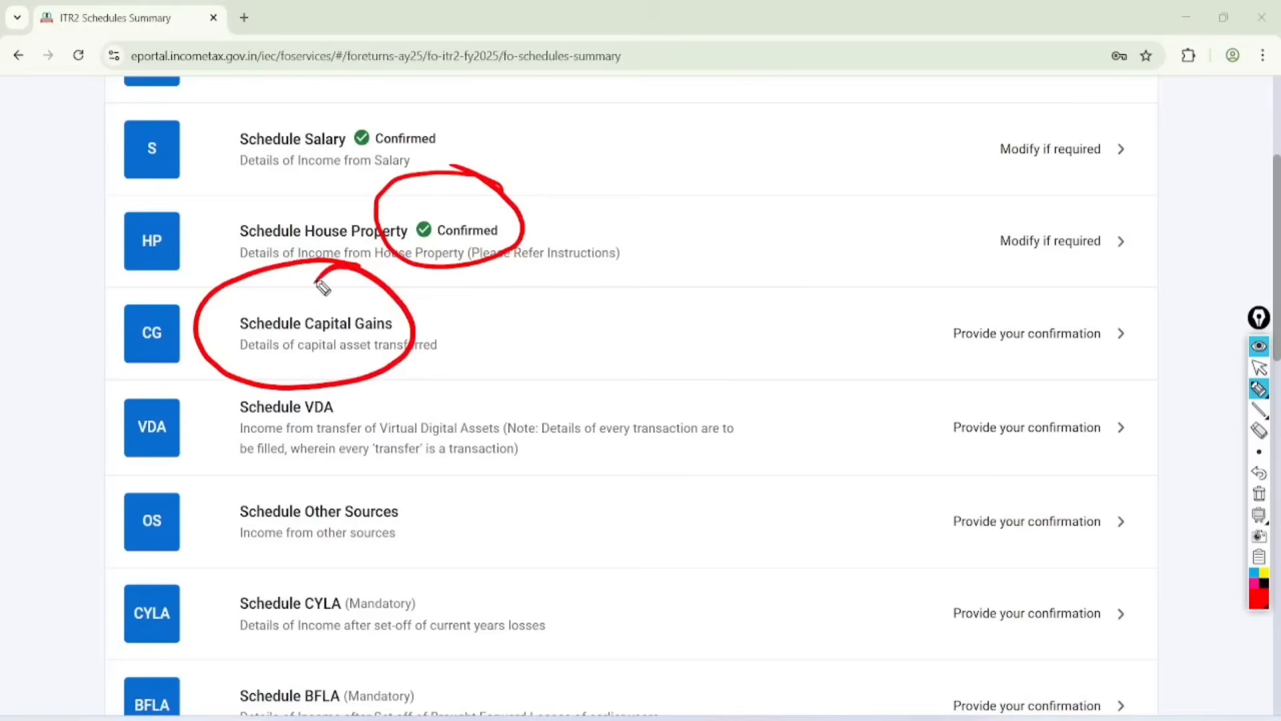
pyautogui.moveTo(515, 287)
pyautogui.mouseDown()
pyautogui.moveTo(555, 303)
pyautogui.moveTo(603, 262)
pyautogui.mouseUp()
pyautogui.moveTo(562, 316)
pyautogui.mouseDown()
pyautogui.moveTo(567, 354)
pyautogui.moveTo(612, 303)
pyautogui.moveTo(641, 301)
pyautogui.mouseUp()
pyautogui.moveTo(657, 155)
pyautogui.mouseDown()
pyautogui.moveTo(666, 175)
pyautogui.moveTo(767, 143)
pyautogui.moveTo(692, 235)
pyautogui.moveTo(738, 220)
pyautogui.moveTo(756, 178)
pyautogui.moveTo(715, 271)
pyautogui.moveTo(797, 240)
pyautogui.moveTo(772, 289)
pyautogui.moveTo(214, 303)
pyautogui.moveTo(230, 305)
pyautogui.mouseUp()
pyautogui.click(1259, 366)
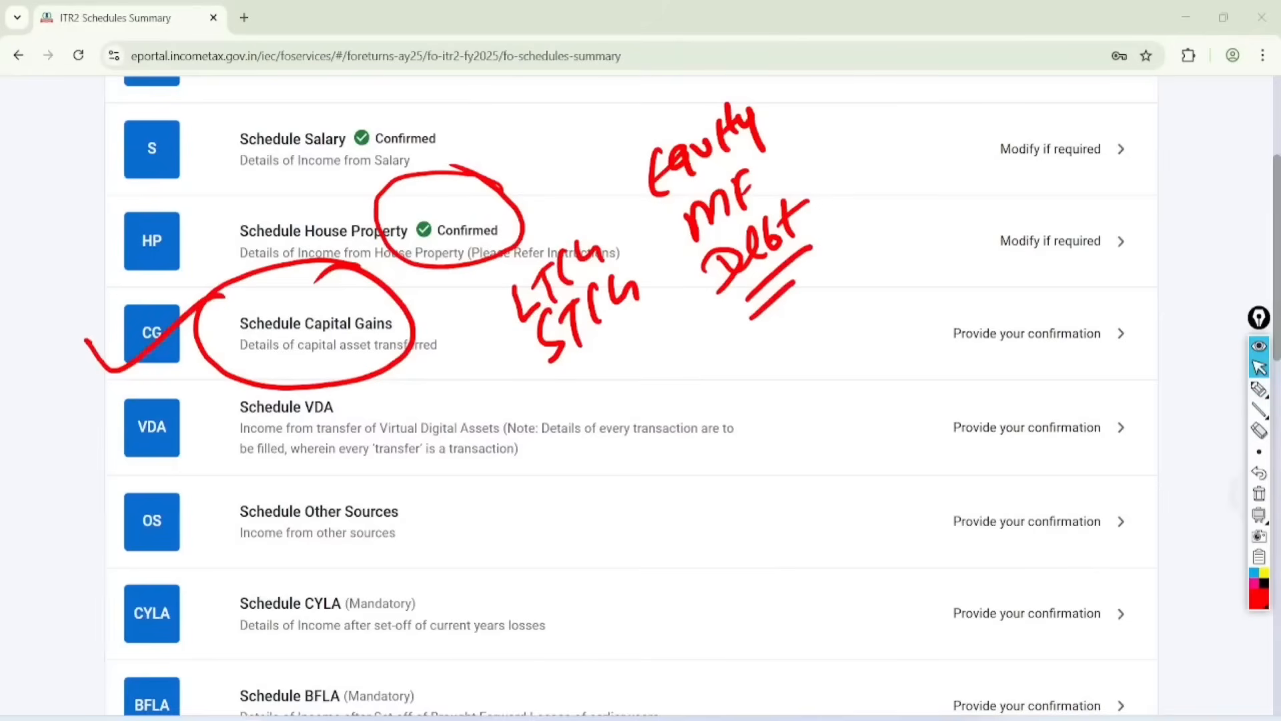
pyautogui.click(1259, 494)
# Step: Open Schedule Capital Gains and dismiss the section 234C notice after temporarily circling its Table F reference in red
pyautogui.click(1041, 333)
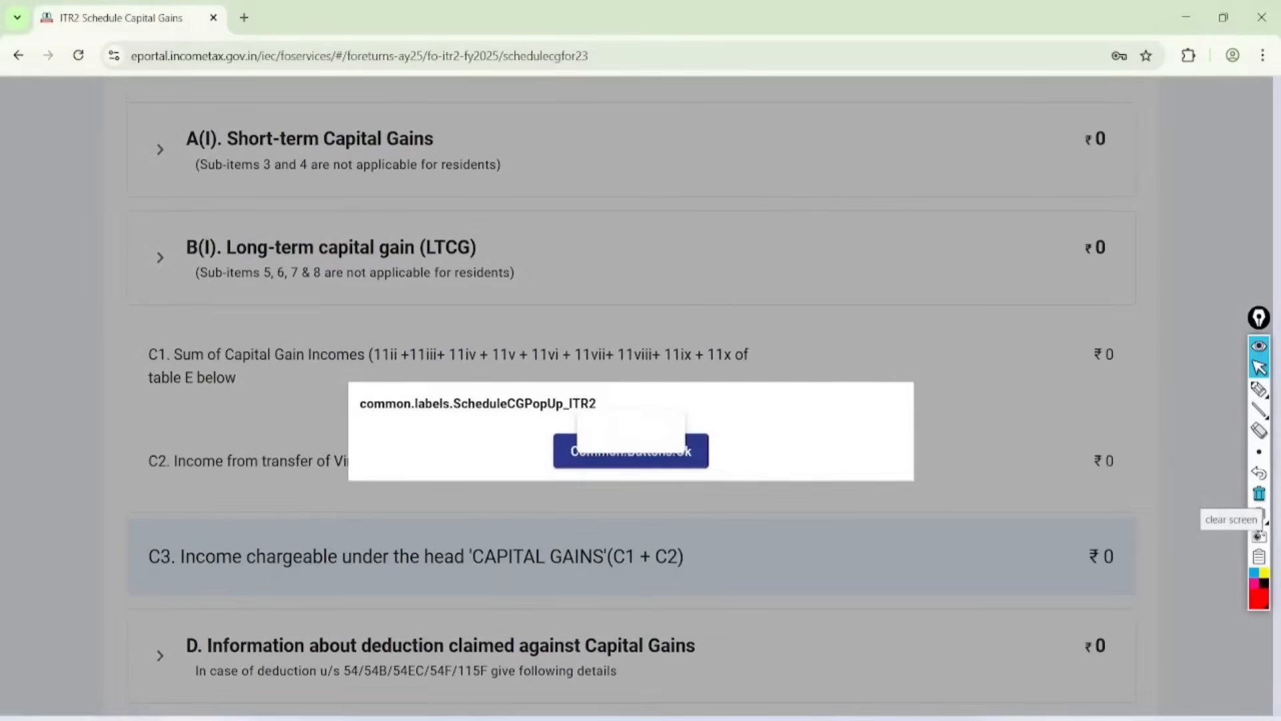
pyautogui.click(1259, 389)
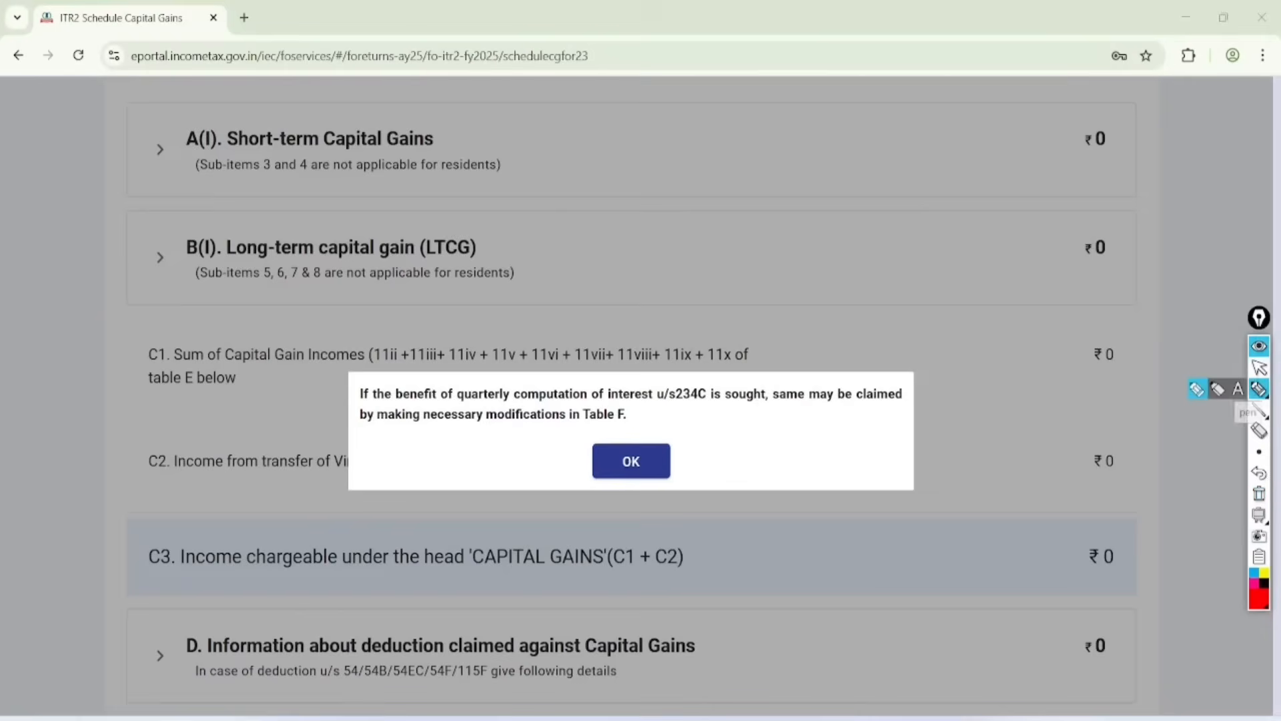
pyautogui.moveTo(627, 396)
pyautogui.mouseDown()
pyautogui.moveTo(611, 444)
pyautogui.moveTo(587, 404)
pyautogui.moveTo(638, 424)
pyautogui.moveTo(592, 394)
pyautogui.mouseUp()
pyautogui.click(1259, 367)
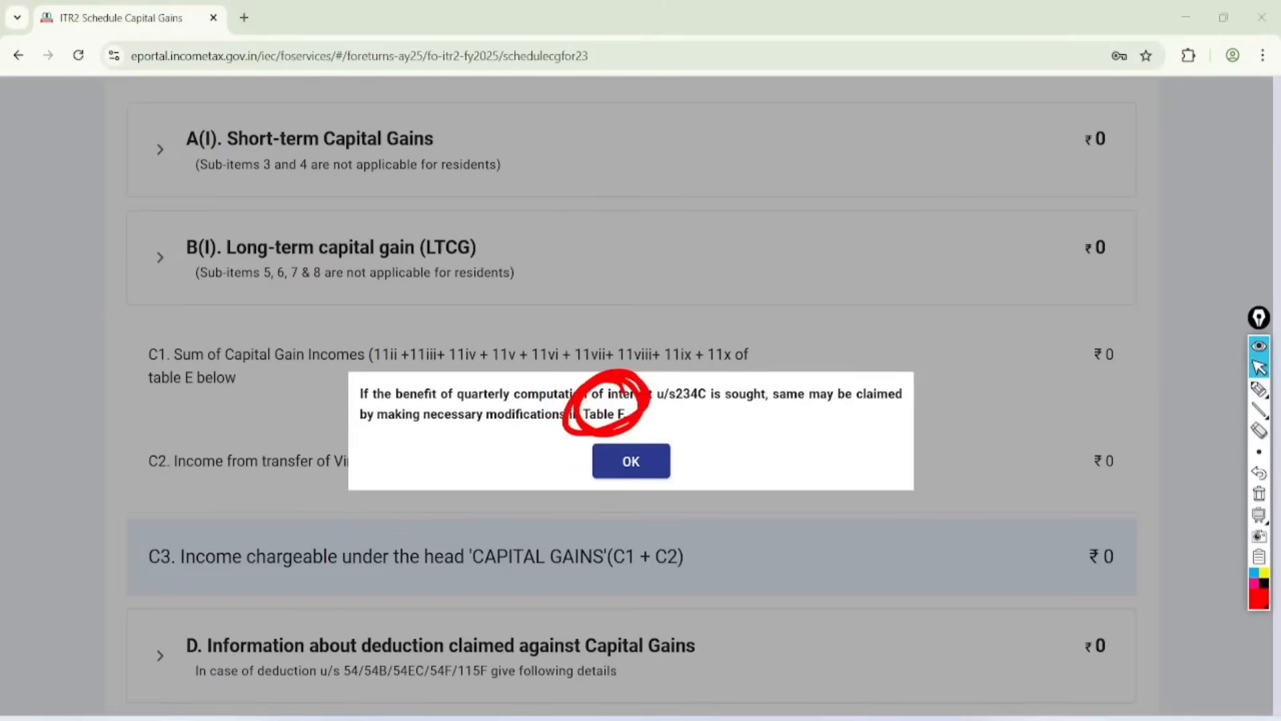
pyautogui.click(1259, 493)
pyautogui.click(631, 461)
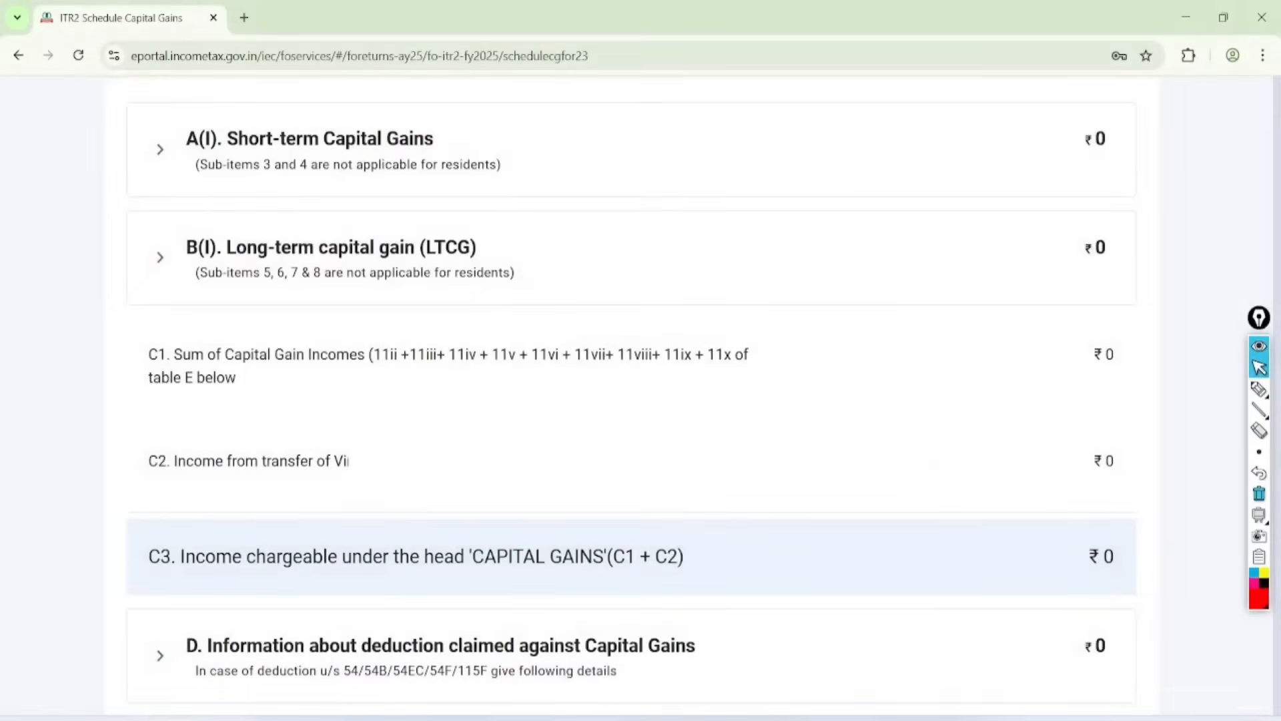
# Step: Circle the Short-term Capital Gains and Long-term capital gain sections in red, handwrite "<24" beside them, and clear the annotations
pyautogui.click(1259, 389)
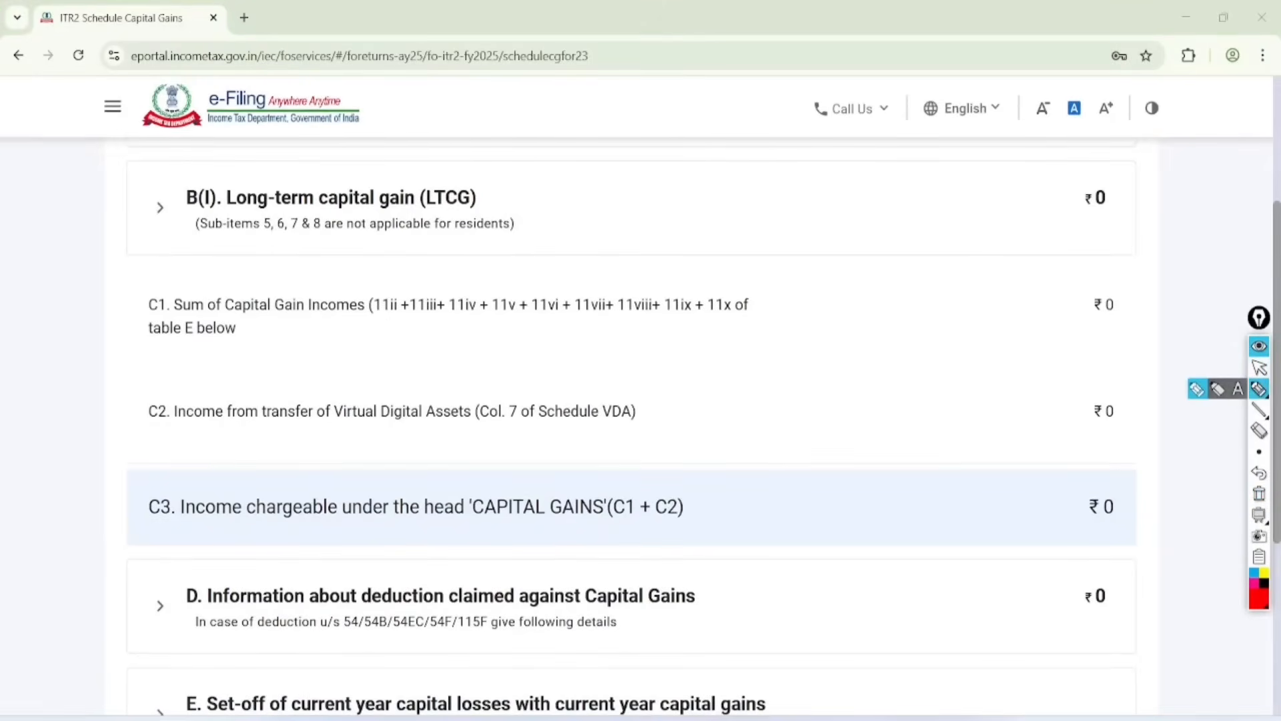
pyautogui.click(1259, 367)
pyautogui.scroll(2, 631, 427)
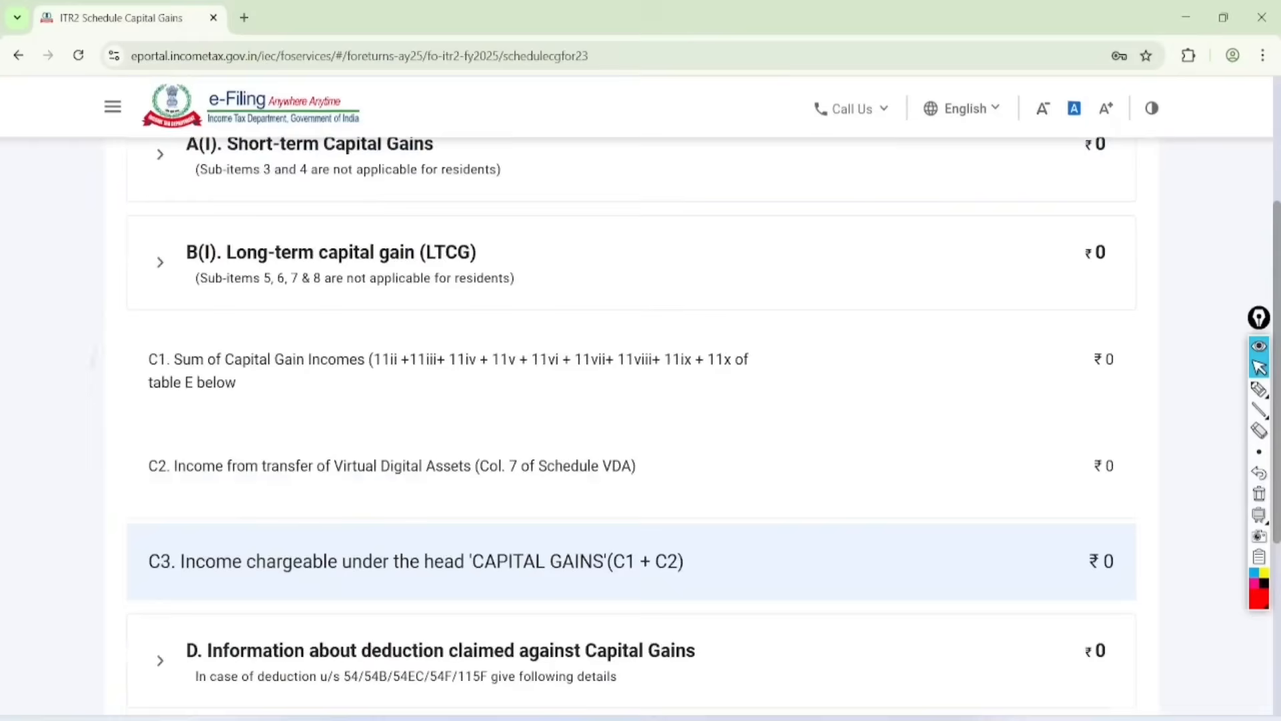
pyautogui.click(1259, 389)
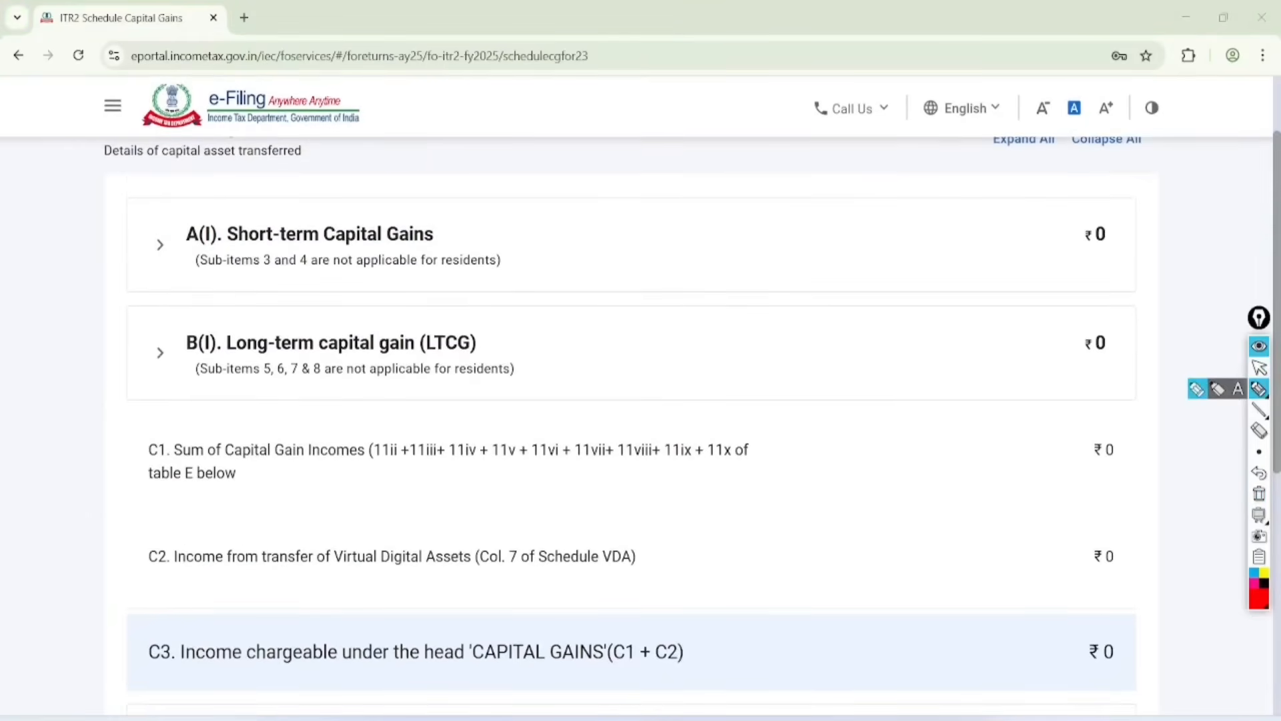
pyautogui.moveTo(430, 168)
pyautogui.mouseDown()
pyautogui.moveTo(178, 164)
pyautogui.moveTo(457, 249)
pyautogui.moveTo(330, 142)
pyautogui.mouseUp()
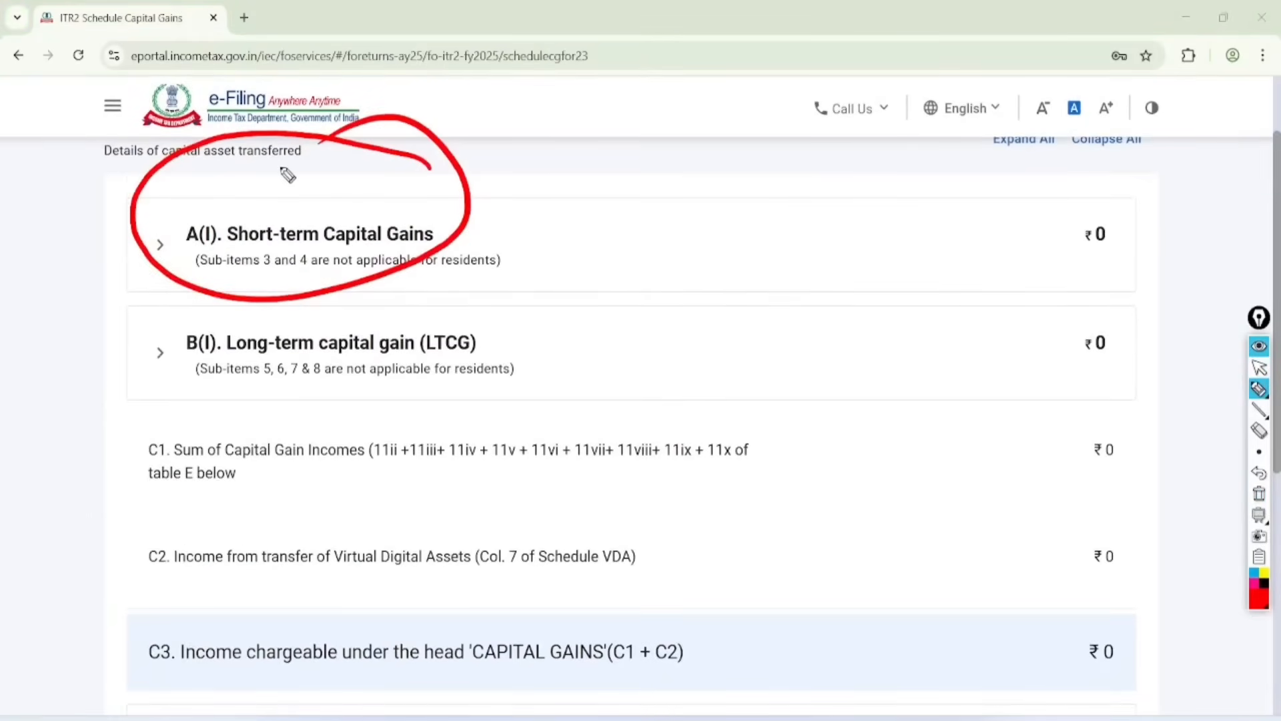
pyautogui.moveTo(572, 168)
pyautogui.mouseDown()
pyautogui.moveTo(586, 186)
pyautogui.moveTo(620, 161)
pyautogui.moveTo(631, 182)
pyautogui.moveTo(656, 167)
pyautogui.mouseUp()
pyautogui.moveTo(617, 216); pyautogui.dragTo(657, 180)
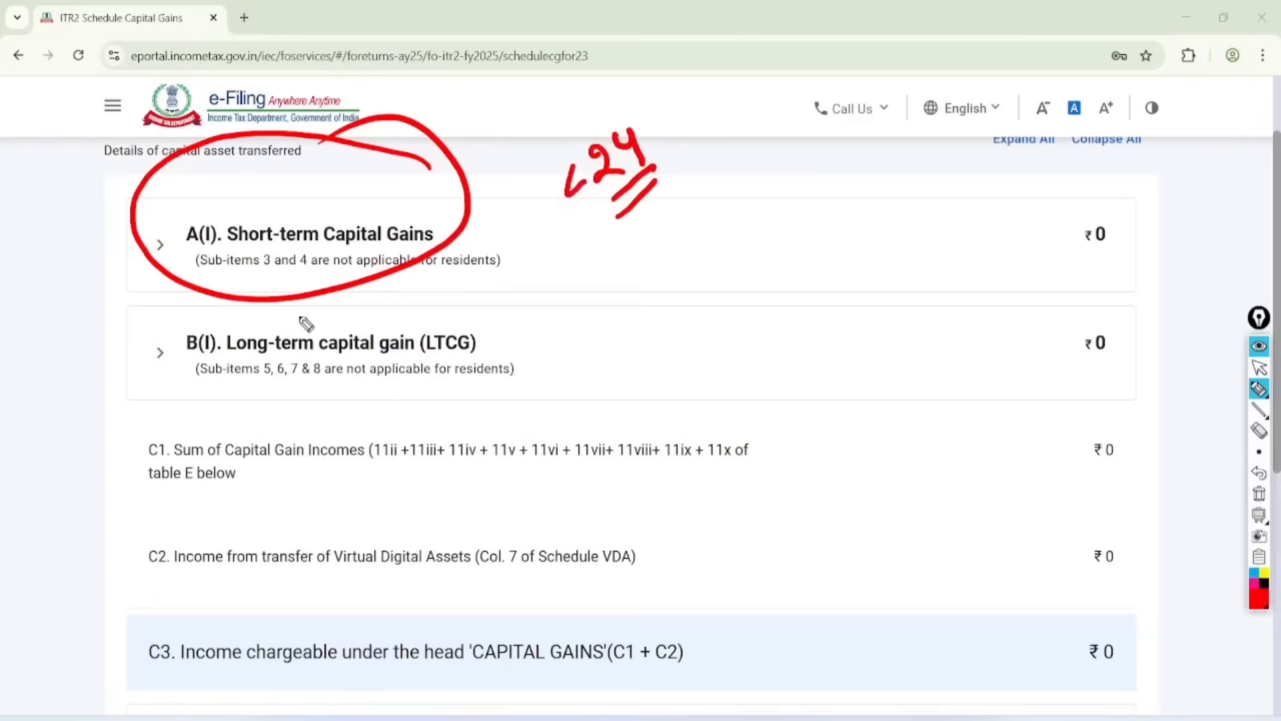
pyautogui.moveTo(284, 294)
pyautogui.mouseDown()
pyautogui.moveTo(149, 407)
pyautogui.moveTo(431, 288)
pyautogui.moveTo(157, 383)
pyautogui.mouseUp()
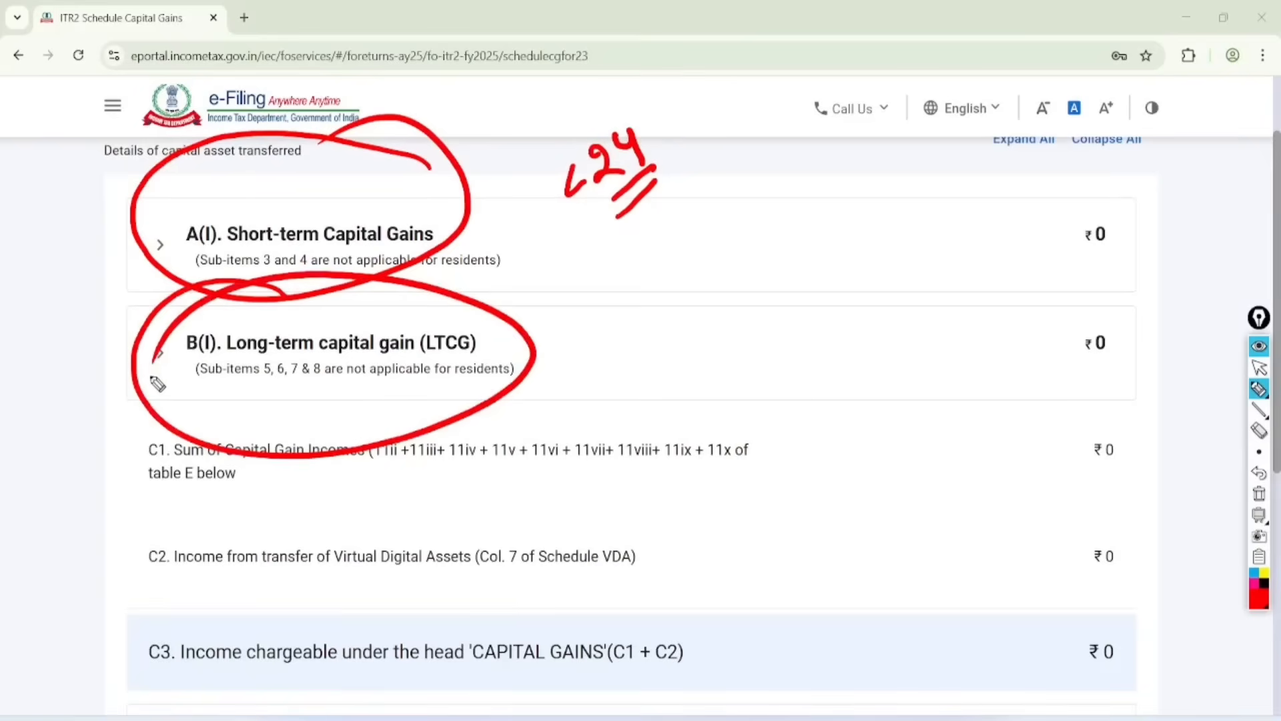
pyautogui.click(1259, 367)
pyautogui.click(1259, 494)
# Step: Expand A(I) Short-term Capital Gains and temporarily mark items 1, 2 and 5, including section 111A, in red
pyautogui.click(310, 245)
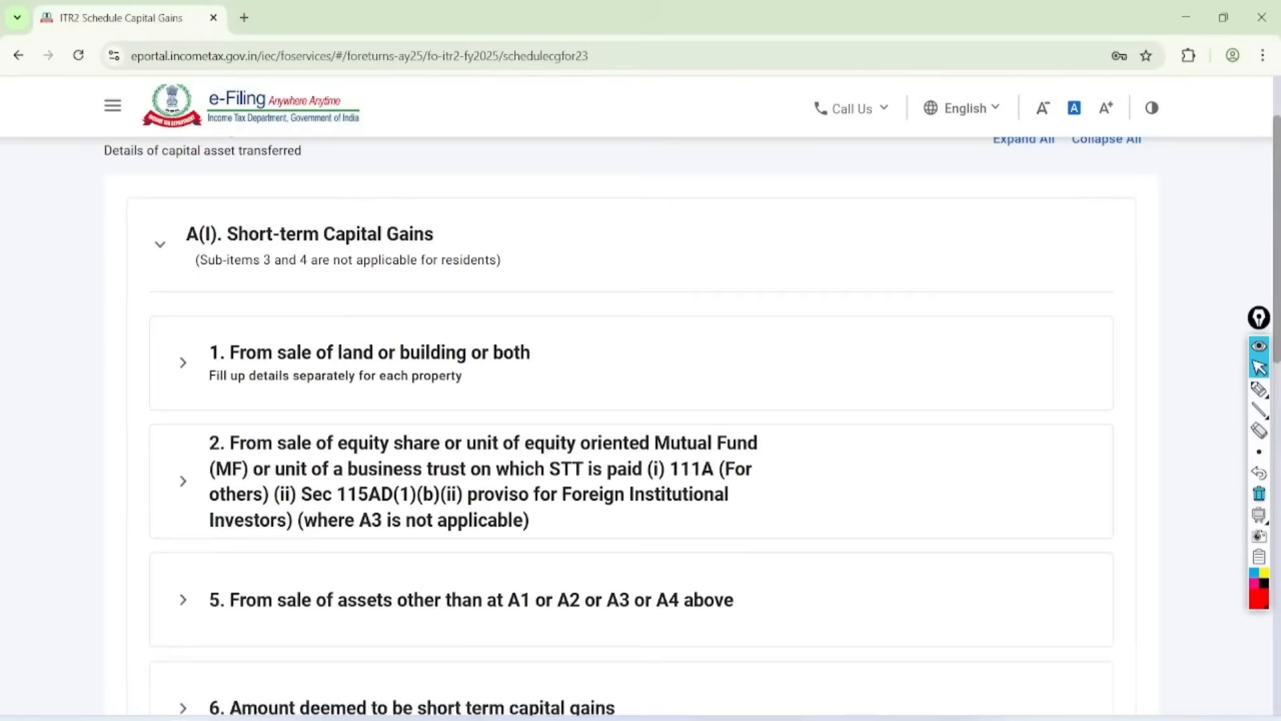
pyautogui.scroll(-2, 631, 400)
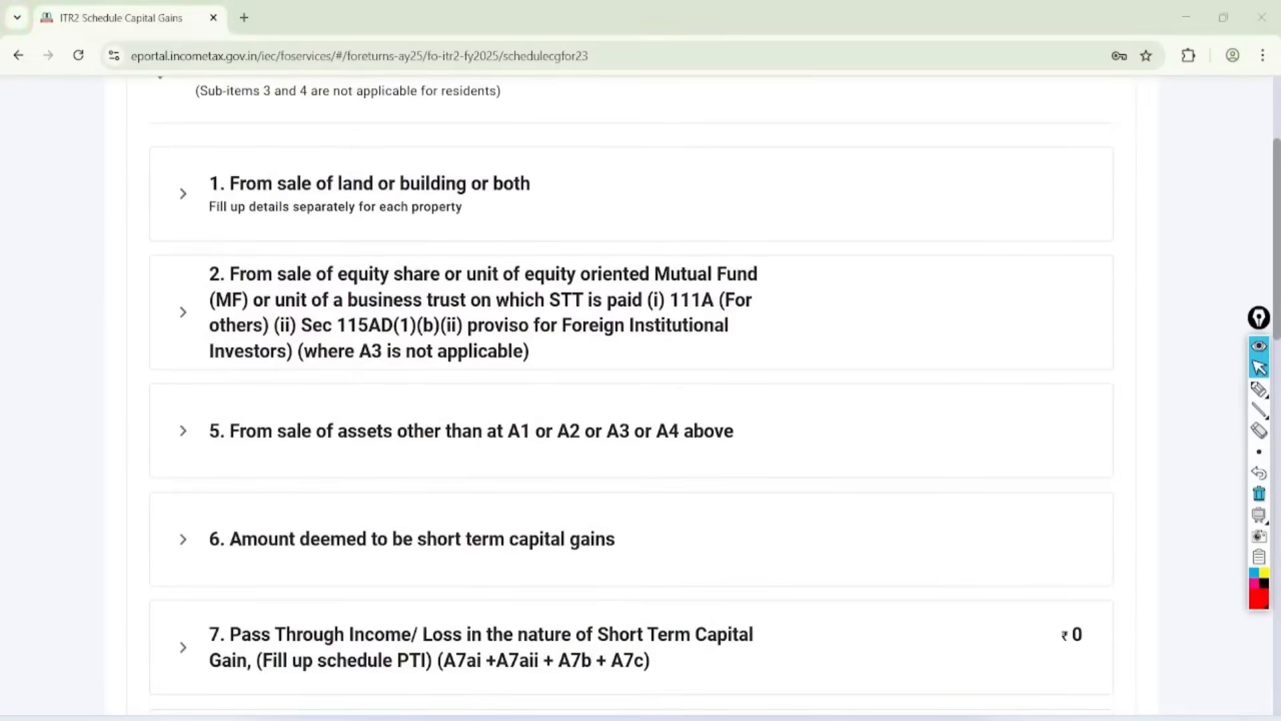
pyautogui.click(1259, 389)
pyautogui.moveTo(554, 128)
pyautogui.mouseDown()
pyautogui.moveTo(490, 95)
pyautogui.moveTo(527, 64)
pyautogui.moveTo(445, 88)
pyautogui.mouseUp()
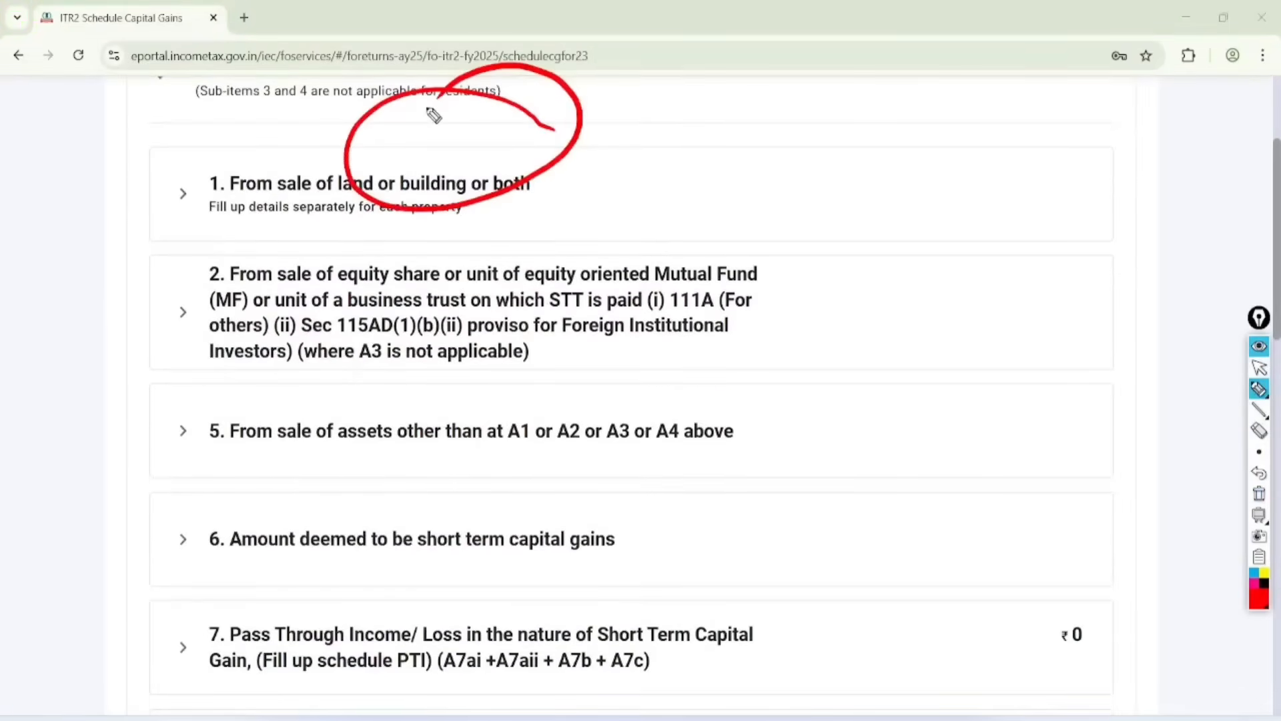
pyautogui.moveTo(314, 286); pyautogui.dragTo(572, 299)
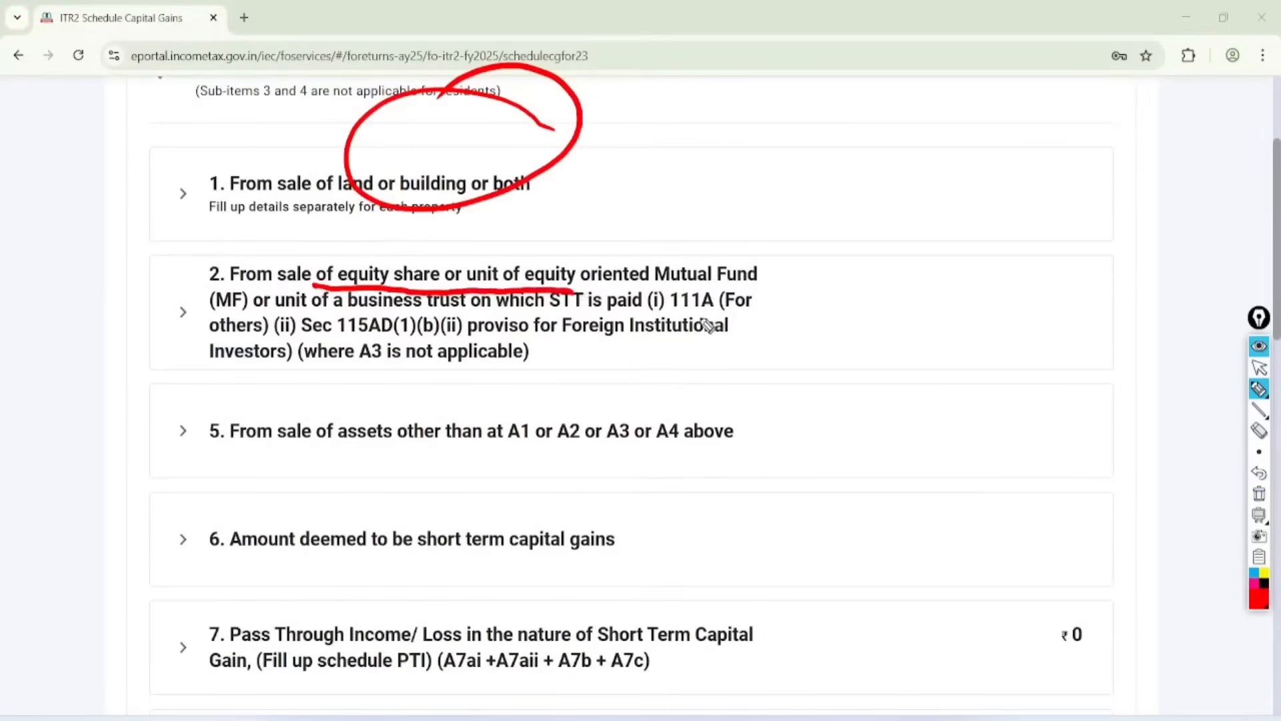
pyautogui.moveTo(682, 313)
pyautogui.mouseDown()
pyautogui.moveTo(727, 283)
pyautogui.moveTo(685, 321)
pyautogui.mouseUp()
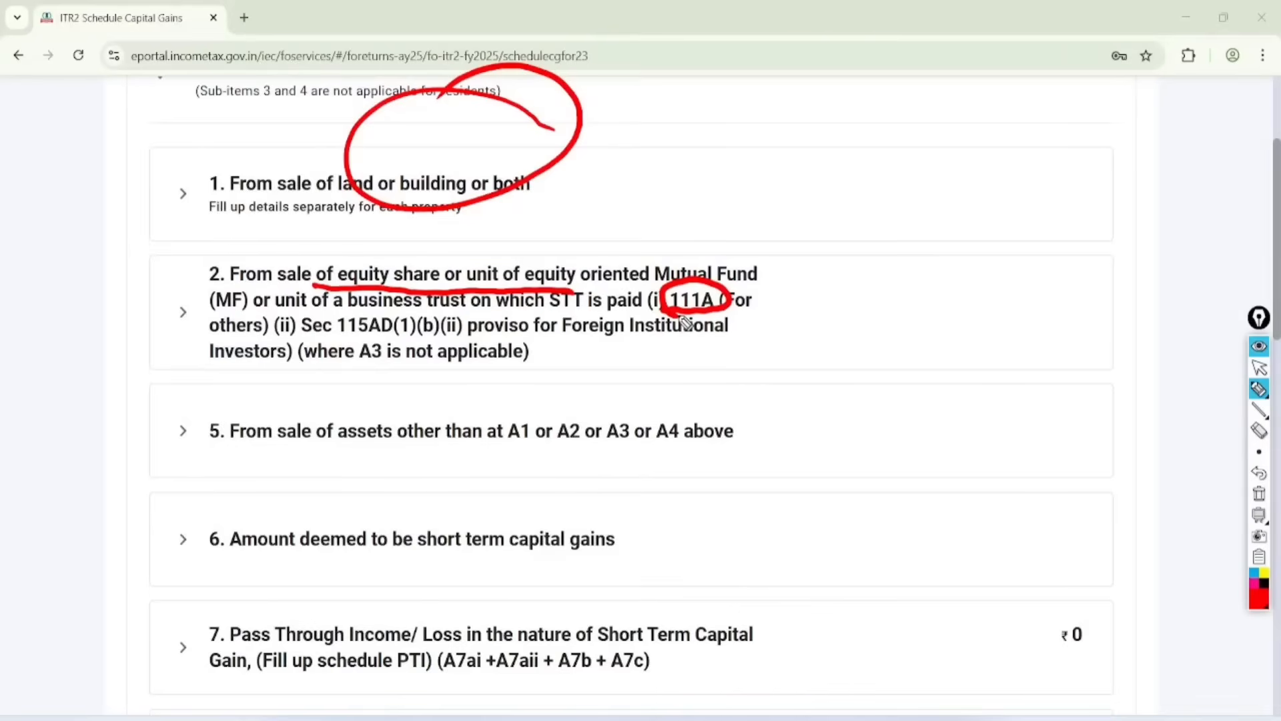
pyautogui.moveTo(237, 377)
pyautogui.mouseDown()
pyautogui.moveTo(258, 403)
pyautogui.moveTo(180, 440)
pyautogui.moveTo(207, 400)
pyautogui.mouseUp()
pyautogui.moveTo(327, 467); pyautogui.dragTo(718, 468)
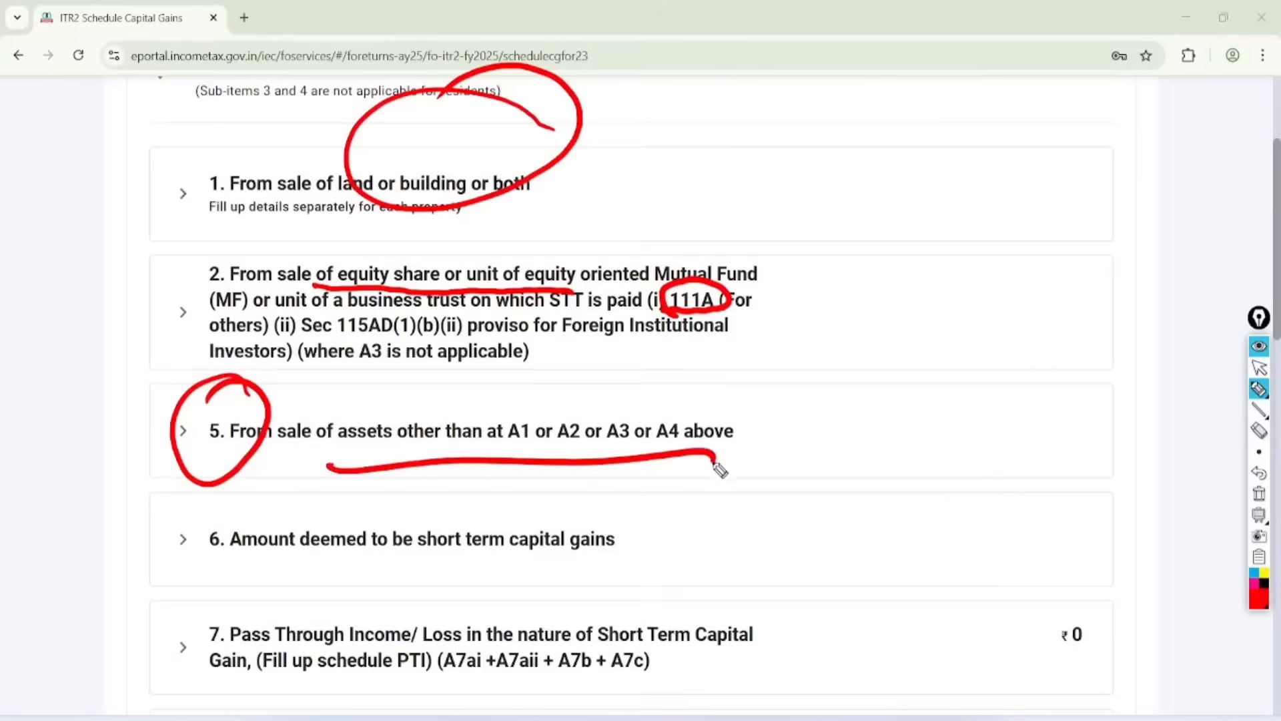
pyautogui.click(1259, 494)
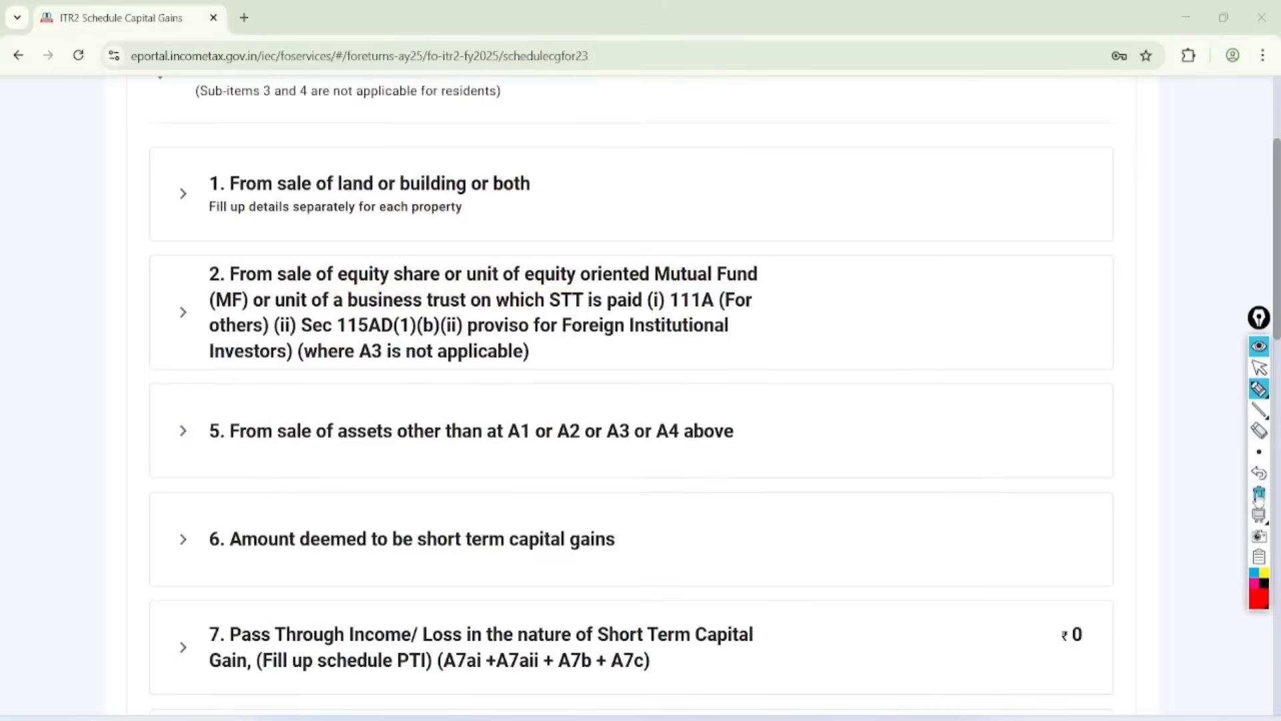
pyautogui.click(1259, 367)
# Step: Open a new entry under short-term item 2, sale of equity shares or equity-oriented mutual fund units with STT paid
pyautogui.click(183, 311)
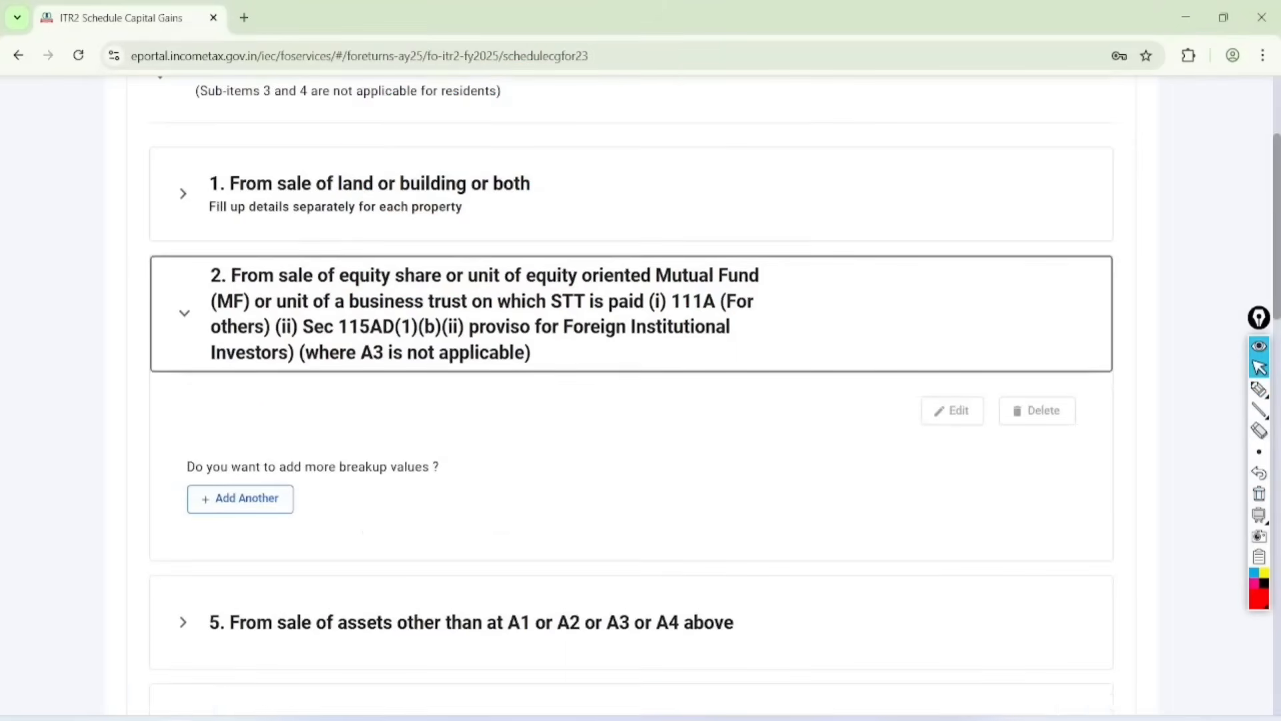
pyautogui.scroll(-2, 632, 395)
pyautogui.click(241, 370)
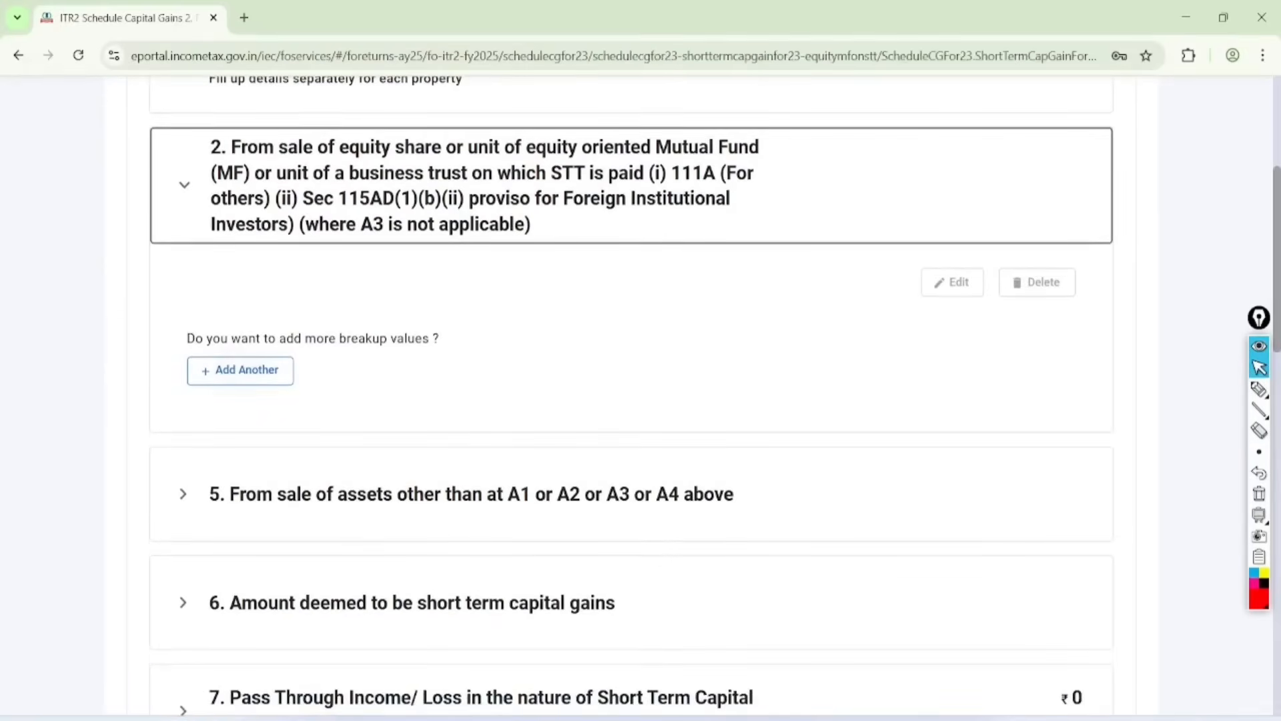
pyautogui.scroll(-2, 641, 394)
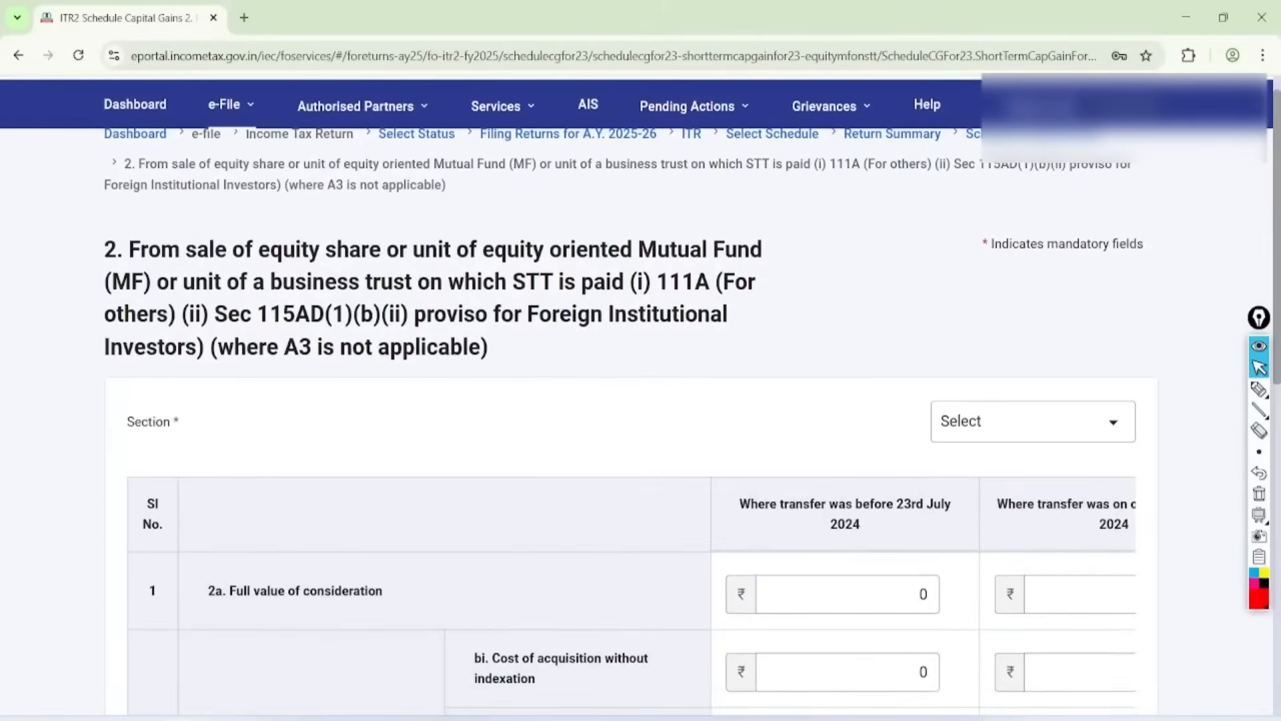
# Step: Choose 111A [for others] as the section and bring the consideration and section 48 deduction rows into view
pyautogui.click(1032, 421)
pyautogui.click(1011, 509)
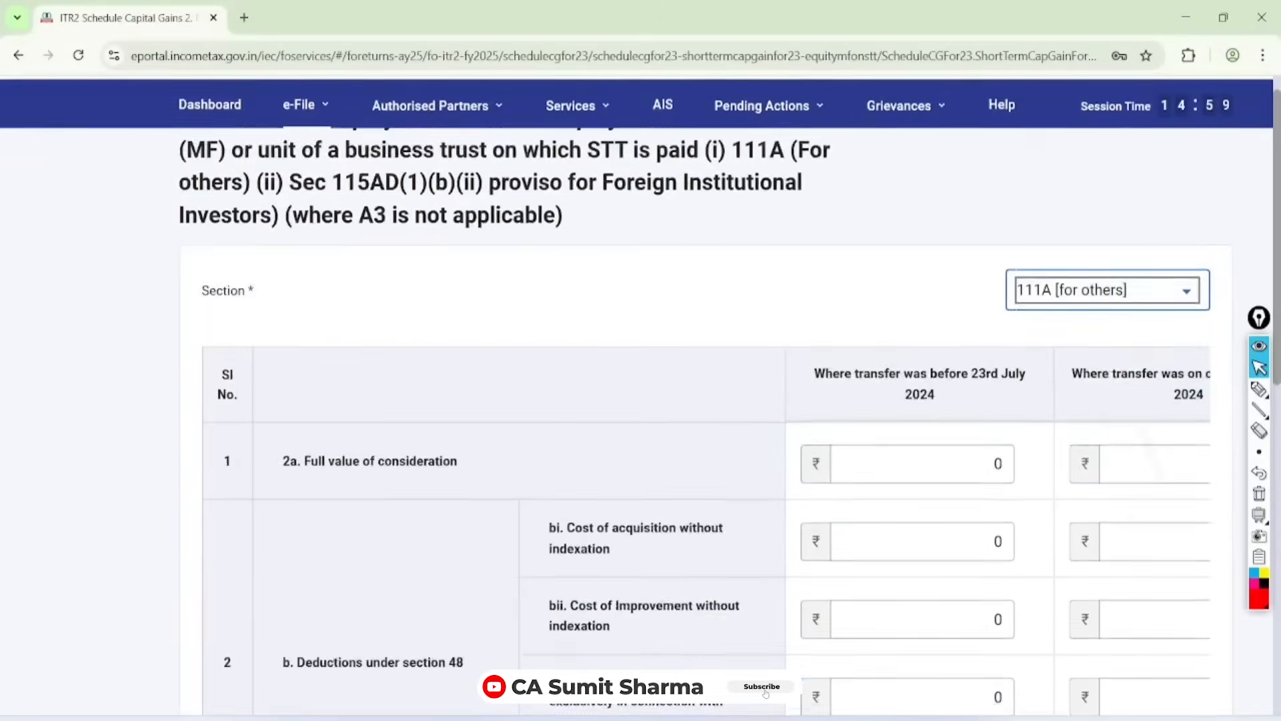
pyautogui.scroll(-2, 706, 461)
pyautogui.hscroll(1, 706, 461)
pyautogui.hscroll(-1, 706, 460)
pyautogui.hscroll(1, 706, 461)
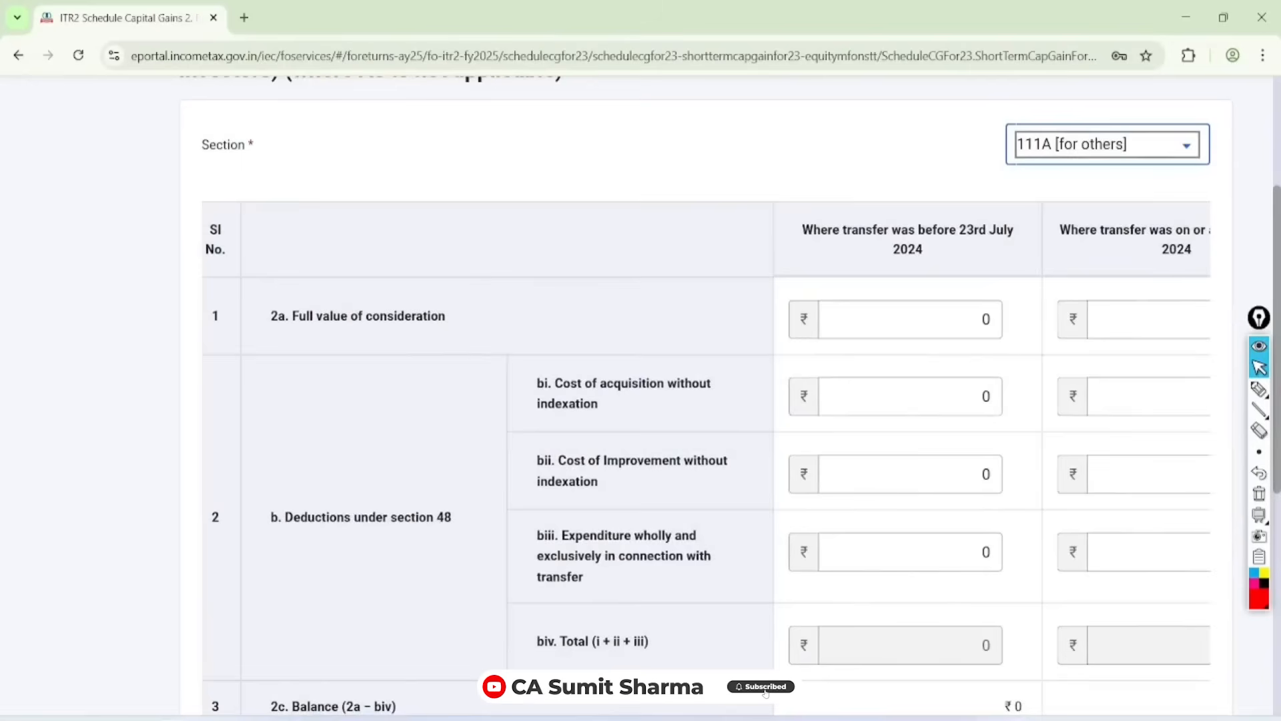
# Step: Circle 2a Full value of consideration and bi Cost of acquisition in red, handwriting underlined sale and purchase labels beside them
pyautogui.click(1259, 388)
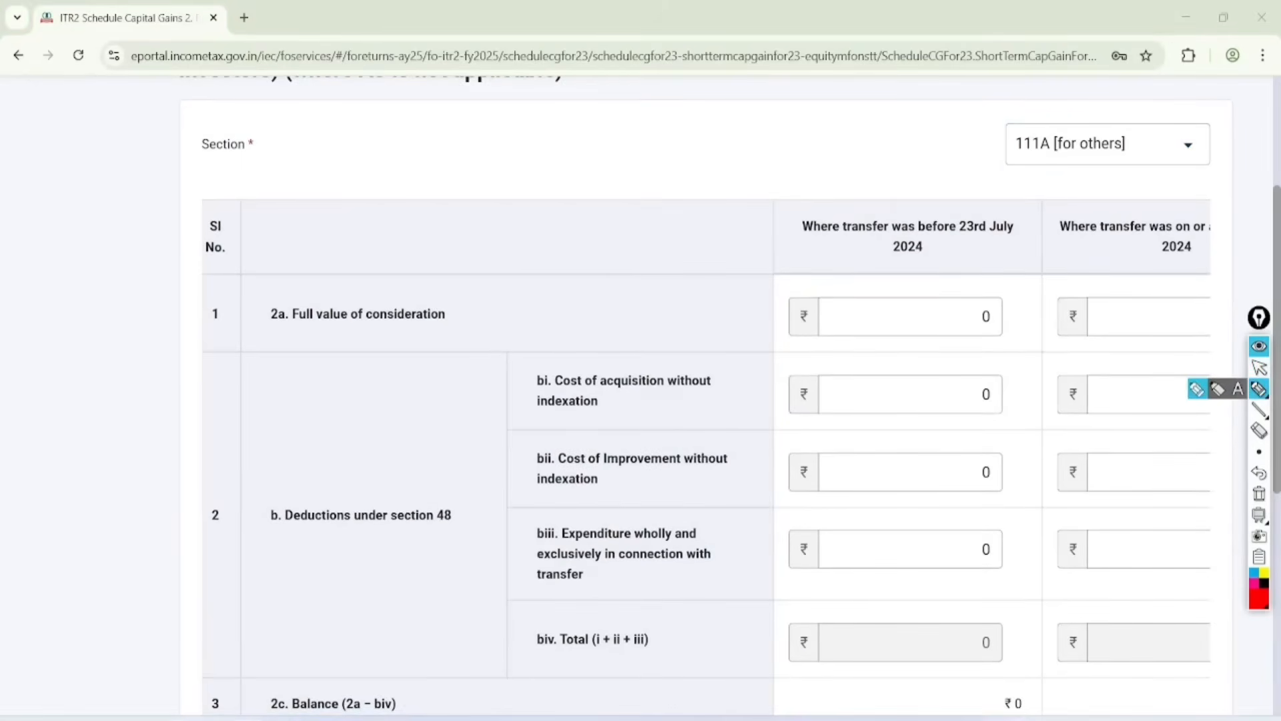
pyautogui.moveTo(451, 251)
pyautogui.mouseDown()
pyautogui.moveTo(287, 243)
pyautogui.moveTo(506, 282)
pyautogui.moveTo(383, 221)
pyautogui.mouseUp()
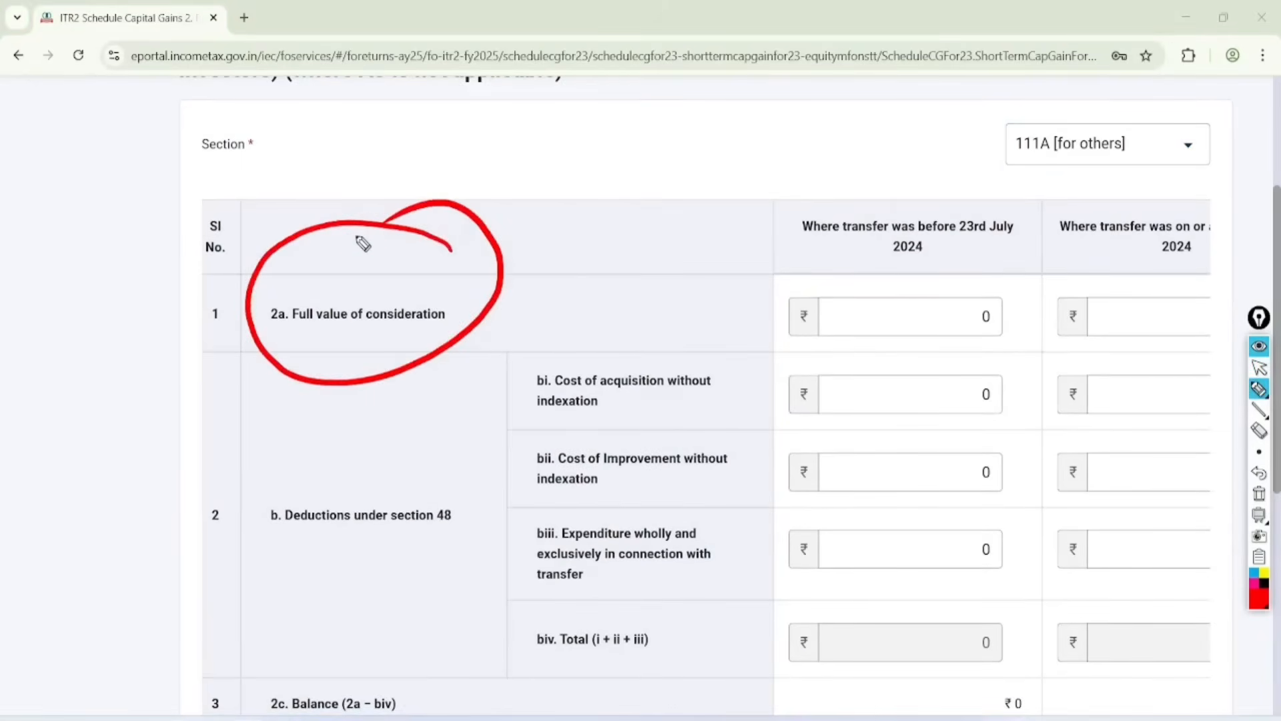
pyautogui.moveTo(643, 288)
pyautogui.mouseDown()
pyautogui.moveTo(629, 306)
pyautogui.moveTo(699, 265)
pyautogui.mouseUp()
pyautogui.moveTo(645, 327); pyautogui.dragTo(701, 279)
pyautogui.moveTo(652, 335); pyautogui.dragTo(704, 296)
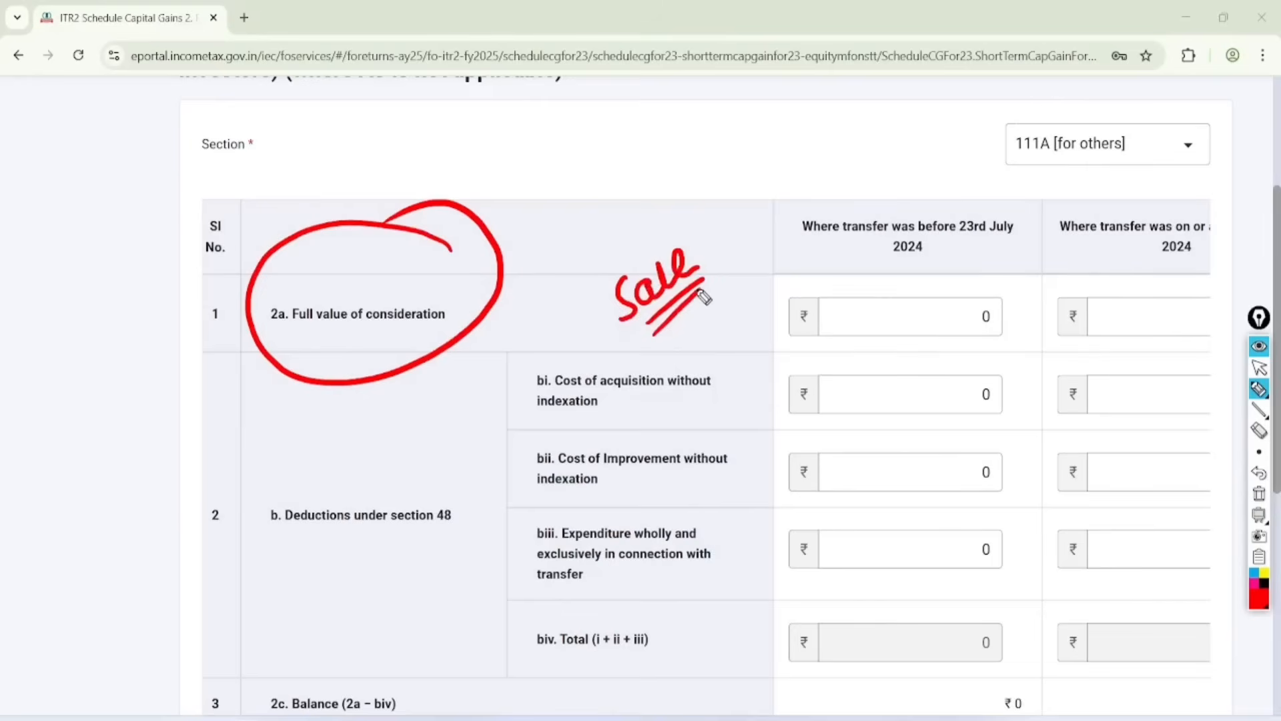
pyautogui.moveTo(620, 343)
pyautogui.mouseDown()
pyautogui.moveTo(572, 343)
pyautogui.moveTo(713, 414)
pyautogui.mouseUp()
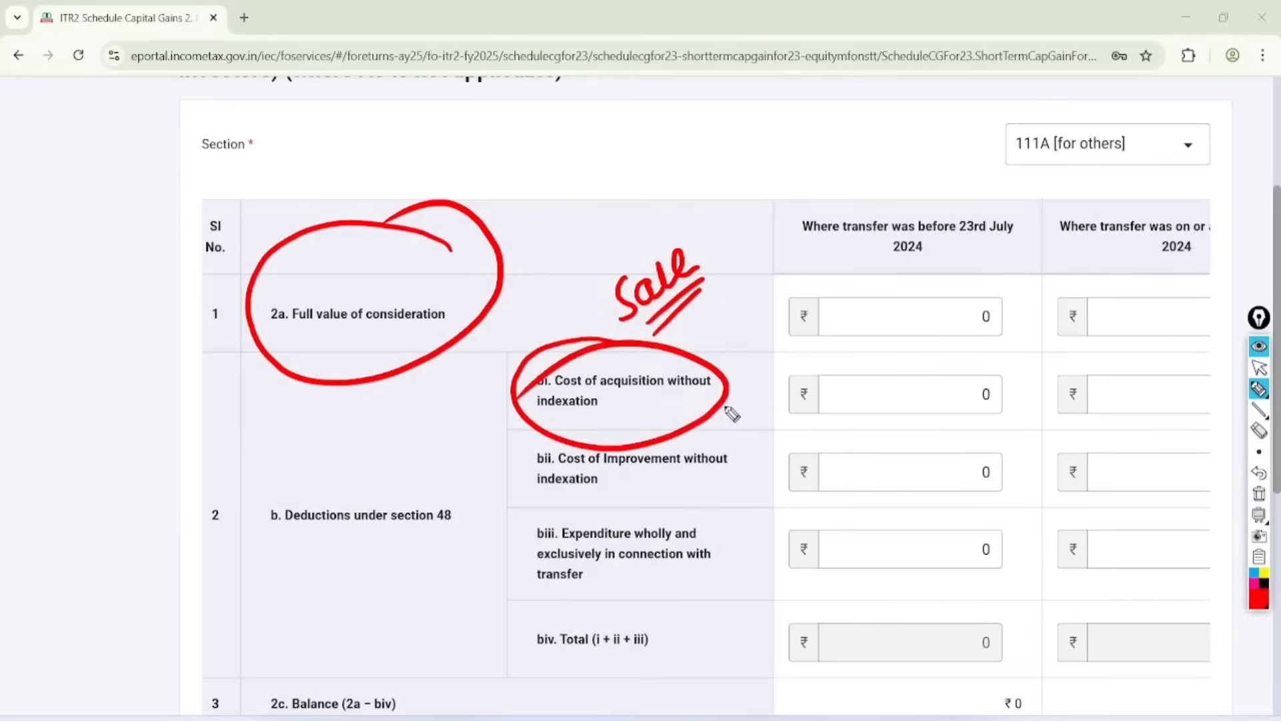
pyautogui.moveTo(727, 408); pyautogui.dragTo(838, 348)
pyautogui.moveTo(753, 435); pyautogui.dragTo(812, 389)
# Step: Tick the before-23rd-July consideration and acquisition cost fields, circle both transfer date column headings, and clear the annotations
pyautogui.moveTo(884, 303); pyautogui.dragTo(1011, 253)
pyautogui.moveTo(878, 390)
pyautogui.mouseDown()
pyautogui.moveTo(882, 405)
pyautogui.moveTo(1007, 360)
pyautogui.mouseUp()
pyautogui.moveTo(999, 175)
pyautogui.mouseDown()
pyautogui.moveTo(832, 191)
pyautogui.moveTo(1035, 183)
pyautogui.moveTo(891, 209)
pyautogui.mouseUp()
pyautogui.moveTo(1195, 173)
pyautogui.mouseDown()
pyautogui.moveTo(1141, 312)
pyautogui.moveTo(1091, 148)
pyautogui.mouseUp()
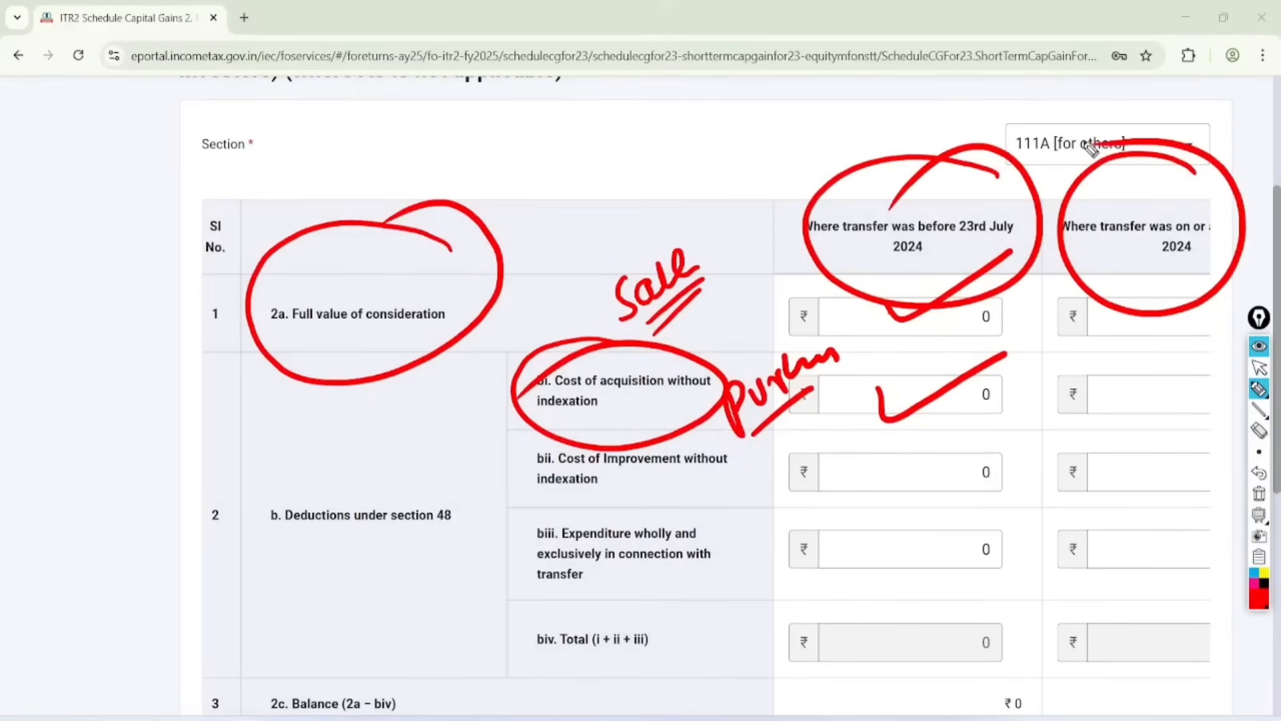
pyautogui.click(1259, 367)
pyautogui.click(1259, 493)
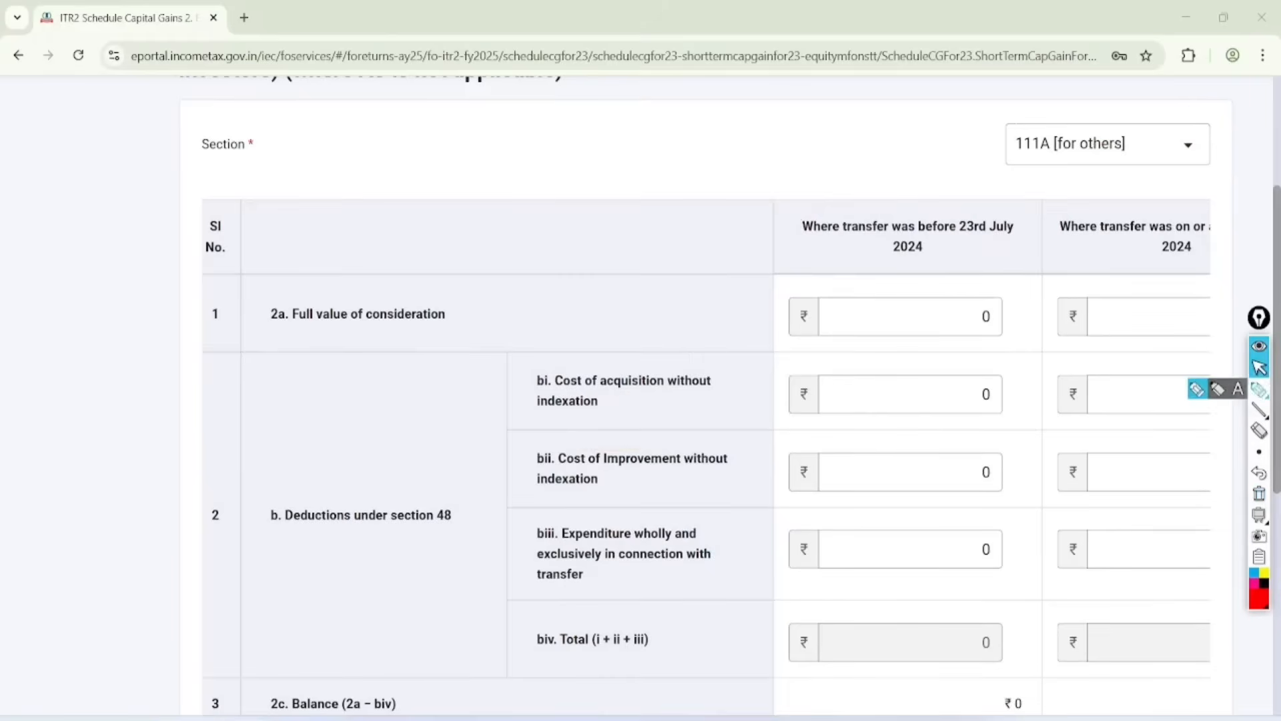
# Step: Handwrite the date "23.7.24" in red above the table with a line leading down to an underlined "15%"
pyautogui.click(1259, 389)
pyautogui.moveTo(273, 153)
pyautogui.mouseDown()
pyautogui.moveTo(269, 179)
pyautogui.moveTo(304, 176)
pyautogui.moveTo(455, 80)
pyautogui.mouseUp()
pyautogui.click(298, 148)
pyautogui.moveTo(452, 64); pyautogui.dragTo(457, 100)
pyautogui.moveTo(378, 151)
pyautogui.mouseDown()
pyautogui.moveTo(391, 163)
pyautogui.moveTo(223, 401)
pyautogui.moveTo(280, 485)
pyautogui.mouseUp()
pyautogui.moveTo(272, 427)
pyautogui.mouseDown()
pyautogui.moveTo(306, 461)
pyautogui.moveTo(285, 476)
pyautogui.mouseUp()
pyautogui.moveTo(297, 415)
pyautogui.mouseDown()
pyautogui.moveTo(294, 429)
pyautogui.moveTo(322, 438)
pyautogui.mouseUp()
pyautogui.moveTo(332, 395); pyautogui.dragTo(308, 491)
pyautogui.moveTo(349, 441); pyautogui.dragTo(320, 499)
# Step: Draw a second branch from the handwritten date with its own underlined rate, emphasize the sketch, and clear all annotations
pyautogui.moveTo(393, 173); pyautogui.dragTo(561, 199)
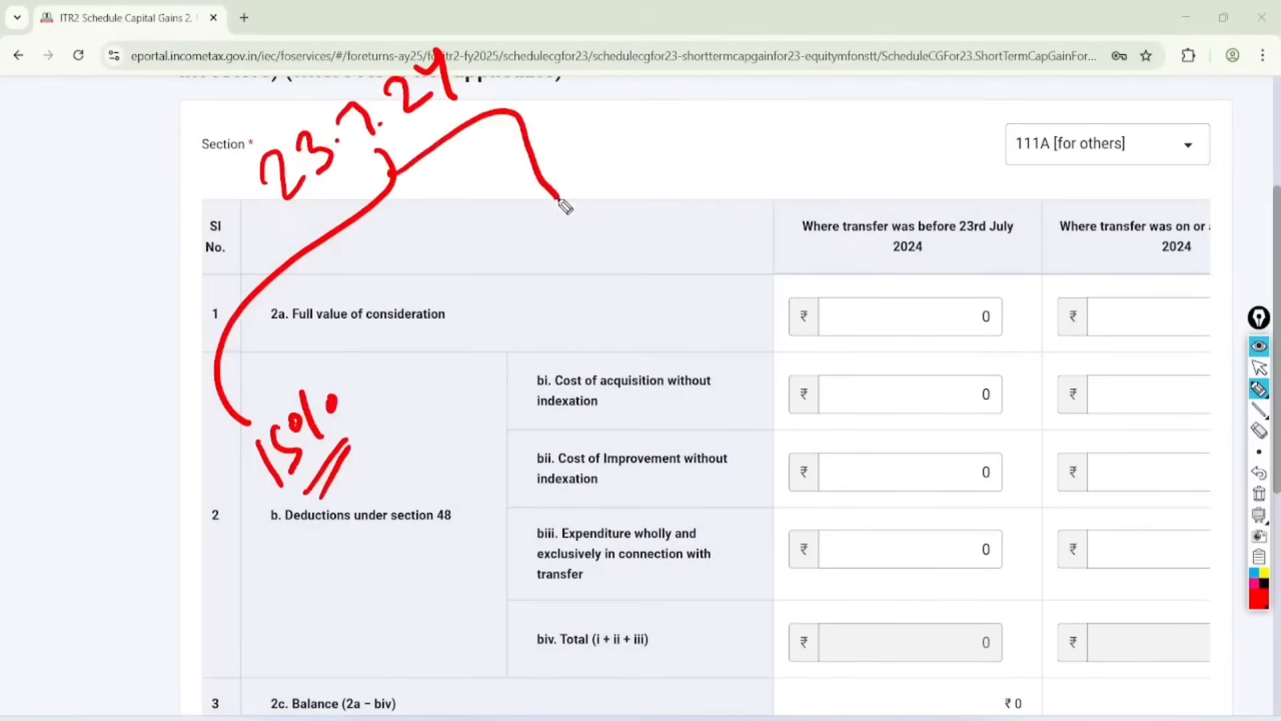
pyautogui.moveTo(534, 280); pyautogui.dragTo(567, 295)
pyautogui.moveTo(581, 247); pyautogui.dragTo(575, 247)
pyautogui.moveTo(583, 220); pyautogui.dragTo(605, 248)
pyautogui.moveTo(625, 214); pyautogui.dragTo(578, 321)
pyautogui.moveTo(636, 263); pyautogui.dragTo(593, 333)
pyautogui.moveTo(661, 157)
pyautogui.mouseDown()
pyautogui.moveTo(534, 274)
pyautogui.moveTo(647, 155)
pyautogui.mouseUp()
pyautogui.moveTo(347, 342)
pyautogui.mouseDown()
pyautogui.moveTo(381, 326)
pyautogui.moveTo(249, 348)
pyautogui.mouseUp()
pyautogui.moveTo(426, 229)
pyautogui.mouseDown()
pyautogui.moveTo(459, 245)
pyautogui.moveTo(505, 171)
pyautogui.mouseUp()
pyautogui.click(1259, 367)
pyautogui.click(1259, 493)
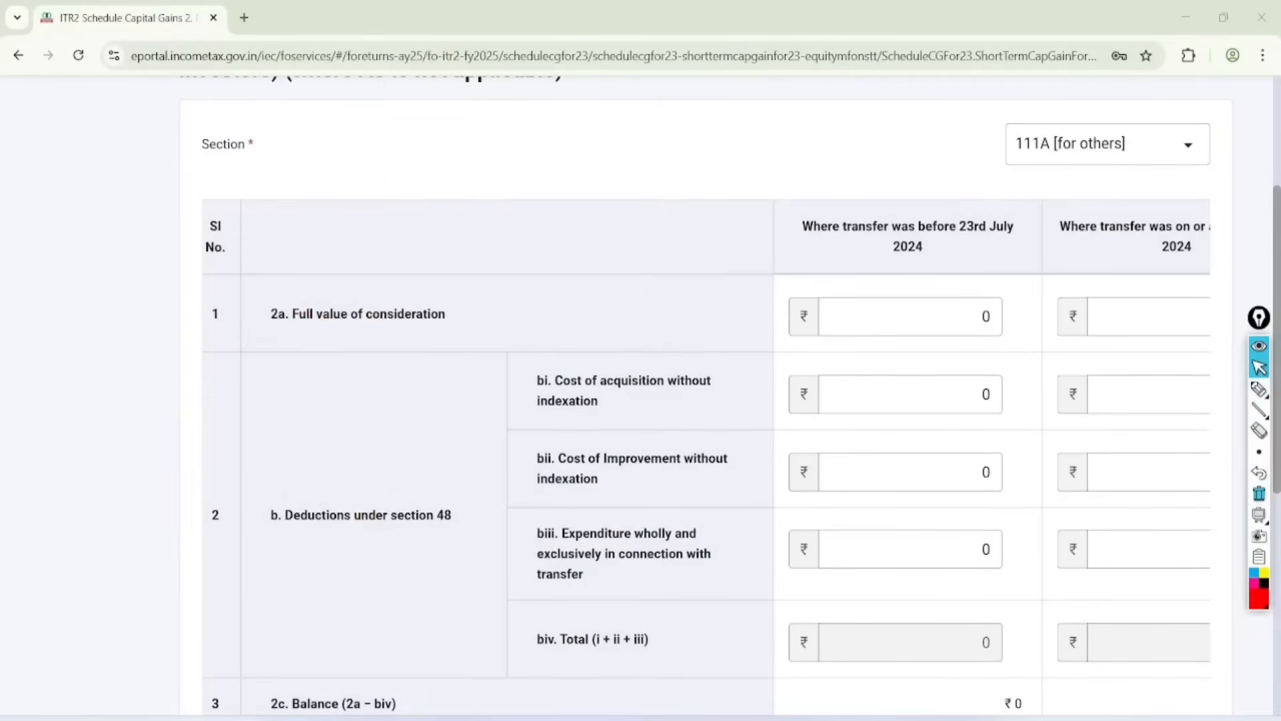
# Step: Look up the short-term Sell value total in the CG Excel workbook and enter 69689 as full value of consideration for transfers on or after 23rd July 2024
pyautogui.hscroll(2, 706, 461)
pyautogui.hotkey('alt', 'Tab')
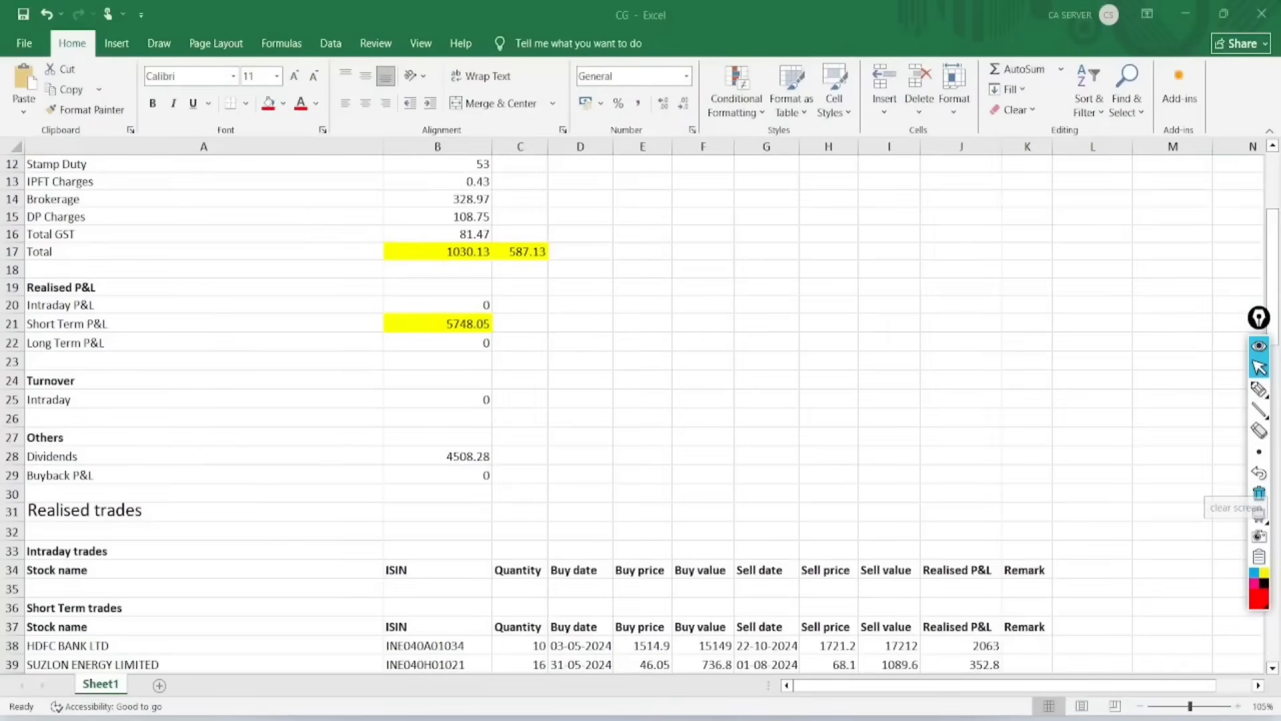
pyautogui.scroll(-5, 641, 414)
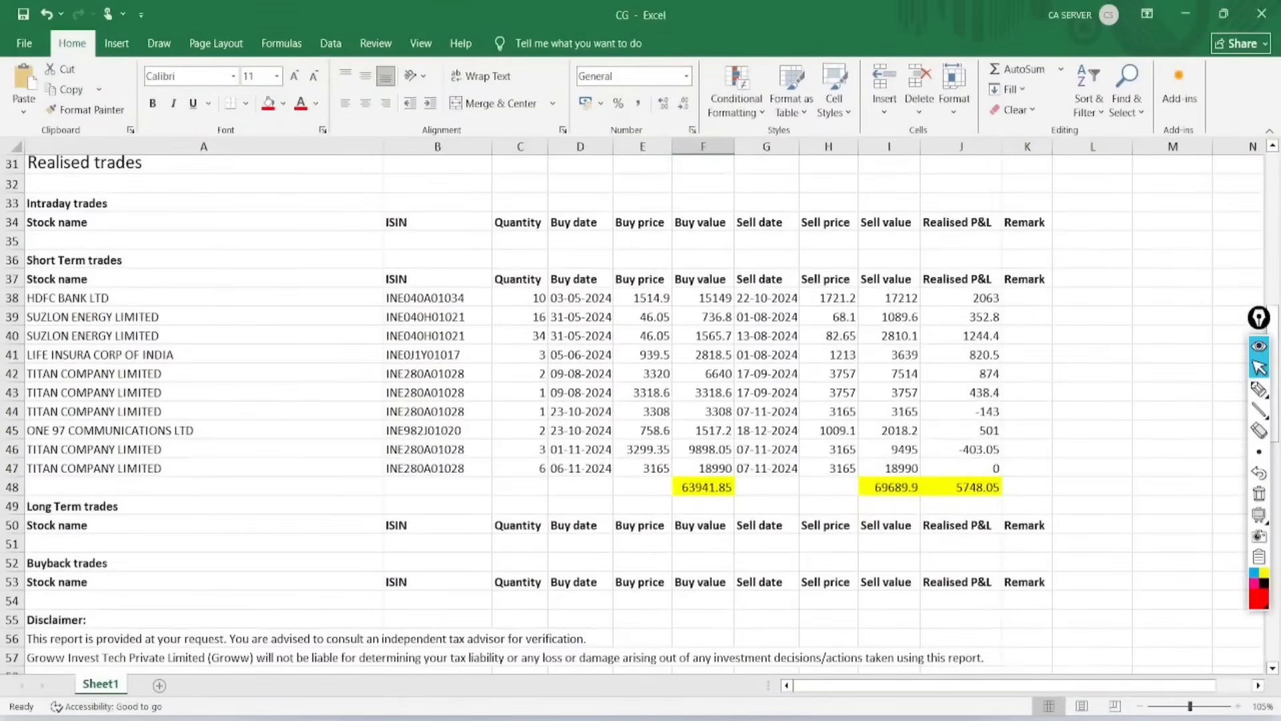
pyautogui.click(889, 487)
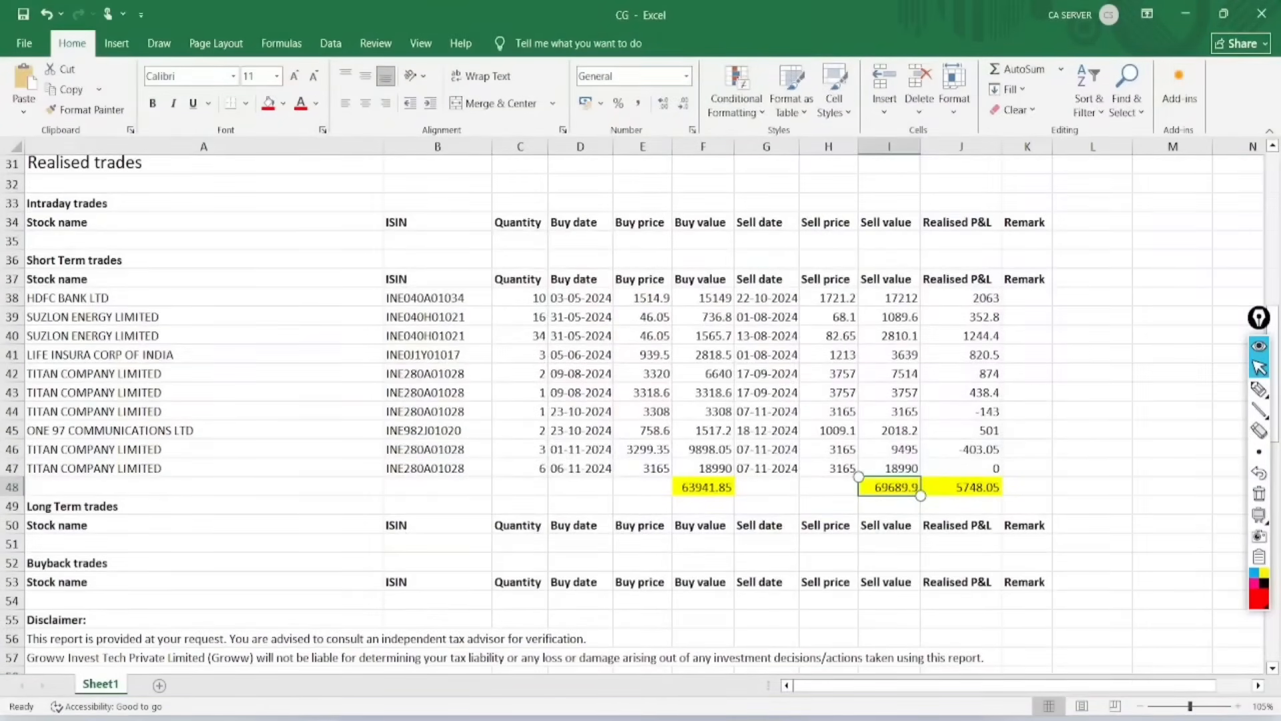
pyautogui.hotkey('alt', 'Tab')
pyautogui.click(1149, 328)
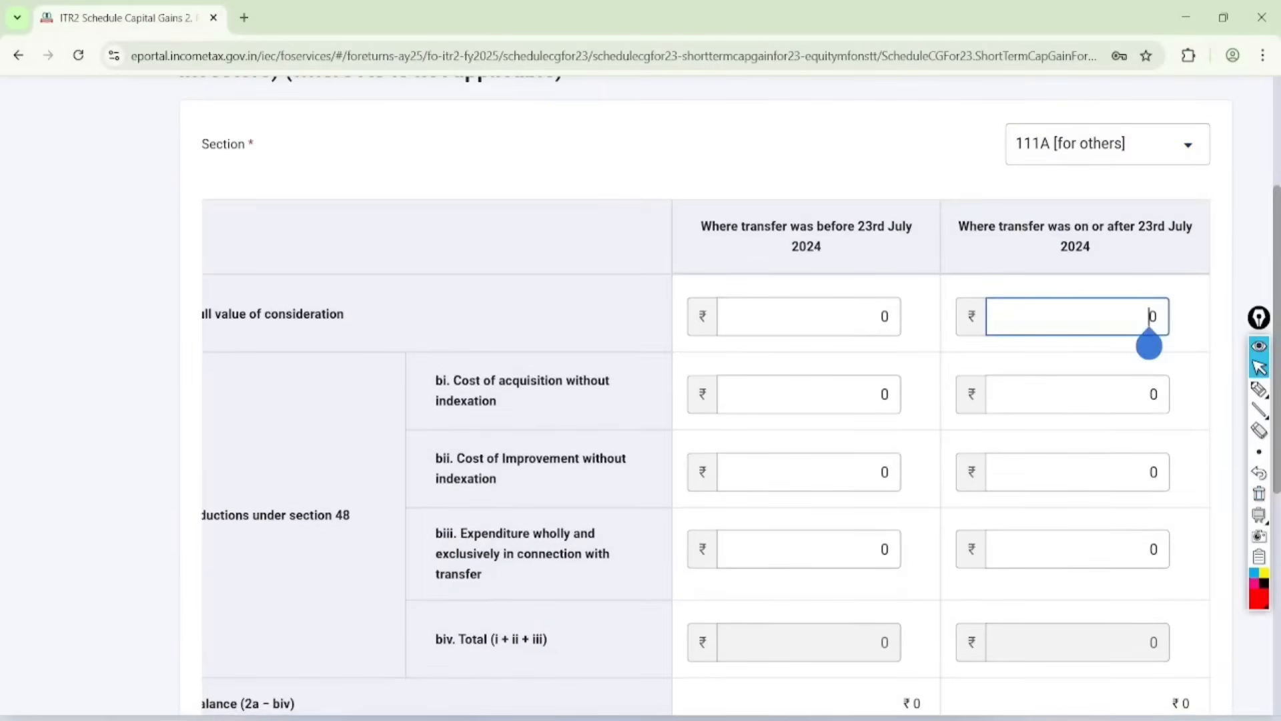
pyautogui.write('69689')
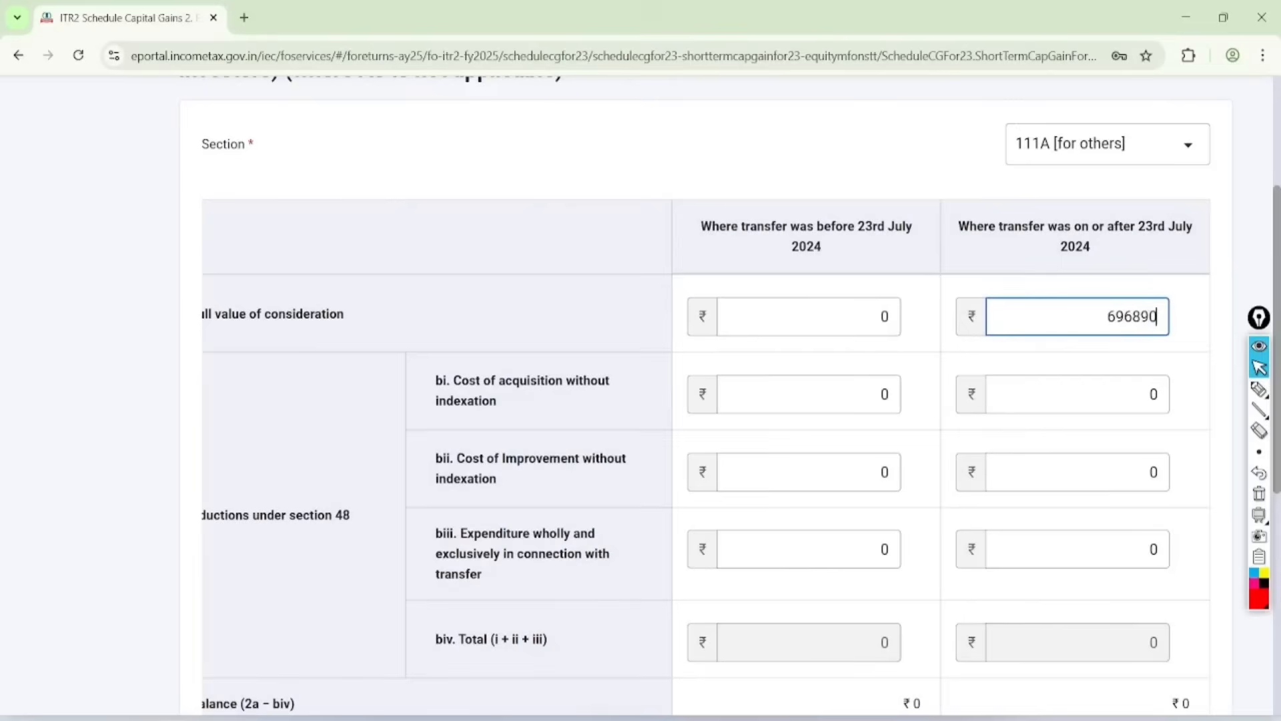
pyautogui.press('BackSpace')
# Step: Look up the Buy value total in the CG workbook and set the on-or-after-23rd-July cost of acquisition without indexation to 63942
pyautogui.click(1149, 395)
pyautogui.hotkey('alt', 'Tab')
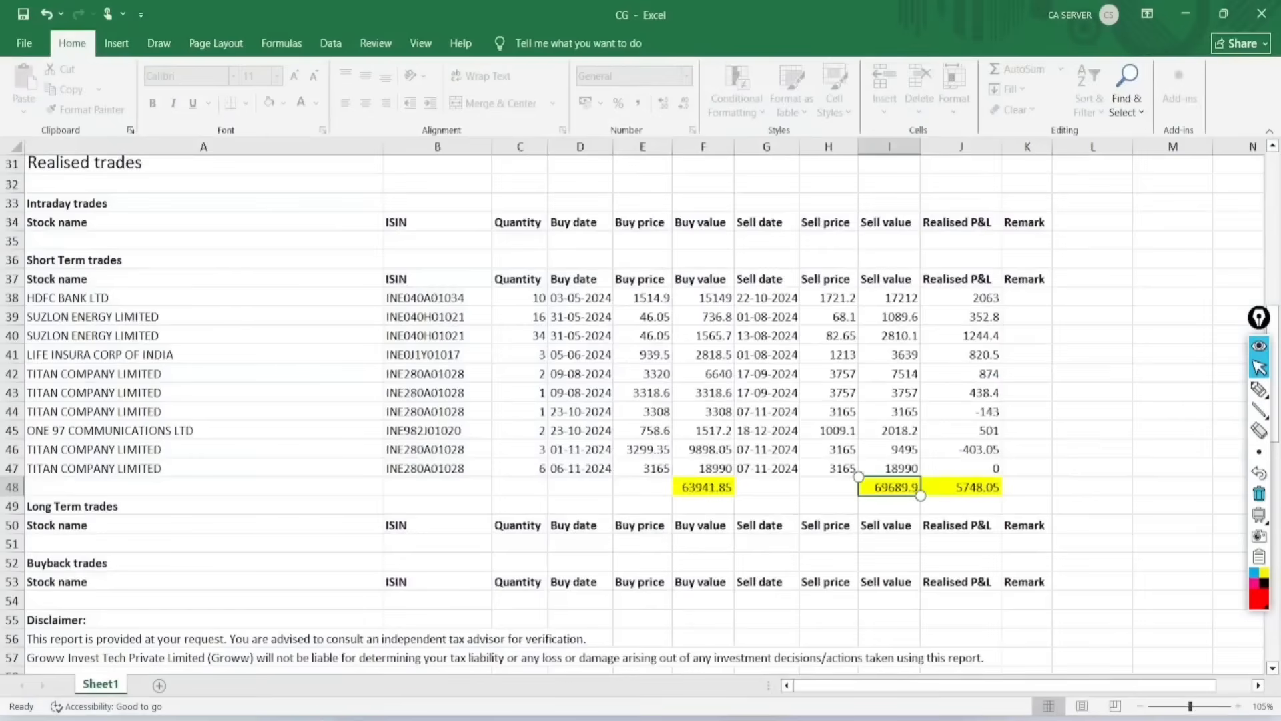
pyautogui.click(703, 487)
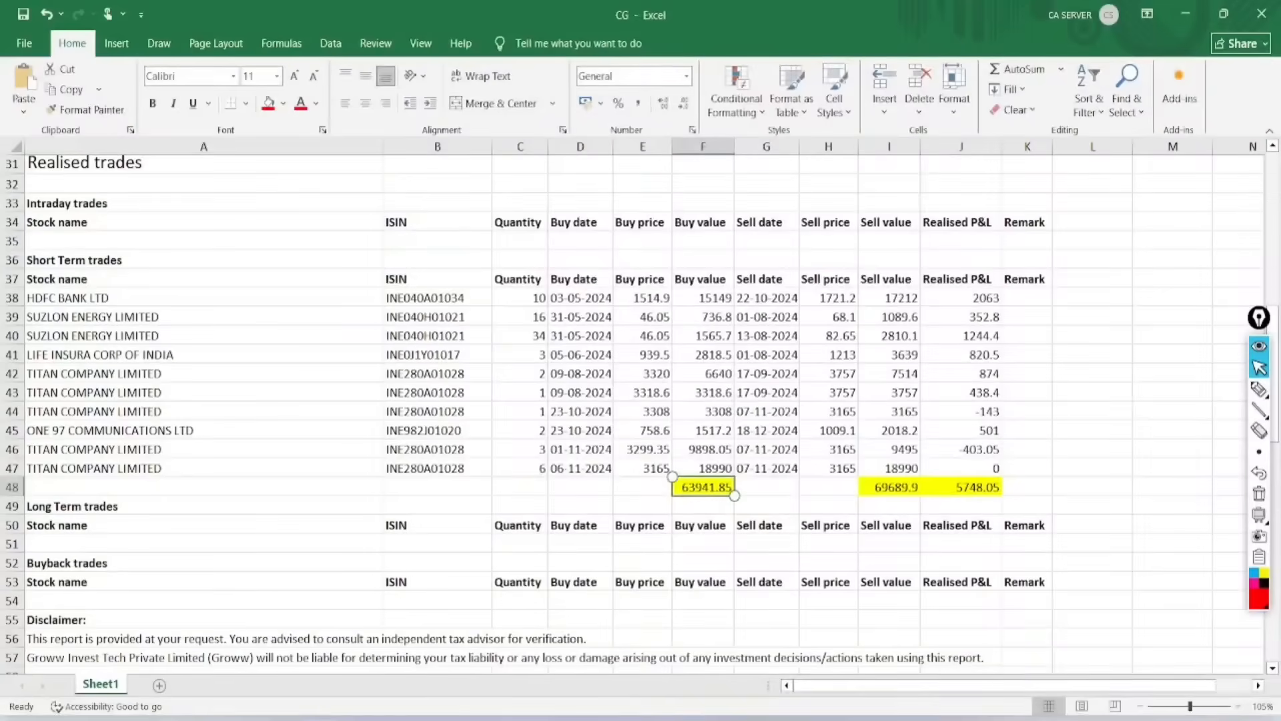
pyautogui.hotkey('alt', 'Tab')
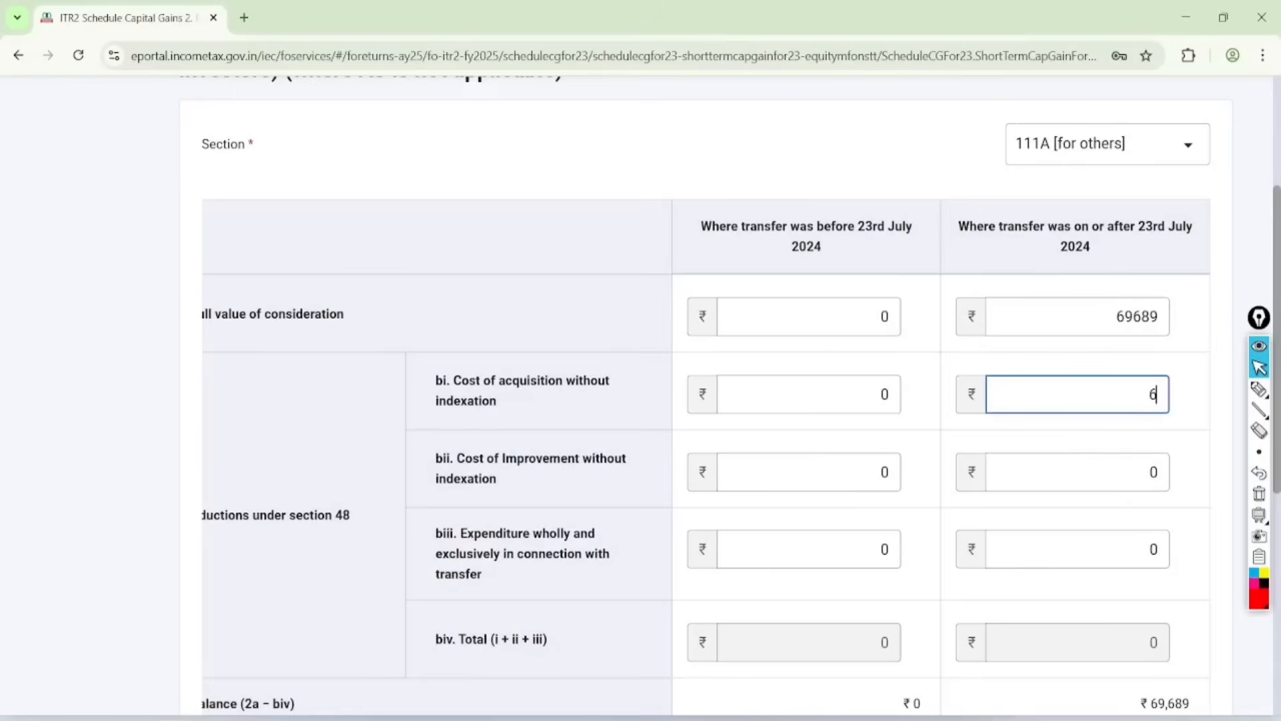
pyautogui.write('63942')
pyautogui.click(1196, 451)
# Step: Review the calculated balance and 2e total, and compare them with the short-term Realised P&L total in the Excel workbook
pyautogui.press('Down')
pyautogui.press('Down')
pyautogui.press('Down')
pyautogui.press('Down')
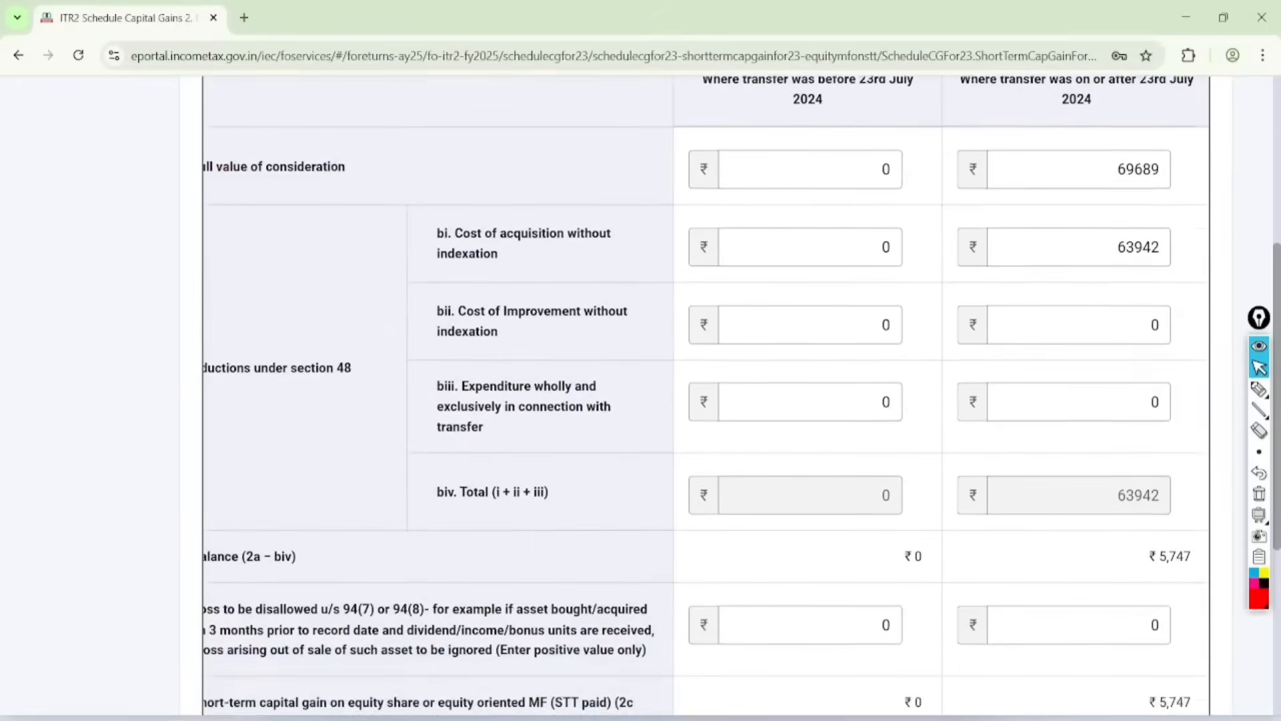
pyautogui.press('Down')
pyautogui.press('Down')
pyautogui.press('Down')
pyautogui.press('Down')
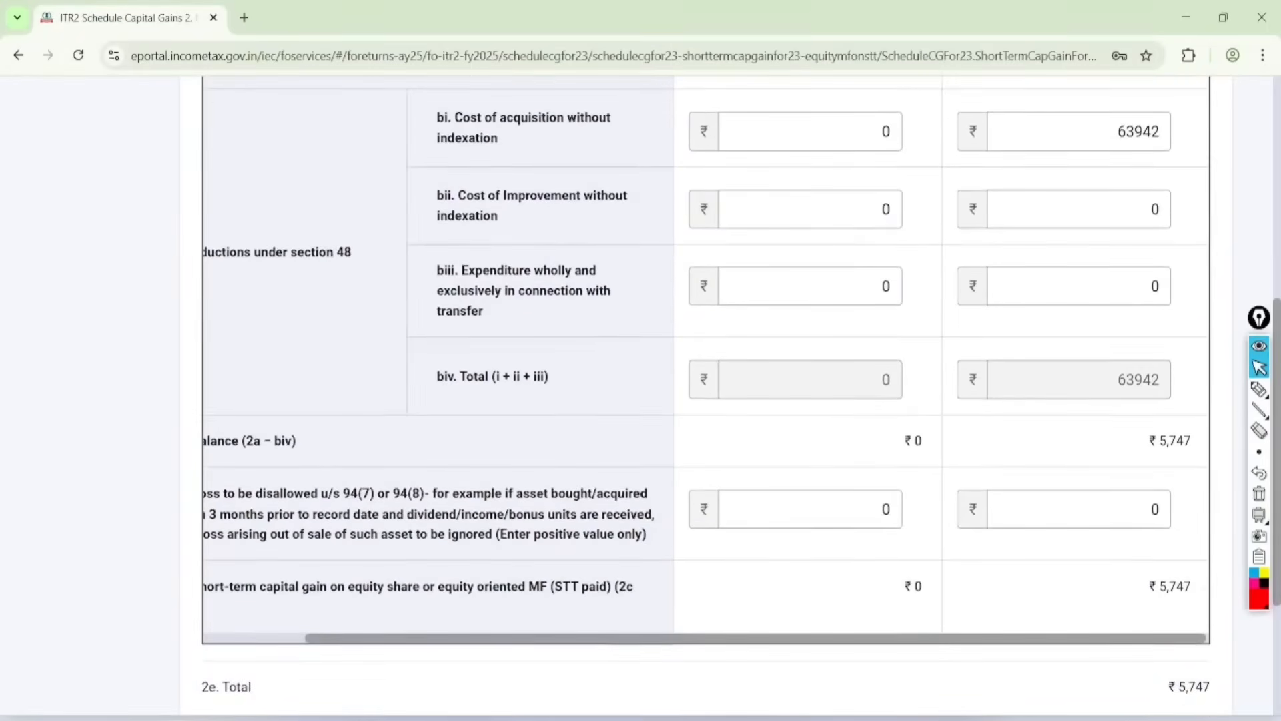
pyautogui.hotkey('alt', 'Tab')
pyautogui.click(961, 487)
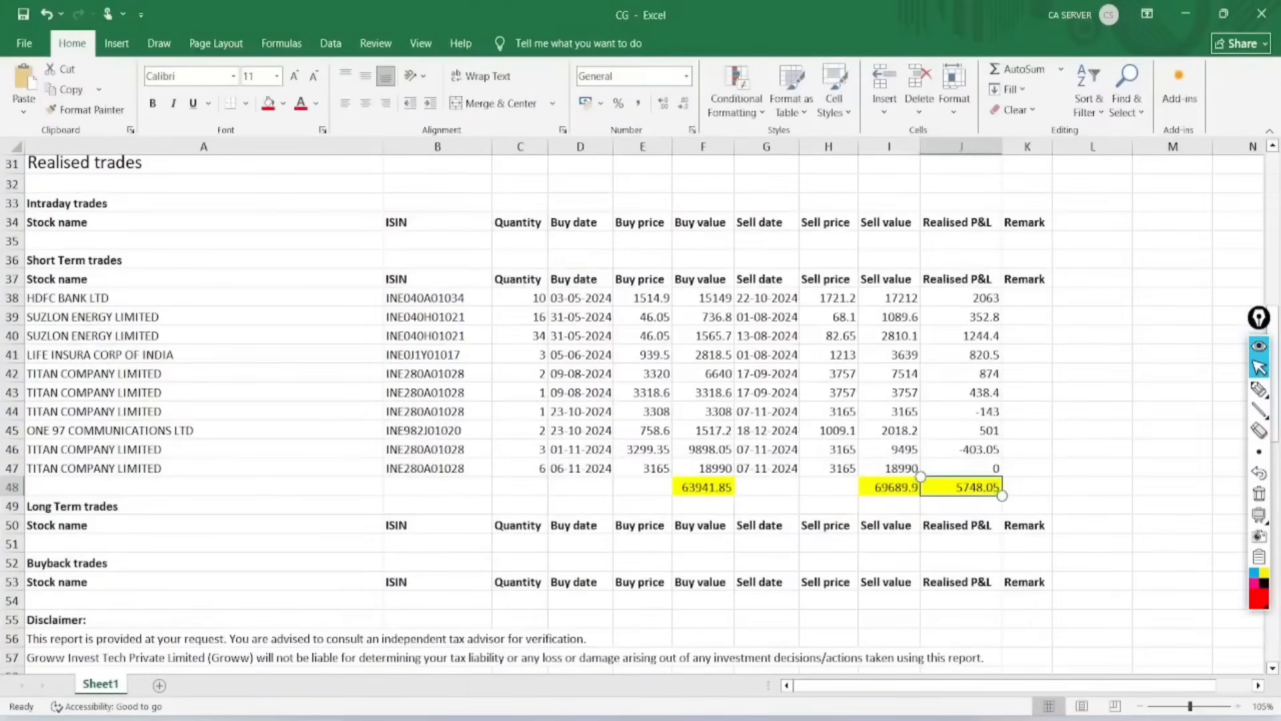
# Step: Mark the charges, STT amount, total and adjacent net charges figure in red on the Excel summary, and clear the annotations
pyautogui.scroll(10, 641, 414)
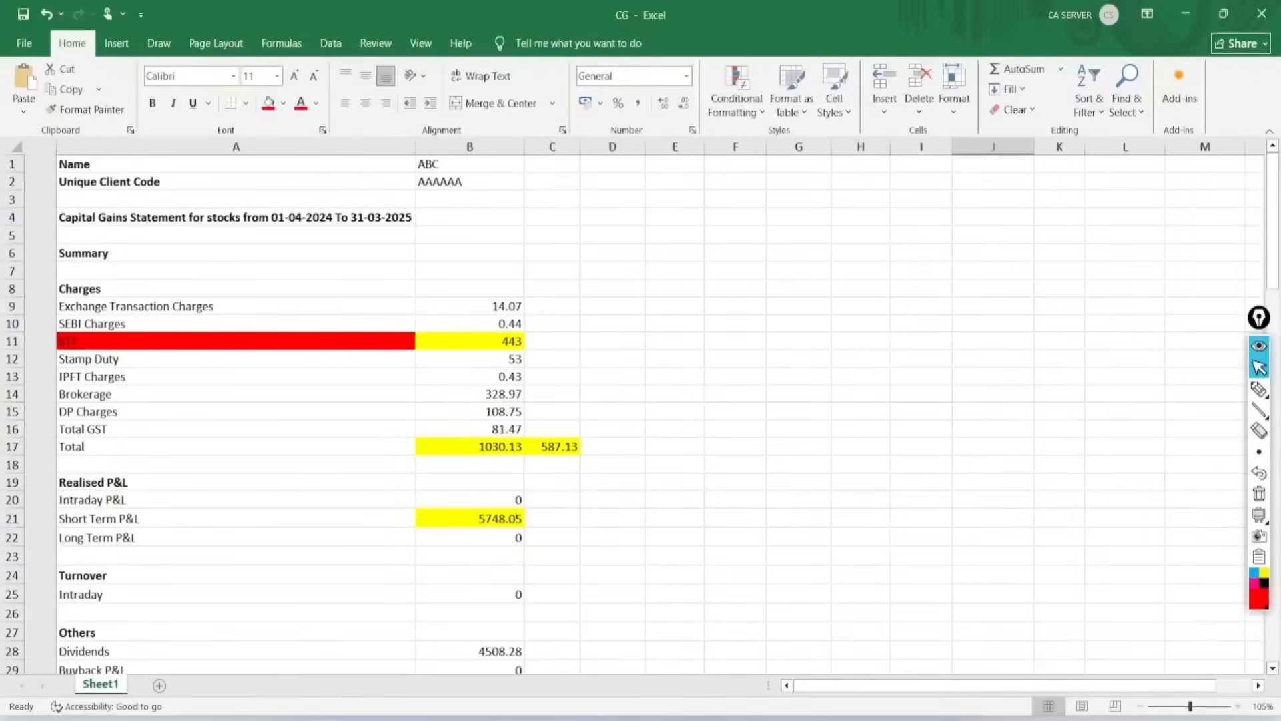
pyautogui.click(1259, 389)
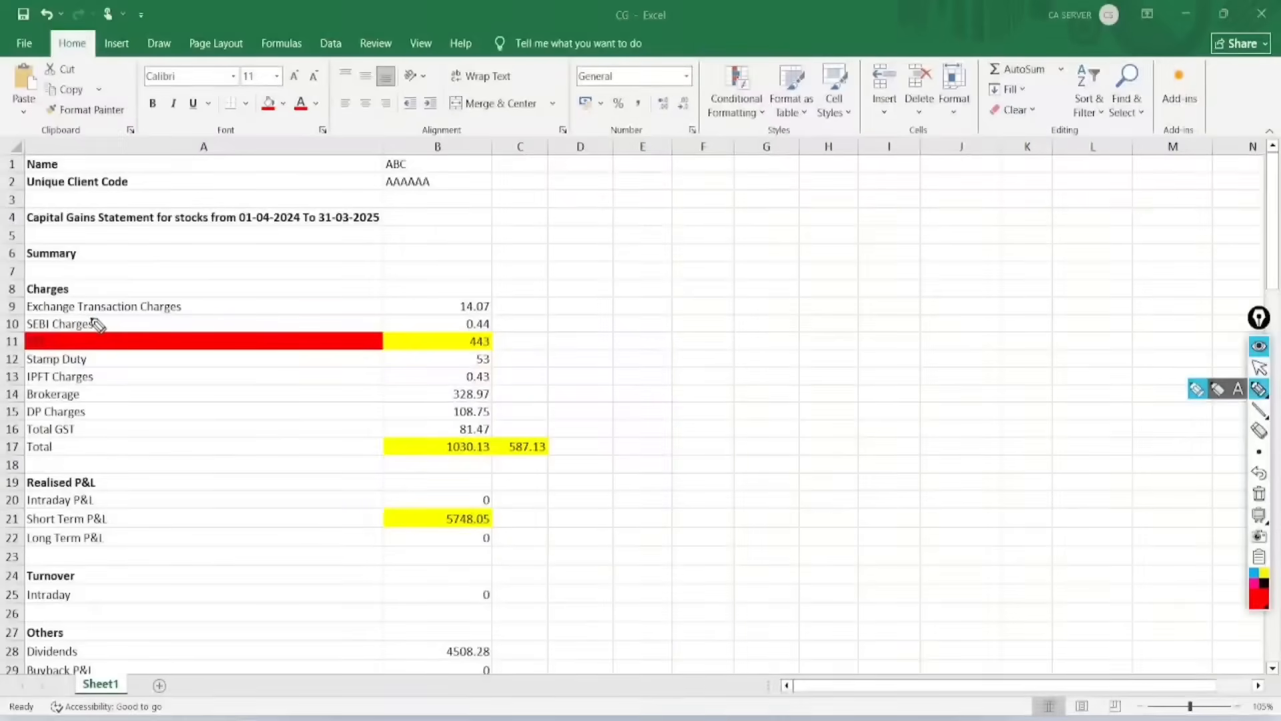
pyautogui.moveTo(93, 325); pyautogui.dragTo(189, 247)
pyautogui.moveTo(80, 354)
pyautogui.mouseDown()
pyautogui.moveTo(187, 305)
pyautogui.moveTo(159, 363)
pyautogui.mouseUp()
pyautogui.moveTo(85, 398); pyautogui.dragTo(188, 348)
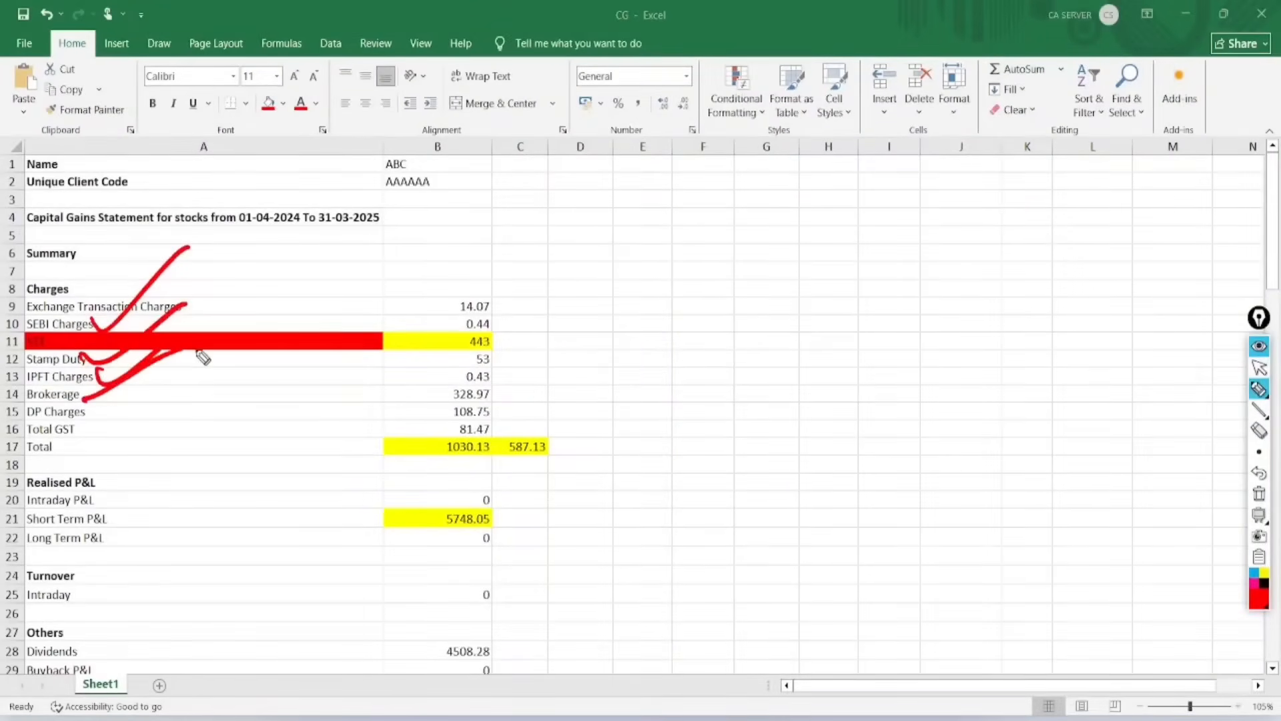
pyautogui.moveTo(502, 434)
pyautogui.mouseDown()
pyautogui.moveTo(487, 474)
pyautogui.moveTo(497, 473)
pyautogui.moveTo(494, 417)
pyautogui.moveTo(442, 441)
pyautogui.mouseUp()
pyautogui.moveTo(377, 343)
pyautogui.mouseDown()
pyautogui.moveTo(494, 333)
pyautogui.moveTo(467, 293)
pyautogui.moveTo(499, 315)
pyautogui.mouseUp()
pyautogui.moveTo(566, 395)
pyautogui.mouseDown()
pyautogui.moveTo(500, 492)
pyautogui.moveTo(509, 425)
pyautogui.mouseUp()
pyautogui.click(1259, 367)
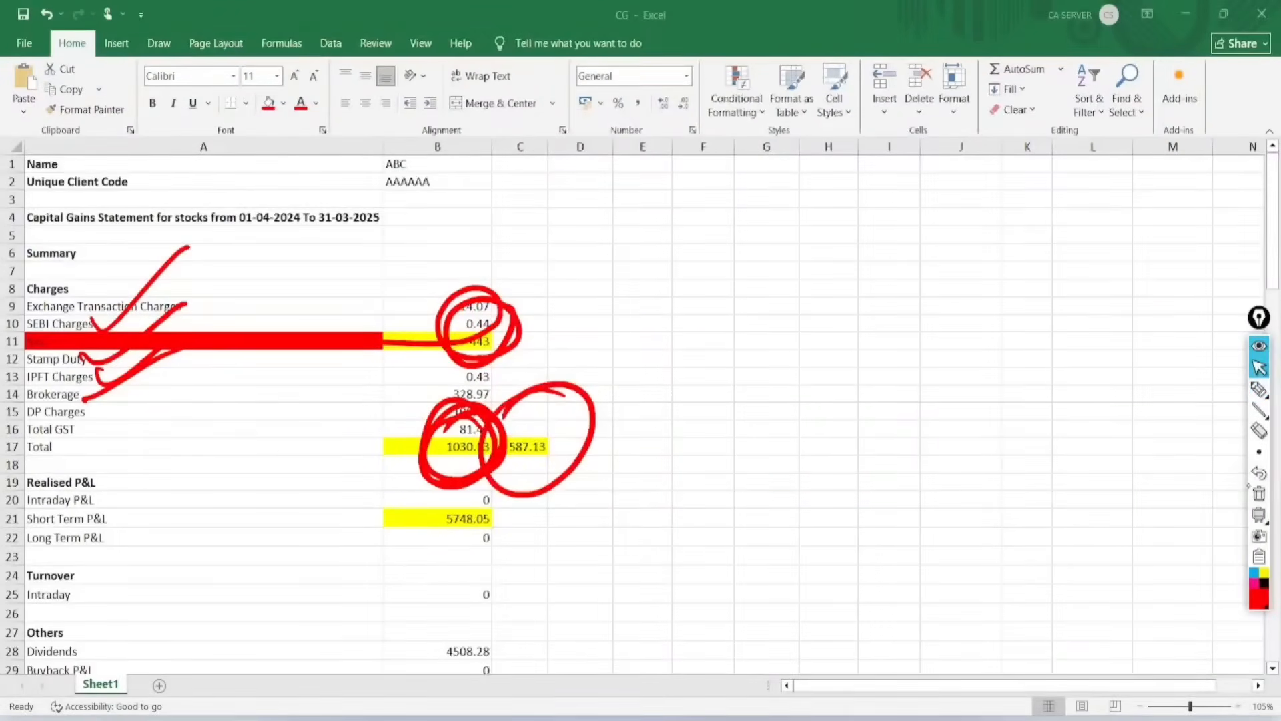
pyautogui.click(1258, 389)
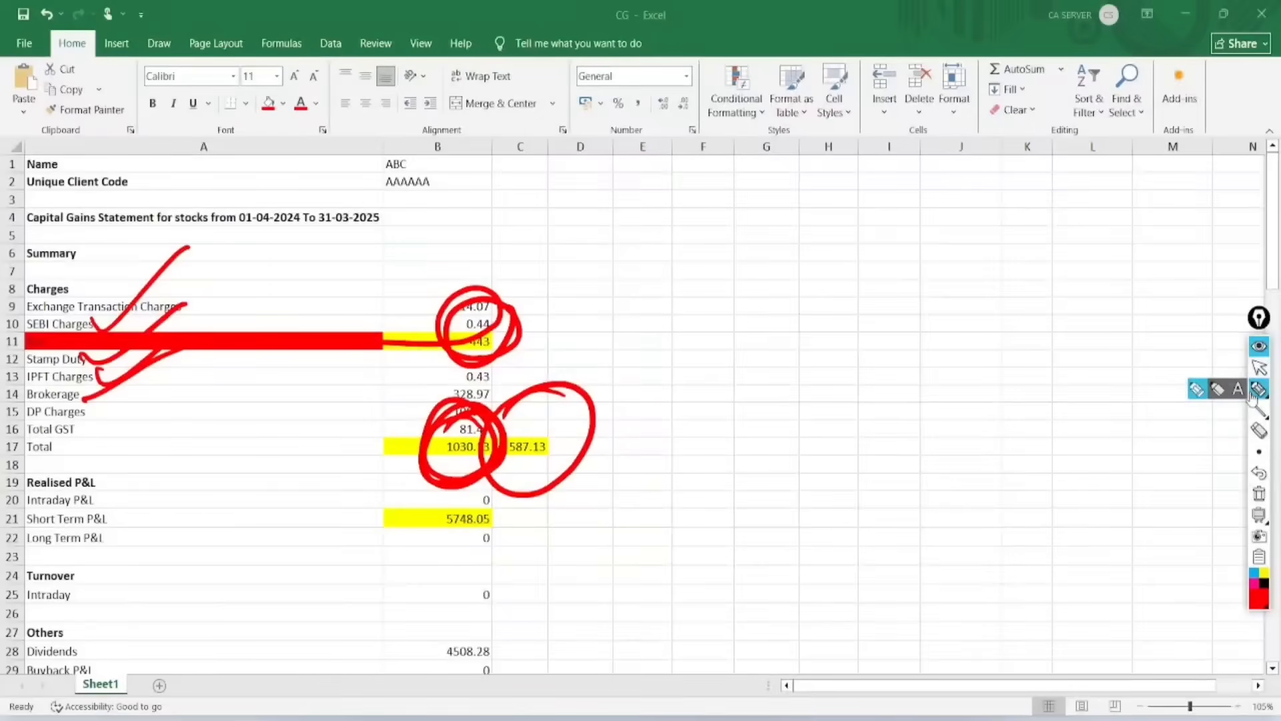
pyautogui.click(1259, 494)
pyautogui.click(1259, 368)
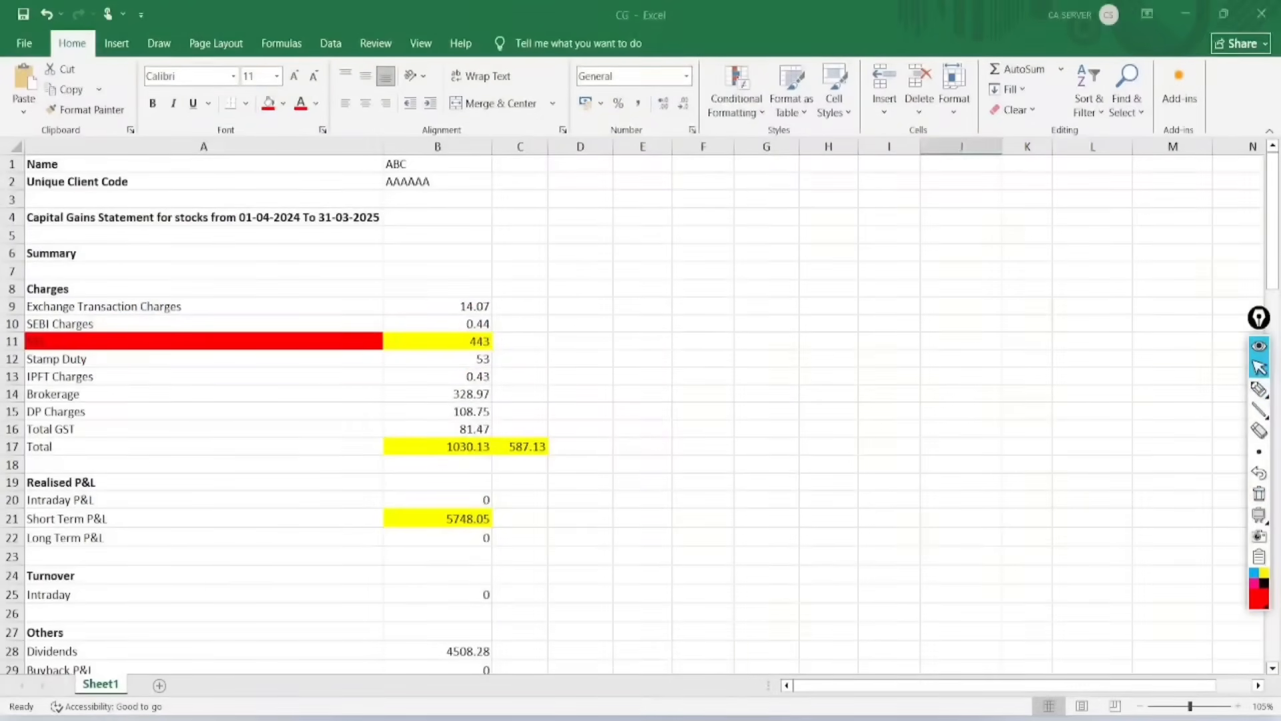
# Step: Return to the ITR-2 form, circle biii Expenditure wholly and exclusively in connection with transfer in red, and clear the mark
pyautogui.hotkey('alt', 'Tab')
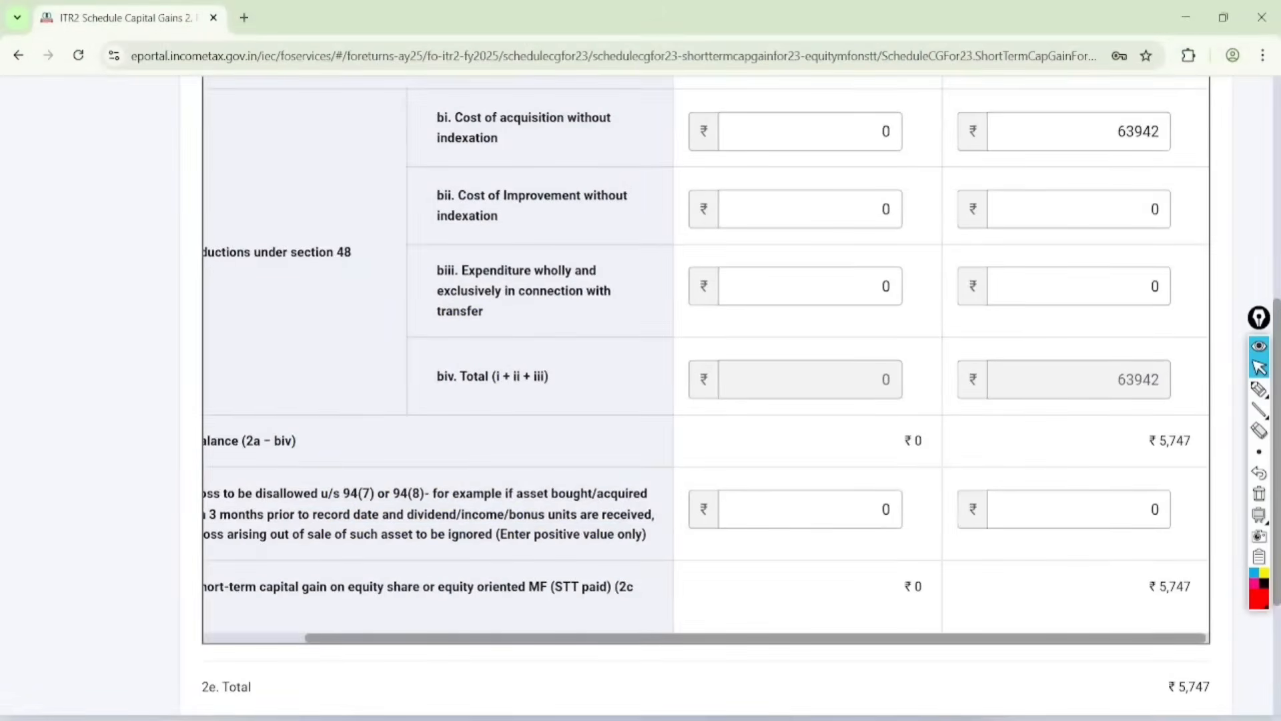
pyautogui.scroll(1, 641, 391)
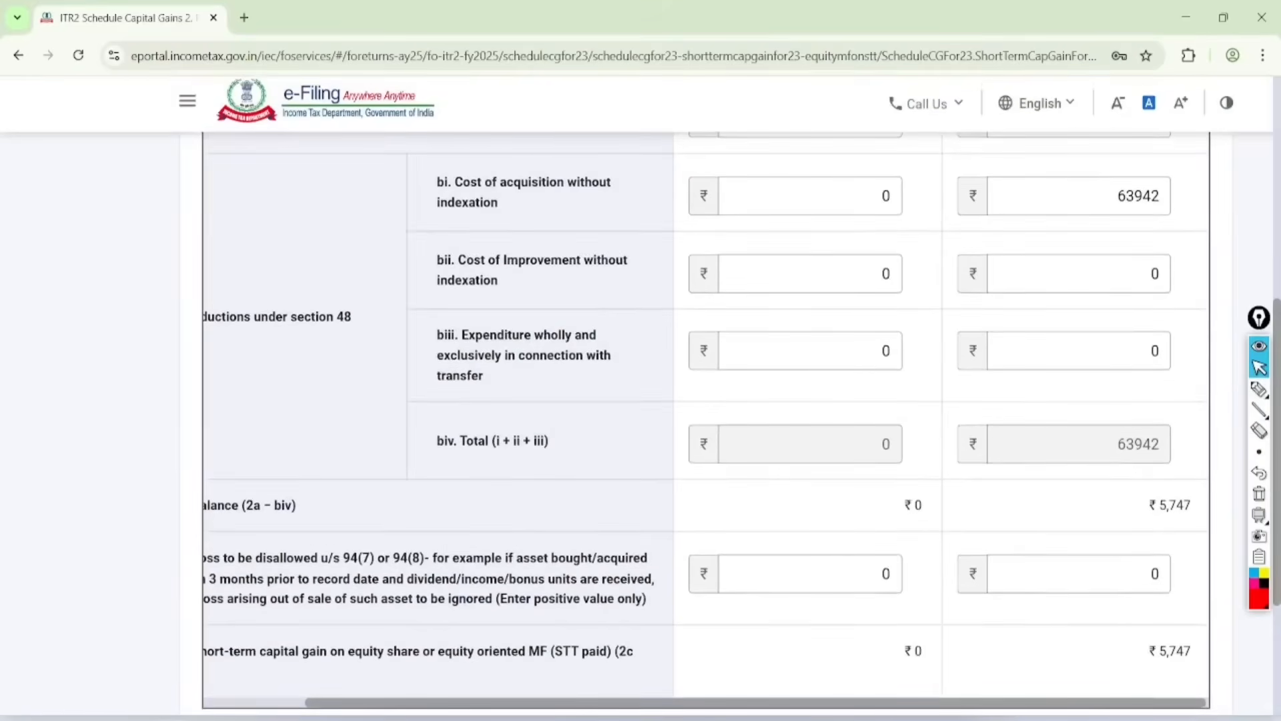
pyautogui.click(1259, 389)
pyautogui.moveTo(524, 274)
pyautogui.mouseDown()
pyautogui.moveTo(470, 443)
pyautogui.moveTo(415, 332)
pyautogui.mouseUp()
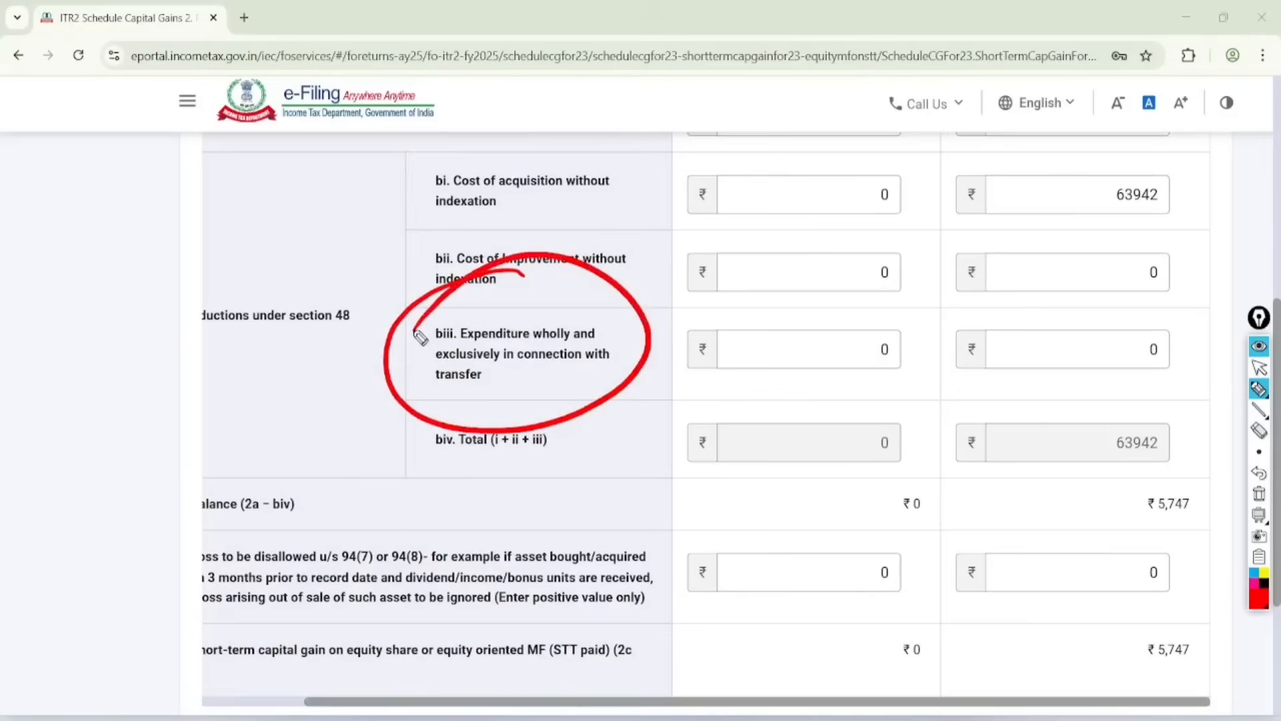
pyautogui.click(1259, 368)
pyautogui.click(1259, 493)
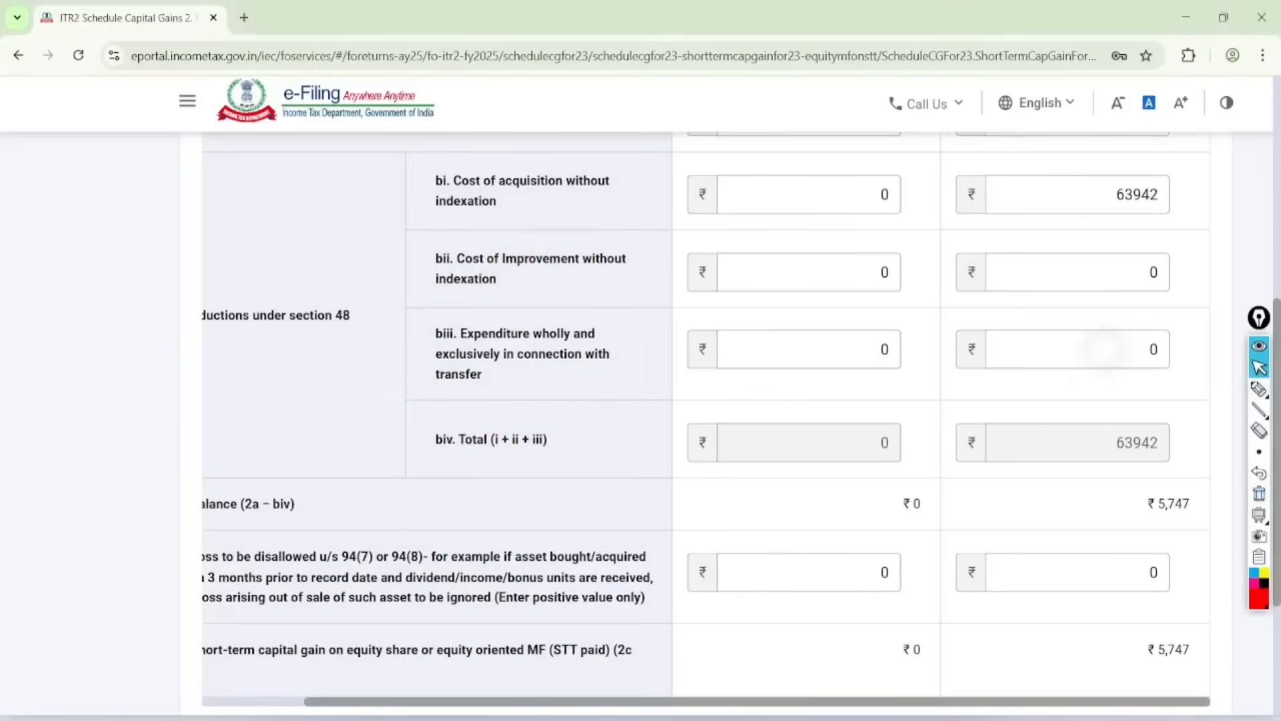
# Step: Set the biii transfer expenditure for sales on or after 23rd July 2024 to 587 and save the entry
pyautogui.click(1149, 363)
pyautogui.press('BackSpace')
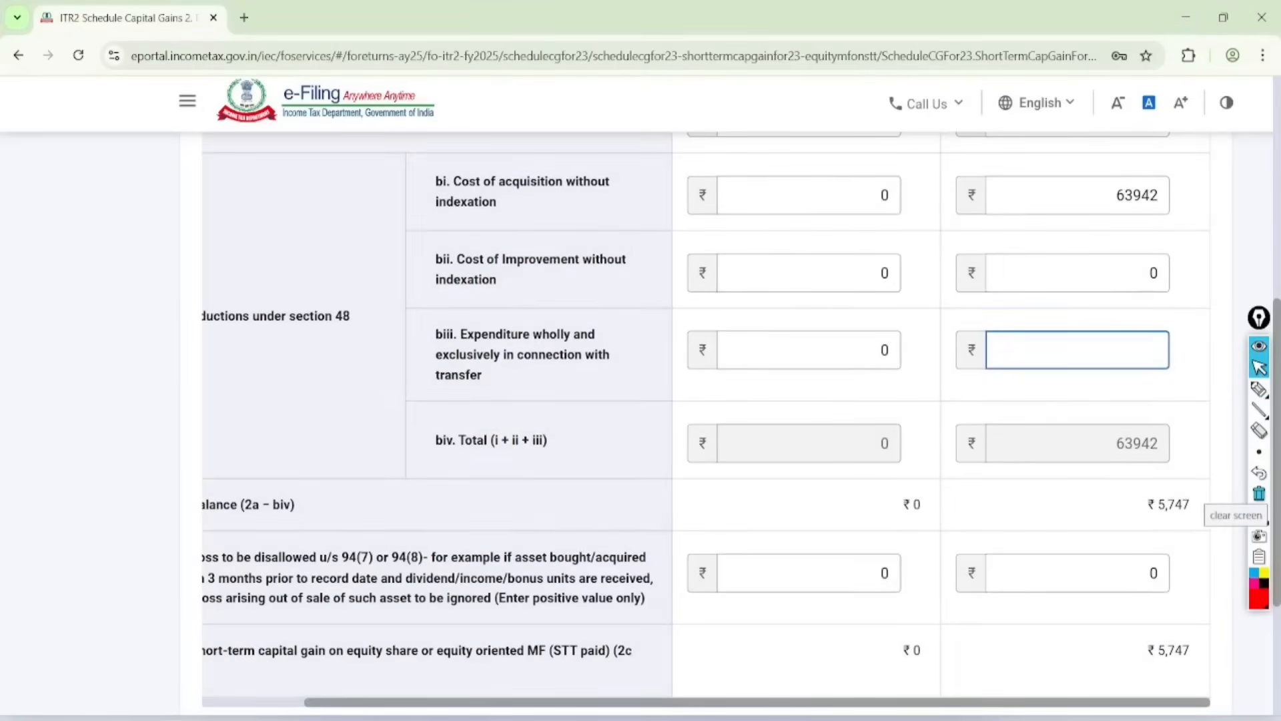
pyautogui.scroll(-4, 640, 391)
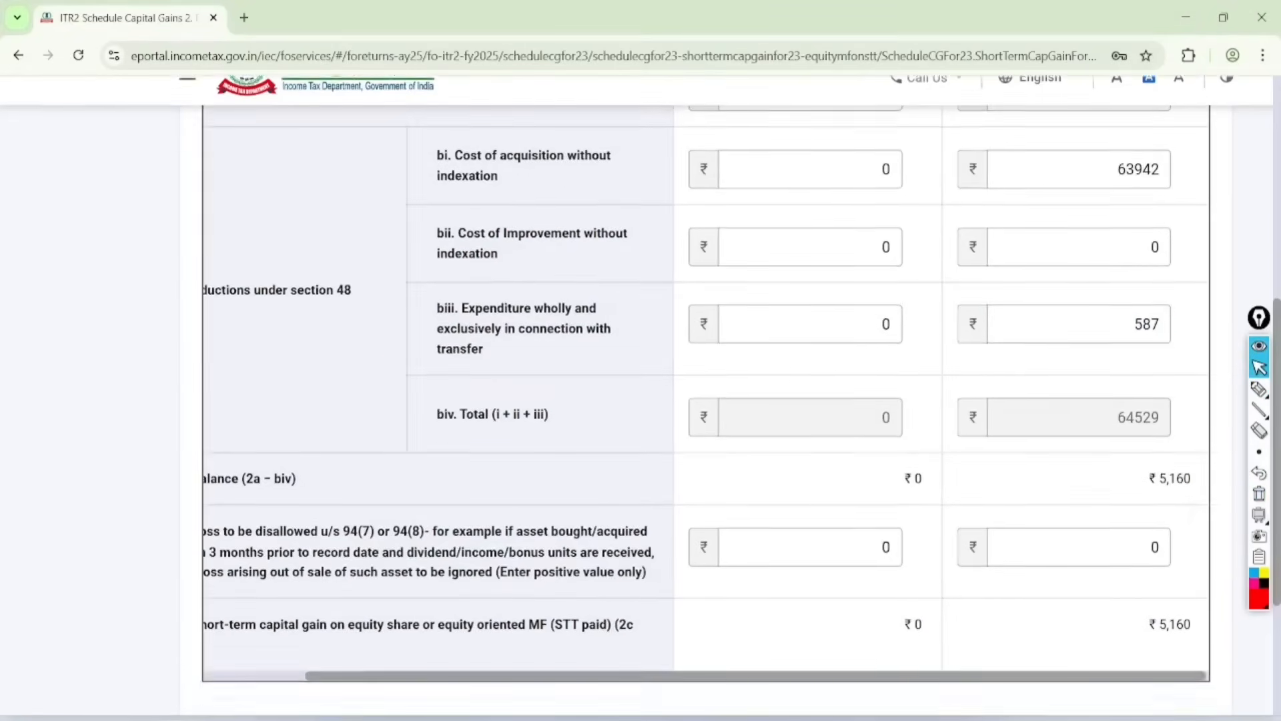
pyautogui.click(1188, 602)
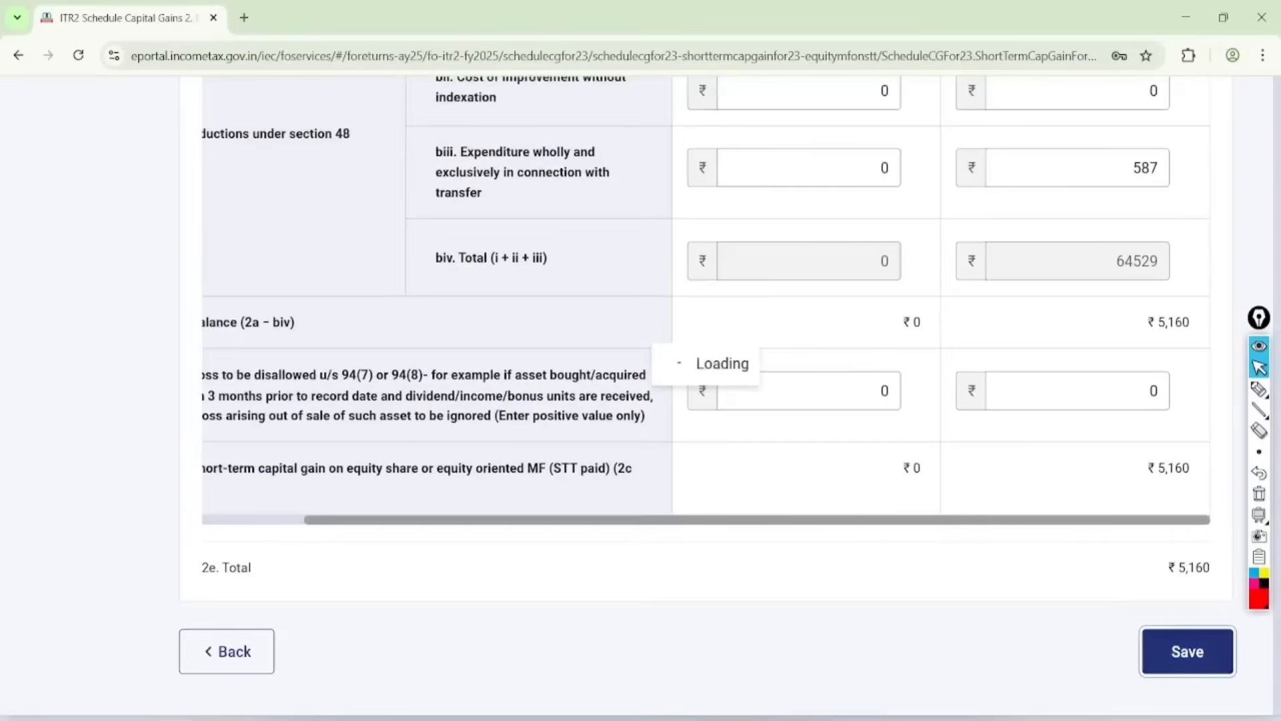
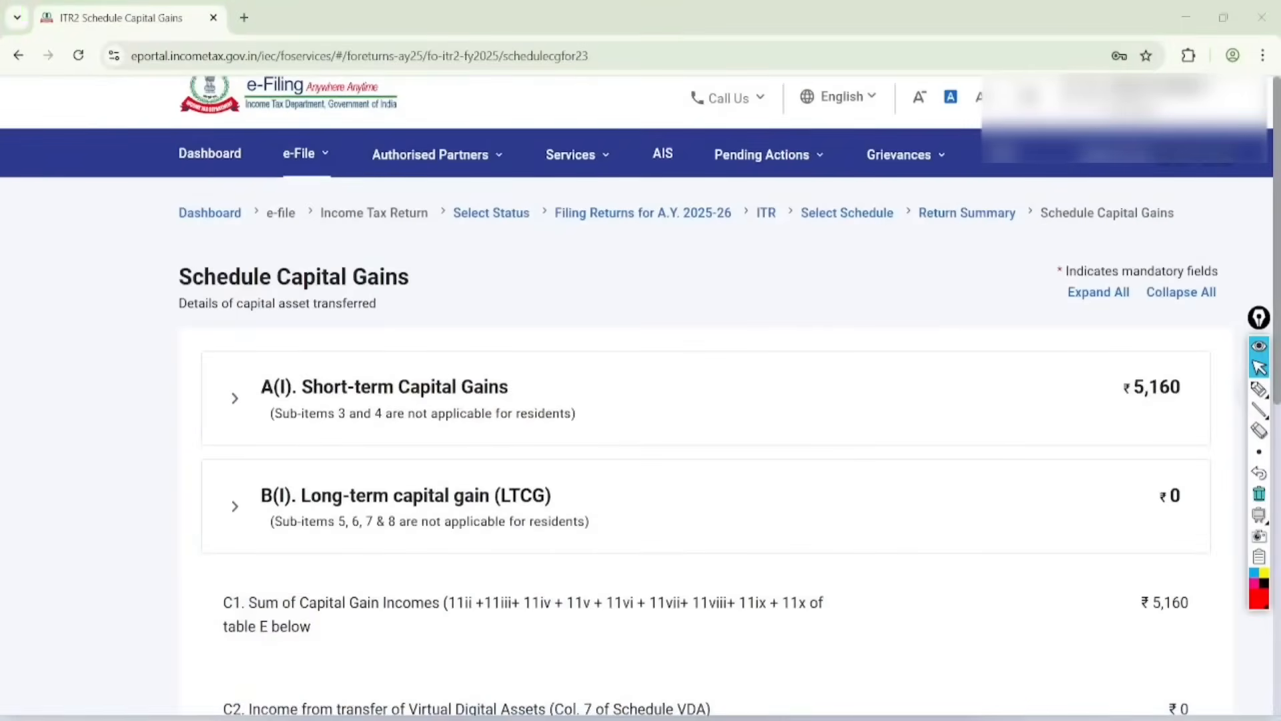
# Step: Circle the A(I) Short-term Capital Gains heading and its amount in red on Schedule Capital Gains, and clear the marks
pyautogui.click(1259, 389)
pyautogui.moveTo(1176, 319)
pyautogui.mouseDown()
pyautogui.moveTo(1092, 421)
pyautogui.moveTo(1095, 314)
pyautogui.mouseUp()
pyautogui.moveTo(452, 285)
pyautogui.mouseDown()
pyautogui.moveTo(351, 265)
pyautogui.moveTo(537, 295)
pyautogui.moveTo(322, 348)
pyautogui.mouseUp()
pyautogui.click(1259, 367)
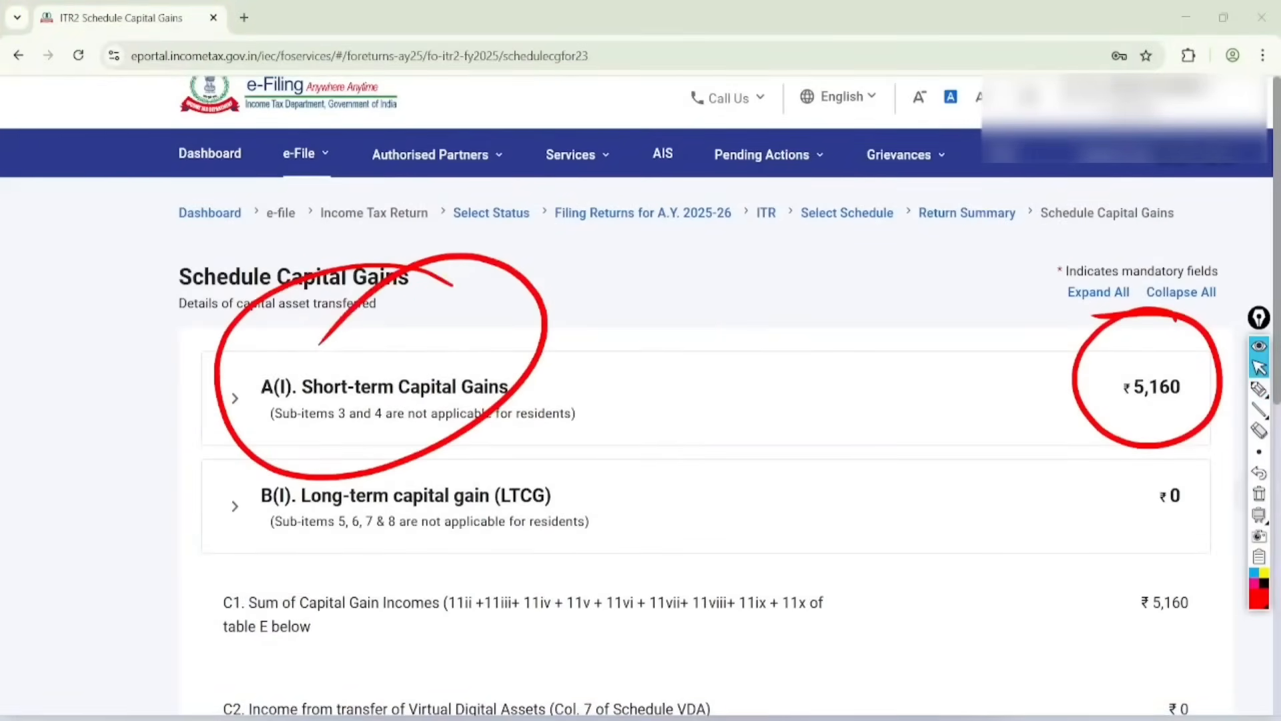
pyautogui.click(1259, 494)
# Step: Expand A(I) Short-term Capital Gains and review item 5, From sale of assets other than at A1 or A2 or A3 or A4
pyautogui.click(235, 399)
pyautogui.scroll(-5, 705, 422)
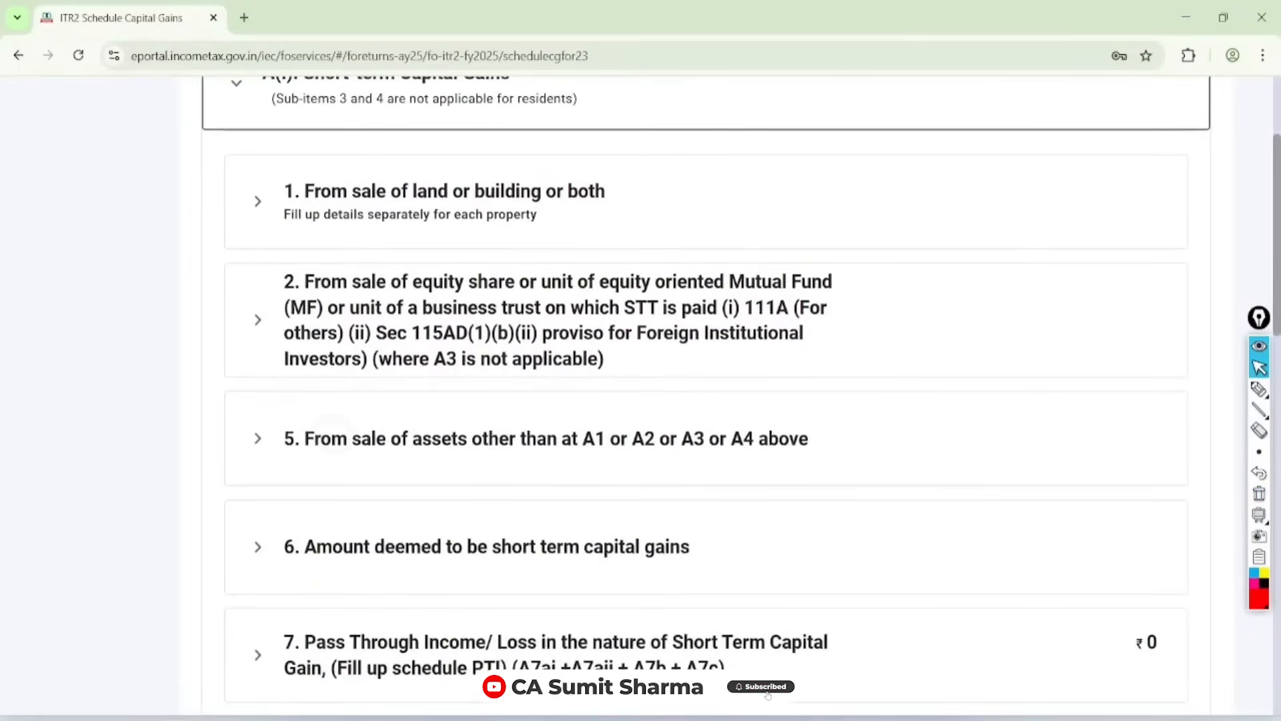
pyautogui.click(332, 439)
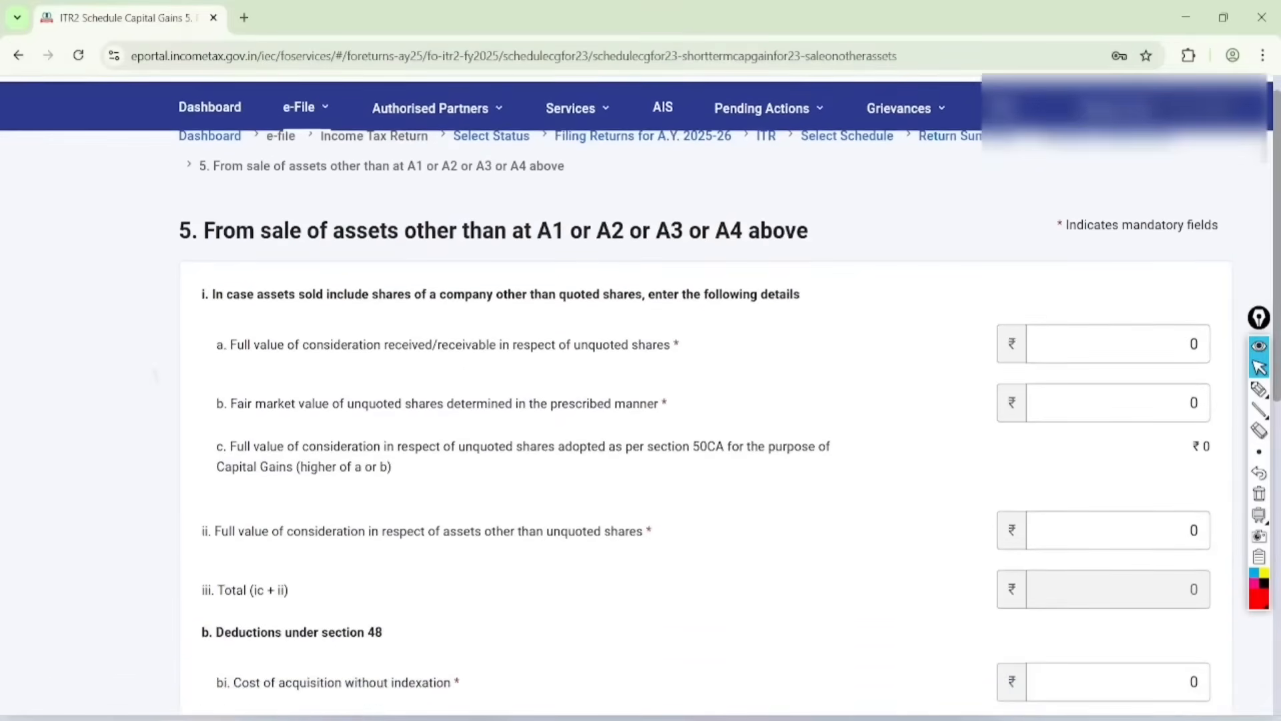
pyautogui.scroll(-3, 705, 423)
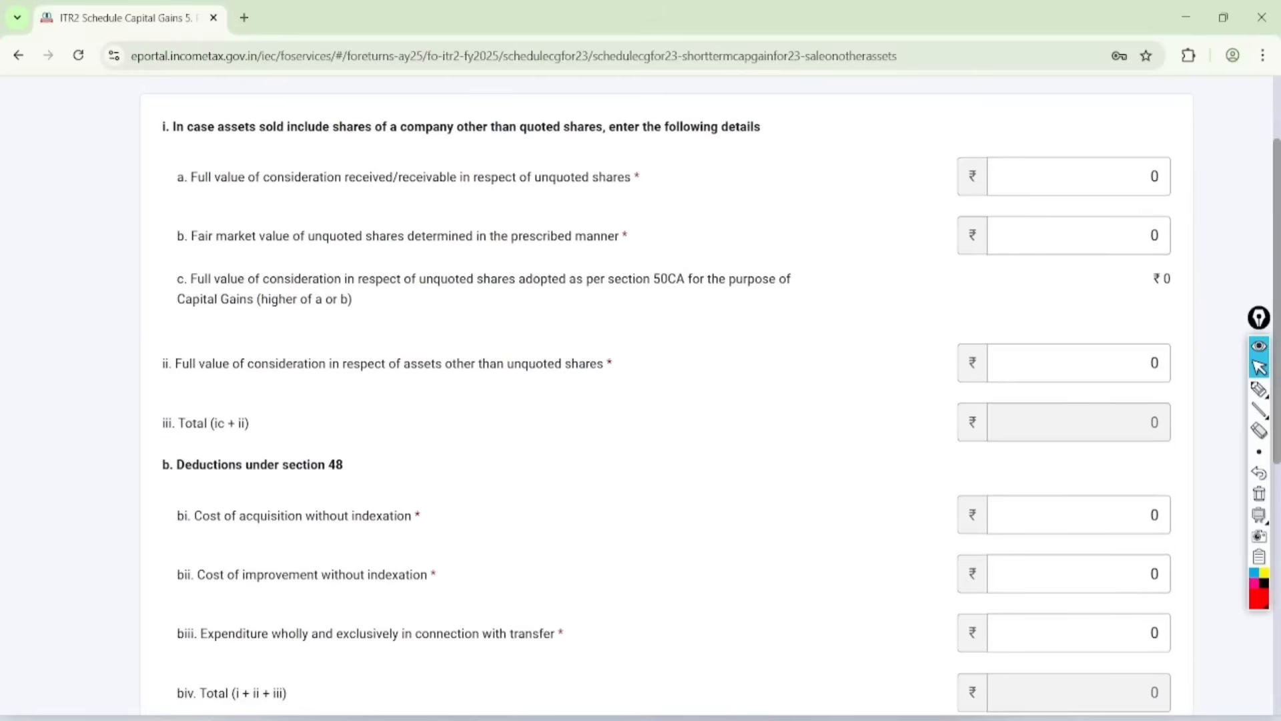
pyautogui.scroll(-8, 721, 397)
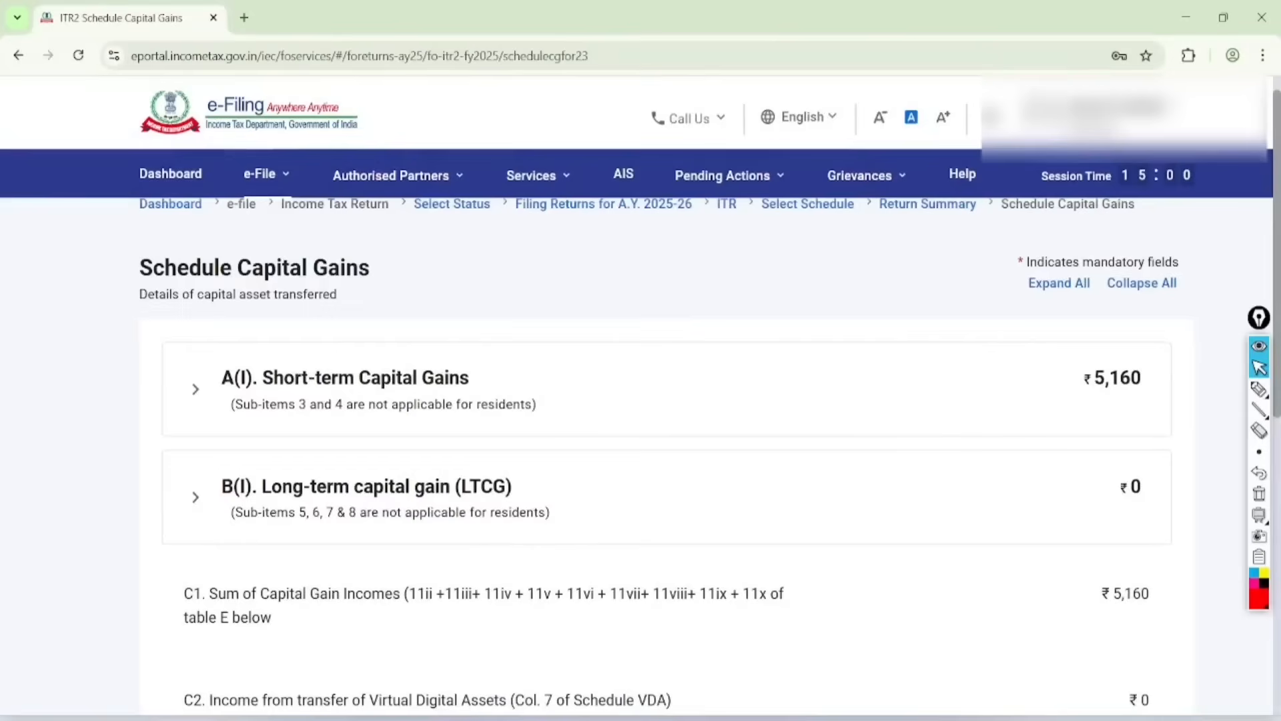
# Step: Expand B(I) Long-term capital gain (LTCG) and look through its sub-items down to item 10
pyautogui.click(196, 498)
pyautogui.scroll(-7, 637, 395)
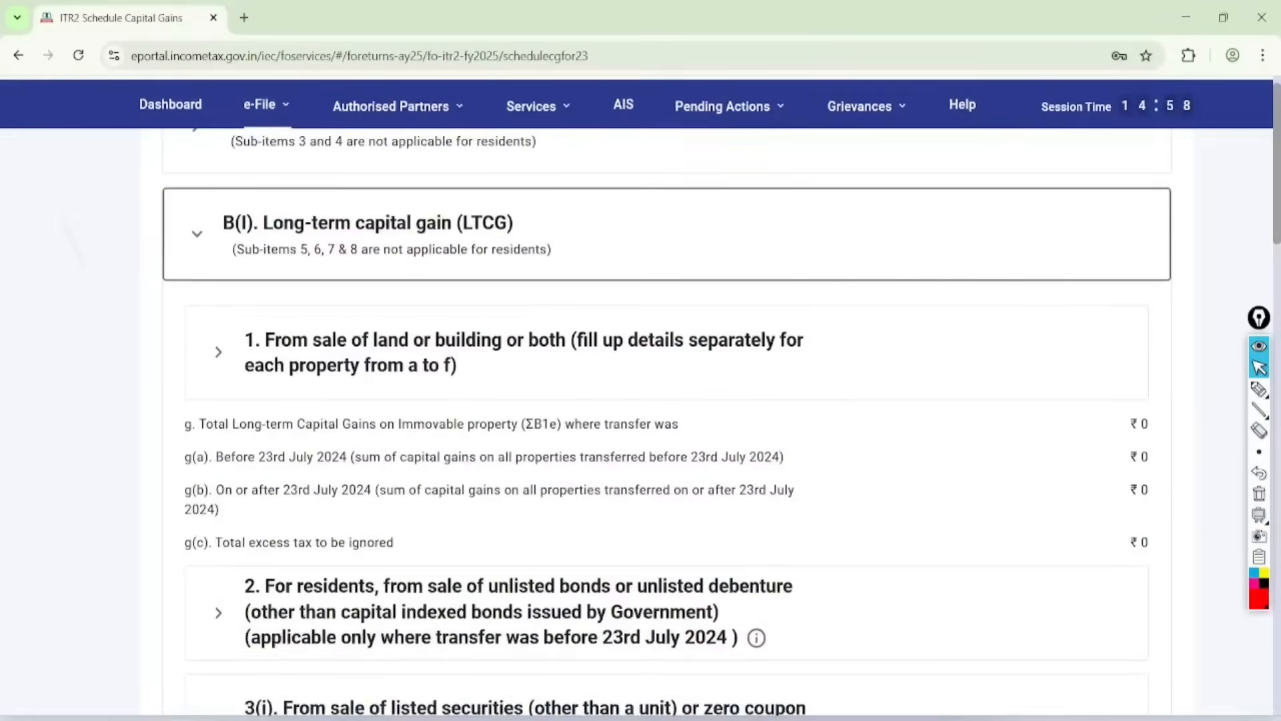
pyautogui.scroll(-4, 667, 389)
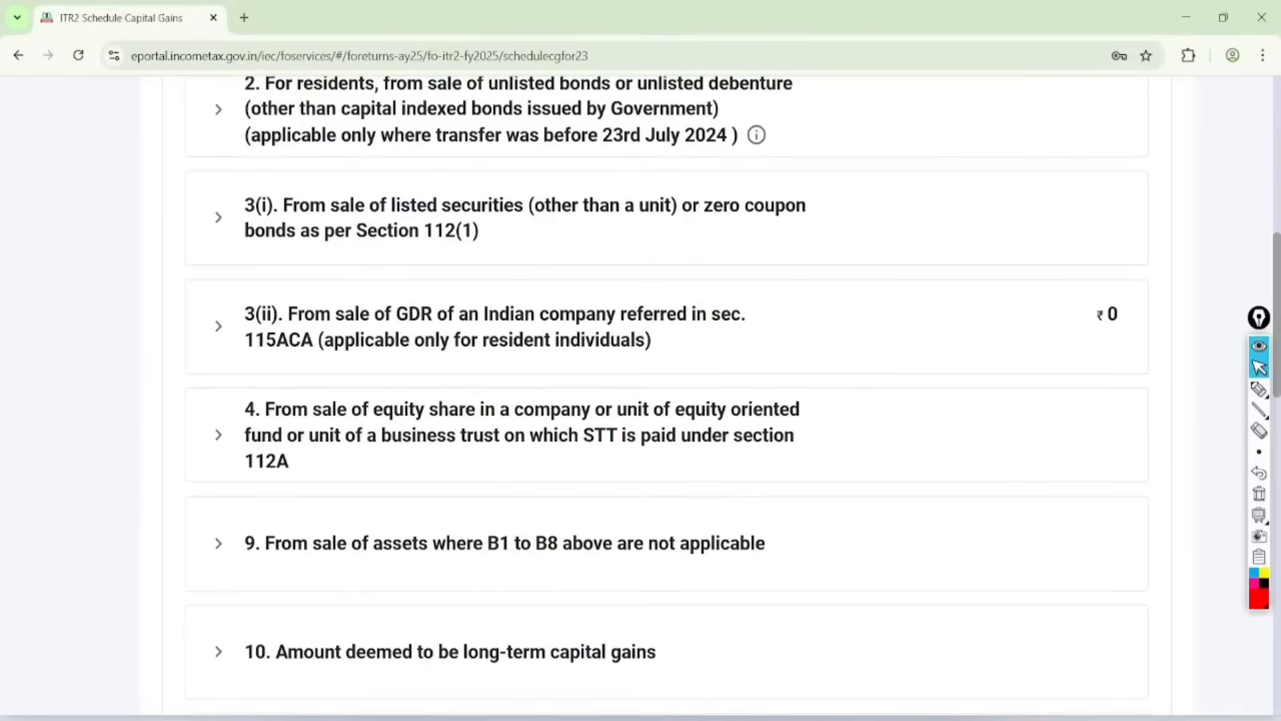
# Step: Underline item 4, circle 112A, handwrite an underlined amount beside it in red, and clear the annotations
pyautogui.click(1259, 389)
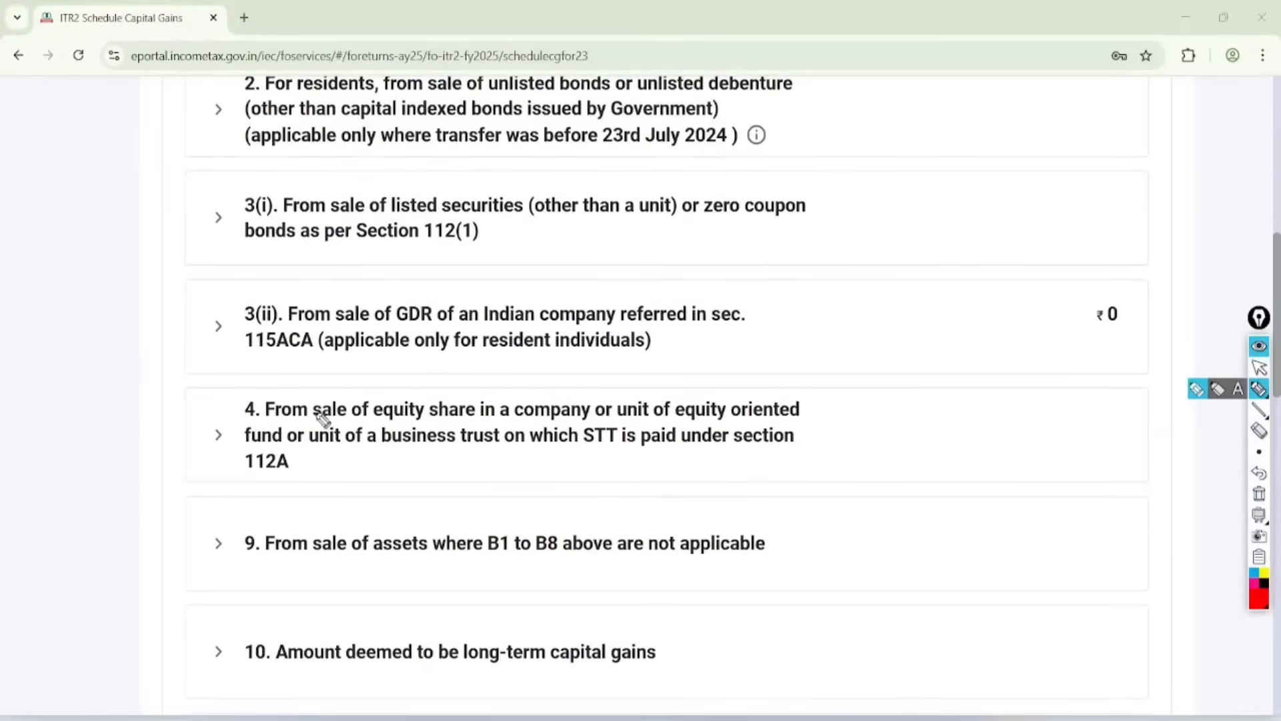
pyautogui.moveTo(297, 421); pyautogui.dragTo(500, 421)
pyautogui.moveTo(280, 420)
pyautogui.mouseDown()
pyautogui.moveTo(241, 503)
pyautogui.moveTo(252, 437)
pyautogui.mouseUp()
pyautogui.moveTo(842, 399)
pyautogui.mouseDown()
pyautogui.moveTo(852, 434)
pyautogui.moveTo(900, 375)
pyautogui.moveTo(919, 378)
pyautogui.moveTo(964, 312)
pyautogui.mouseUp()
pyautogui.moveTo(924, 390); pyautogui.dragTo(978, 351)
pyautogui.moveTo(927, 402); pyautogui.dragTo(975, 371)
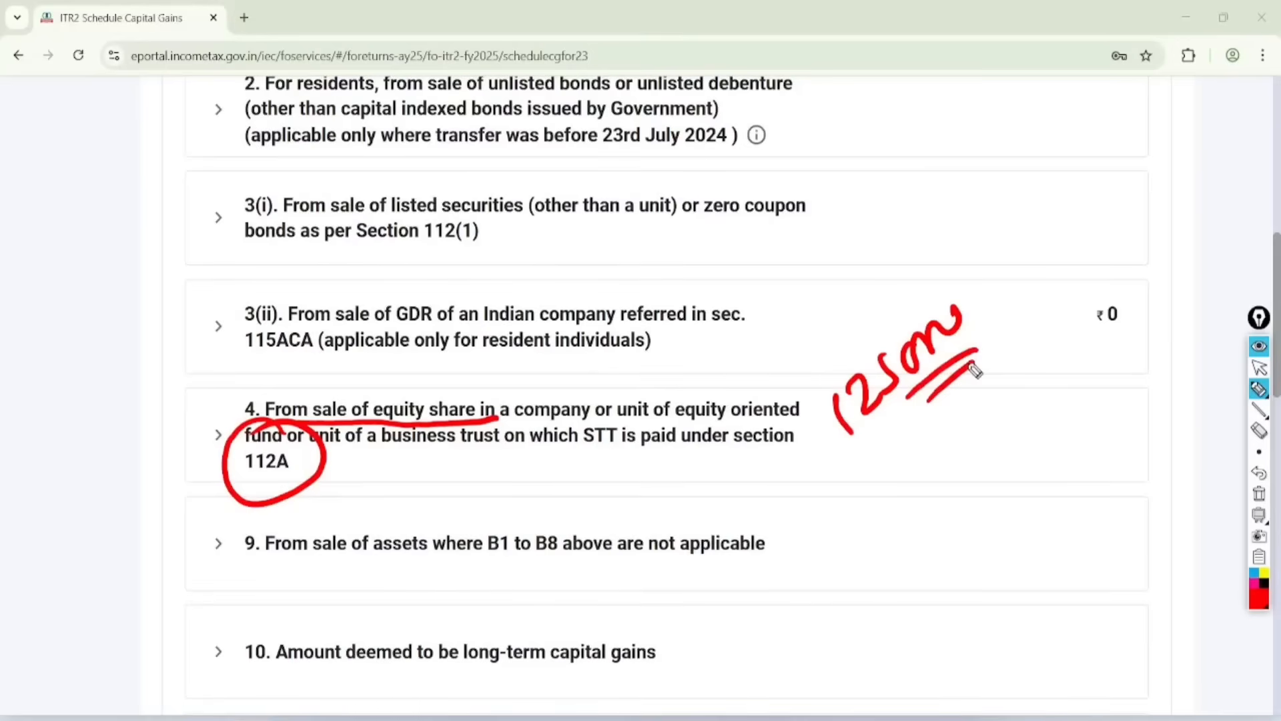
pyautogui.click(1259, 367)
pyautogui.click(1259, 494)
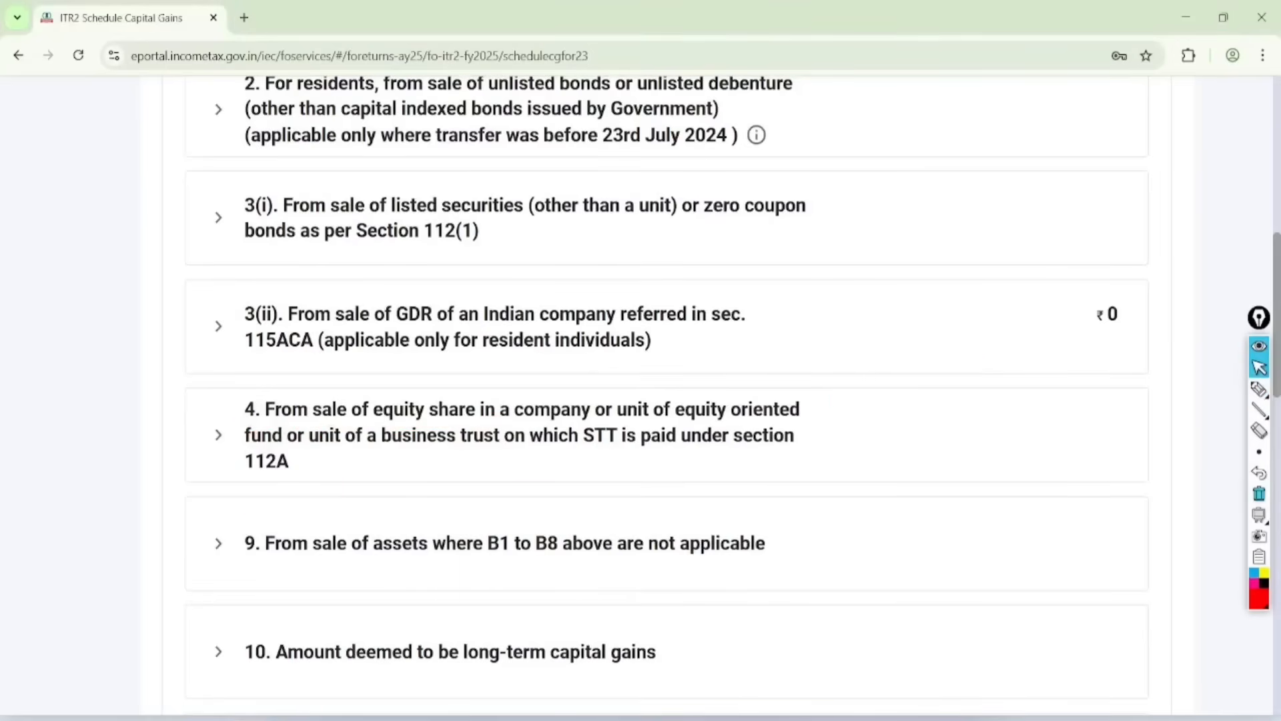
# Step: Open the item 4 details for equity shares under section 112A and review the deduction and gain fields
pyautogui.click(218, 435)
pyautogui.scroll(-2, 666, 401)
pyautogui.click(987, 353)
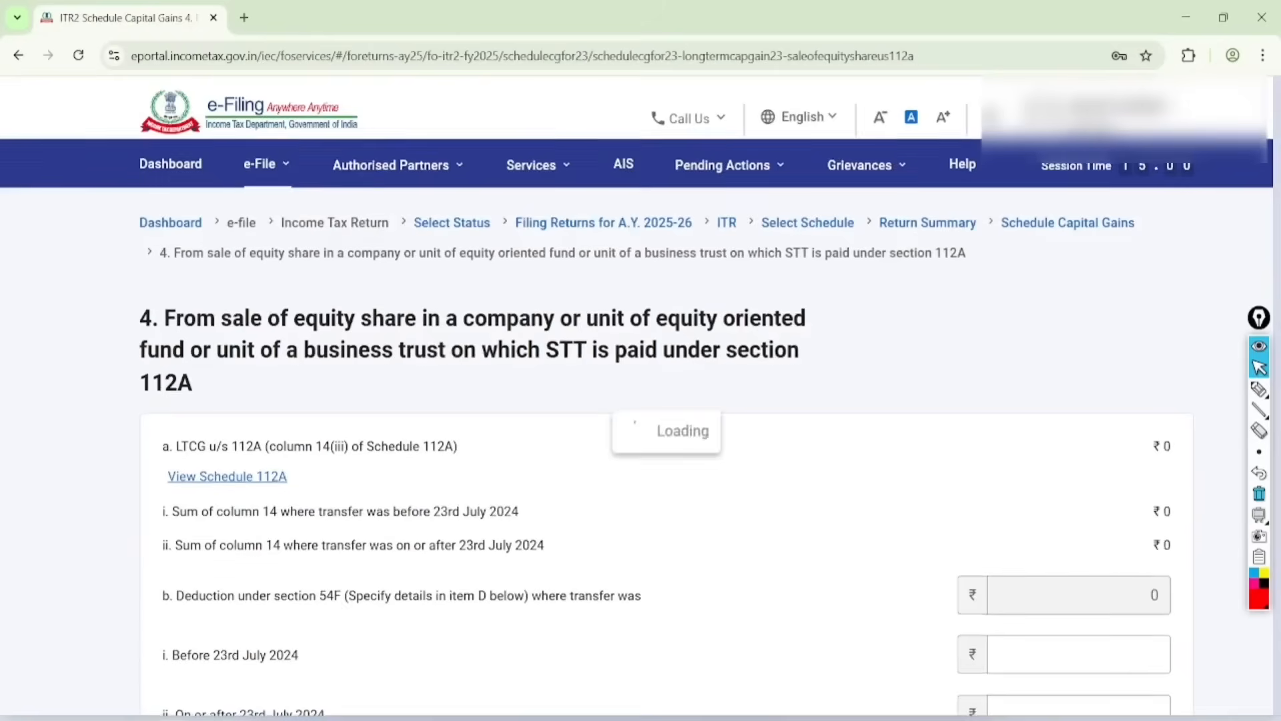
pyautogui.scroll(-6, 987, 354)
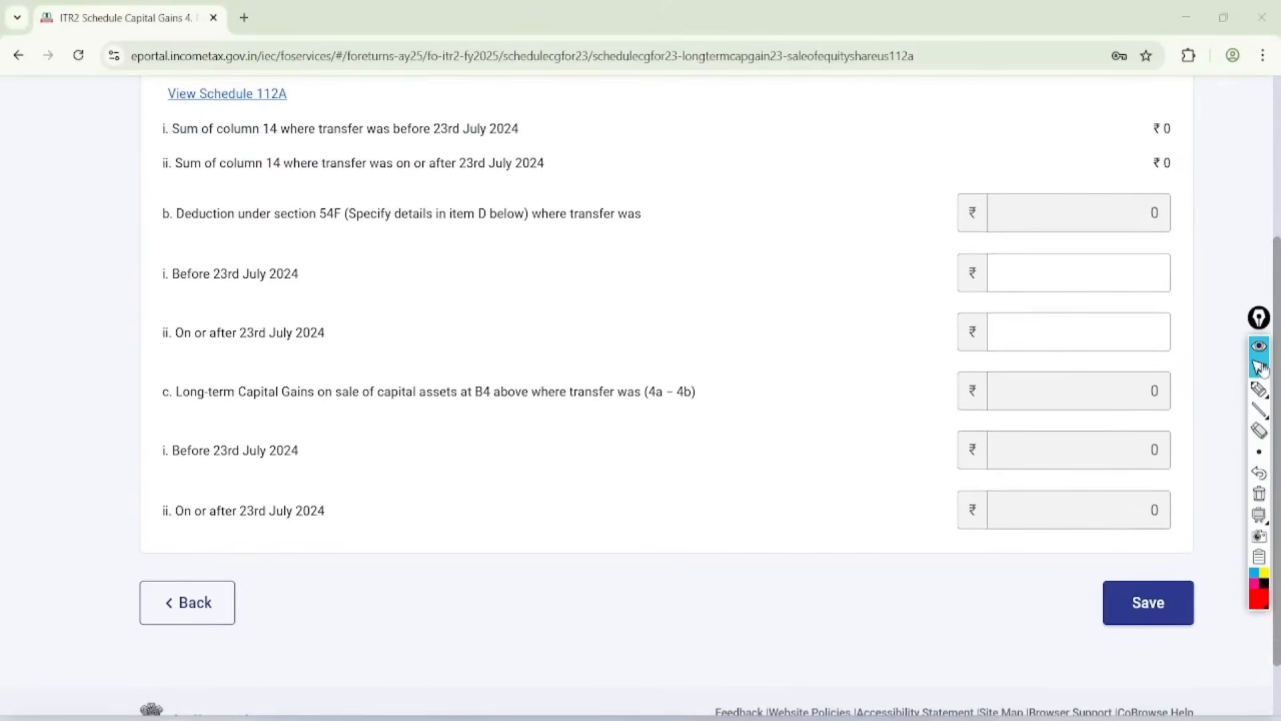
# Step: Circle the section 54F deduction rows for before and on or after 23rd July 2024 in red, and clear the marks
pyautogui.click(1260, 390)
pyautogui.moveTo(311, 255)
pyautogui.mouseDown()
pyautogui.moveTo(170, 240)
pyautogui.moveTo(243, 215)
pyautogui.moveTo(218, 226)
pyautogui.mouseUp()
pyautogui.moveTo(323, 305)
pyautogui.mouseDown()
pyautogui.moveTo(273, 291)
pyautogui.moveTo(326, 358)
pyautogui.moveTo(266, 314)
pyautogui.mouseUp()
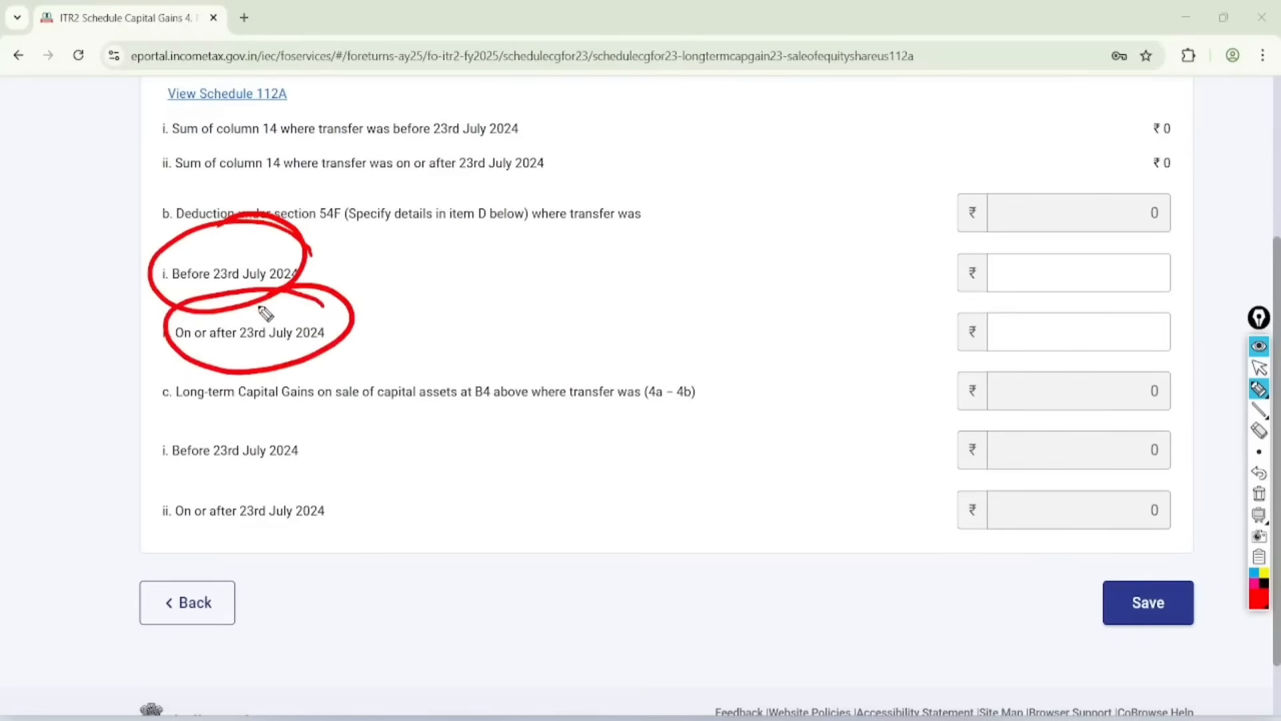
pyautogui.click(1259, 368)
pyautogui.click(1259, 494)
# Step: Open Schedule 112A from item 4 and add a new breakup entry
pyautogui.click(227, 94)
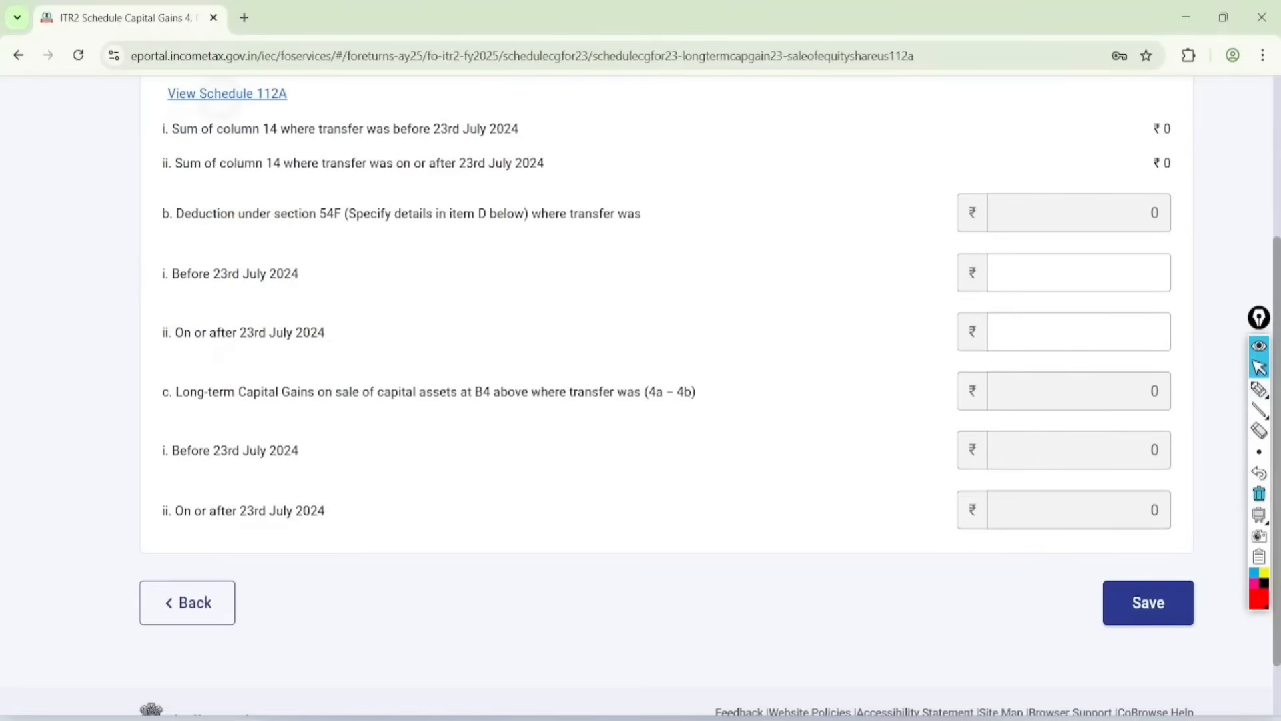
pyautogui.scroll(-1, 640, 427)
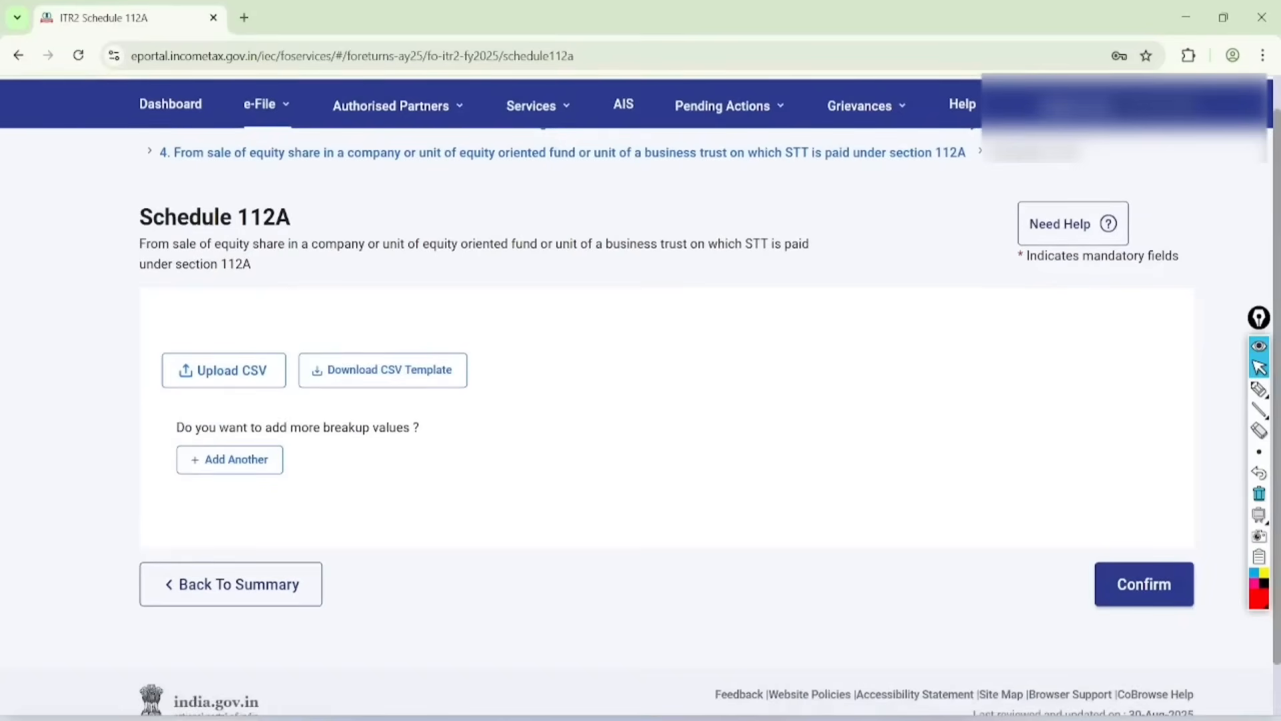
pyautogui.click(230, 460)
# Step: Try On or Before 31st January 2018 for Share/Unit acquired, and set it to After 31st January 2018
pyautogui.click(265, 399)
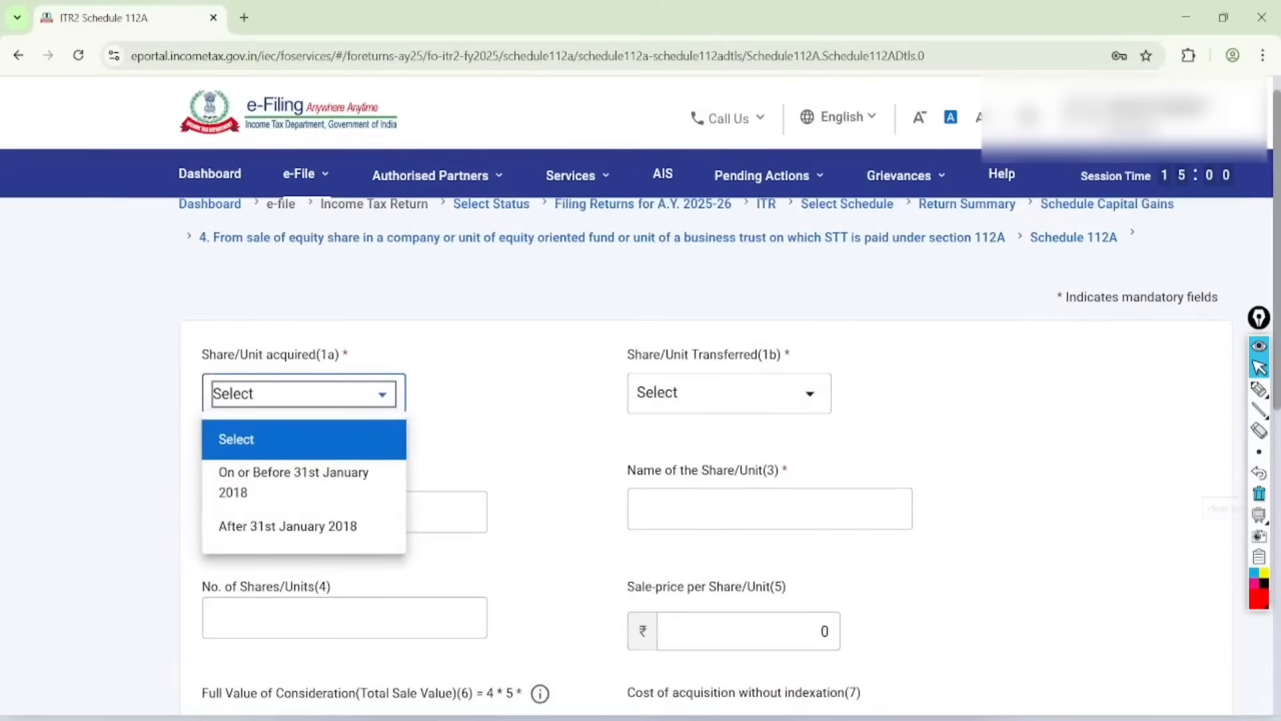
pyautogui.click(294, 482)
pyautogui.scroll(-1, 293, 482)
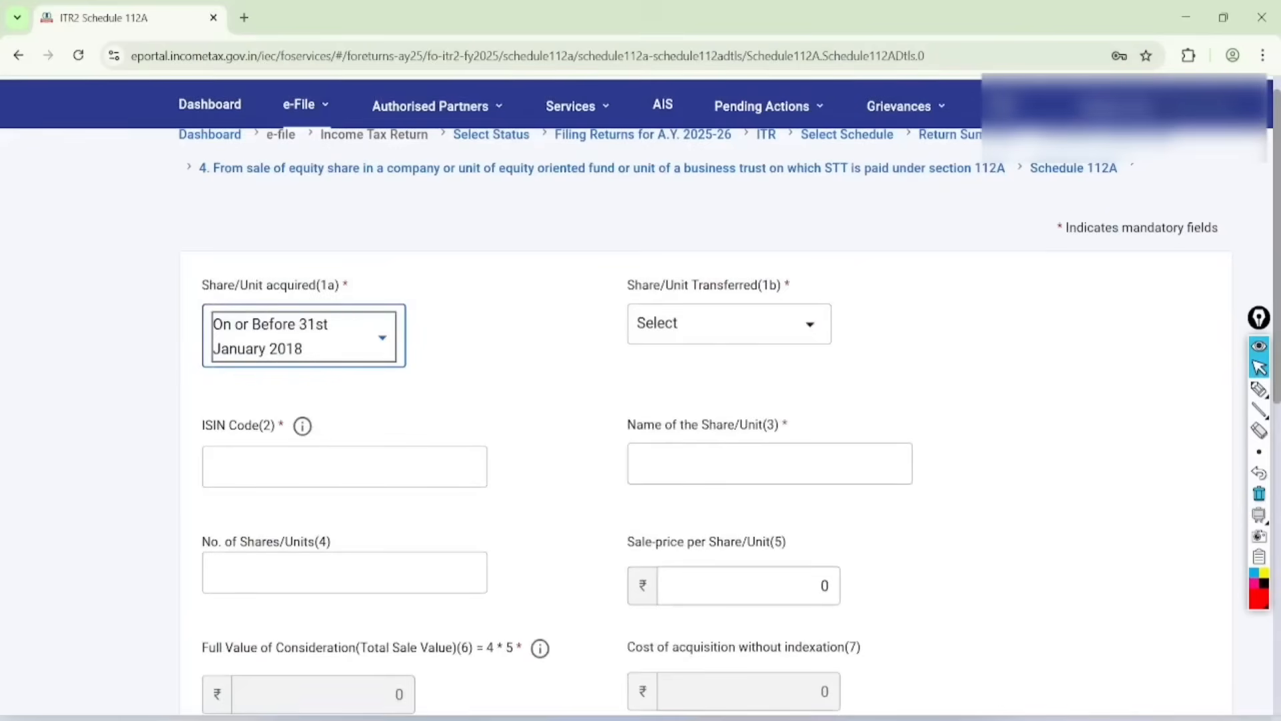
pyautogui.click(303, 335)
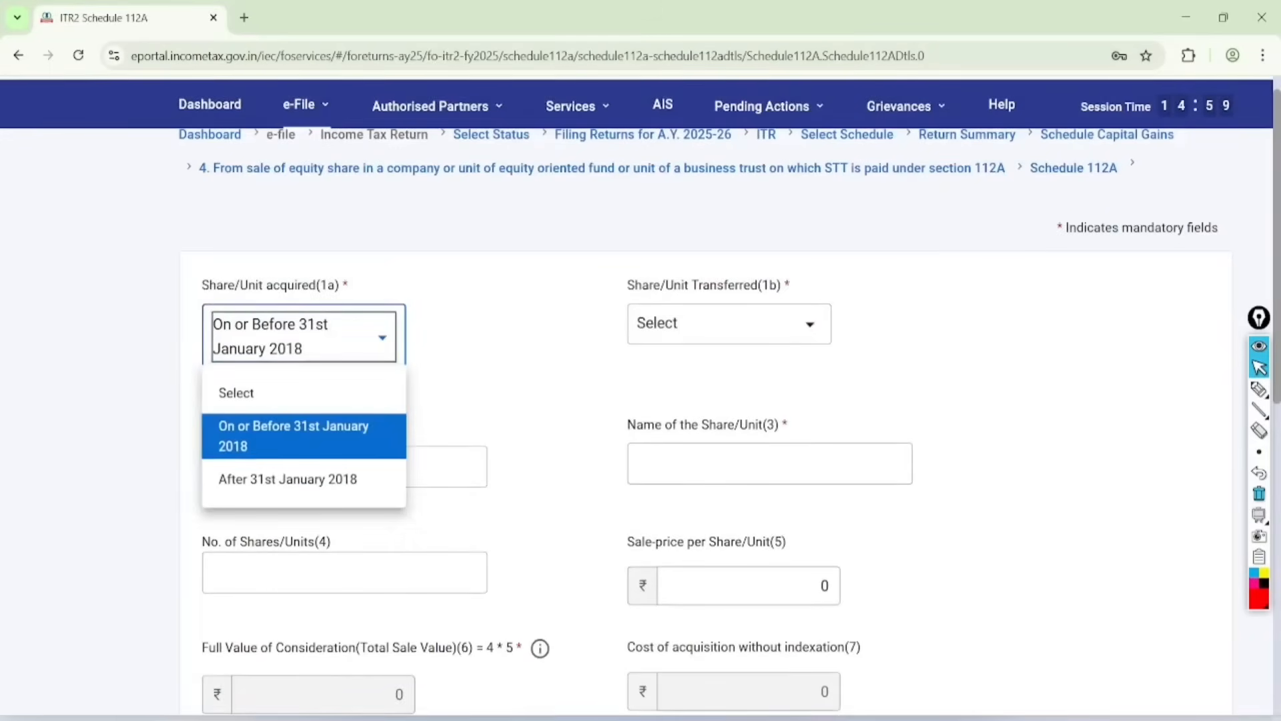
pyautogui.click(287, 478)
# Step: Try Before 23rd July 2024 for Share/Unit Transferred, and set it to On or after 23rd July 2024
pyautogui.click(742, 323)
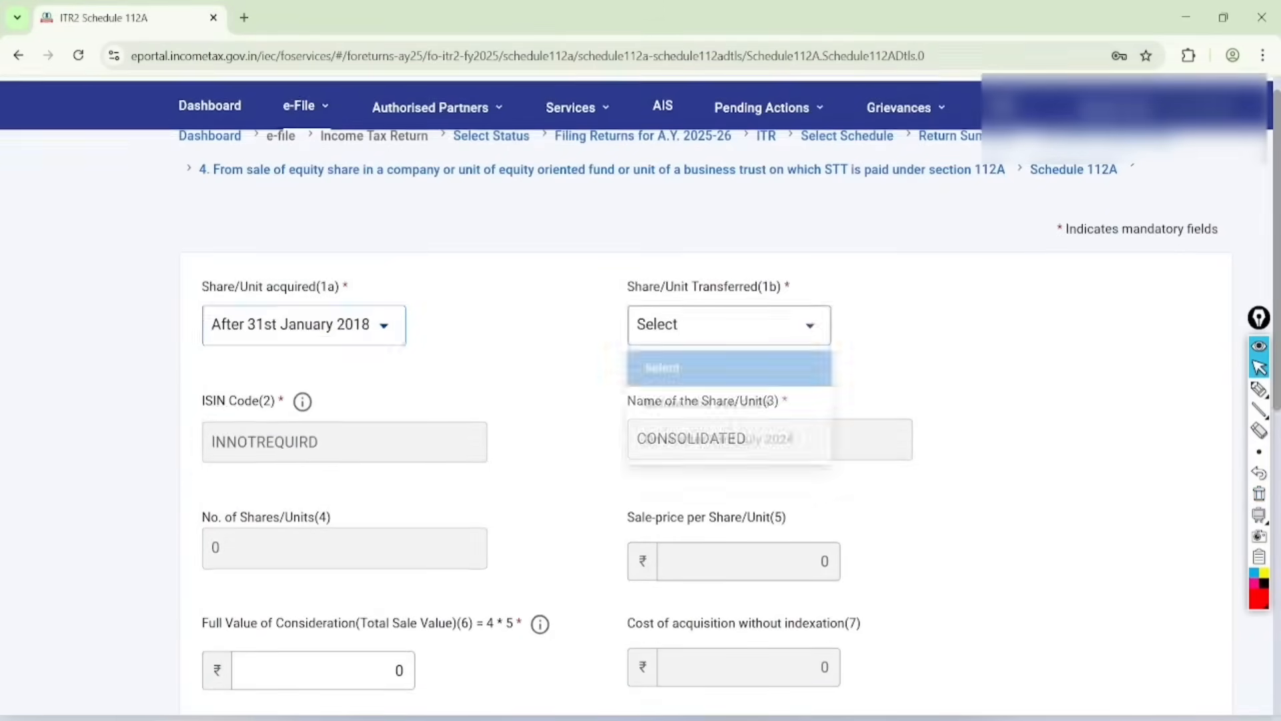
pyautogui.click(707, 480)
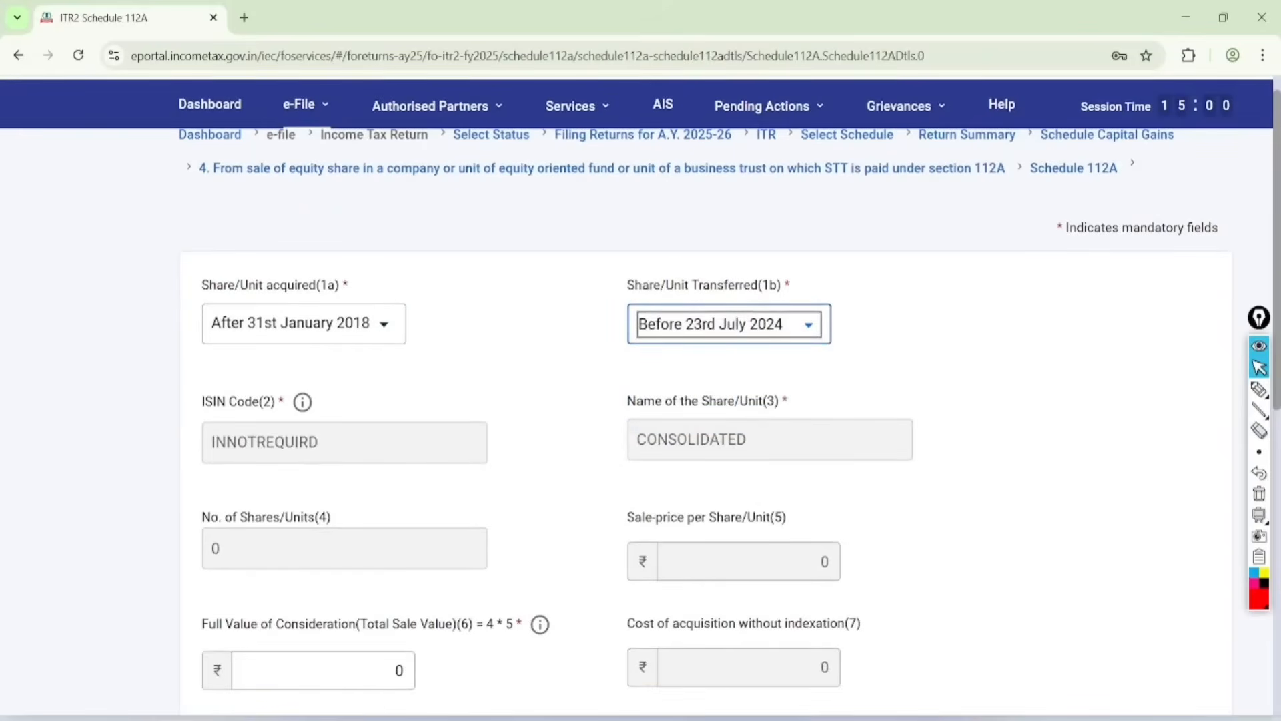
pyautogui.click(728, 324)
pyautogui.click(678, 449)
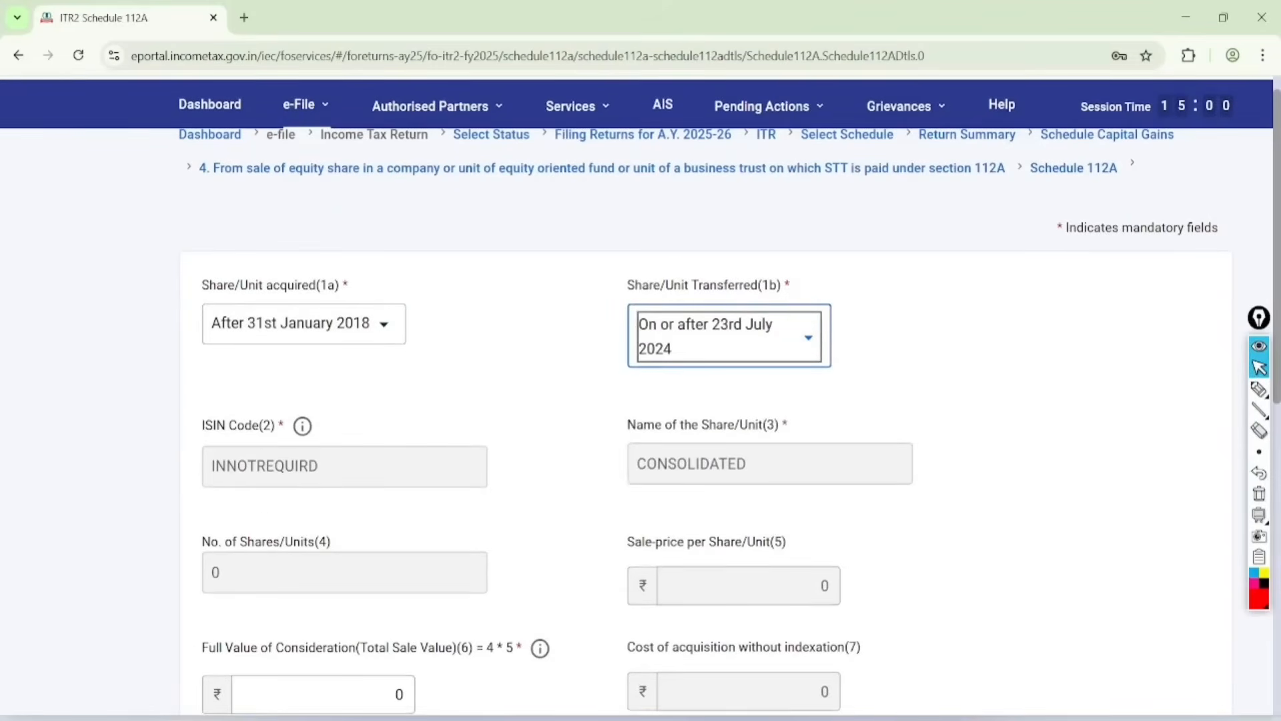
# Step: Circle Full Value of Consideration, Cost of acquisition and Expenditure in connection with transfer in red on the 112A entry, and clear the marks
pyautogui.scroll(-3, 728, 420)
pyautogui.scroll(-3, 729, 420)
pyautogui.scroll(-1, 729, 420)
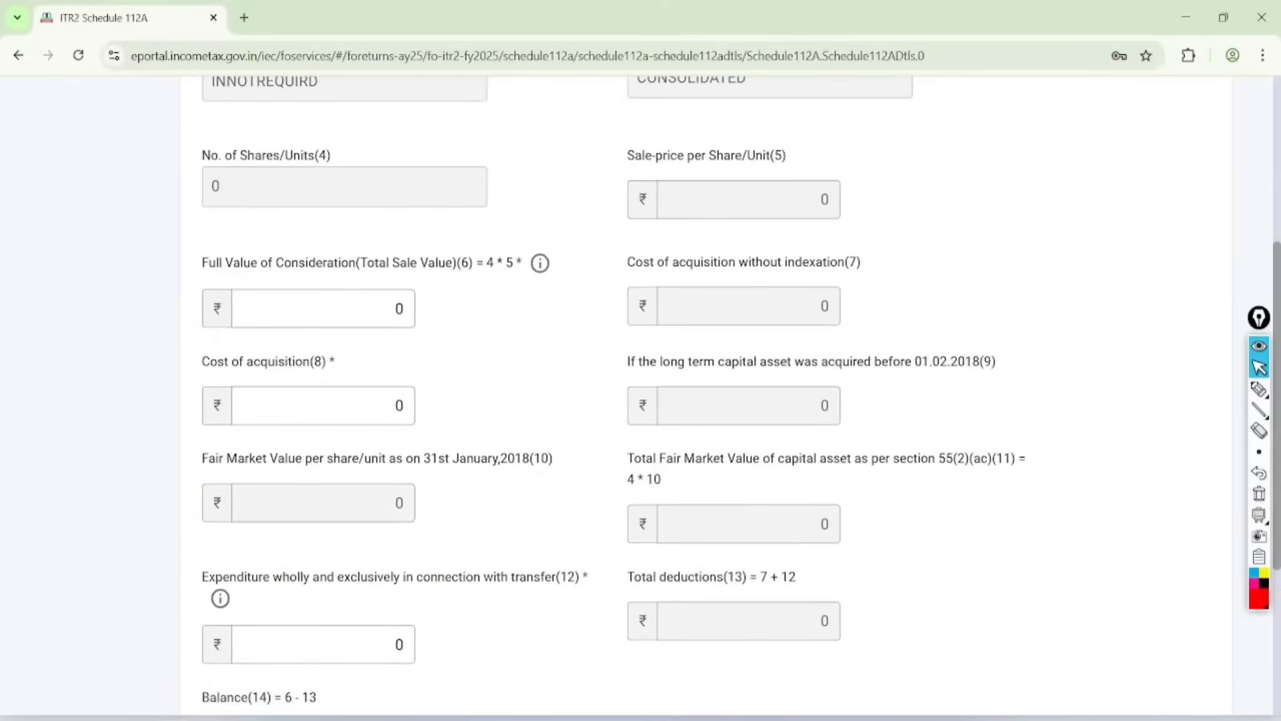
pyautogui.click(1259, 389)
pyautogui.moveTo(364, 230)
pyautogui.mouseDown()
pyautogui.moveTo(197, 314)
pyautogui.moveTo(230, 267)
pyautogui.mouseUp()
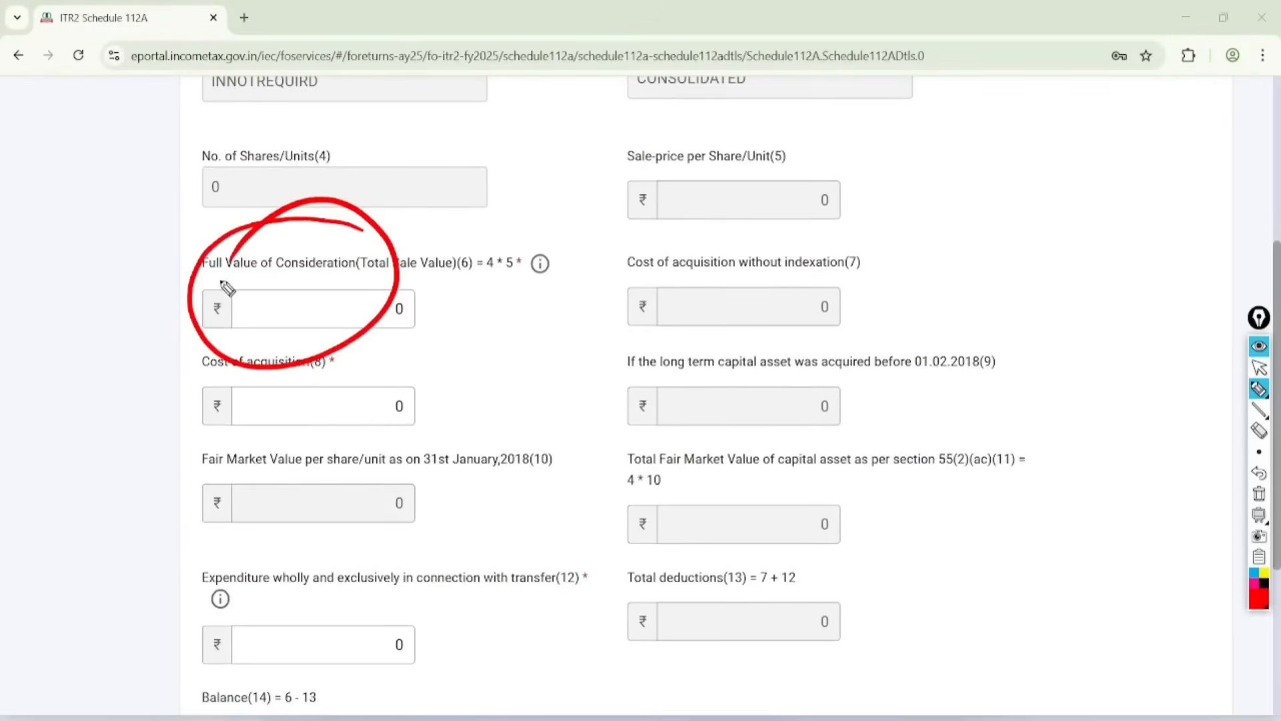
pyautogui.moveTo(375, 365)
pyautogui.mouseDown()
pyautogui.moveTo(284, 474)
pyautogui.moveTo(298, 400)
pyautogui.mouseUp()
pyautogui.moveTo(384, 564)
pyautogui.mouseDown()
pyautogui.moveTo(302, 620)
pyautogui.moveTo(309, 630)
pyautogui.mouseUp()
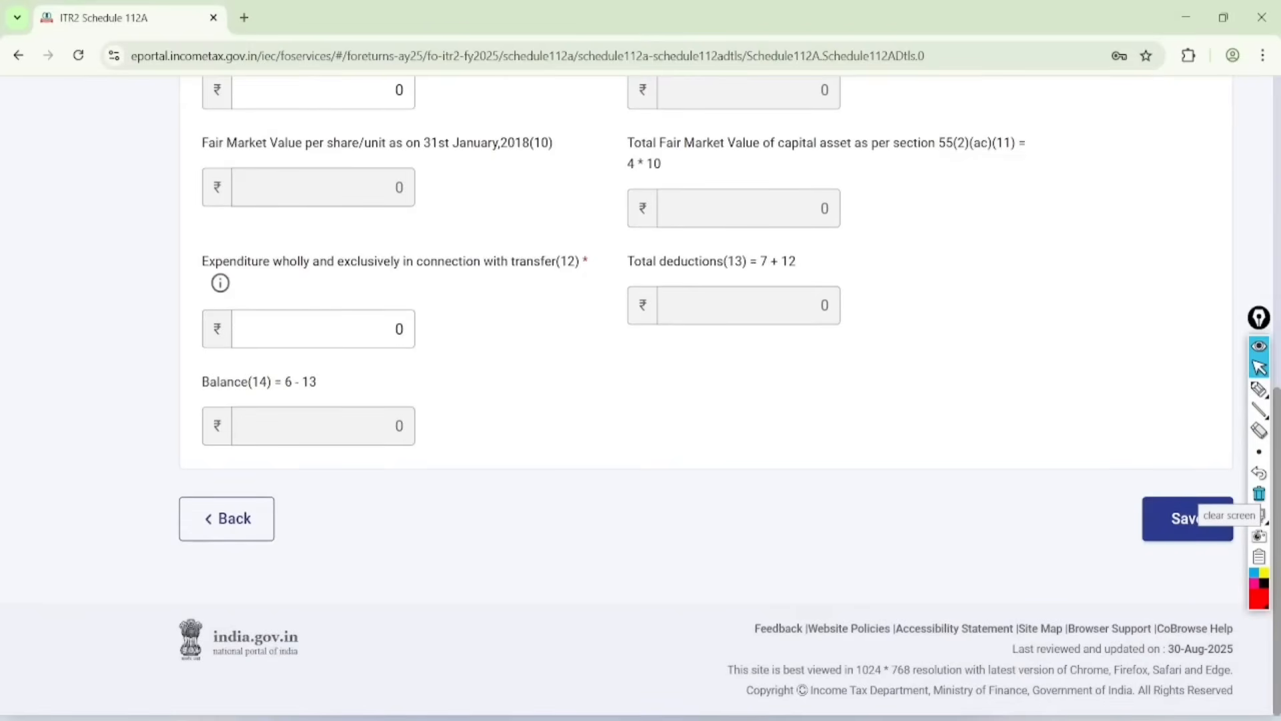
# Step: Leave the Schedule 112A entry without saving and go back through item 4 to Schedule Capital Gains
pyautogui.click(227, 519)
pyautogui.scroll(-1, 641, 401)
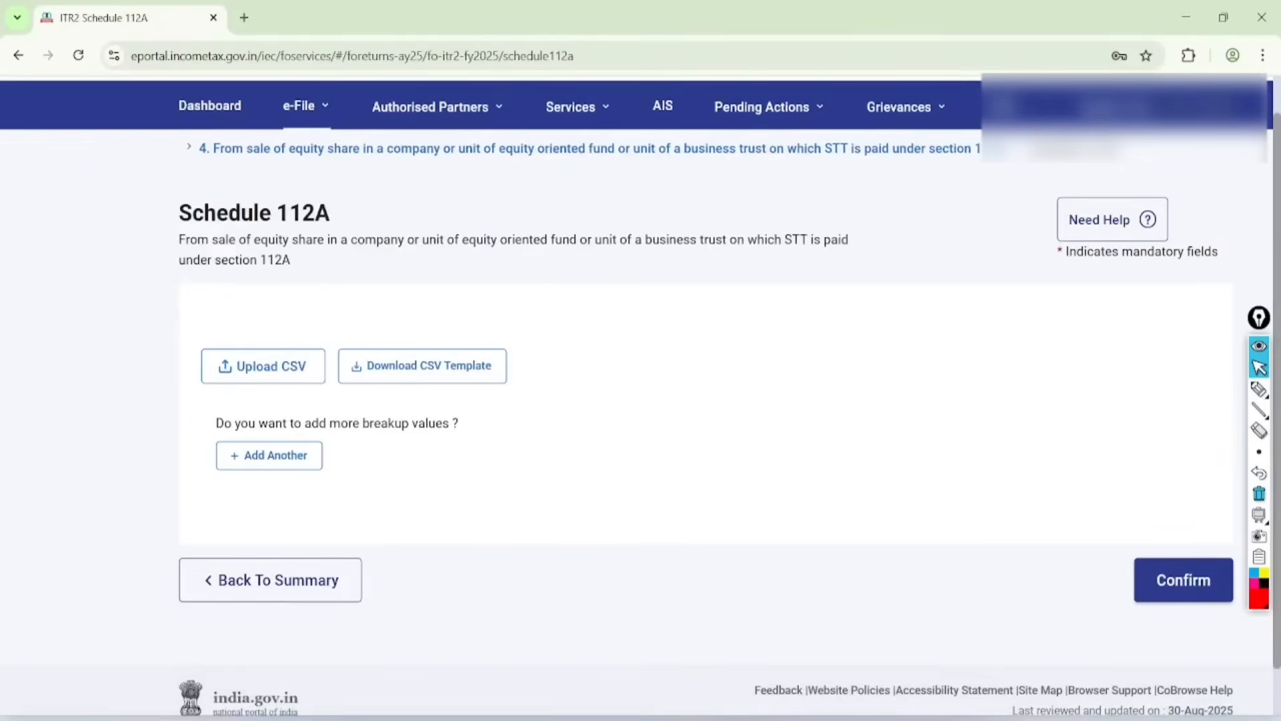
pyautogui.click(270, 580)
pyautogui.scroll(-6, 640, 400)
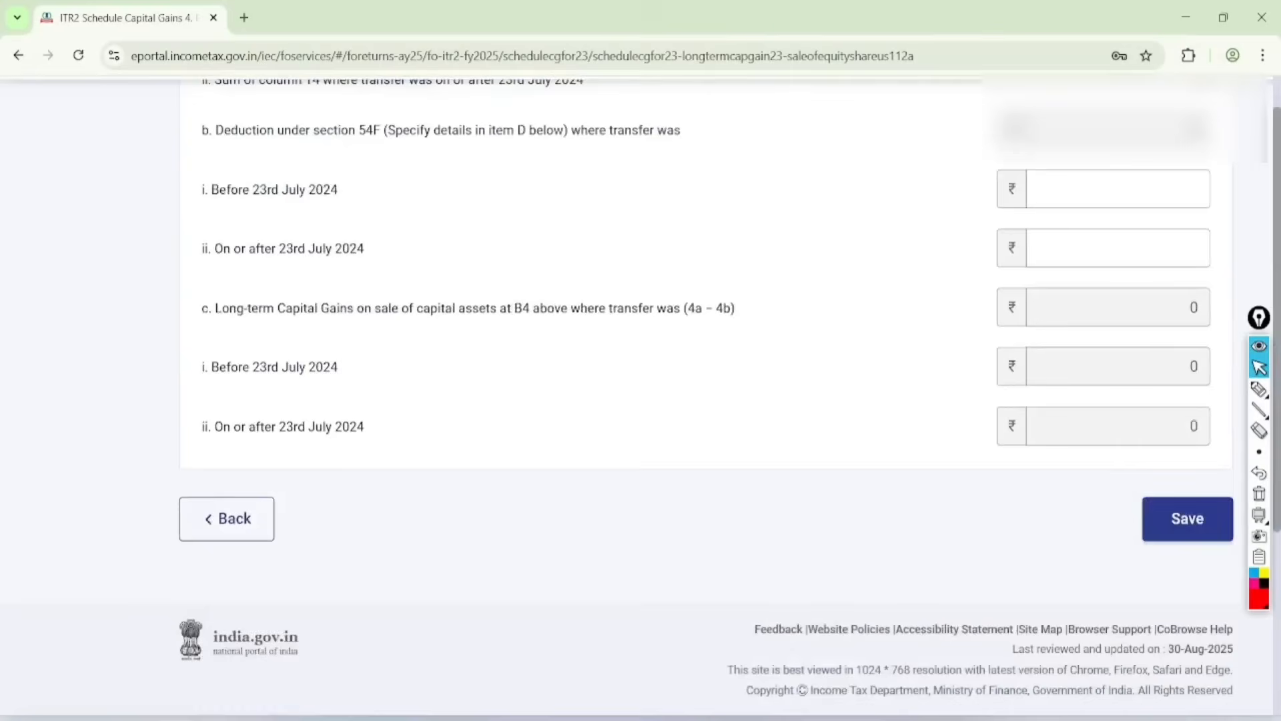
pyautogui.click(226, 519)
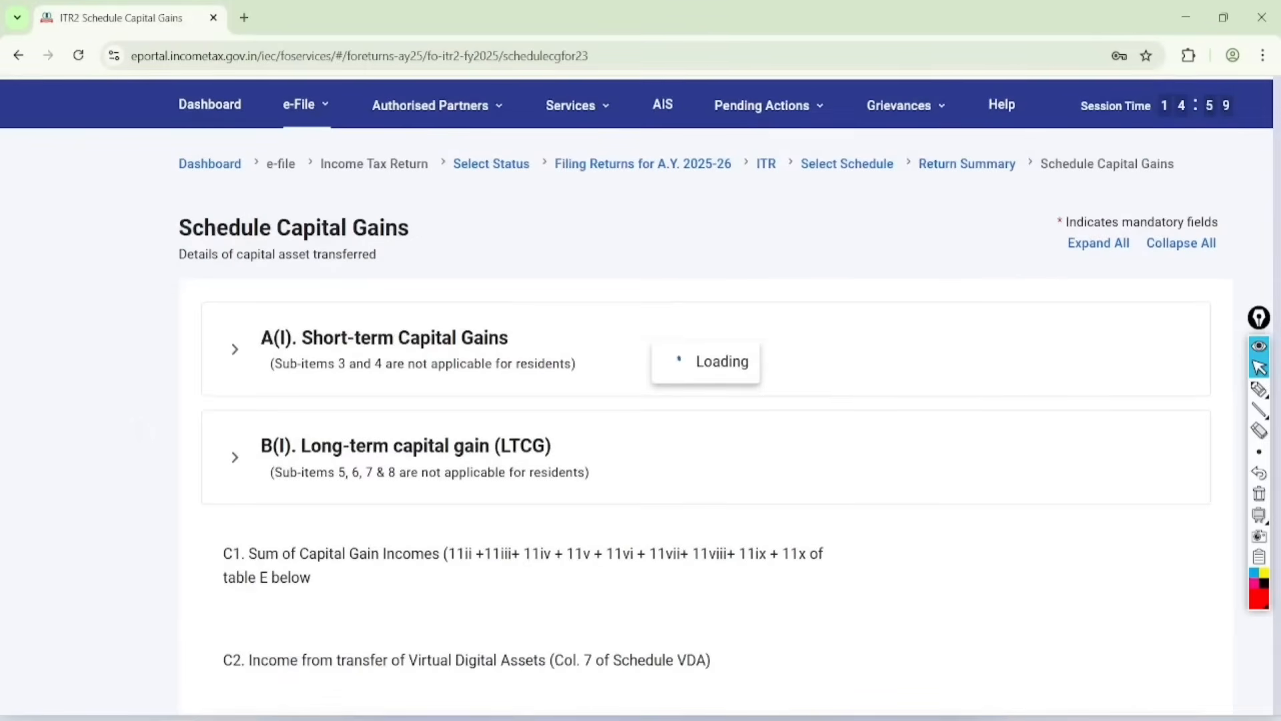
# Step: Expand B(I) LTCG, mark 112A and item 9 in red, clear those marks, and draw curved strokes beside the remaining items
pyautogui.click(235, 428)
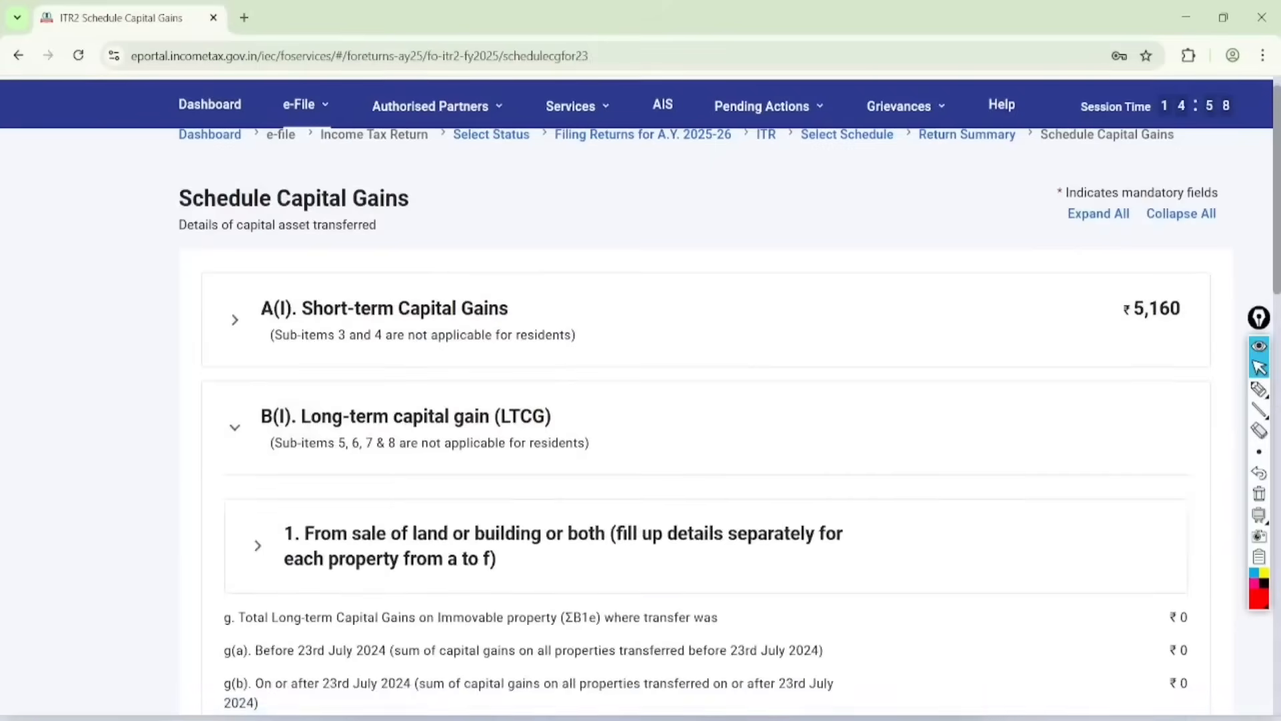
pyautogui.scroll(-14, 640, 395)
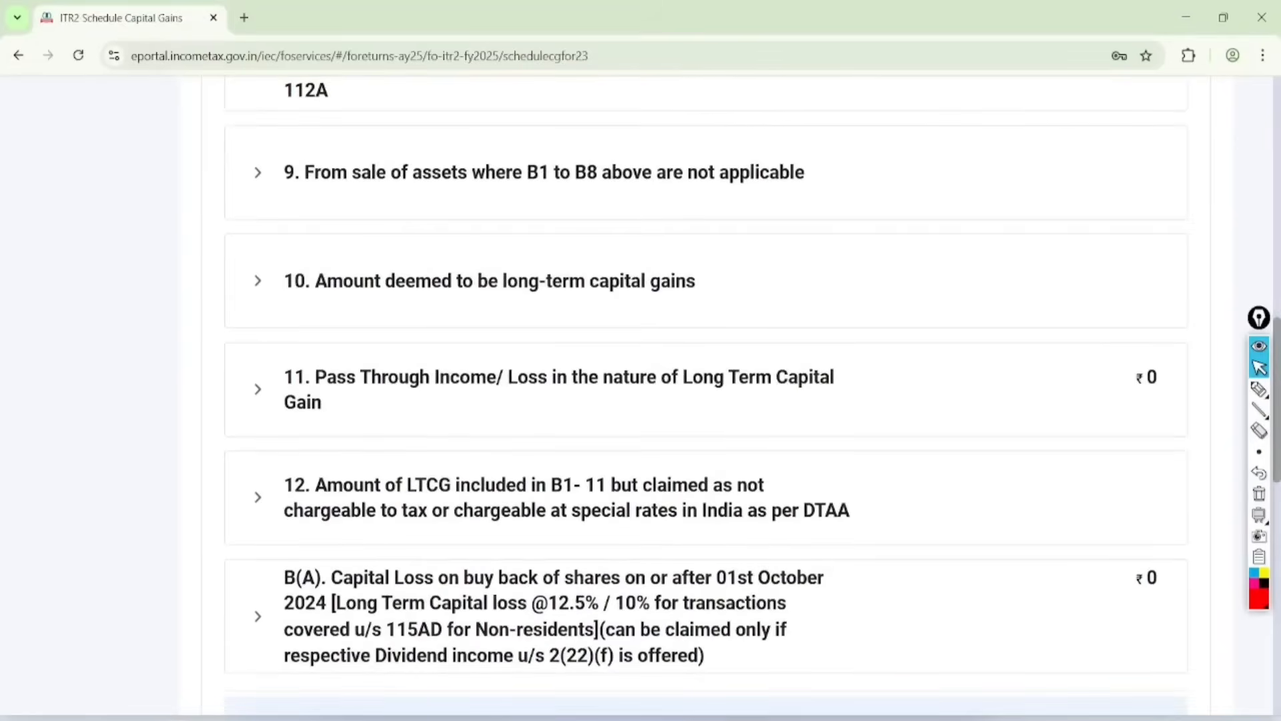
pyautogui.scroll(1, 640, 395)
pyautogui.click(1259, 389)
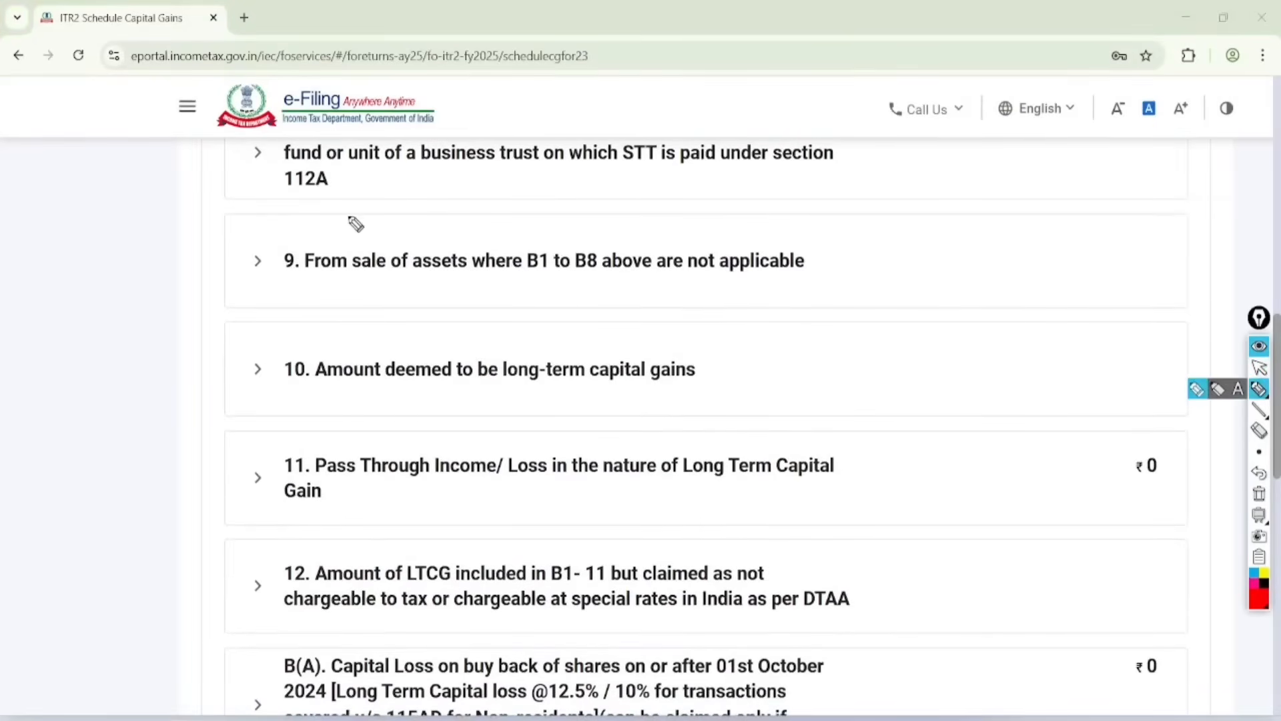
pyautogui.moveTo(350, 194)
pyautogui.mouseDown()
pyautogui.moveTo(266, 314)
pyautogui.moveTo(300, 209)
pyautogui.moveTo(291, 213)
pyautogui.mouseUp()
pyautogui.moveTo(413, 281); pyautogui.dragTo(782, 292)
pyautogui.click(1259, 494)
pyautogui.moveTo(129, 512); pyautogui.dragTo(110, 268)
pyautogui.moveTo(143, 490); pyautogui.dragTo(147, 322)
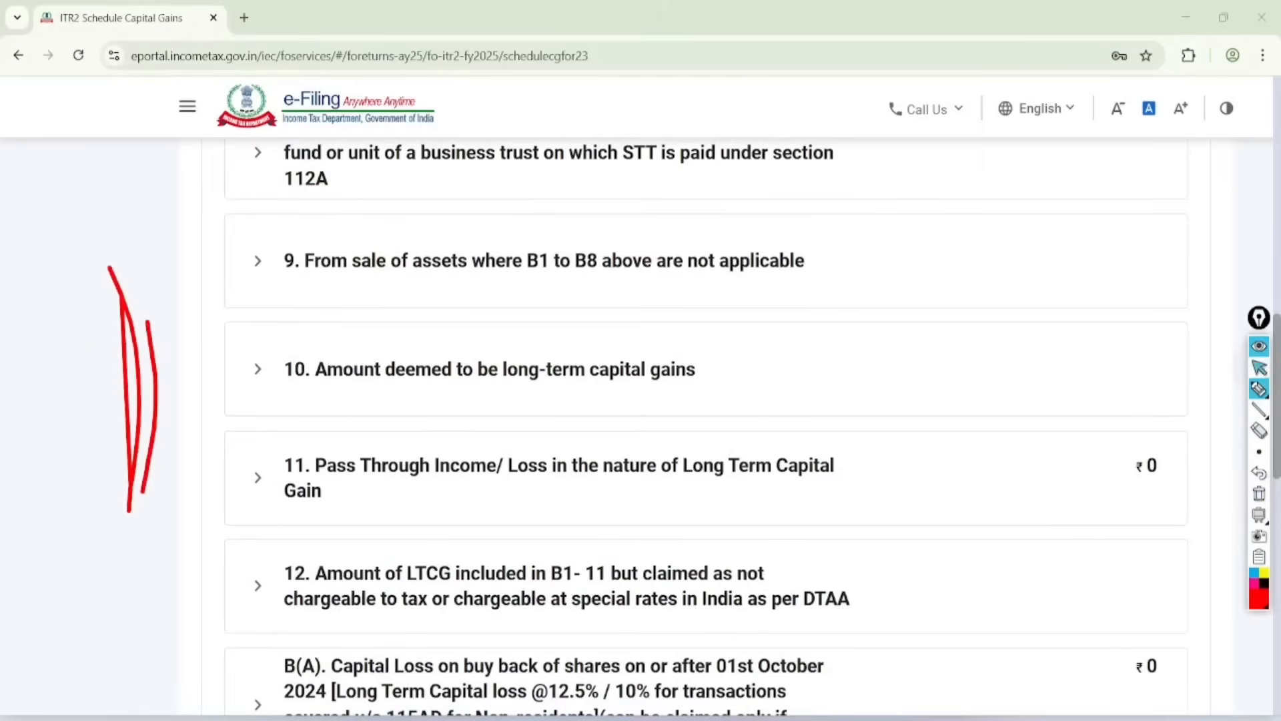
# Step: Confirm Schedule Capital Gains
pyautogui.click(1259, 367)
pyautogui.scroll(-12, 707, 401)
pyautogui.scroll(-6, 708, 401)
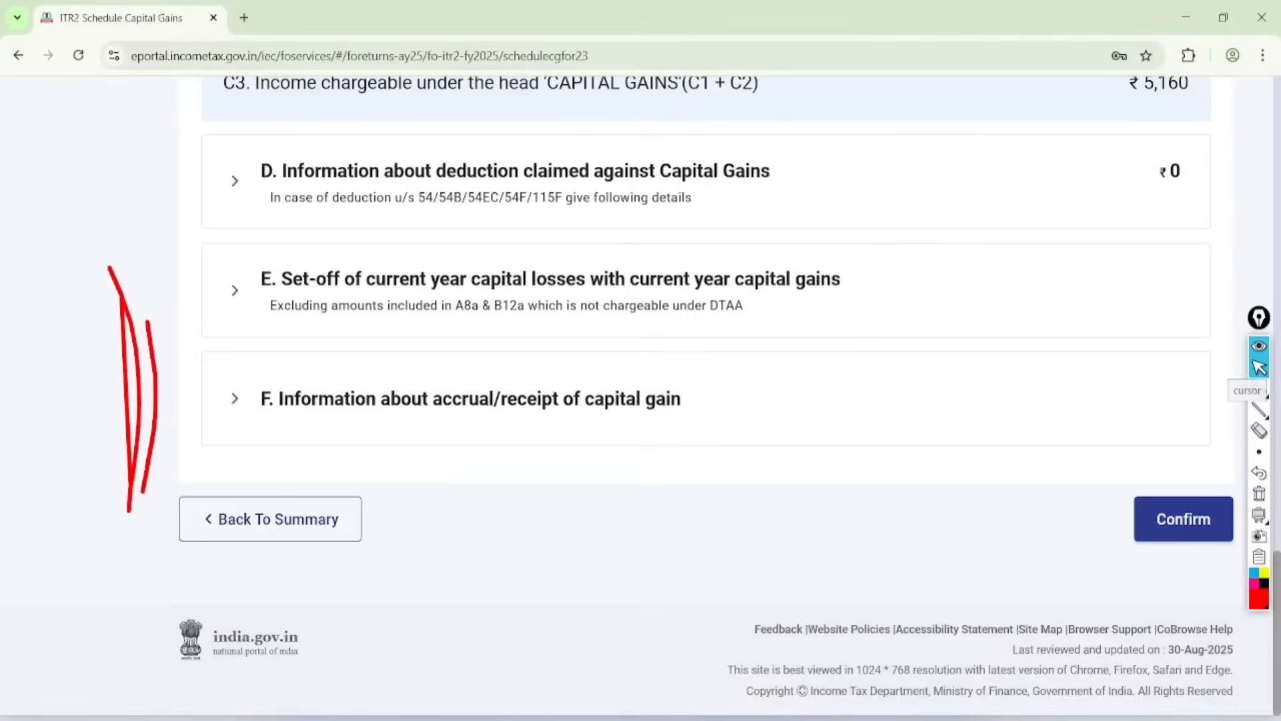
pyautogui.click(1189, 511)
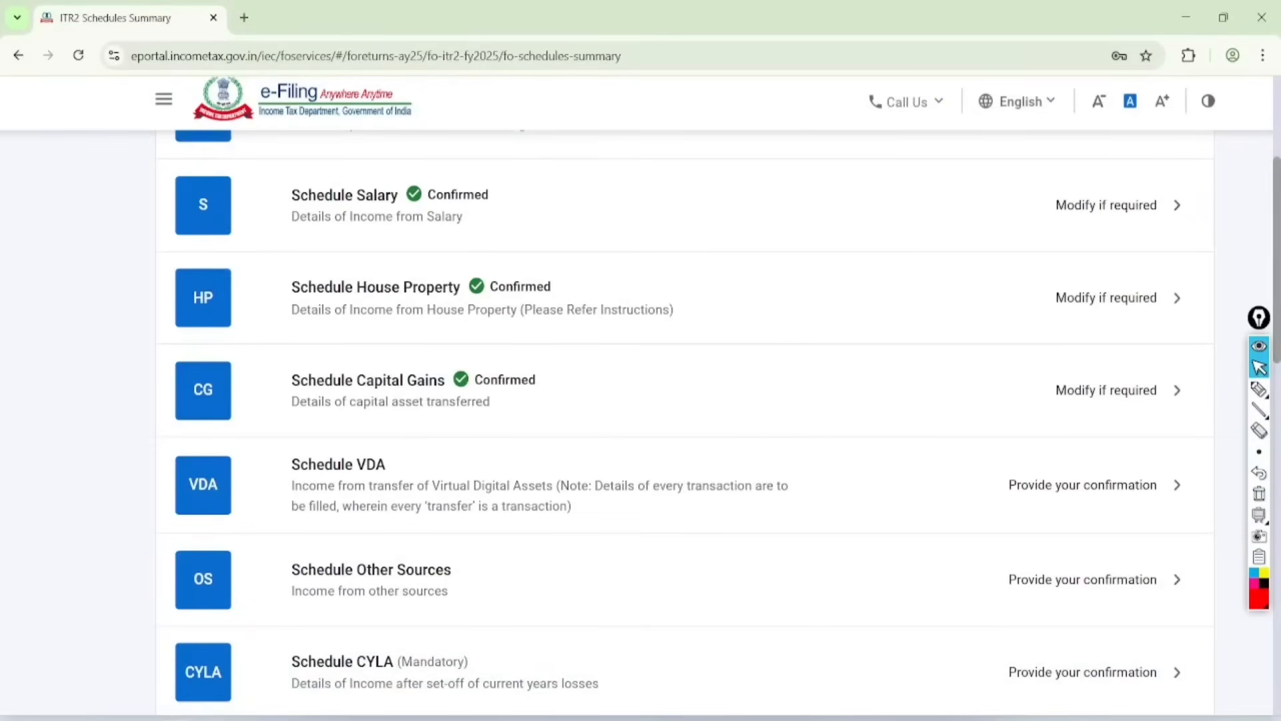
# Step: Reopen Schedule Capital Gains and acknowledge its pop-up notice
pyautogui.scroll(2, 666, 470)
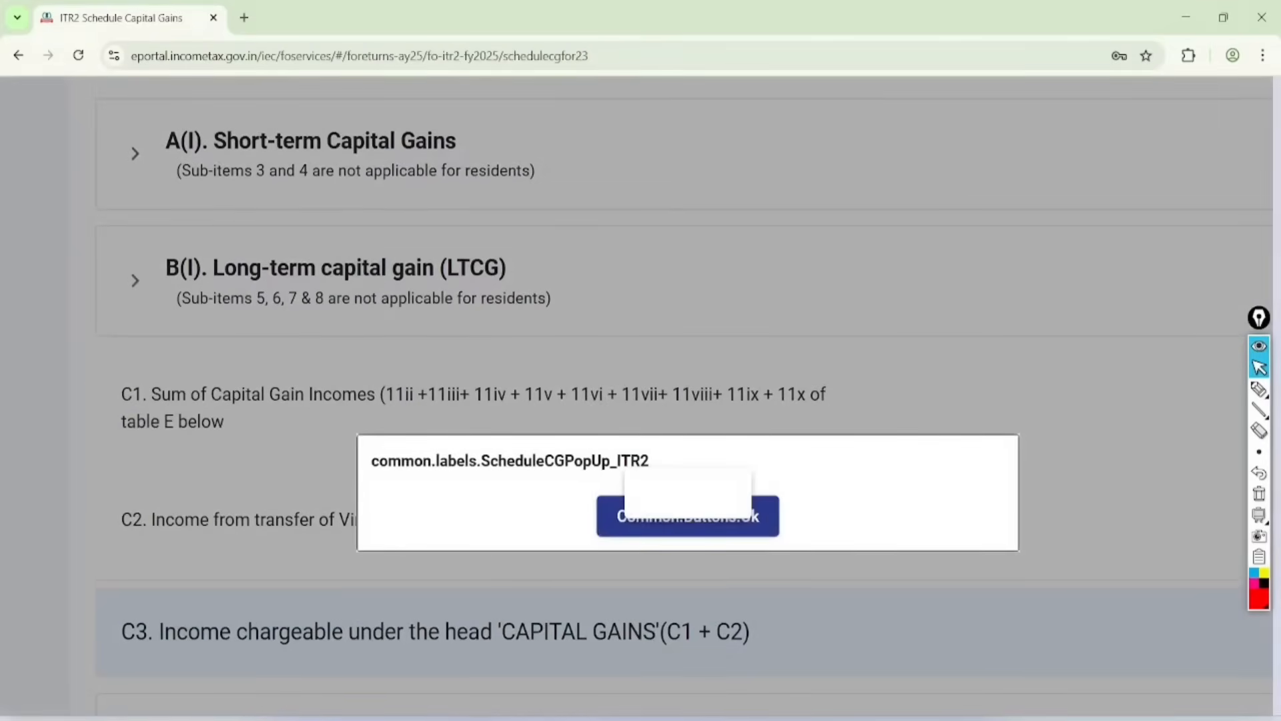
pyautogui.click(687, 526)
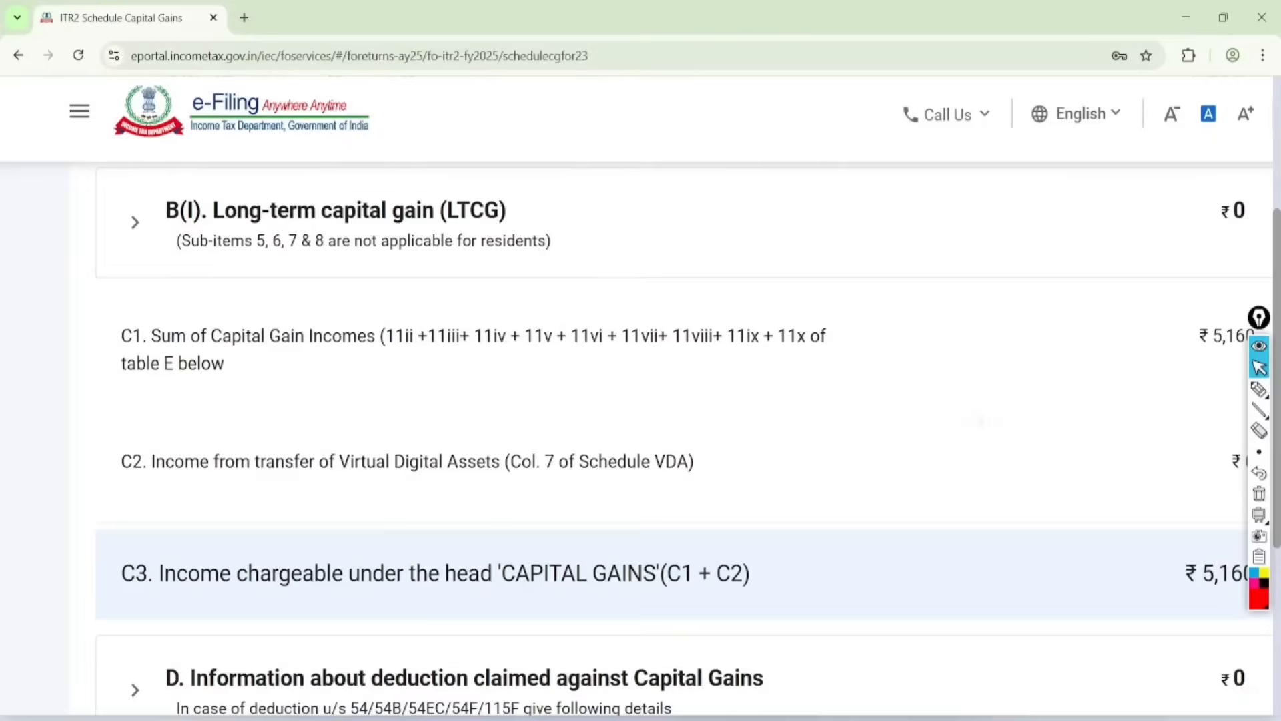
# Step: Expand section F, Information about accrual/receipt of capital gain, in Schedule Capital Gains
pyautogui.scroll(3, 637, 395)
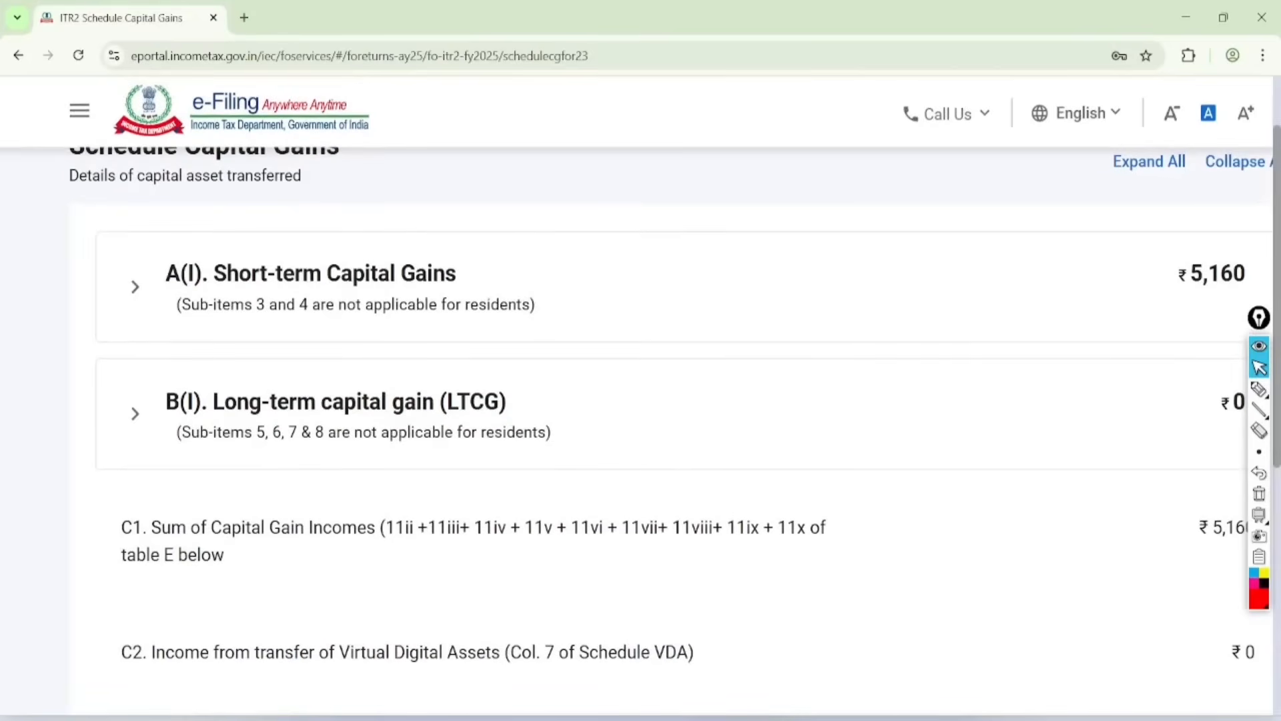
pyautogui.scroll(-10, 640, 400)
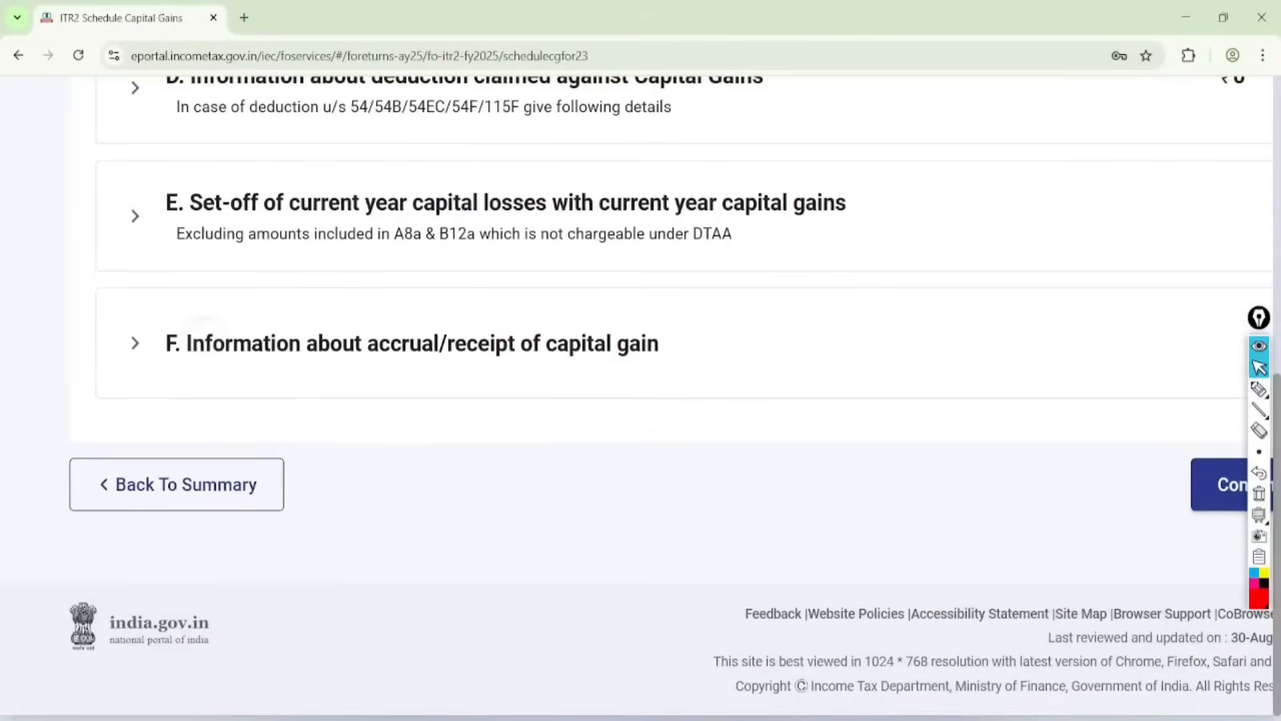
pyautogui.click(206, 330)
pyautogui.scroll(-5, 640, 400)
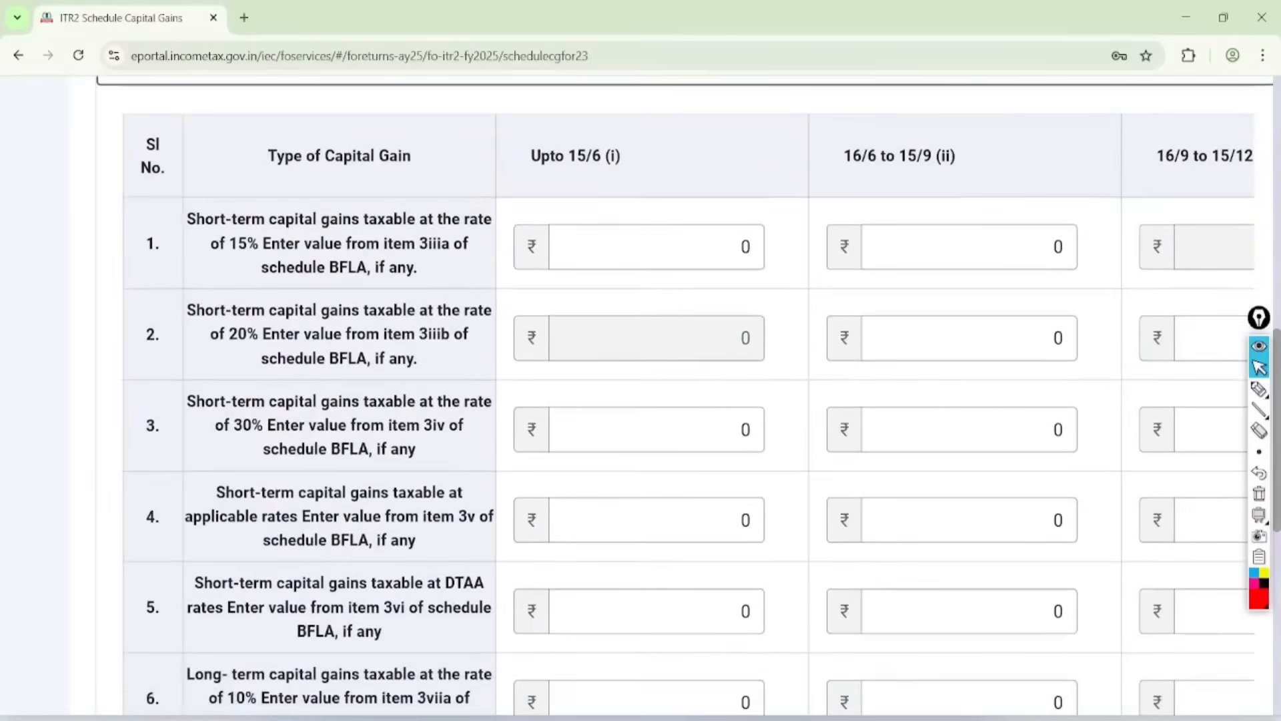
# Step: Circle the 20% short-term gains row and its cells for 16/6 to 15/9 and 16/9 to 15/12 in red, and clear the marks
pyautogui.click(1259, 389)
pyautogui.moveTo(265, 291)
pyautogui.mouseDown()
pyautogui.moveTo(258, 374)
pyautogui.moveTo(152, 326)
pyautogui.moveTo(175, 254)
pyautogui.moveTo(198, 298)
pyautogui.mouseUp()
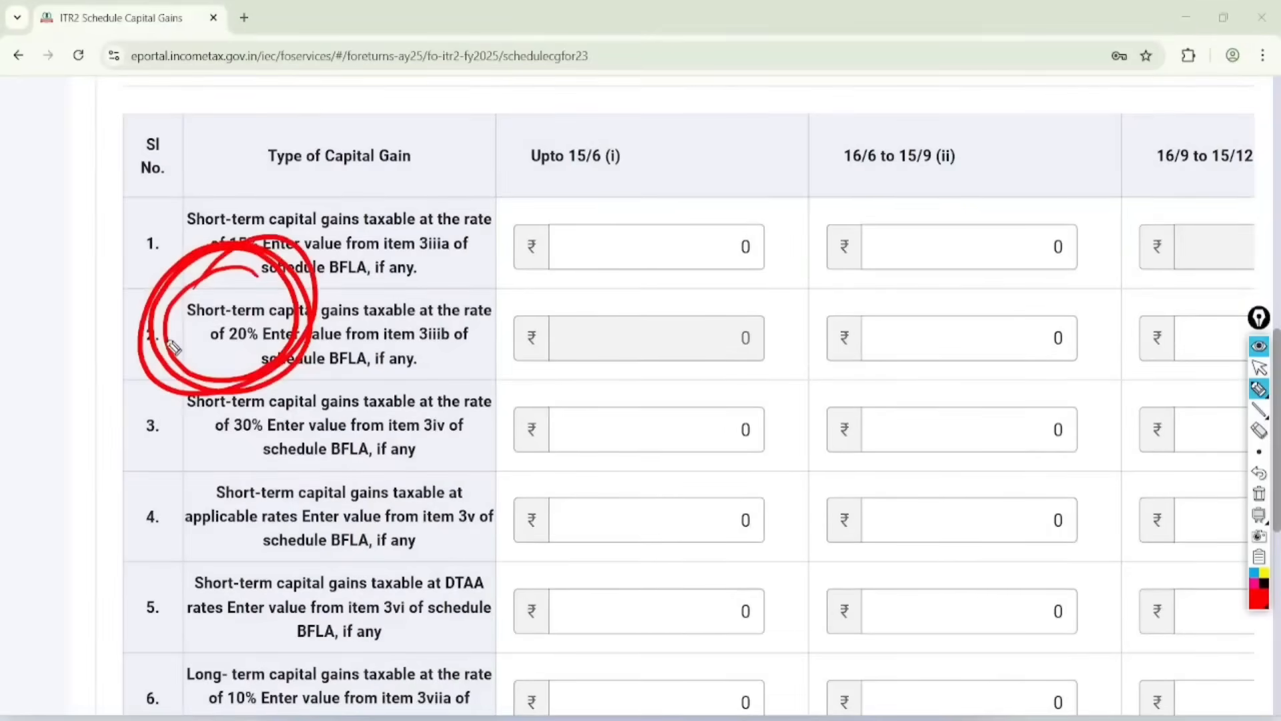
pyautogui.moveTo(976, 325)
pyautogui.mouseDown()
pyautogui.moveTo(1027, 335)
pyautogui.moveTo(1062, 308)
pyautogui.mouseUp()
pyautogui.moveTo(1154, 323)
pyautogui.mouseDown()
pyautogui.moveTo(1164, 342)
pyautogui.moveTo(1234, 297)
pyautogui.mouseUp()
pyautogui.click(1259, 368)
pyautogui.click(1259, 493)
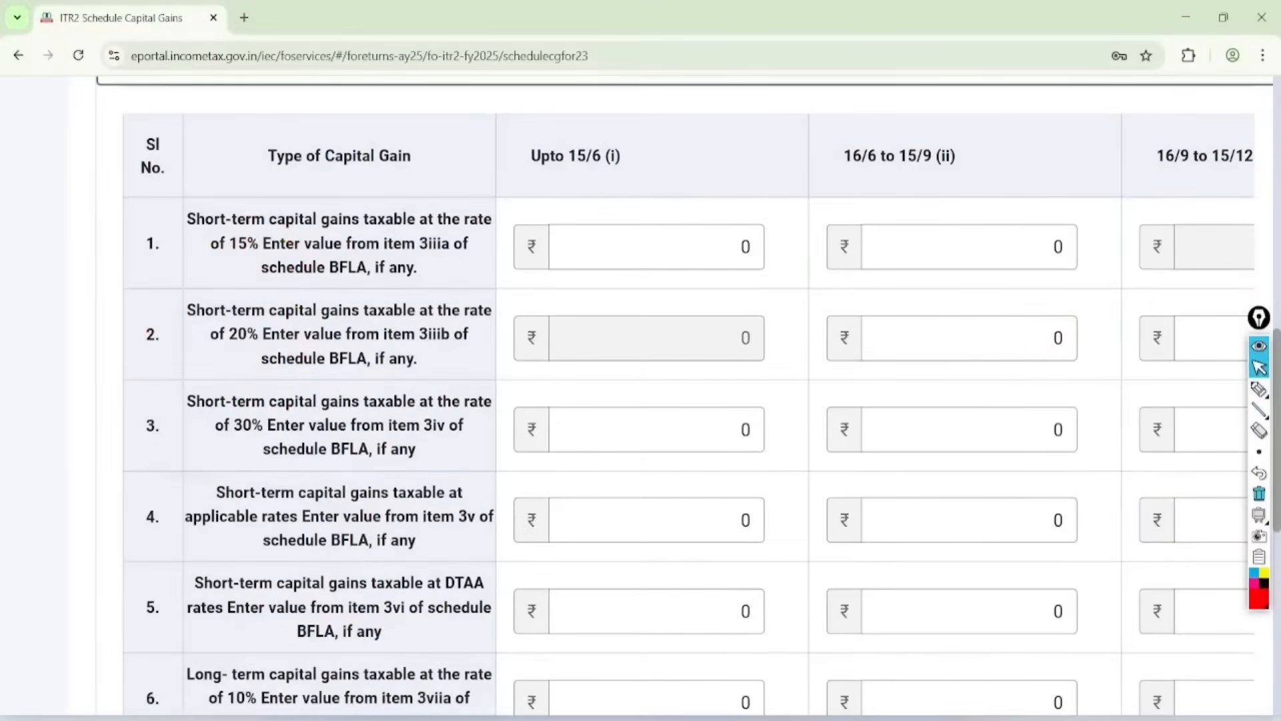
# Step: Enter the short-term gain taxable at 20% in the 16/9 to 15/12 column of table F
pyautogui.hscroll(6, 688, 414)
pyautogui.click(926, 337)
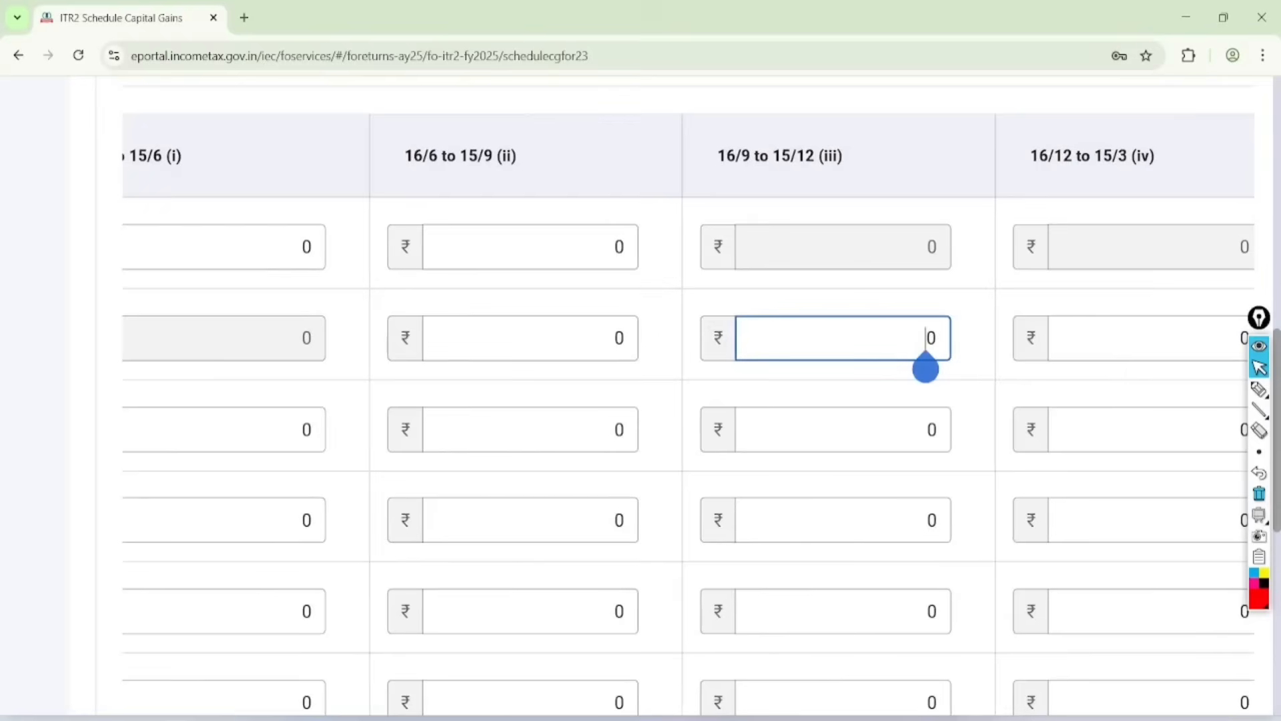
pyautogui.write('516')
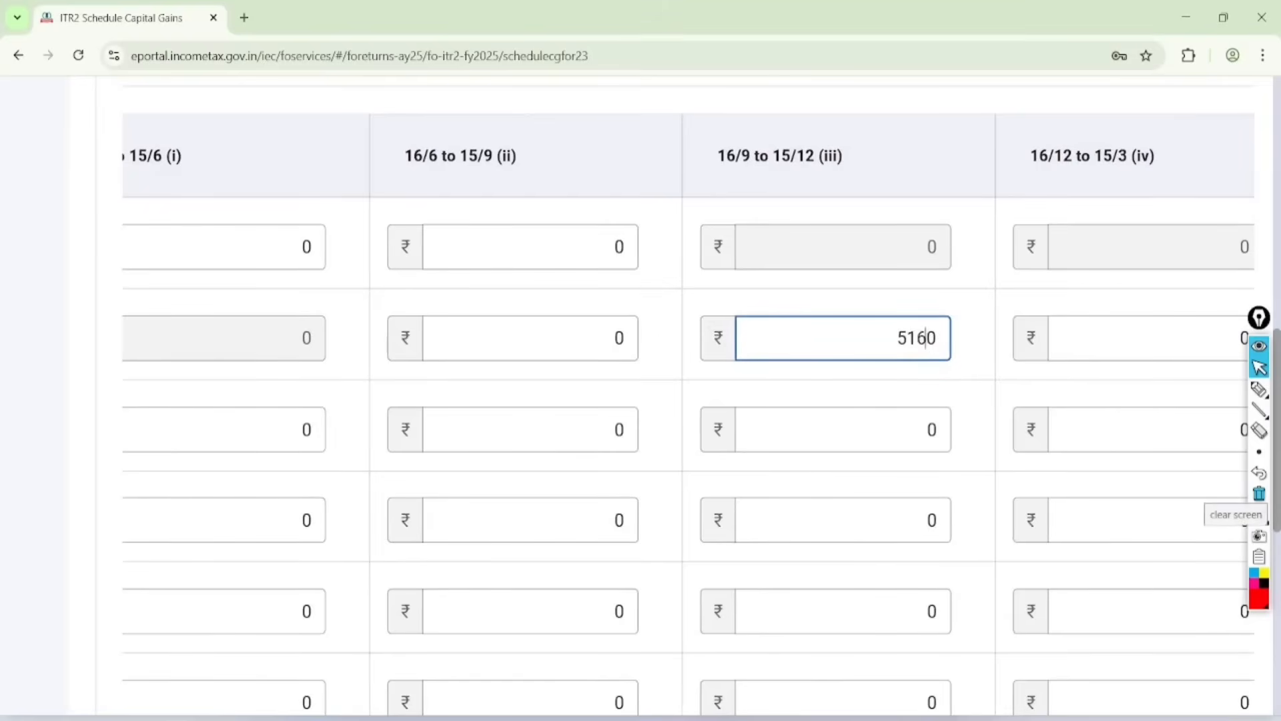
pyautogui.click(926, 520)
# Step: Circle the 10%, 12.5% and 20% long-term gains rows and the Virtual Digital Asset row in red, and clear the marks
pyautogui.scroll(-11, 674, 413)
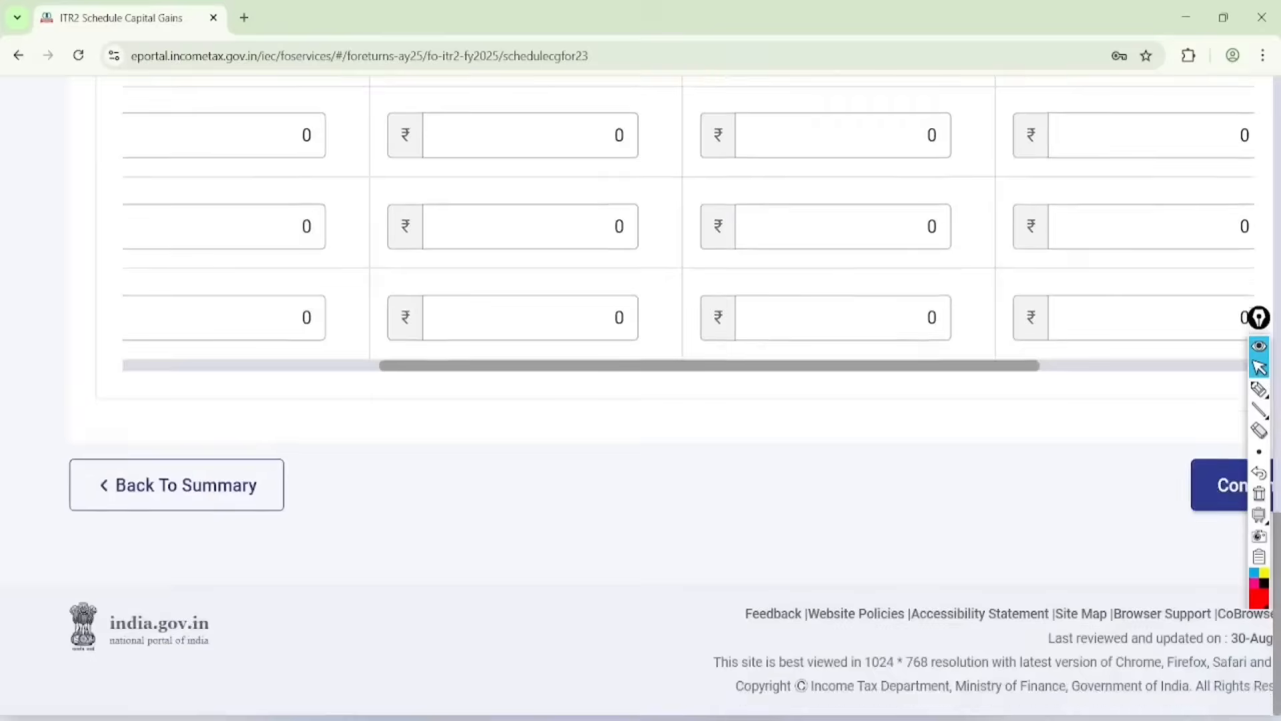
pyautogui.scroll(-1, 674, 414)
pyautogui.scroll(3, 673, 414)
pyautogui.hscroll(-3, 674, 413)
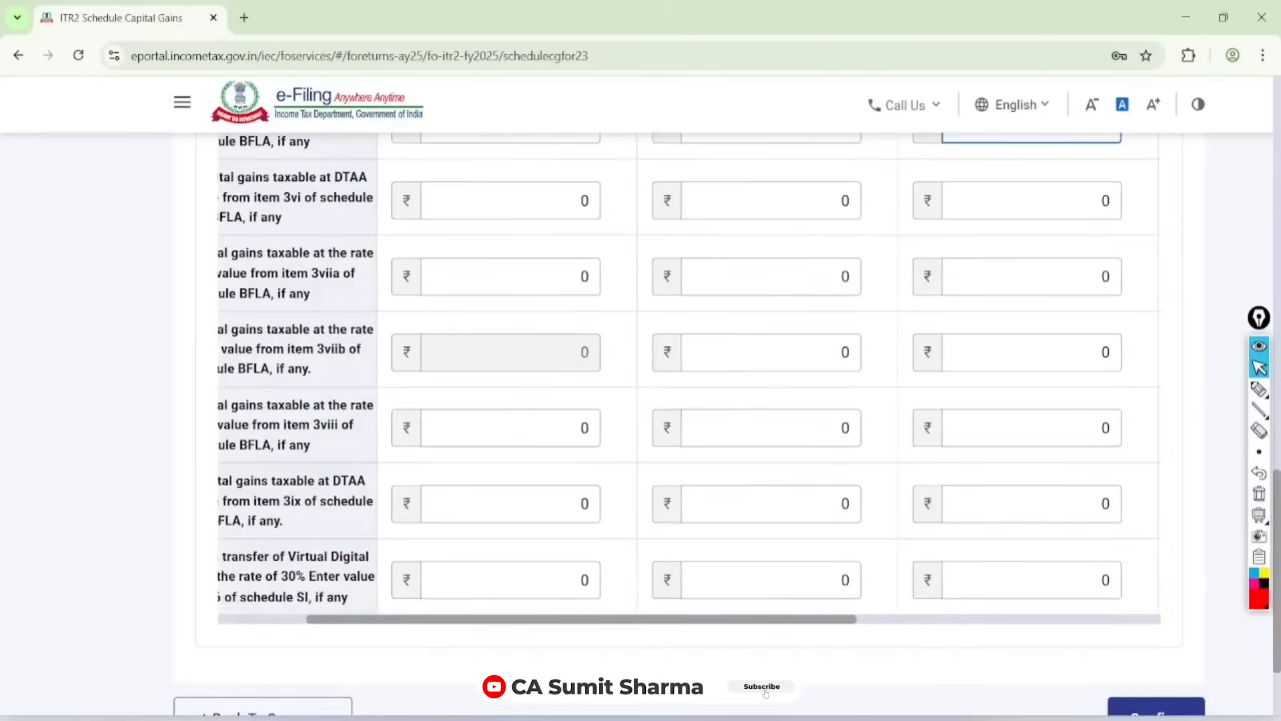
pyautogui.hscroll(-2, 674, 414)
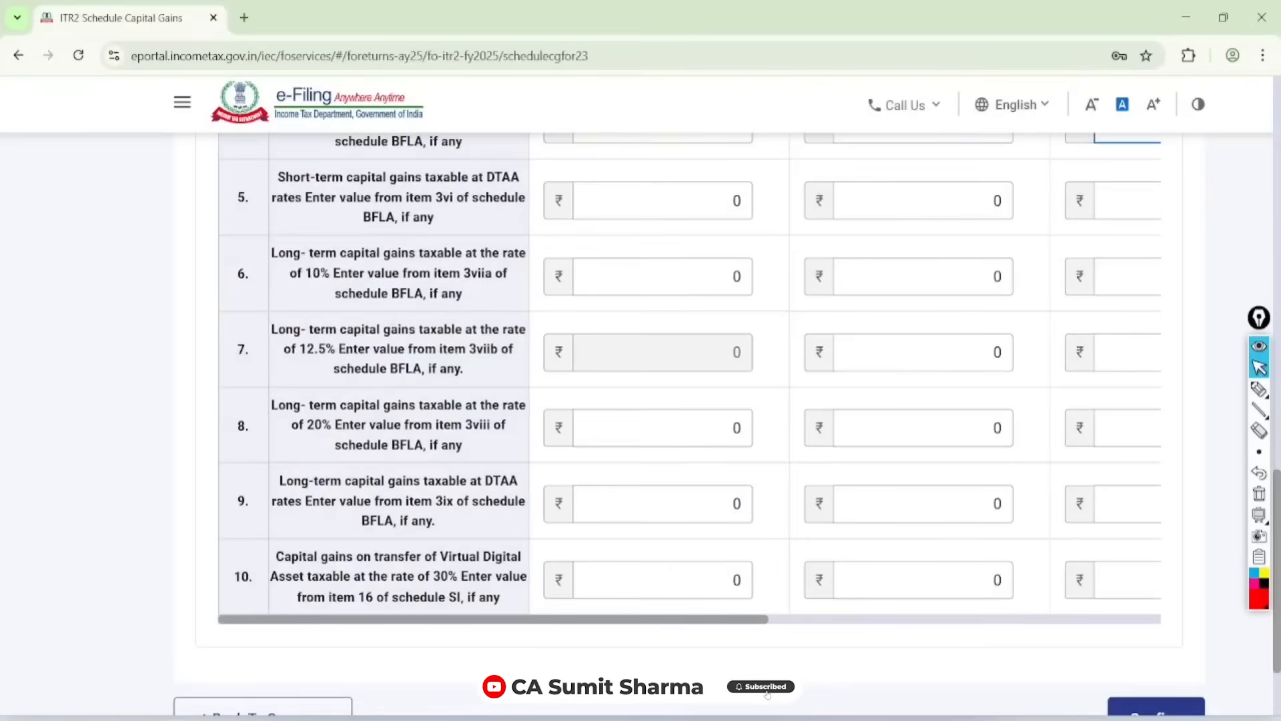
pyautogui.moveTo(494, 620); pyautogui.dragTo(495, 619)
pyautogui.click(1259, 389)
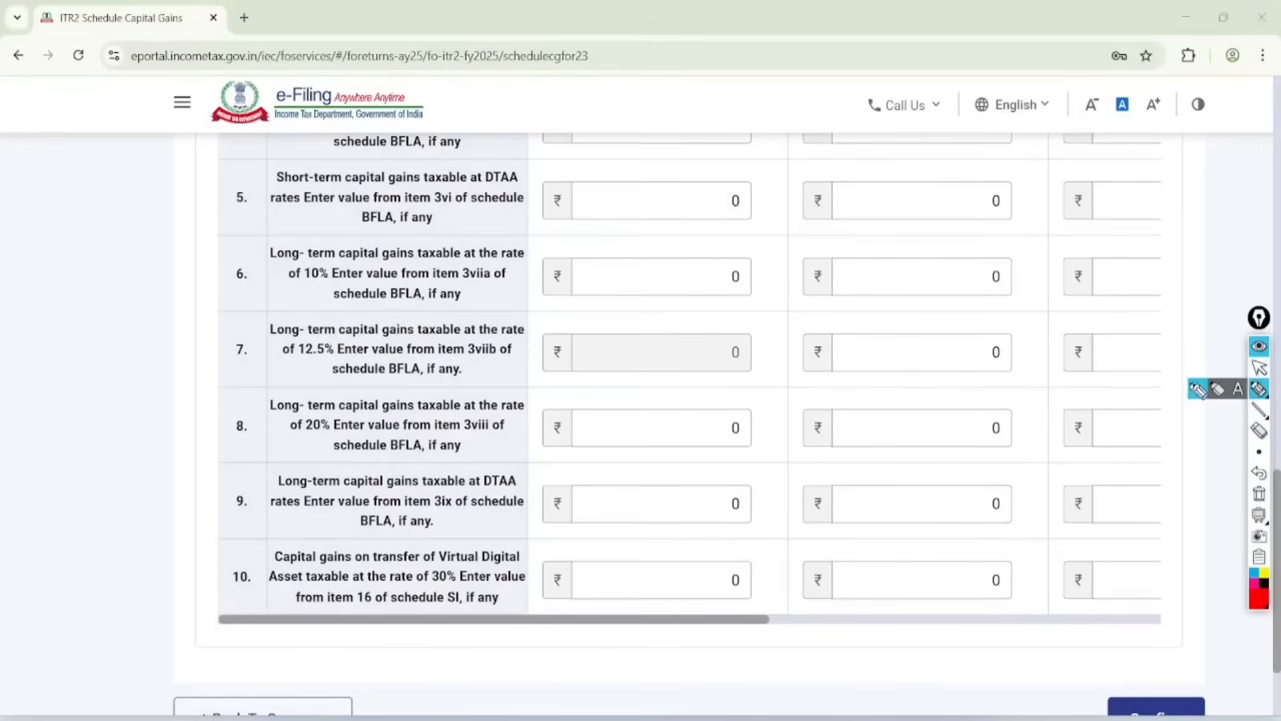
pyautogui.moveTo(336, 536)
pyautogui.mouseDown()
pyautogui.moveTo(272, 573)
pyautogui.moveTo(261, 598)
pyautogui.mouseUp()
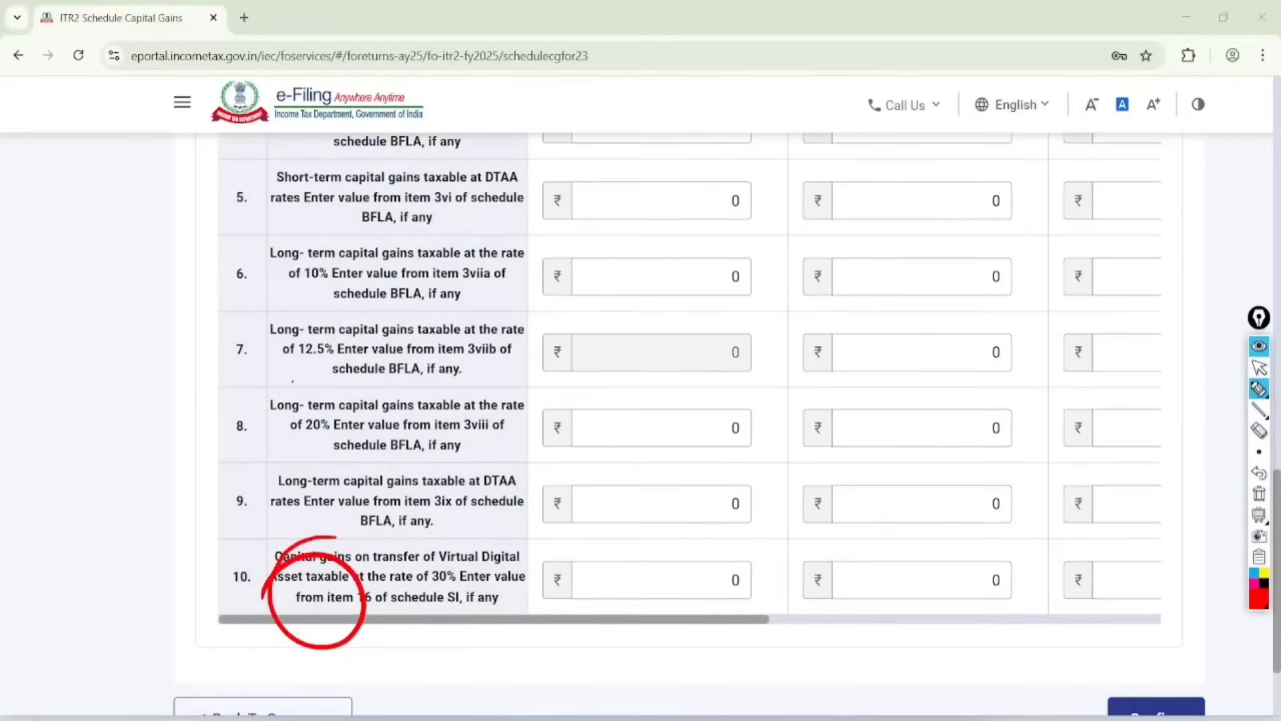
pyautogui.moveTo(290, 381); pyautogui.dragTo(258, 424)
pyautogui.moveTo(303, 297)
pyautogui.mouseDown()
pyautogui.moveTo(325, 335)
pyautogui.moveTo(268, 349)
pyautogui.mouseUp()
pyautogui.moveTo(279, 236)
pyautogui.mouseDown()
pyautogui.moveTo(275, 306)
pyautogui.moveTo(267, 265)
pyautogui.mouseUp()
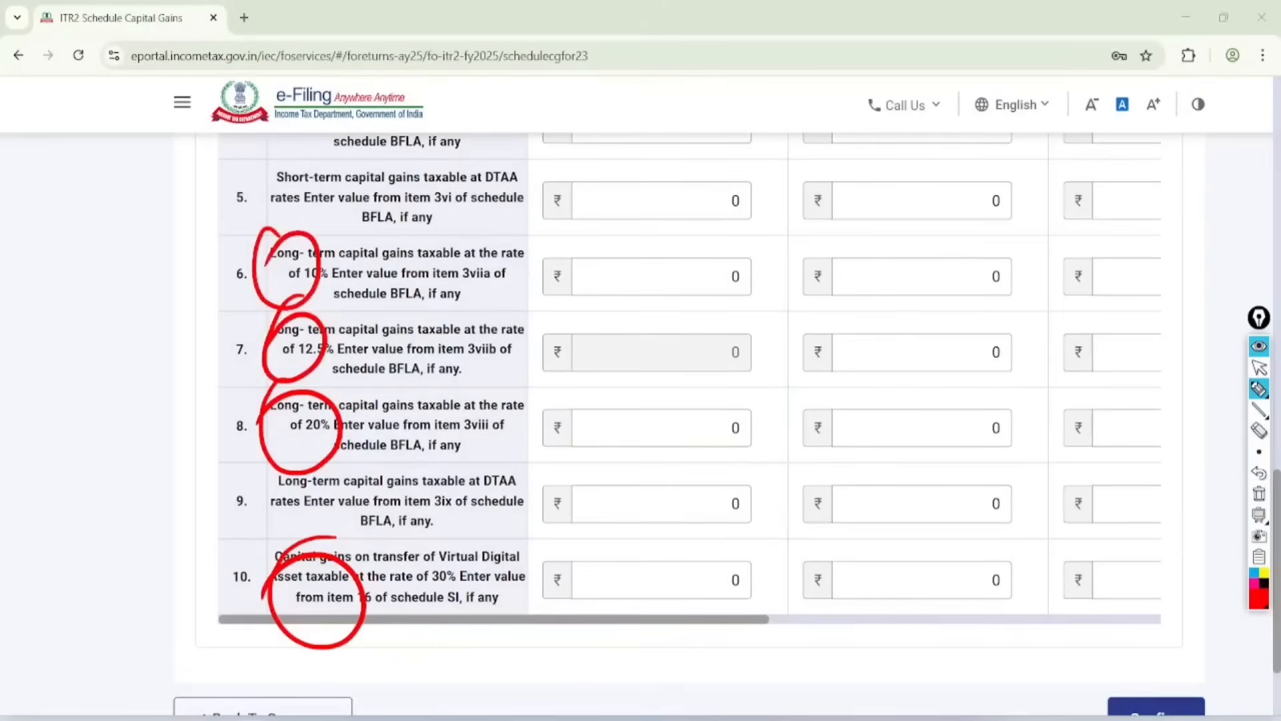
pyautogui.click(1259, 368)
pyautogui.click(1259, 494)
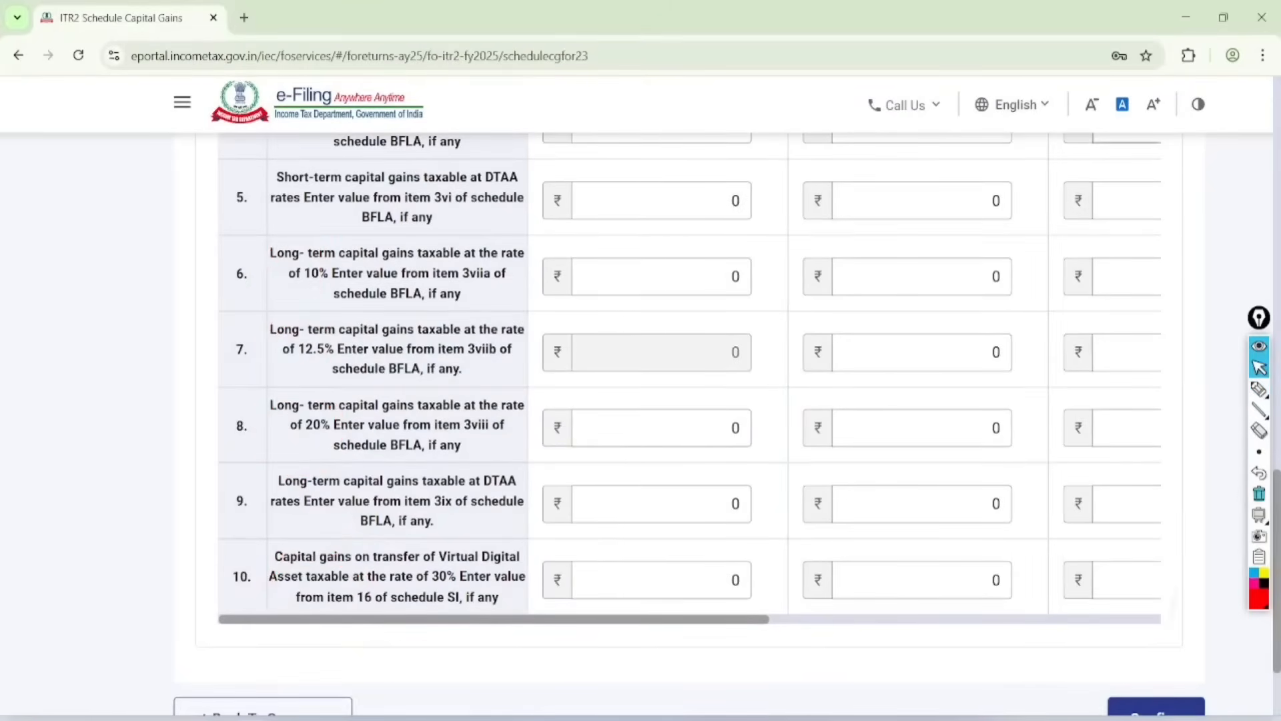
# Step: Confirm Schedule Capital Gains with the completed table F
pyautogui.scroll(-1, 689, 400)
pyautogui.click(1156, 636)
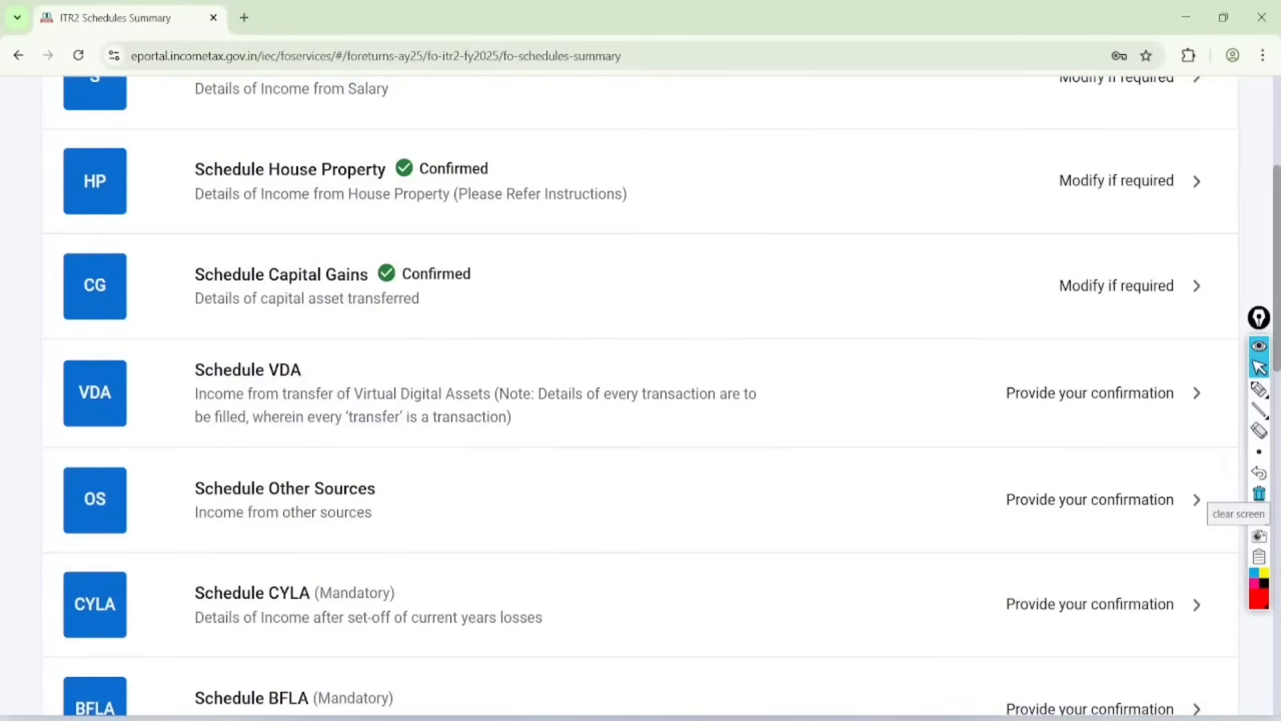
# Step: Open Schedule VDA, acknowledge its notice, and start a new entry for income from transfer of Virtual Digital Assets
pyautogui.click(1090, 393)
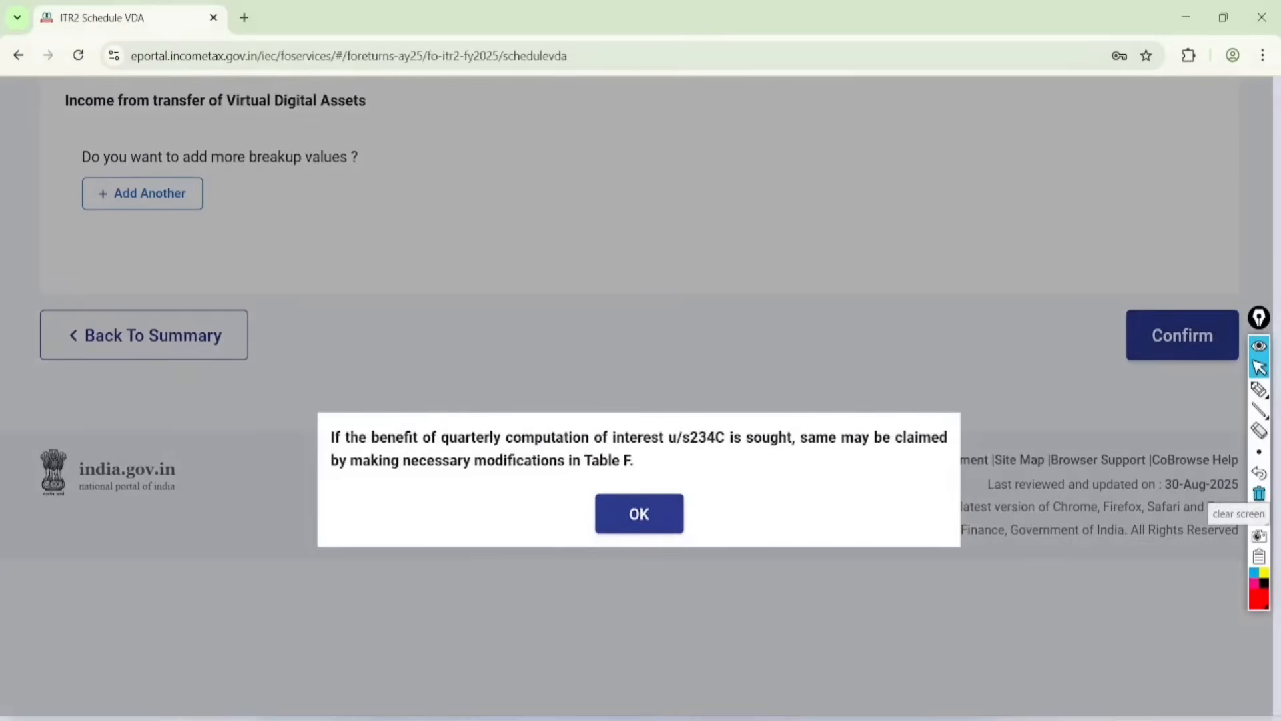
pyautogui.click(639, 514)
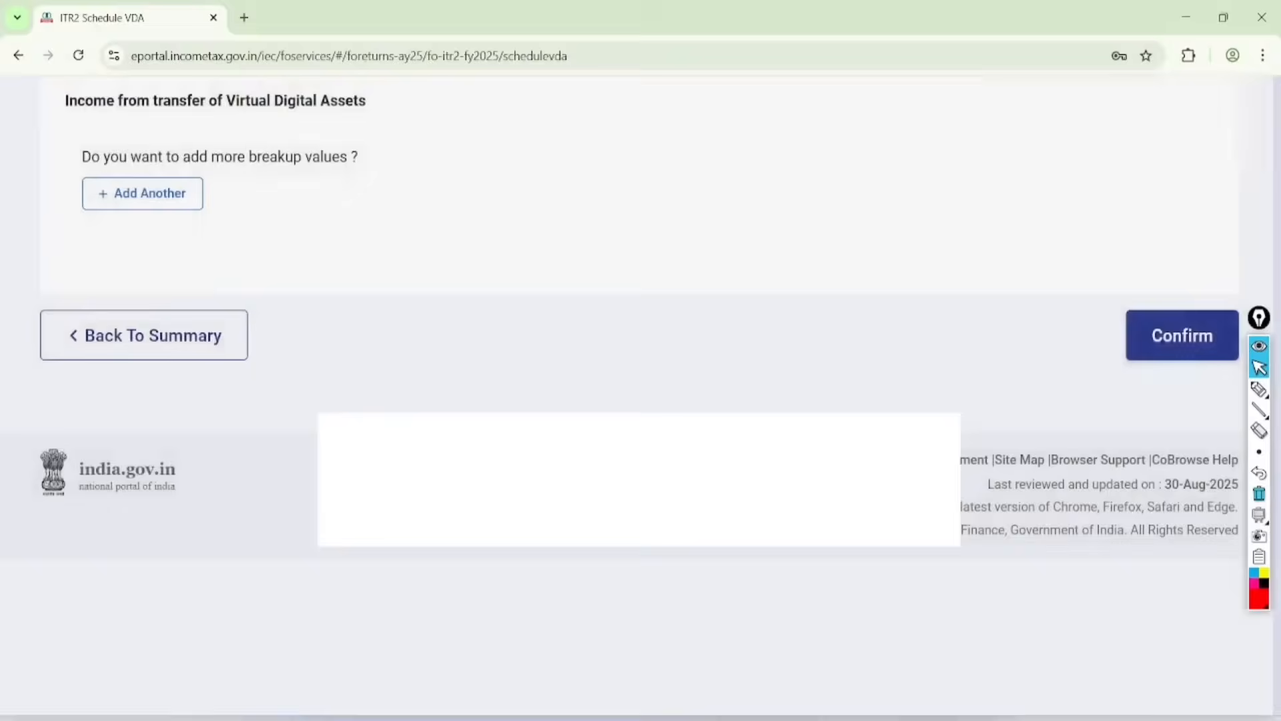
pyautogui.click(142, 516)
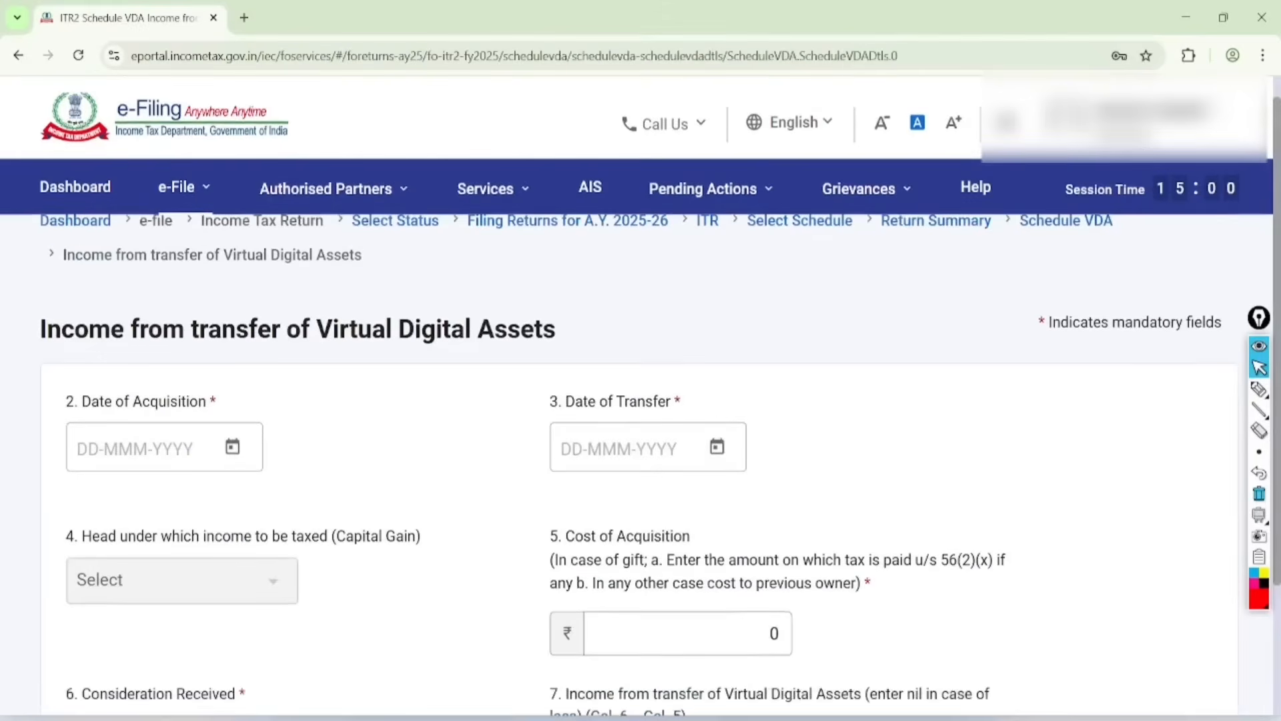
pyautogui.scroll(-2, 641, 401)
pyautogui.hscroll(-1, 641, 400)
# Step: Handwrite "Profit 30%" and "loss = 0" in red over the Virtual Digital Assets entry form
pyautogui.hotkey('ctrl', 'shift', '3')
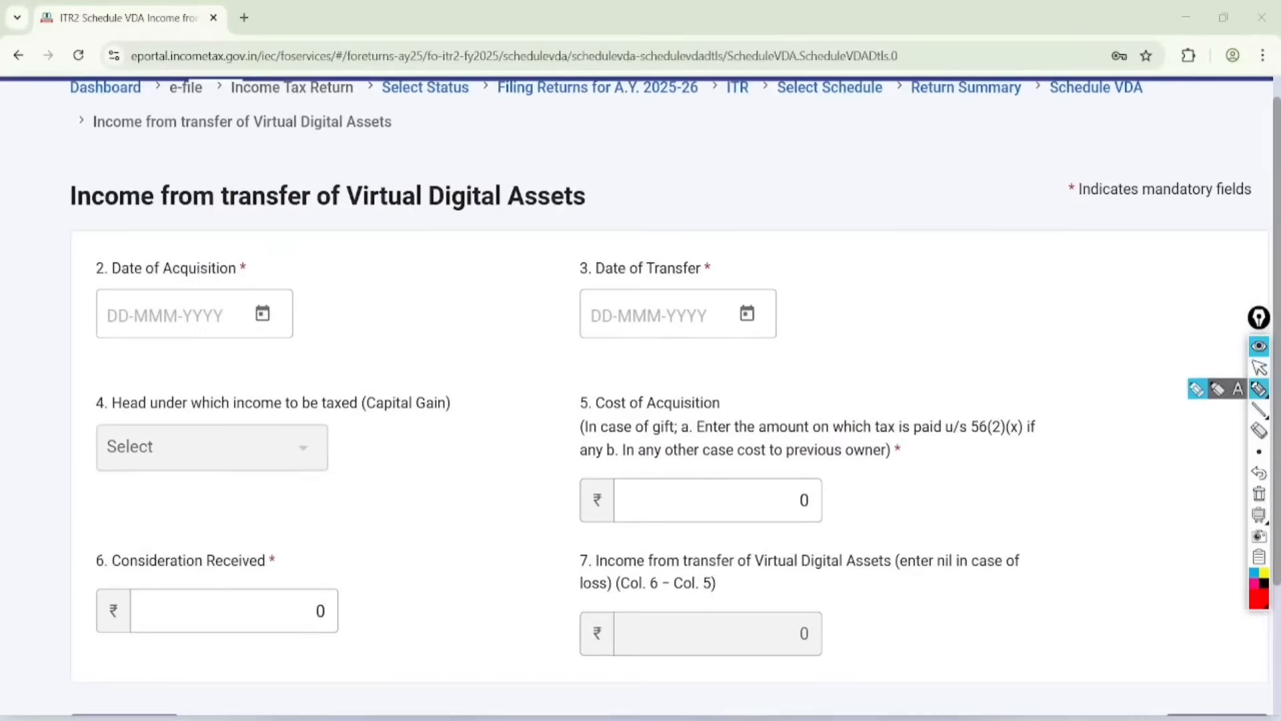
pyautogui.click(717, 390)
pyautogui.click(667, 339)
pyautogui.moveTo(577, 340); pyautogui.dragTo(561, 345)
pyautogui.moveTo(317, 304)
pyautogui.mouseDown()
pyautogui.moveTo(333, 339)
pyautogui.moveTo(327, 313)
pyautogui.moveTo(369, 307)
pyautogui.mouseUp()
pyautogui.moveTo(375, 263)
pyautogui.mouseDown()
pyautogui.moveTo(390, 275)
pyautogui.moveTo(394, 215)
pyautogui.moveTo(430, 213)
pyautogui.moveTo(526, 142)
pyautogui.moveTo(548, 152)
pyautogui.mouseUp()
pyautogui.click(558, 123)
pyautogui.moveTo(400, 319)
pyautogui.mouseDown()
pyautogui.moveTo(410, 359)
pyautogui.moveTo(468, 313)
pyautogui.moveTo(489, 270)
pyautogui.mouseUp()
pyautogui.moveTo(480, 264); pyautogui.dragTo(492, 259)
pyautogui.moveTo(533, 196); pyautogui.dragTo(537, 267)
pyautogui.moveTo(561, 230); pyautogui.dragTo(567, 240)
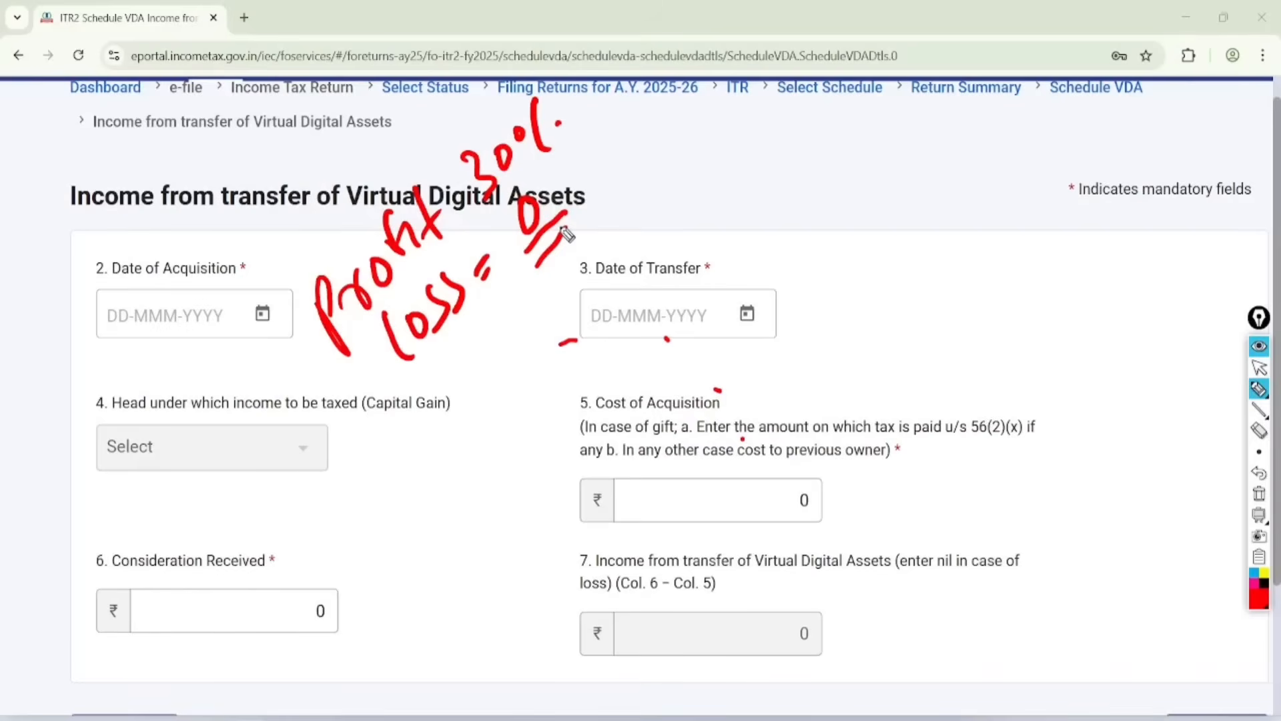
# Step: Circle Date of Acquisition, Date of Transfer, Consideration Received and Cost of Acquisition in red, and clear all annotations
pyautogui.moveTo(193, 181)
pyautogui.mouseDown()
pyautogui.moveTo(167, 398)
pyautogui.moveTo(44, 300)
pyautogui.mouseUp()
pyautogui.moveTo(717, 215)
pyautogui.mouseDown()
pyautogui.moveTo(609, 380)
pyautogui.moveTo(569, 274)
pyautogui.mouseUp()
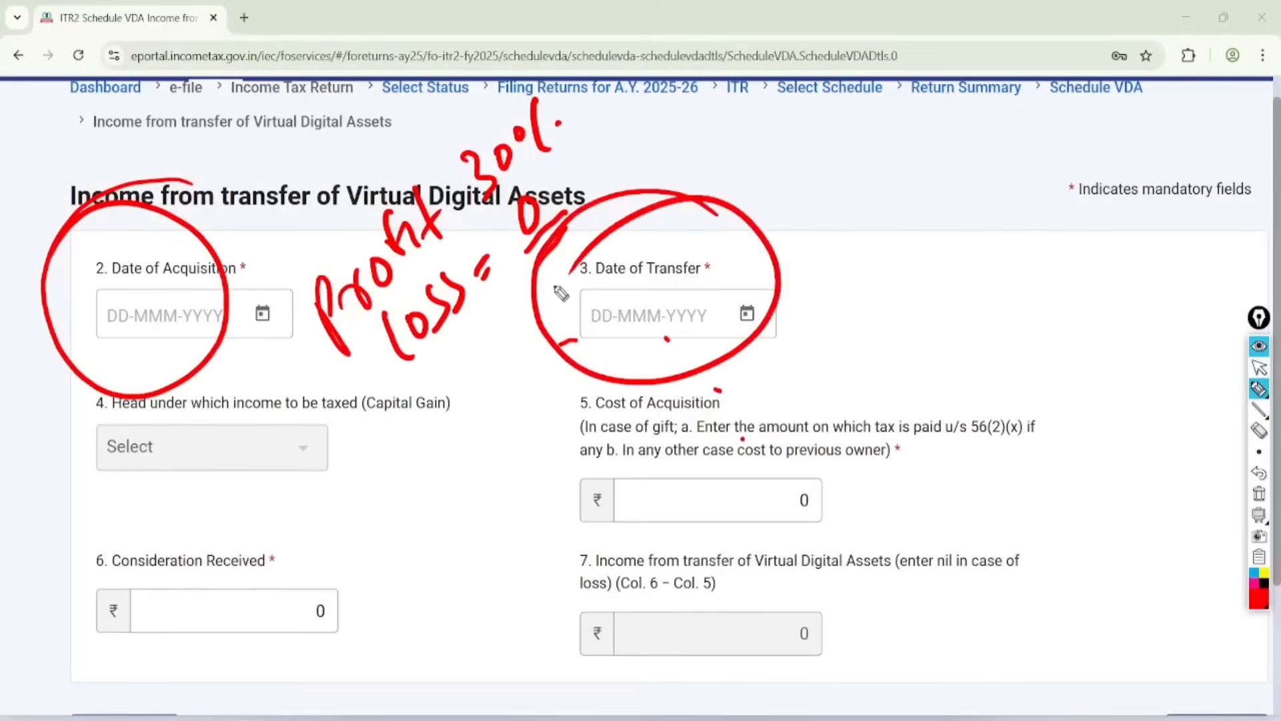
pyautogui.moveTo(294, 527)
pyautogui.mouseDown()
pyautogui.moveTo(180, 701)
pyautogui.moveTo(149, 607)
pyautogui.mouseUp()
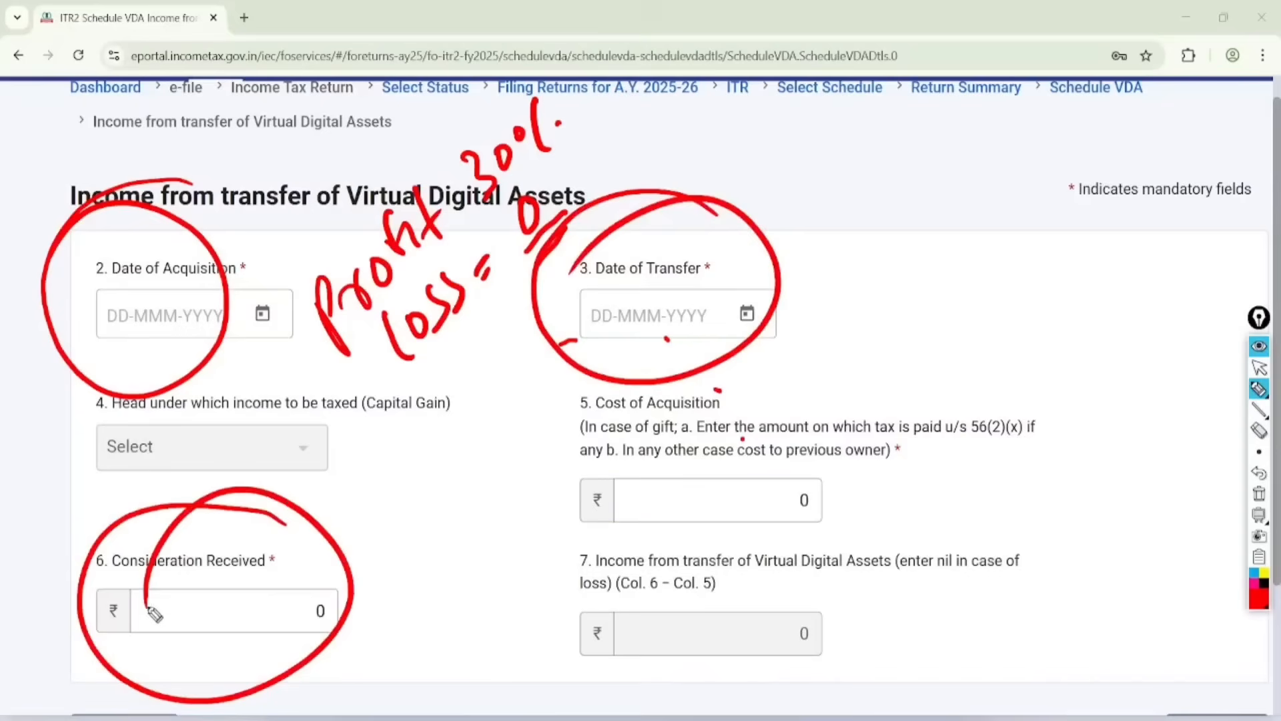
pyautogui.moveTo(826, 445)
pyautogui.mouseDown()
pyautogui.moveTo(857, 467)
pyautogui.moveTo(708, 405)
pyautogui.mouseUp()
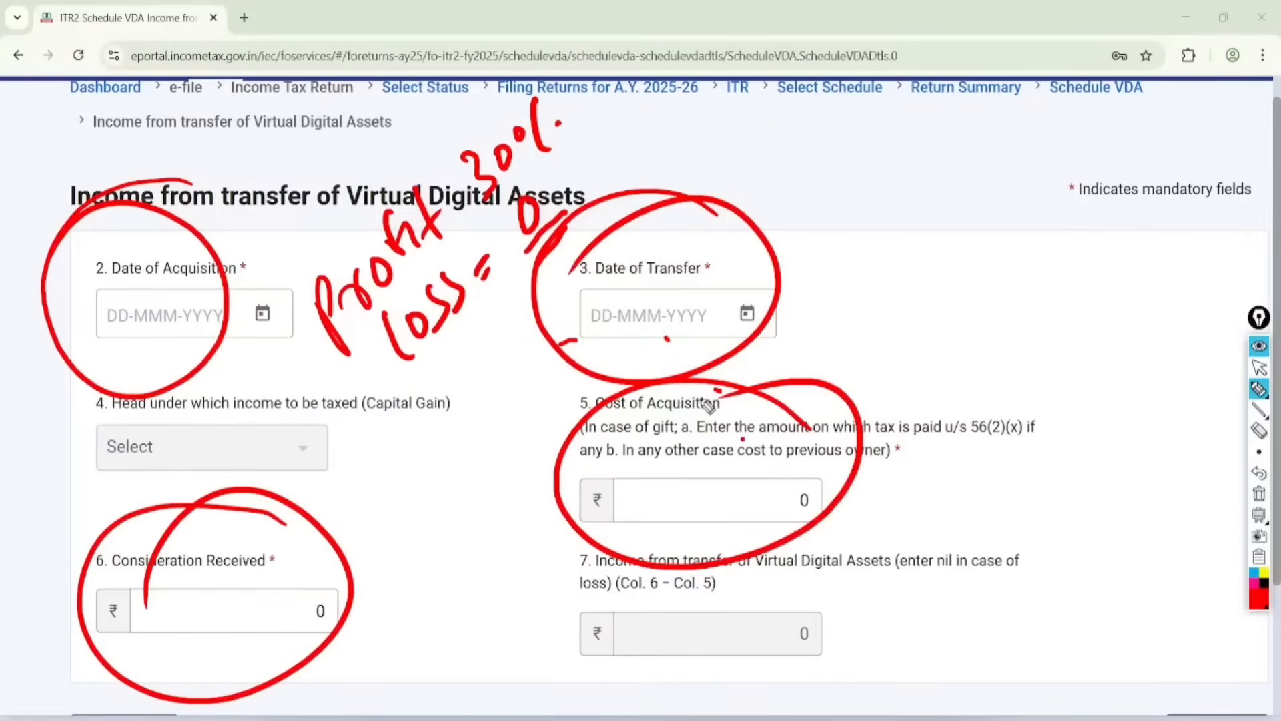
pyautogui.click(1259, 367)
pyautogui.click(1259, 494)
# Step: Leave the Virtual Digital Assets entry without saving and return from Schedule VDA to the schedules summary
pyautogui.scroll(-3, 1259, 493)
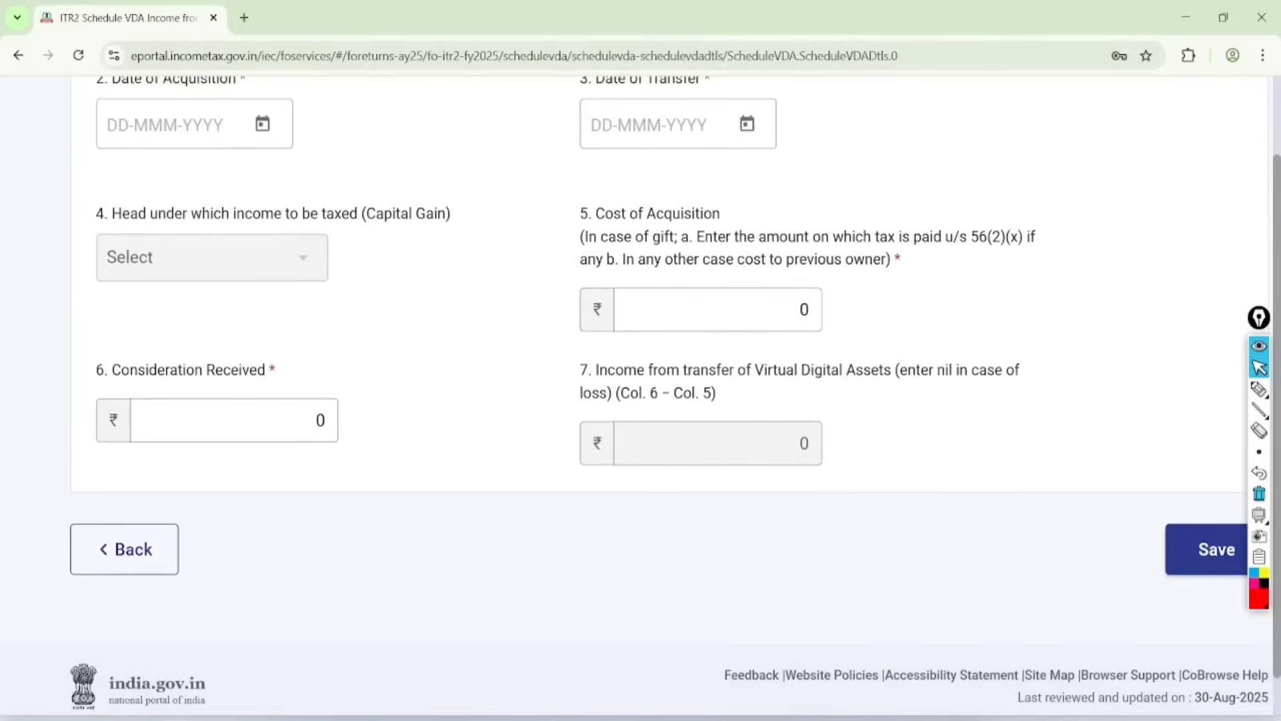
pyautogui.click(124, 549)
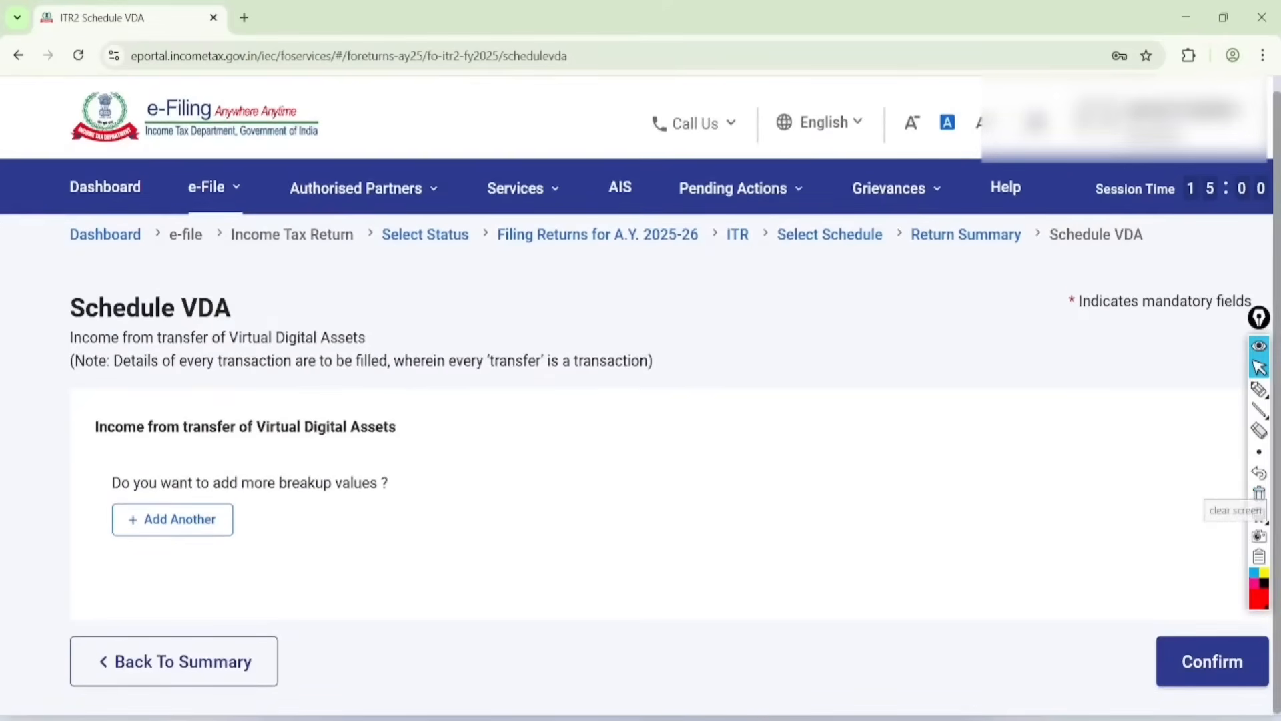
pyautogui.click(174, 661)
# Step: Open Schedule Other Sources from the schedules summary
pyautogui.scroll(-8, 641, 395)
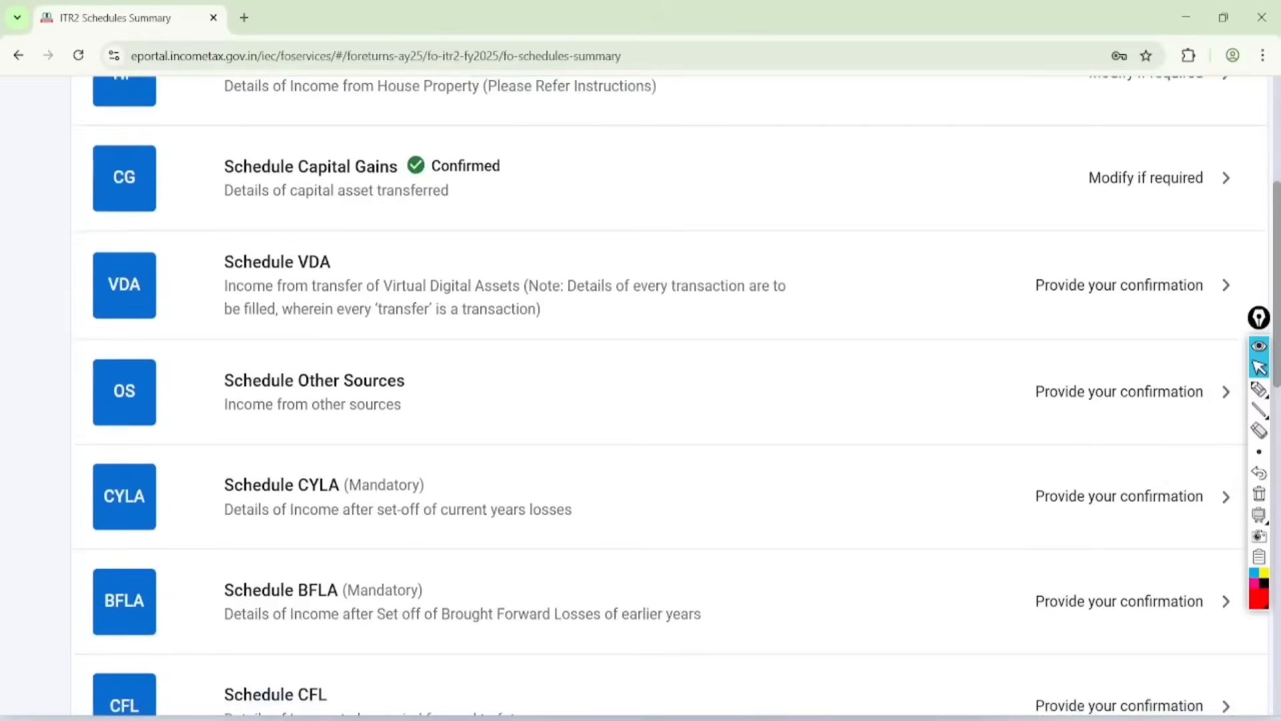
pyautogui.scroll(-1, 268, 300)
pyautogui.click(269, 301)
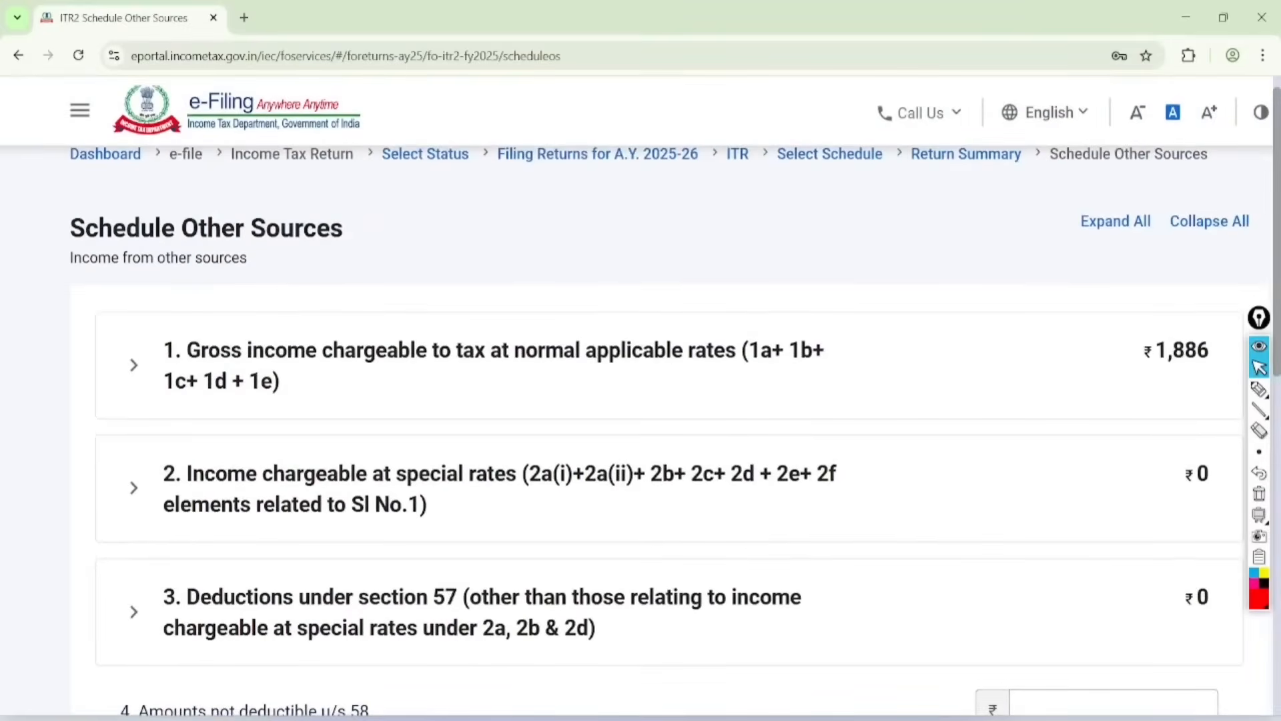
# Step: Circle items 1 and 2 of Schedule Other Sources in red, and clear the marks
pyautogui.click(1259, 389)
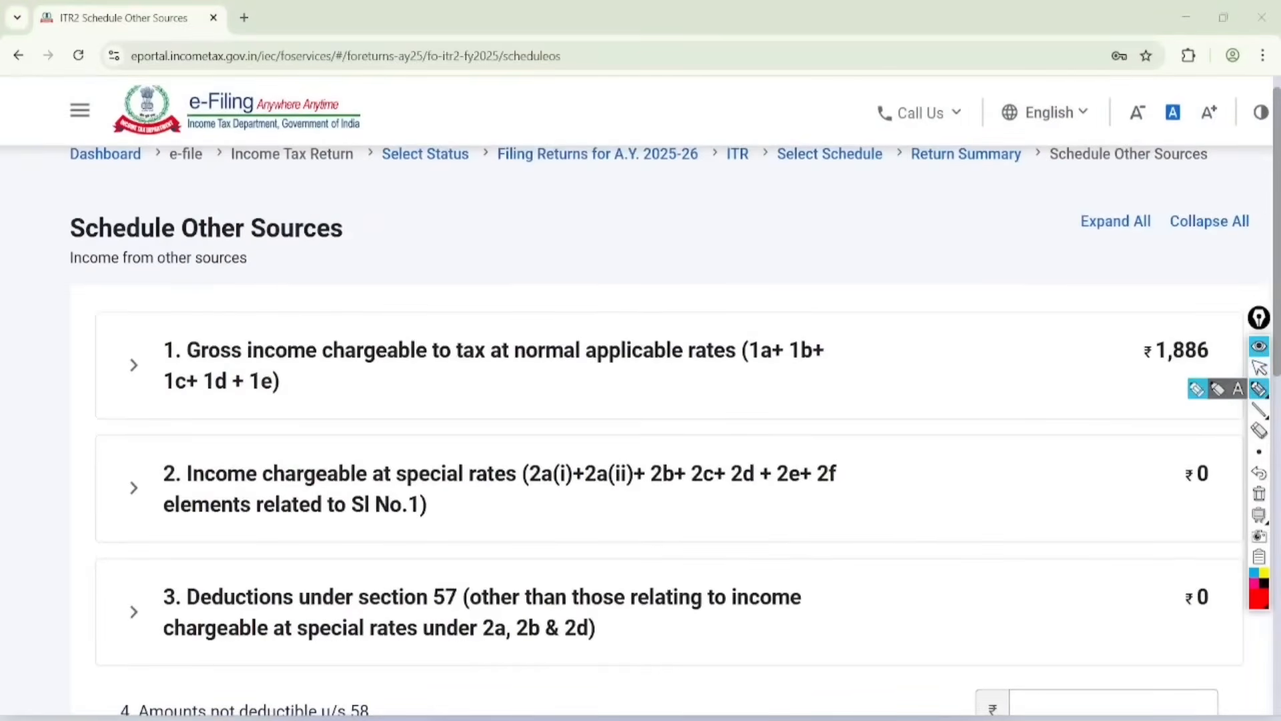
pyautogui.moveTo(574, 301)
pyautogui.mouseDown()
pyautogui.moveTo(474, 321)
pyautogui.moveTo(543, 286)
pyautogui.moveTo(508, 298)
pyautogui.mouseUp()
pyautogui.moveTo(452, 437)
pyautogui.mouseDown()
pyautogui.moveTo(547, 493)
pyautogui.moveTo(388, 448)
pyautogui.mouseUp()
pyautogui.click(1259, 368)
pyautogui.click(1259, 494)
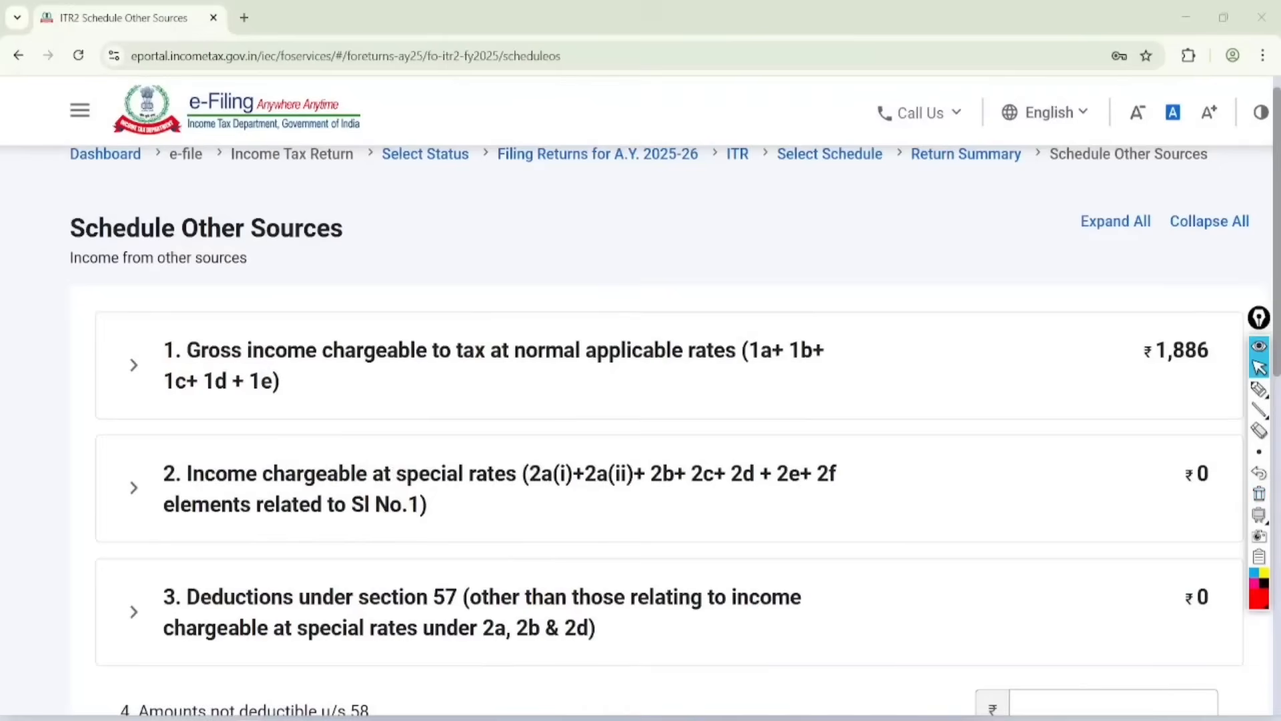
# Step: Expand item 1, Gross income chargeable to tax at normal applicable rates, and open it for editing
pyautogui.click(135, 365)
pyautogui.scroll(-1, 669, 427)
pyautogui.scroll(-2, 669, 427)
pyautogui.click(1061, 296)
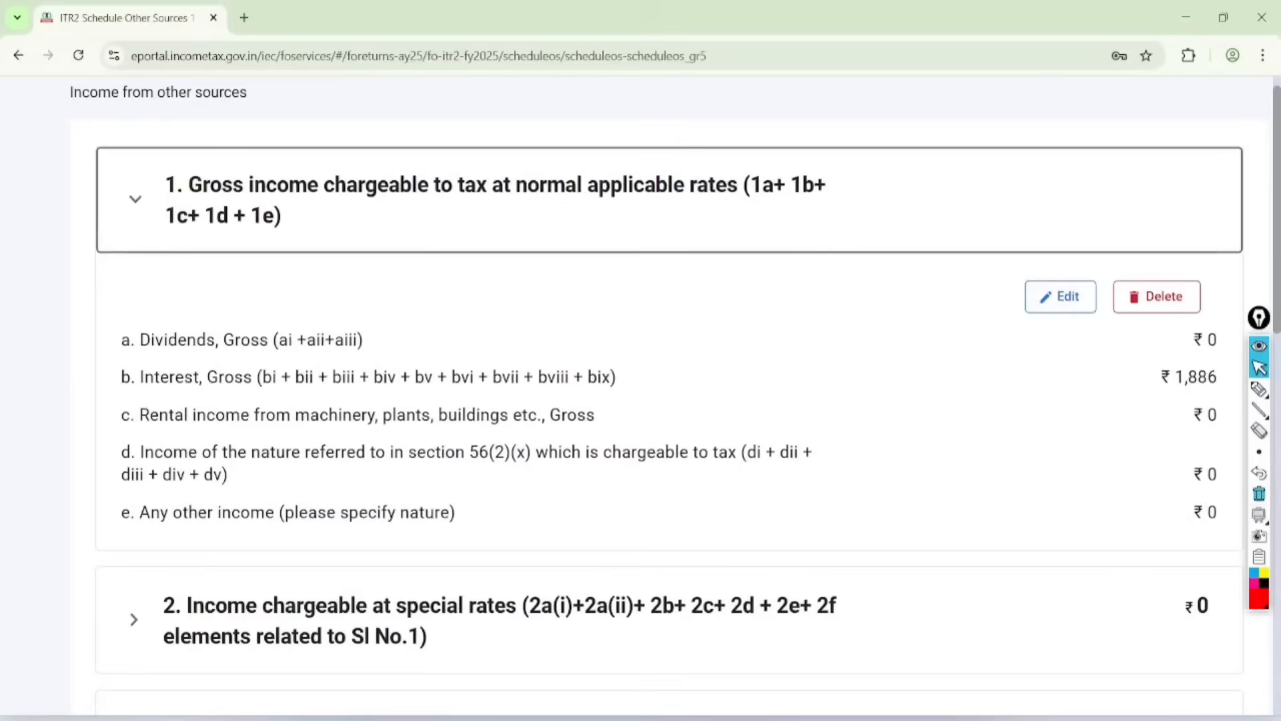
# Step: Add an other-income breakup row with the nature of income "tutuion" and an amount of 10000
pyautogui.scroll(-2, 669, 427)
pyautogui.scroll(-4, 1132, 534)
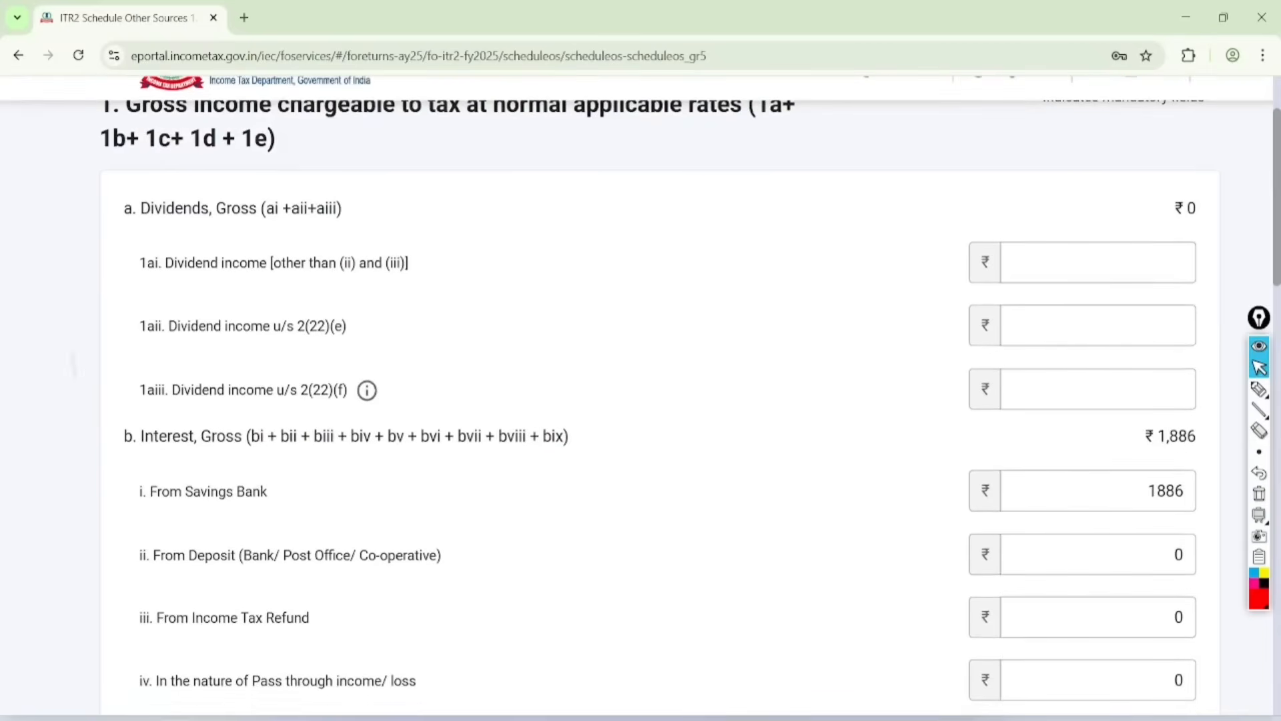
pyautogui.scroll(-15, 659, 401)
pyautogui.click(196, 327)
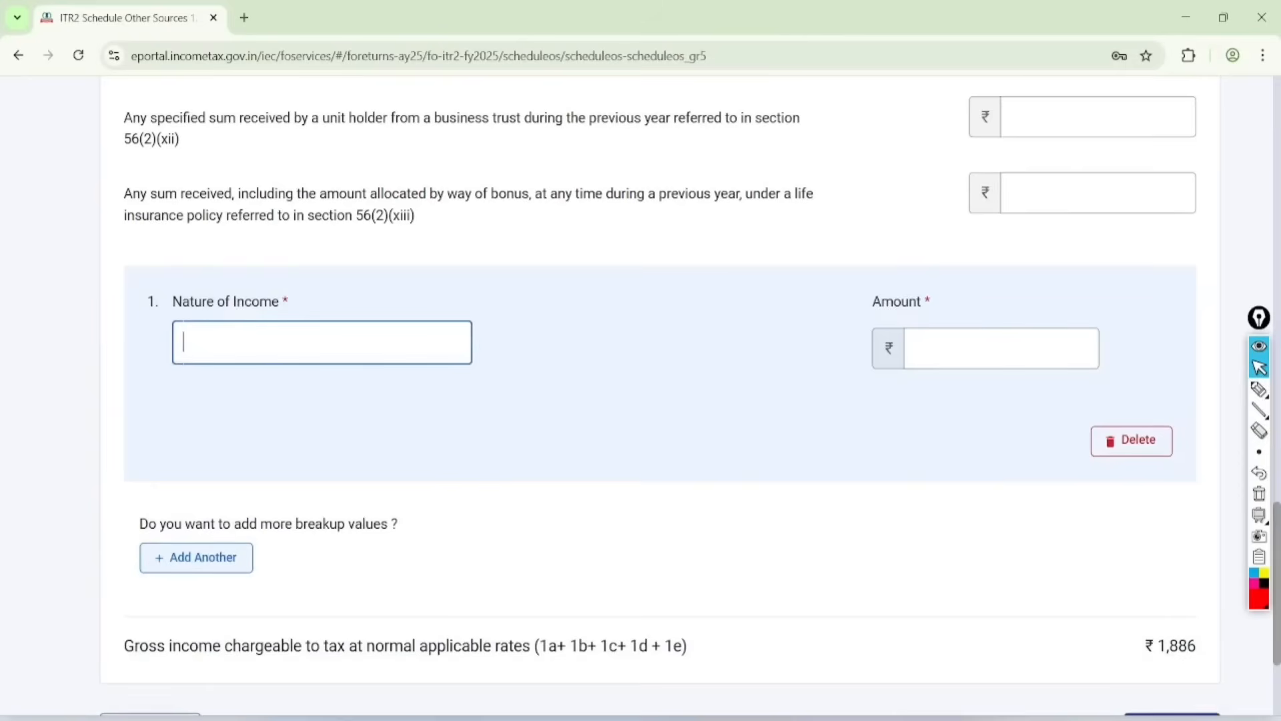
pyautogui.write('tut')
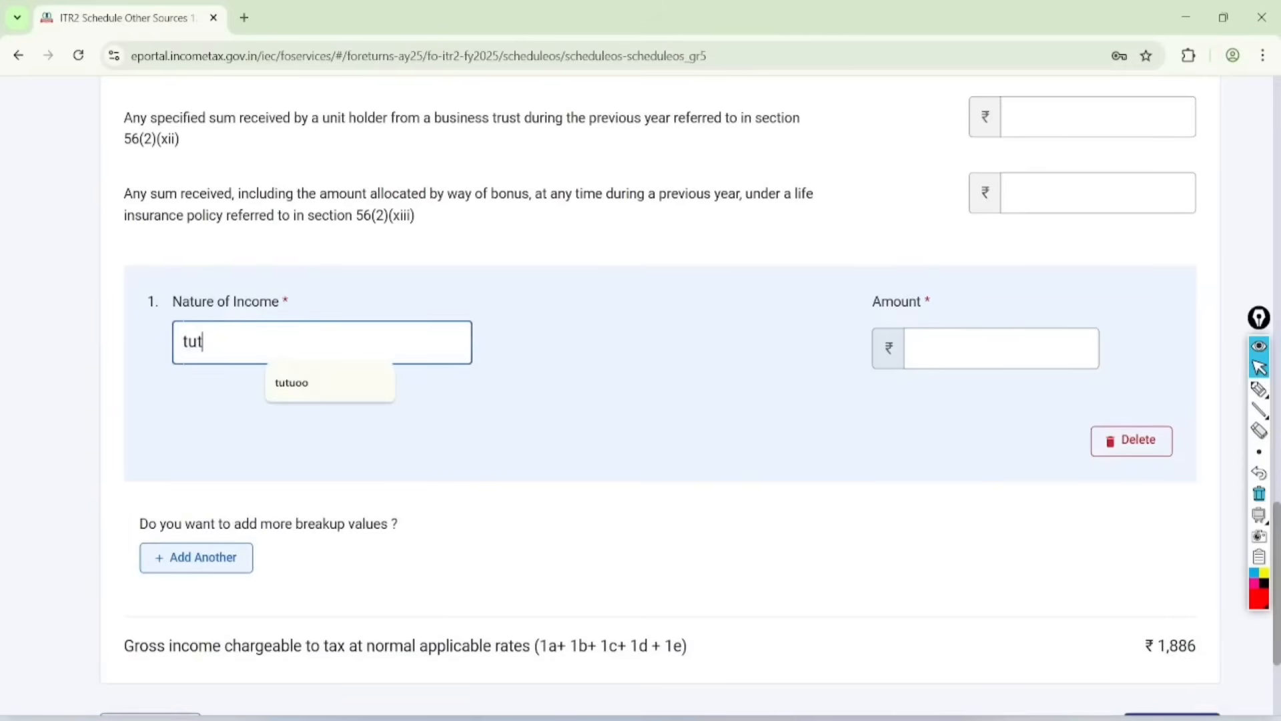
pyautogui.write('uion')
pyautogui.click(999, 340)
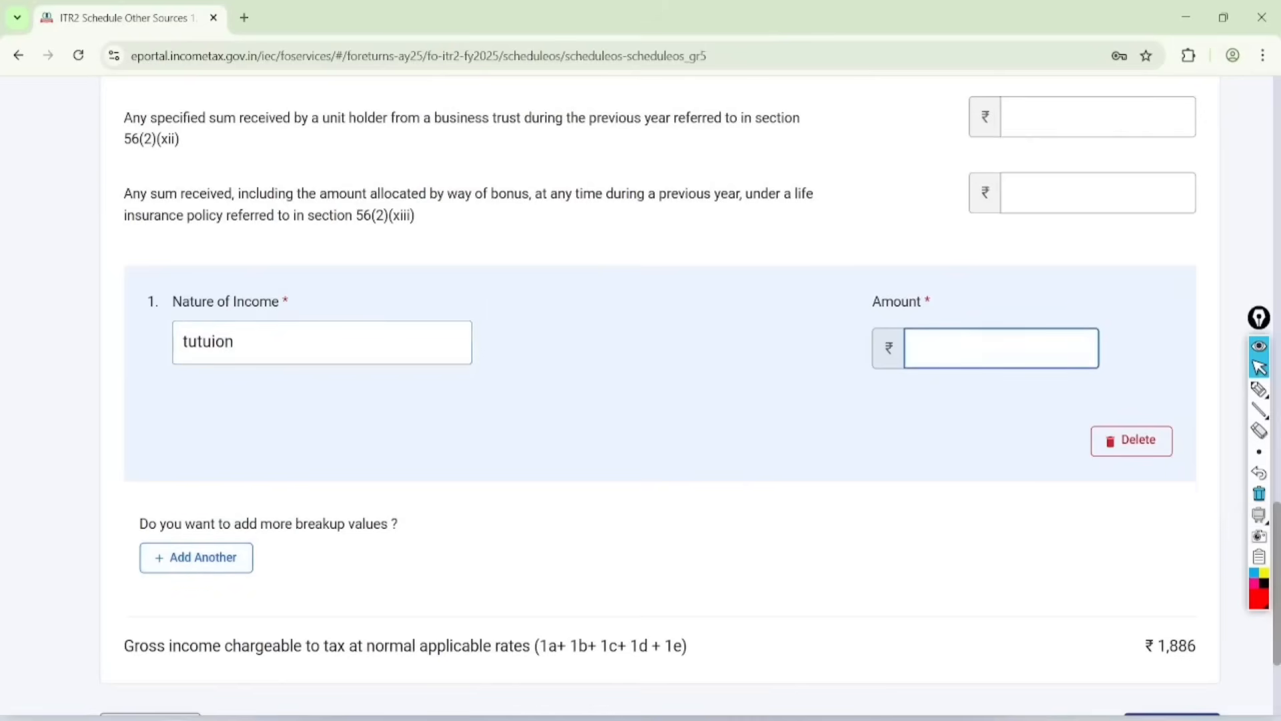
pyautogui.write('10000')
pyautogui.click(981, 531)
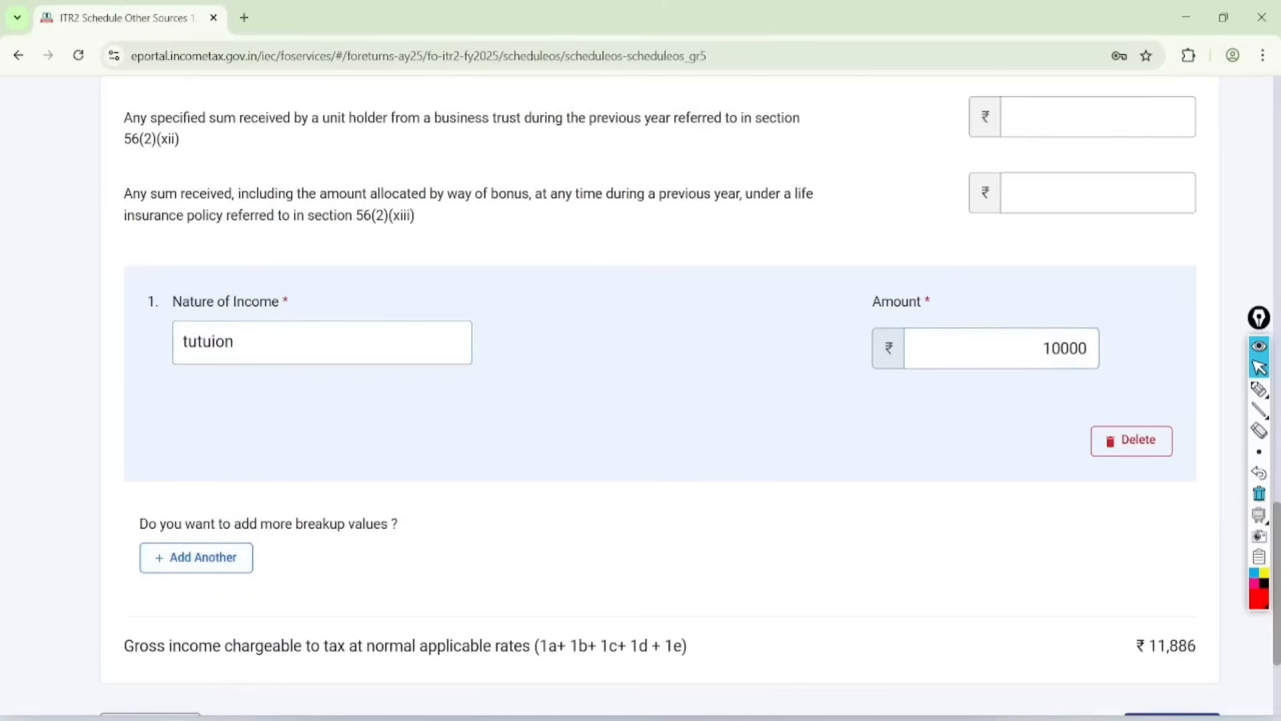
# Step: Save the entries for item 1, Gross income chargeable to tax at normal applicable rates
pyautogui.scroll(-3, 980, 532)
pyautogui.click(1171, 509)
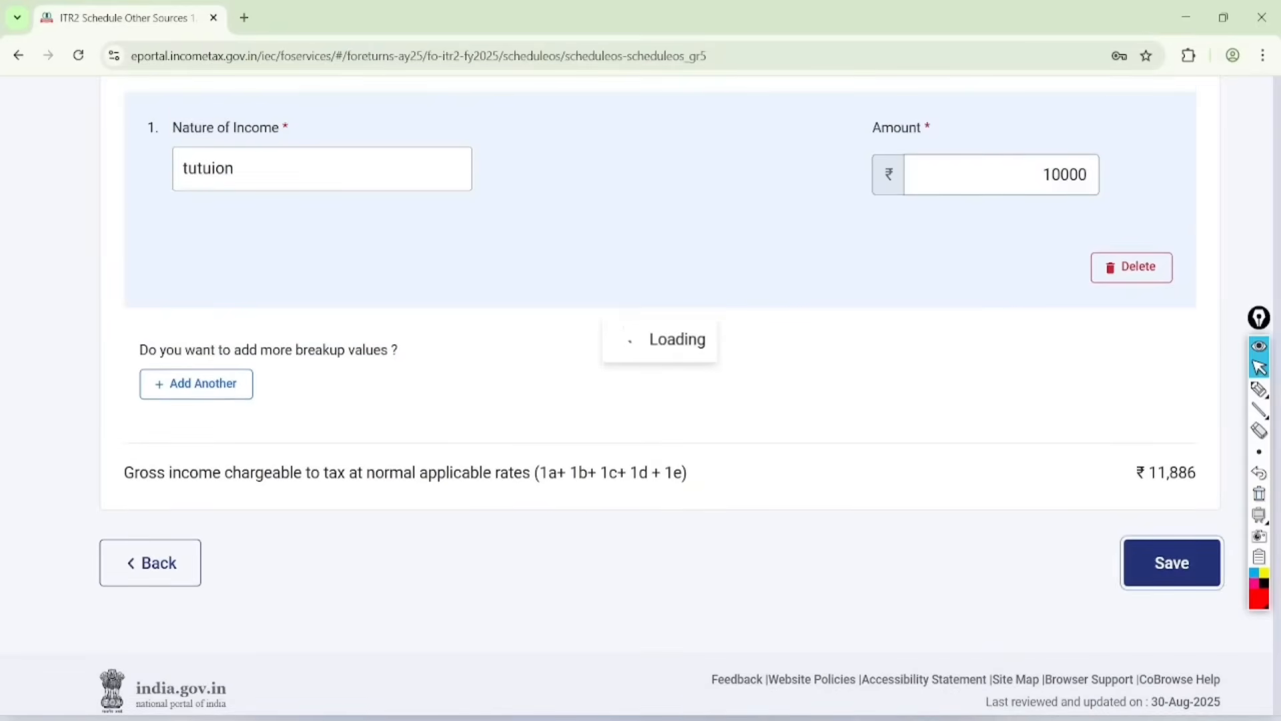
# Step: Circle the special rates wording of item 2 in red, and clear the mark
pyautogui.click(1259, 389)
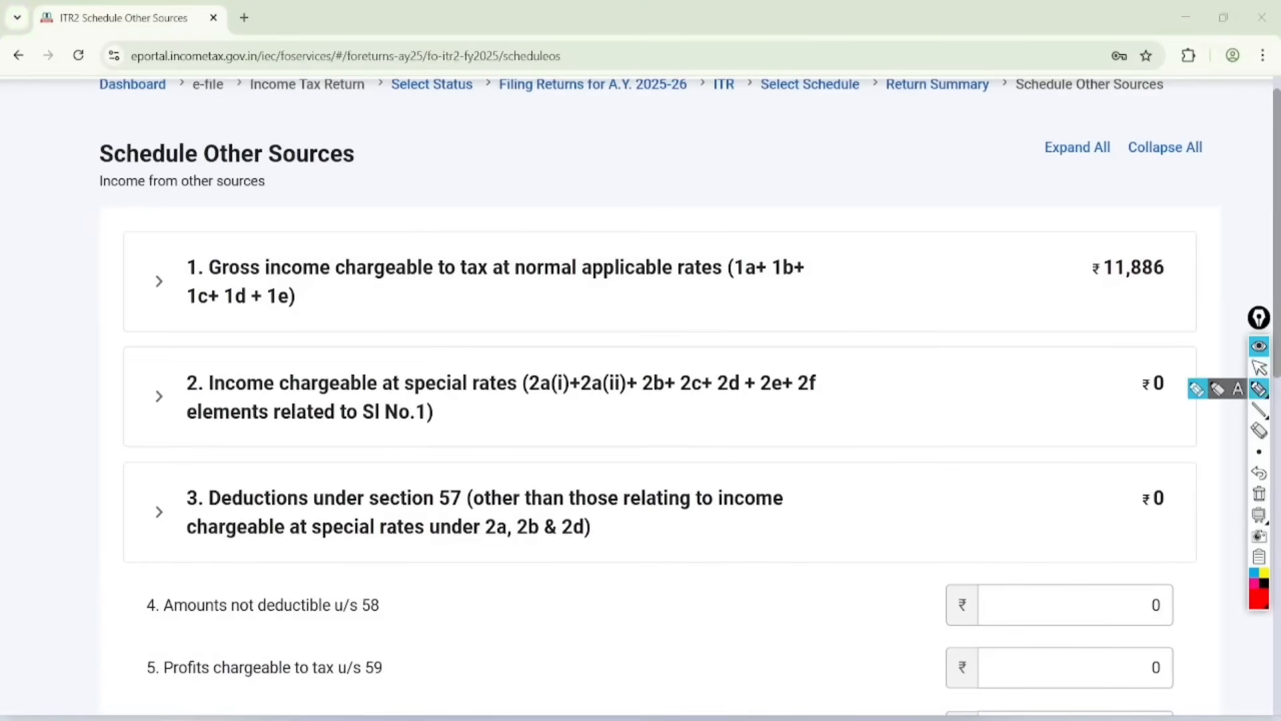
pyautogui.moveTo(434, 350)
pyautogui.mouseDown()
pyautogui.moveTo(477, 438)
pyautogui.moveTo(372, 355)
pyautogui.mouseUp()
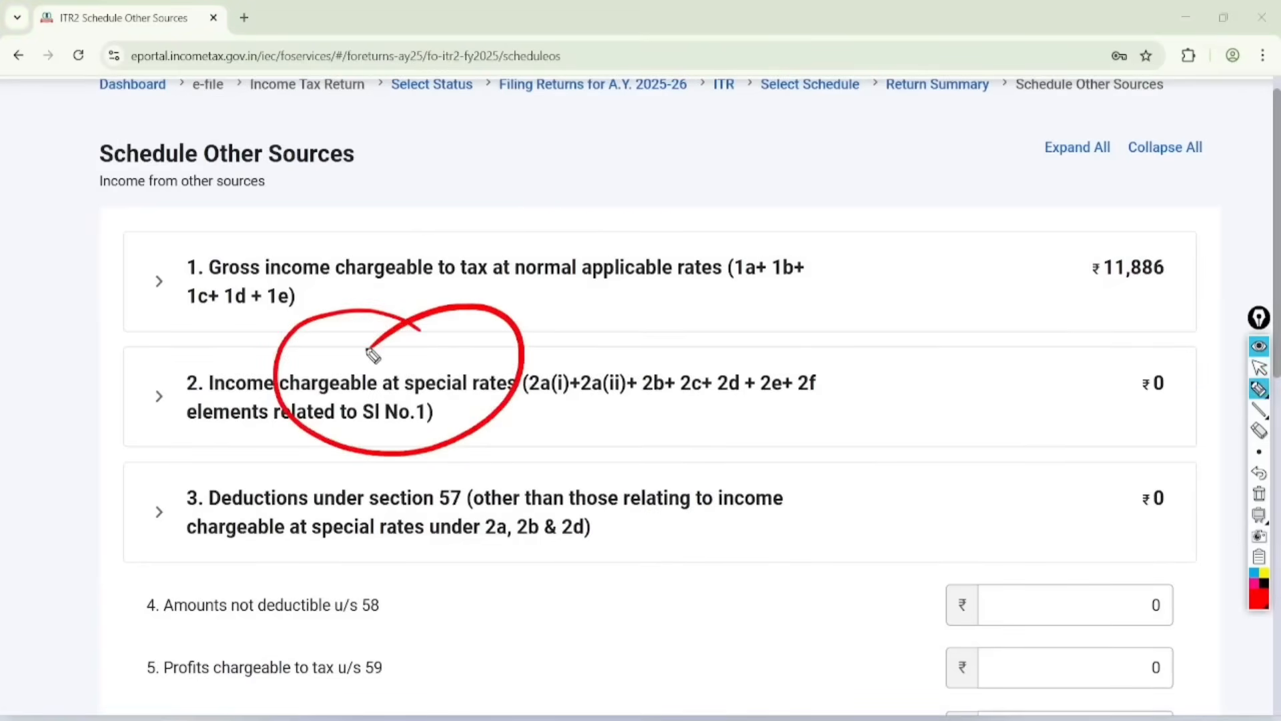
pyautogui.click(1259, 368)
pyautogui.click(1259, 494)
# Step: Expand item 2, Income chargeable at special rates, and open it for editing
pyautogui.click(160, 396)
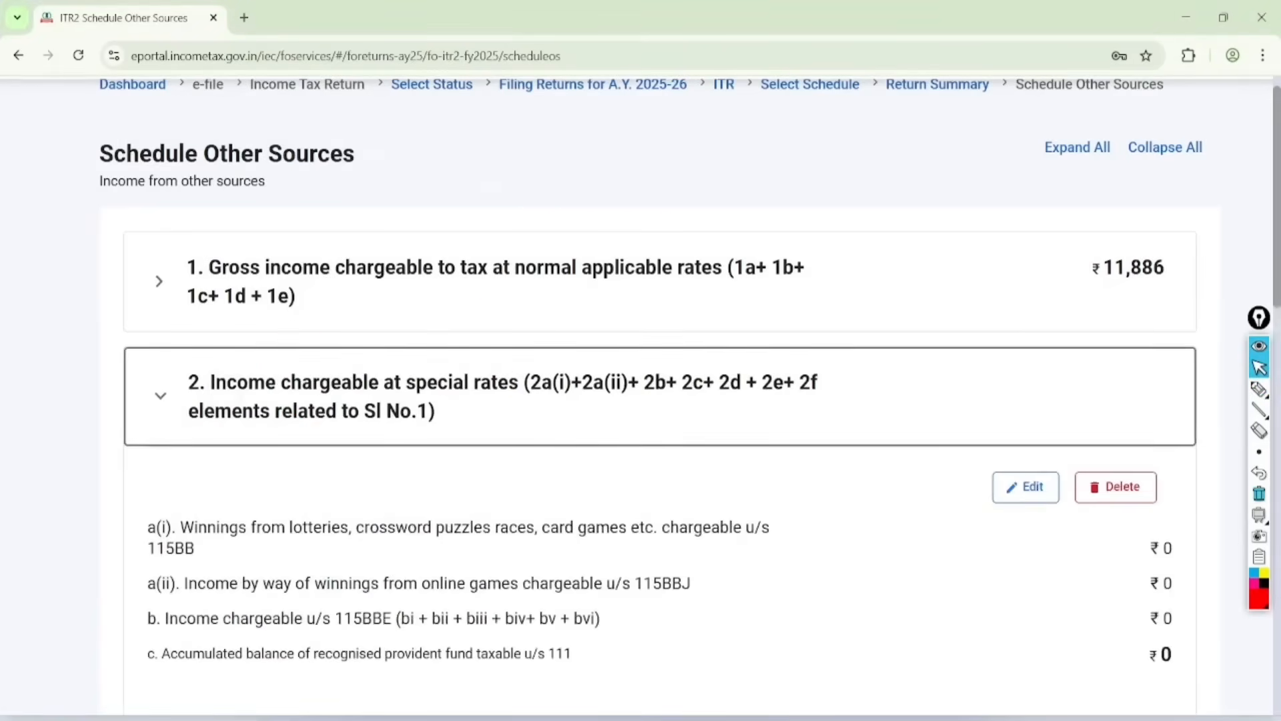
pyautogui.scroll(-2, 641, 400)
pyautogui.click(1026, 340)
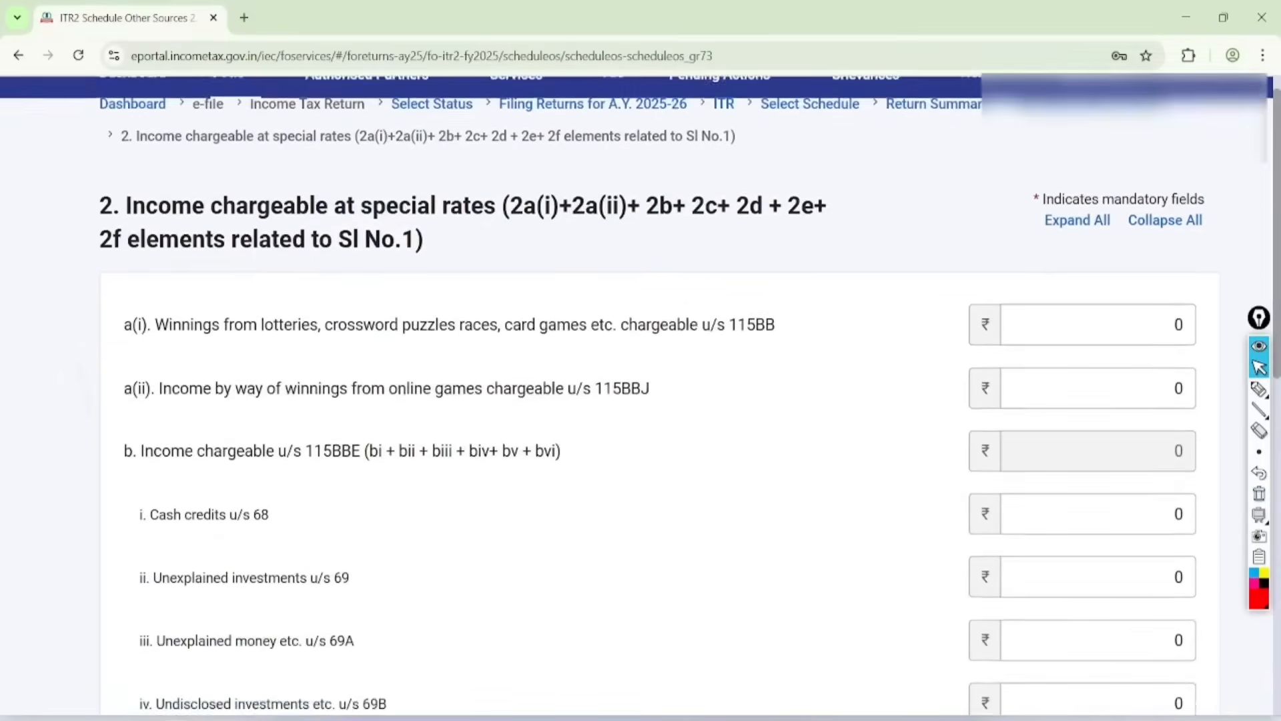
# Step: Circle section 115BBJ in the online games winnings row, draw an arrow to its amount field, and clear the marks
pyautogui.click(1259, 389)
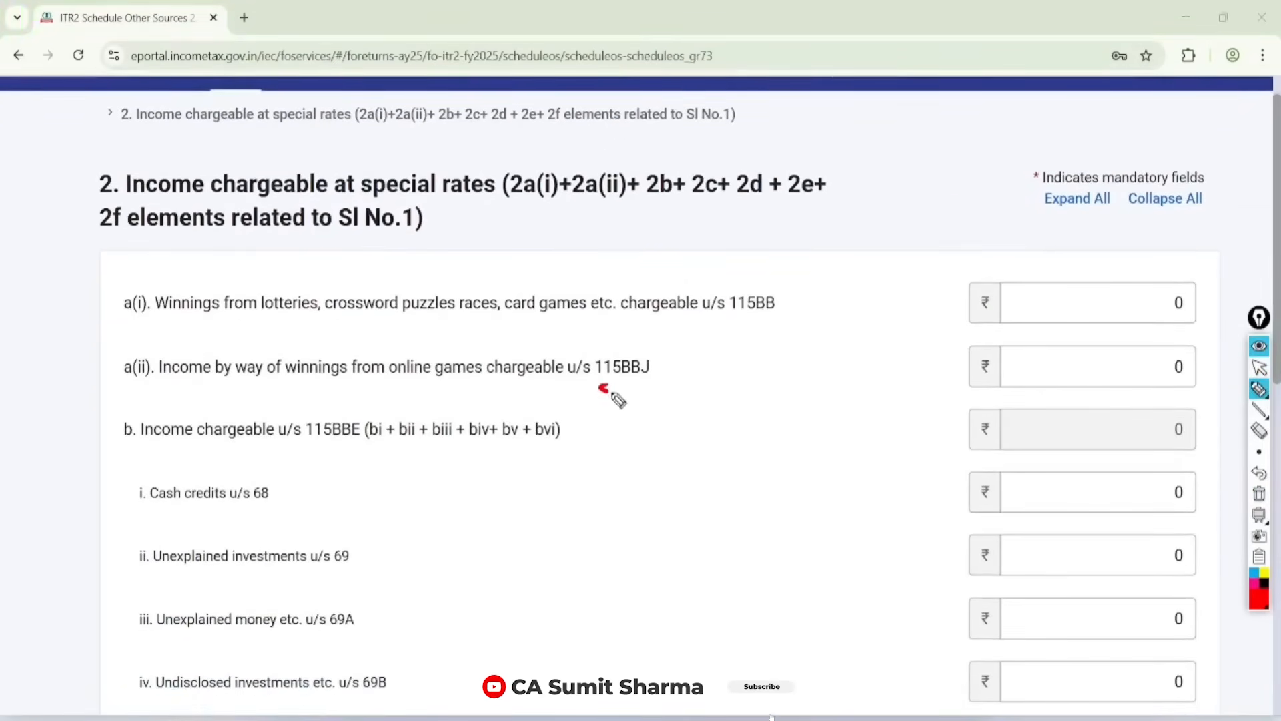
pyautogui.moveTo(617, 399)
pyautogui.mouseDown()
pyautogui.moveTo(603, 338)
pyautogui.moveTo(963, 363)
pyautogui.moveTo(956, 388)
pyautogui.mouseUp()
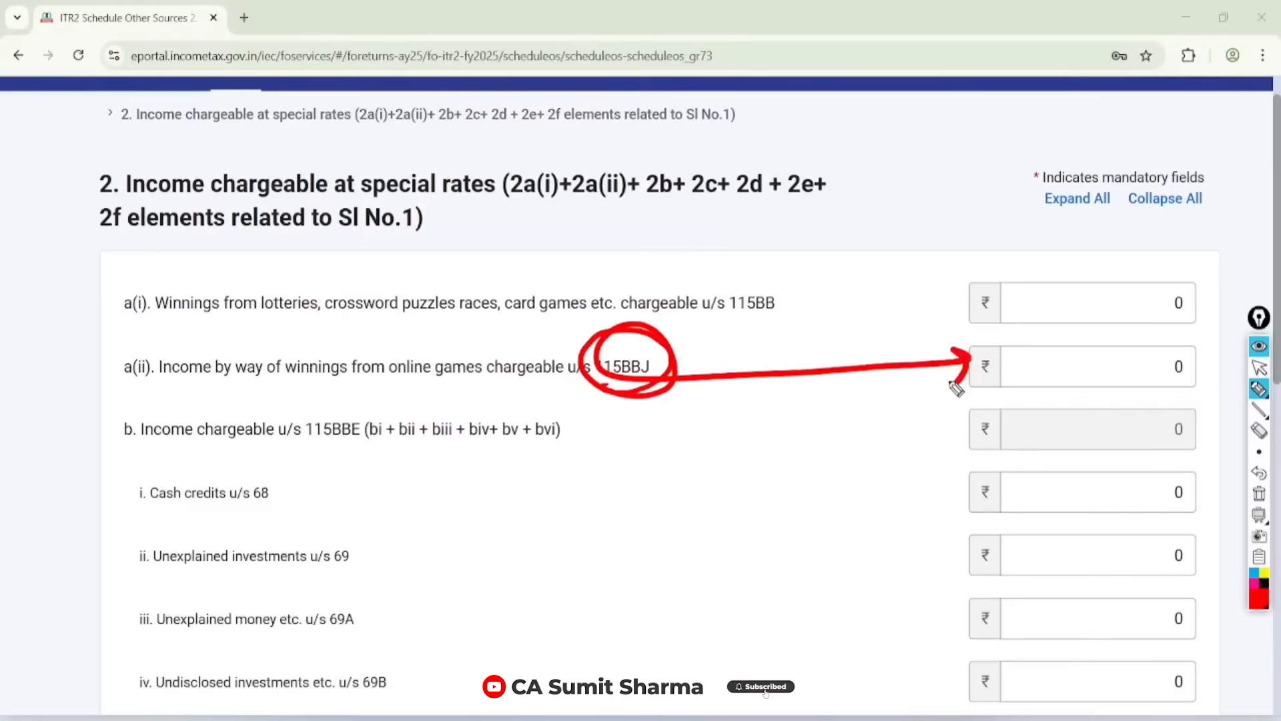
pyautogui.click(1259, 367)
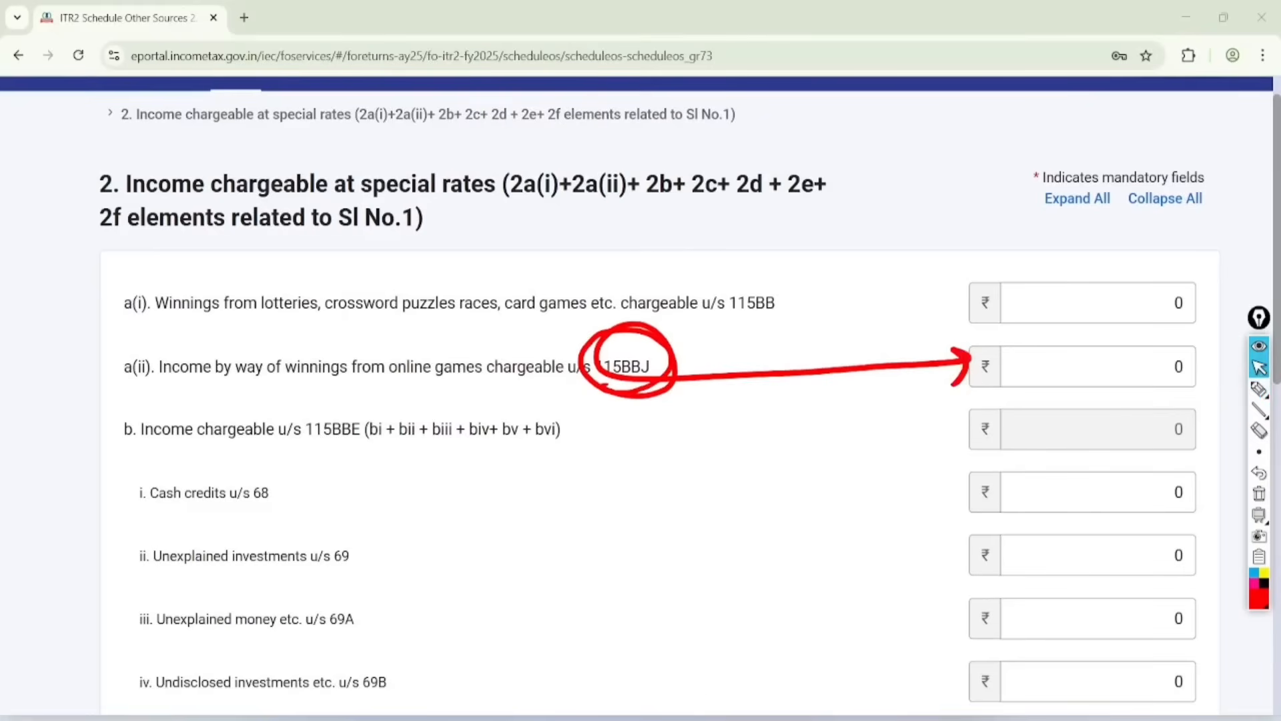
pyautogui.click(1259, 493)
# Step: Save item 2 without entering any amounts and confirm Schedule Other Sources
pyautogui.scroll(-10, 640, 400)
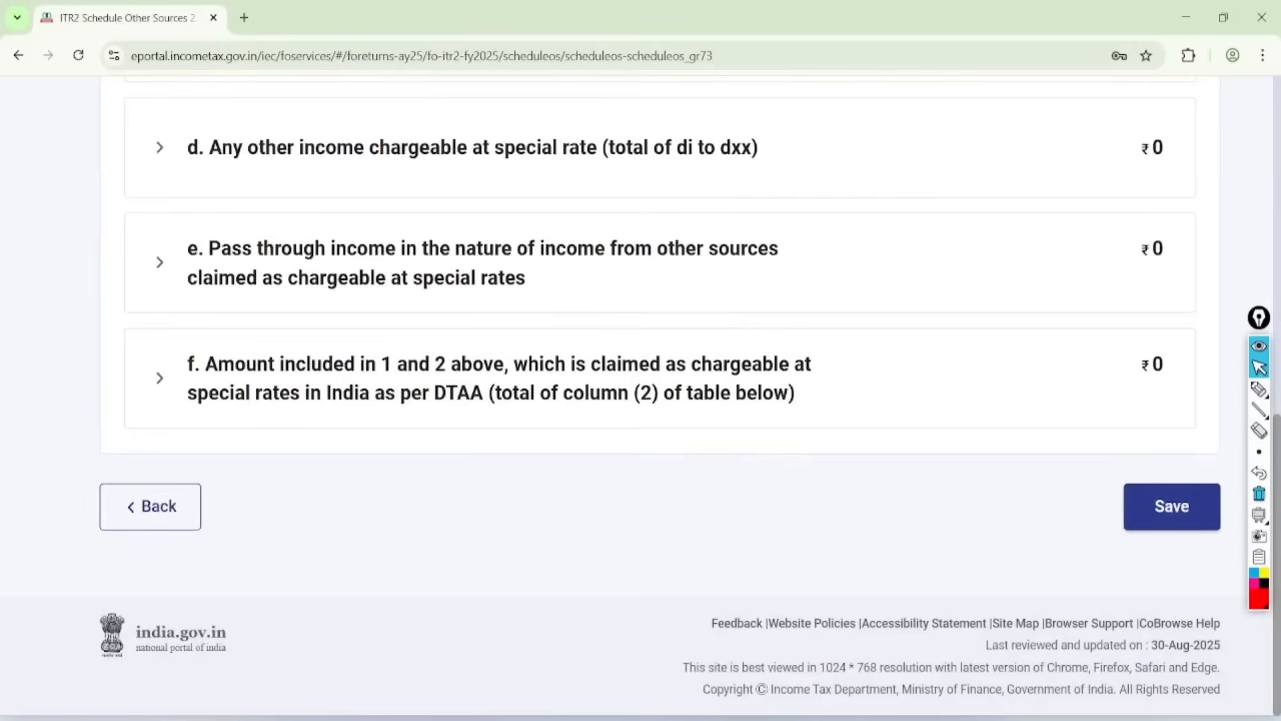
pyautogui.click(1201, 510)
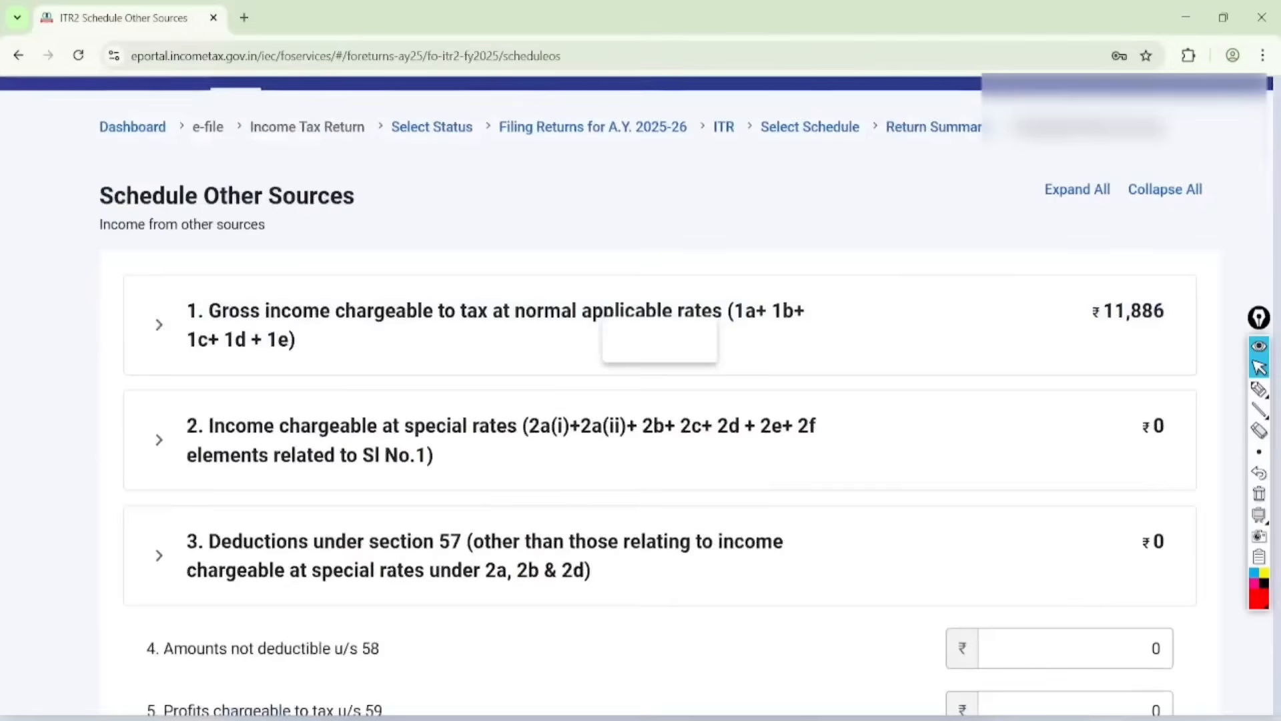
pyautogui.scroll(-10, 641, 401)
pyautogui.click(1168, 506)
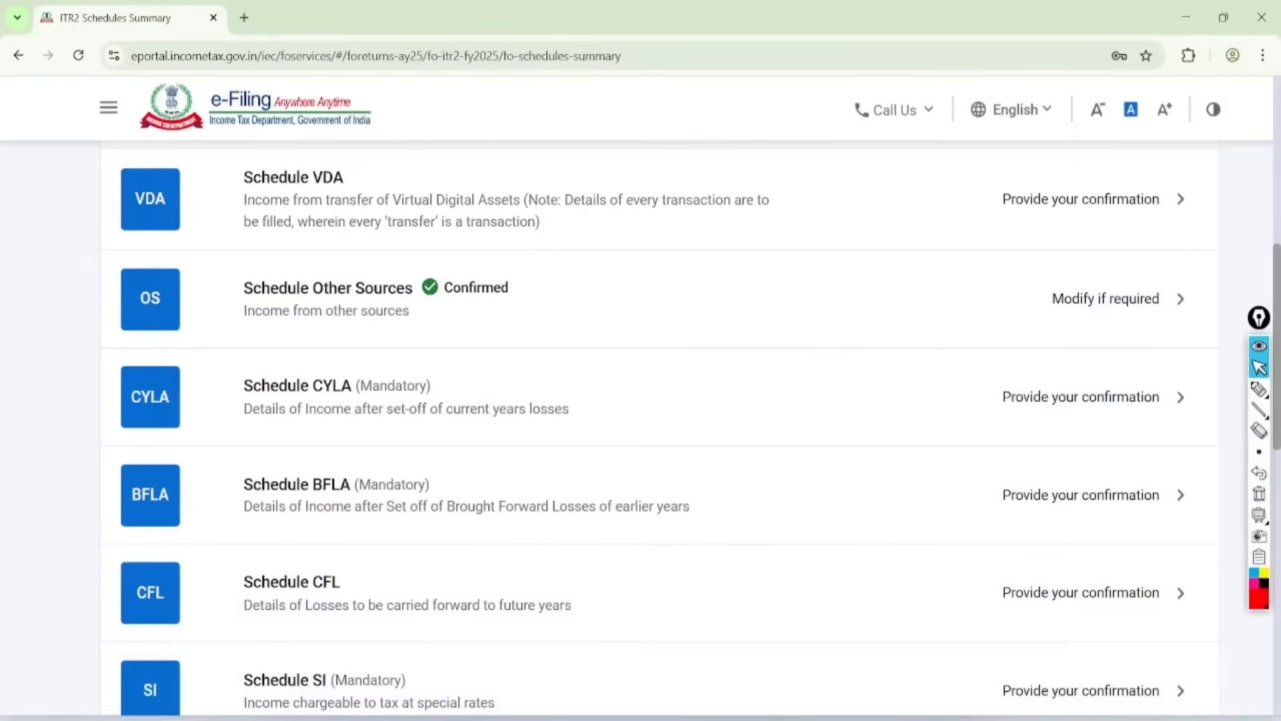
# Step: Open Schedule CYLA, review the set-off table of current year losses across its columns, and confirm the schedule
pyautogui.click(1081, 397)
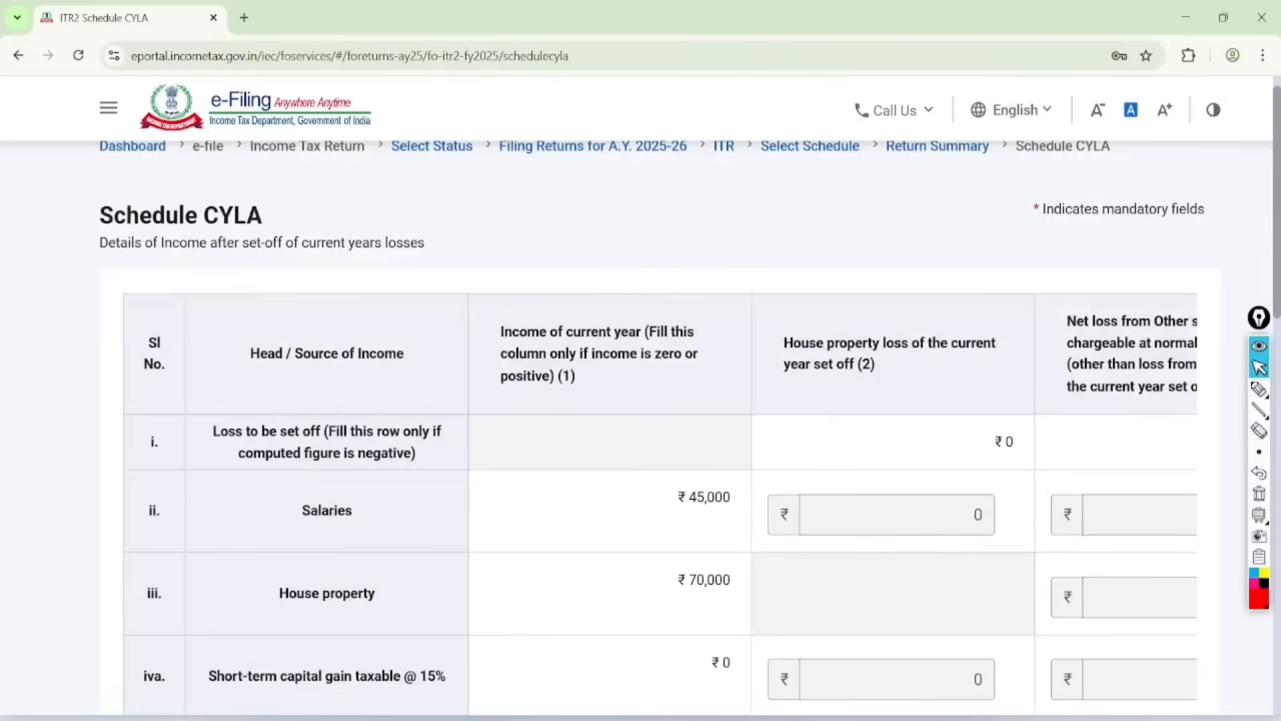
pyautogui.scroll(-3, 640, 400)
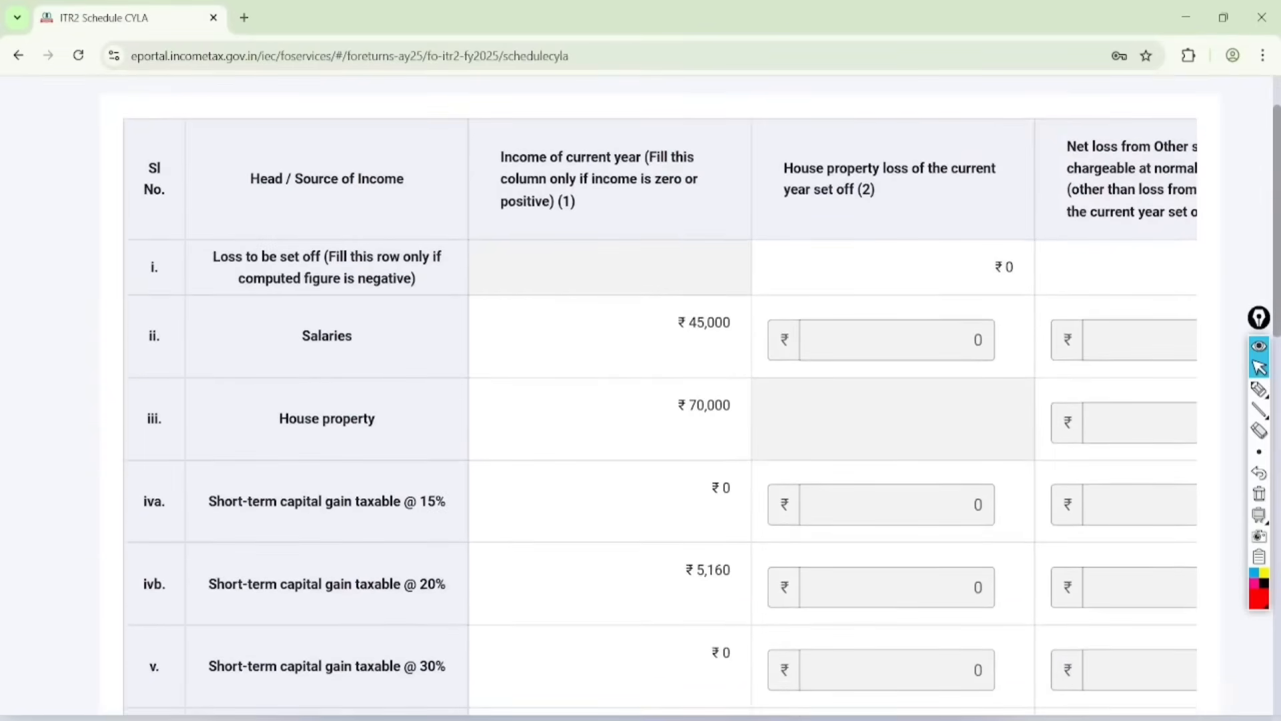
pyautogui.hscroll(3, 659, 419)
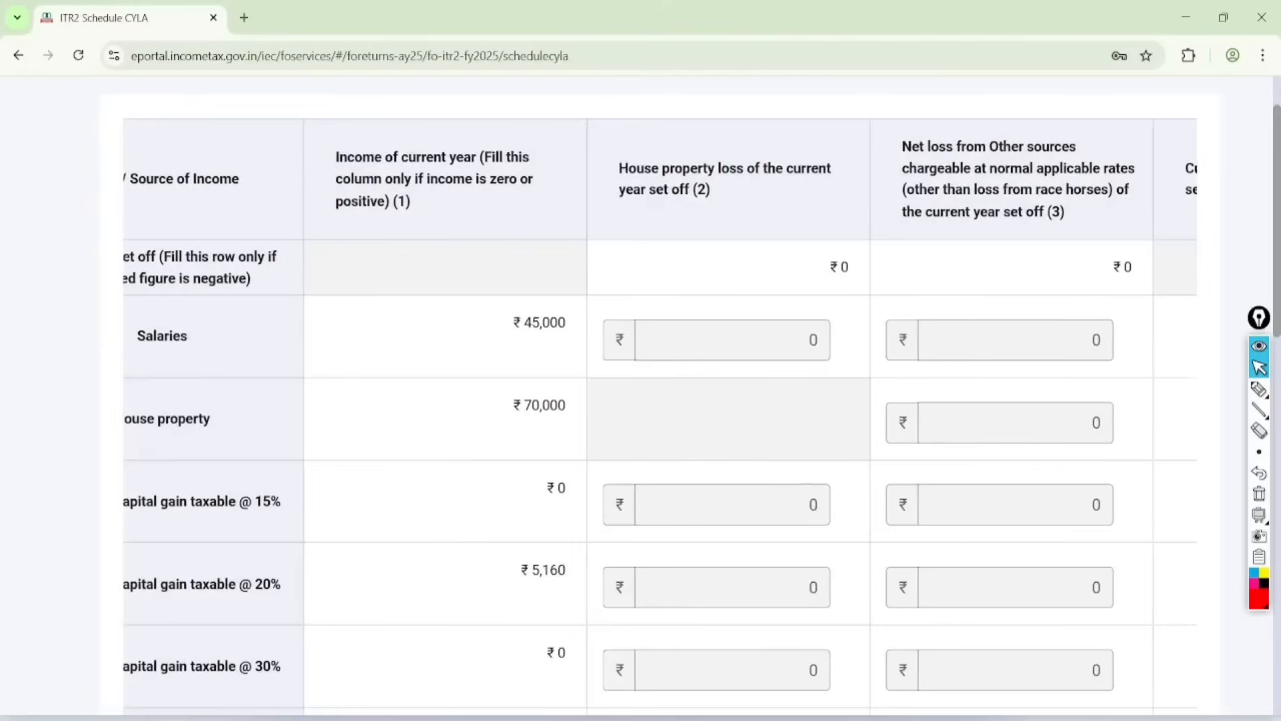
pyautogui.hscroll(-2, 659, 400)
pyautogui.scroll(-15, 659, 400)
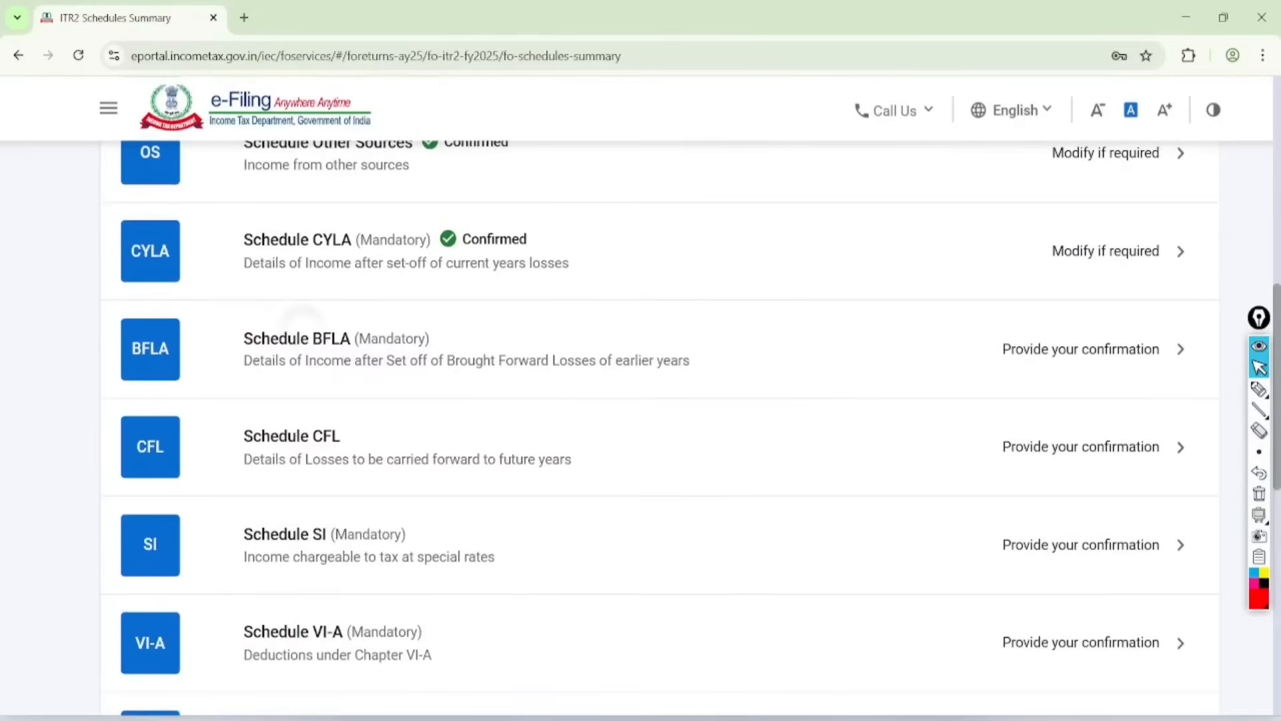
# Step: Open Schedule BFLA, review the set-off of brought forward losses, and confirm the schedule
pyautogui.click(304, 319)
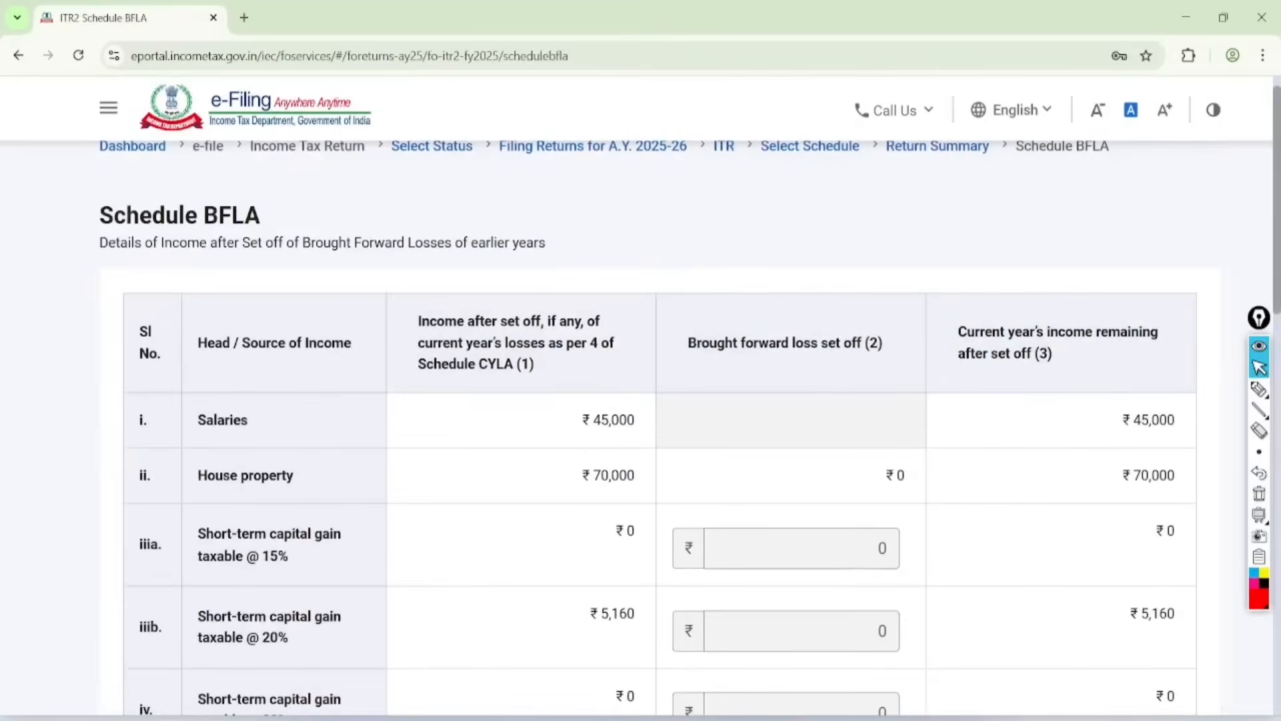
pyautogui.scroll(-20, 640, 400)
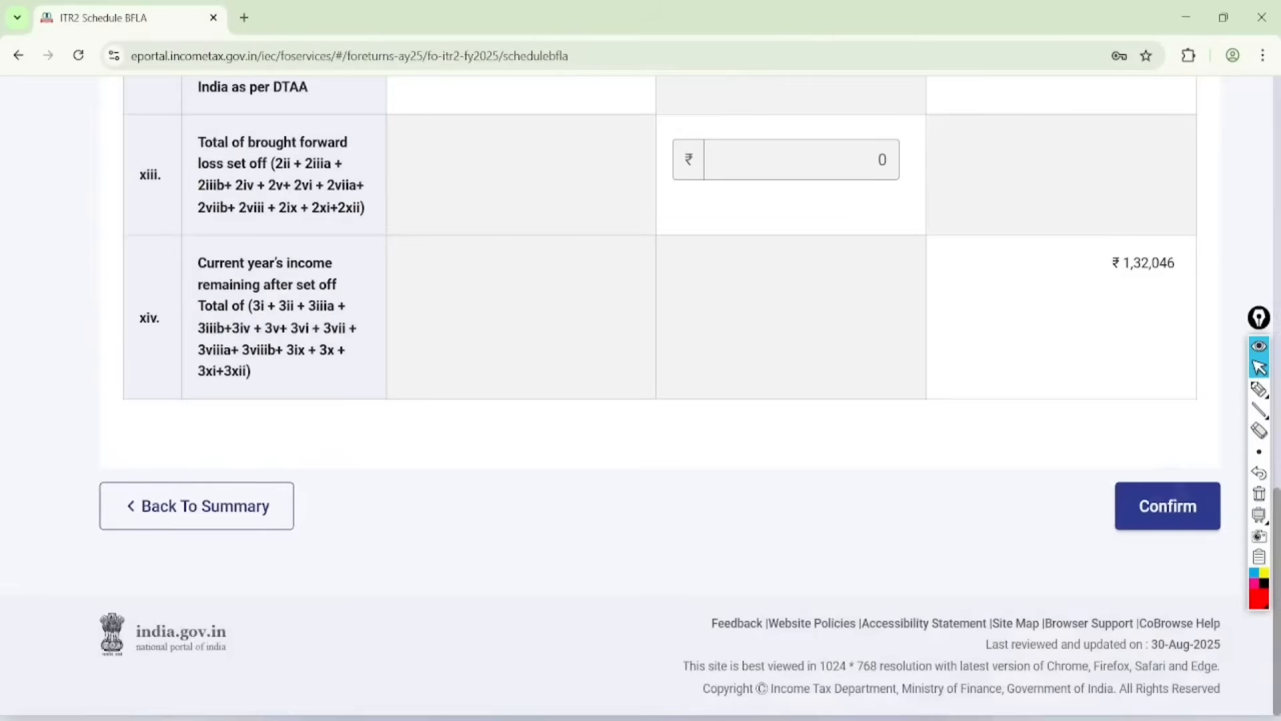
pyautogui.click(1168, 505)
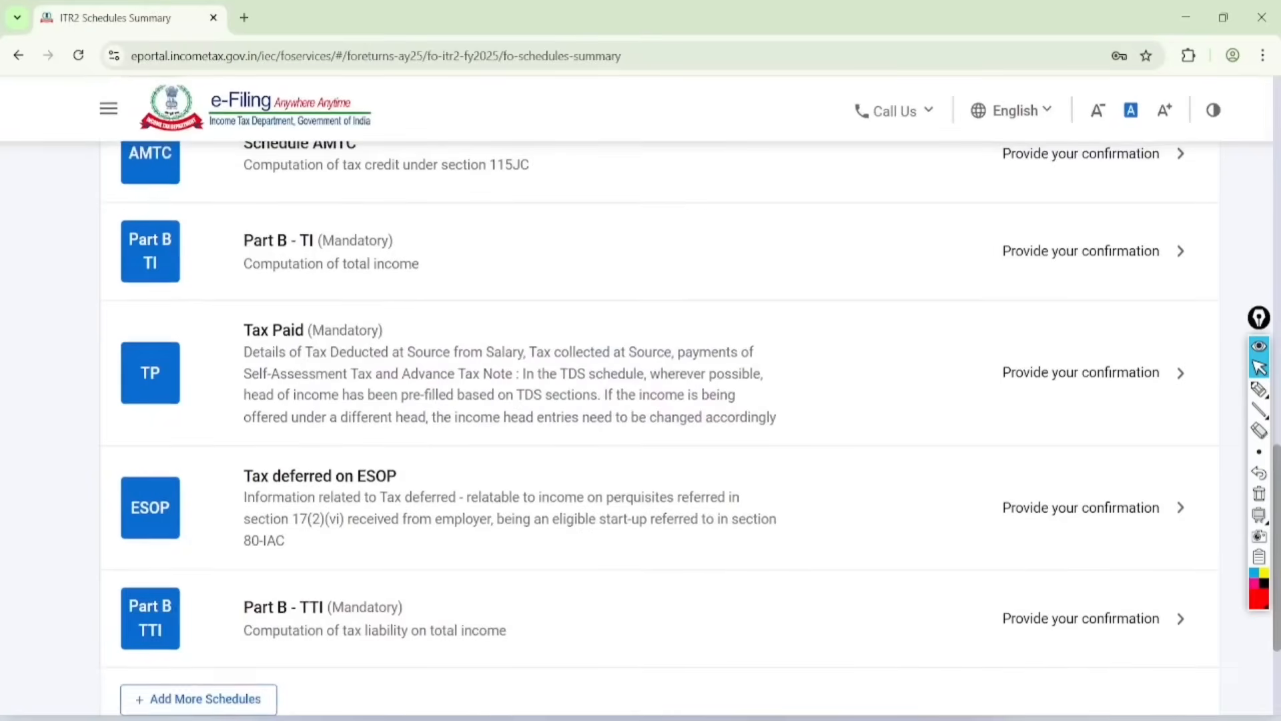
# Step: Open Schedule CFL, review the carried-forward loss rows by assessment year, and confirm the schedule without entries
pyautogui.click(291, 322)
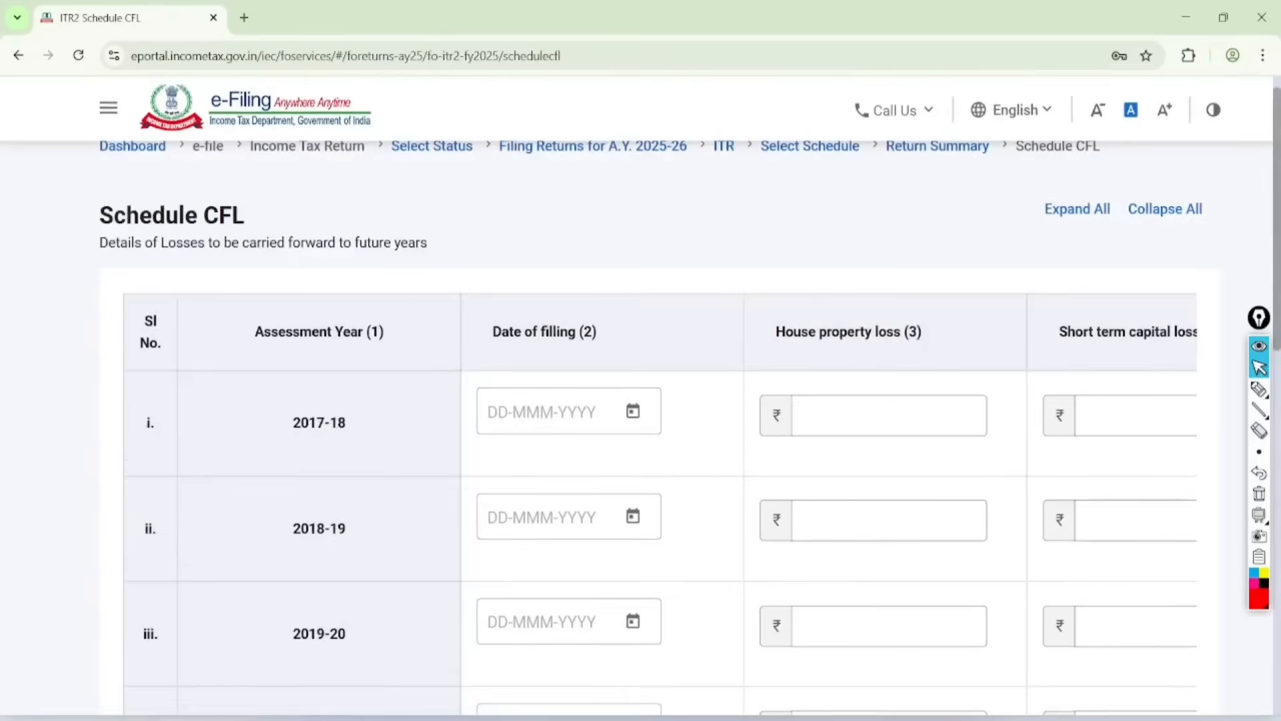
pyautogui.scroll(-2, 641, 414)
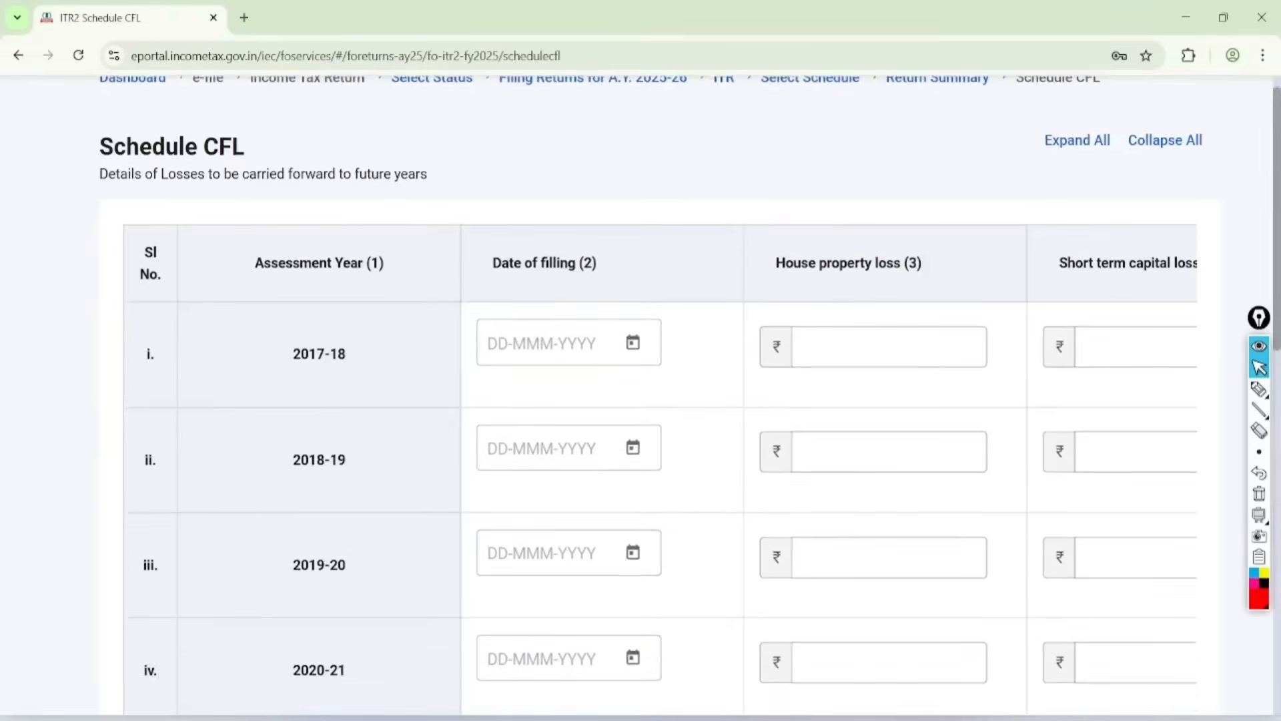
pyautogui.scroll(-15, 641, 414)
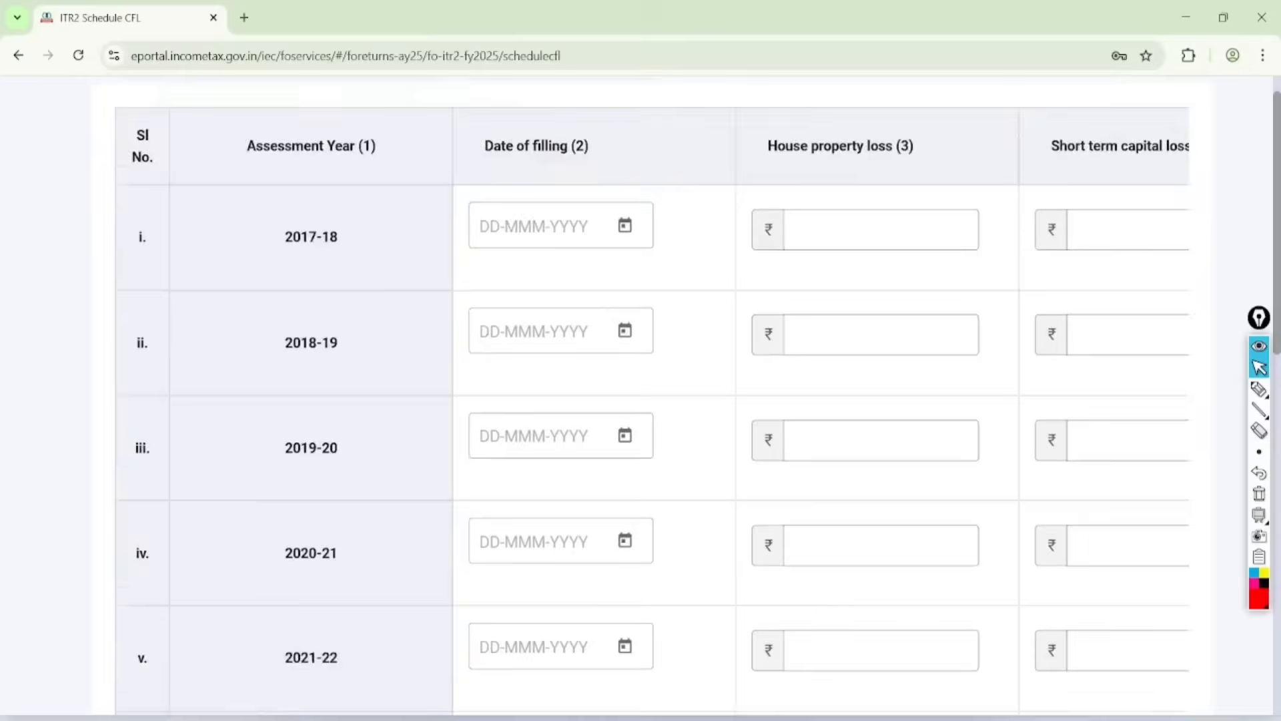
pyautogui.scroll(2, 1160, 506)
pyautogui.click(1159, 626)
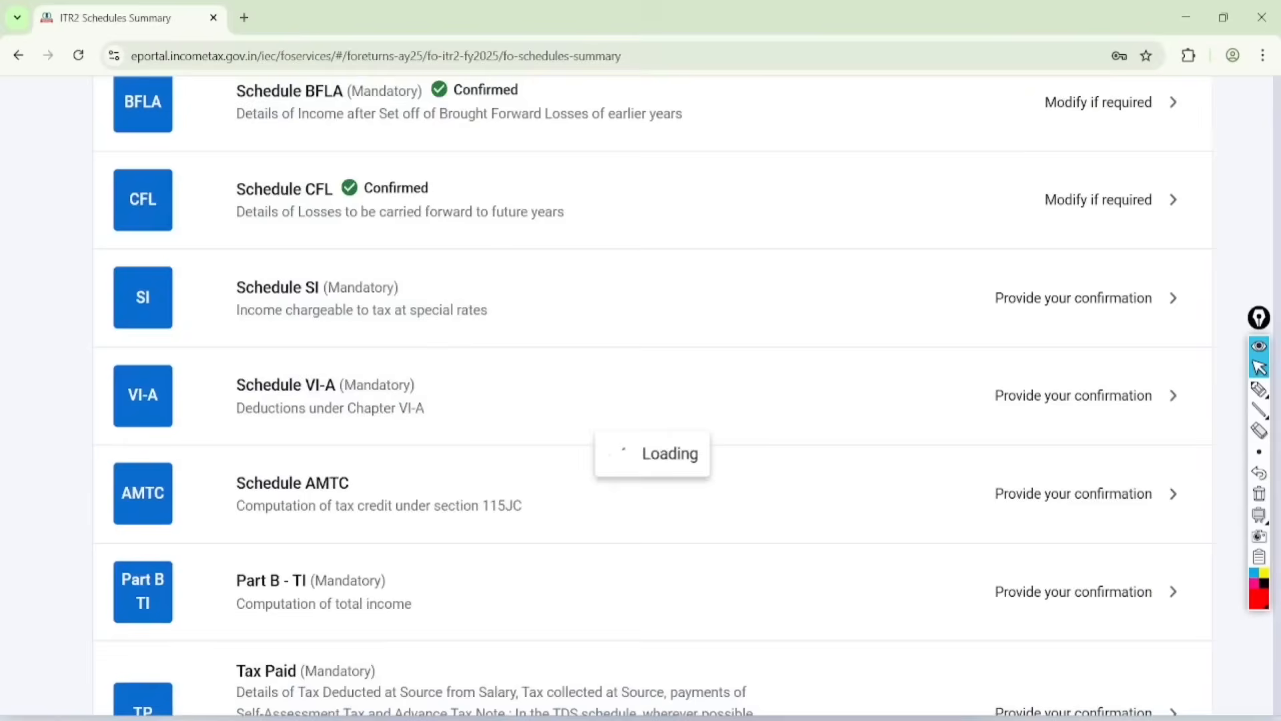
# Step: Open Schedule SI and find the section 111A row for share transfers on or after 23rd July 2024
pyautogui.click(1073, 483)
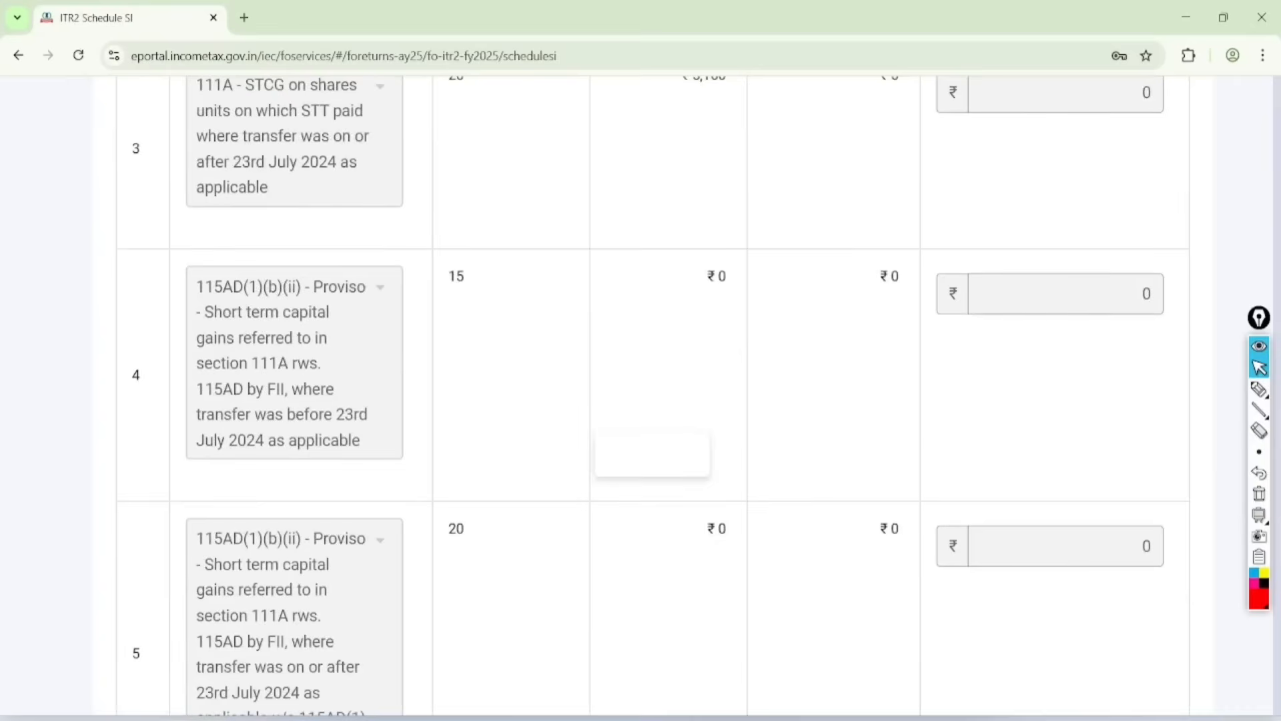
pyautogui.scroll(9, 653, 394)
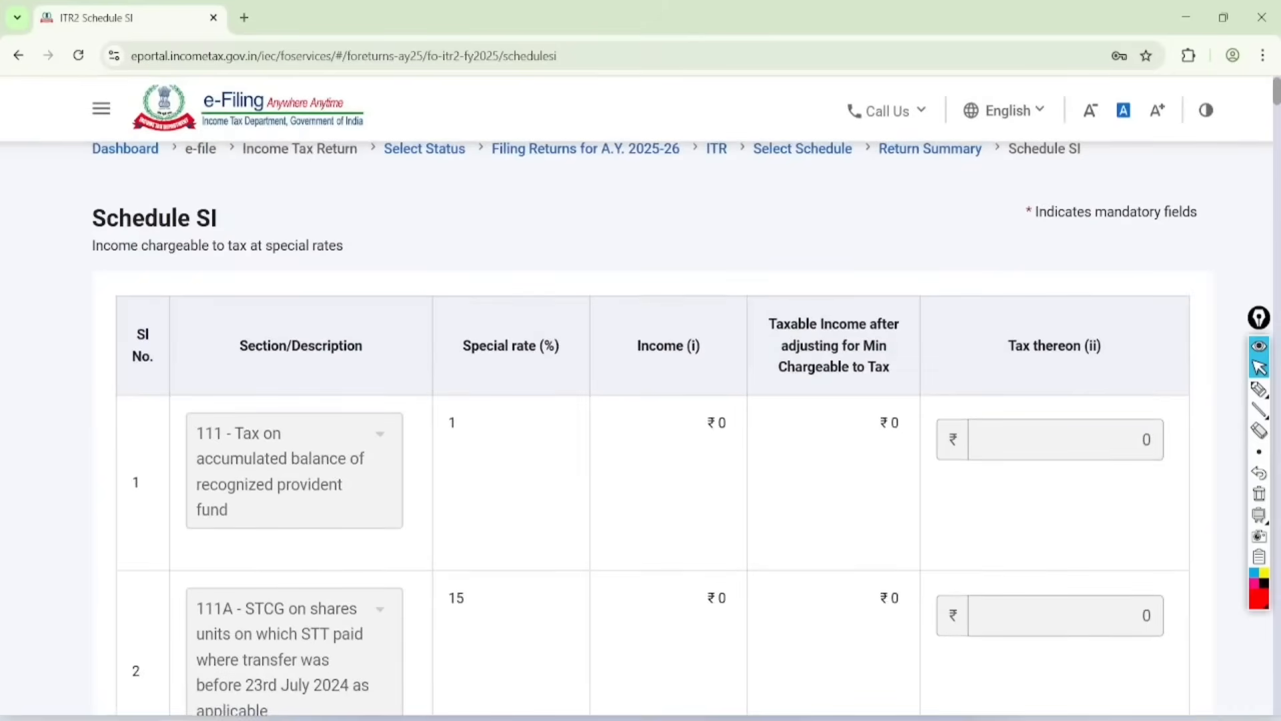
pyautogui.scroll(-7, 653, 394)
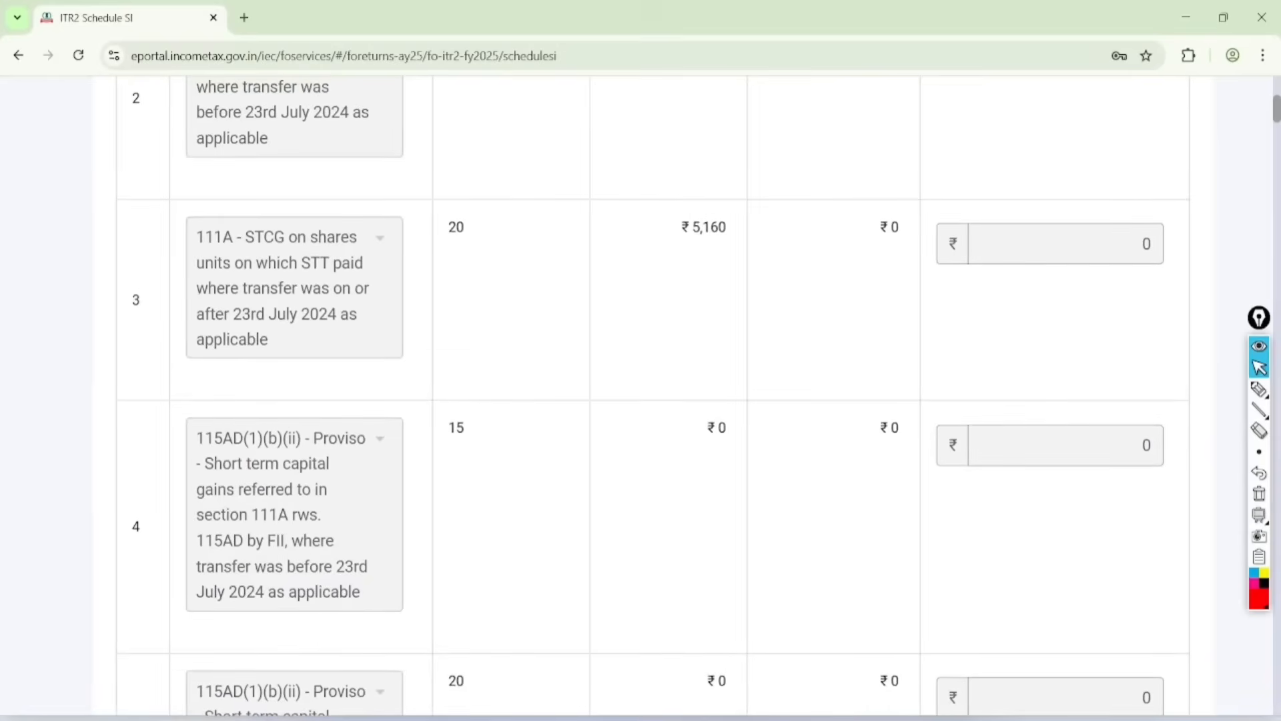
# Step: Circle the special rate and income in row 3 of Schedule SI in red and draw an arrow to its taxable income
pyautogui.click(1261, 389)
pyautogui.moveTo(468, 172); pyautogui.dragTo(469, 163)
pyautogui.moveTo(688, 163)
pyautogui.mouseDown()
pyautogui.moveTo(689, 191)
pyautogui.moveTo(886, 230)
pyautogui.moveTo(876, 268)
pyautogui.mouseUp()
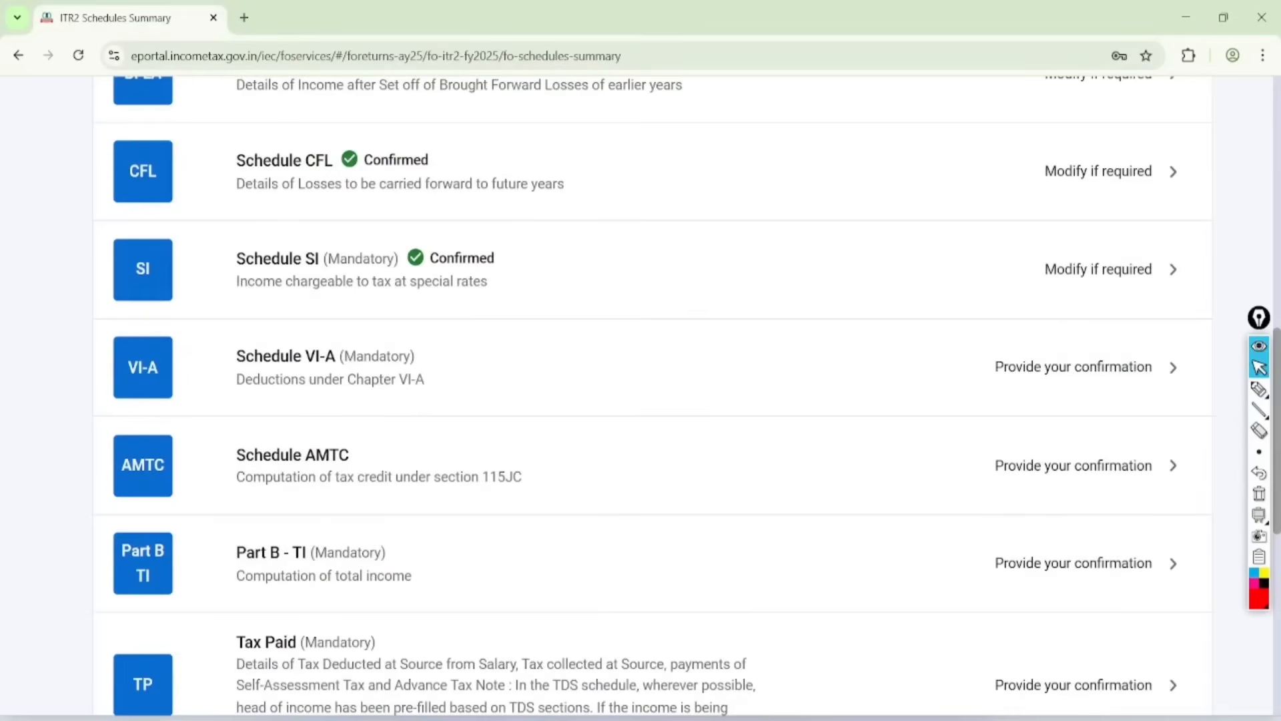
# Step: Open Schedule VI-A and expand Part B, Deduction in respect of certain payments
pyautogui.click(285, 357)
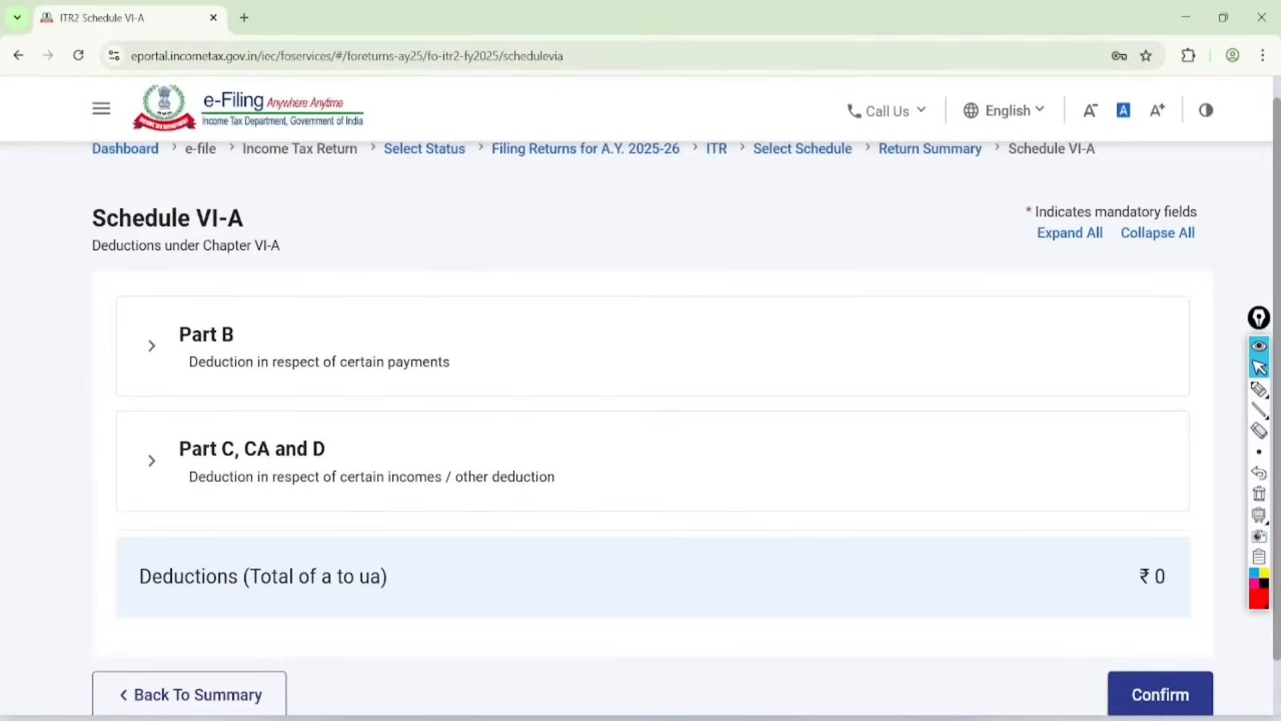
pyautogui.click(152, 346)
pyautogui.scroll(-3, 652, 400)
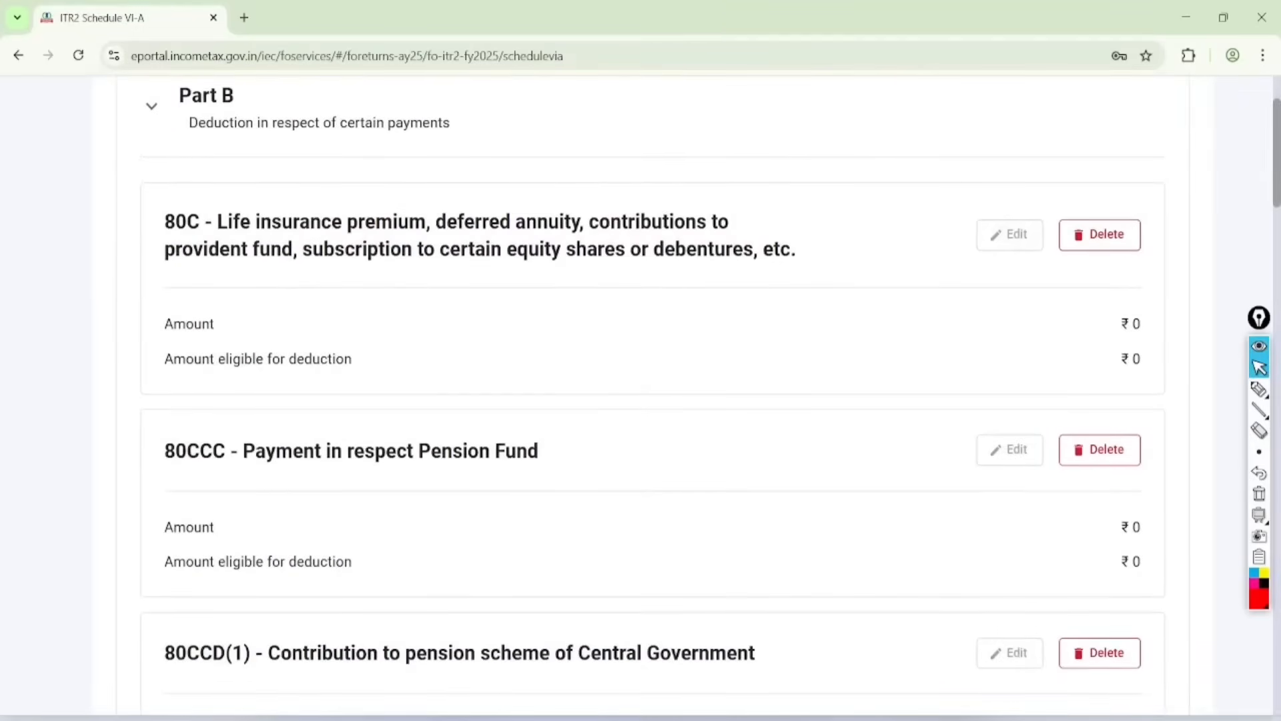
# Step: Mark the 80C edit option and the 80C, 80CCC and 80CCD(1) deduction headings in red, and clear the marks
pyautogui.click(1259, 389)
pyautogui.moveTo(999, 179)
pyautogui.mouseDown()
pyautogui.moveTo(1034, 193)
pyautogui.moveTo(953, 203)
pyautogui.mouseUp()
pyautogui.moveTo(250, 149)
pyautogui.mouseDown()
pyautogui.moveTo(286, 206)
pyautogui.moveTo(128, 234)
pyautogui.mouseUp()
pyautogui.moveTo(204, 353)
pyautogui.mouseDown()
pyautogui.moveTo(257, 348)
pyautogui.moveTo(155, 420)
pyautogui.mouseUp()
pyautogui.moveTo(92, 572)
pyautogui.mouseDown()
pyautogui.moveTo(70, 431)
pyautogui.moveTo(105, 445)
pyautogui.mouseUp()
pyautogui.click(1259, 367)
pyautogui.click(1260, 494)
# Step: Review the remaining Part B deductions and confirm Schedule VI-A without entries
pyautogui.scroll(-12, 652, 394)
pyautogui.scroll(-15, 640, 401)
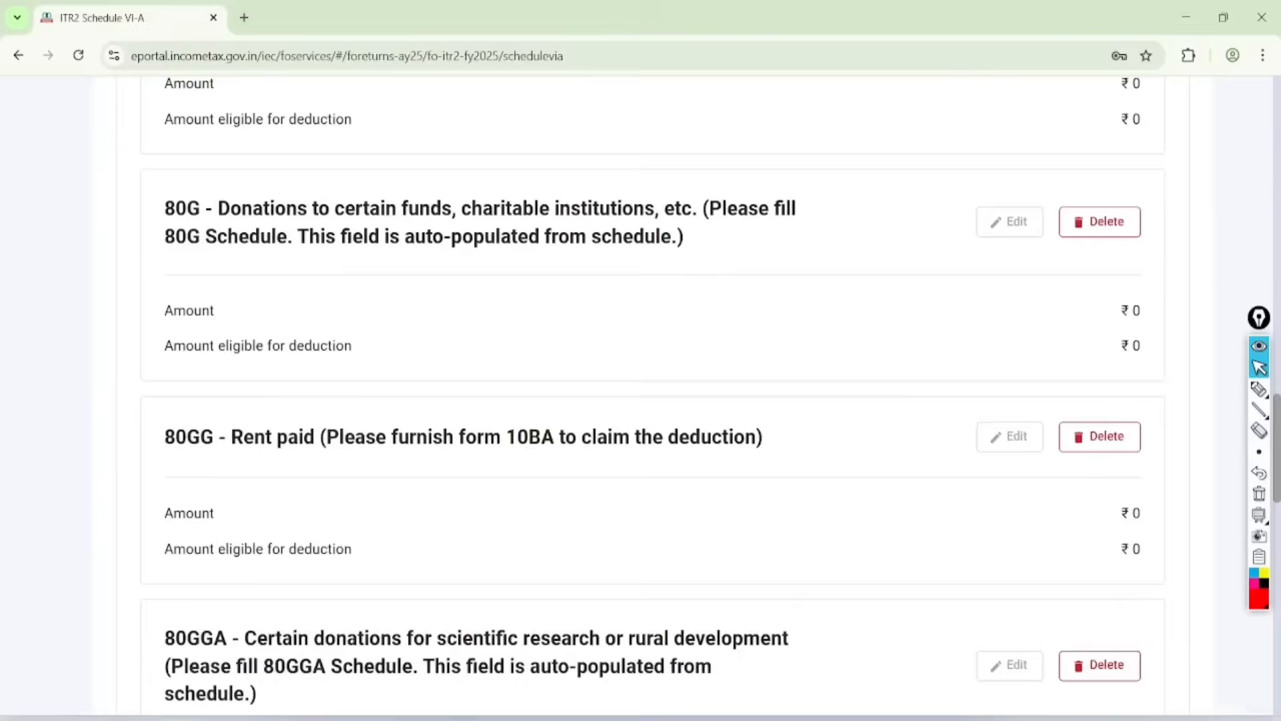
pyautogui.click(1160, 506)
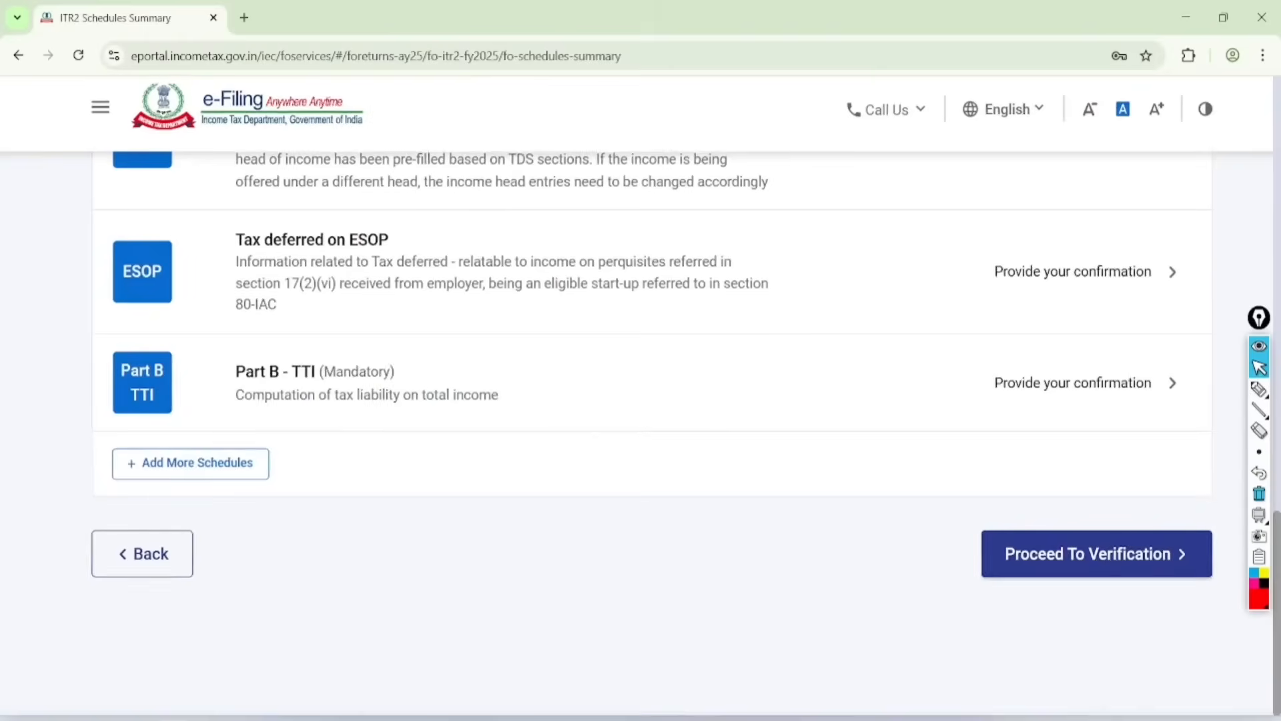
# Step: Open Schedule AMTC from the schedules summary and confirm it without entries
pyautogui.scroll(4, 640, 401)
pyautogui.scroll(3, 641, 401)
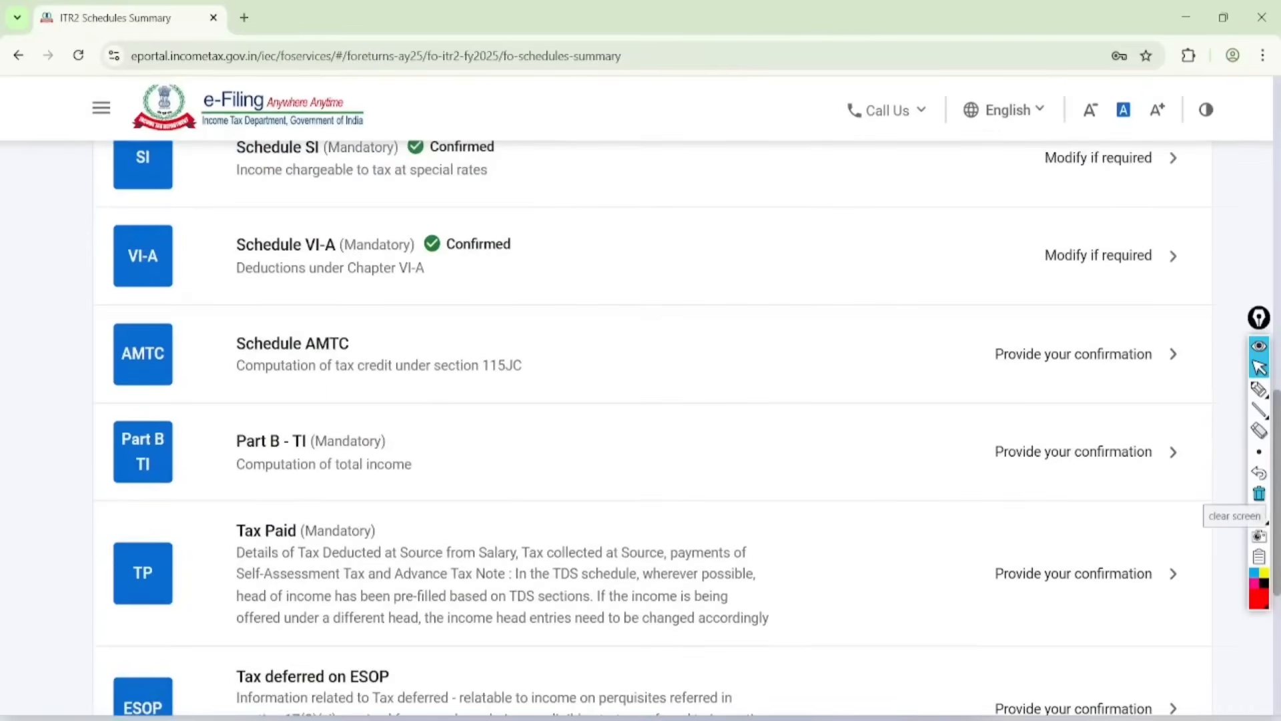
pyautogui.click(1073, 354)
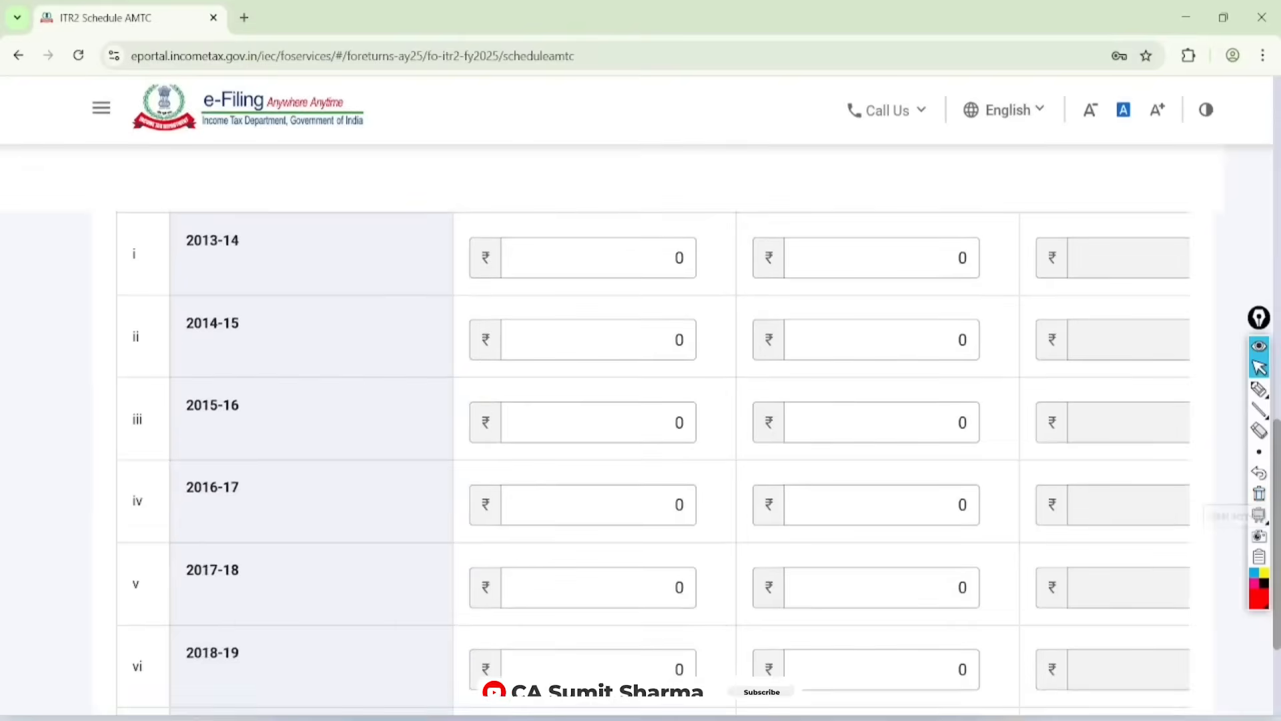
pyautogui.scroll(-10, 765, 694)
pyautogui.click(1160, 506)
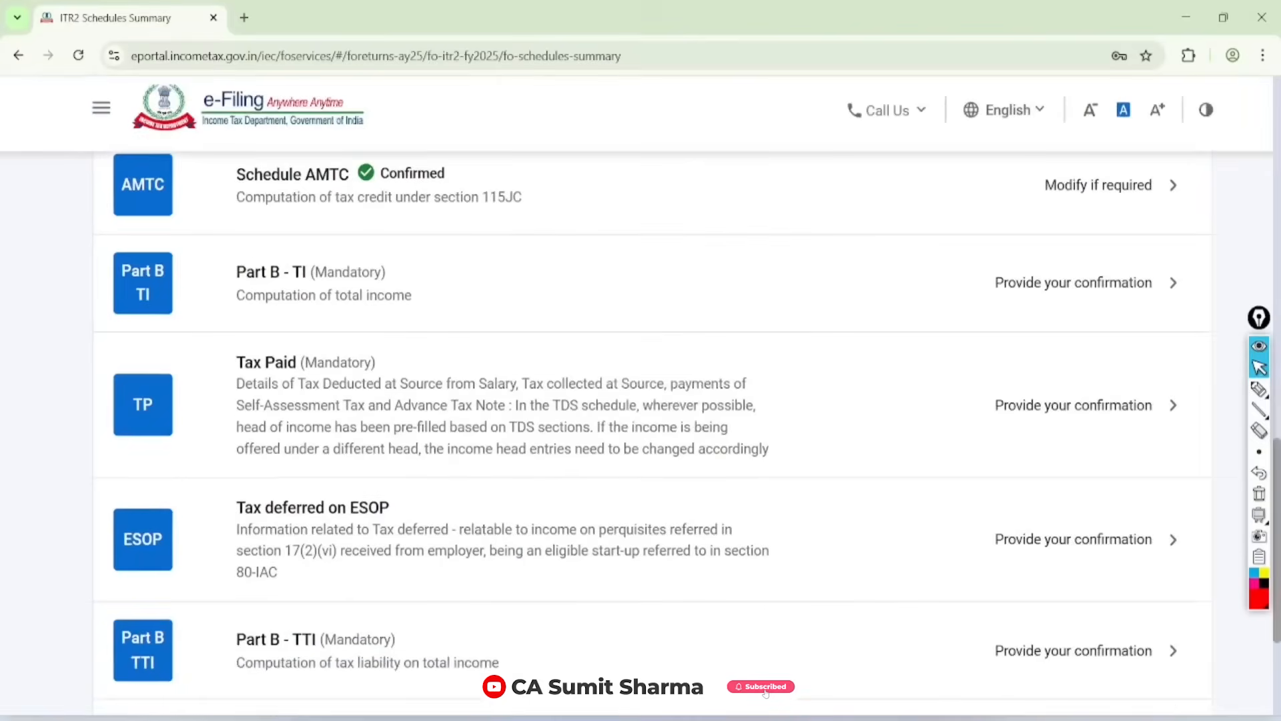
# Step: Open Part B - TI from the schedules summary, review the computation of total income and confirm it
pyautogui.scroll(1, 640, 427)
pyautogui.click(1072, 316)
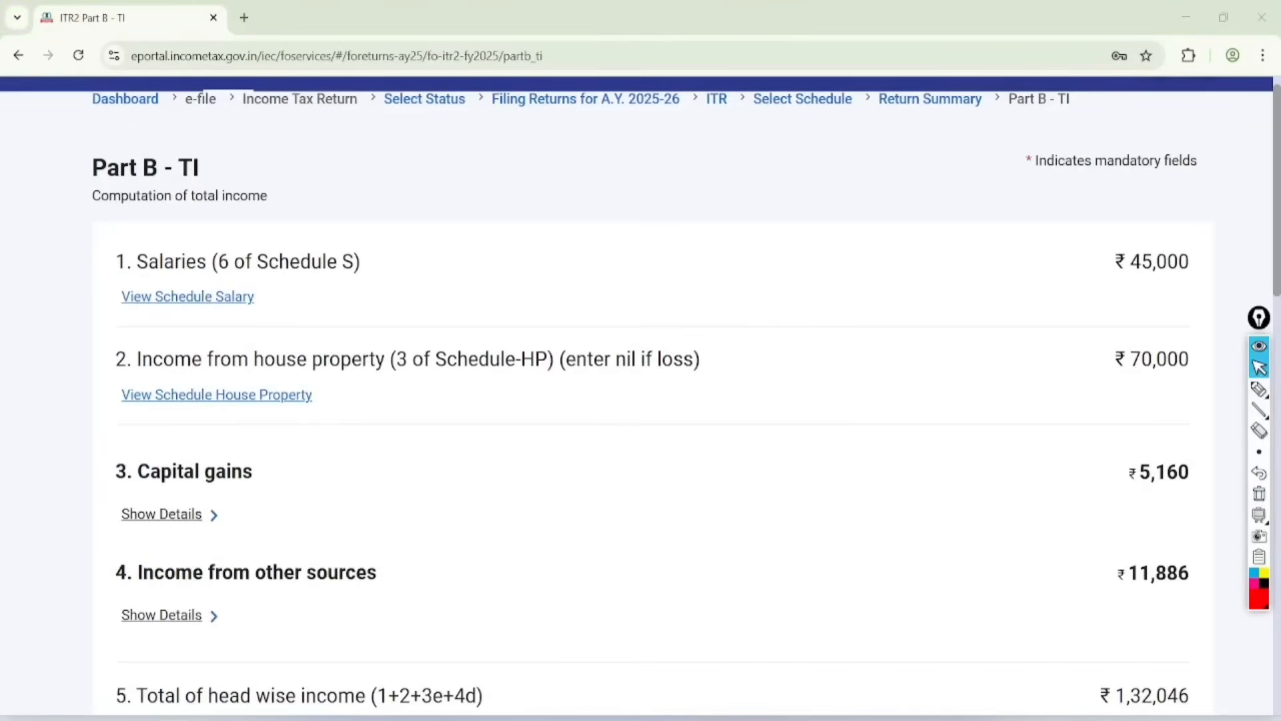
pyautogui.click(1259, 389)
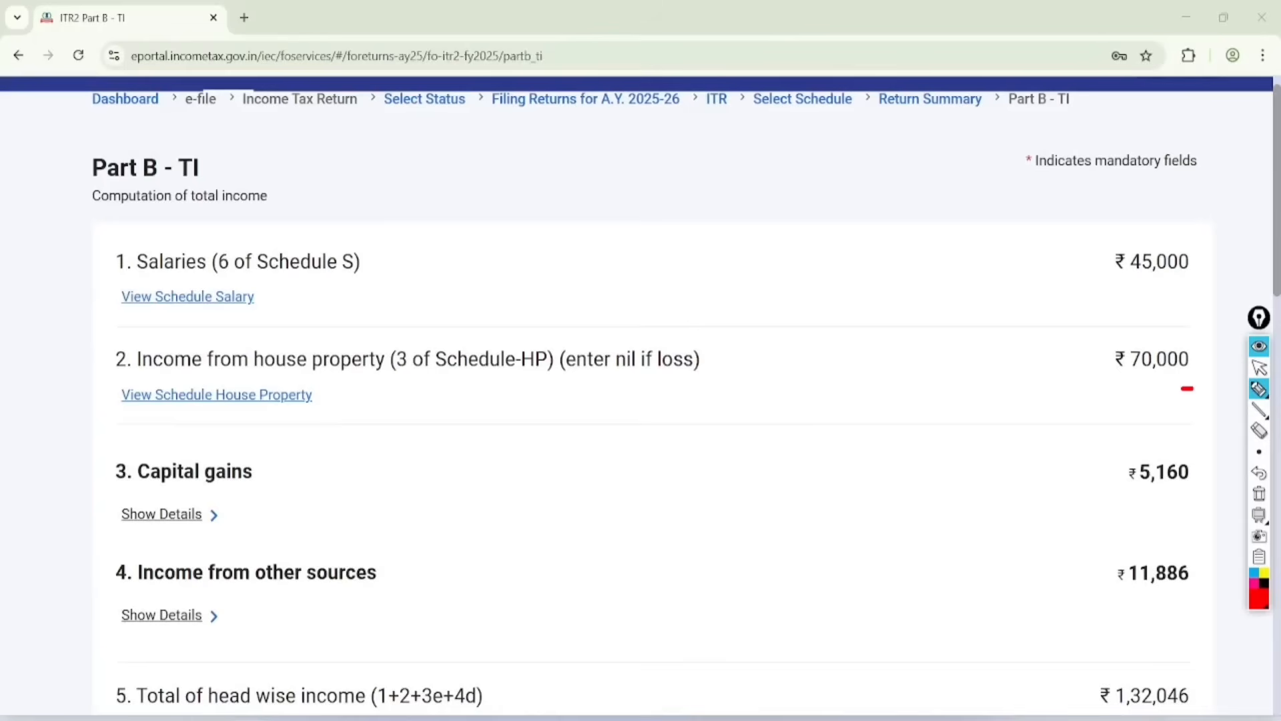
pyautogui.moveTo(1259, 389)
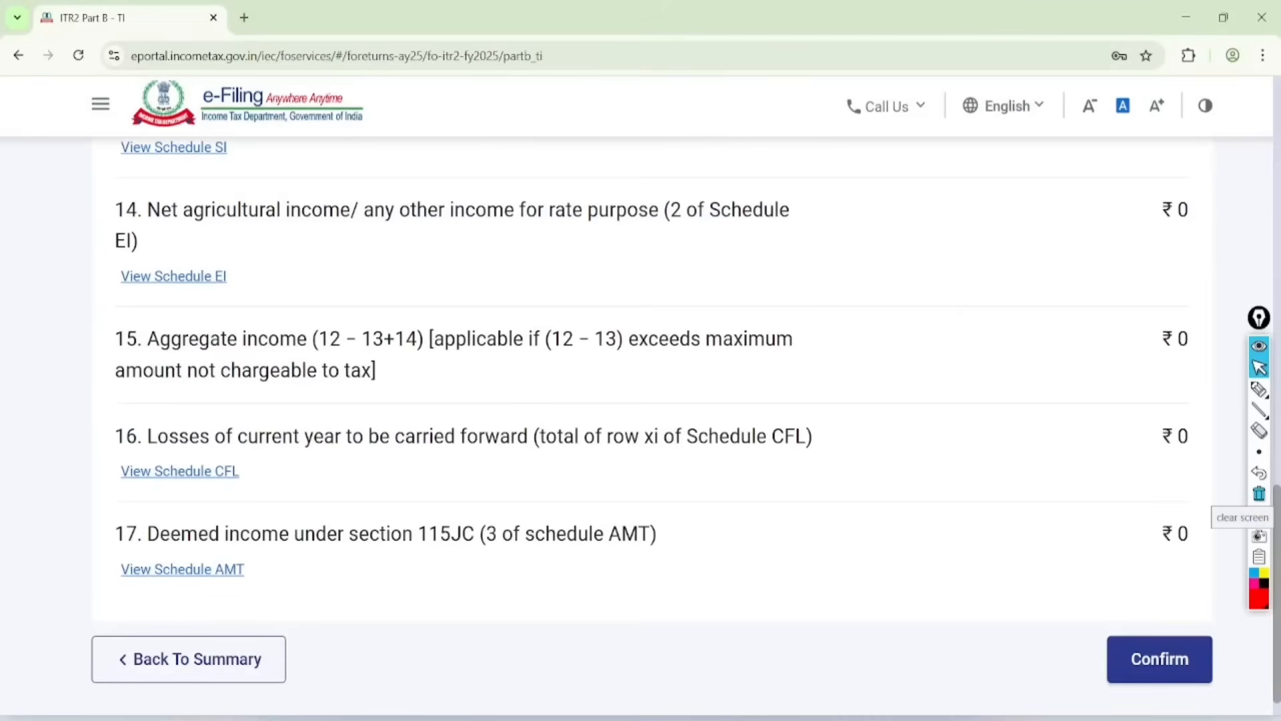
pyautogui.scroll(3, 1155, 500)
pyautogui.scroll(-1, 1155, 501)
pyautogui.scroll(-5, 1158, 506)
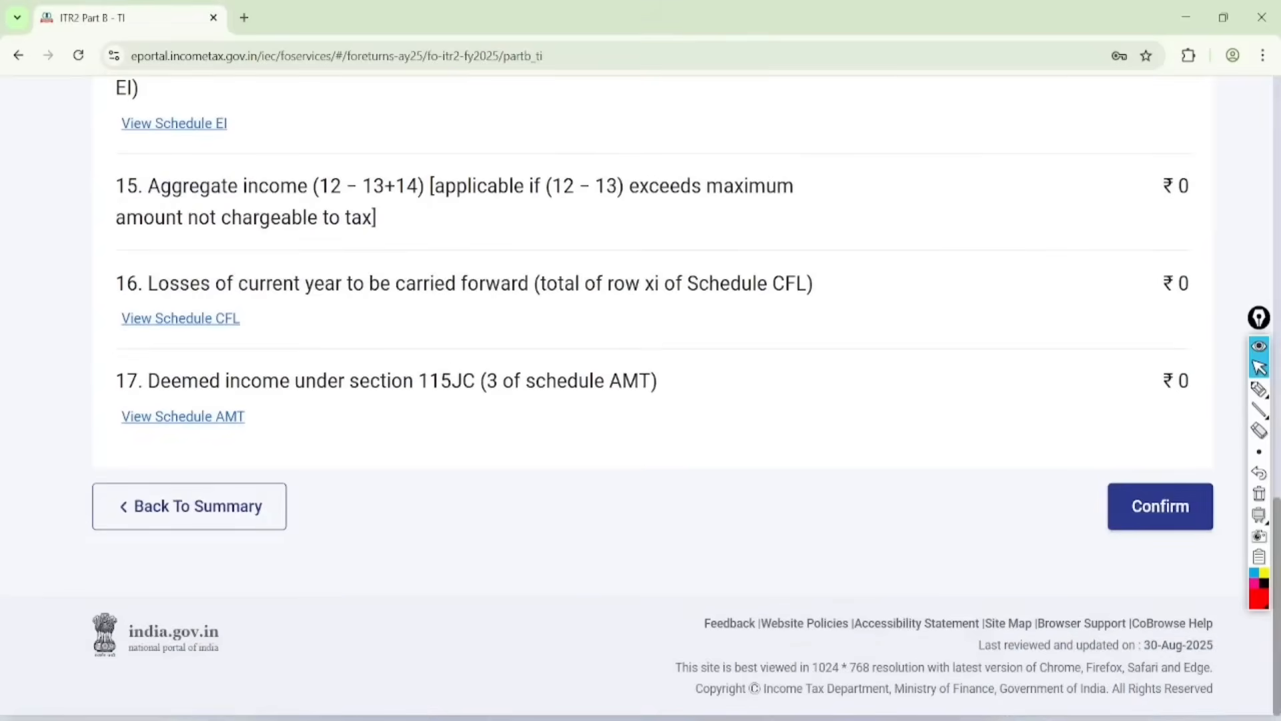
pyautogui.click(1159, 507)
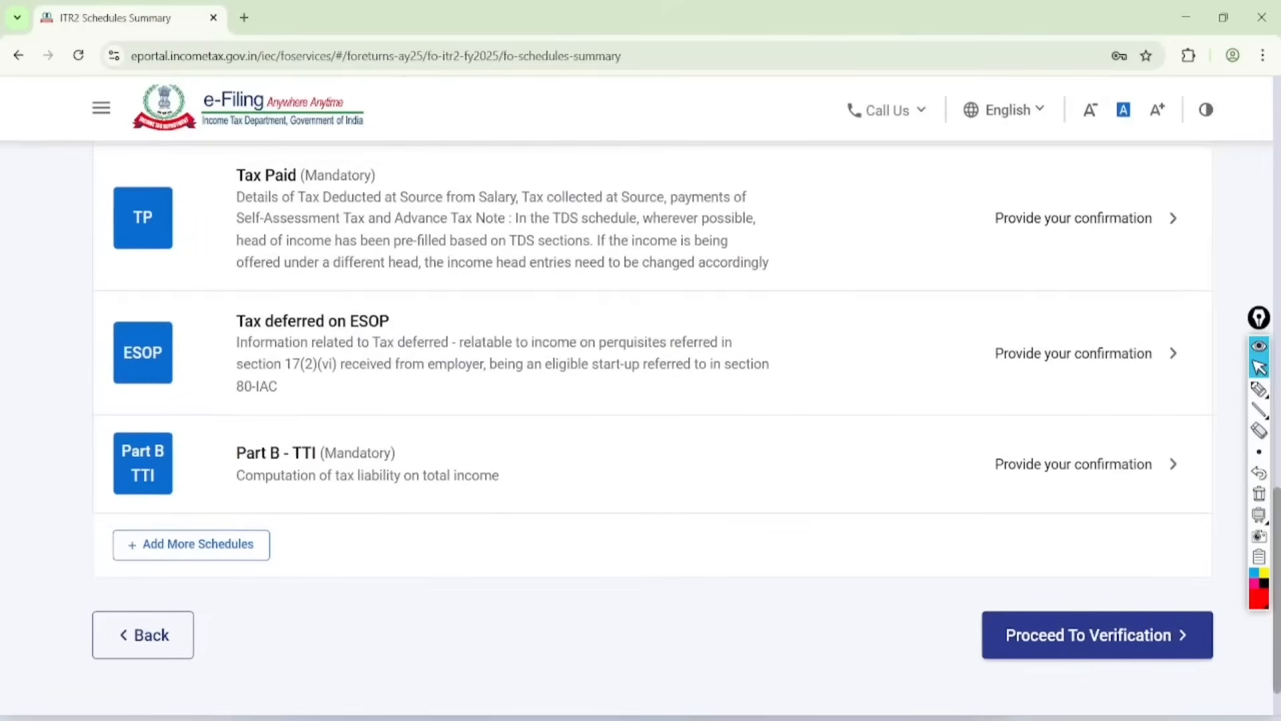
# Step: Open the Tax Paid schedule and view its TDS, TCS and tax payment sections
pyautogui.scroll(2, 1094, 400)
pyautogui.click(1094, 339)
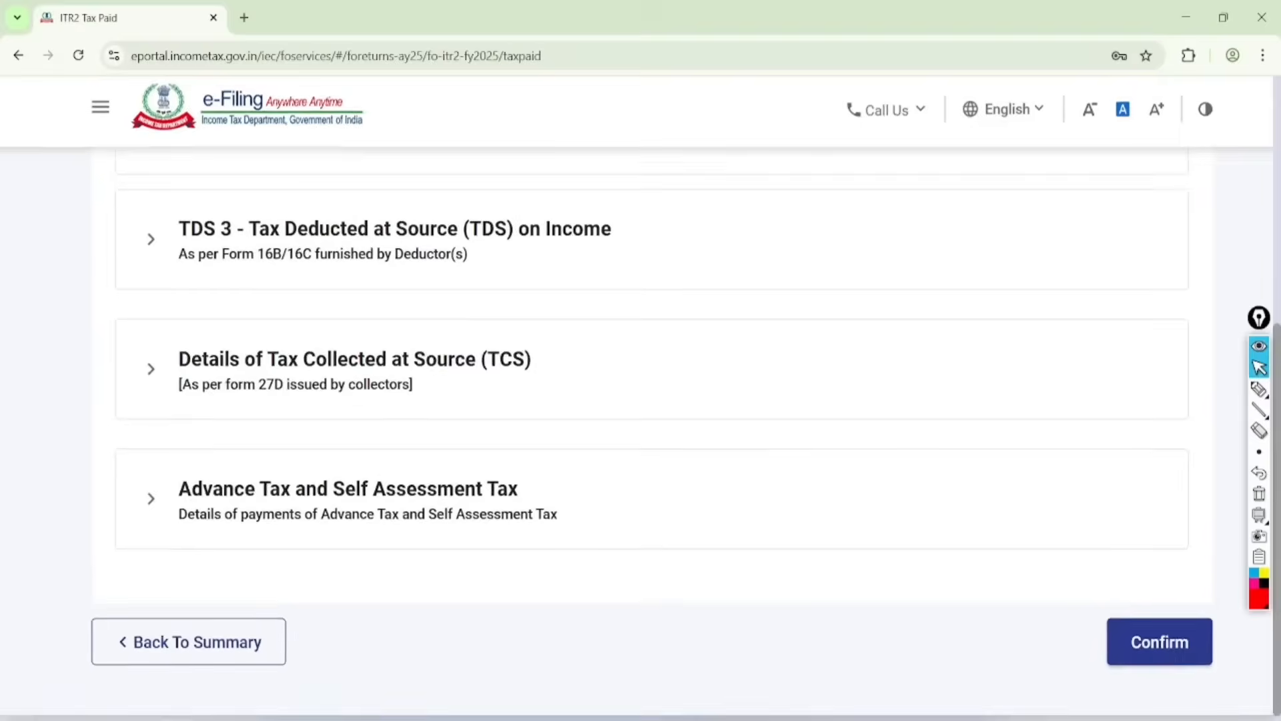
pyautogui.scroll(-3, 641, 400)
# Step: Circle the TDS 1, TDS 2, TDS 3, TCS, and Advance Tax and Self Assessment Tax sections in red, and clear the marks
pyautogui.click(1259, 389)
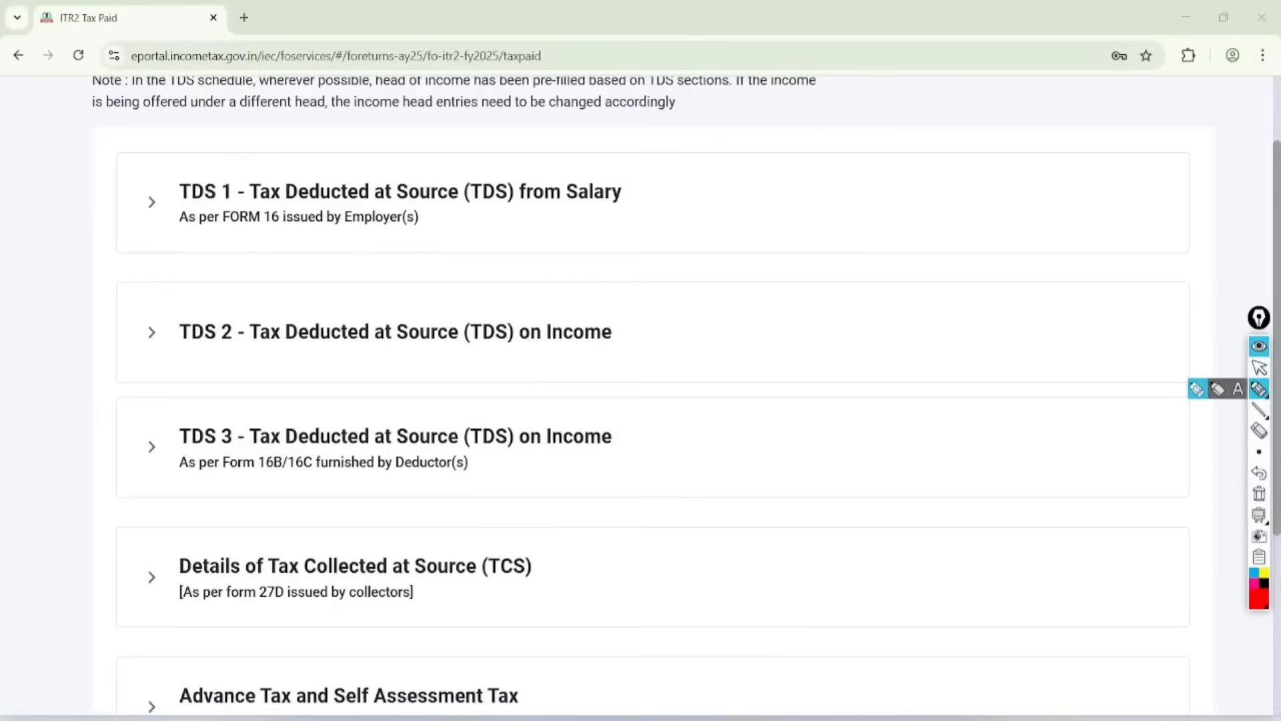
pyautogui.moveTo(181, 167)
pyautogui.mouseDown()
pyautogui.moveTo(237, 120)
pyautogui.moveTo(190, 160)
pyautogui.moveTo(182, 152)
pyautogui.mouseUp()
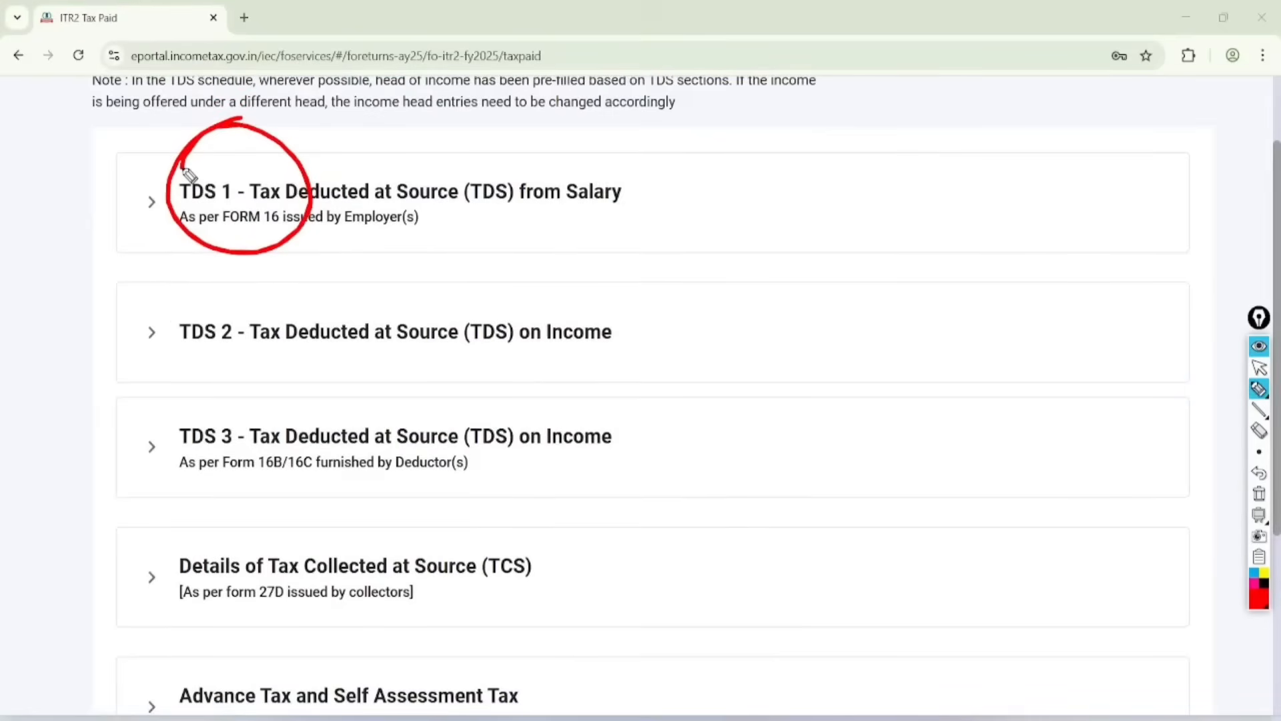
pyautogui.moveTo(222, 286); pyautogui.dragTo(259, 390)
pyautogui.moveTo(300, 354); pyautogui.dragTo(181, 307)
pyautogui.moveTo(294, 398)
pyautogui.mouseDown()
pyautogui.moveTo(269, 509)
pyautogui.moveTo(244, 438)
pyautogui.mouseUp()
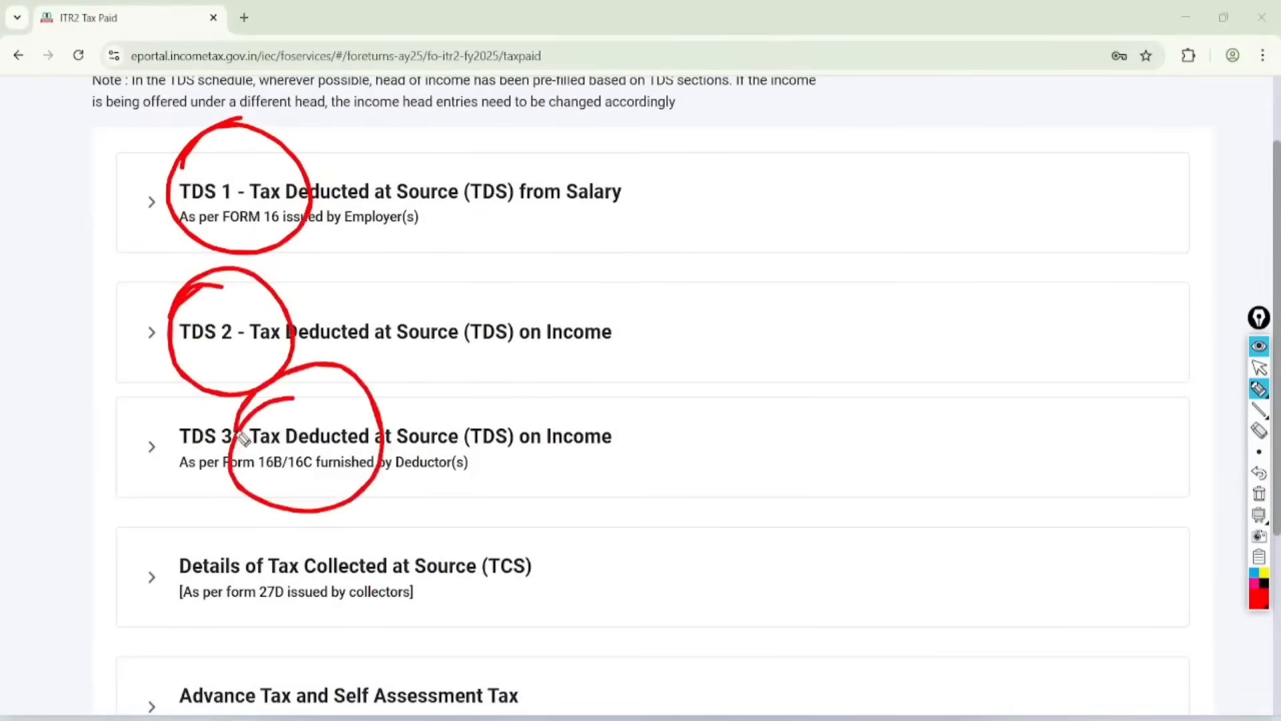
pyautogui.moveTo(183, 492)
pyautogui.mouseDown()
pyautogui.moveTo(400, 569)
pyautogui.moveTo(190, 560)
pyautogui.mouseUp()
pyautogui.moveTo(157, 609)
pyautogui.mouseDown()
pyautogui.moveTo(166, 692)
pyautogui.moveTo(151, 708)
pyautogui.mouseUp()
pyautogui.moveTo(365, 631)
pyautogui.mouseDown()
pyautogui.moveTo(334, 717)
pyautogui.moveTo(354, 647)
pyautogui.mouseUp()
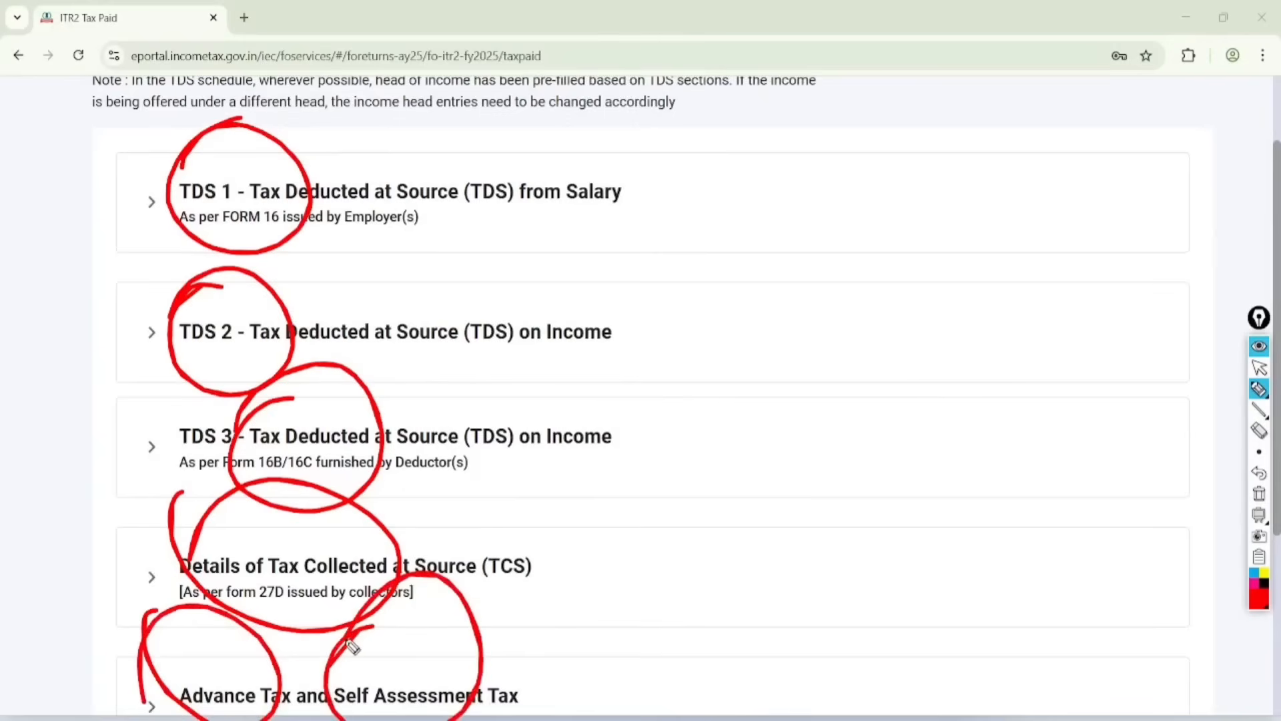
pyautogui.click(1260, 367)
pyautogui.click(1259, 494)
# Step: Confirm the Tax Paid schedule without entries and open Part B - TTI from the schedules summary
pyautogui.scroll(-5, 1174, 497)
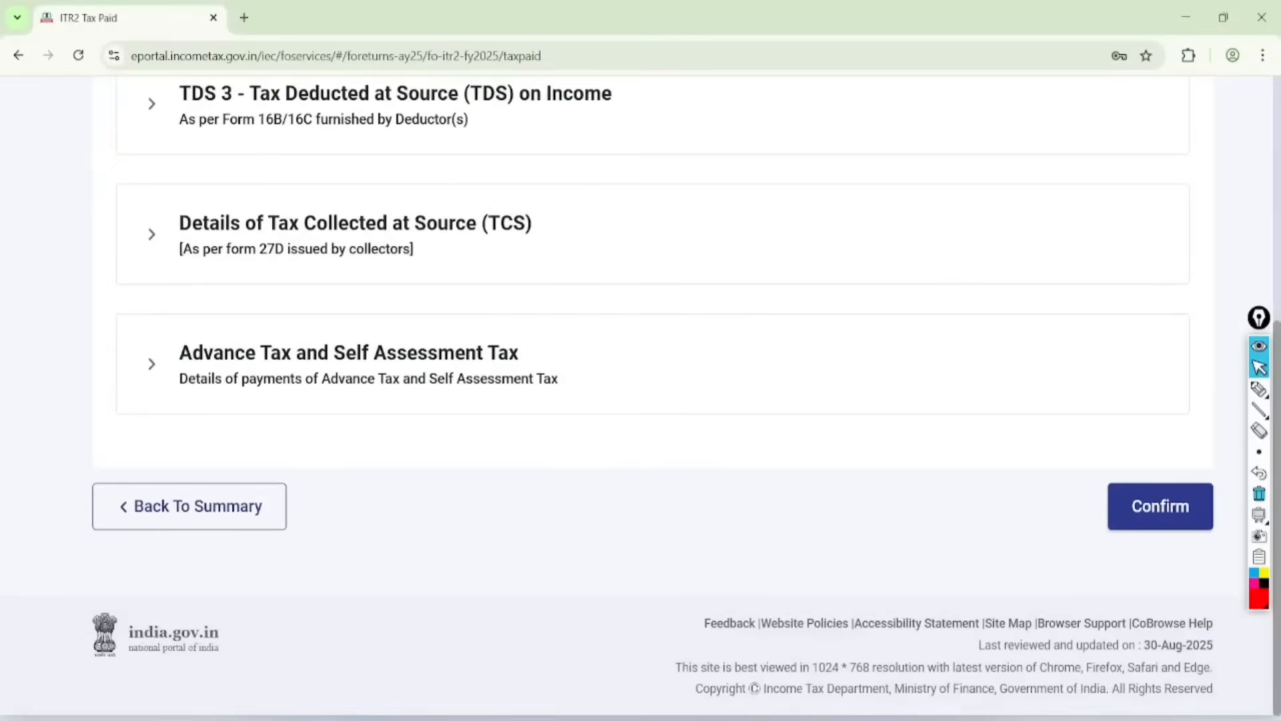
pyautogui.click(1160, 507)
pyautogui.scroll(-12, 641, 401)
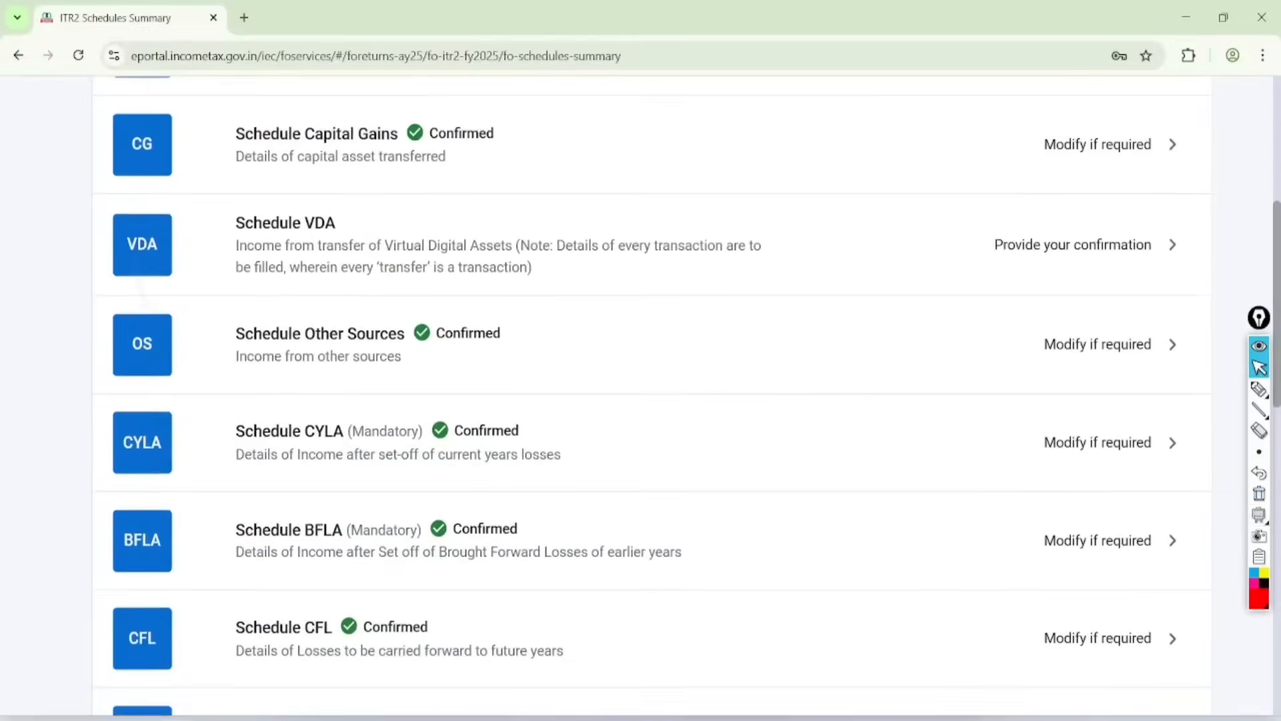
pyautogui.scroll(-3, 640, 401)
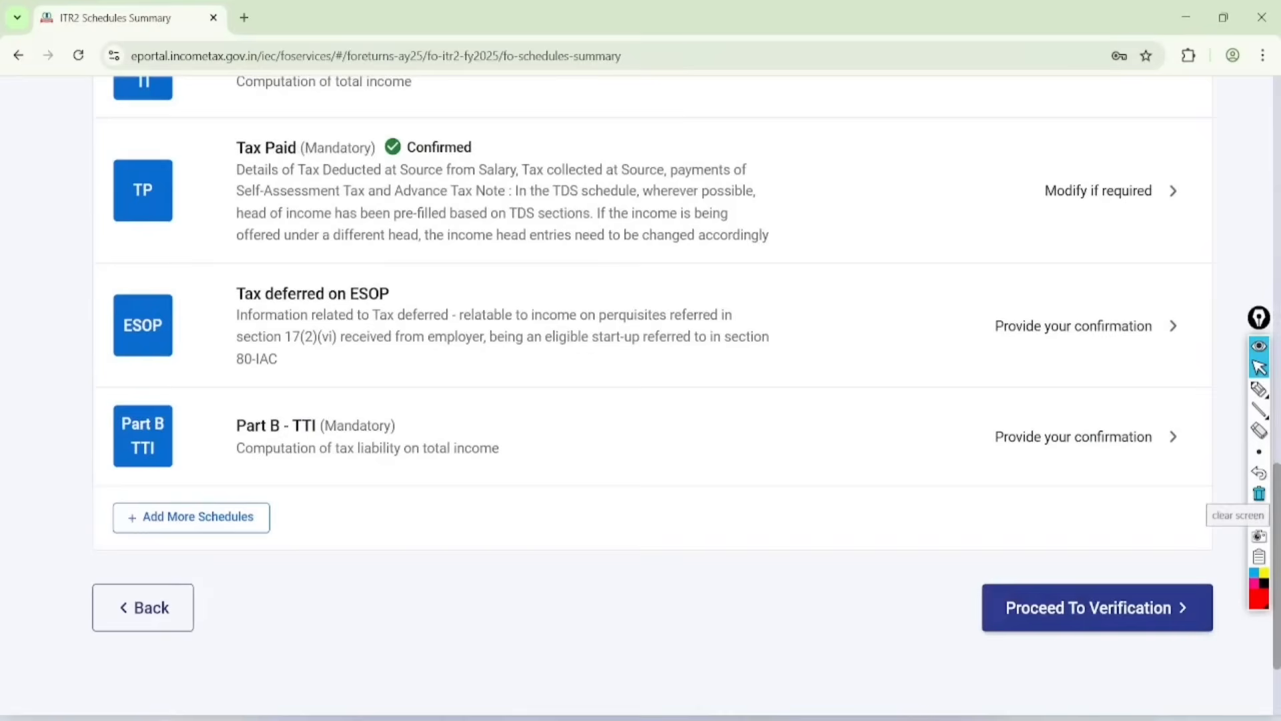
pyautogui.click(1094, 437)
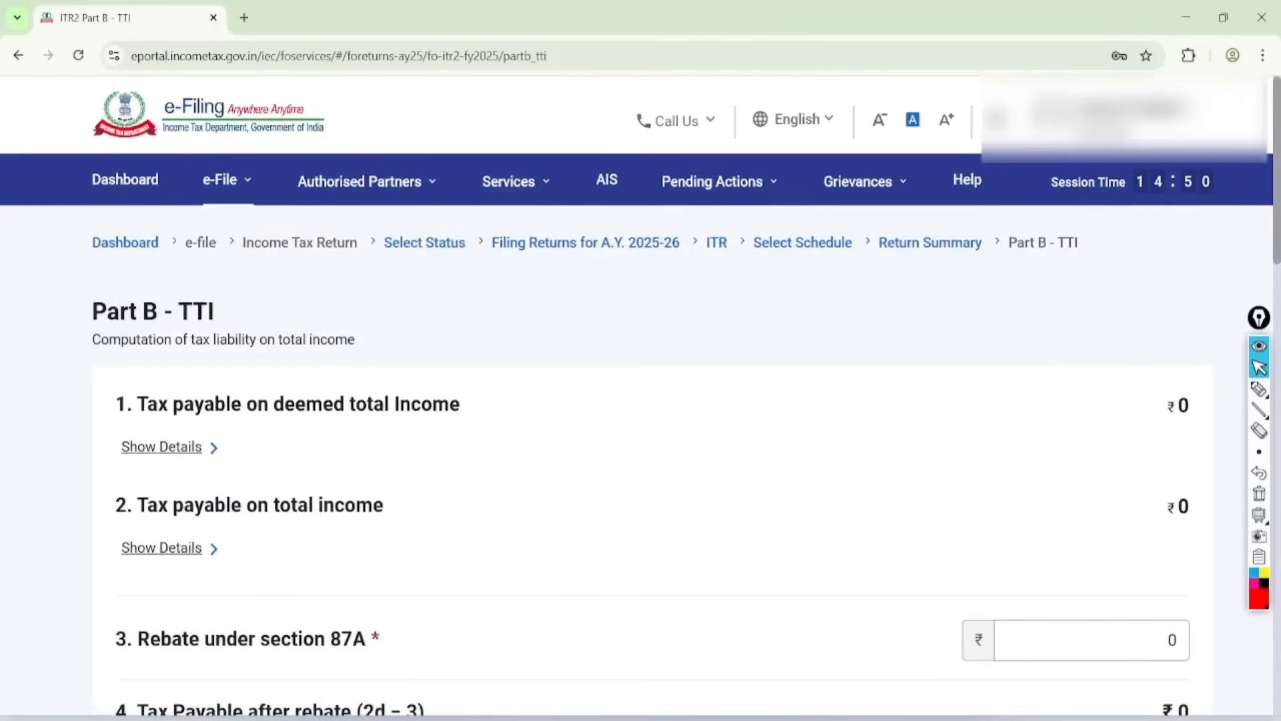
# Step: Review the tax liability computation in Part B - TTI, mark the Refund and Taxes Paid rows in red, and clear the marks
pyautogui.scroll(-8, 640, 394)
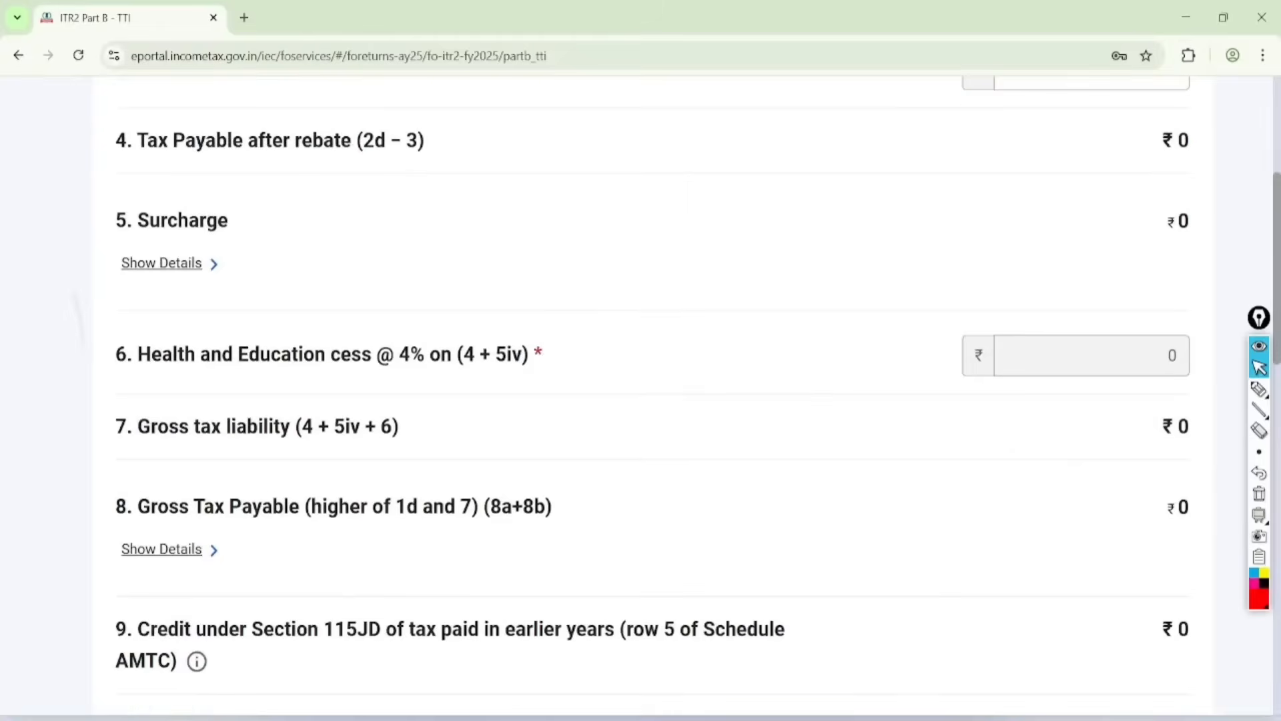
pyautogui.scroll(-10, 641, 394)
pyautogui.scroll(-5, 641, 394)
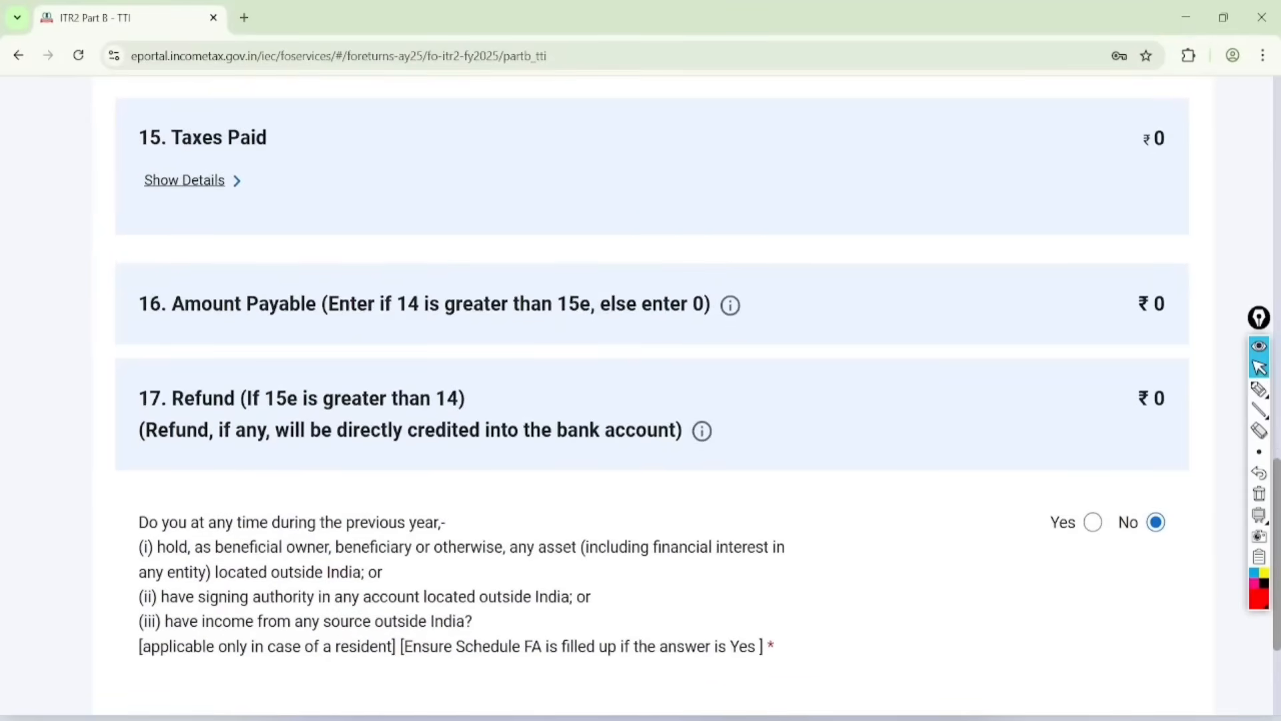
pyautogui.click(1259, 389)
pyautogui.moveTo(181, 366)
pyautogui.mouseDown()
pyautogui.moveTo(240, 371)
pyautogui.moveTo(126, 429)
pyautogui.mouseUp()
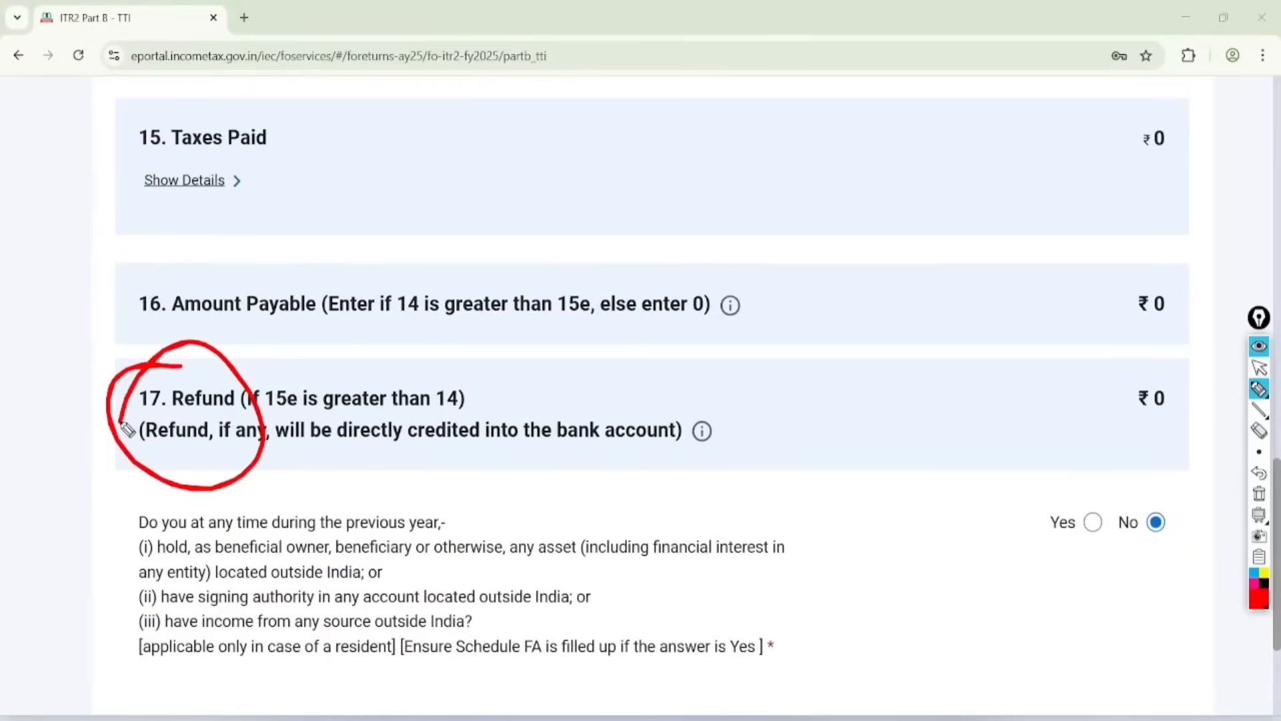
pyautogui.moveTo(207, 215)
pyautogui.mouseDown()
pyautogui.moveTo(247, 218)
pyautogui.moveTo(180, 259)
pyautogui.mouseUp()
pyautogui.moveTo(717, 325)
pyautogui.mouseDown()
pyautogui.moveTo(1085, 284)
pyautogui.moveTo(1081, 379)
pyautogui.mouseUp()
pyautogui.click(1259, 368)
pyautogui.click(1259, 493)
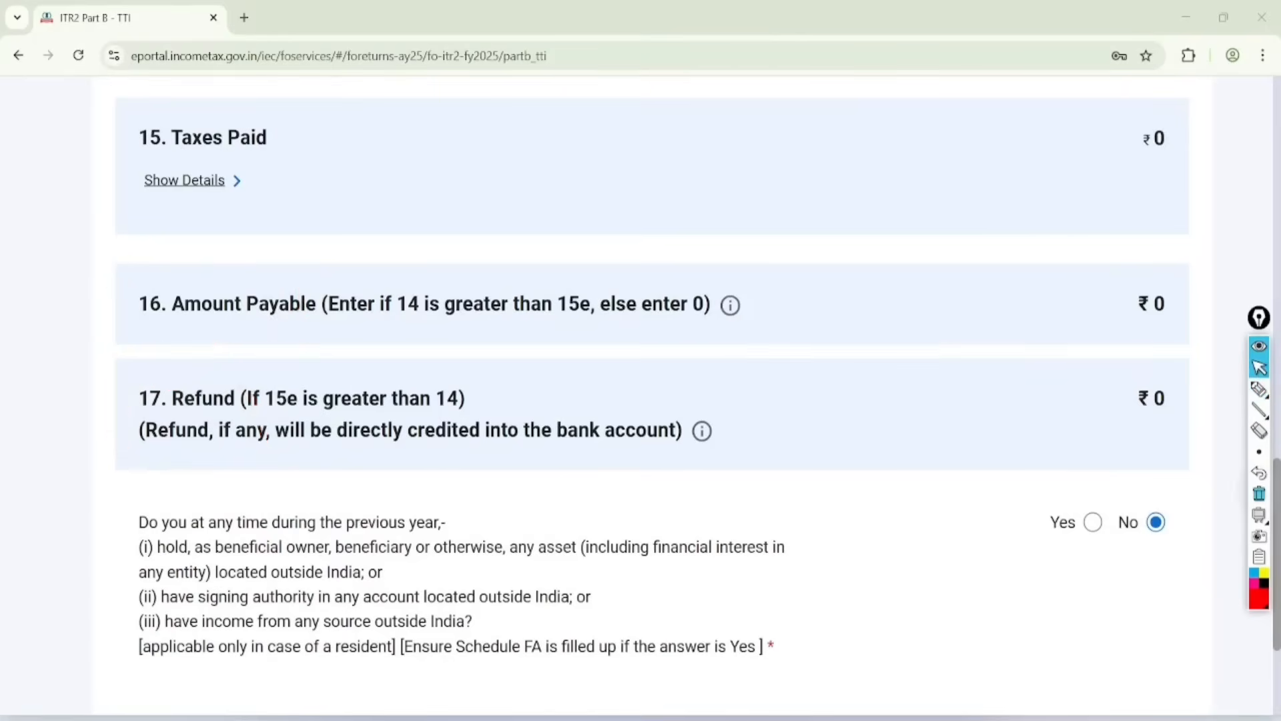
# Step: Confirm Part B - TTI with the foreign assets question answered No, and proceed to verification of the return
pyautogui.scroll(-3, 988, 493)
pyautogui.click(1144, 587)
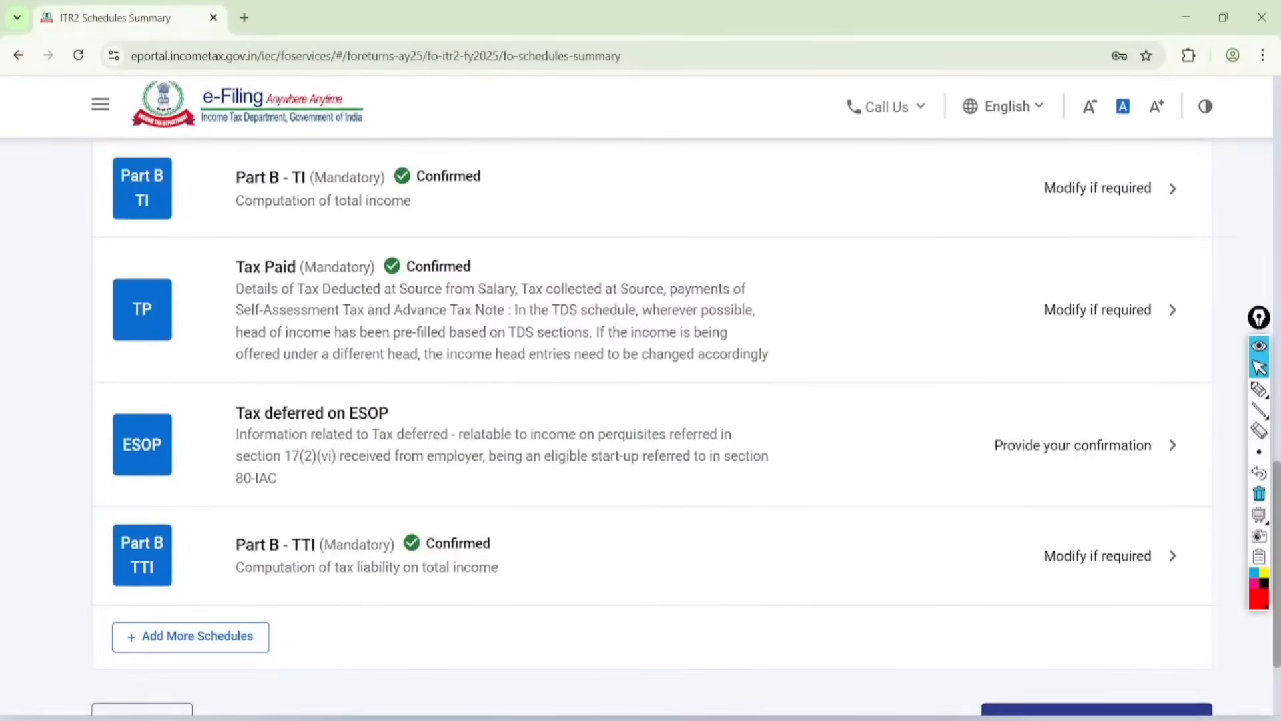
pyautogui.scroll(-1, 641, 400)
pyautogui.scroll(-2, 640, 400)
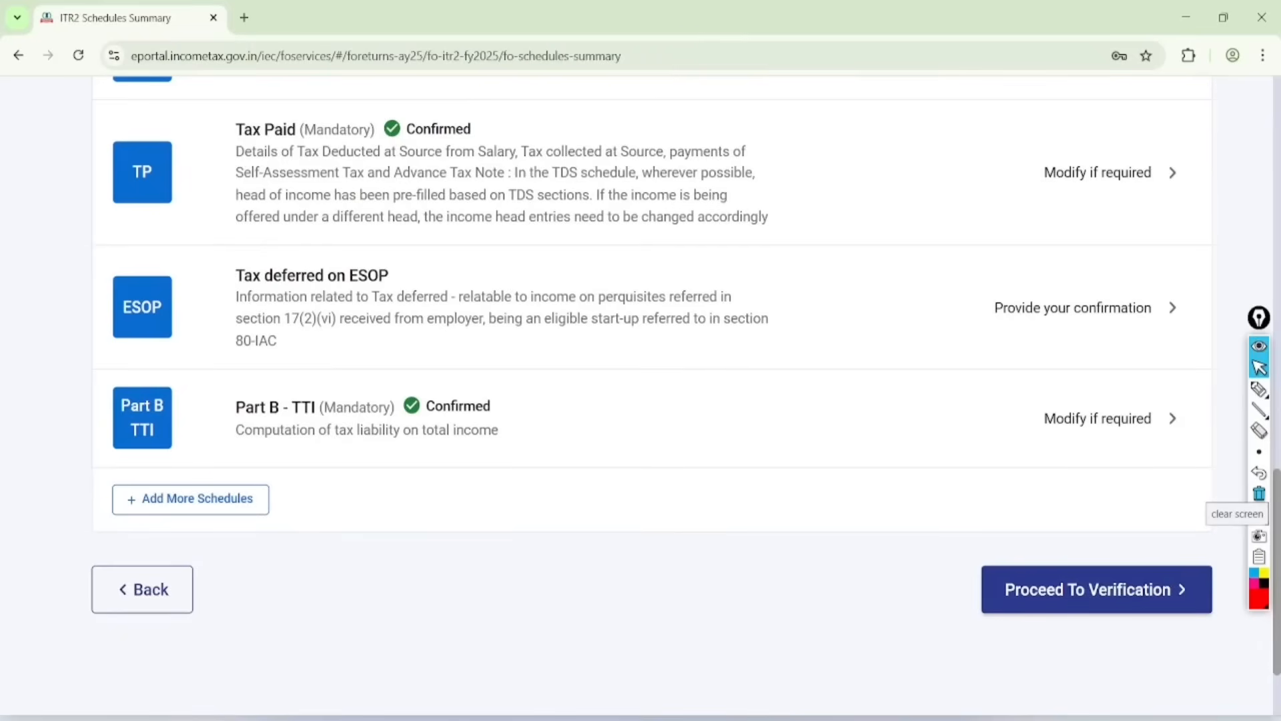
pyautogui.click(1096, 589)
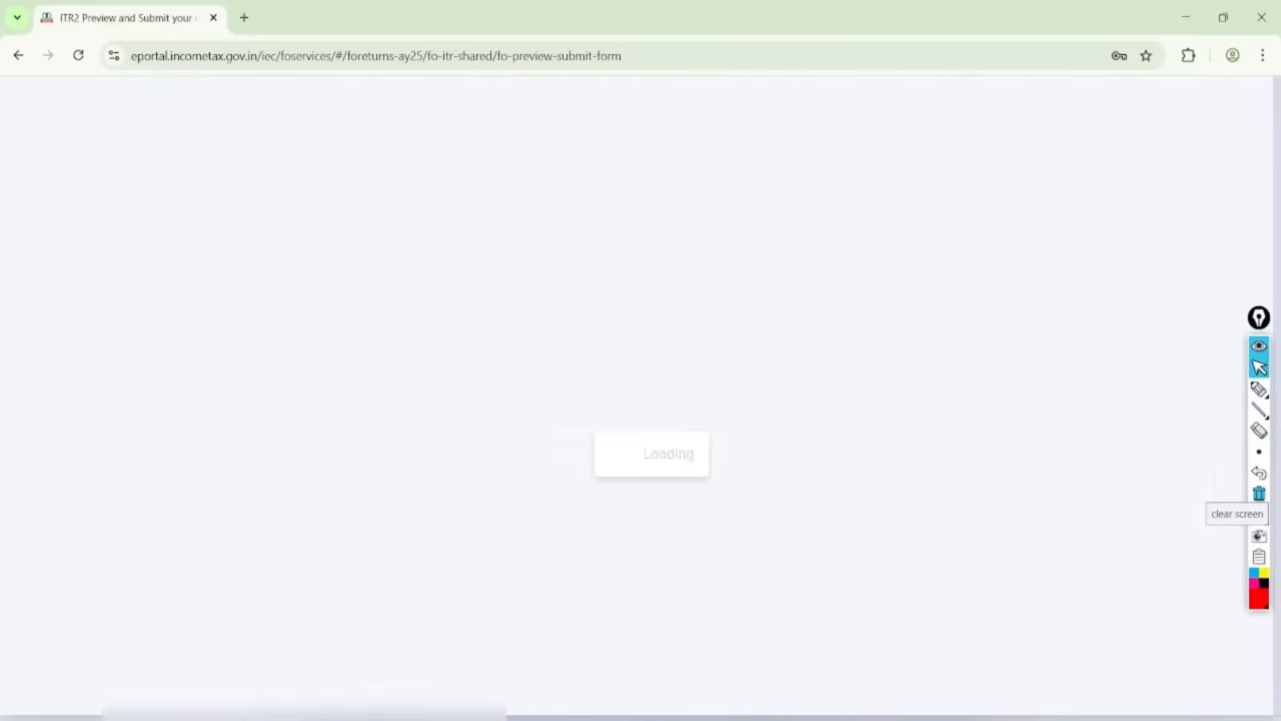
# Step: Accept the declaration in the capacity Self, enter jaipur as the place, and proceed to validation
pyautogui.scroll(1, 641, 414)
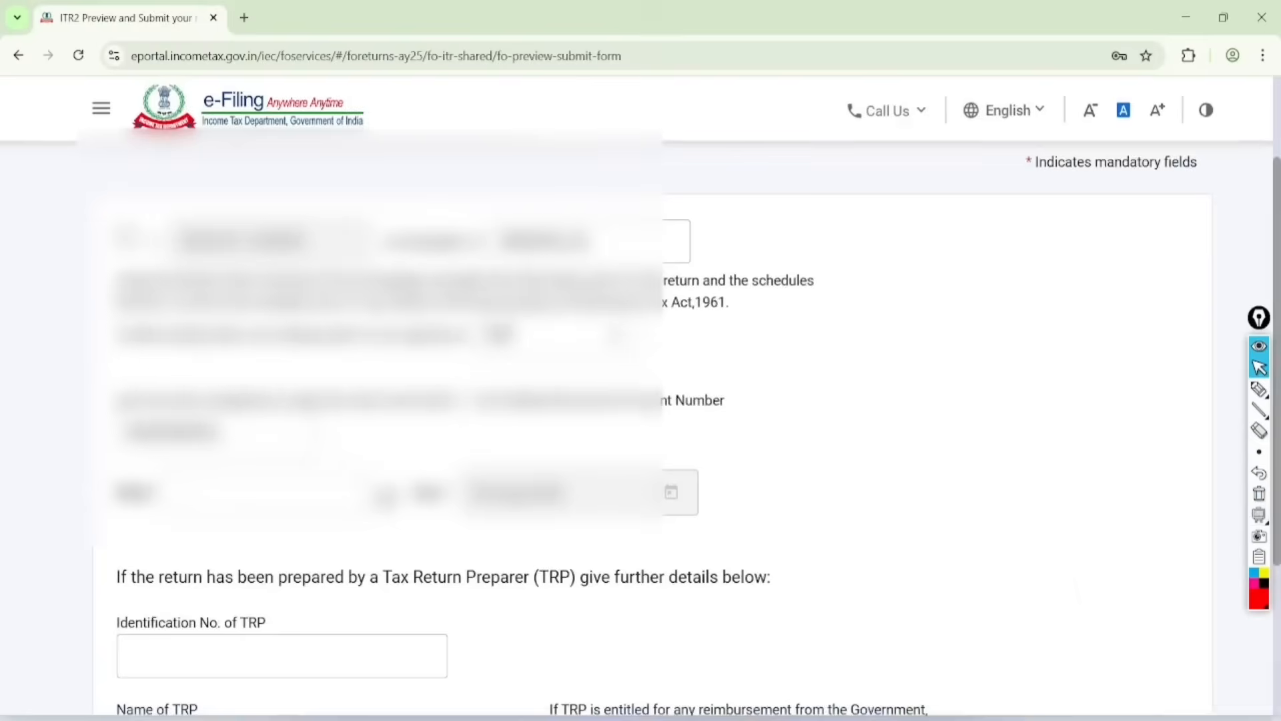
pyautogui.click(126, 228)
pyautogui.click(264, 483)
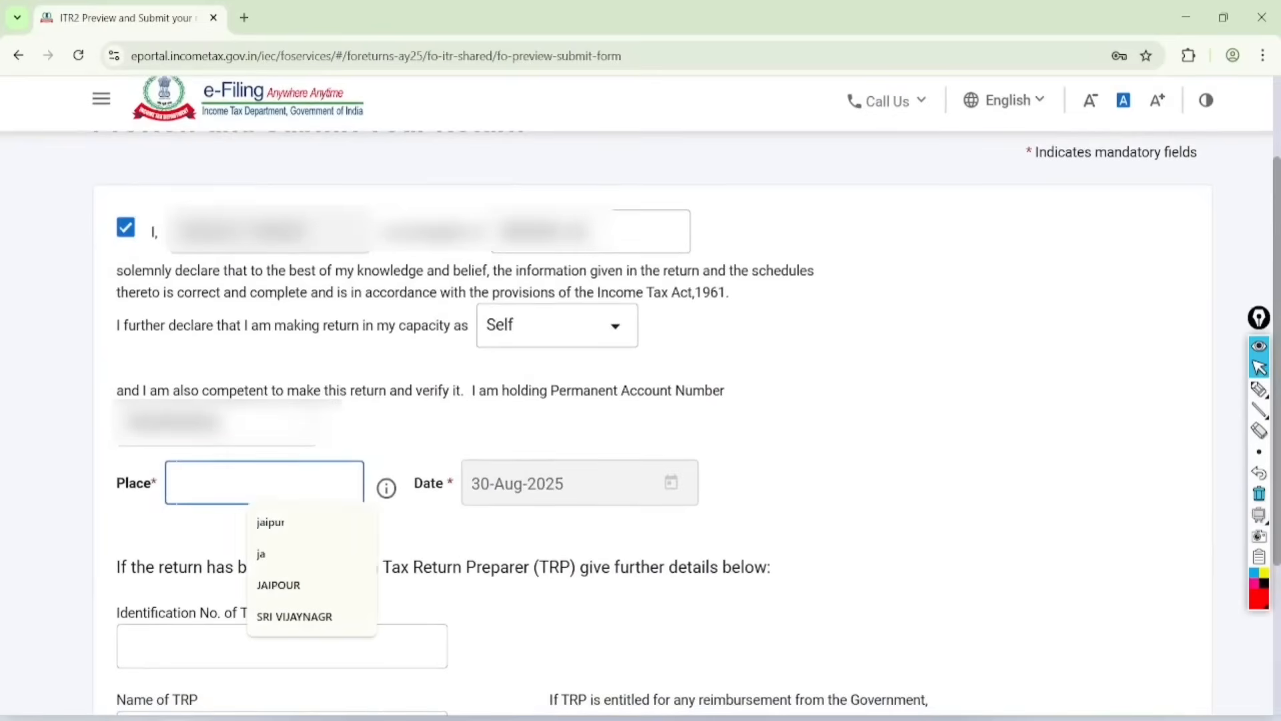
pyautogui.write('jaipur')
pyautogui.scroll(-4, 640, 414)
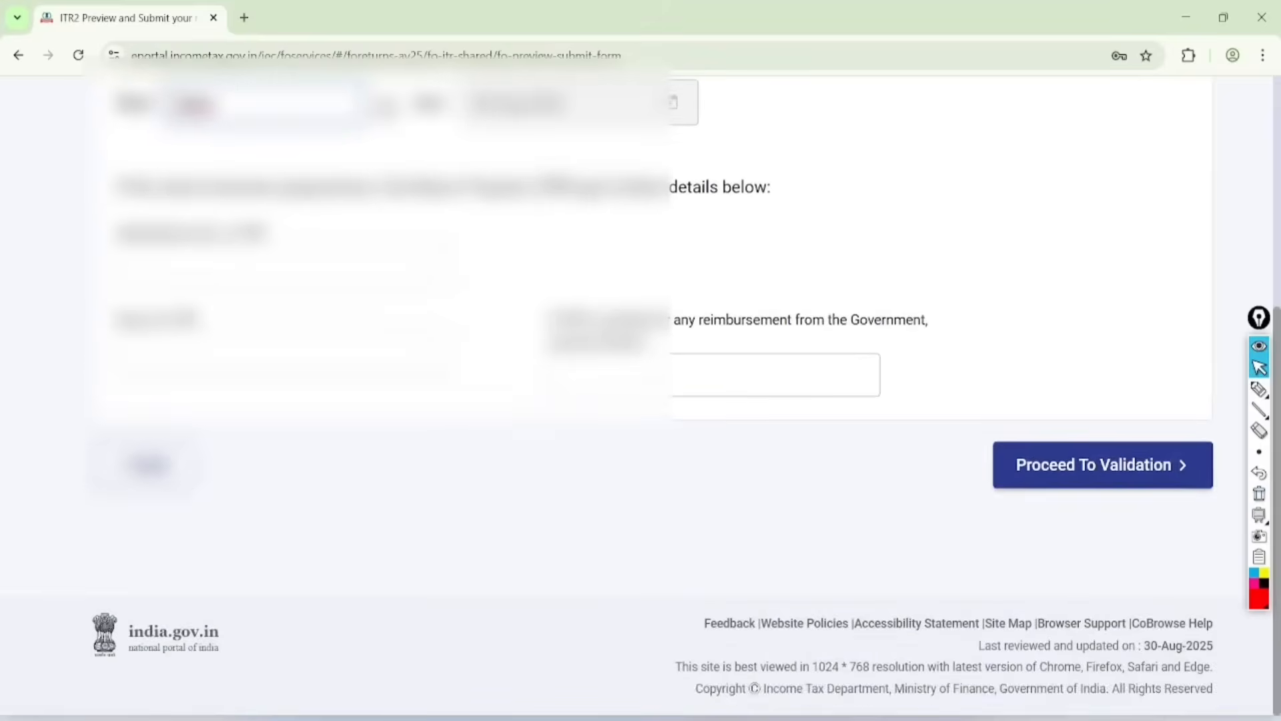
pyautogui.click(1115, 464)
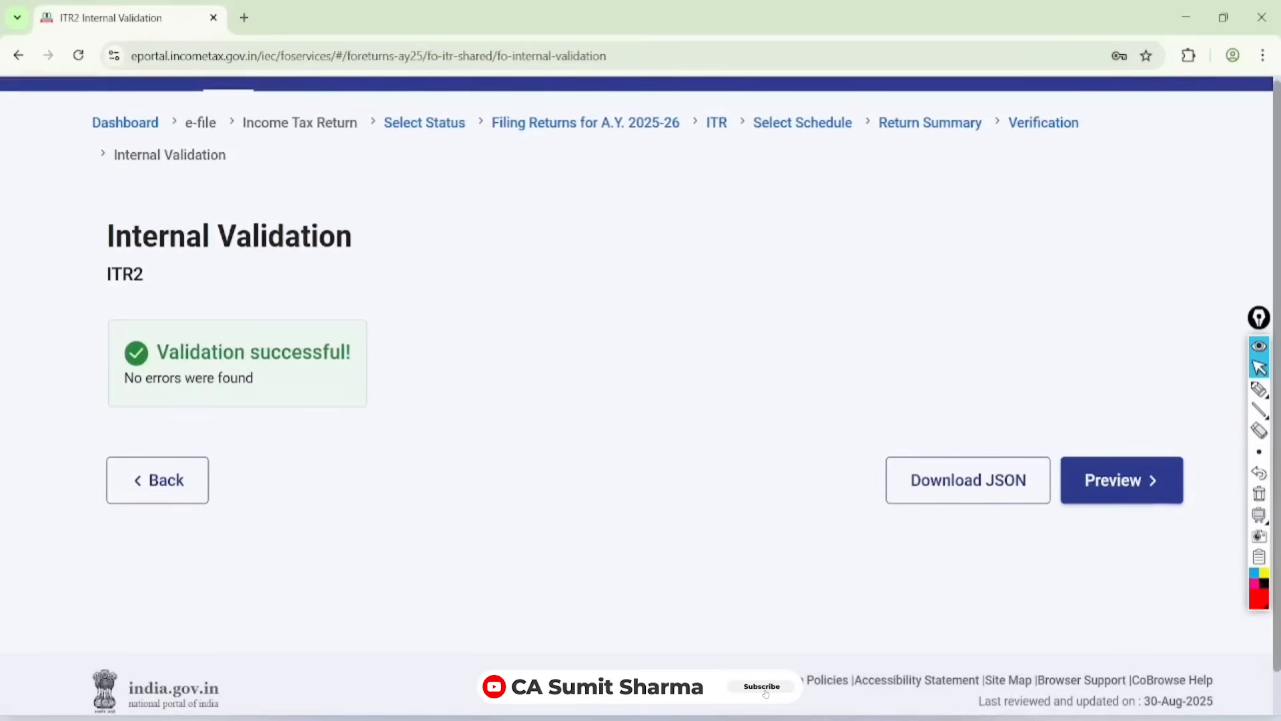
# Step: Draw red tick marks beside the internal validation result, circle the result, and clear all the marks
pyautogui.moveTo(557, 334); pyautogui.dragTo(692, 276)
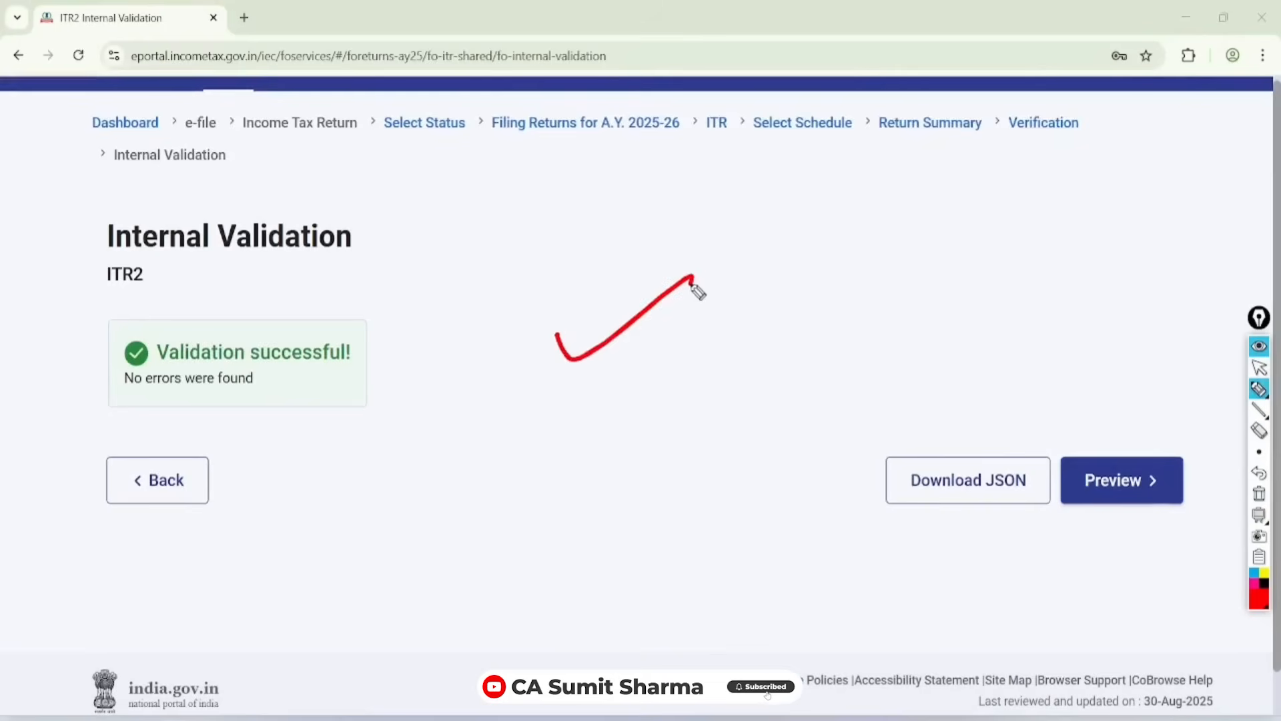
pyautogui.moveTo(565, 386); pyautogui.dragTo(751, 314)
pyautogui.moveTo(585, 446); pyautogui.dragTo(761, 366)
pyautogui.moveTo(603, 537); pyautogui.dragTo(763, 461)
pyautogui.moveTo(871, 227); pyautogui.dragTo(778, 287)
pyautogui.moveTo(835, 340); pyautogui.dragTo(946, 274)
pyautogui.moveTo(842, 401); pyautogui.dragTo(970, 321)
pyautogui.moveTo(874, 443); pyautogui.dragTo(1009, 363)
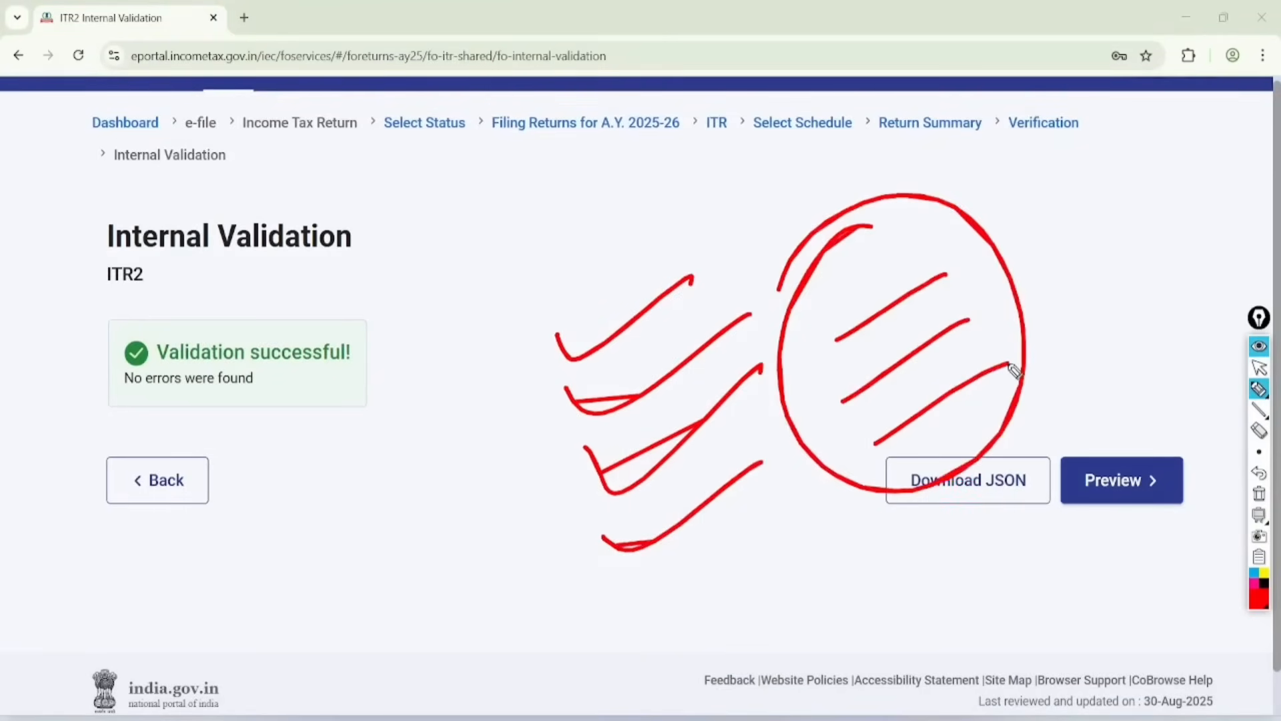
pyautogui.moveTo(303, 257)
pyautogui.mouseDown()
pyautogui.moveTo(86, 377)
pyautogui.moveTo(88, 293)
pyautogui.moveTo(271, 261)
pyautogui.mouseUp()
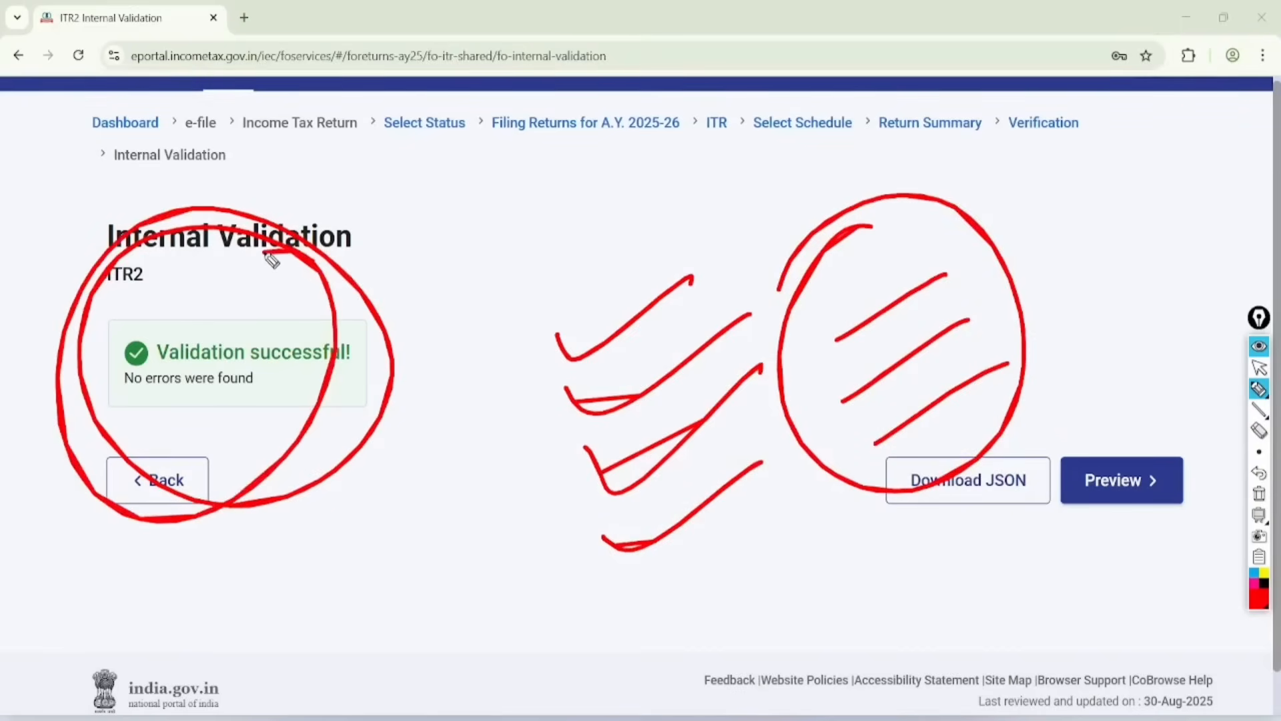
pyautogui.click(1259, 367)
pyautogui.click(1259, 494)
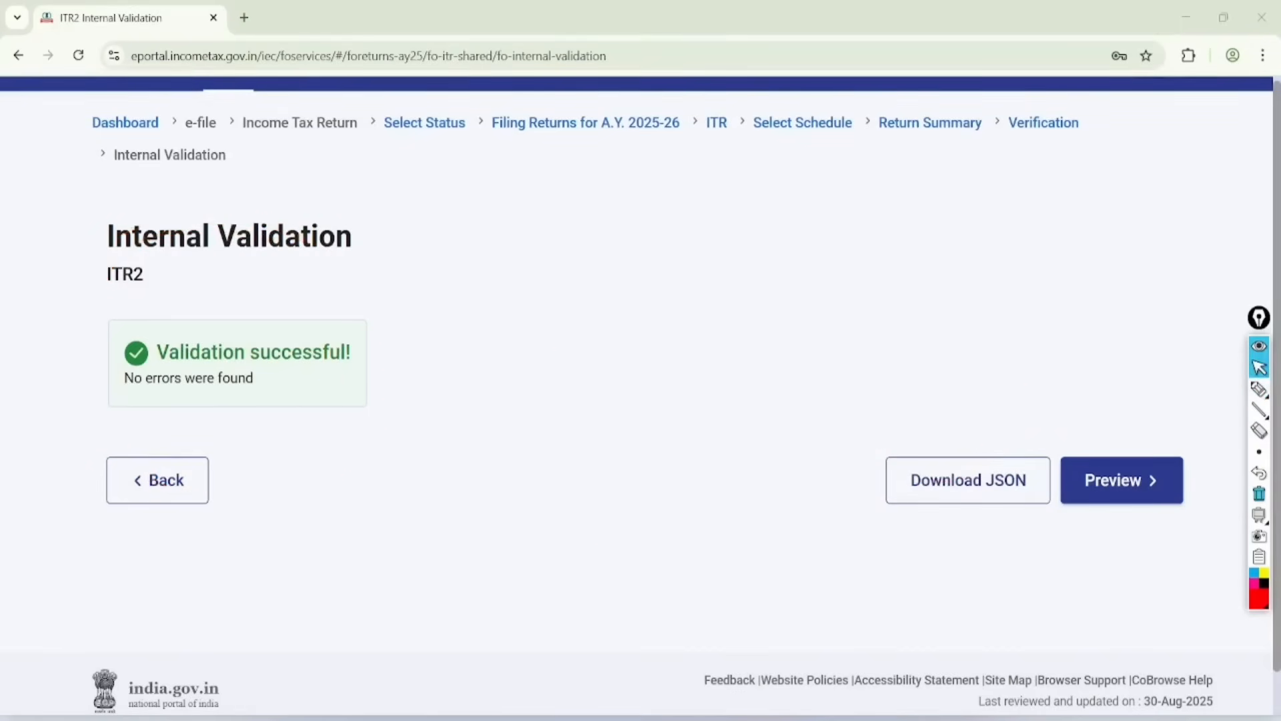
# Step: Preview the return, check Schedule House Property, and proceed to upload level validation, staying on that page
pyautogui.click(1122, 480)
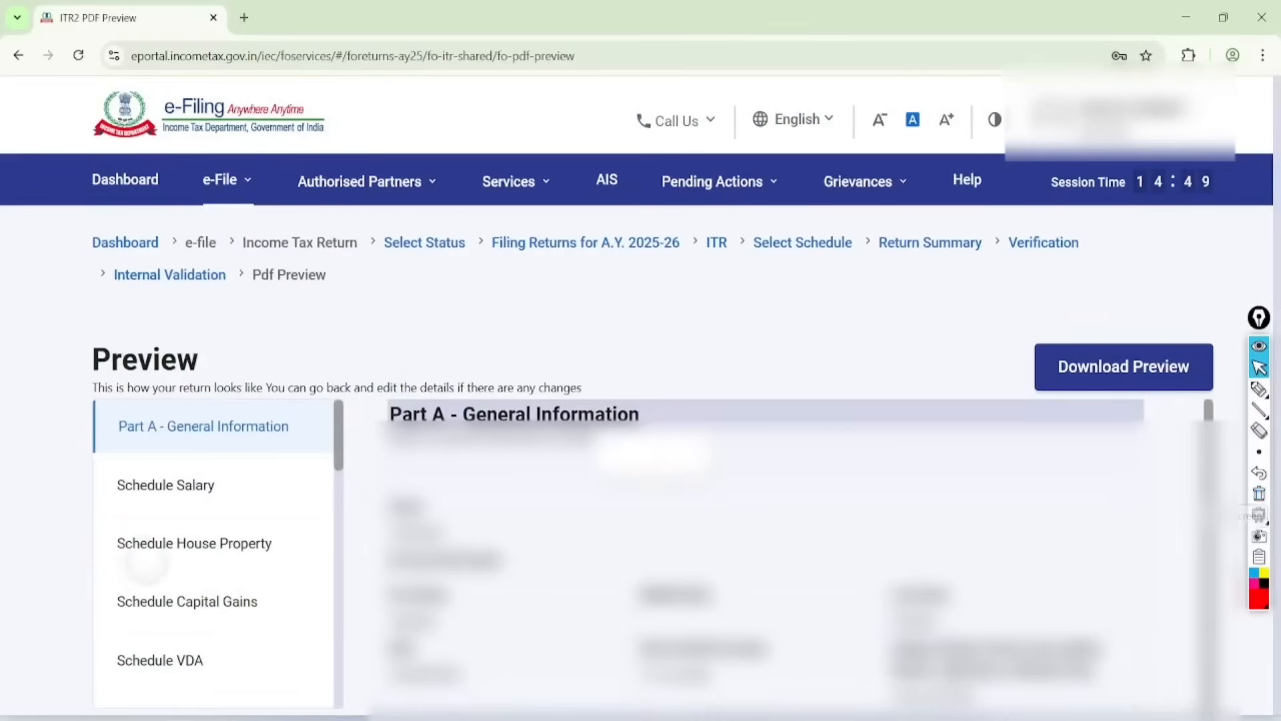
pyautogui.click(152, 555)
pyautogui.scroll(-10, 640, 401)
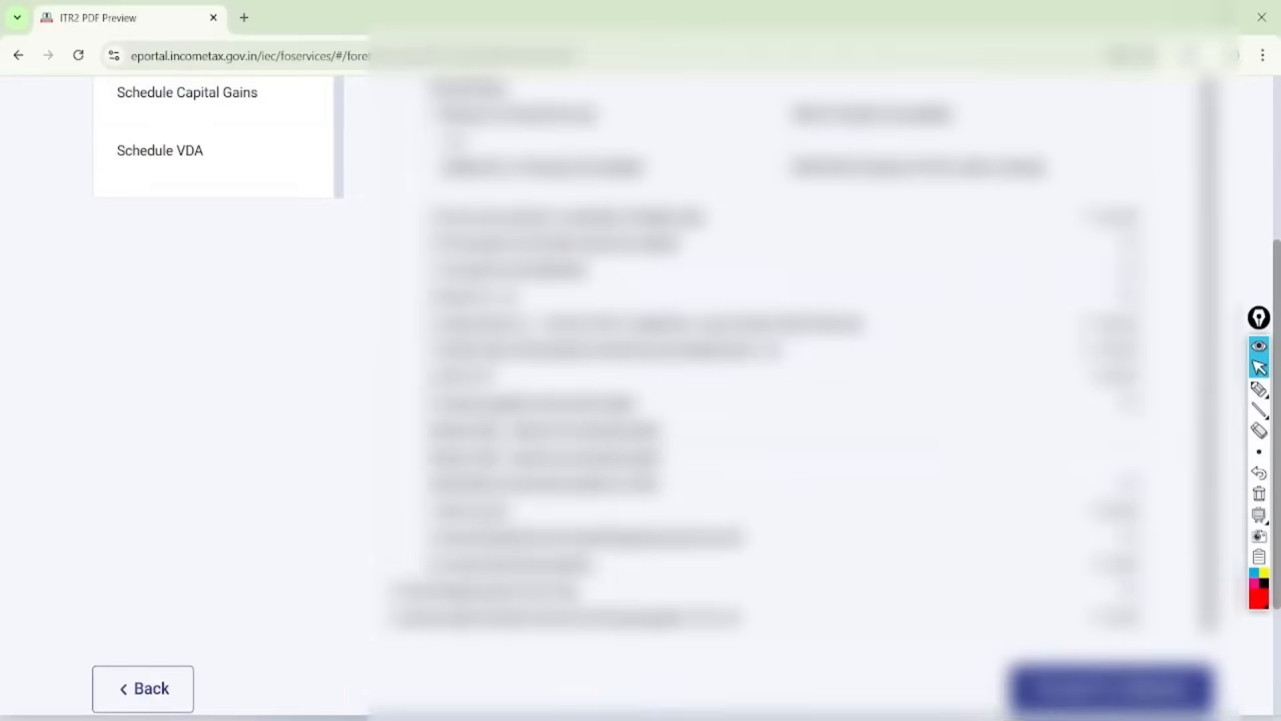
pyautogui.click(1111, 688)
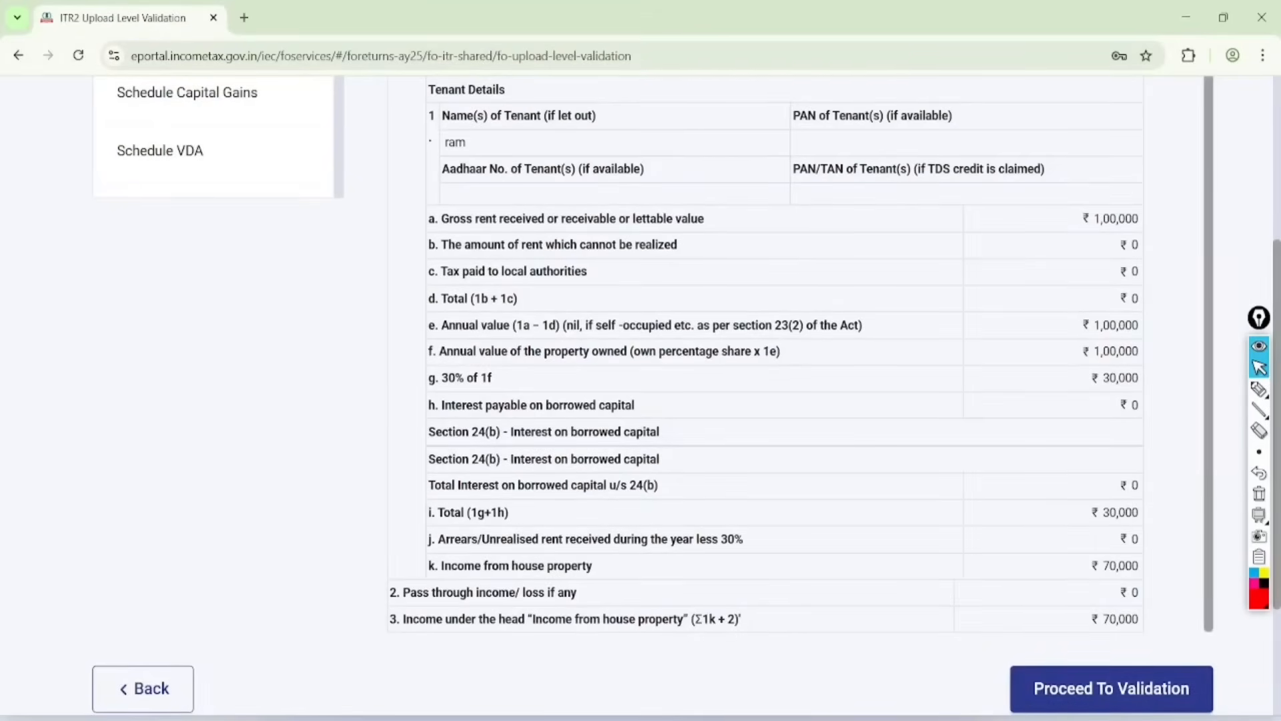
pyautogui.click(1089, 668)
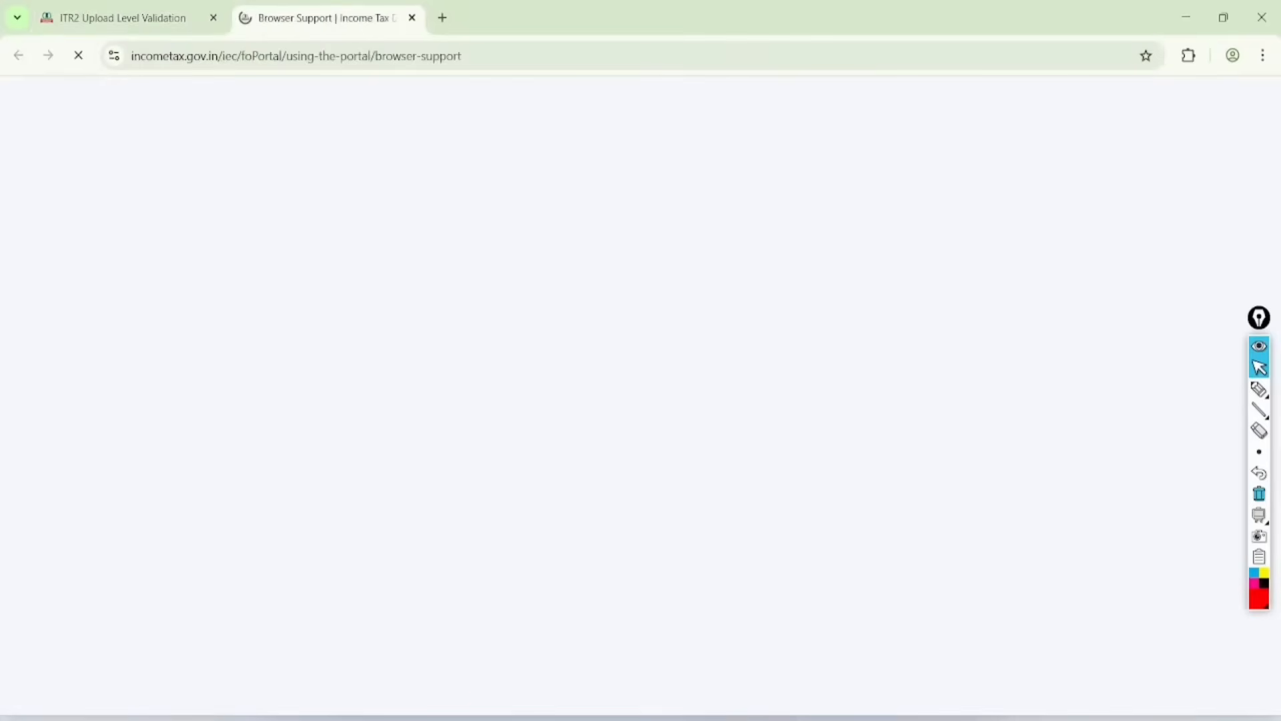
pyautogui.hotkey('ctrl', 'Tab')
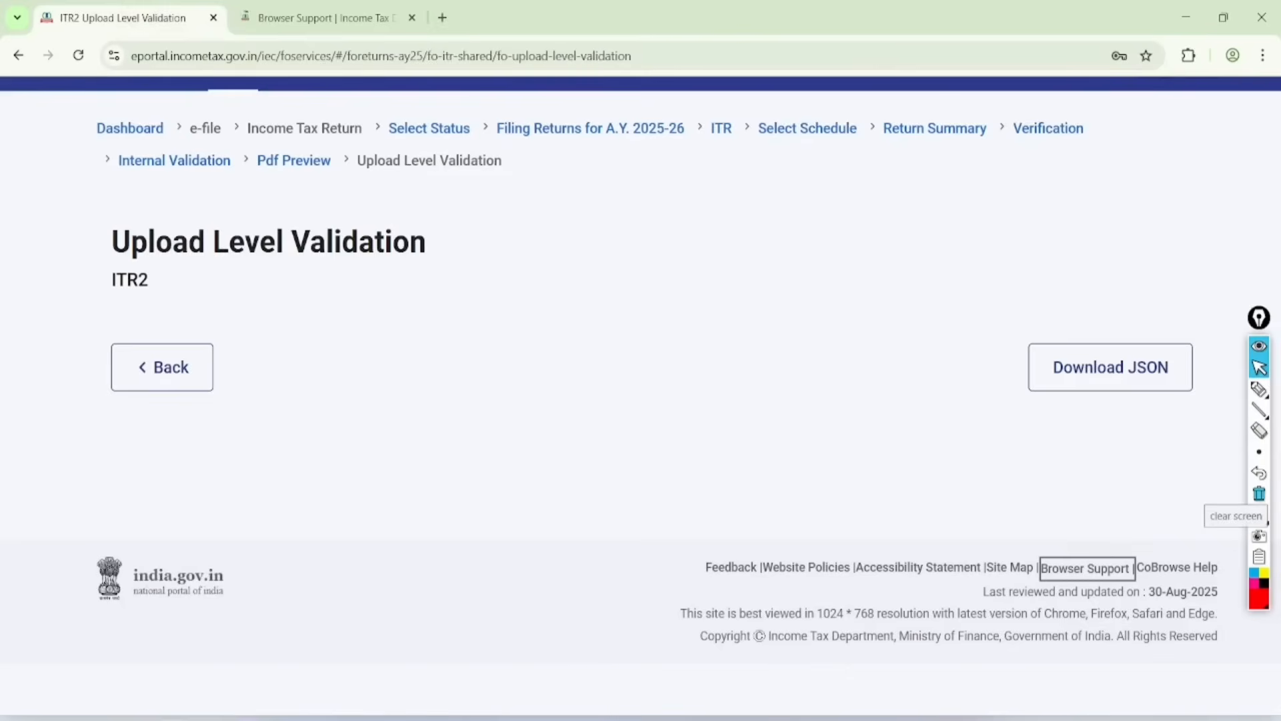
# Step: Circle the upload level validation result in red, draw three tick marks beside it, and mark the Proceed To Verification option
pyautogui.click(1259, 389)
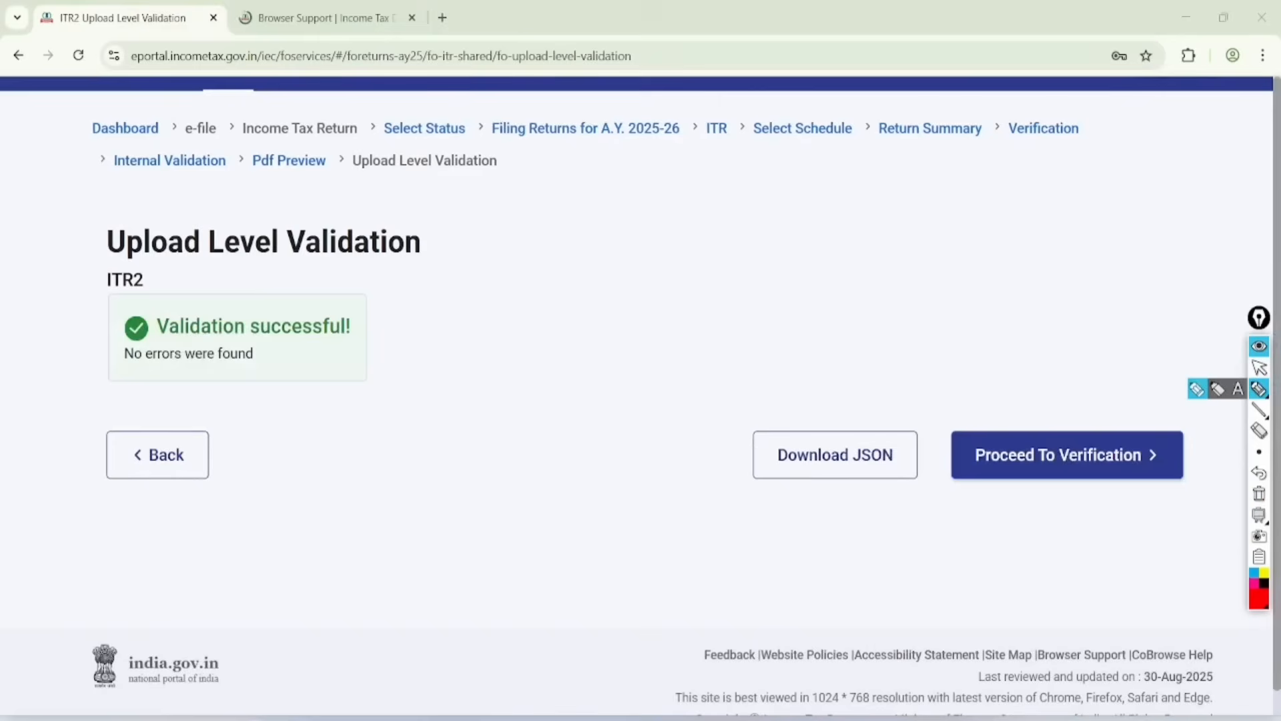
pyautogui.moveTo(137, 189); pyautogui.dragTo(218, 173)
pyautogui.moveTo(130, 214)
pyautogui.mouseDown()
pyautogui.moveTo(200, 175)
pyautogui.moveTo(366, 251)
pyautogui.moveTo(298, 224)
pyautogui.mouseUp()
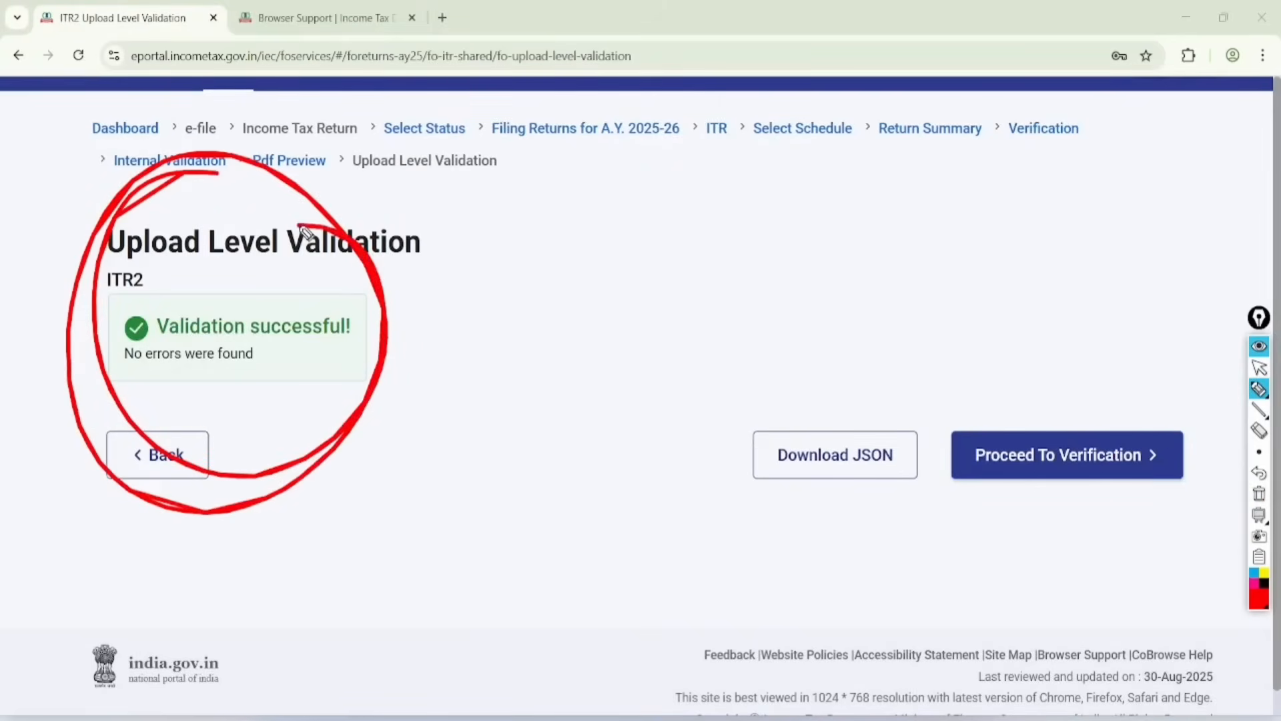
pyautogui.moveTo(404, 280); pyautogui.dragTo(568, 194)
pyautogui.moveTo(395, 378); pyautogui.dragTo(598, 249)
pyautogui.moveTo(411, 476)
pyautogui.mouseDown()
pyautogui.moveTo(434, 502)
pyautogui.moveTo(691, 325)
pyautogui.mouseUp()
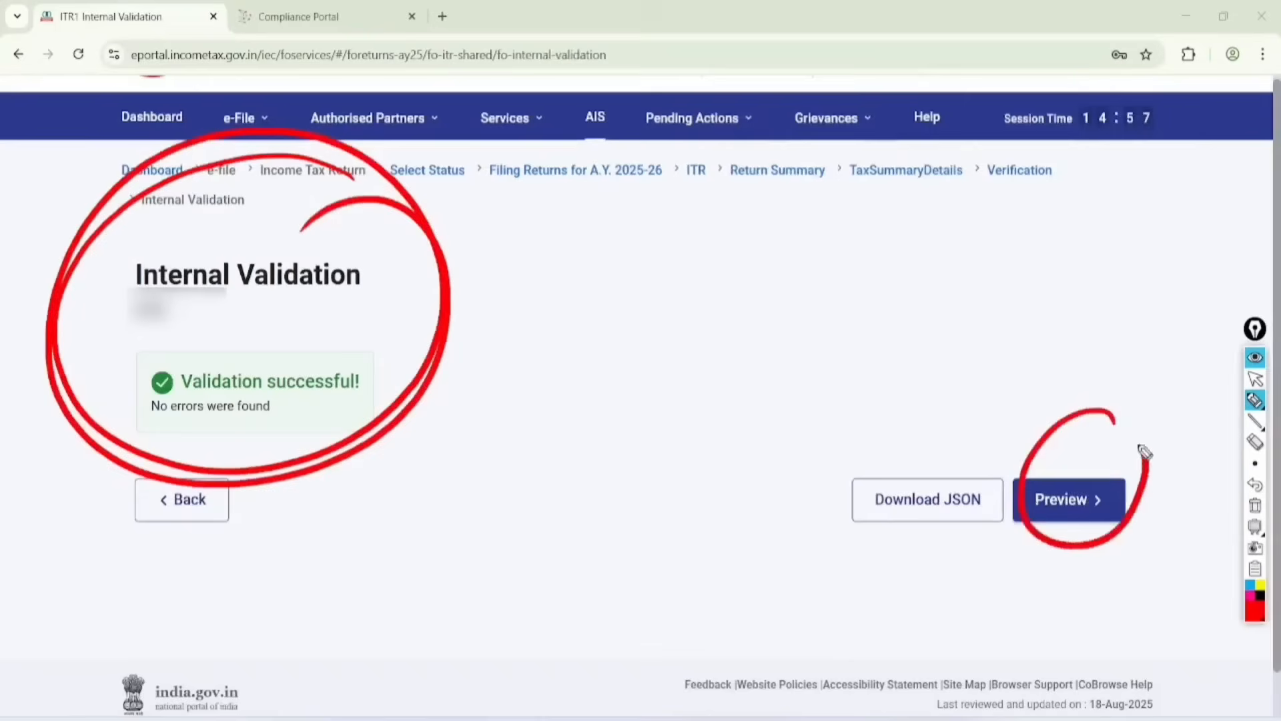
pyautogui.moveTo(1141, 449); pyautogui.dragTo(1067, 429)
pyautogui.click(1255, 378)
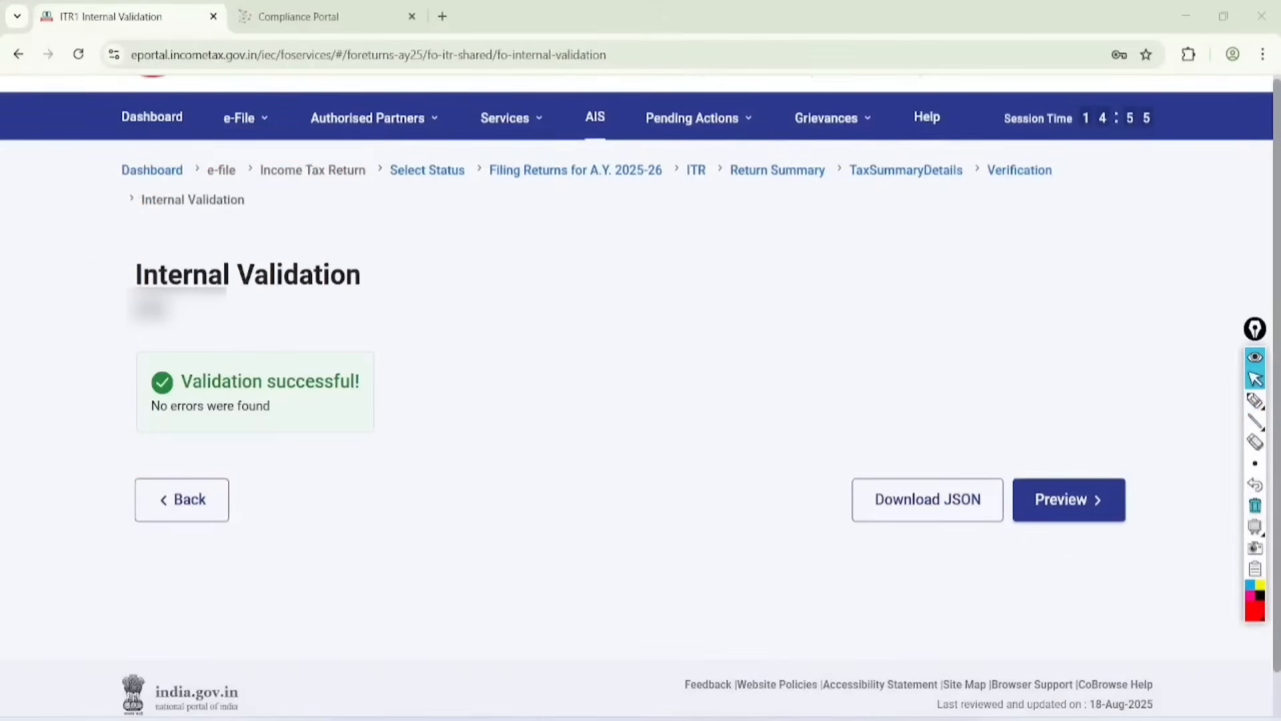
# Step: Preview the return, check Schedule 80DD, and proceed to upload level validation
pyautogui.click(1068, 499)
pyautogui.click(233, 561)
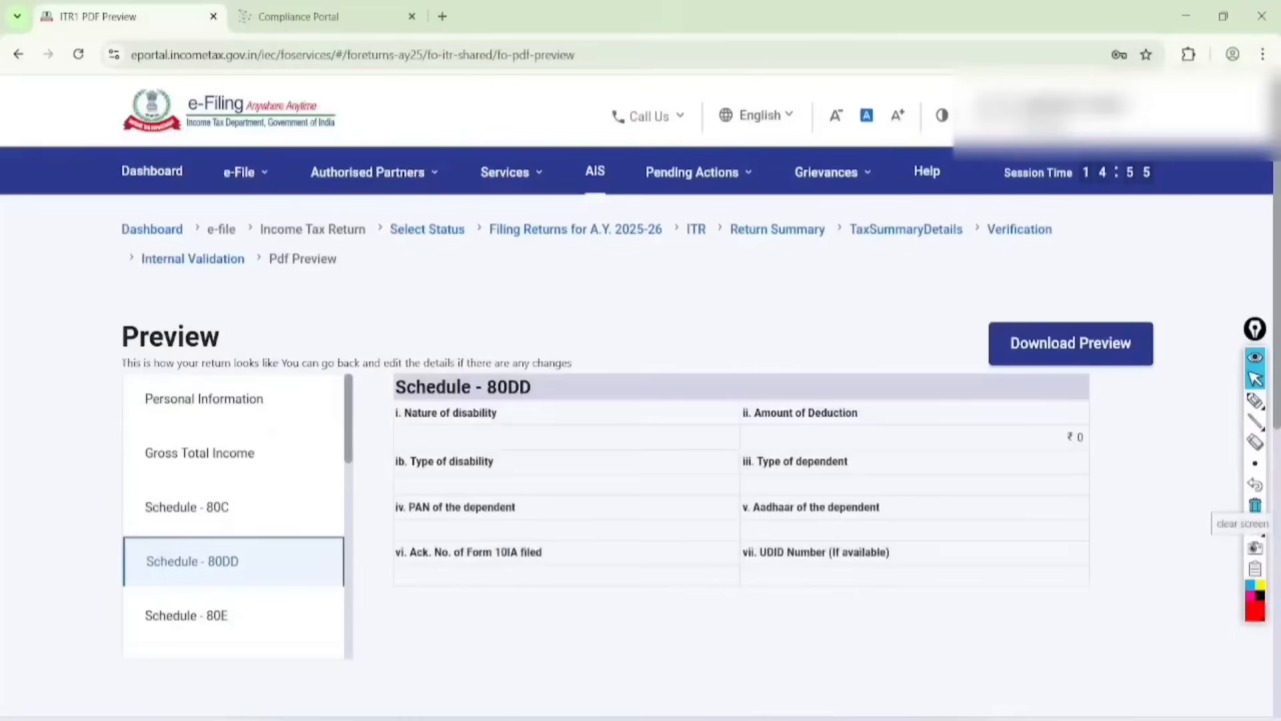
pyautogui.scroll(-7, 741, 467)
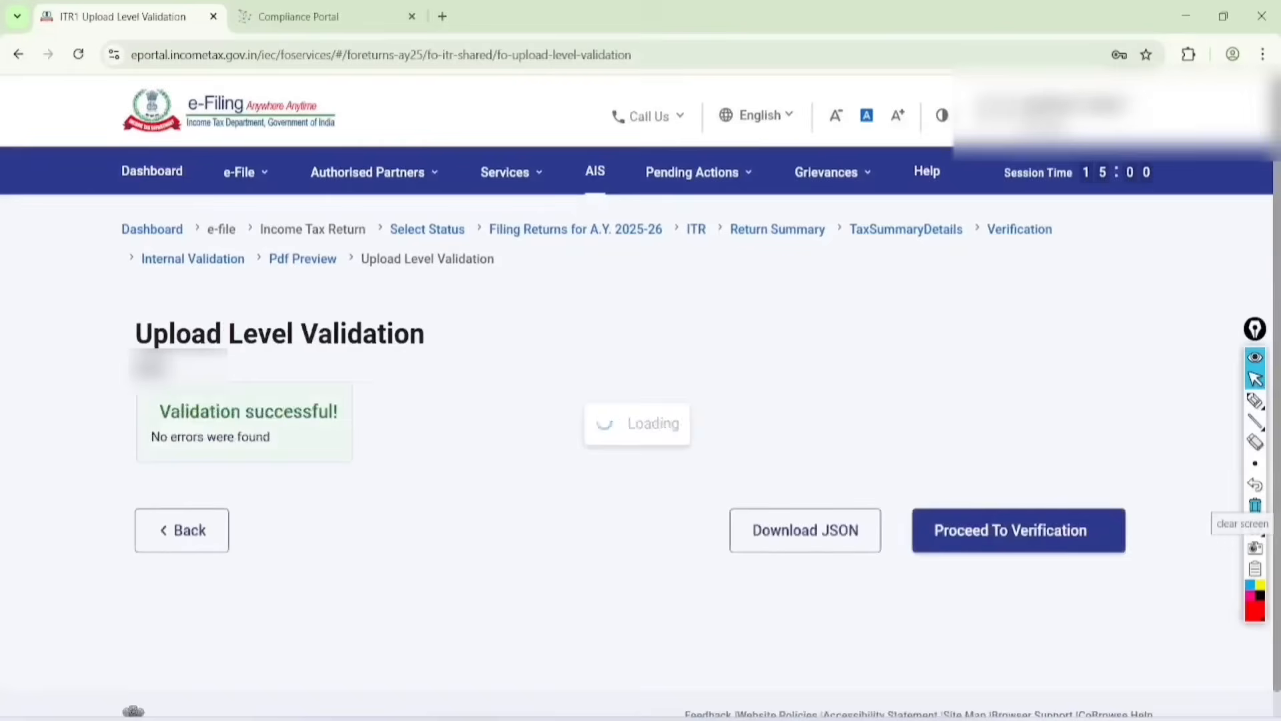
# Step: Circle the upload level validation result, box Proceed To Verification, and handwrite "verify" with a double underline and a circle around it
pyautogui.click(1255, 400)
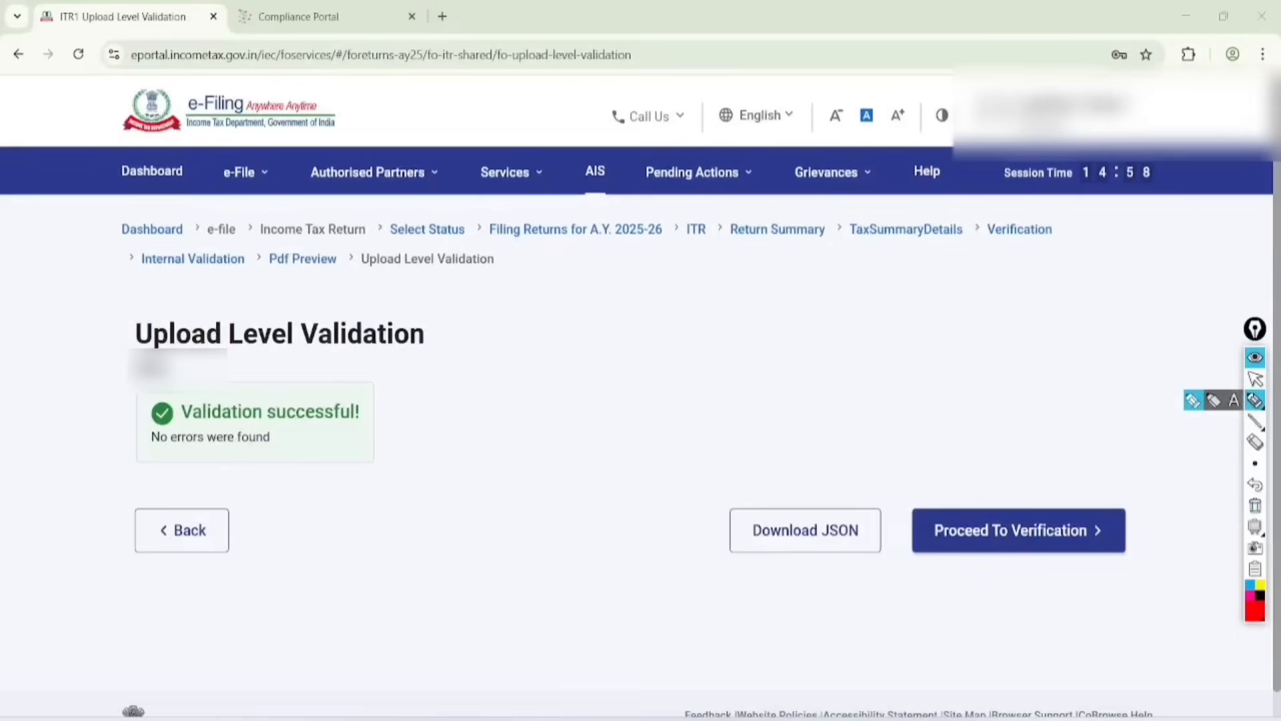
pyautogui.moveTo(380, 229)
pyautogui.mouseDown()
pyautogui.moveTo(309, 194)
pyautogui.moveTo(353, 506)
pyautogui.moveTo(160, 527)
pyautogui.moveTo(311, 253)
pyautogui.mouseUp()
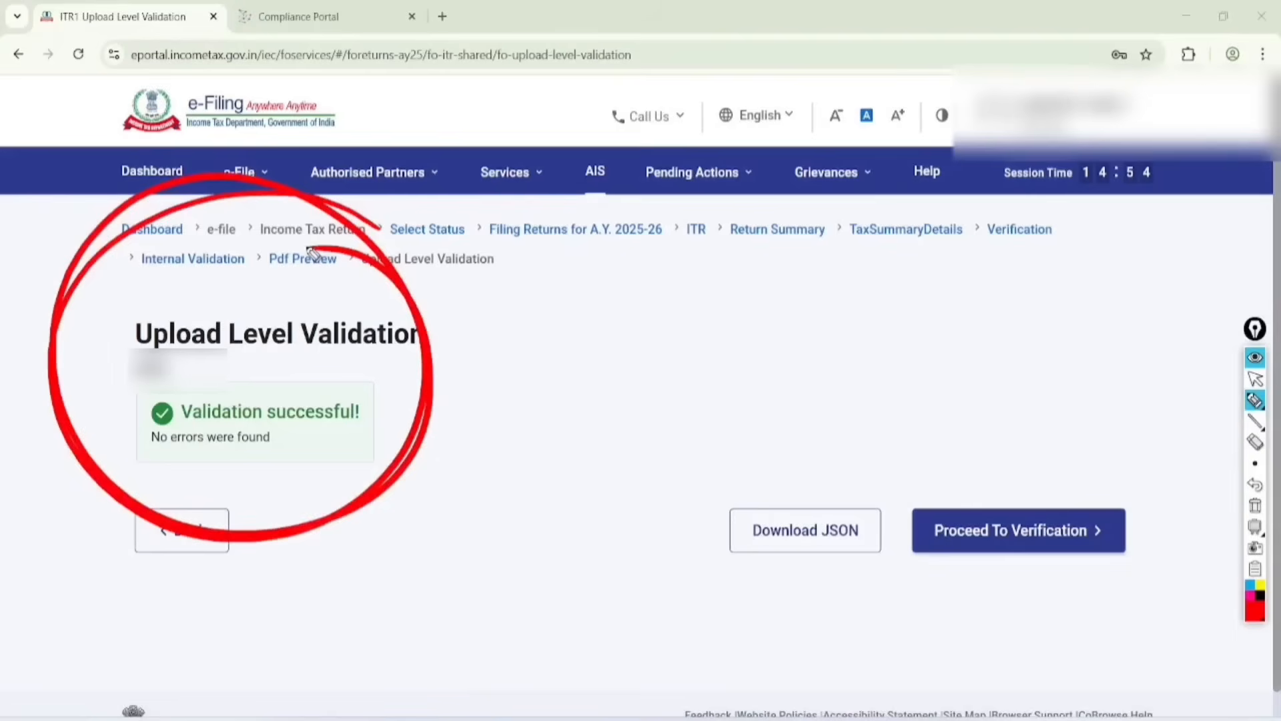
pyautogui.moveTo(1141, 476)
pyautogui.mouseDown()
pyautogui.moveTo(920, 502)
pyautogui.moveTo(937, 581)
pyautogui.moveTo(1164, 566)
pyautogui.moveTo(1113, 469)
pyautogui.mouseUp()
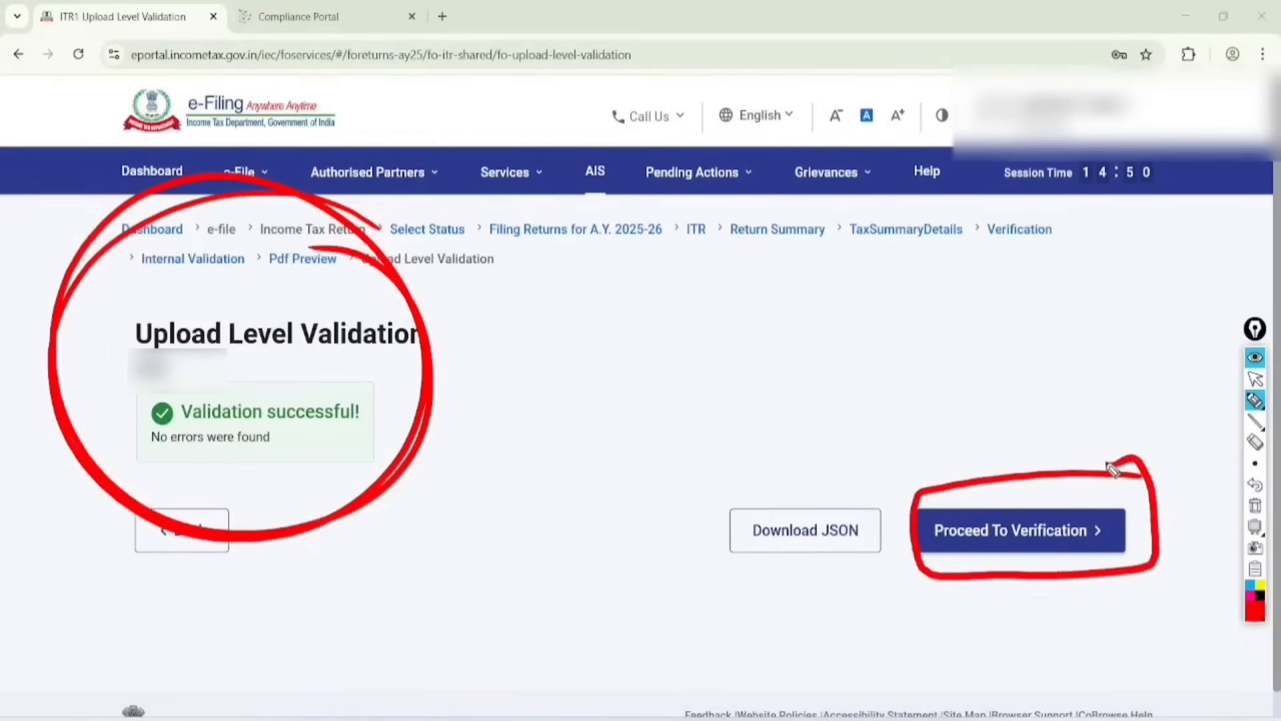
pyautogui.moveTo(596, 348)
pyautogui.mouseDown()
pyautogui.moveTo(635, 337)
pyautogui.moveTo(697, 281)
pyautogui.moveTo(726, 280)
pyautogui.moveTo(734, 303)
pyautogui.mouseUp()
pyautogui.click(636, 373)
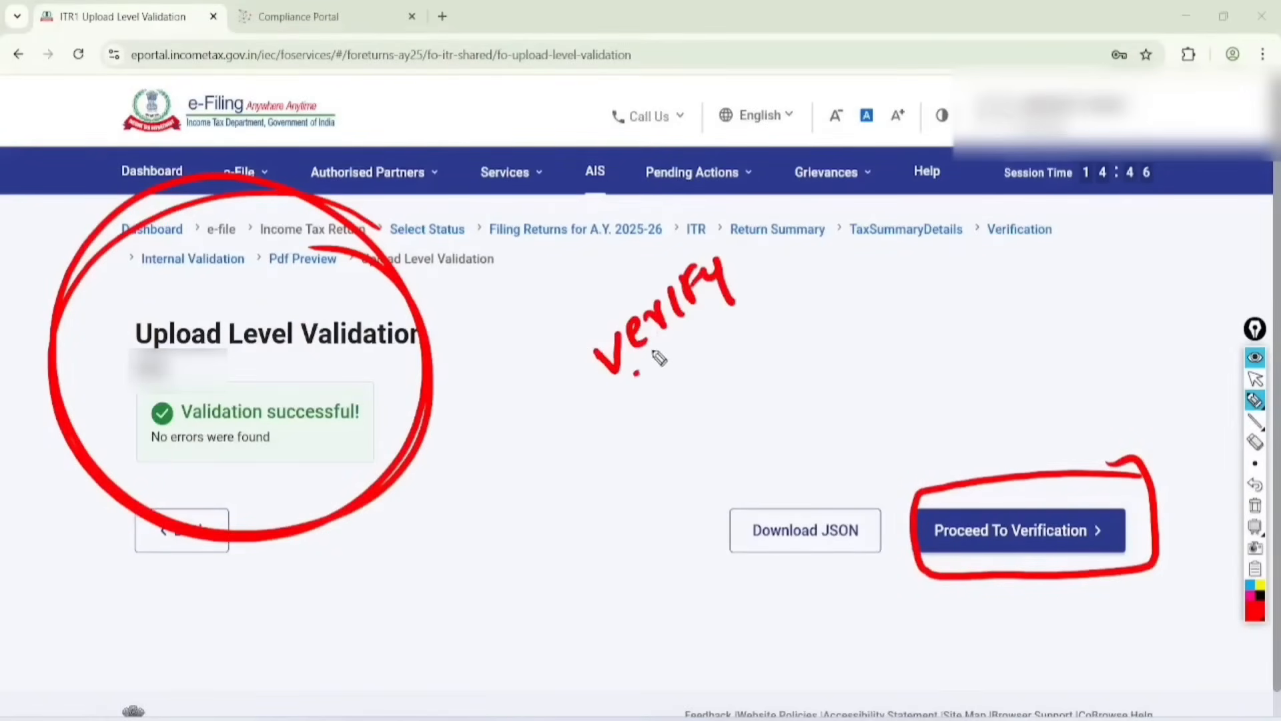
pyautogui.moveTo(634, 375); pyautogui.dragTo(734, 308)
pyautogui.moveTo(642, 385); pyautogui.dragTo(738, 314)
pyautogui.moveTo(774, 212)
pyautogui.mouseDown()
pyautogui.moveTo(549, 391)
pyautogui.moveTo(704, 207)
pyautogui.mouseUp()
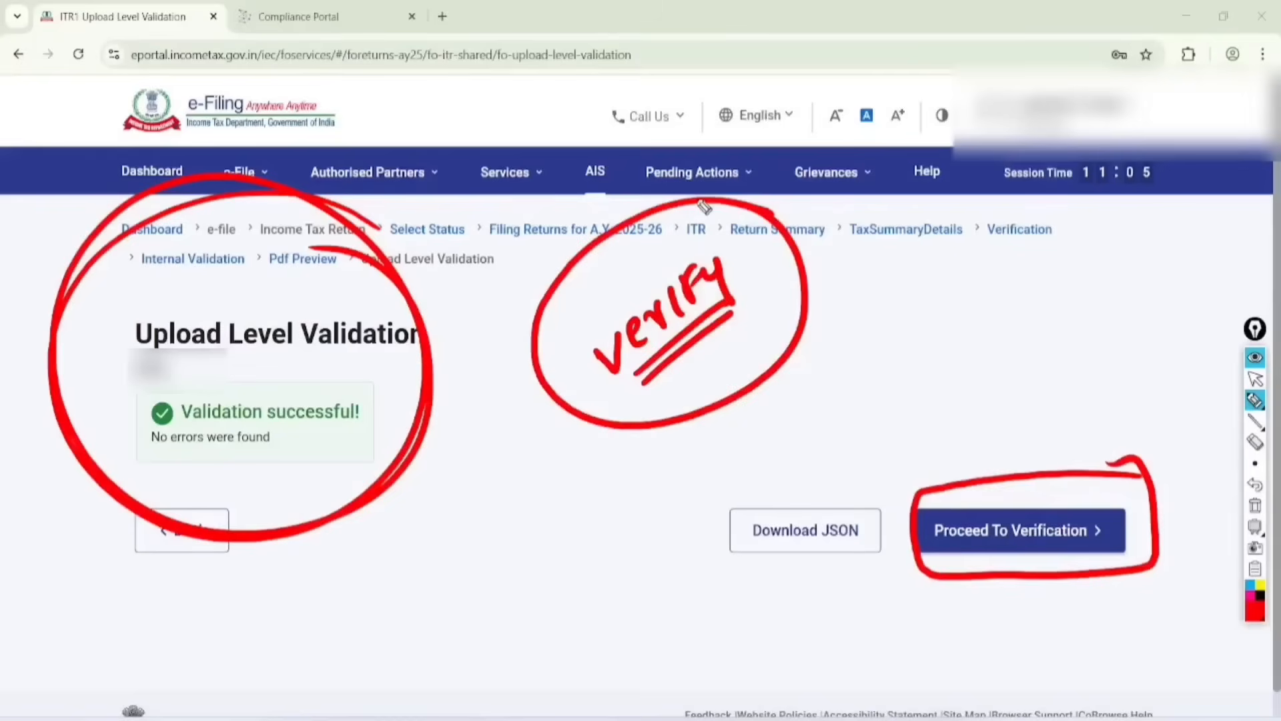
# Step: Clear all the red marks and proceed to the verification of the return
pyautogui.click(1255, 379)
pyautogui.click(1255, 505)
pyautogui.click(1019, 531)
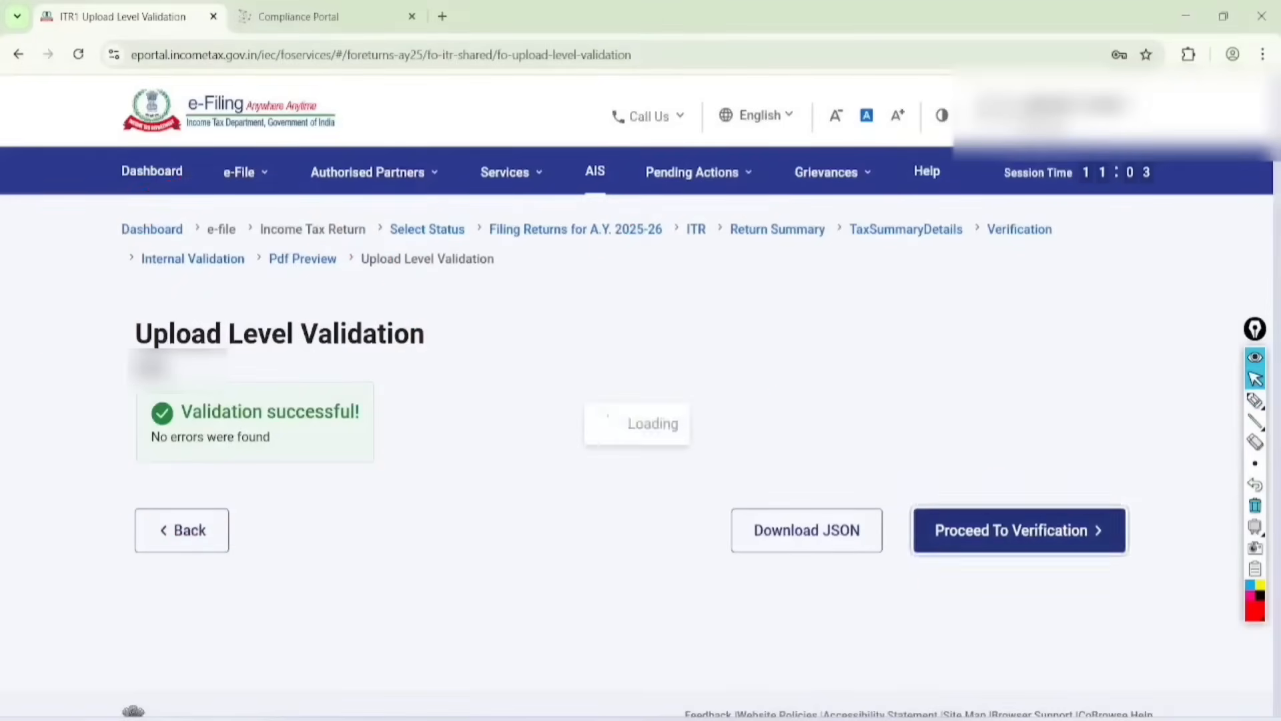
pyautogui.scroll(-4, 641, 393)
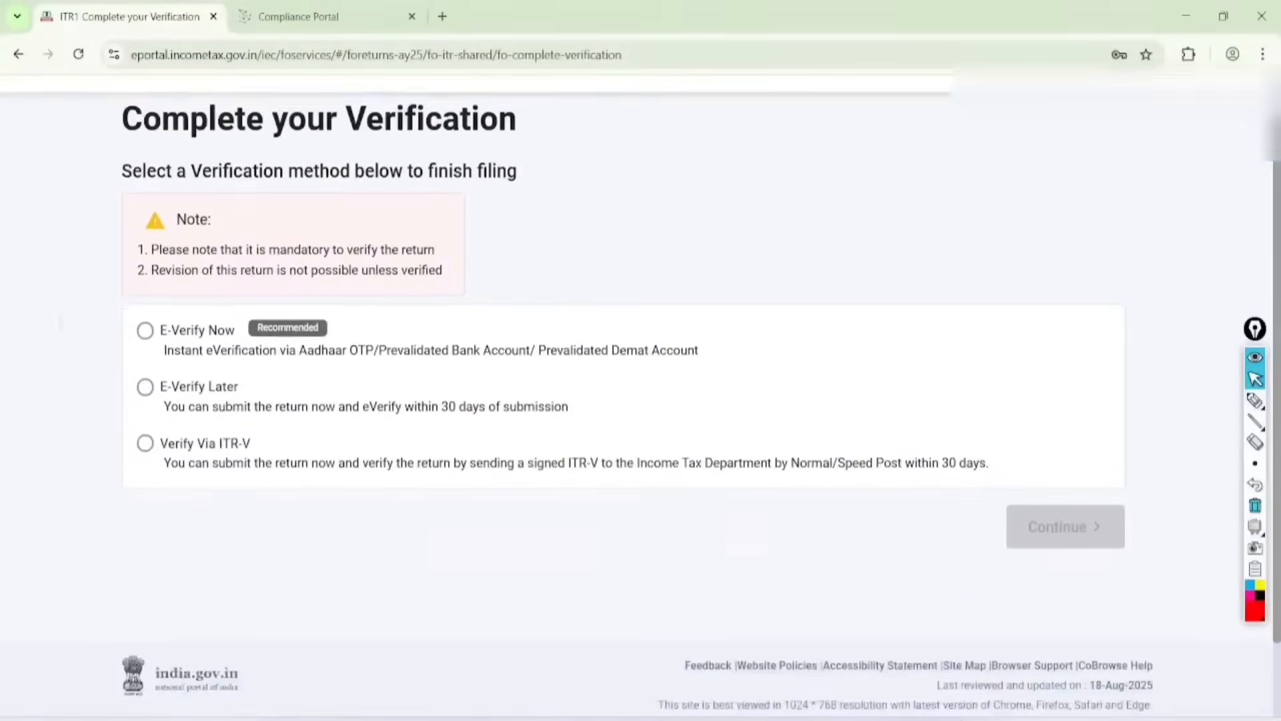
# Step: Handwrite "Submit" in red, tick E-Verify Now, underline its three verification methods, and circle its Recommended label
pyautogui.click(1255, 400)
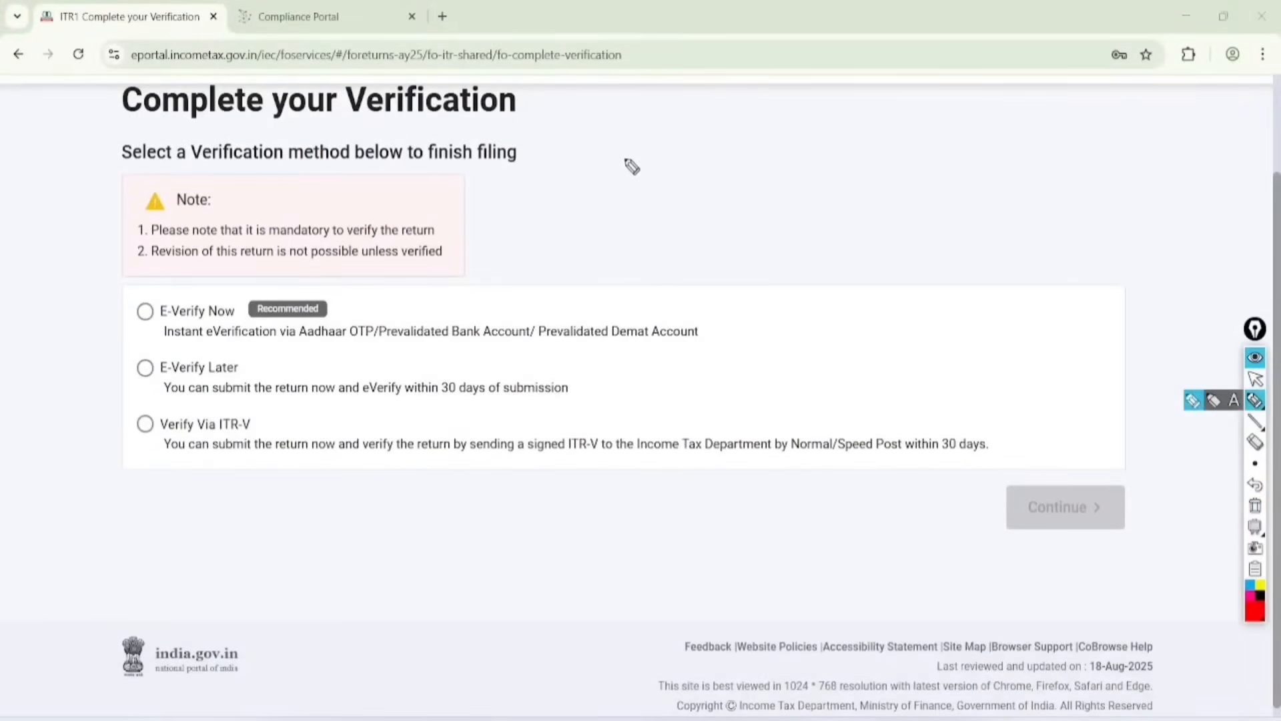
pyautogui.moveTo(639, 135)
pyautogui.mouseDown()
pyautogui.moveTo(615, 189)
pyautogui.moveTo(667, 127)
pyautogui.moveTo(734, 100)
pyautogui.mouseUp()
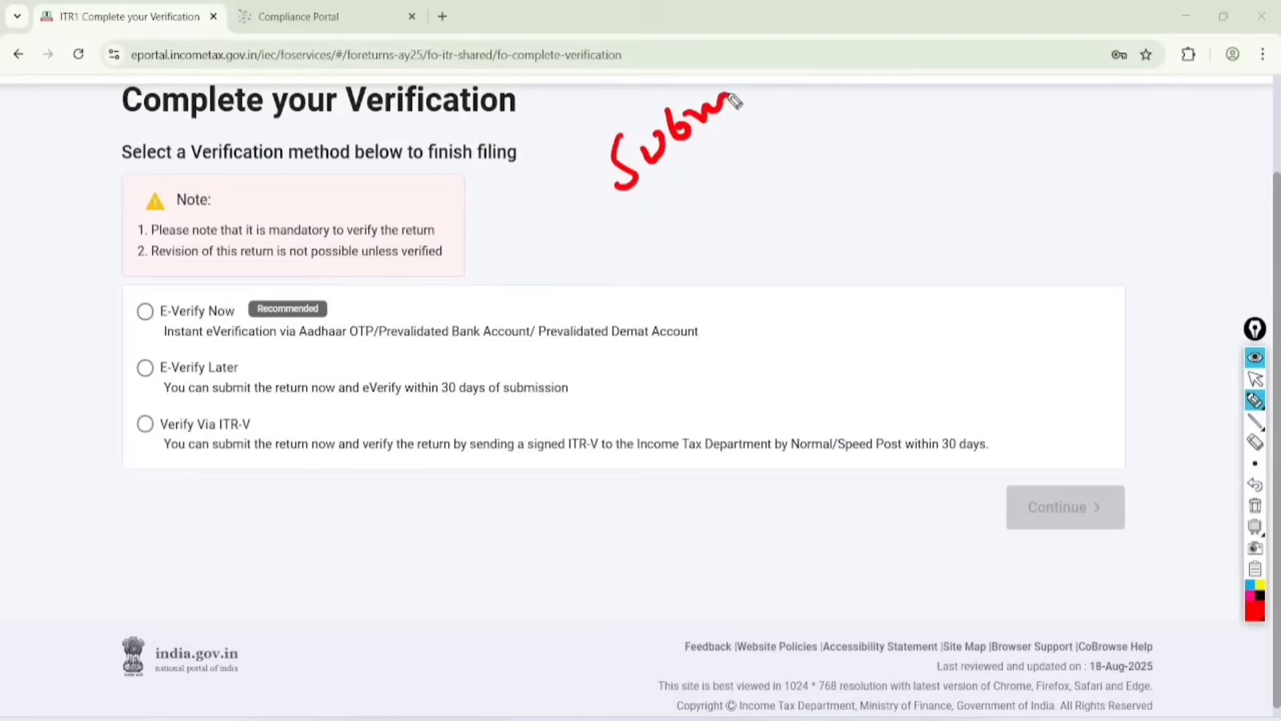
pyautogui.moveTo(734, 41); pyautogui.dragTo(760, 113)
pyautogui.click(145, 308)
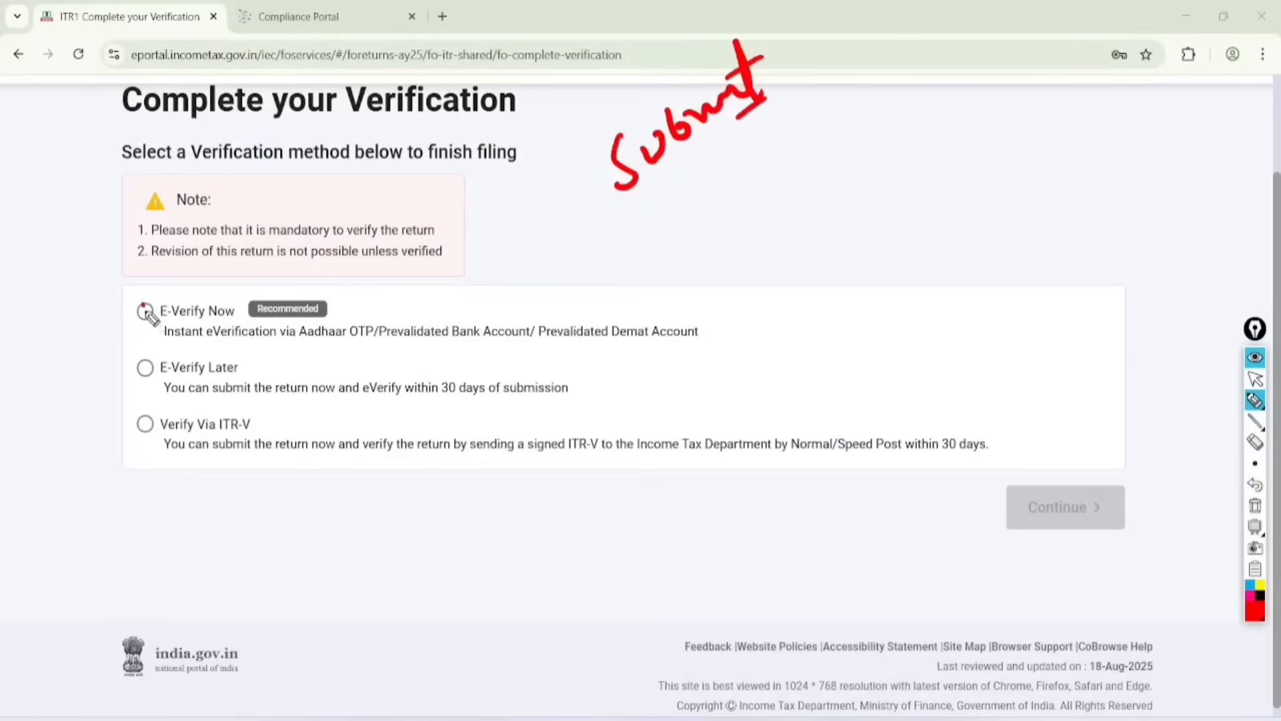
pyautogui.moveTo(146, 310); pyautogui.dragTo(229, 229)
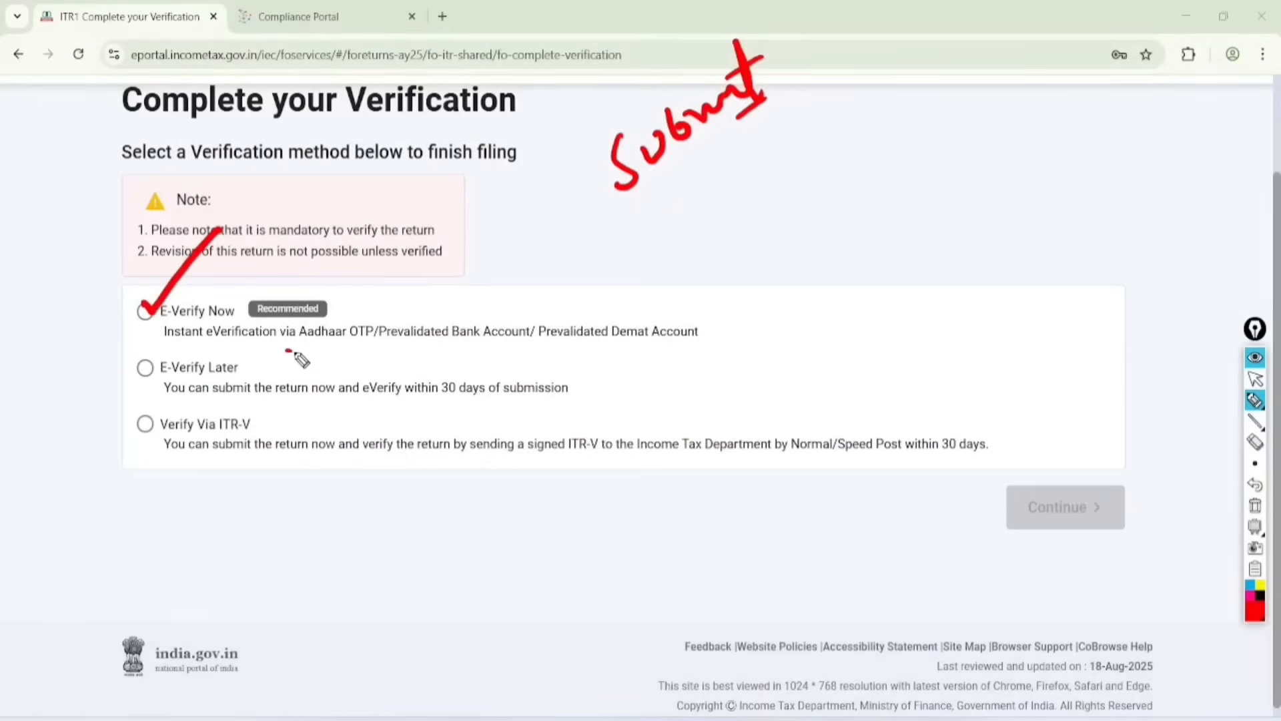
pyautogui.moveTo(286, 352); pyautogui.dragTo(684, 341)
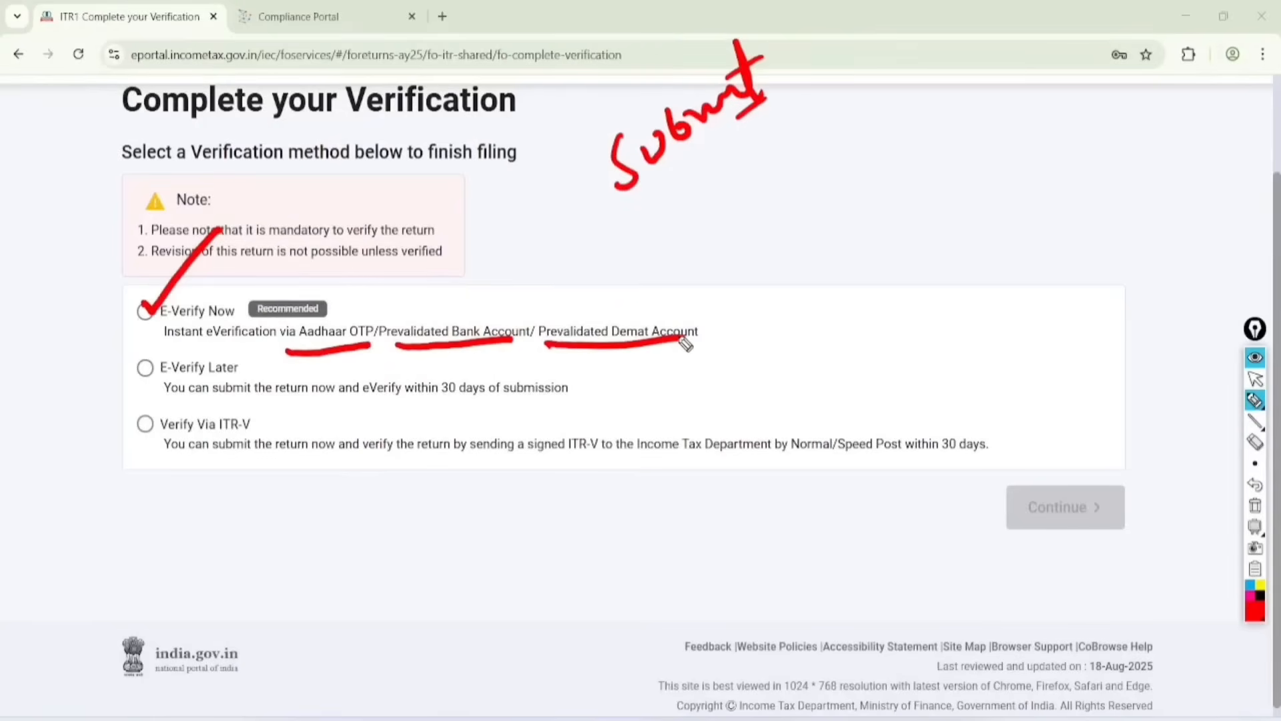
pyautogui.moveTo(319, 277)
pyautogui.mouseDown()
pyautogui.moveTo(270, 273)
pyautogui.moveTo(339, 307)
pyautogui.moveTo(307, 288)
pyautogui.mouseUp()
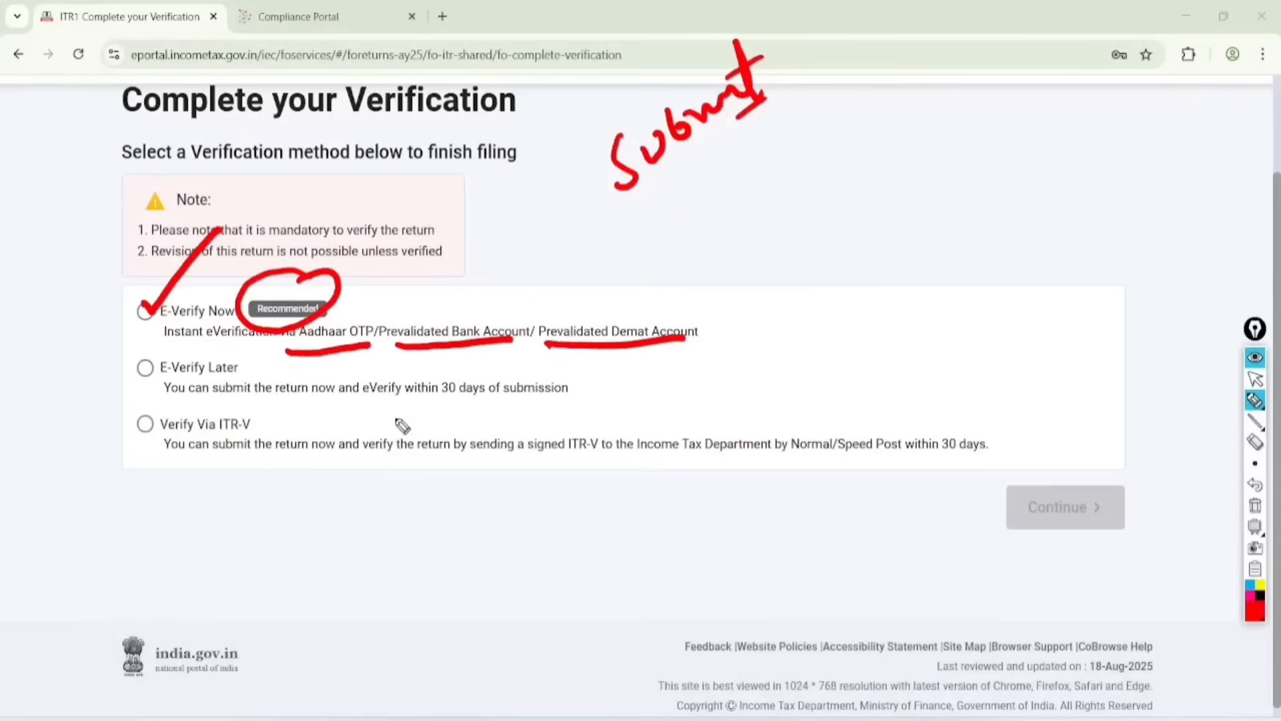
# Step: Tick E-Verify Later, circle its 30-day limit, and mark Verify Via ITR-V together with its posting instructions and deadline
pyautogui.click(146, 364)
pyautogui.moveTo(152, 371); pyautogui.dragTo(206, 323)
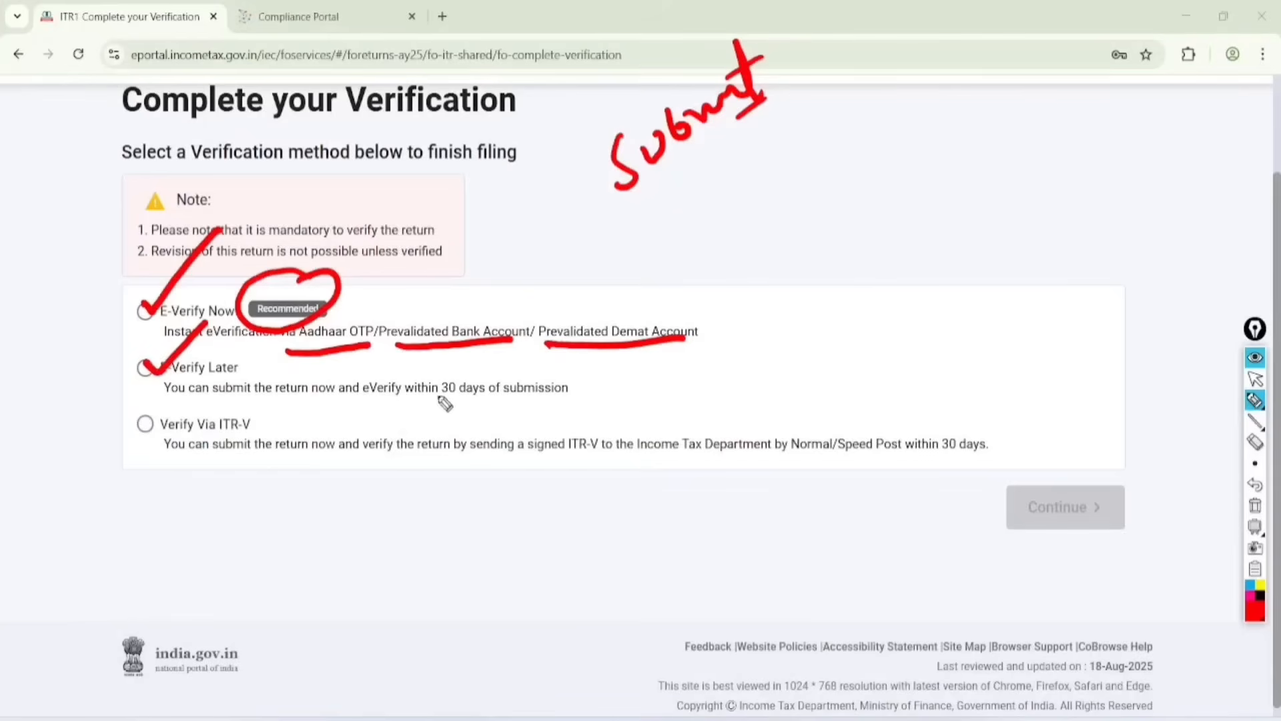
pyautogui.moveTo(404, 413)
pyautogui.mouseDown()
pyautogui.moveTo(569, 401)
pyautogui.moveTo(410, 375)
pyautogui.moveTo(408, 413)
pyautogui.mouseUp()
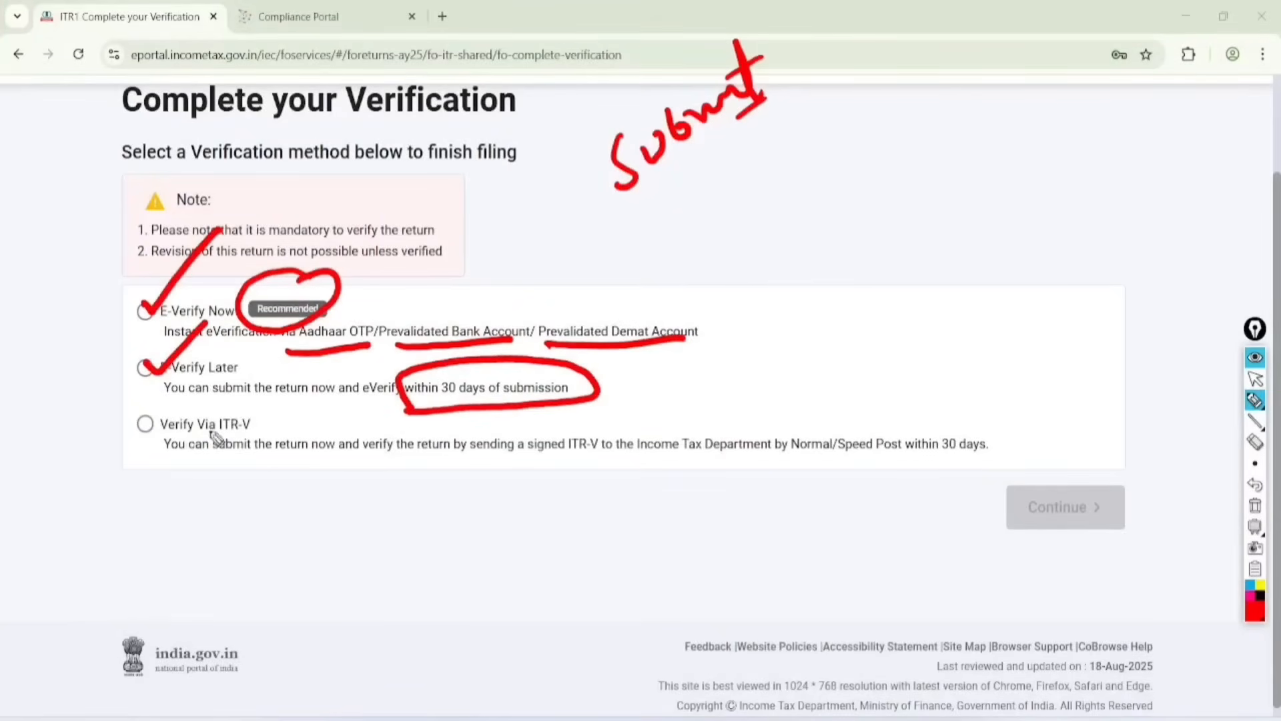
pyautogui.moveTo(242, 398)
pyautogui.mouseDown()
pyautogui.moveTo(137, 413)
pyautogui.moveTo(264, 433)
pyautogui.moveTo(242, 398)
pyautogui.mouseUp()
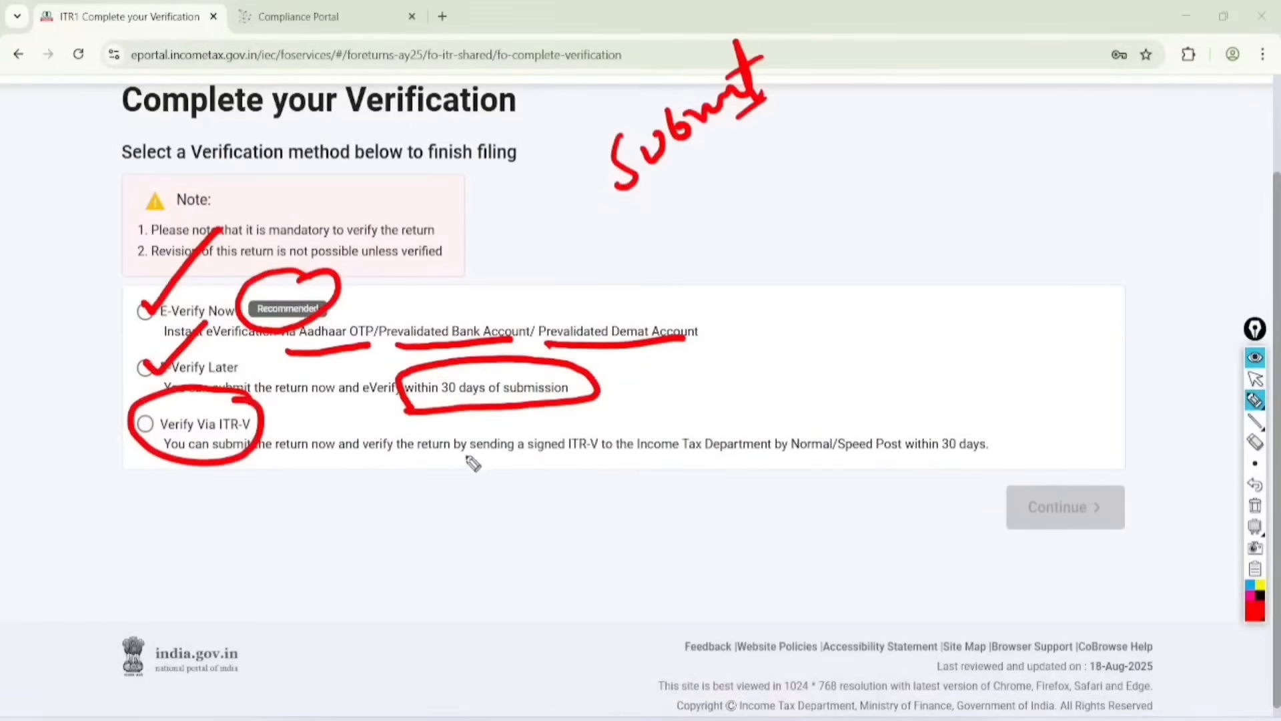
pyautogui.moveTo(453, 459)
pyautogui.mouseDown()
pyautogui.moveTo(609, 463)
pyautogui.moveTo(617, 424)
pyautogui.moveTo(708, 460)
pyautogui.moveTo(879, 458)
pyautogui.mouseUp()
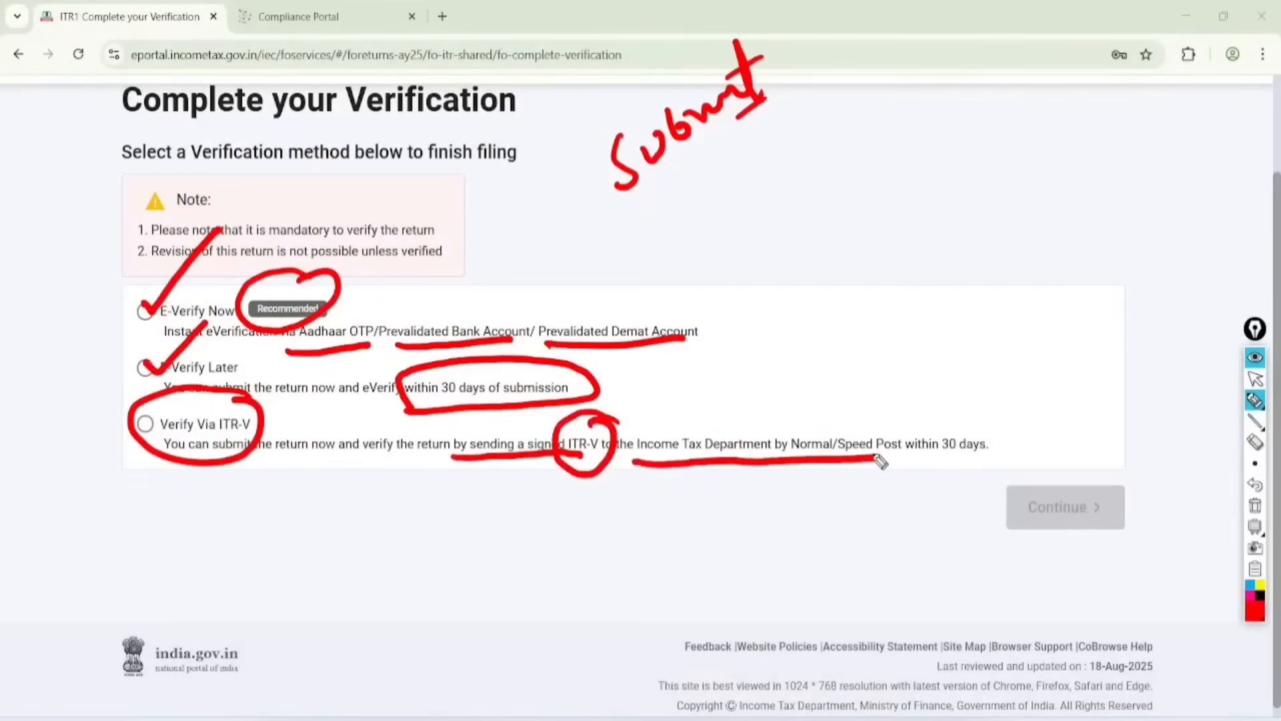
pyautogui.moveTo(1018, 434)
pyautogui.mouseDown()
pyautogui.moveTo(994, 477)
pyautogui.moveTo(941, 430)
pyautogui.moveTo(954, 417)
pyautogui.mouseUp()
# Step: Clear the red marks, choose E-Verify Now as the verification method, and continue
pyautogui.click(1255, 379)
pyautogui.click(1255, 506)
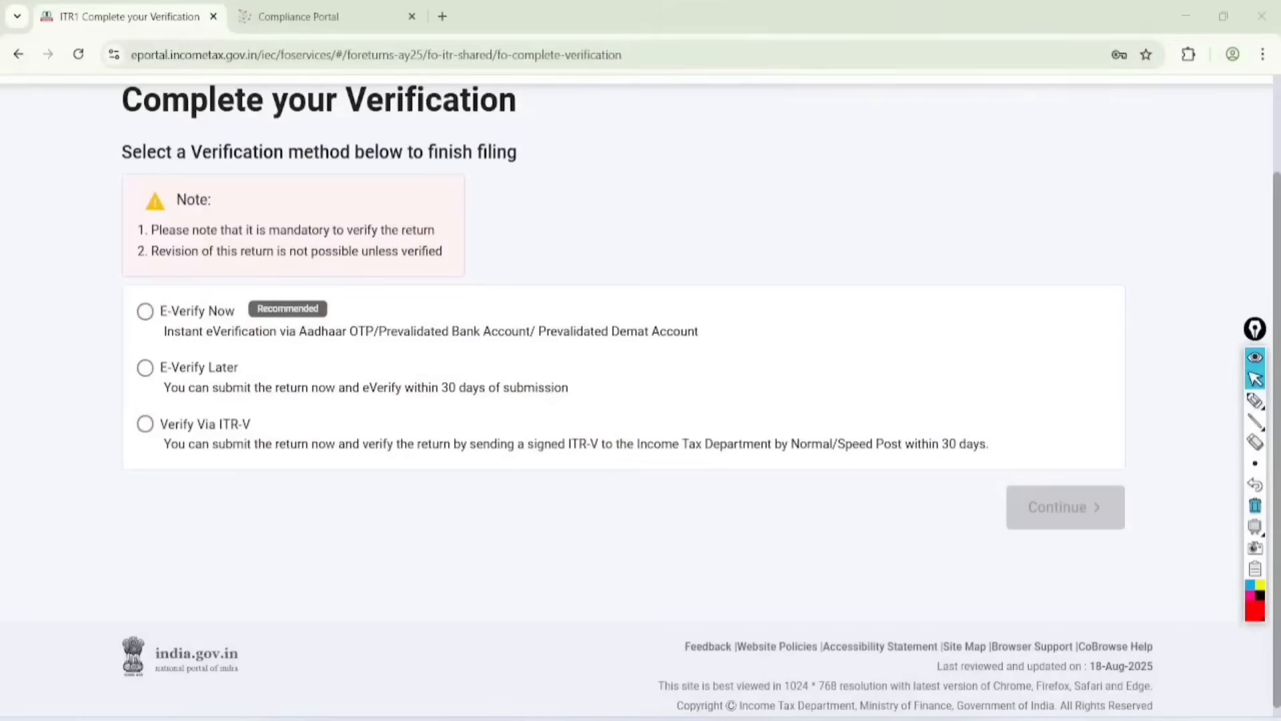
pyautogui.click(145, 311)
pyautogui.scroll(-1, 636, 395)
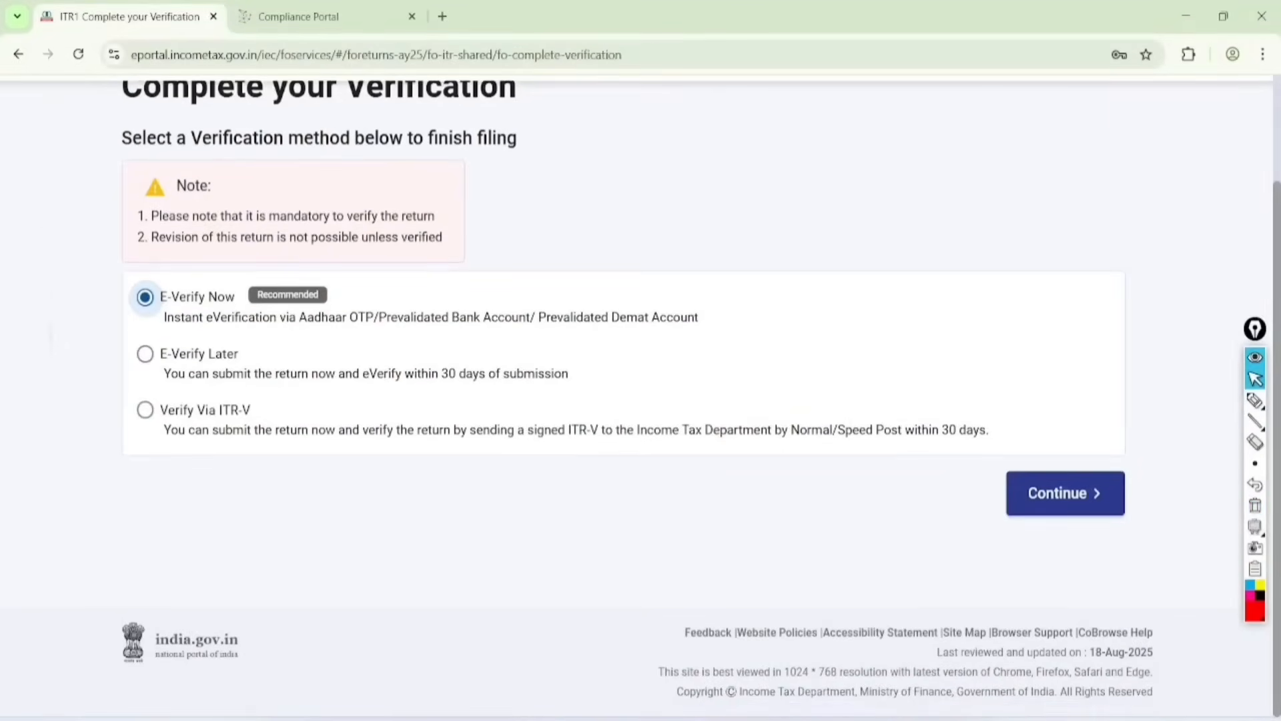
pyautogui.click(1065, 493)
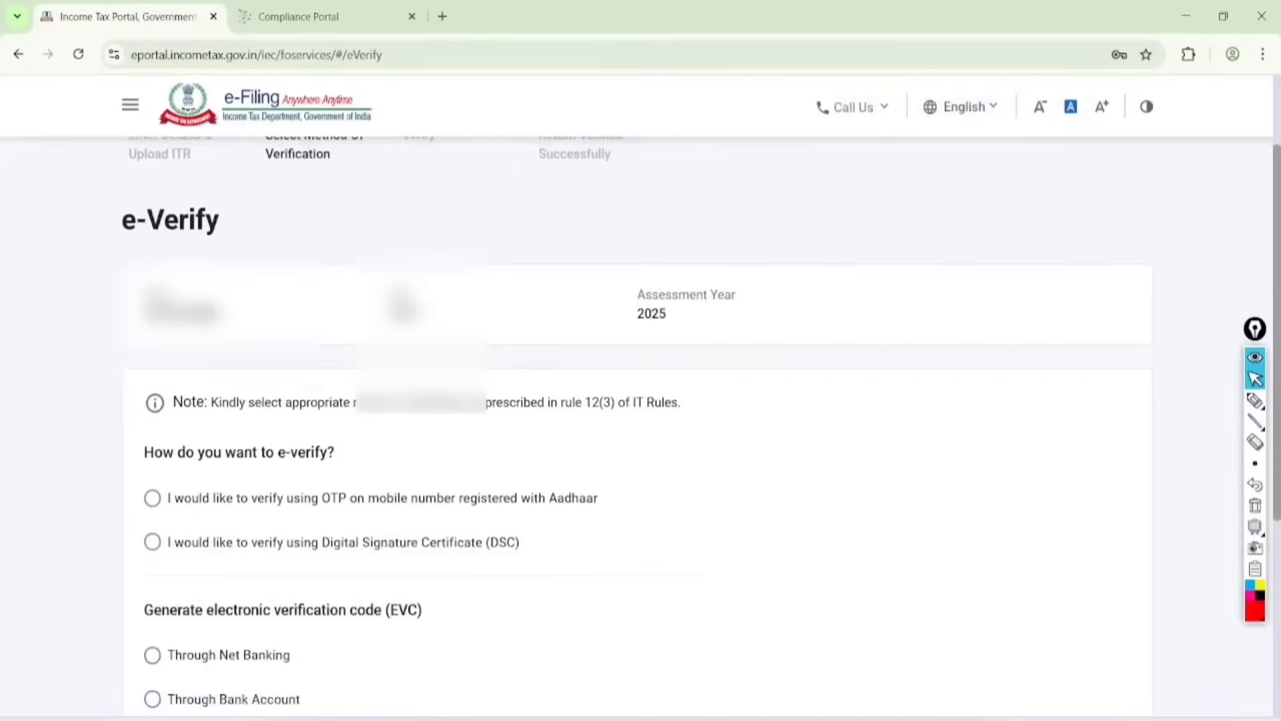
# Step: Tick and underline the option to verify using OTP on the mobile number registered with Aadhaar, and clear the marks
pyautogui.scroll(-5, 637, 400)
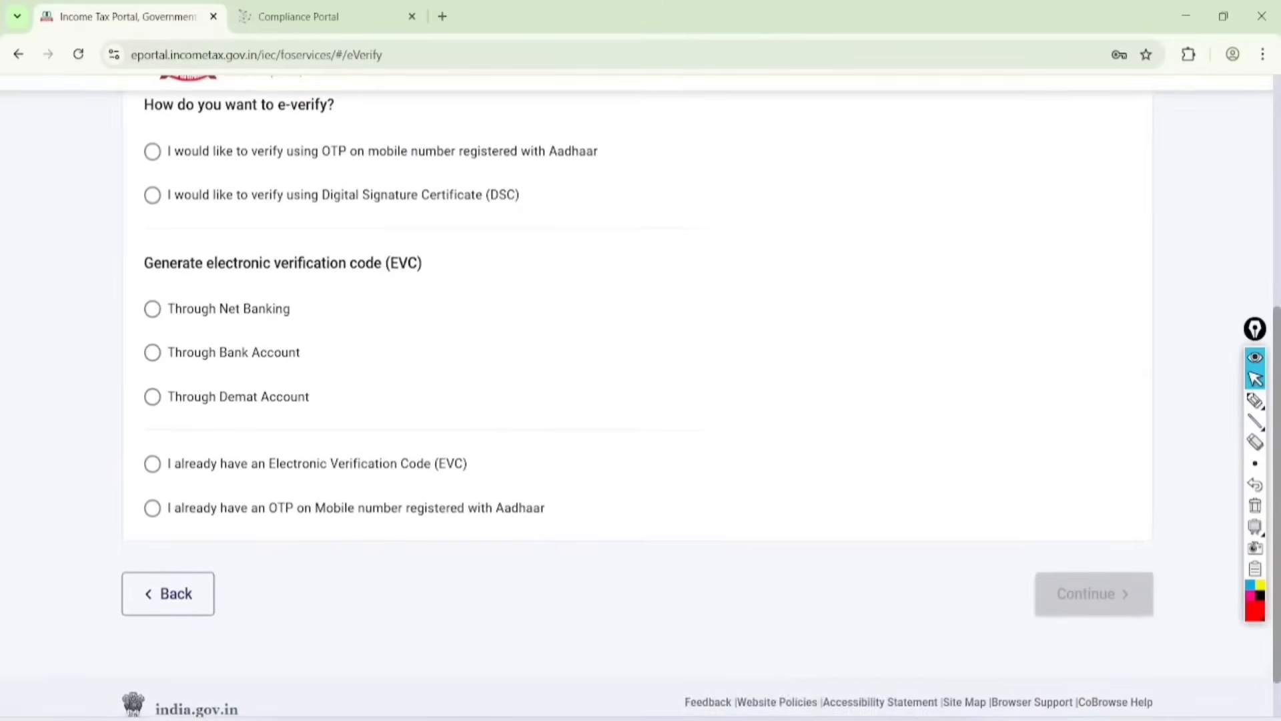
pyautogui.click(1255, 400)
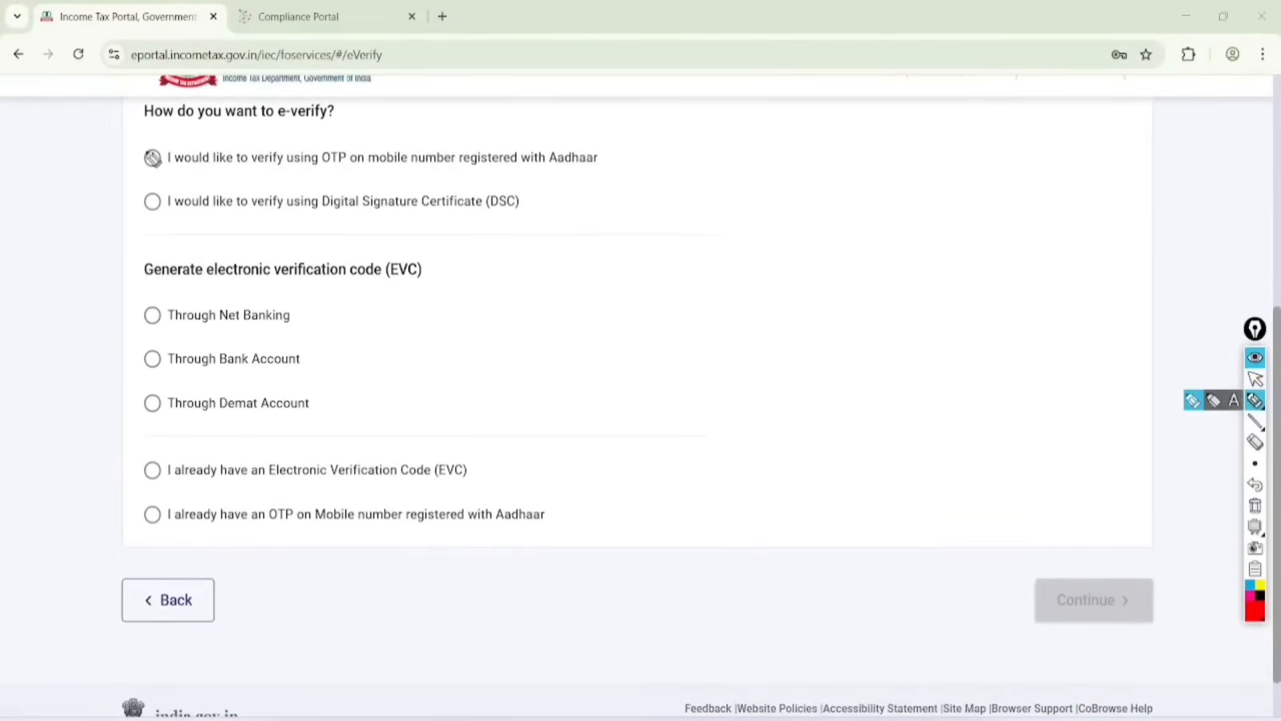
pyautogui.moveTo(148, 153); pyautogui.dragTo(236, 112)
pyautogui.moveTo(270, 179); pyautogui.dragTo(602, 177)
pyautogui.click(1255, 379)
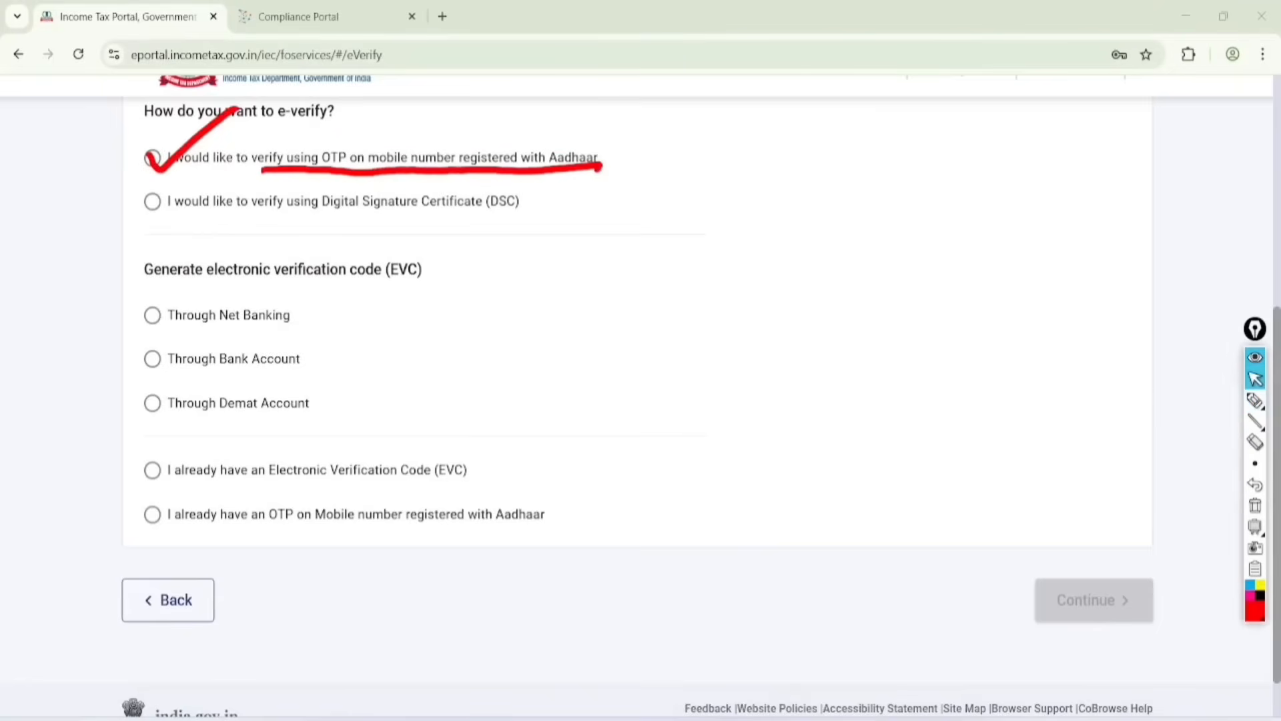
pyautogui.click(1255, 505)
# Step: Choose e-verification by OTP on the Aadhaar-registered mobile number, agree to validate the Aadhaar details, and generate the Aadhaar OTP
pyautogui.click(153, 159)
pyautogui.scroll(-2, 637, 400)
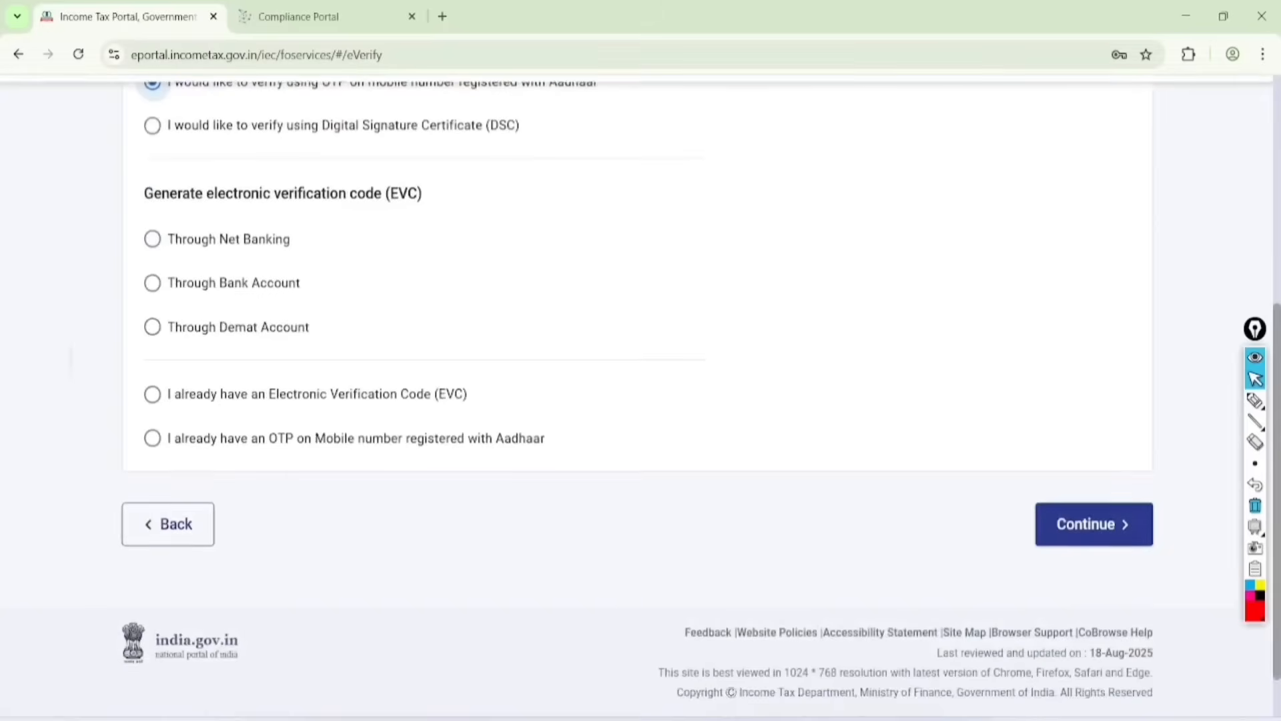
pyautogui.click(1093, 524)
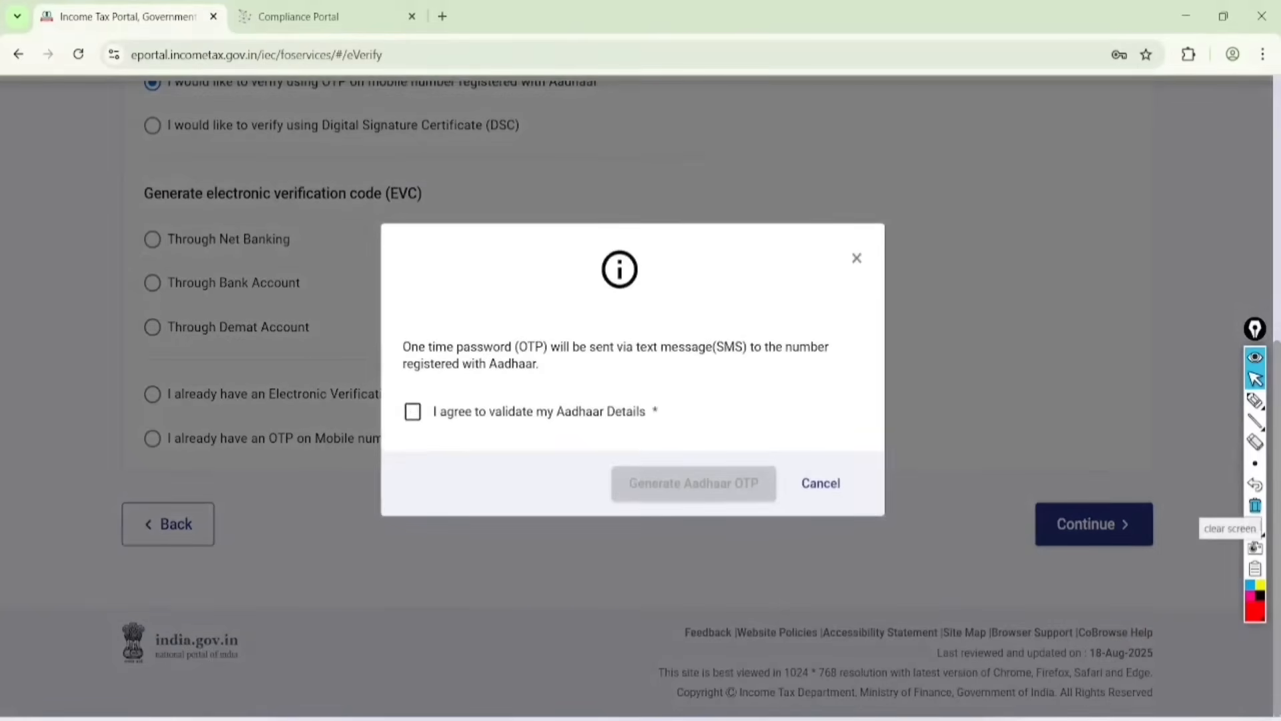
pyautogui.click(413, 412)
pyautogui.click(694, 483)
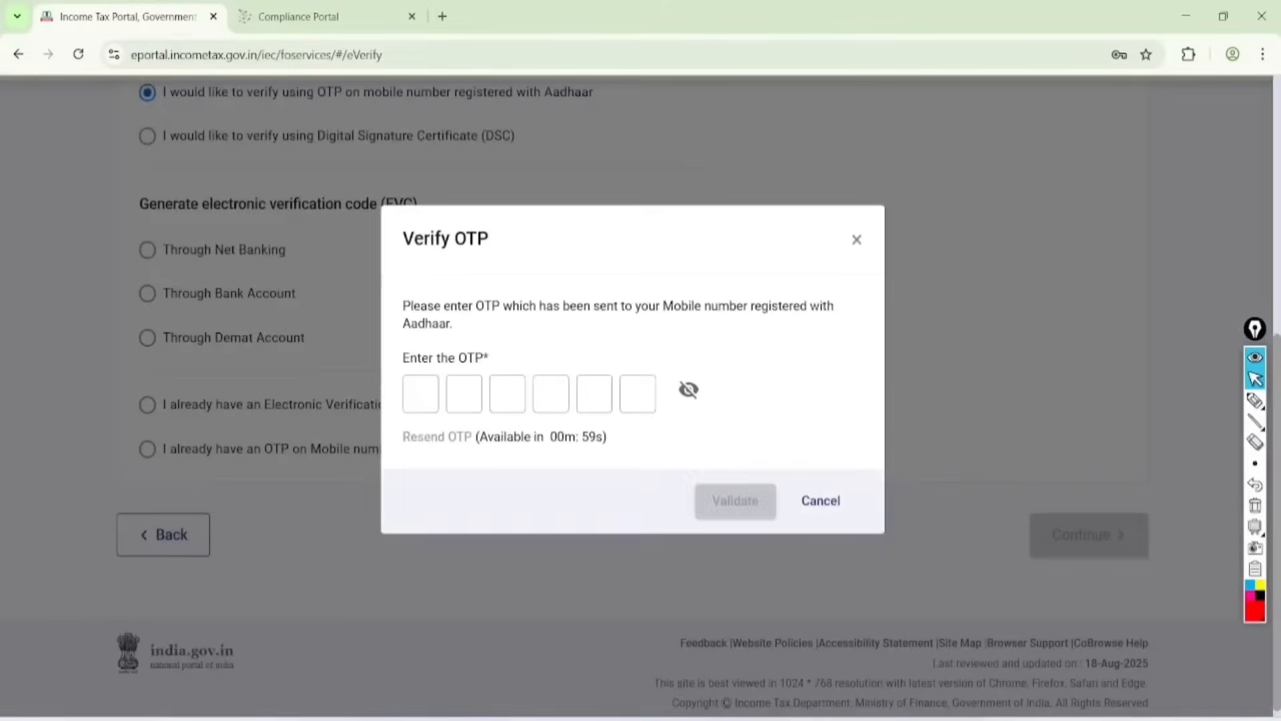
# Step: Enter the one-time password sent to the Aadhaar-registered mobile number and validate it
pyautogui.click(420, 393)
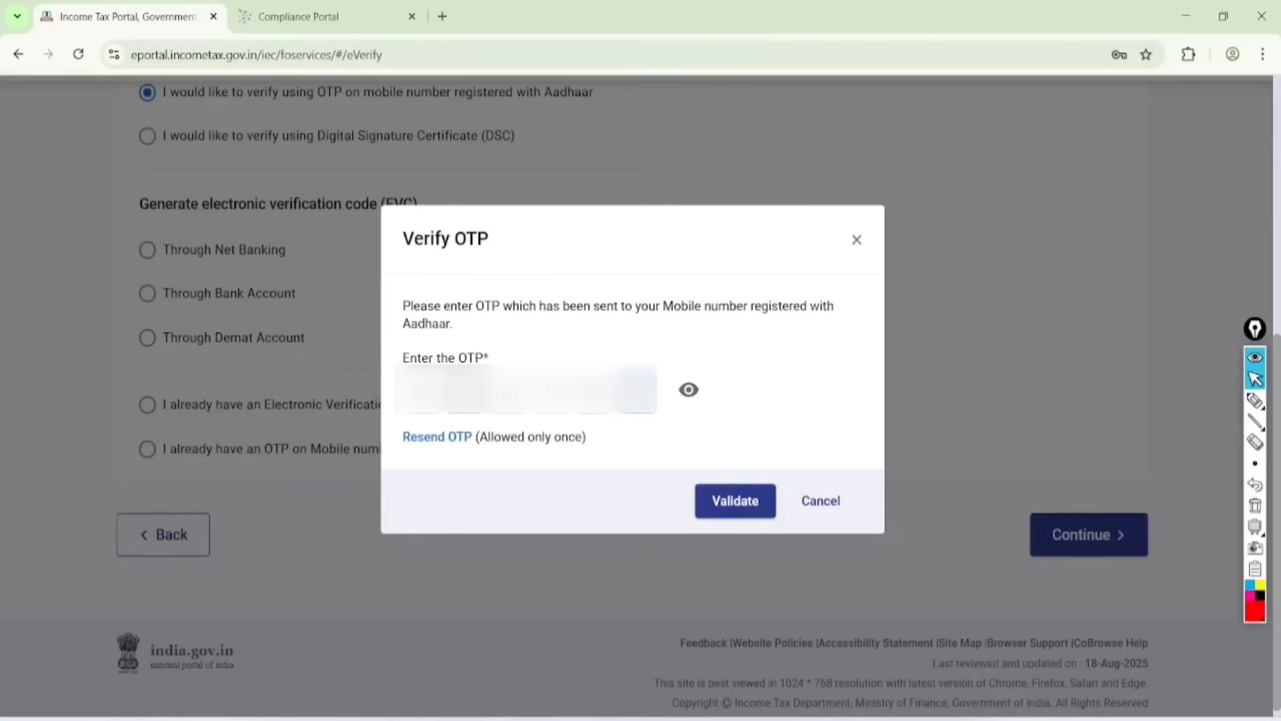
pyautogui.click(731, 501)
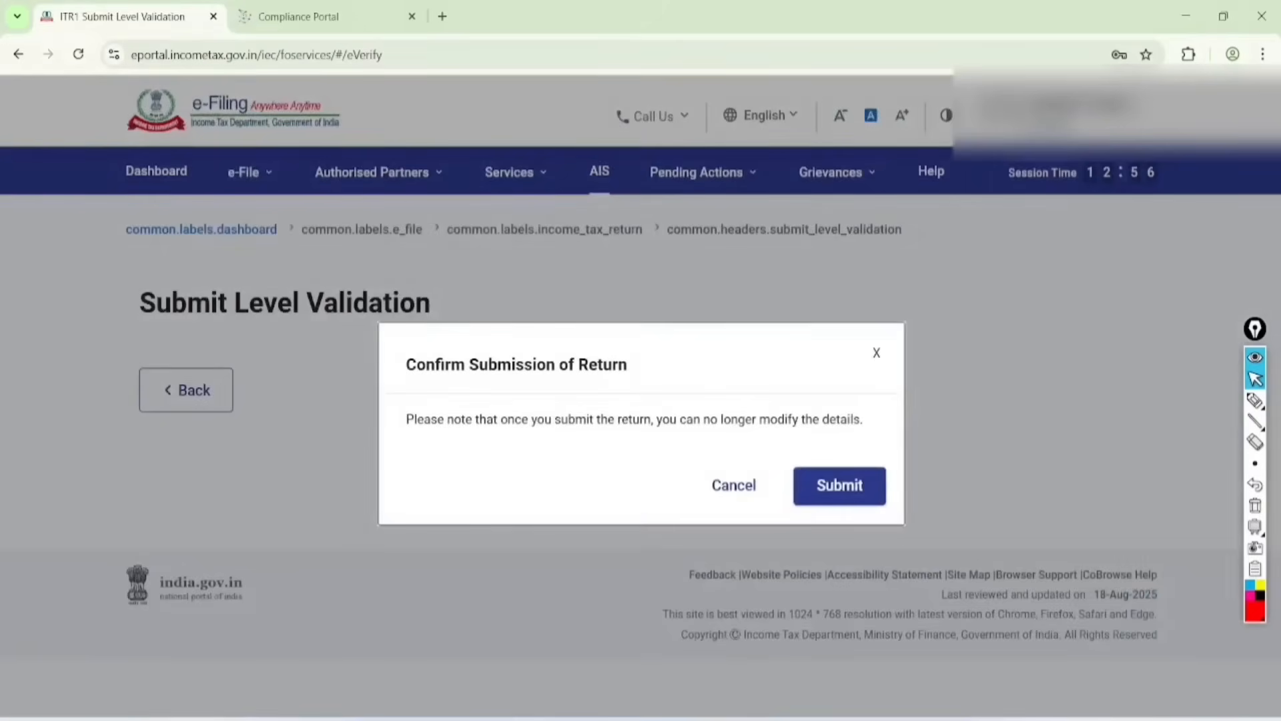
# Step: Circle the Confirm Submission of Return heading in red and underline the note that details can no longer be modified
pyautogui.click(1255, 400)
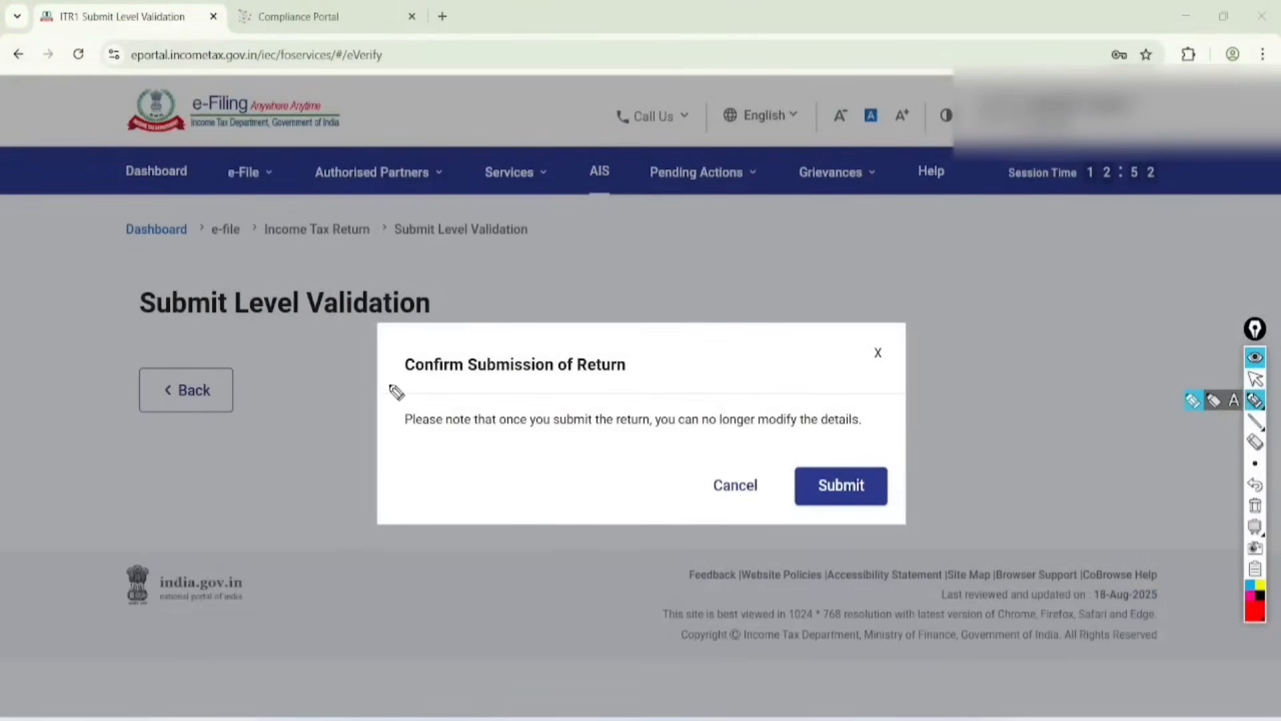
pyautogui.moveTo(390, 387)
pyautogui.mouseDown()
pyautogui.moveTo(534, 385)
pyautogui.moveTo(677, 359)
pyautogui.moveTo(433, 344)
pyautogui.moveTo(394, 391)
pyautogui.mouseUp()
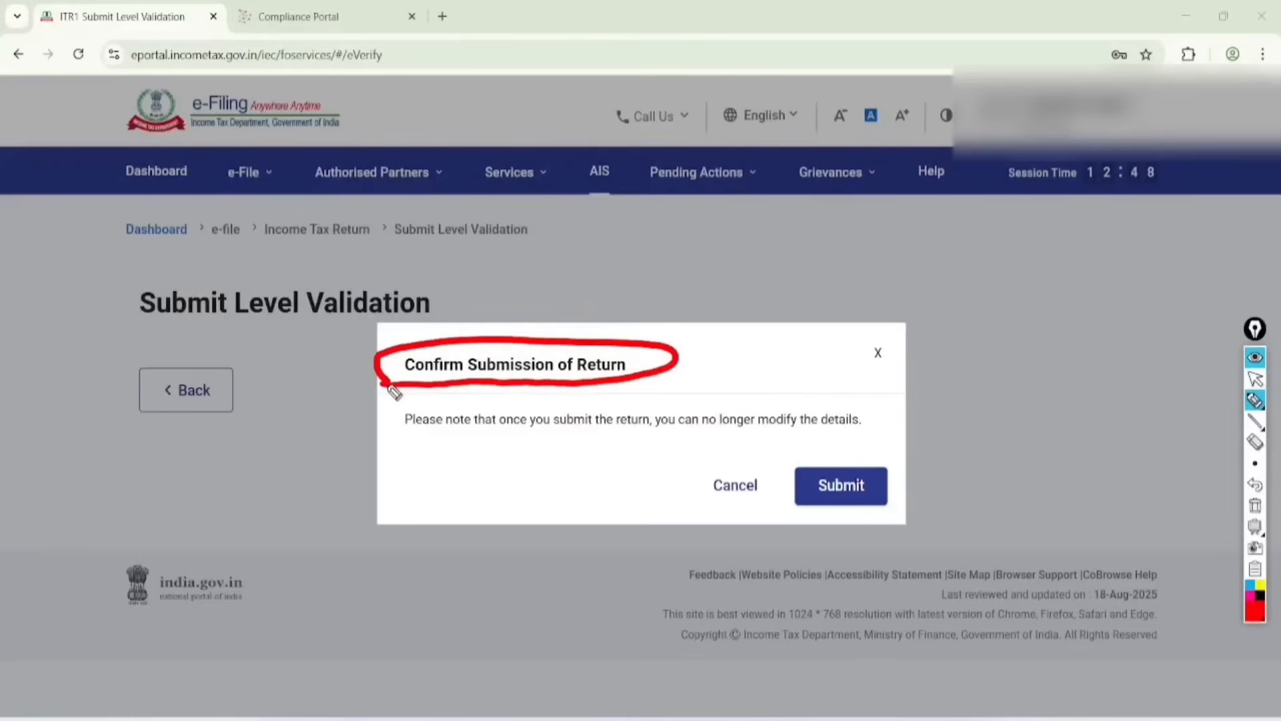
pyautogui.moveTo(386, 441)
pyautogui.mouseDown()
pyautogui.moveTo(649, 435)
pyautogui.moveTo(730, 449)
pyautogui.moveTo(894, 414)
pyautogui.moveTo(690, 427)
pyautogui.moveTo(709, 461)
pyautogui.mouseUp()
# Step: Handwrite "Revise" in red, underlined and circled, and the date "31.12" with a double underline above the confirmation dialog
pyautogui.moveTo(731, 276)
pyautogui.mouseDown()
pyautogui.moveTo(874, 200)
pyautogui.moveTo(826, 277)
pyautogui.moveTo(787, 130)
pyautogui.moveTo(900, 157)
pyautogui.mouseUp()
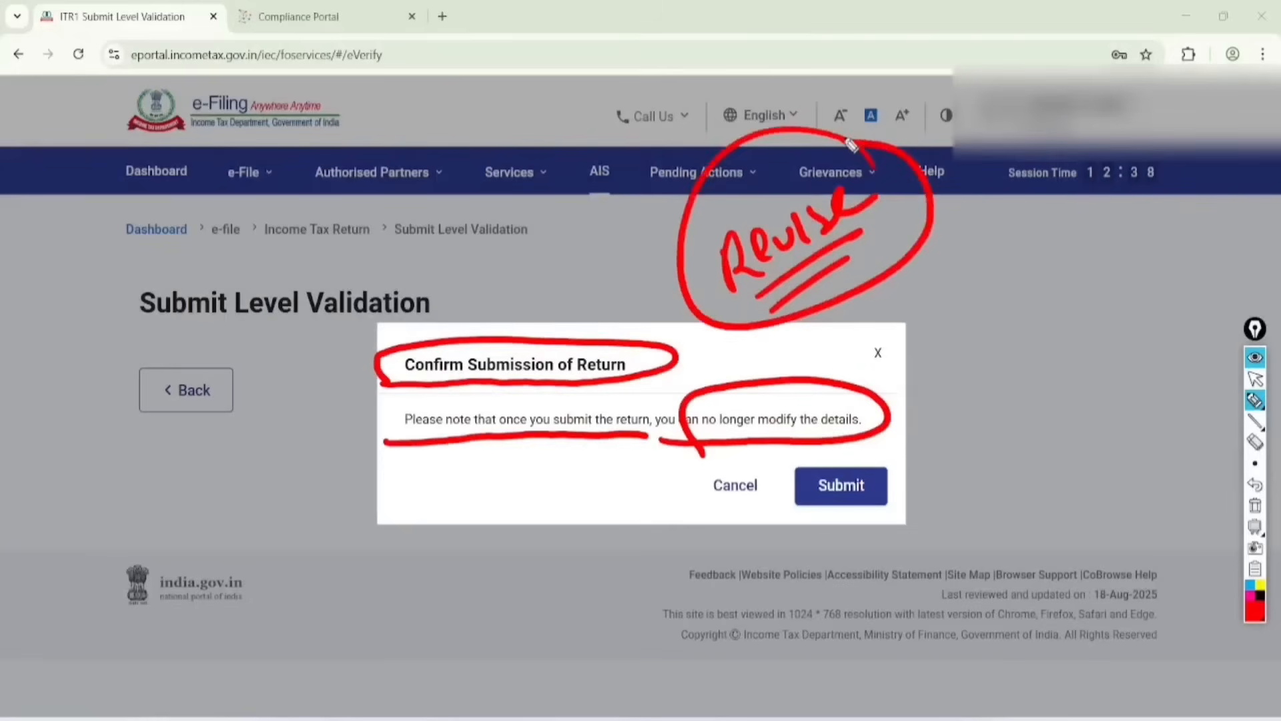
pyautogui.moveTo(953, 252)
pyautogui.mouseDown()
pyautogui.moveTo(992, 281)
pyautogui.moveTo(1090, 217)
pyautogui.mouseUp()
pyautogui.moveTo(998, 295); pyautogui.dragTo(1081, 250)
pyautogui.moveTo(997, 319); pyautogui.dragTo(1053, 286)
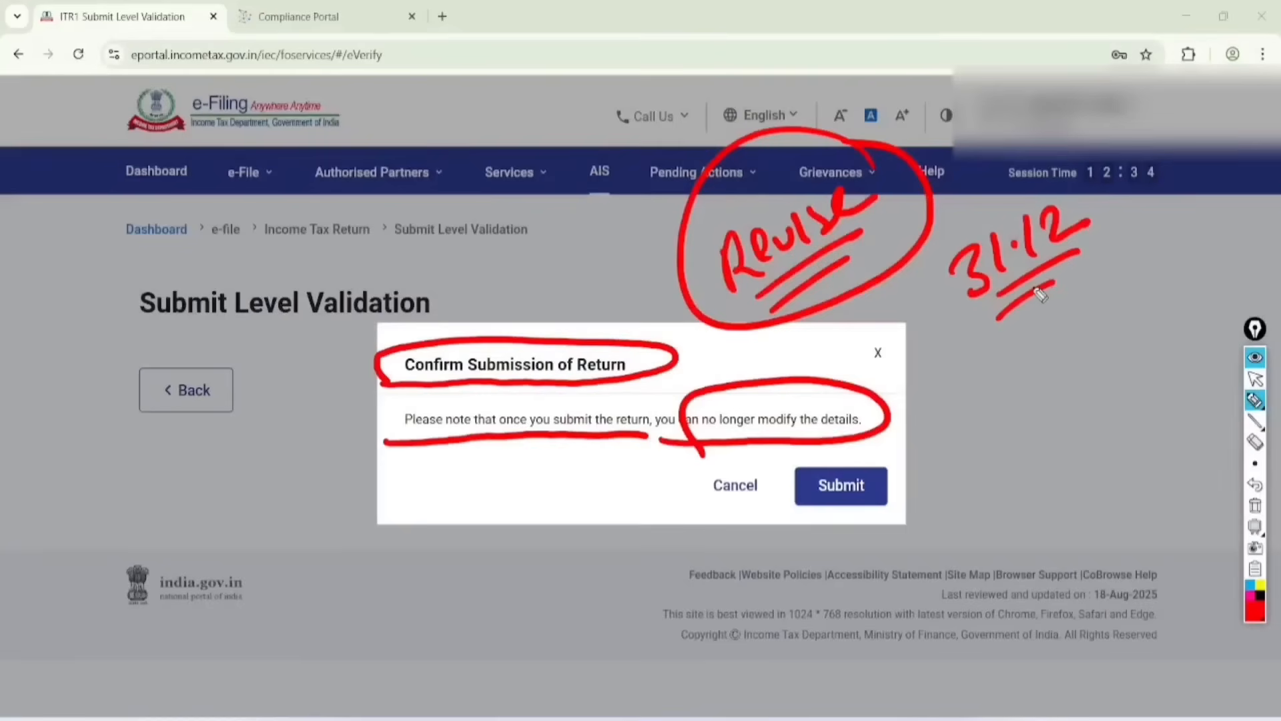
# Step: Clear the red marks and confirm the submission of the return
pyautogui.click(1255, 379)
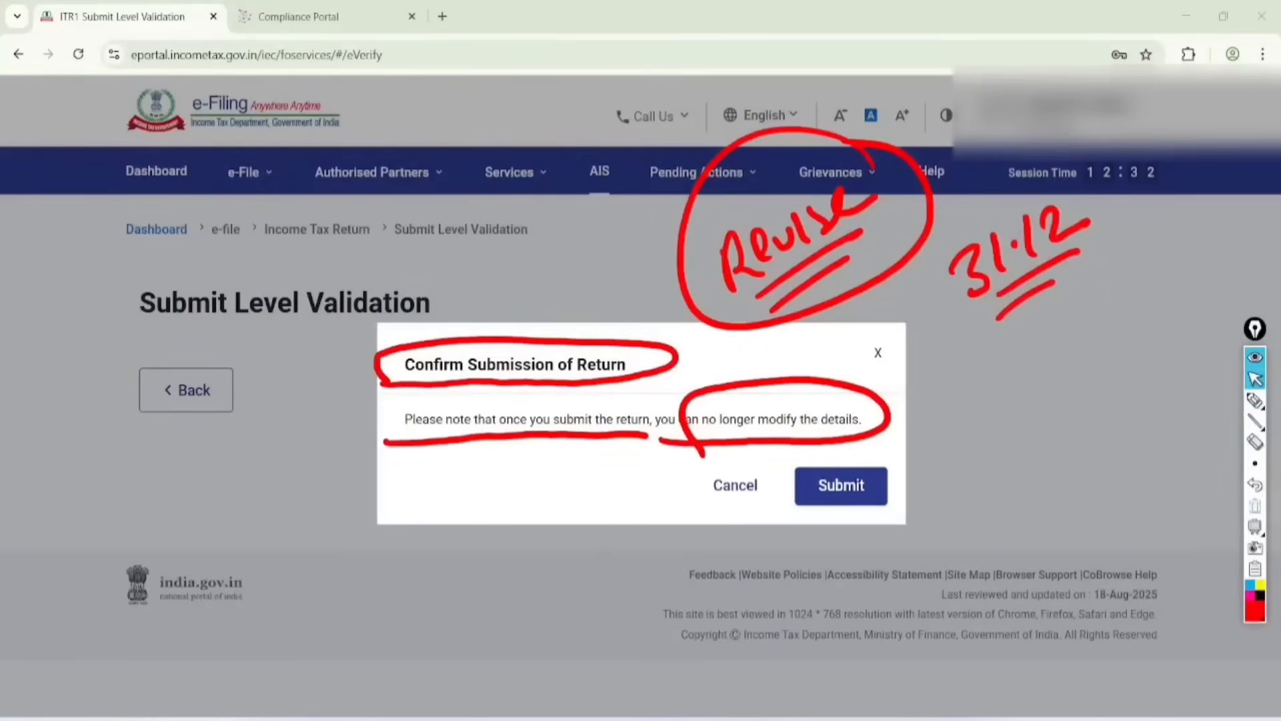
pyautogui.click(1255, 506)
pyautogui.click(846, 488)
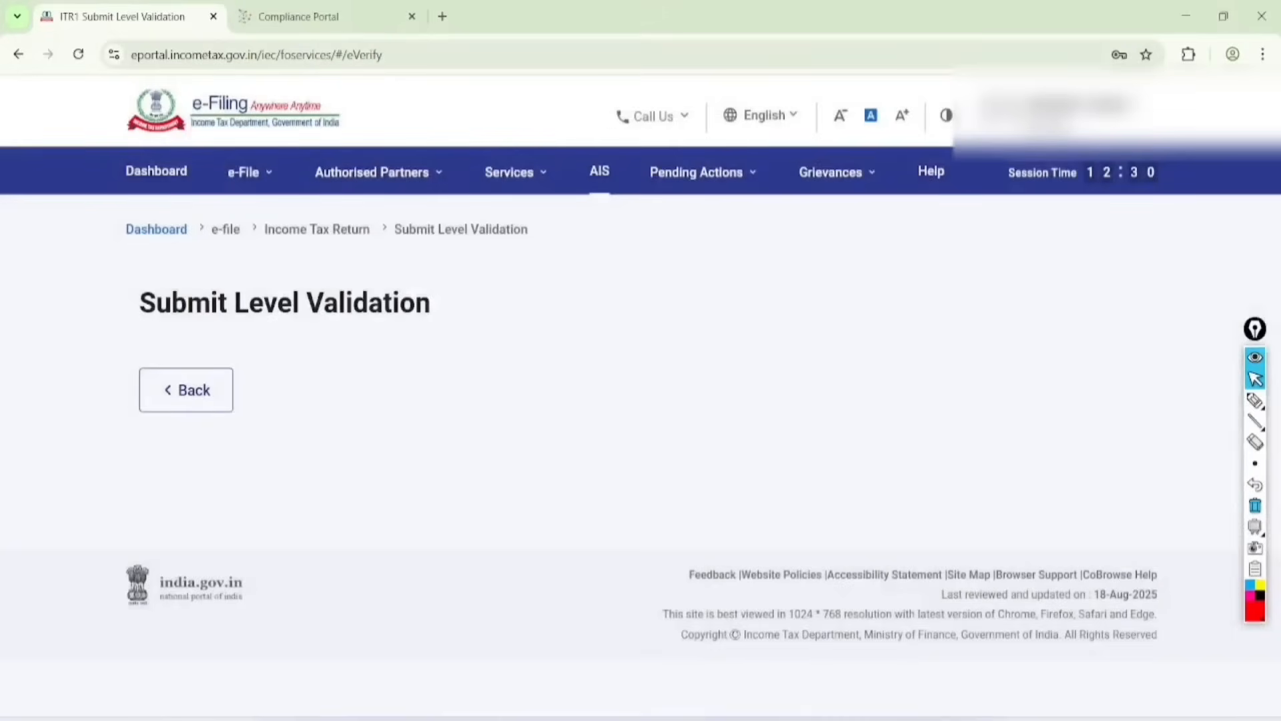
# Step: Circle and tick the Submit Level Validation result in red, and circle the Proceed option
pyautogui.click(1255, 400)
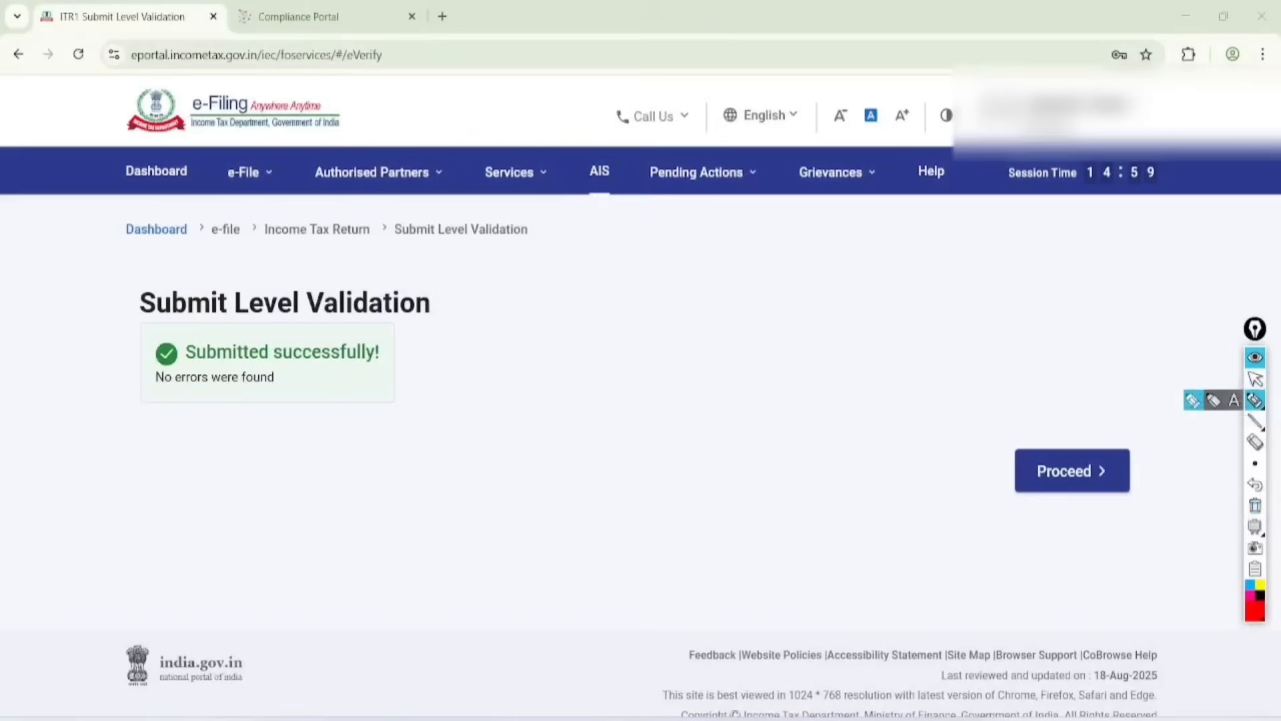
pyautogui.moveTo(477, 263)
pyautogui.mouseDown()
pyautogui.moveTo(360, 241)
pyautogui.moveTo(129, 400)
pyautogui.moveTo(480, 265)
pyautogui.moveTo(399, 231)
pyautogui.mouseUp()
pyautogui.moveTo(219, 419); pyautogui.dragTo(331, 378)
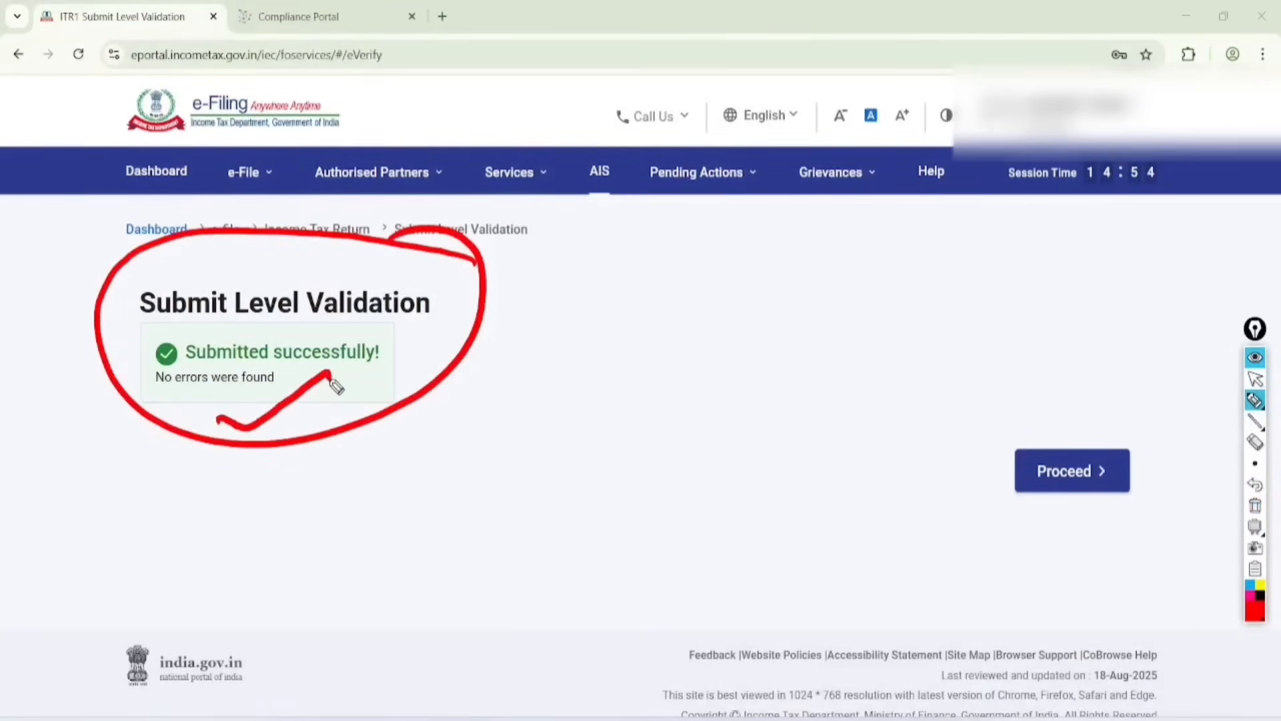
pyautogui.moveTo(1132, 408)
pyautogui.mouseDown()
pyautogui.moveTo(995, 481)
pyautogui.moveTo(1078, 391)
pyautogui.mouseUp()
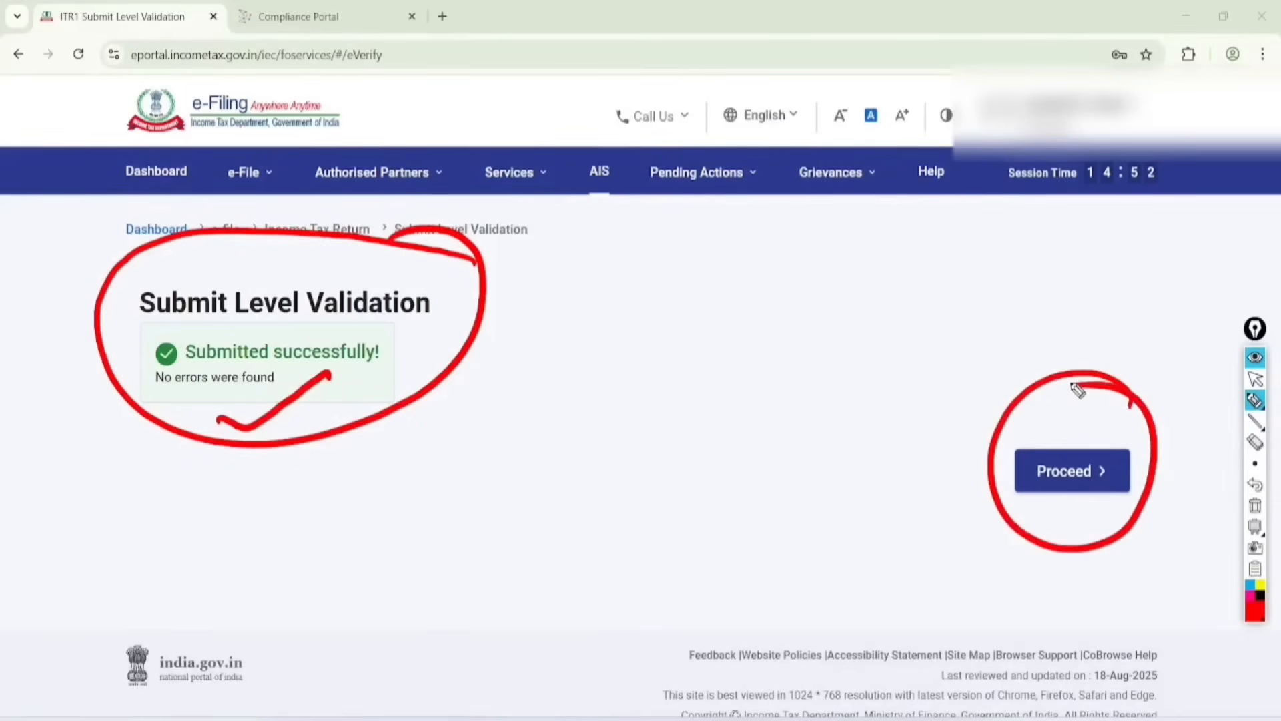
# Step: Clear the red marks and proceed from the submit level validation
pyautogui.click(1255, 379)
pyautogui.click(1255, 505)
pyautogui.click(1072, 471)
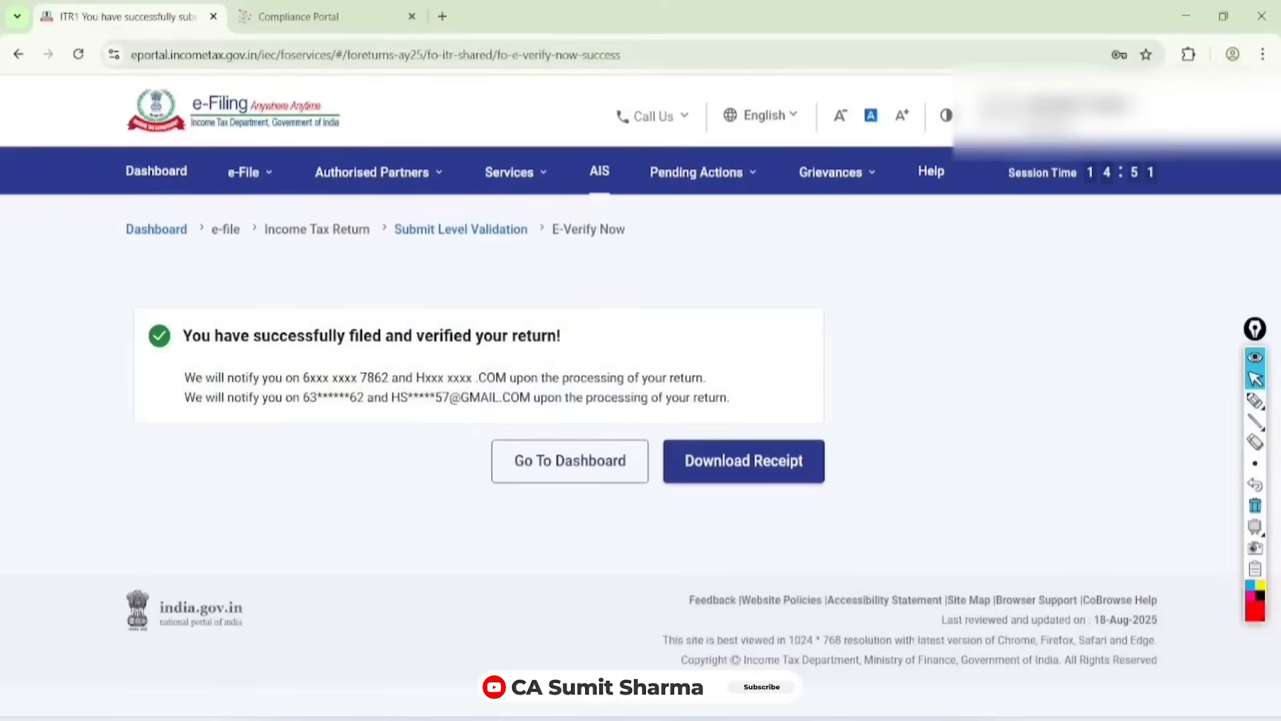
# Step: Circle the filed-and-verified message in red and underline the masked contacts and the return processing wording
pyautogui.click(1255, 400)
pyautogui.moveTo(169, 355)
pyautogui.mouseDown()
pyautogui.moveTo(561, 359)
pyautogui.moveTo(469, 285)
pyautogui.moveTo(165, 343)
pyautogui.moveTo(172, 364)
pyautogui.mouseUp()
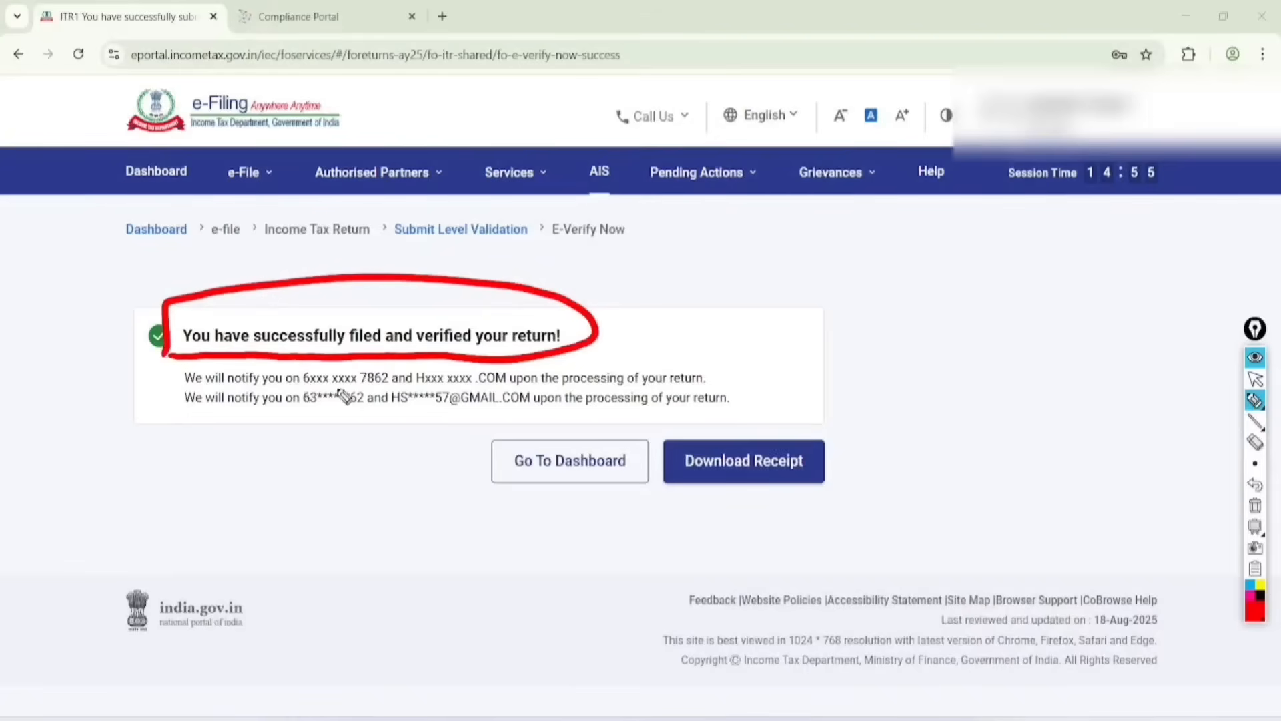
pyautogui.moveTo(291, 379); pyautogui.dragTo(710, 376)
pyautogui.moveTo(570, 419); pyautogui.dragTo(726, 410)
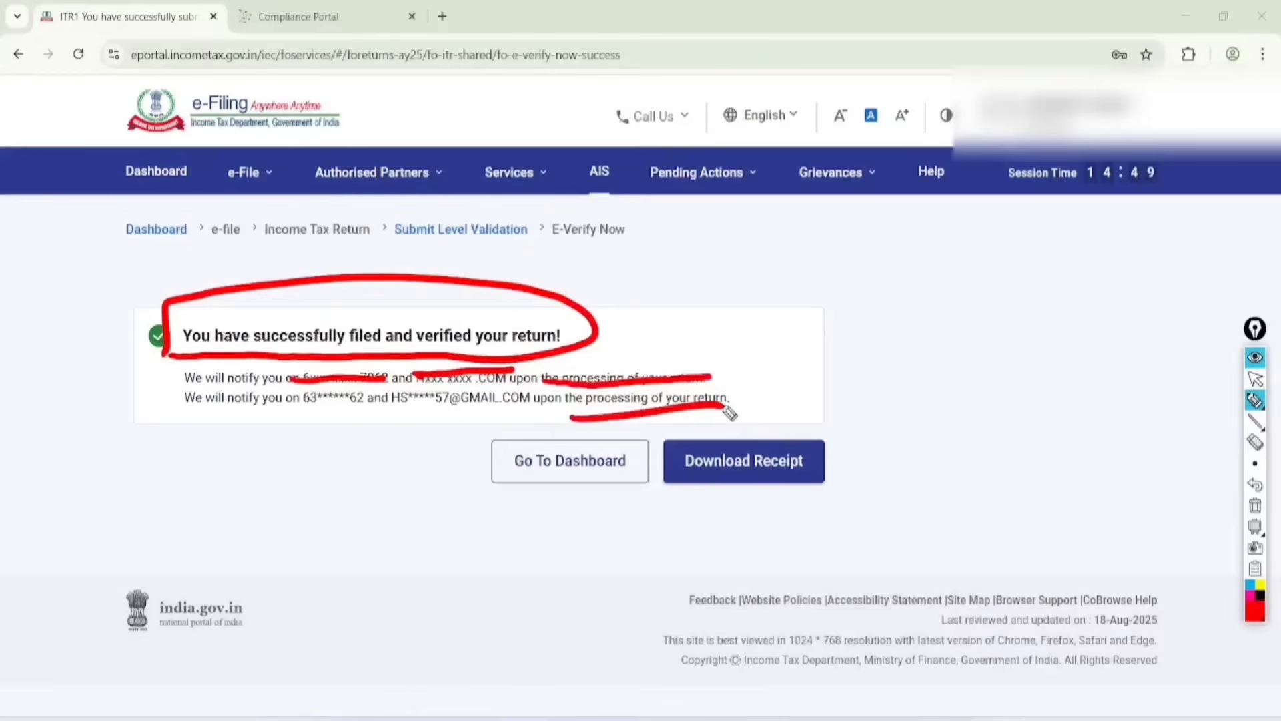
# Step: Handwrite "143(1)" in red above the filing message and underline it twice
pyautogui.click(804, 376)
pyautogui.click(866, 358)
pyautogui.click(1036, 463)
pyautogui.moveTo(667, 251); pyautogui.dragTo(682, 301)
pyautogui.moveTo(682, 250); pyautogui.dragTo(702, 272)
pyautogui.moveTo(703, 245)
pyautogui.mouseDown()
pyautogui.moveTo(710, 282)
pyautogui.moveTo(736, 268)
pyautogui.mouseUp()
pyautogui.moveTo(750, 212)
pyautogui.mouseDown()
pyautogui.moveTo(756, 251)
pyautogui.moveTo(771, 215)
pyautogui.mouseUp()
pyautogui.moveTo(801, 198); pyautogui.dragTo(789, 234)
pyautogui.moveTo(728, 297)
pyautogui.mouseDown()
pyautogui.moveTo(828, 233)
pyautogui.moveTo(867, 307)
pyautogui.mouseUp()
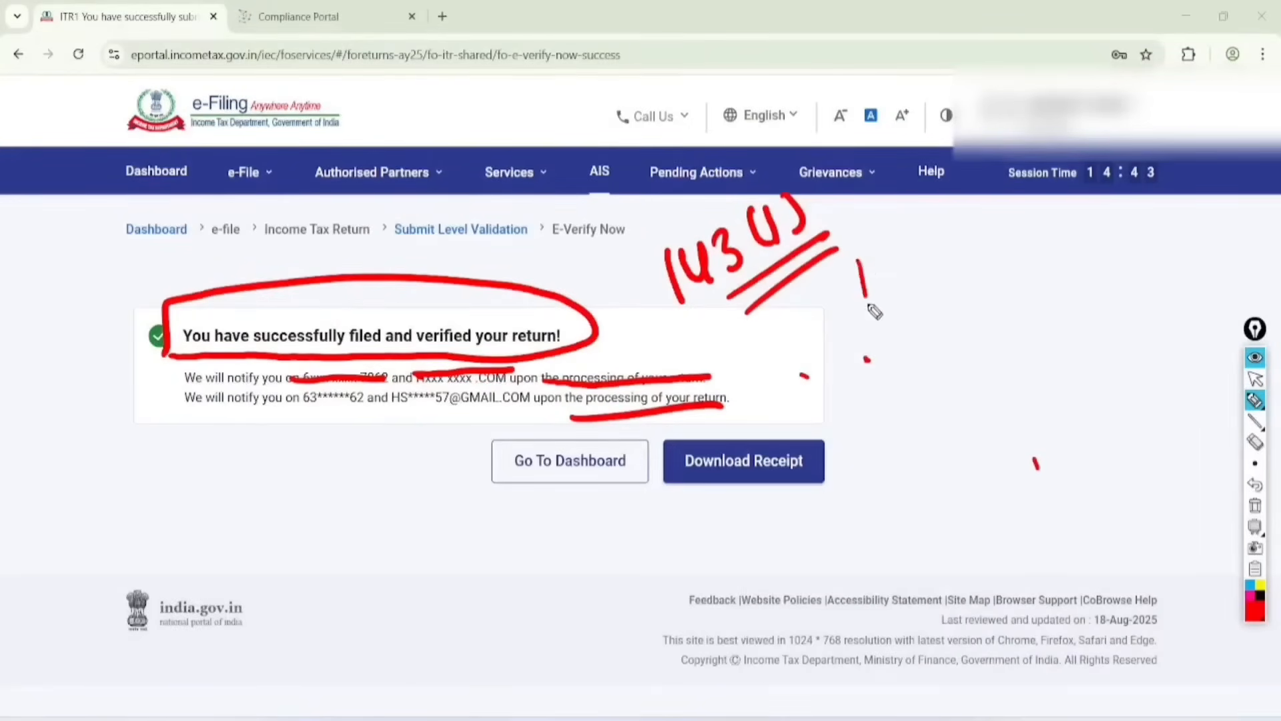
# Step: Handwrite "Red", "Blue" and "Green" beside the section number, circle the three words, and clear all the marks
pyautogui.moveTo(861, 253)
pyautogui.mouseDown()
pyautogui.moveTo(897, 287)
pyautogui.moveTo(926, 208)
pyautogui.moveTo(937, 257)
pyautogui.mouseUp()
pyautogui.moveTo(878, 310); pyautogui.dragTo(955, 260)
pyautogui.moveTo(883, 325); pyautogui.dragTo(951, 278)
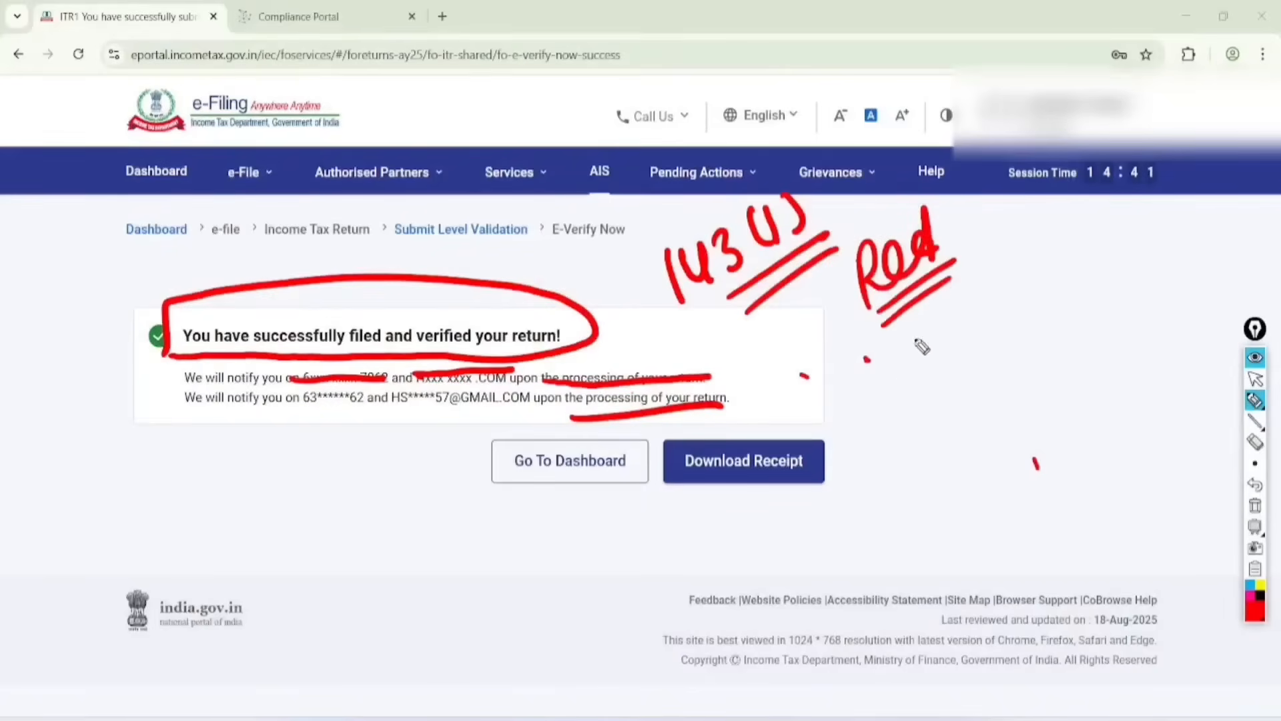
pyautogui.moveTo(899, 337); pyautogui.dragTo(906, 384)
pyautogui.moveTo(897, 334)
pyautogui.mouseDown()
pyautogui.moveTo(908, 382)
pyautogui.moveTo(1013, 292)
pyautogui.mouseUp()
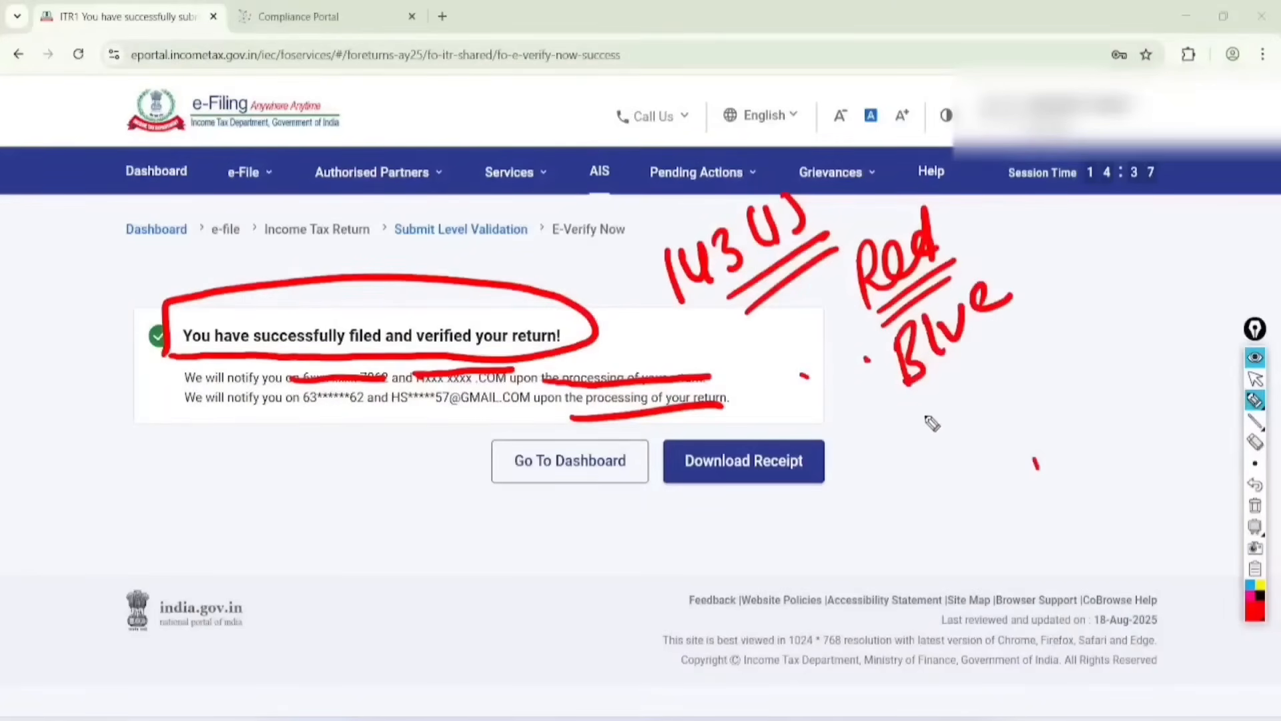
pyautogui.moveTo(924, 393)
pyautogui.mouseDown()
pyautogui.moveTo(918, 424)
pyautogui.moveTo(942, 399)
pyautogui.mouseUp()
pyautogui.moveTo(951, 427); pyautogui.dragTo(1030, 343)
pyautogui.moveTo(1028, 377)
pyautogui.mouseDown()
pyautogui.moveTo(1044, 330)
pyautogui.moveTo(1060, 360)
pyautogui.mouseUp()
pyautogui.moveTo(974, 148)
pyautogui.mouseDown()
pyautogui.moveTo(944, 443)
pyautogui.moveTo(936, 221)
pyautogui.mouseUp()
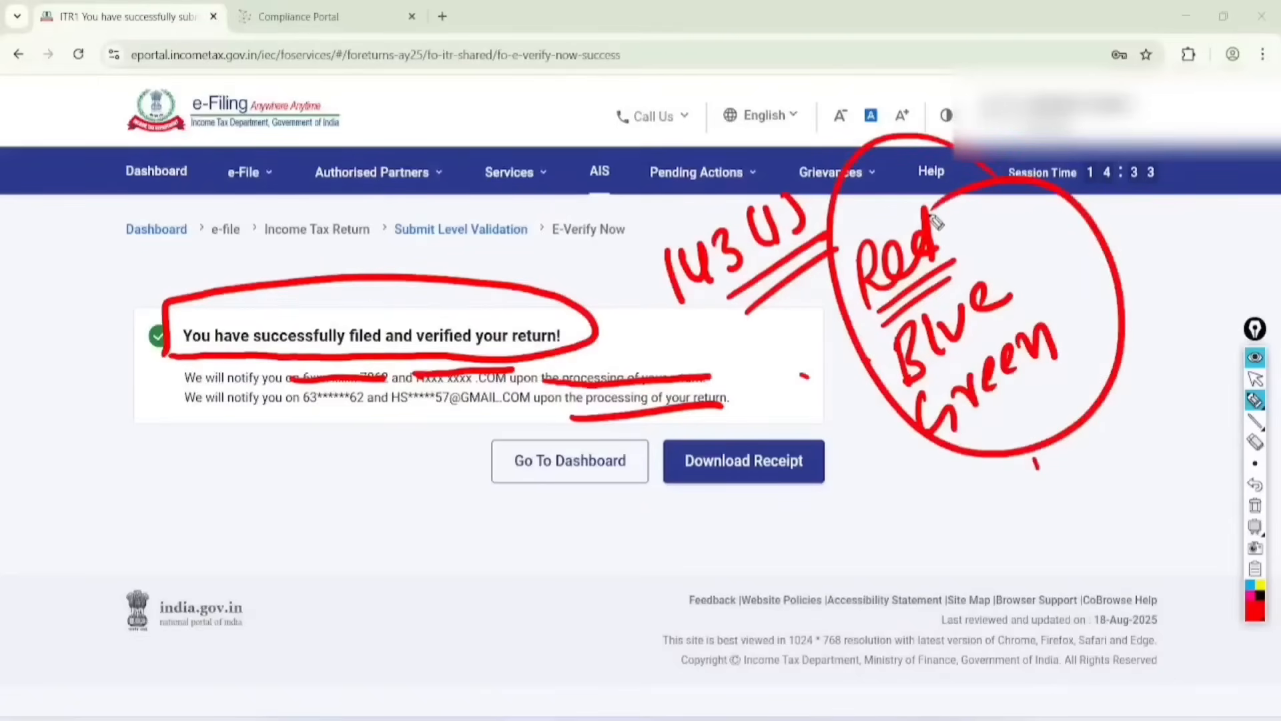
pyautogui.click(1255, 379)
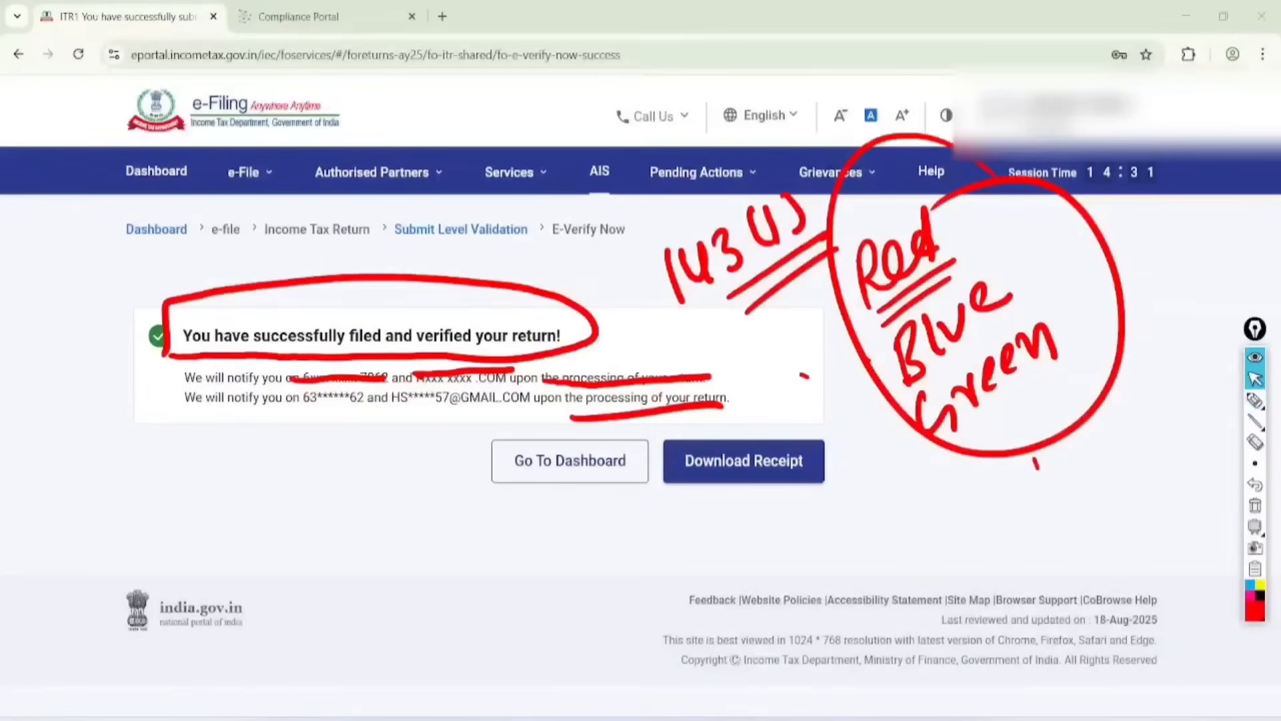
pyautogui.click(1255, 506)
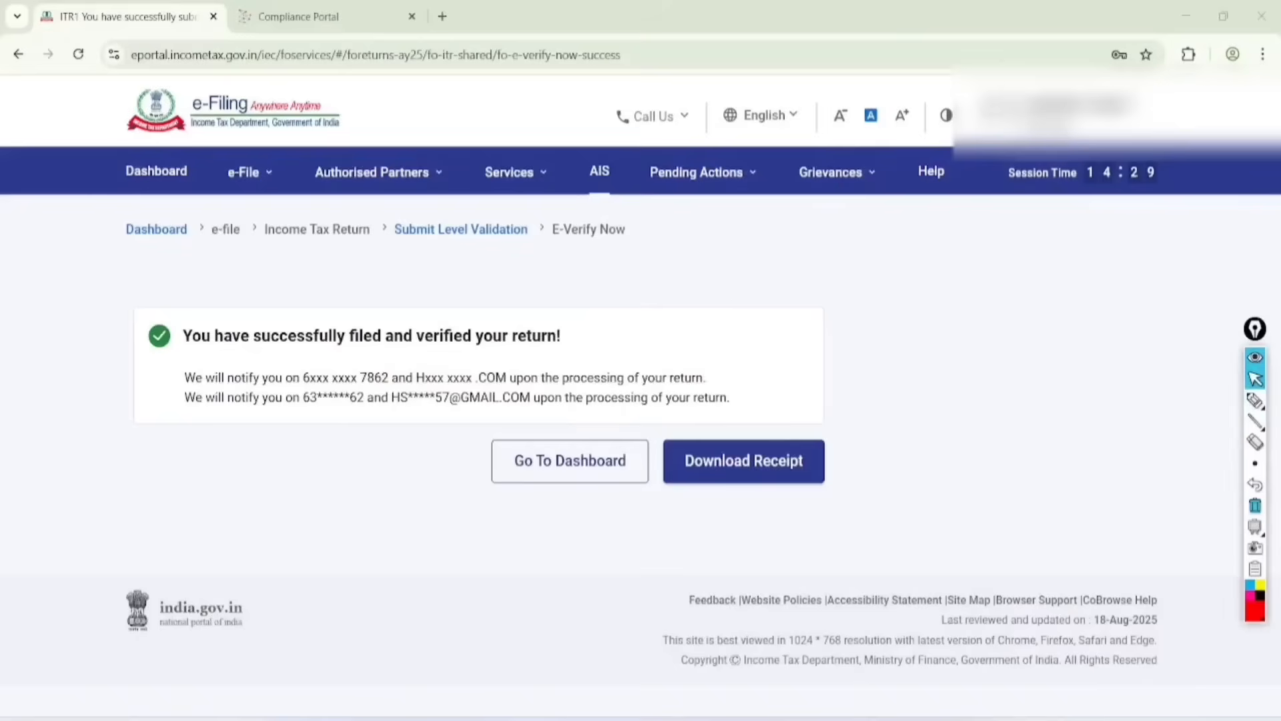
# Step: Handwrite the contact phone number in red over the filing message and underline it twice
pyautogui.click(1255, 400)
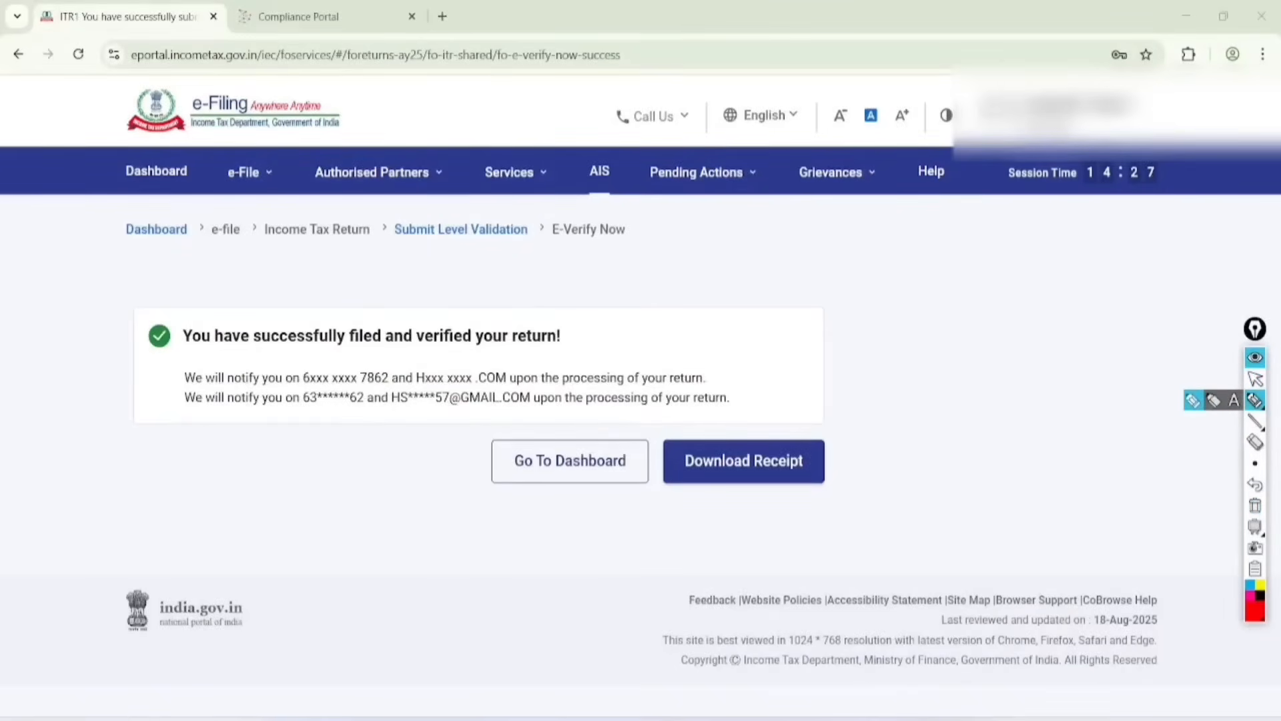
pyautogui.moveTo(268, 481)
pyautogui.mouseDown()
pyautogui.moveTo(280, 499)
pyautogui.moveTo(304, 455)
pyautogui.moveTo(337, 449)
pyautogui.moveTo(361, 393)
pyautogui.moveTo(332, 543)
pyautogui.moveTo(399, 411)
pyautogui.mouseUp()
pyautogui.moveTo(326, 566); pyautogui.dragTo(415, 453)
pyautogui.moveTo(342, 583); pyautogui.dragTo(432, 460)
# Step: Handwrite "Like" with a double underline and "Sub" below it in red above the filing message
pyautogui.moveTo(376, 178); pyautogui.dragTo(405, 205)
pyautogui.moveTo(402, 171); pyautogui.dragTo(414, 197)
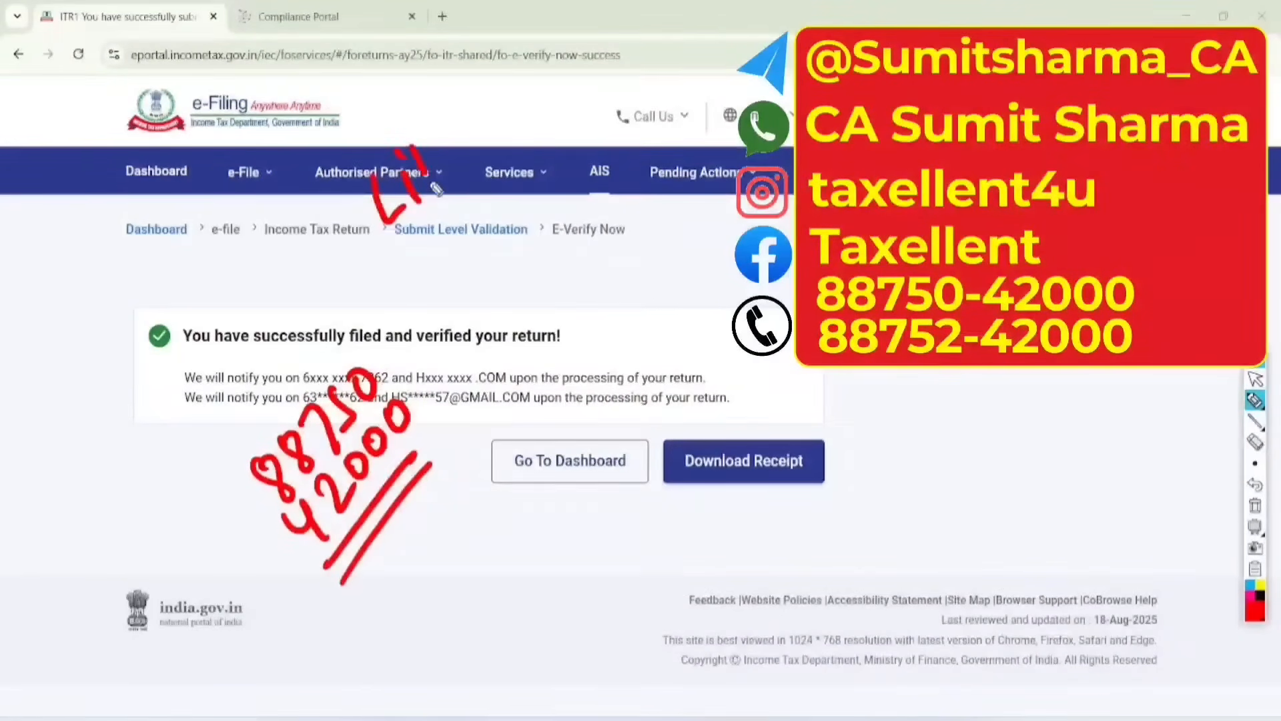
pyautogui.moveTo(437, 143); pyautogui.dragTo(443, 160)
pyautogui.moveTo(446, 145); pyautogui.dragTo(497, 125)
pyautogui.moveTo(405, 233); pyautogui.dragTo(491, 152)
pyautogui.moveTo(414, 242); pyautogui.dragTo(495, 159)
pyautogui.moveTo(471, 228); pyautogui.dragTo(463, 267)
pyautogui.moveTo(486, 225)
pyautogui.mouseDown()
pyautogui.moveTo(491, 242)
pyautogui.moveTo(539, 193)
pyautogui.mouseUp()
# Step: Handwrite "Comment" and "Share" in red below the earlier words and underline both twice
pyautogui.moveTo(531, 280)
pyautogui.mouseDown()
pyautogui.moveTo(527, 308)
pyautogui.moveTo(590, 230)
pyautogui.moveTo(680, 191)
pyautogui.mouseUp()
pyautogui.moveTo(634, 134)
pyautogui.mouseDown()
pyautogui.moveTo(667, 150)
pyautogui.moveTo(688, 139)
pyautogui.mouseUp()
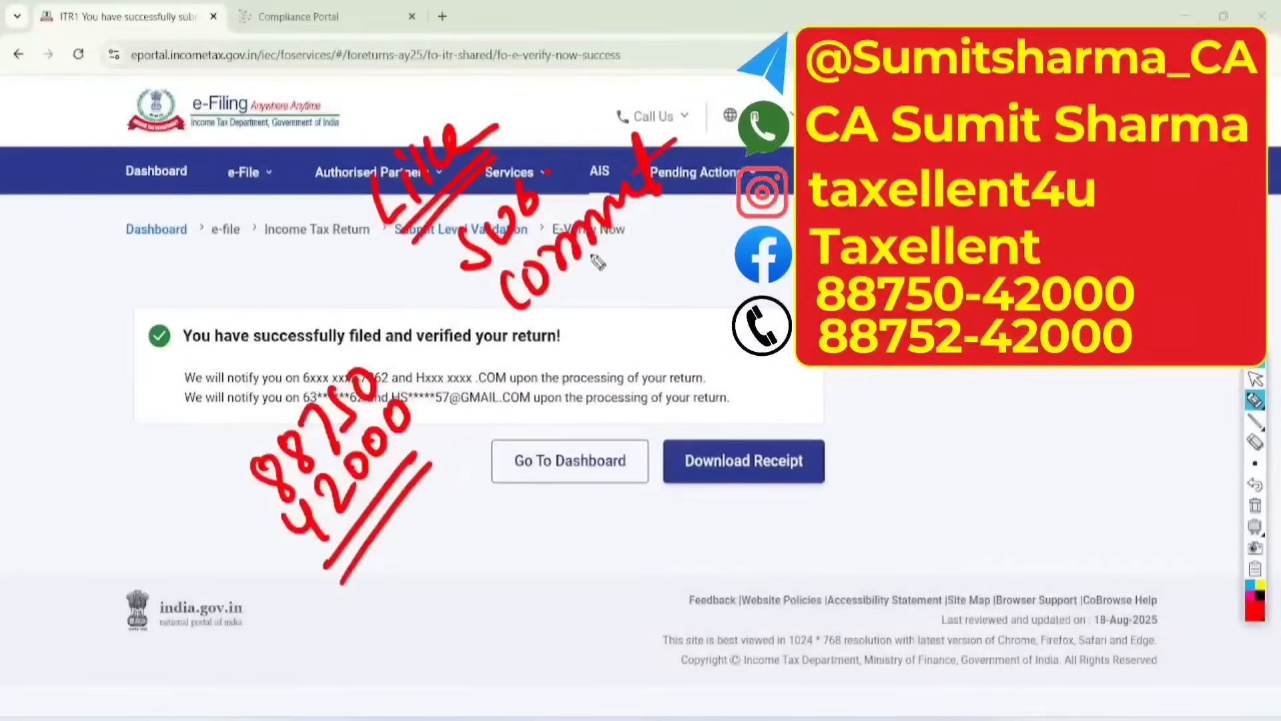
pyautogui.moveTo(580, 270); pyautogui.dragTo(672, 201)
pyautogui.moveTo(596, 281); pyautogui.dragTo(661, 229)
pyautogui.moveTo(623, 307)
pyautogui.mouseDown()
pyautogui.moveTo(597, 366)
pyautogui.moveTo(657, 314)
pyautogui.moveTo(707, 240)
pyautogui.moveTo(744, 220)
pyautogui.mouseUp()
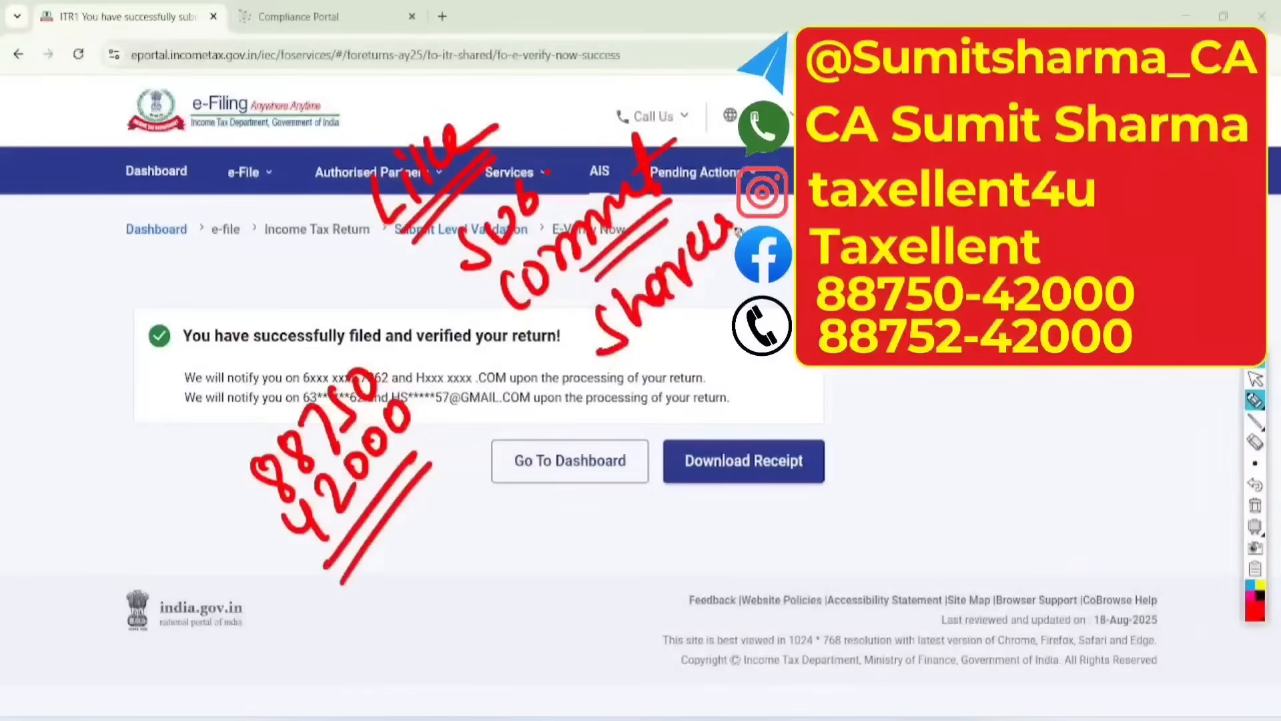
pyautogui.moveTo(652, 340)
pyautogui.mouseDown()
pyautogui.moveTo(737, 270)
pyautogui.moveTo(736, 291)
pyautogui.mouseUp()
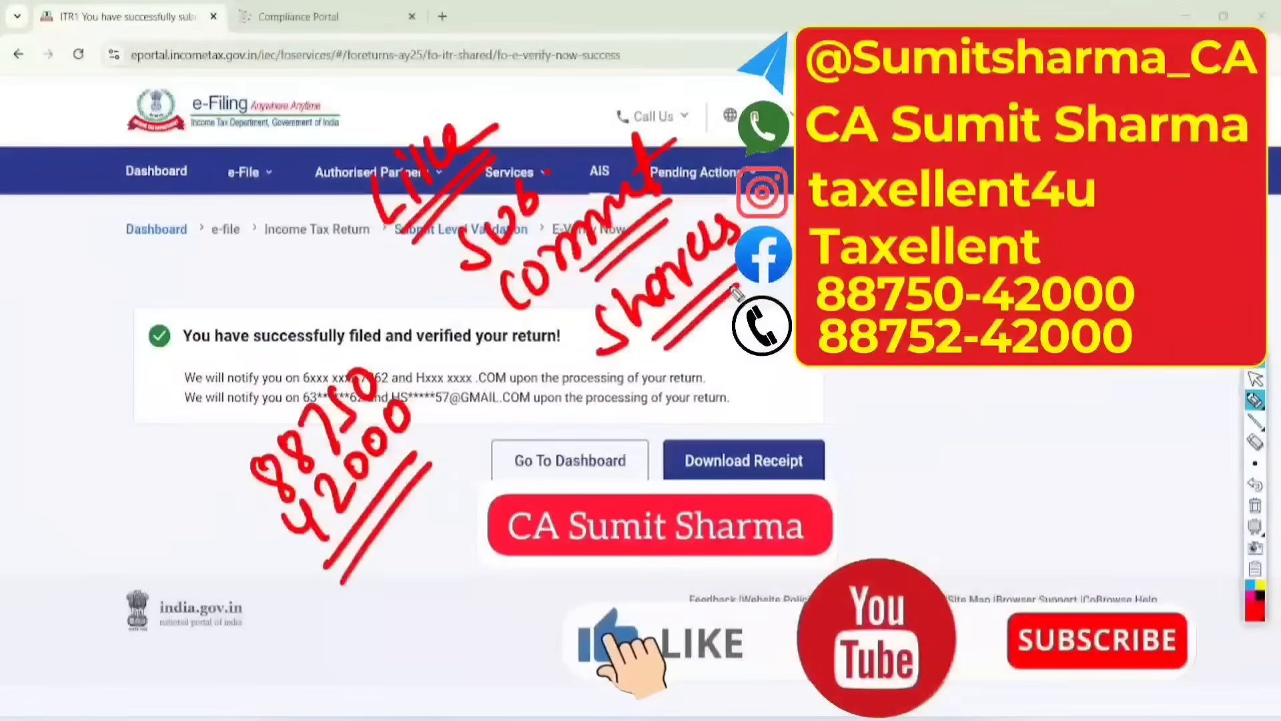